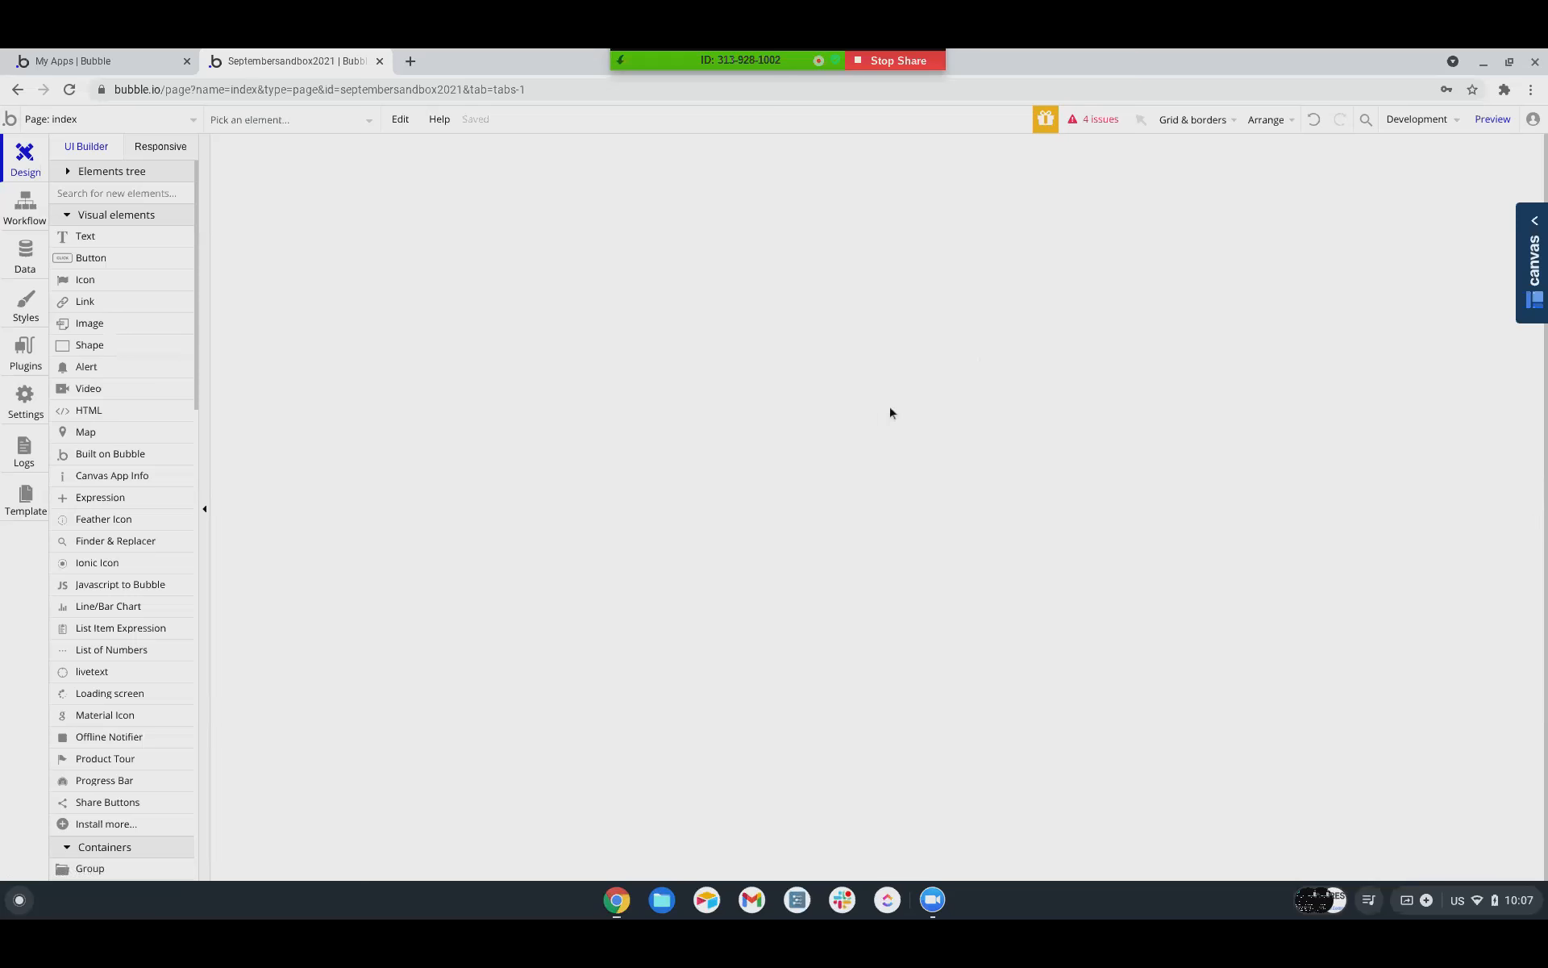
scroll(97, 626, "down", 5)
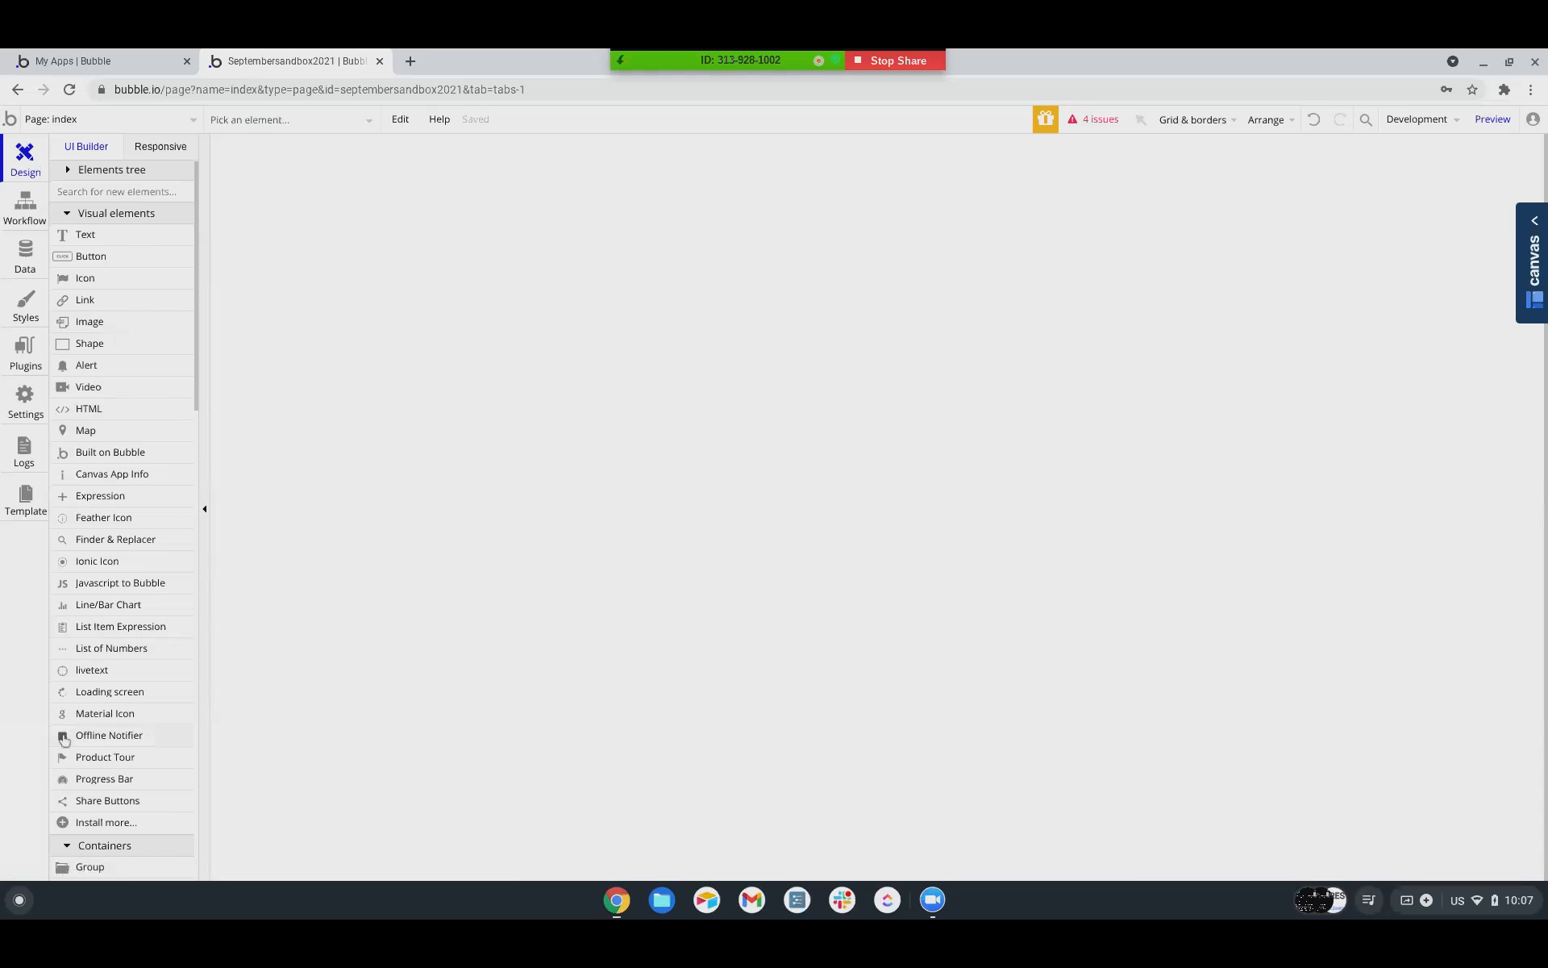
left_click_drag(672, 185, 1109, 554)
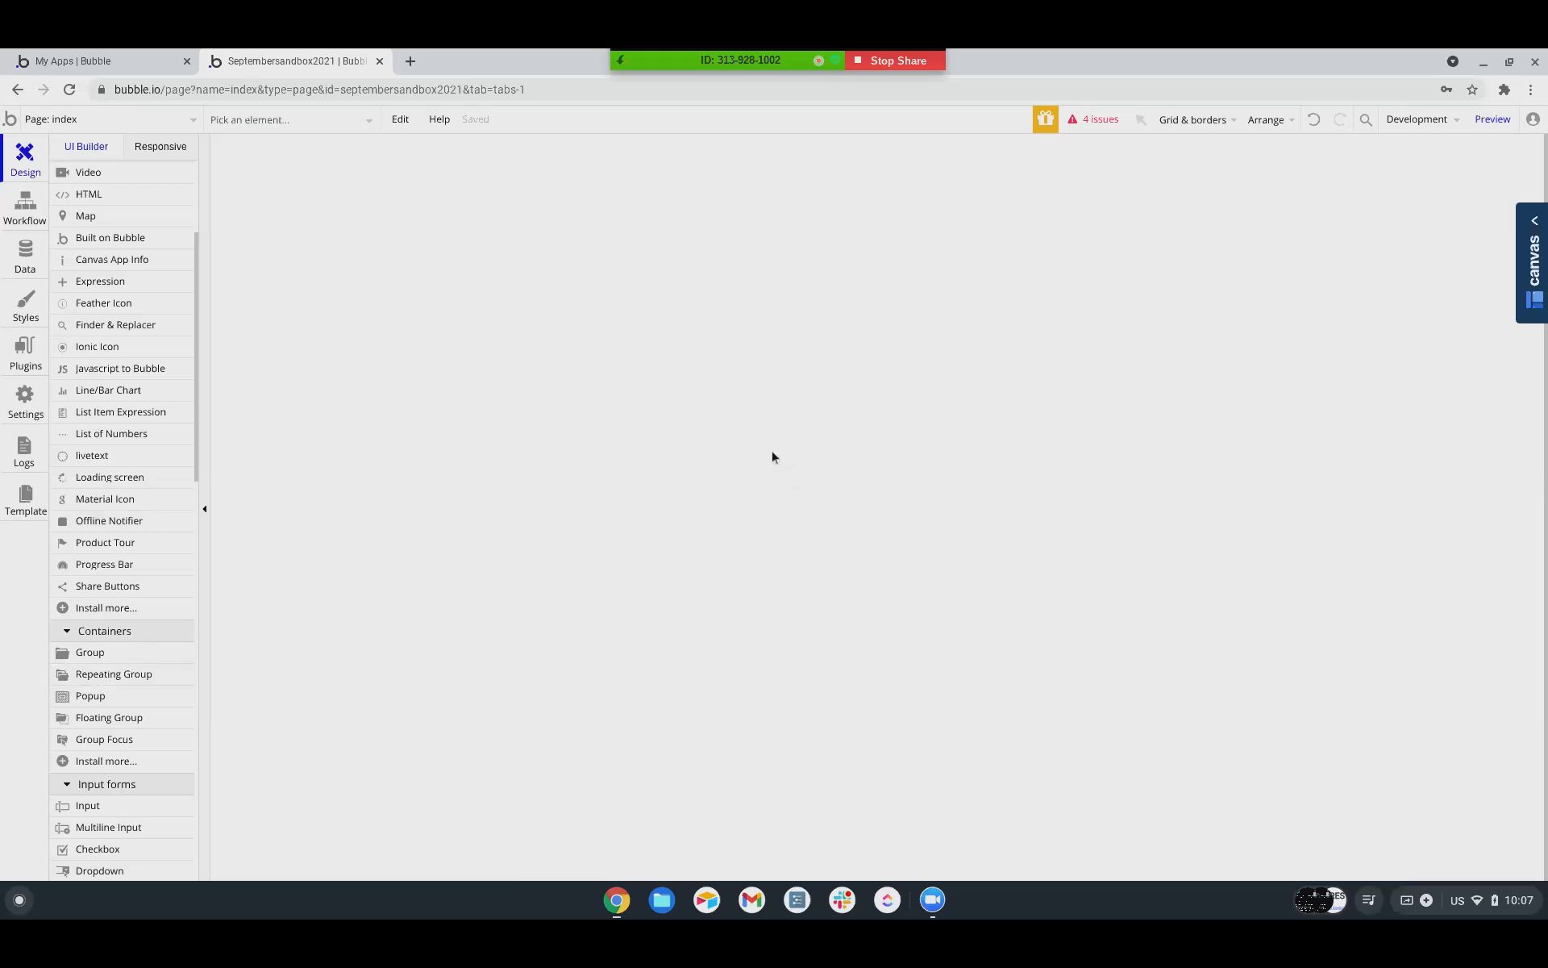
Create a new page named rgs without cloning an existing page.
left_click(25, 119)
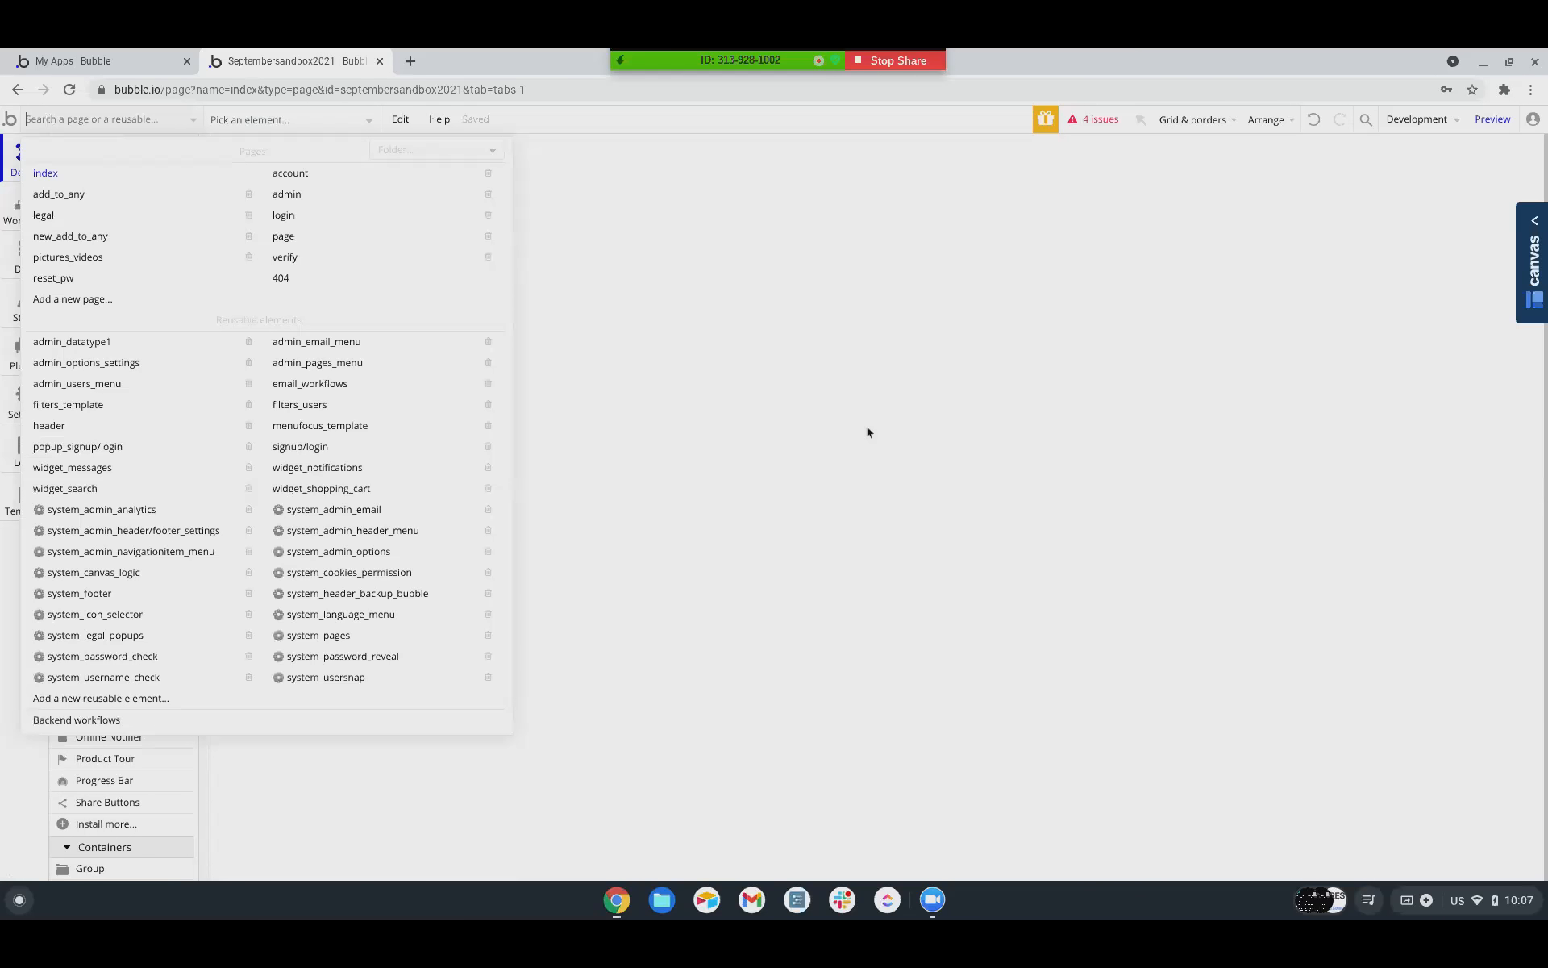
left_click(56, 303)
type("r")
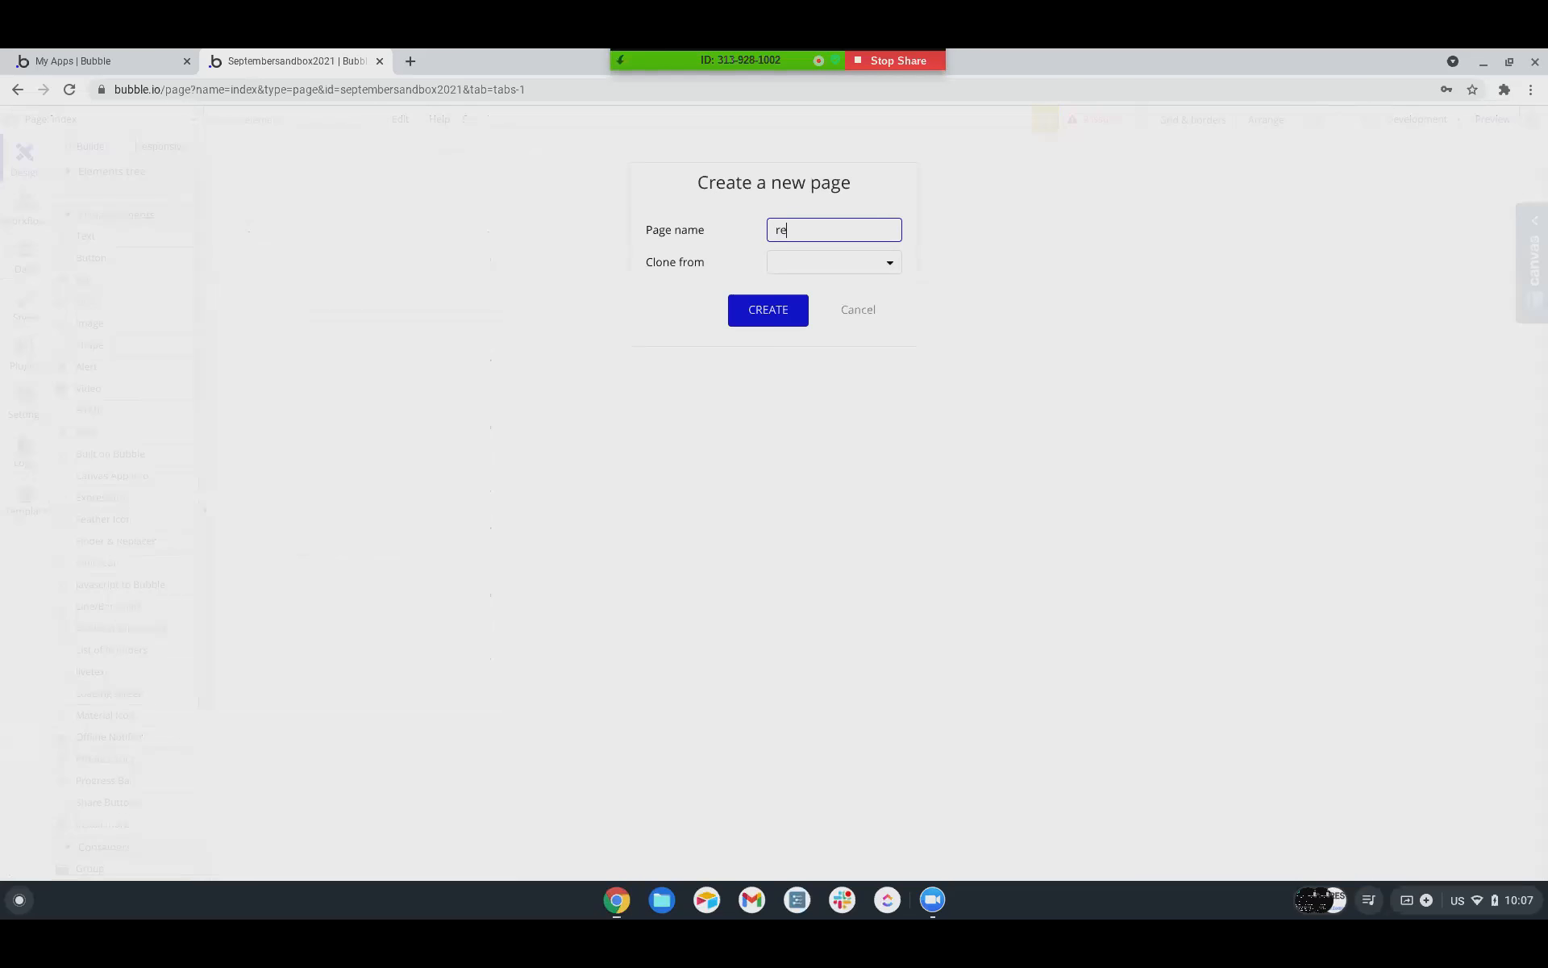
type("gs")
key("Return")
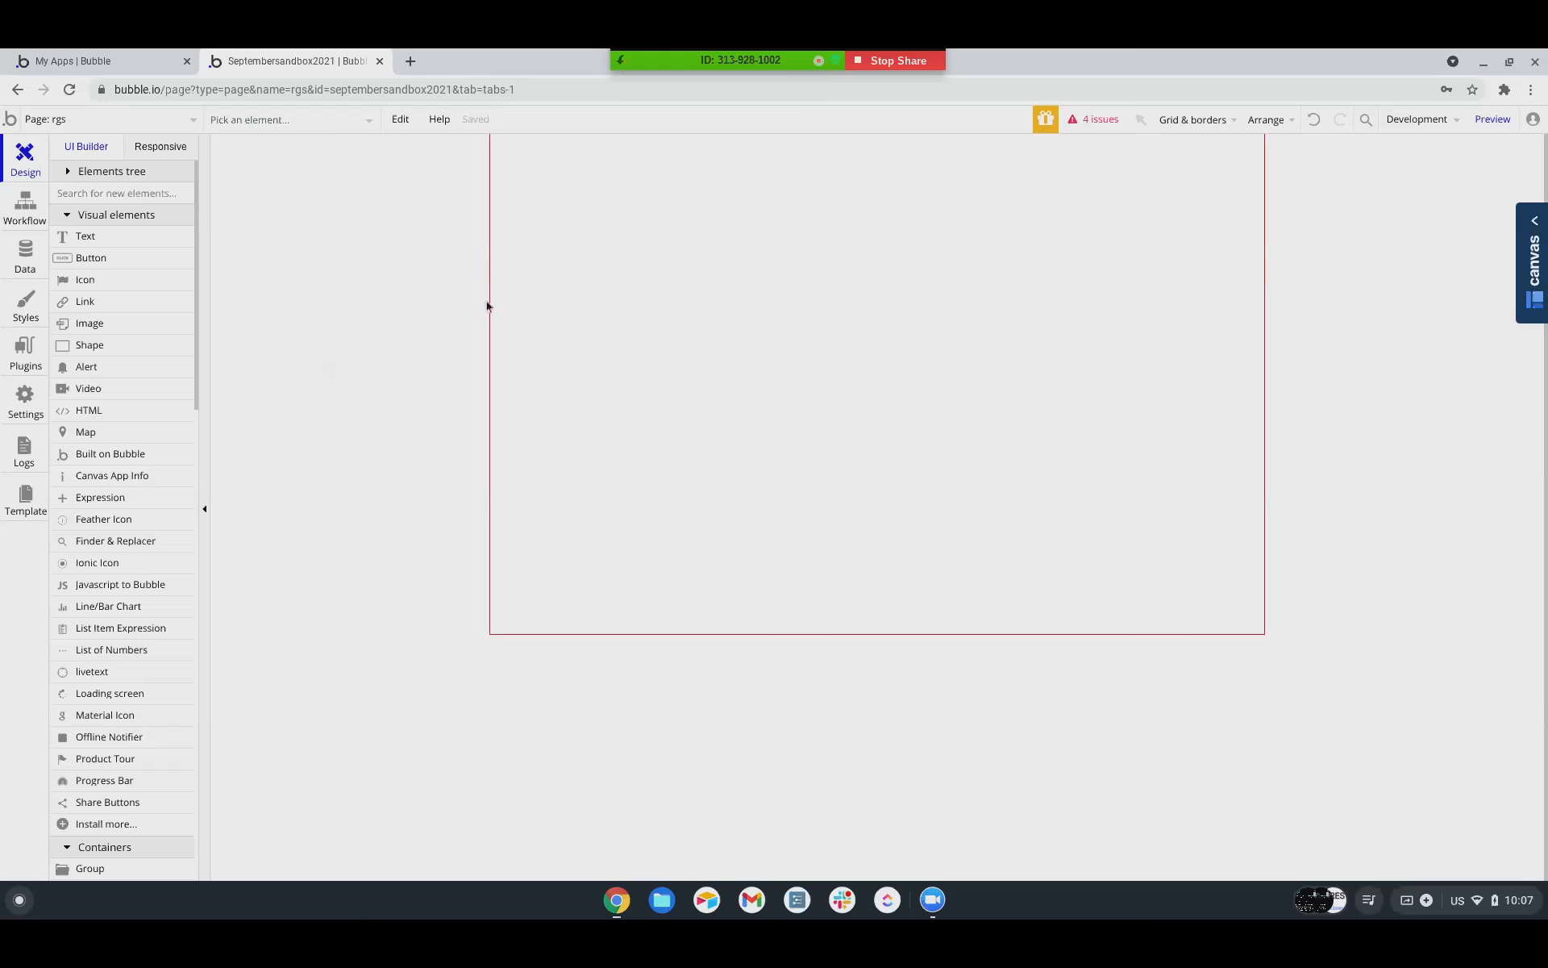
Draw a repeating group about 434 by 493 px on the rgs page and set its type of content to Media.
scroll(105, 779, "down", 3)
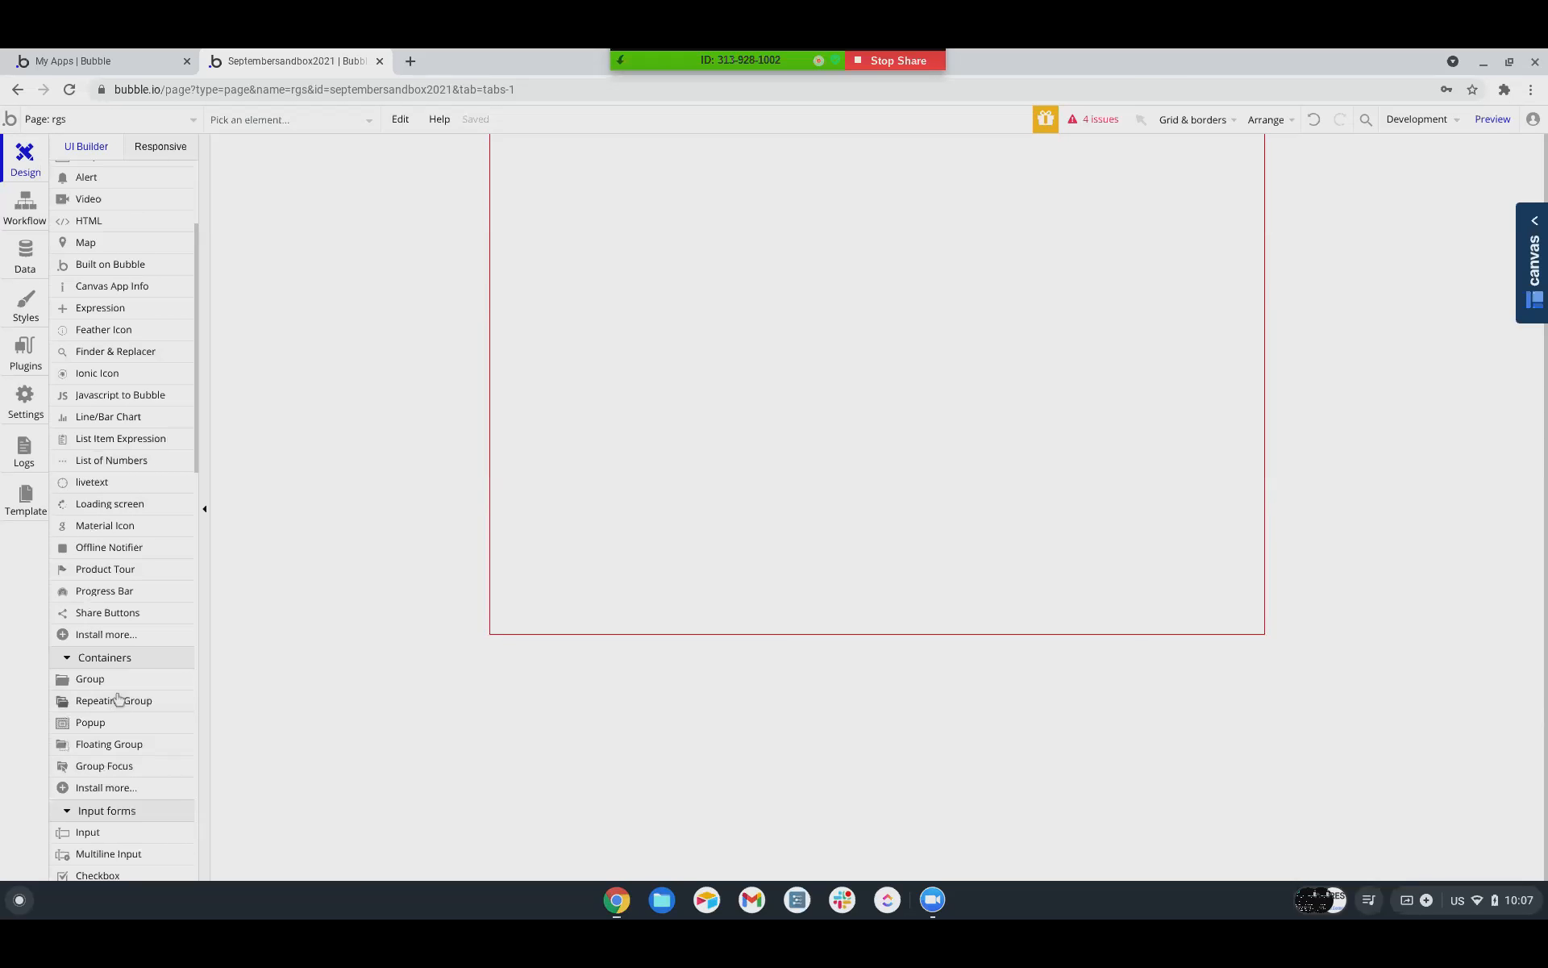
left_click(120, 699)
mouse_move(661, 164)
left_mouse_down()
mouse_move(723, 207)
mouse_move(1010, 561)
left_mouse_up()
left_click(1363, 279)
scroll(1356, 484, "down", 3)
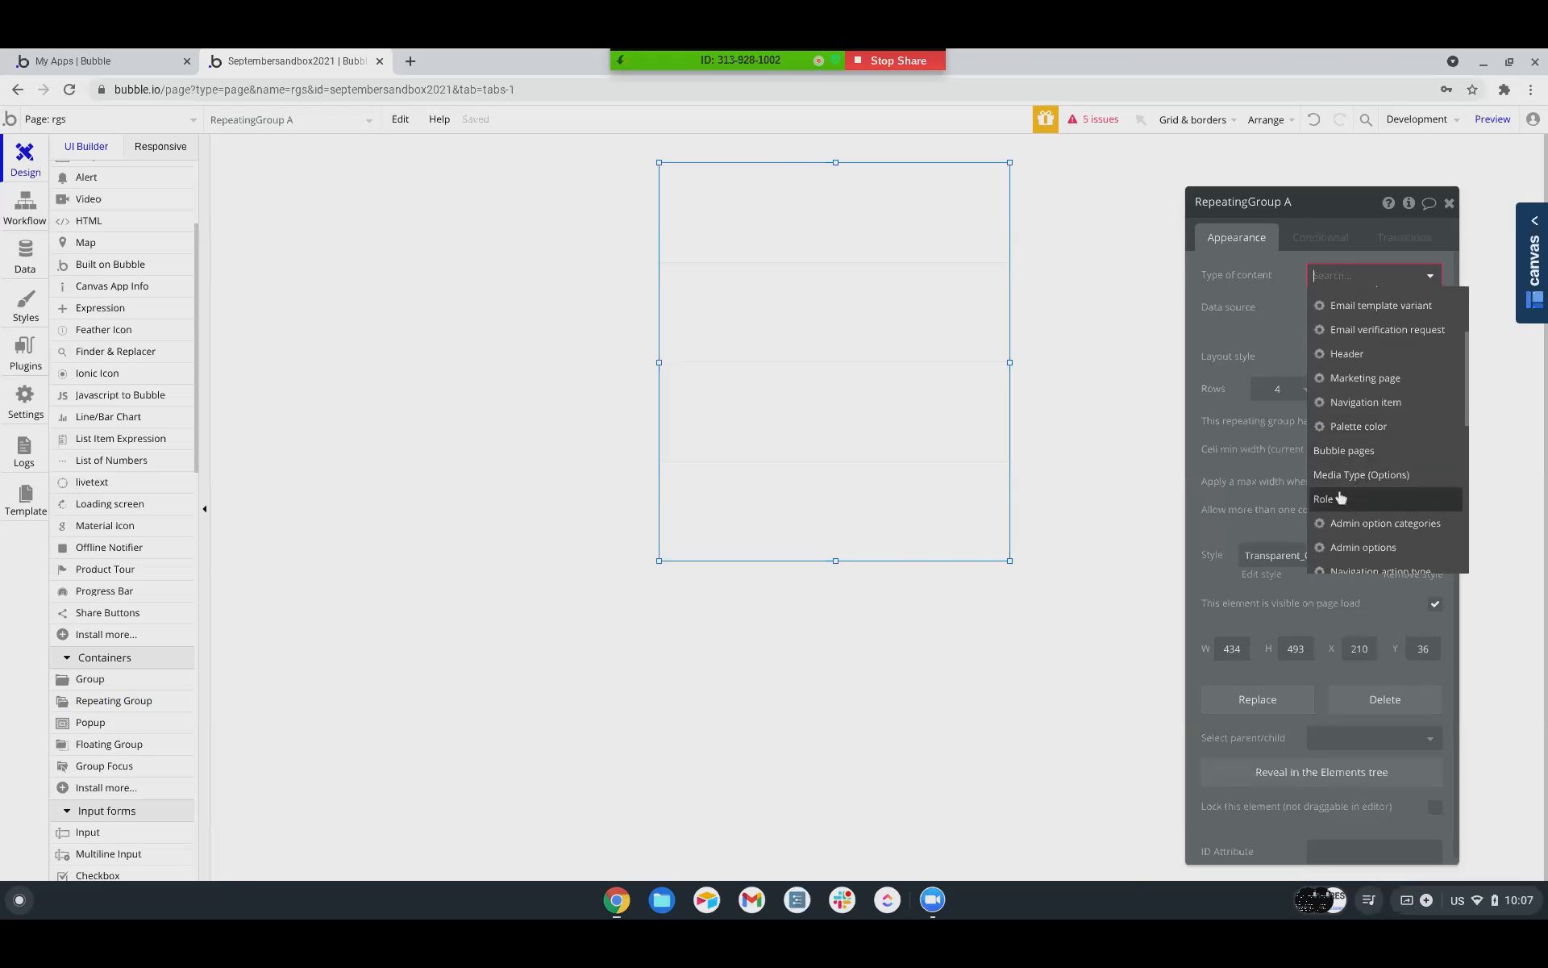
scroll(1343, 496, "up", 3)
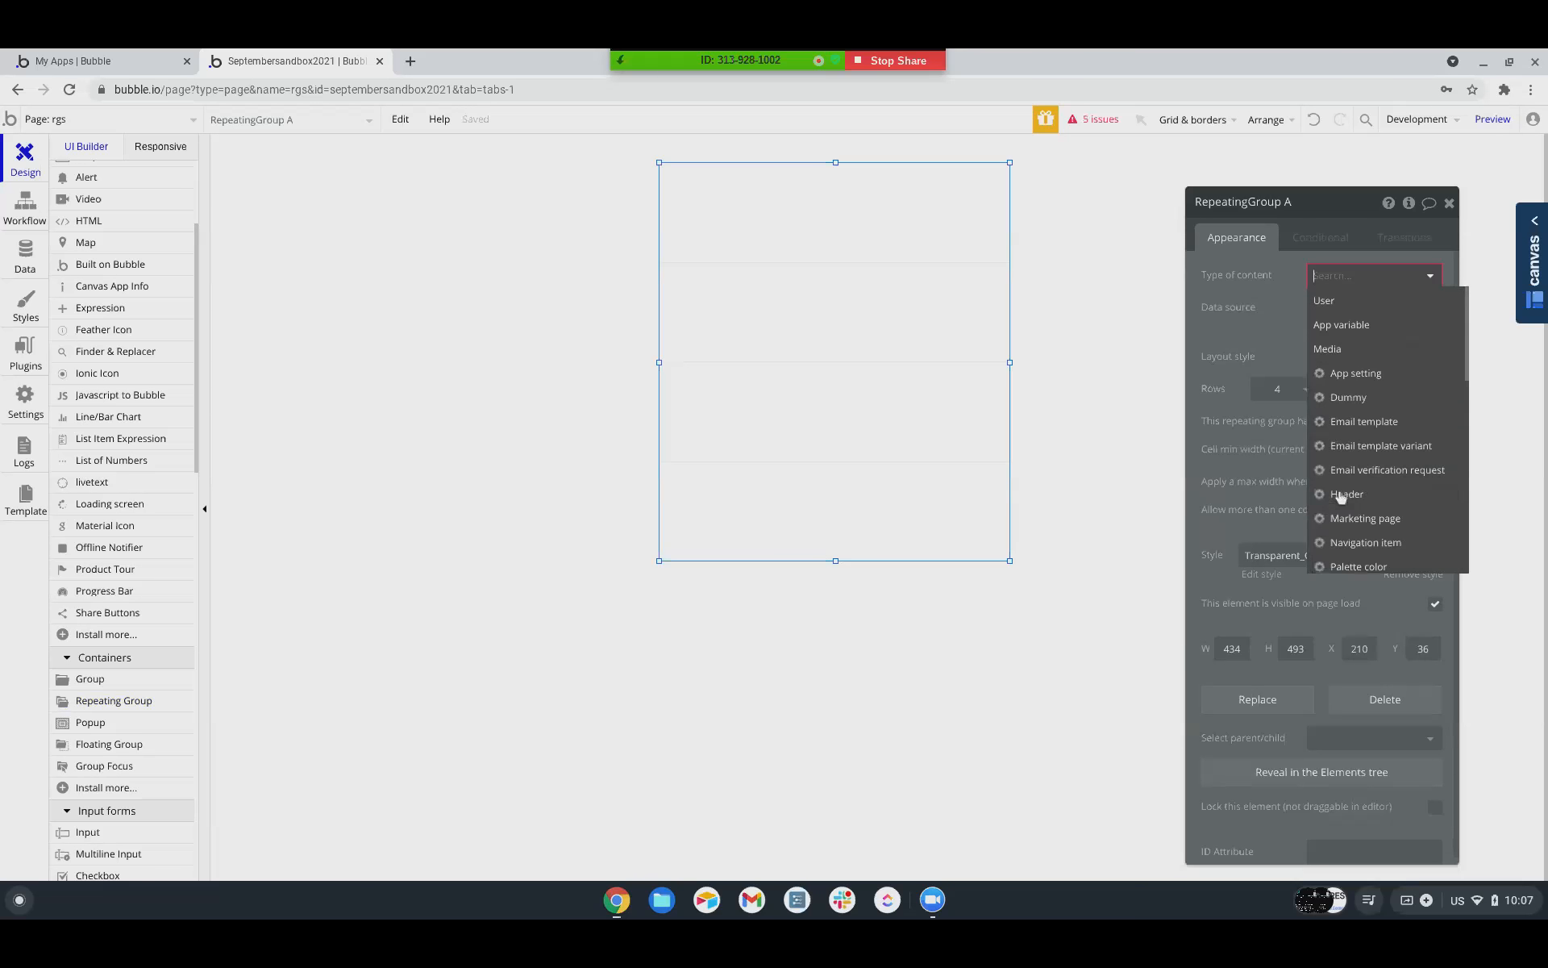
left_click(1330, 353)
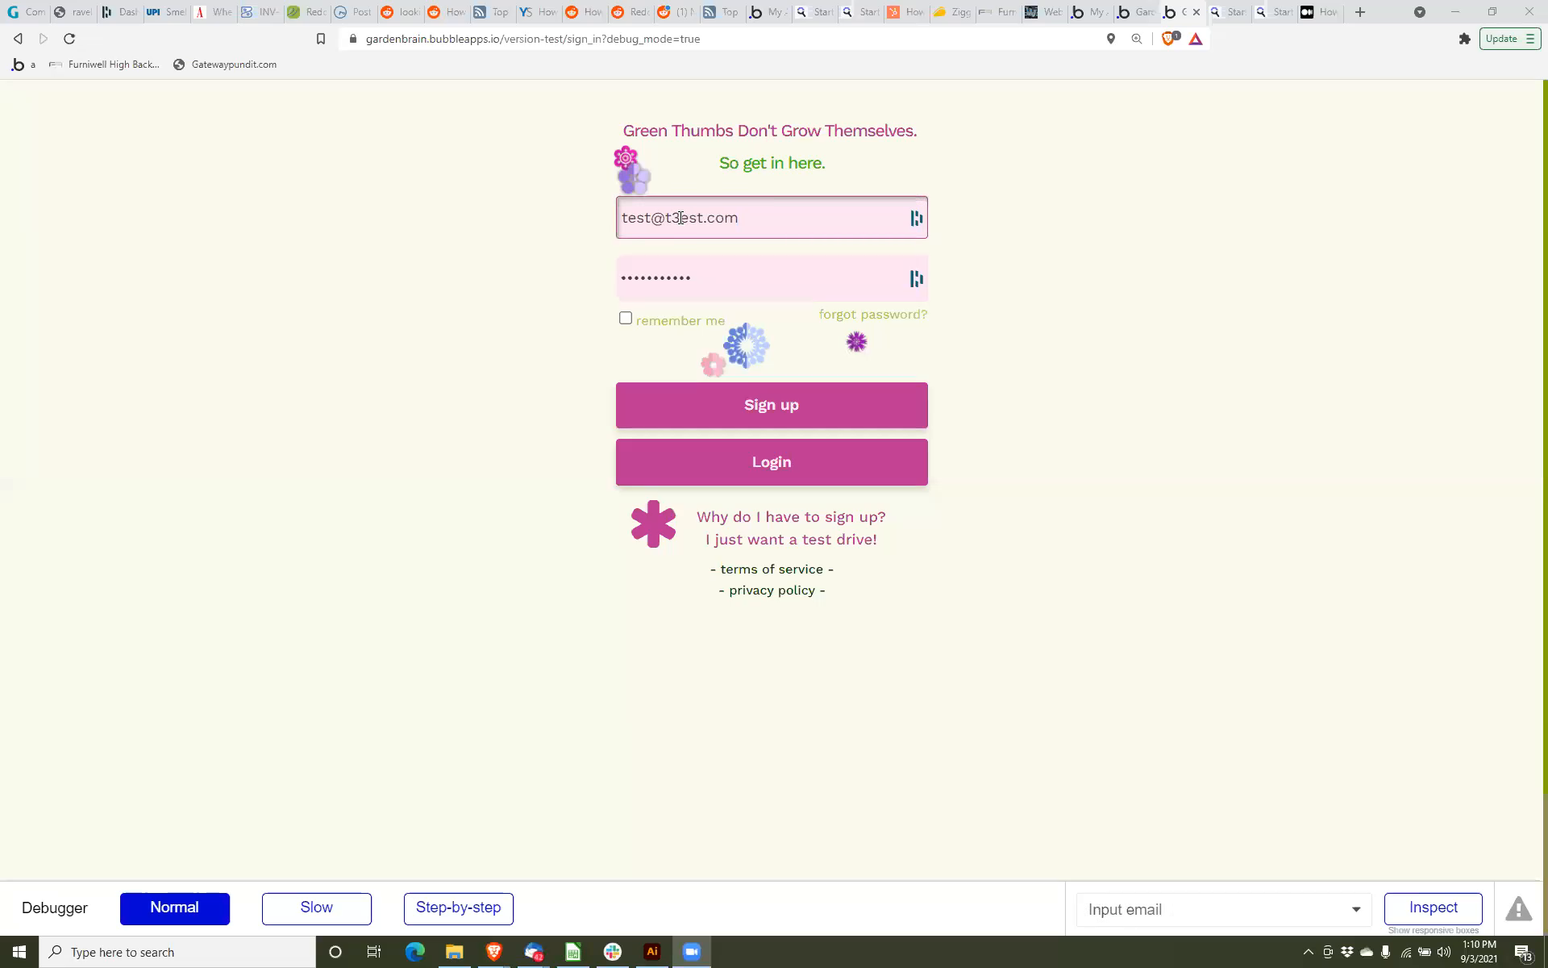
Correct the typo in the sign-up e-mail and sign up, declining to save the account in Dashlane.
left_click(685, 216)
key("BackSpace")
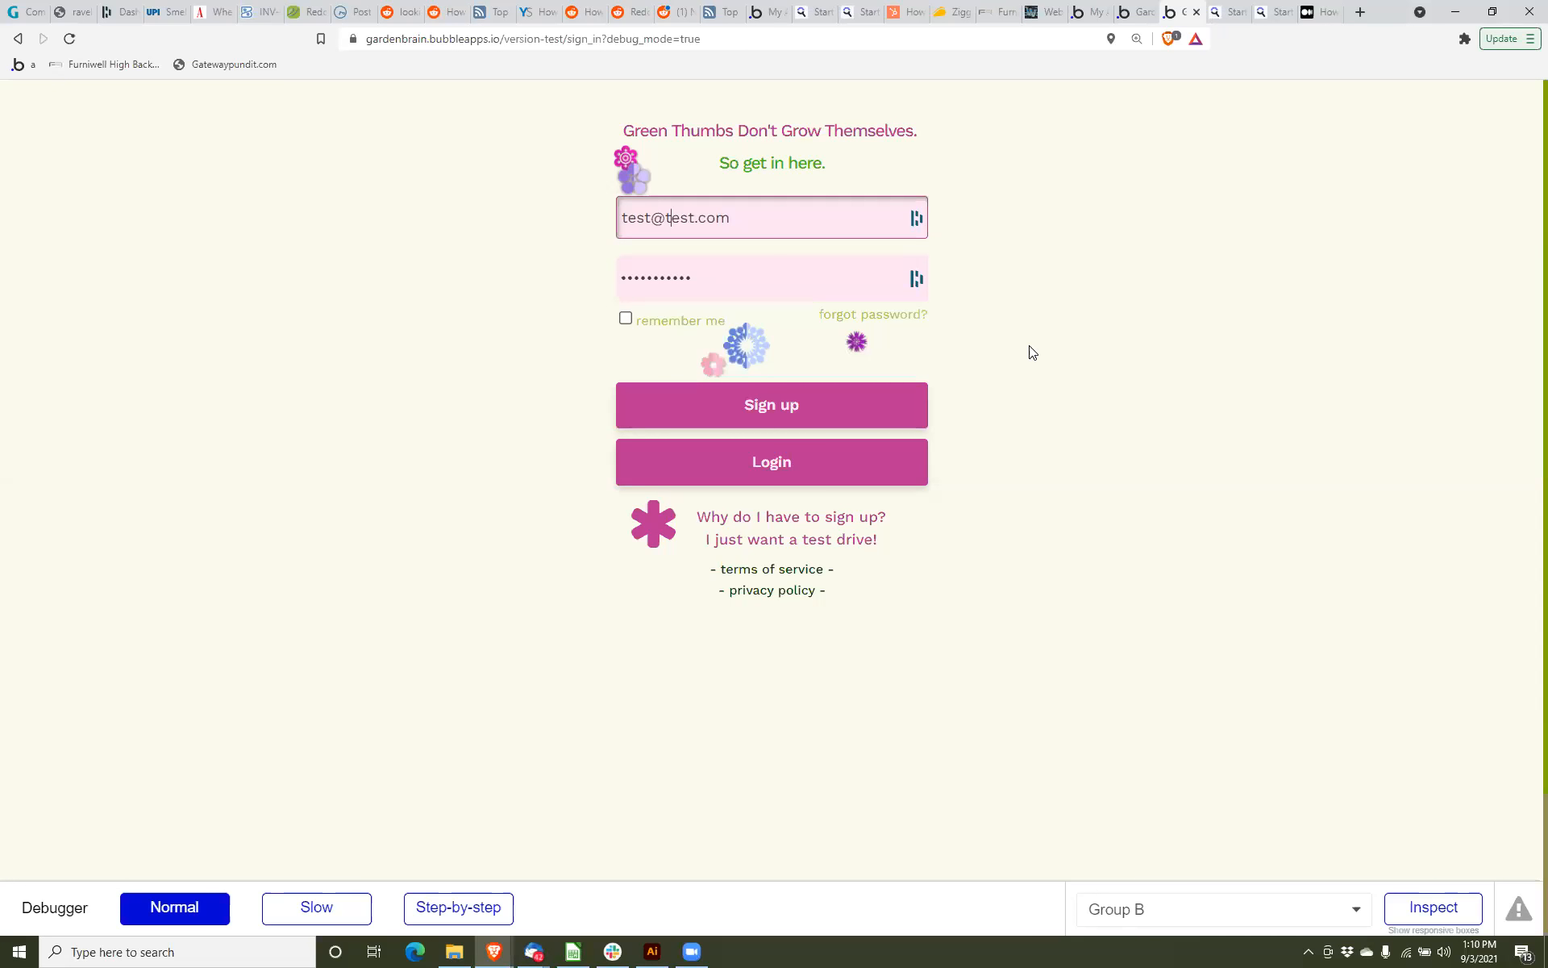
left_click(841, 403)
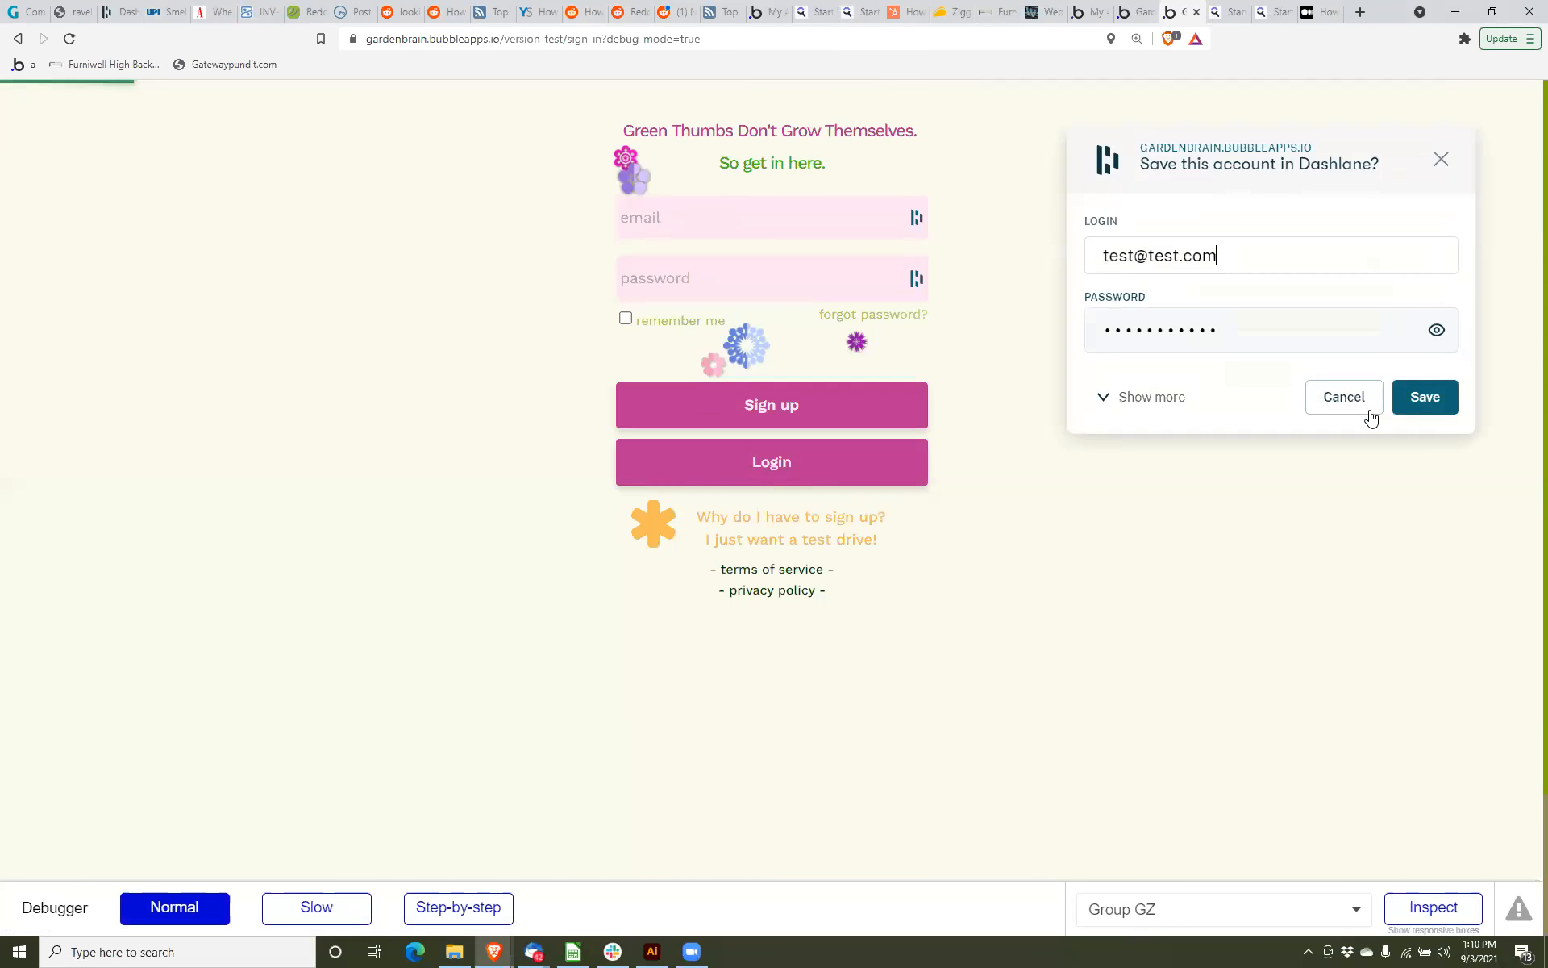
left_click(1352, 403)
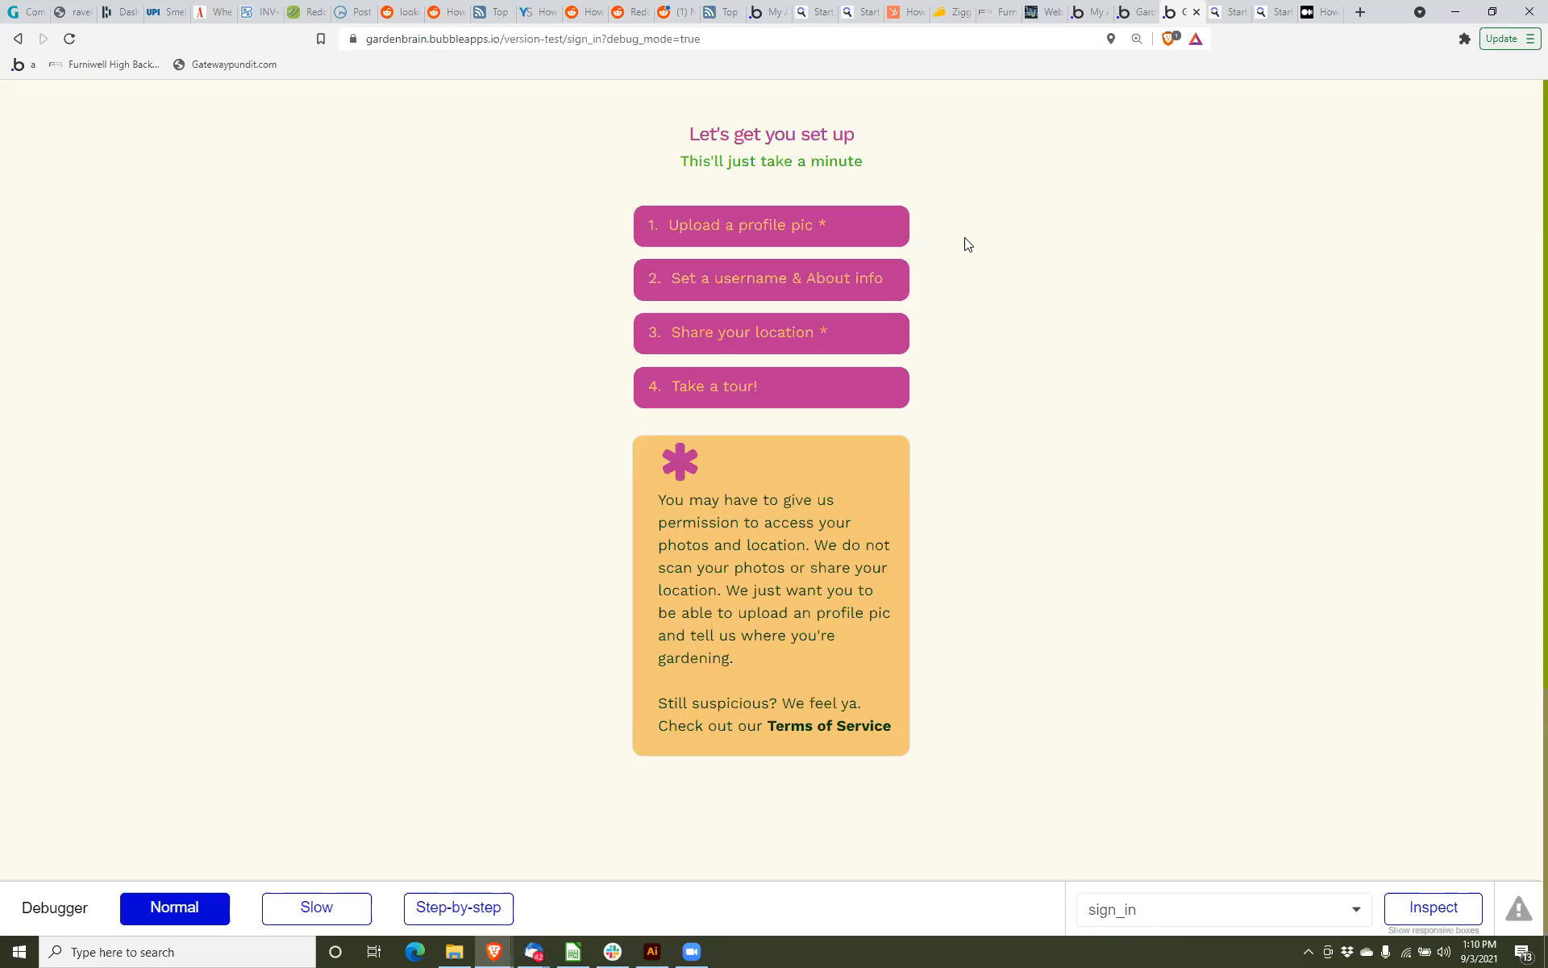
View the Terms of Service from the permission note and return to the note.
left_click(808, 603)
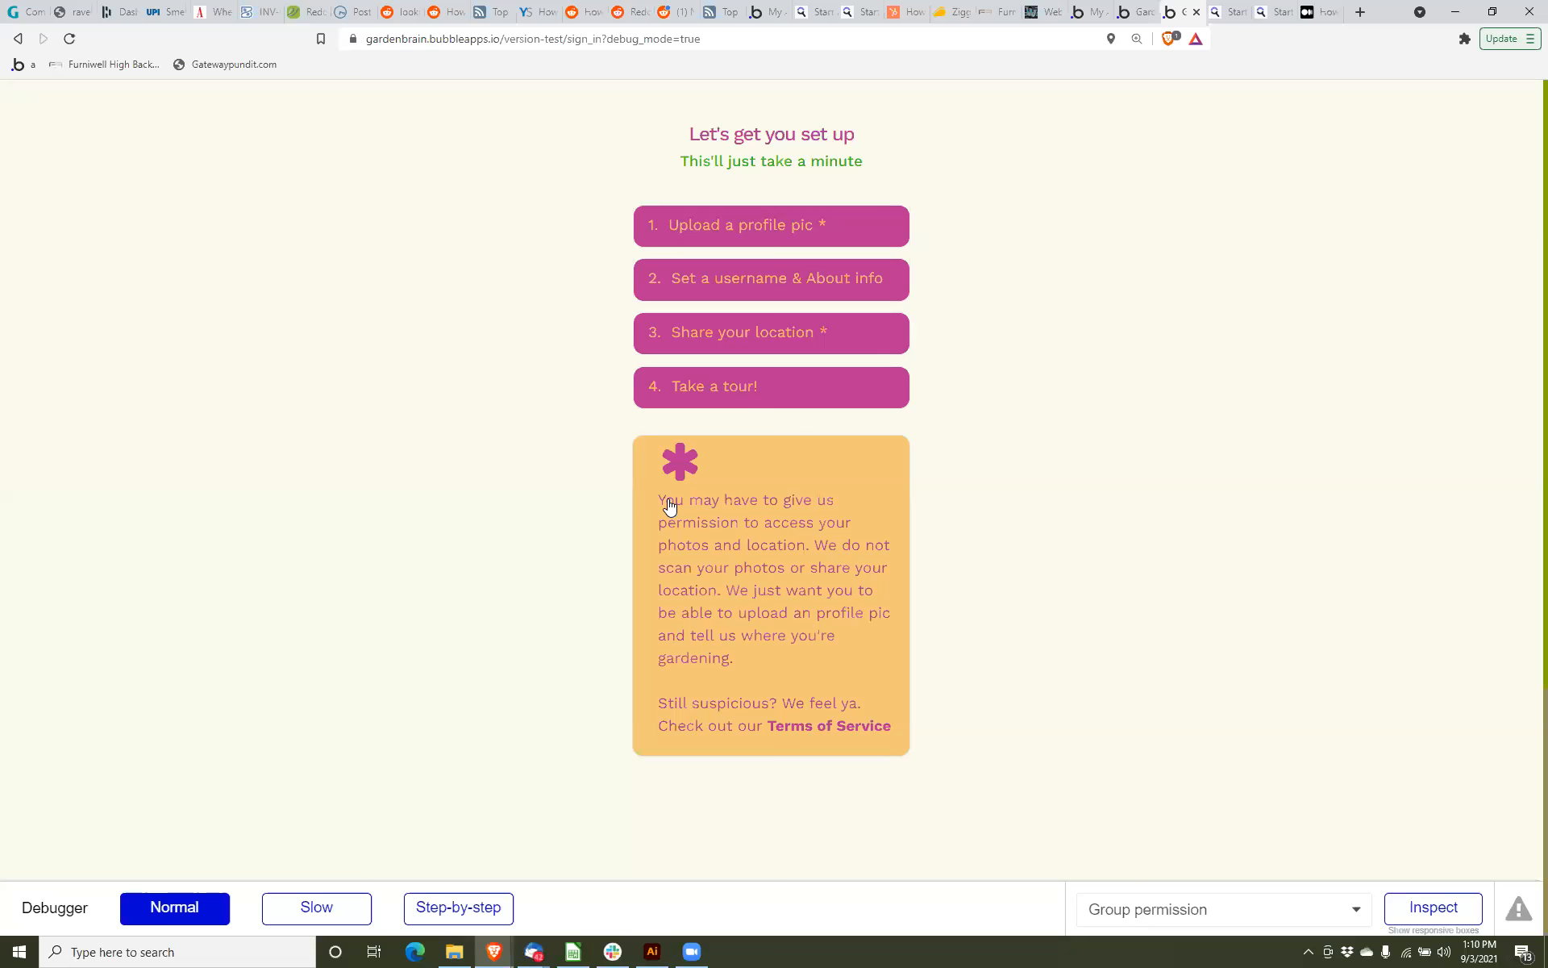
left_click(815, 729)
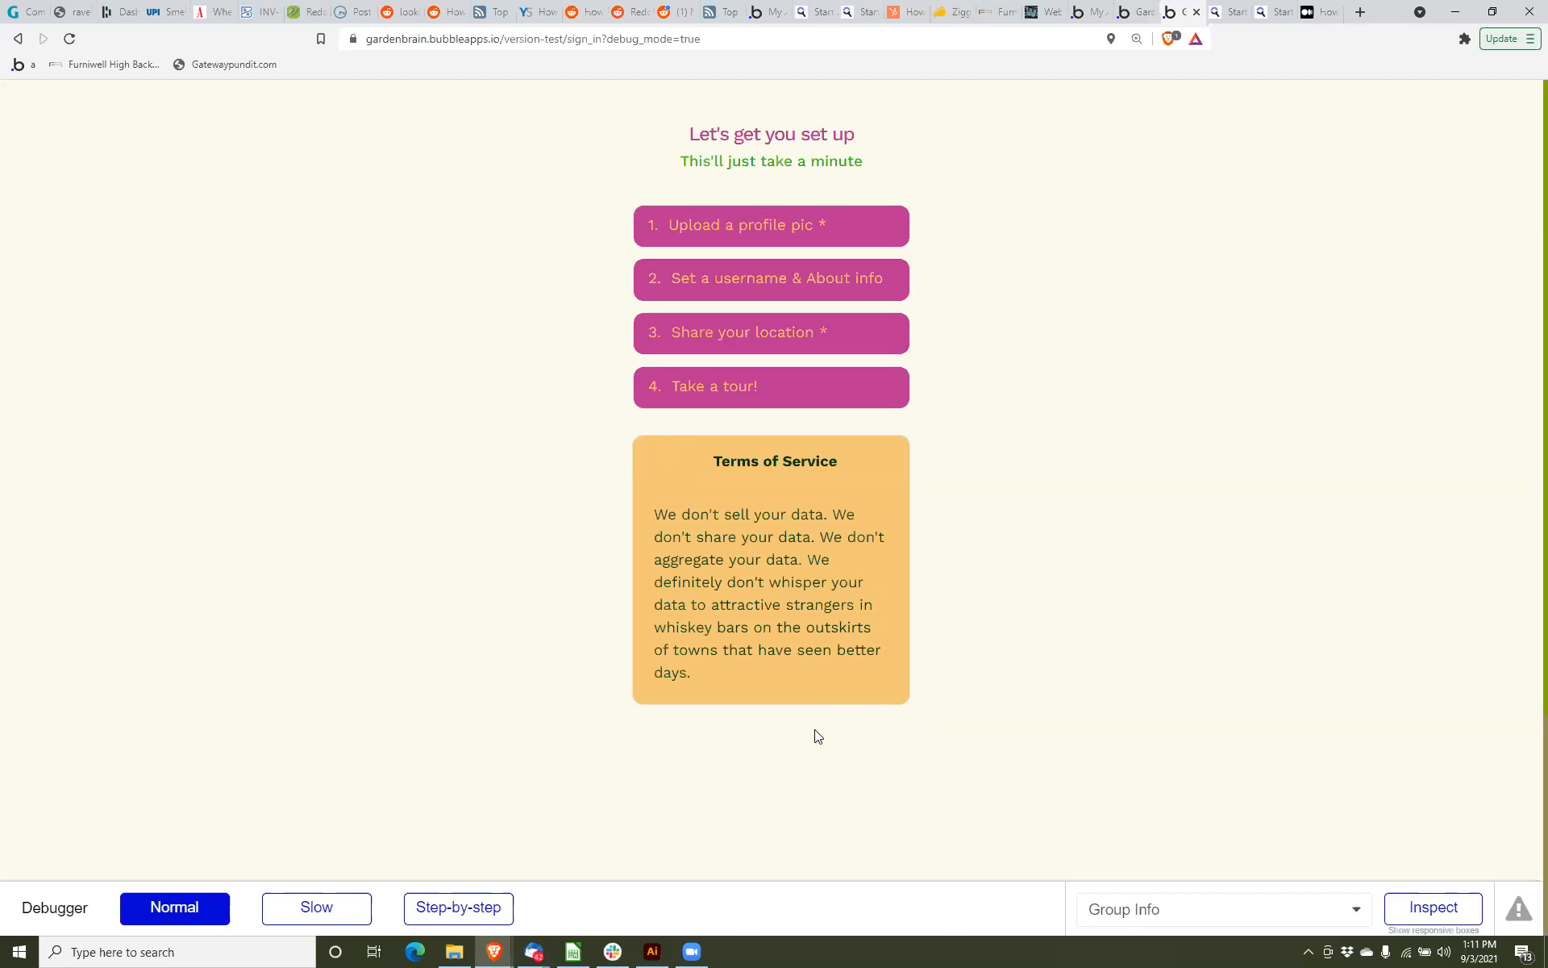
left_click(795, 562)
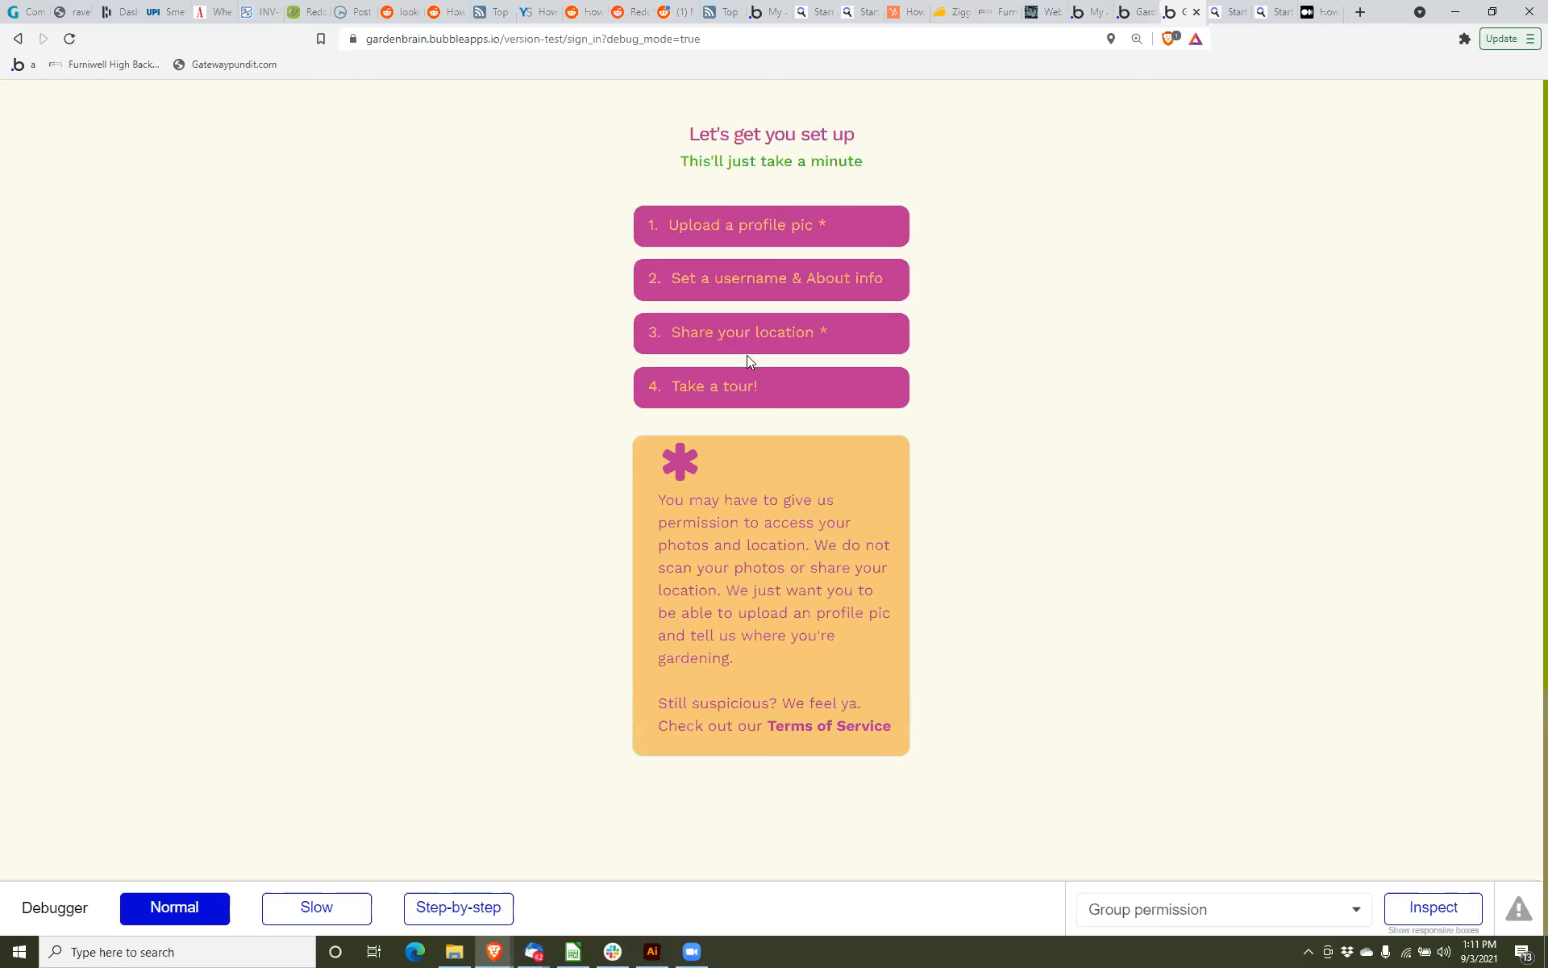
Start the account setup and advance past the profile pic and username & About info steps, leaving both blank.
left_click(750, 223)
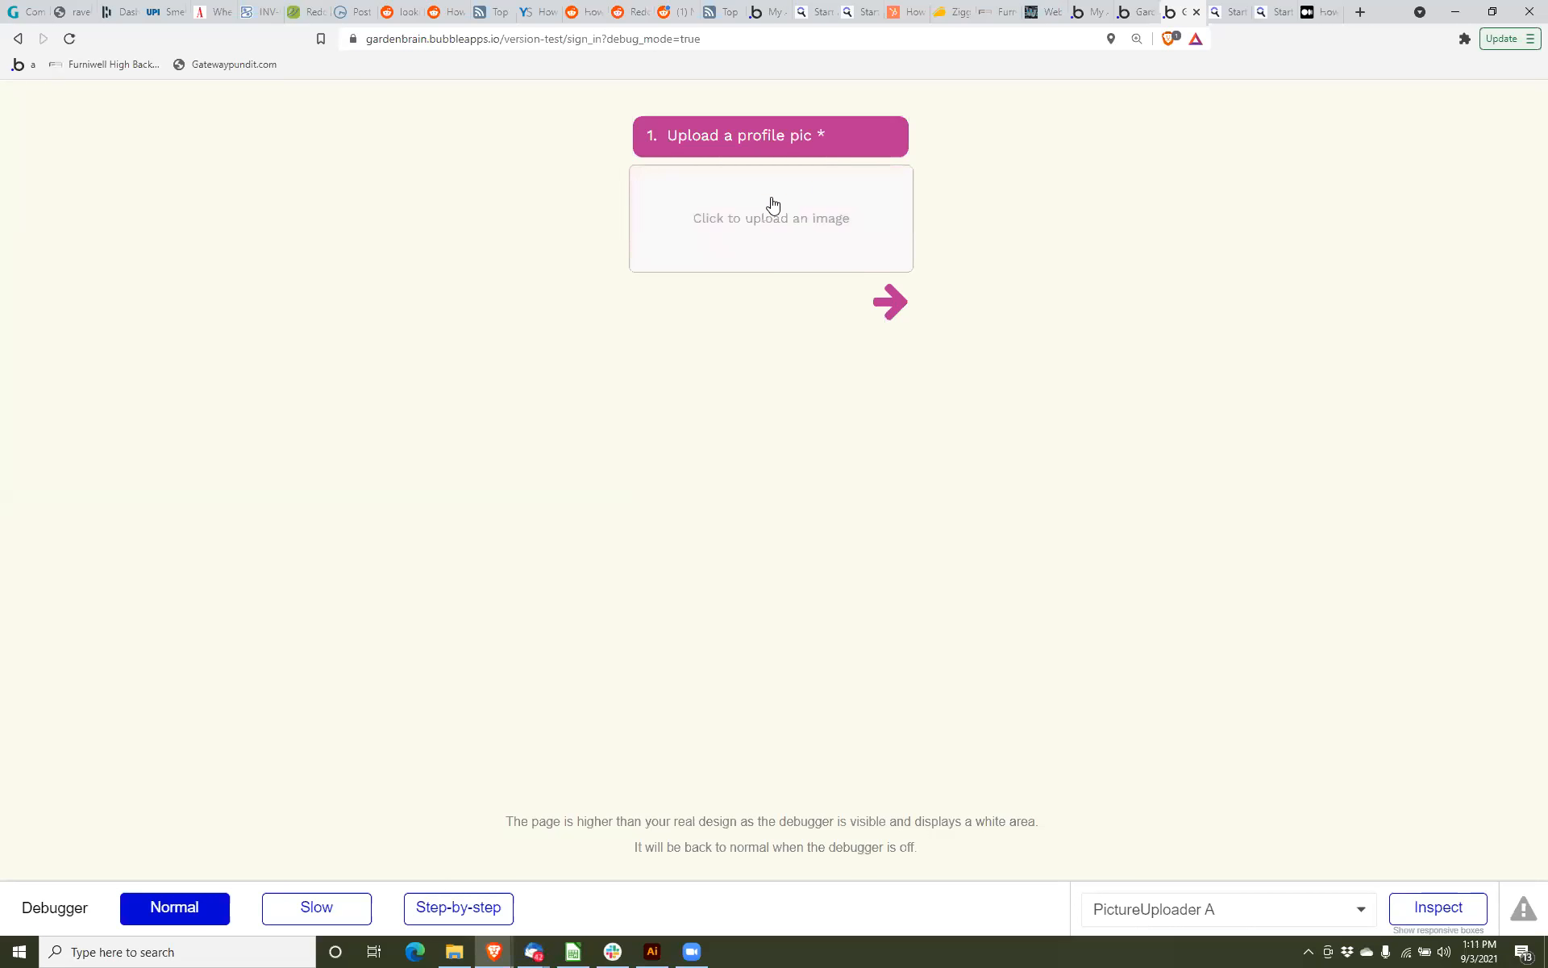
left_click(890, 303)
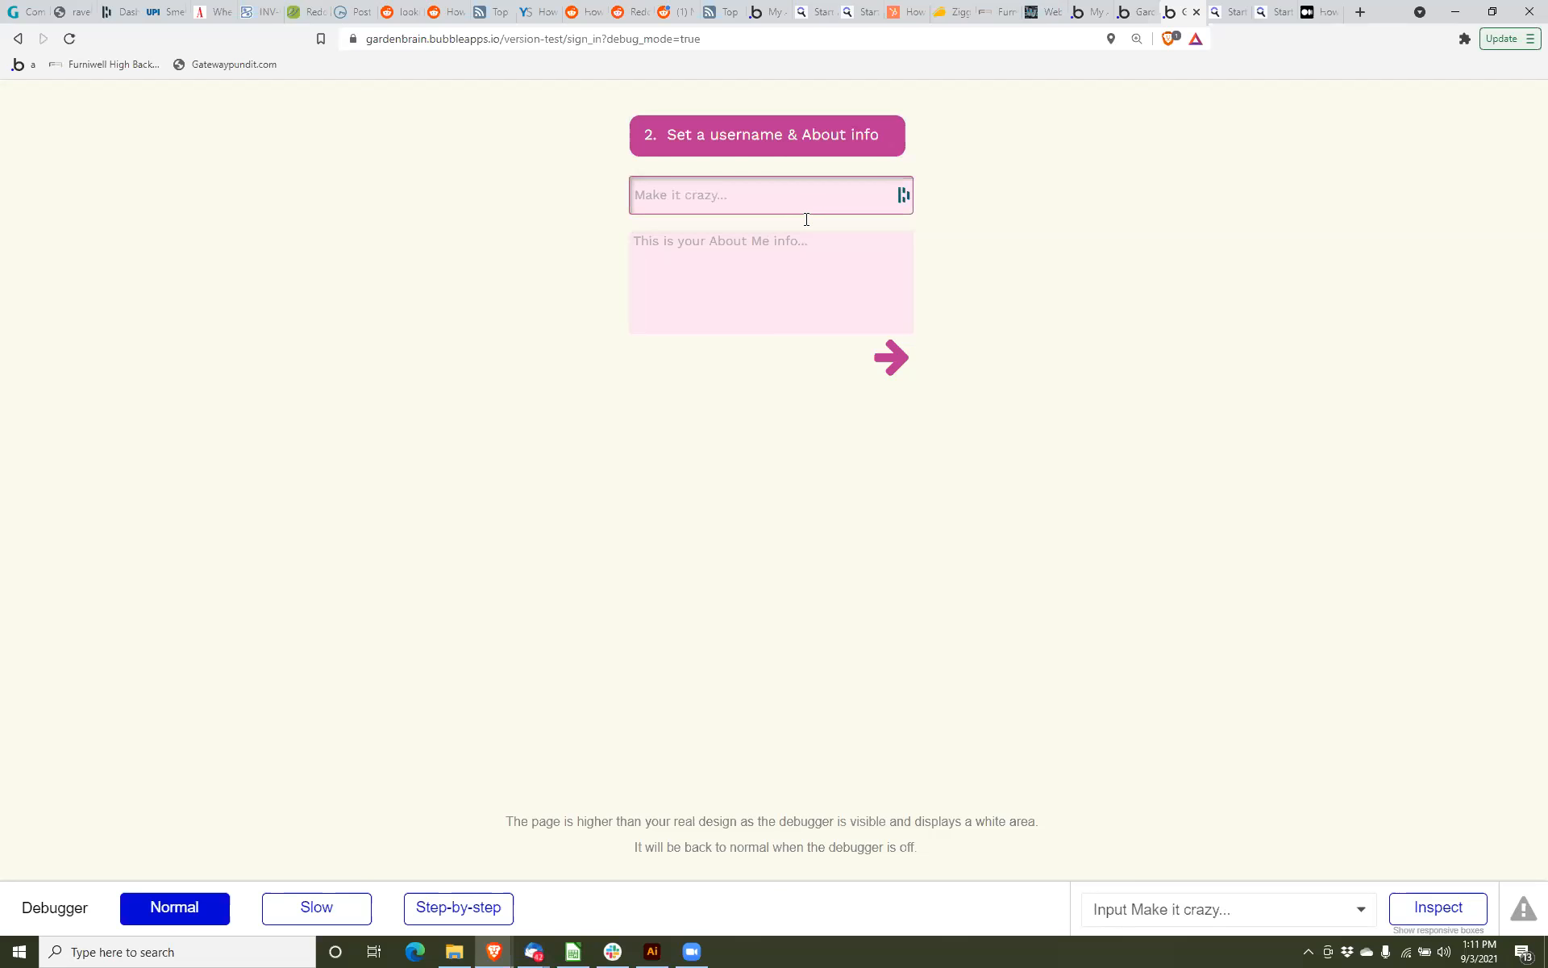
left_click(817, 194)
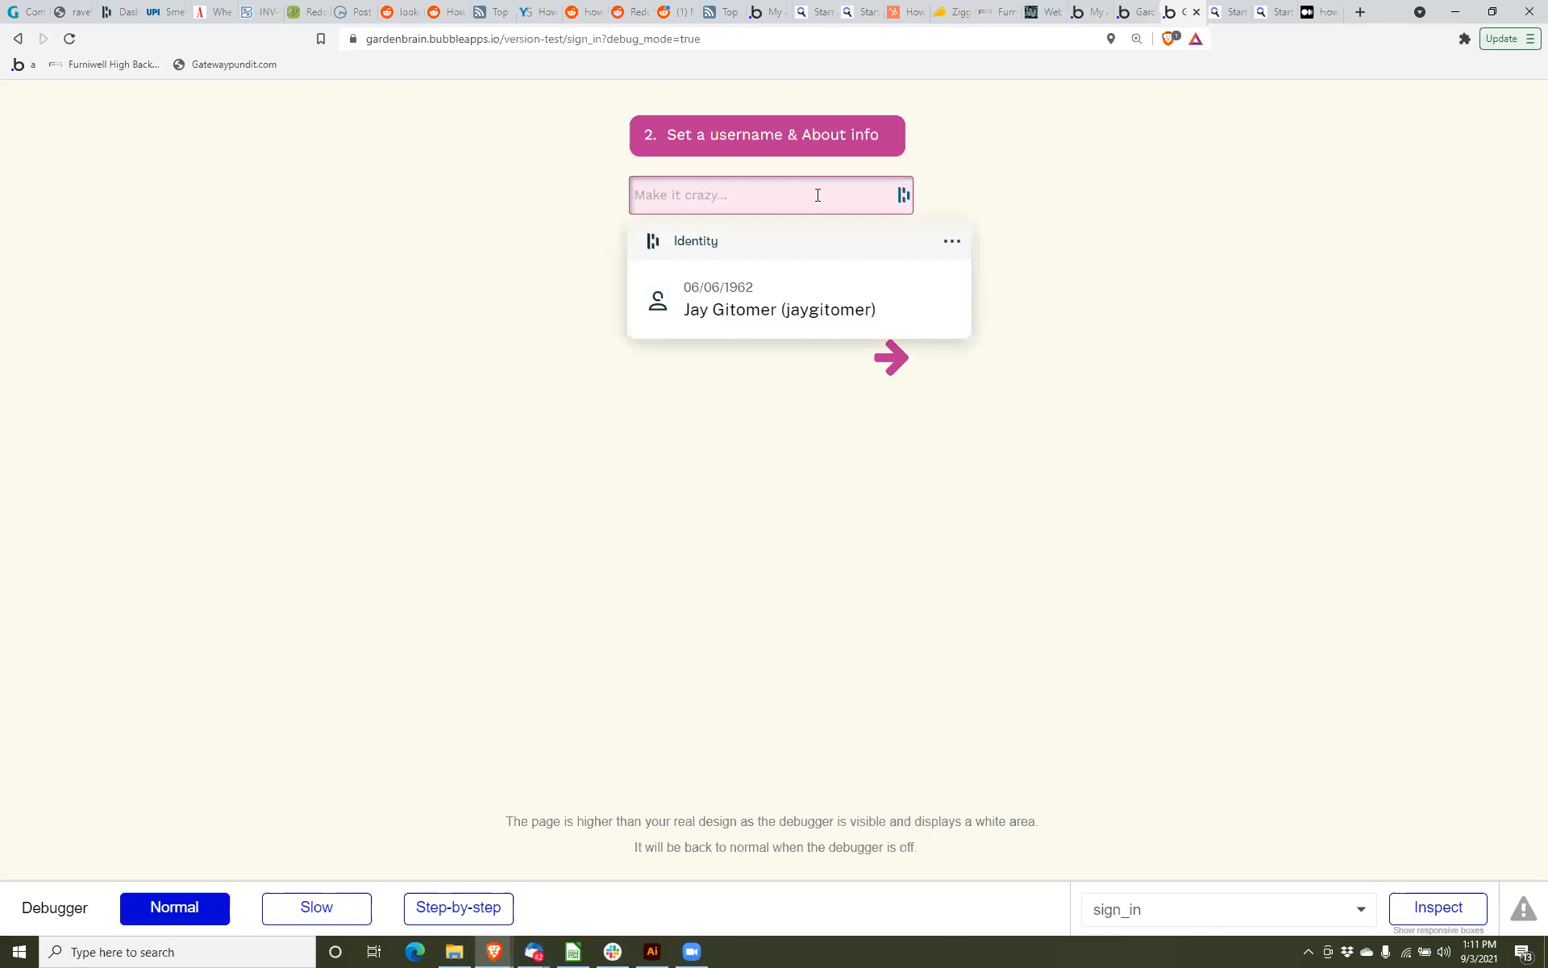
left_click(996, 244)
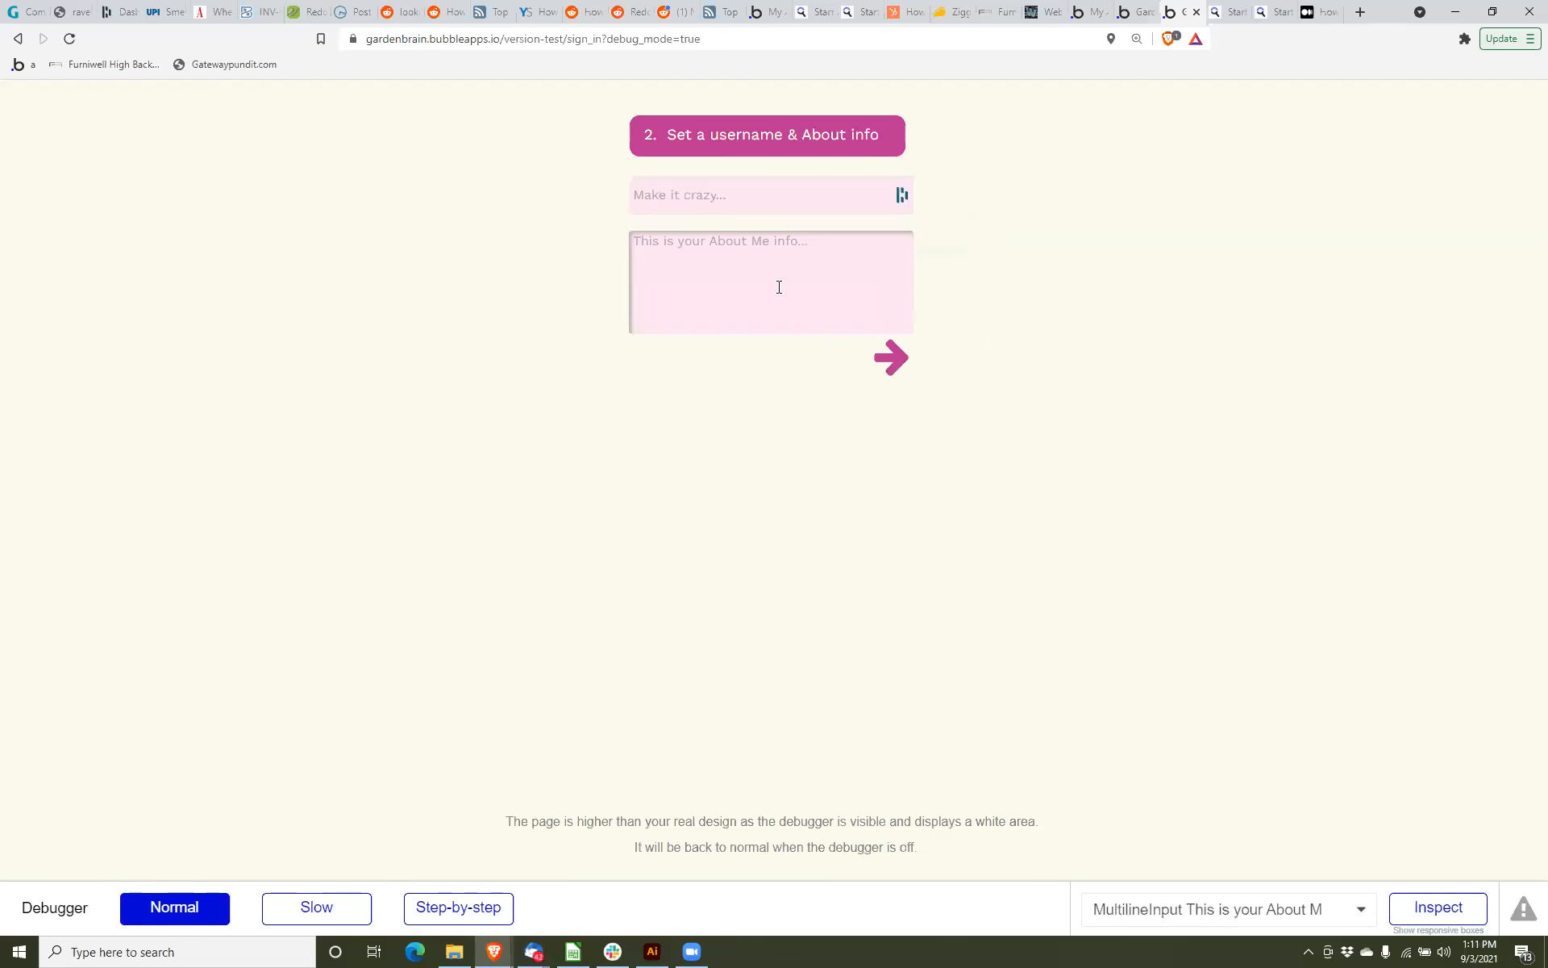
left_click(901, 367)
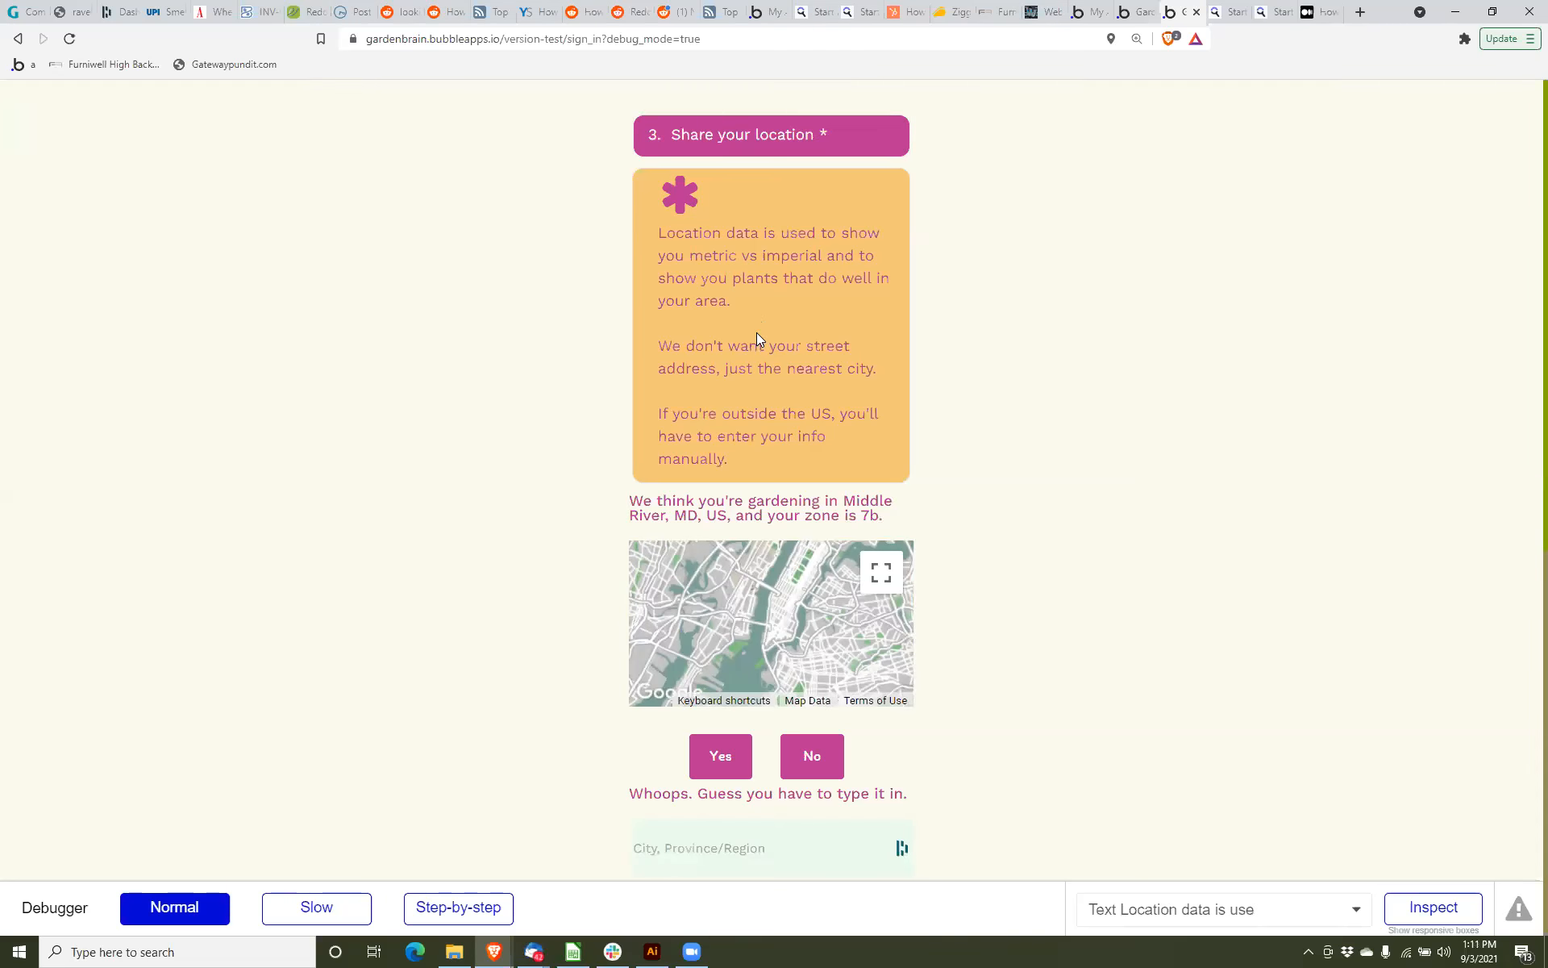
Enter Alberta, BC as the city and province/region in the manual location form.
scroll(756, 333, "down", 3)
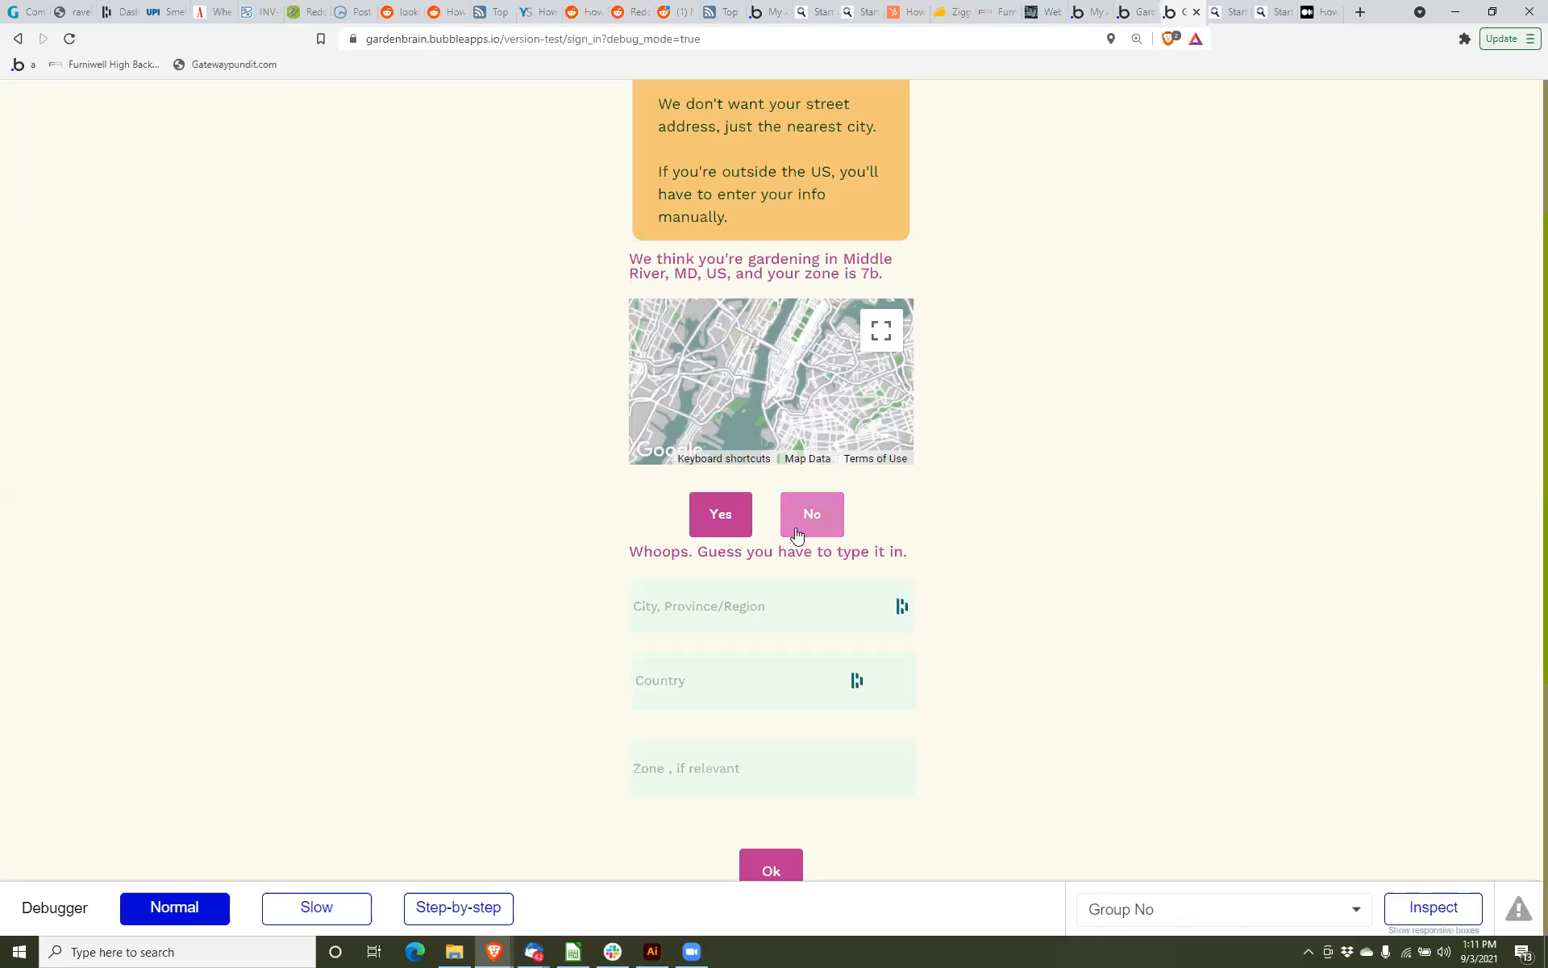
left_click(784, 600)
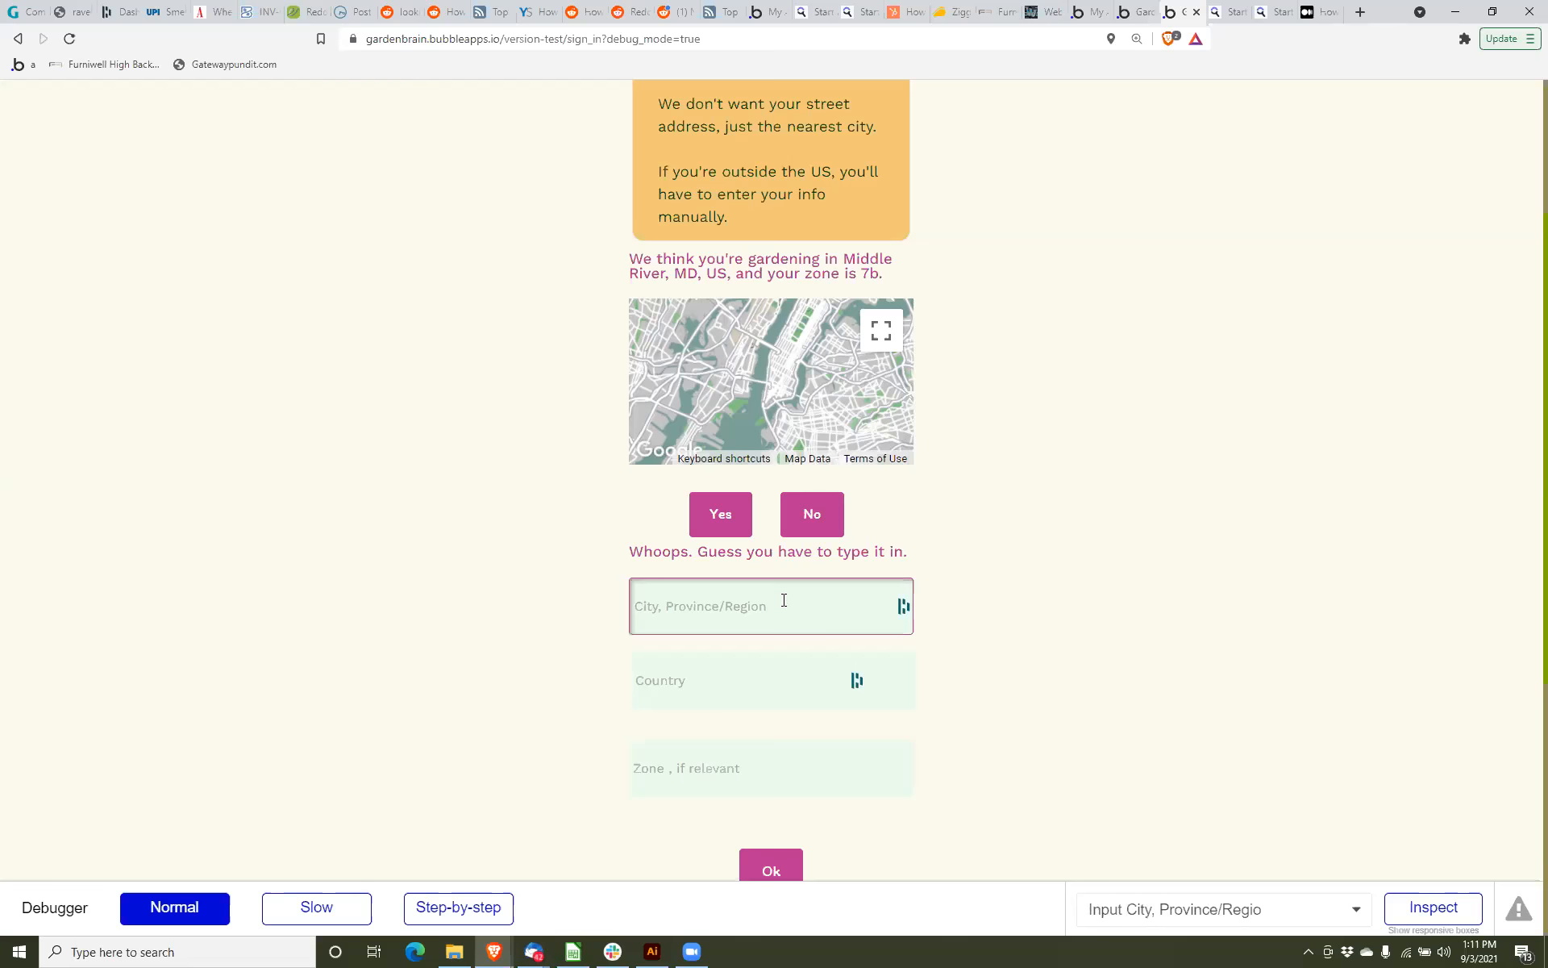
type("Alb")
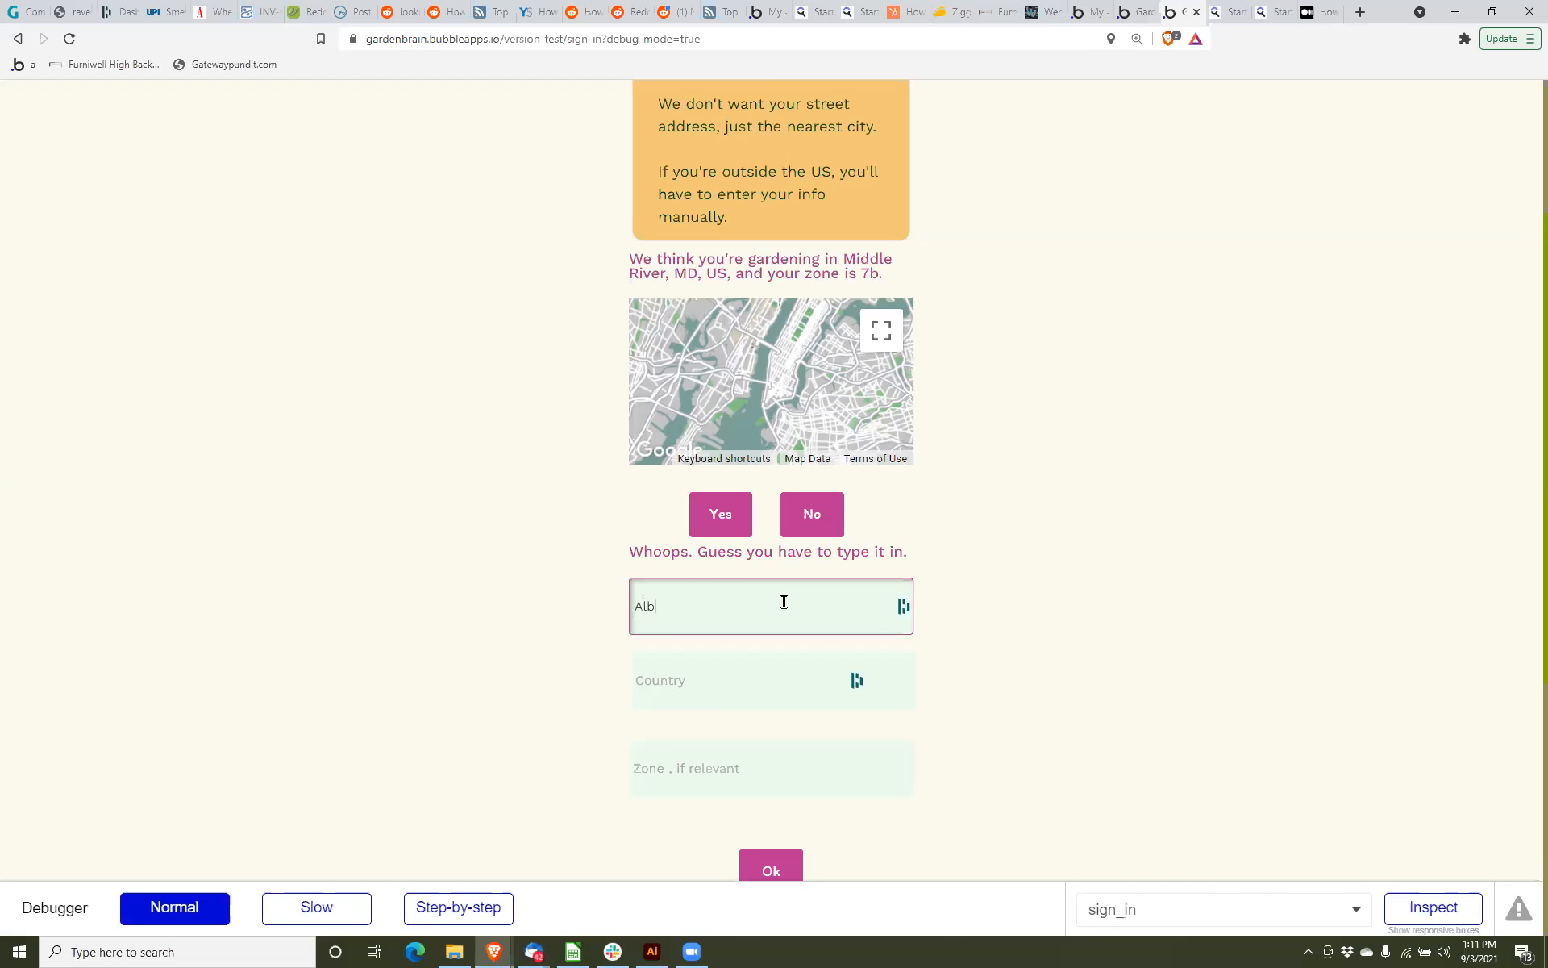
type("erta, BC")
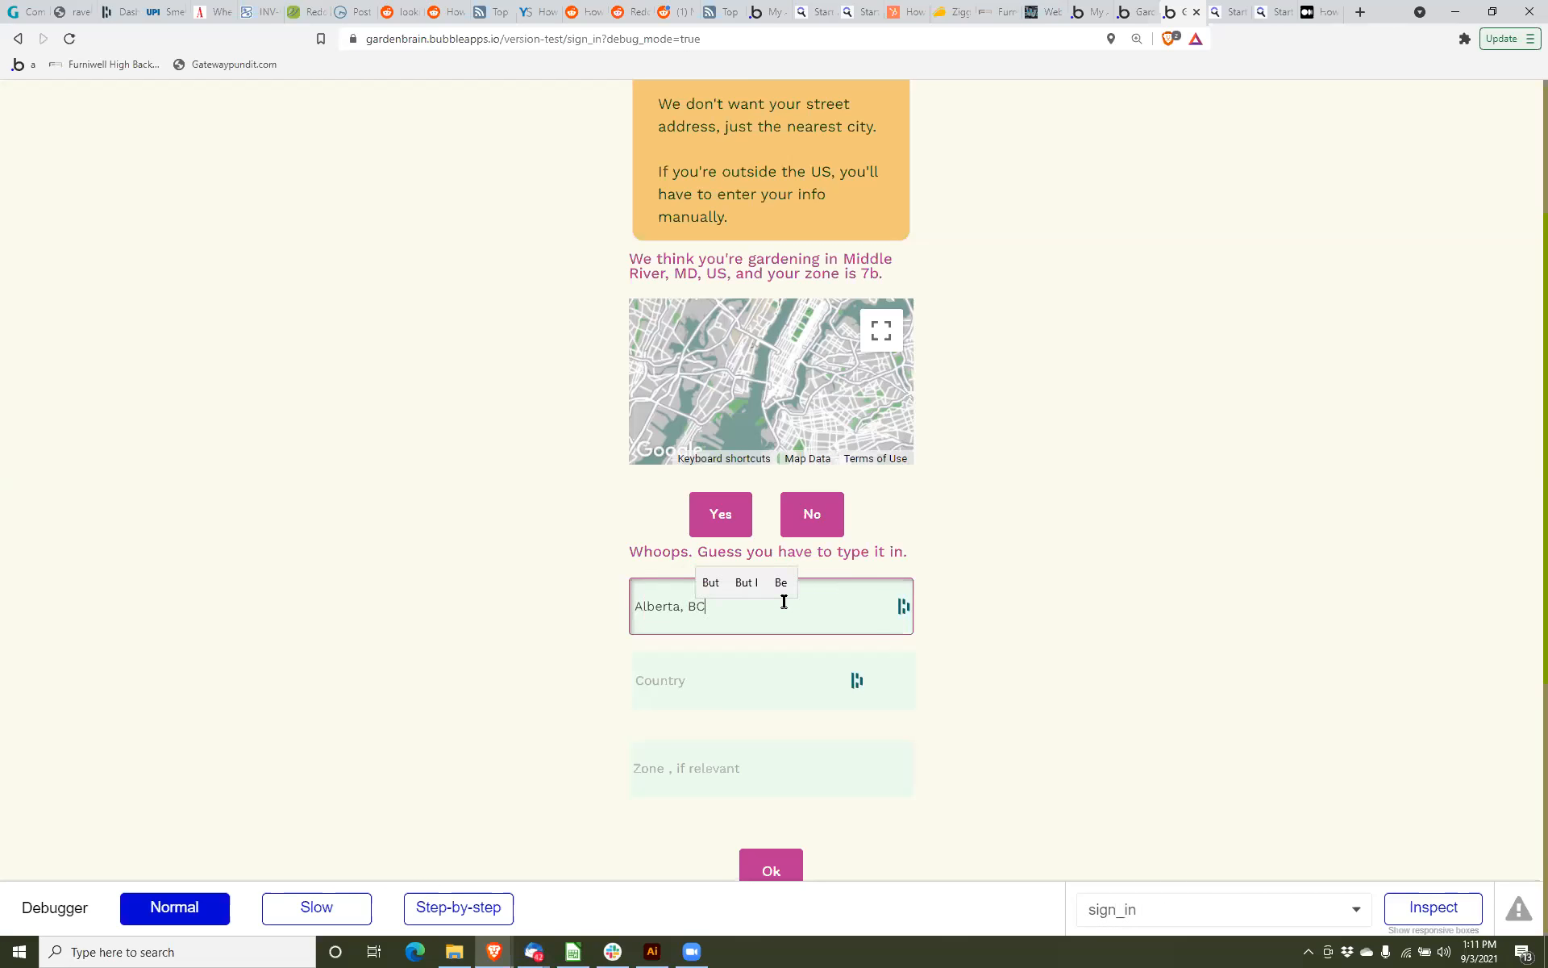
Enter Cana as the country and choose the Canada suggestion.
left_click(754, 668)
type("Can")
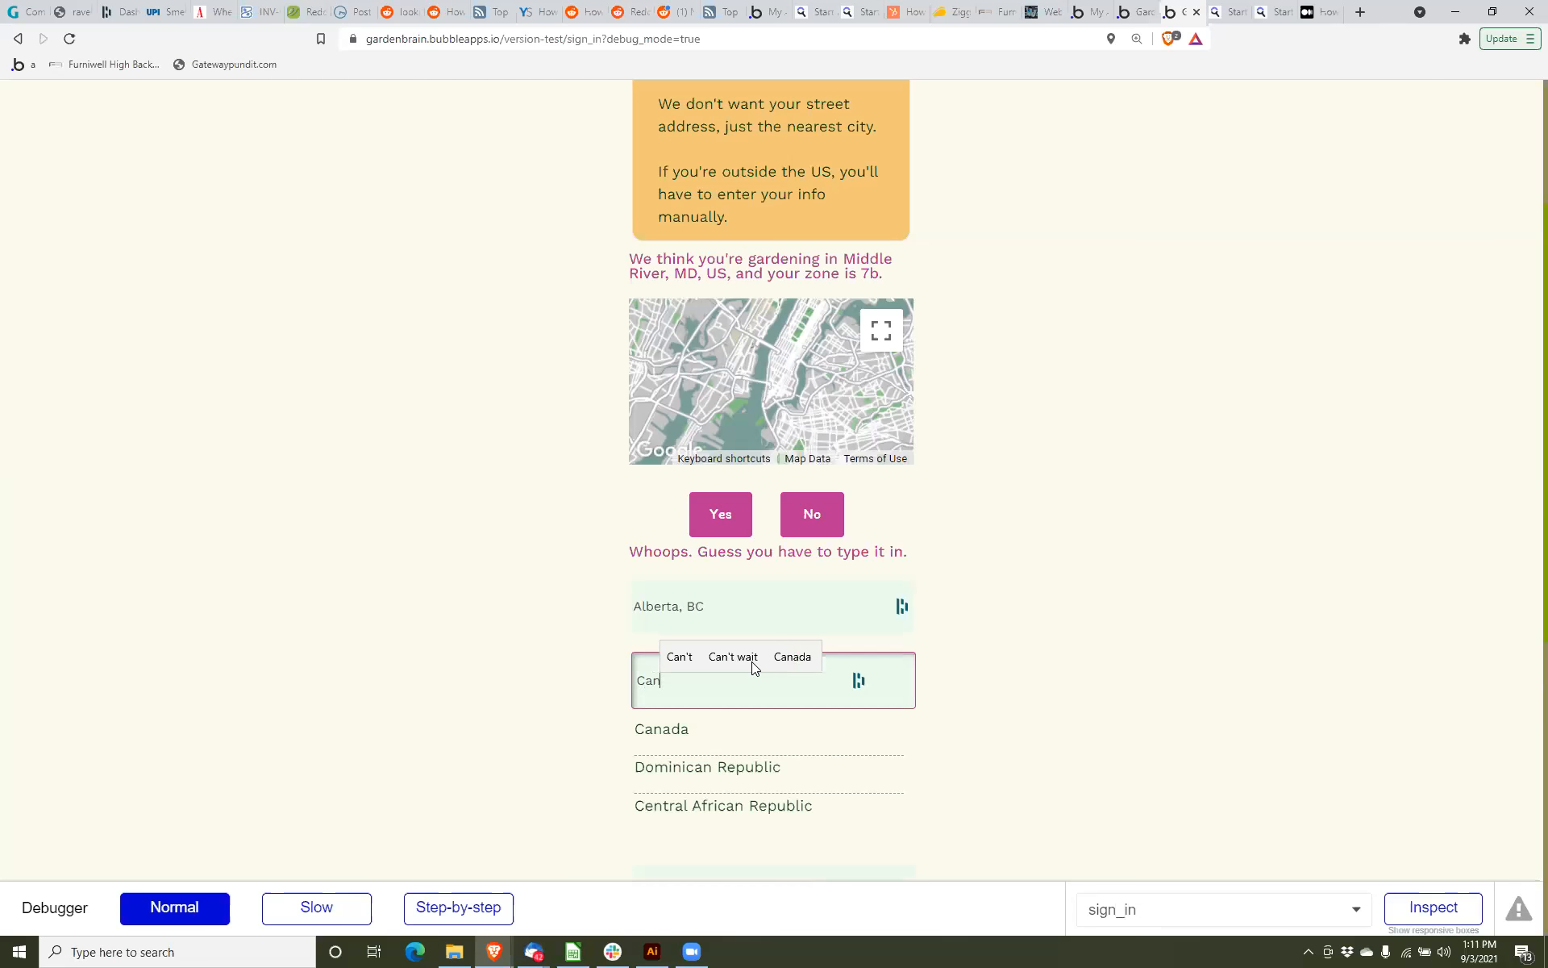
type("a")
left_click(675, 732)
scroll(675, 732, "up", 1)
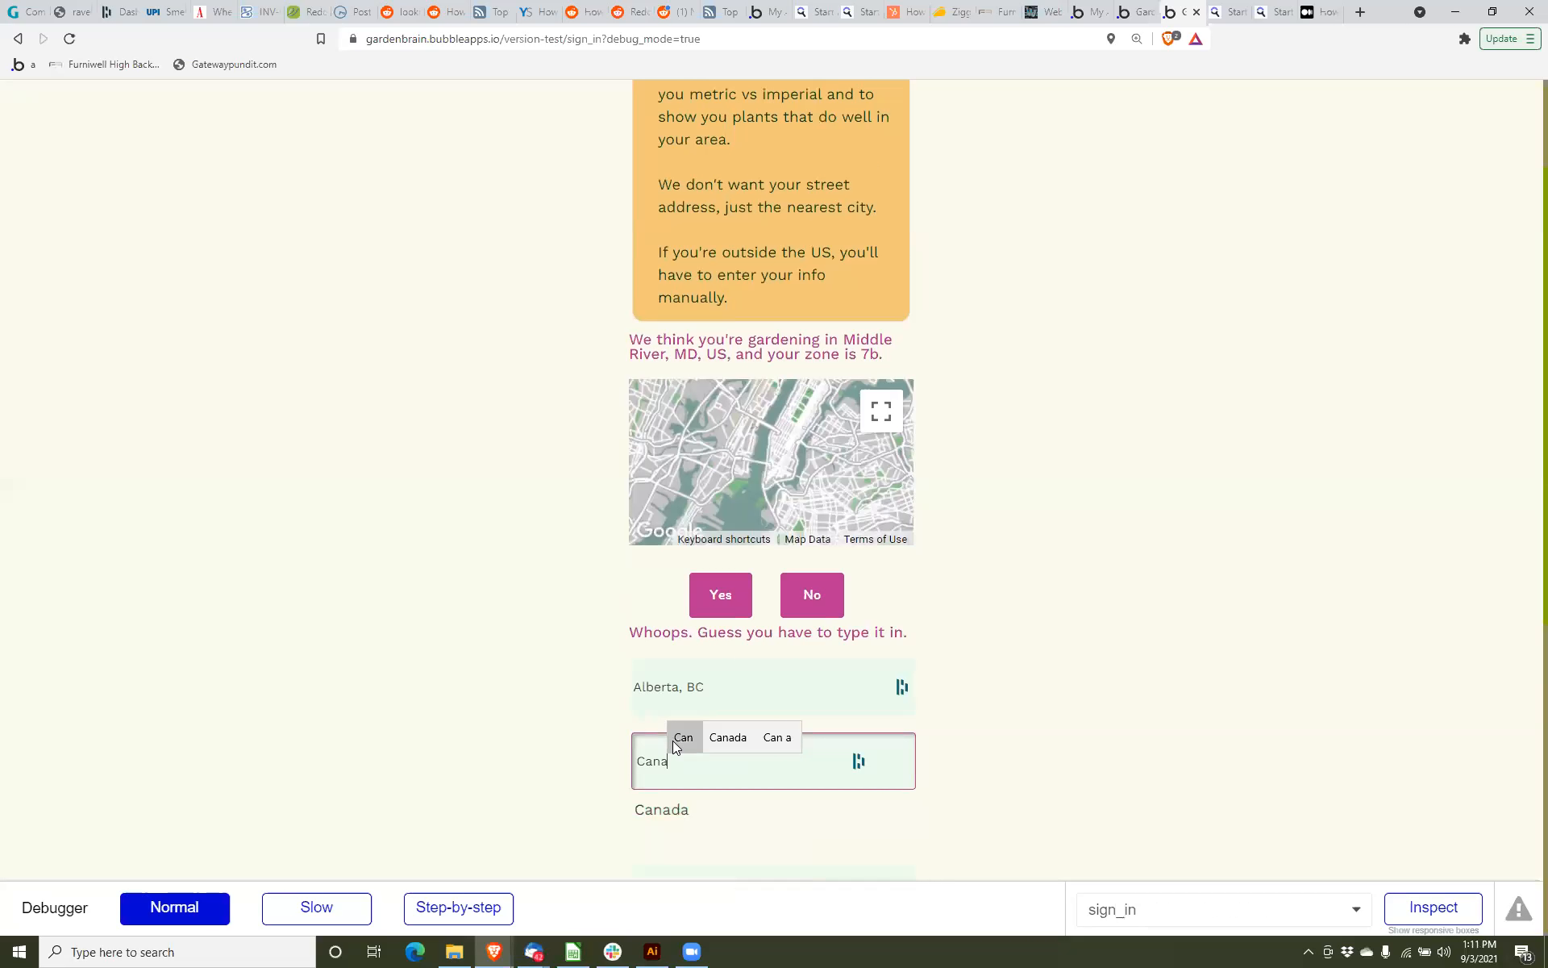
left_click(684, 818)
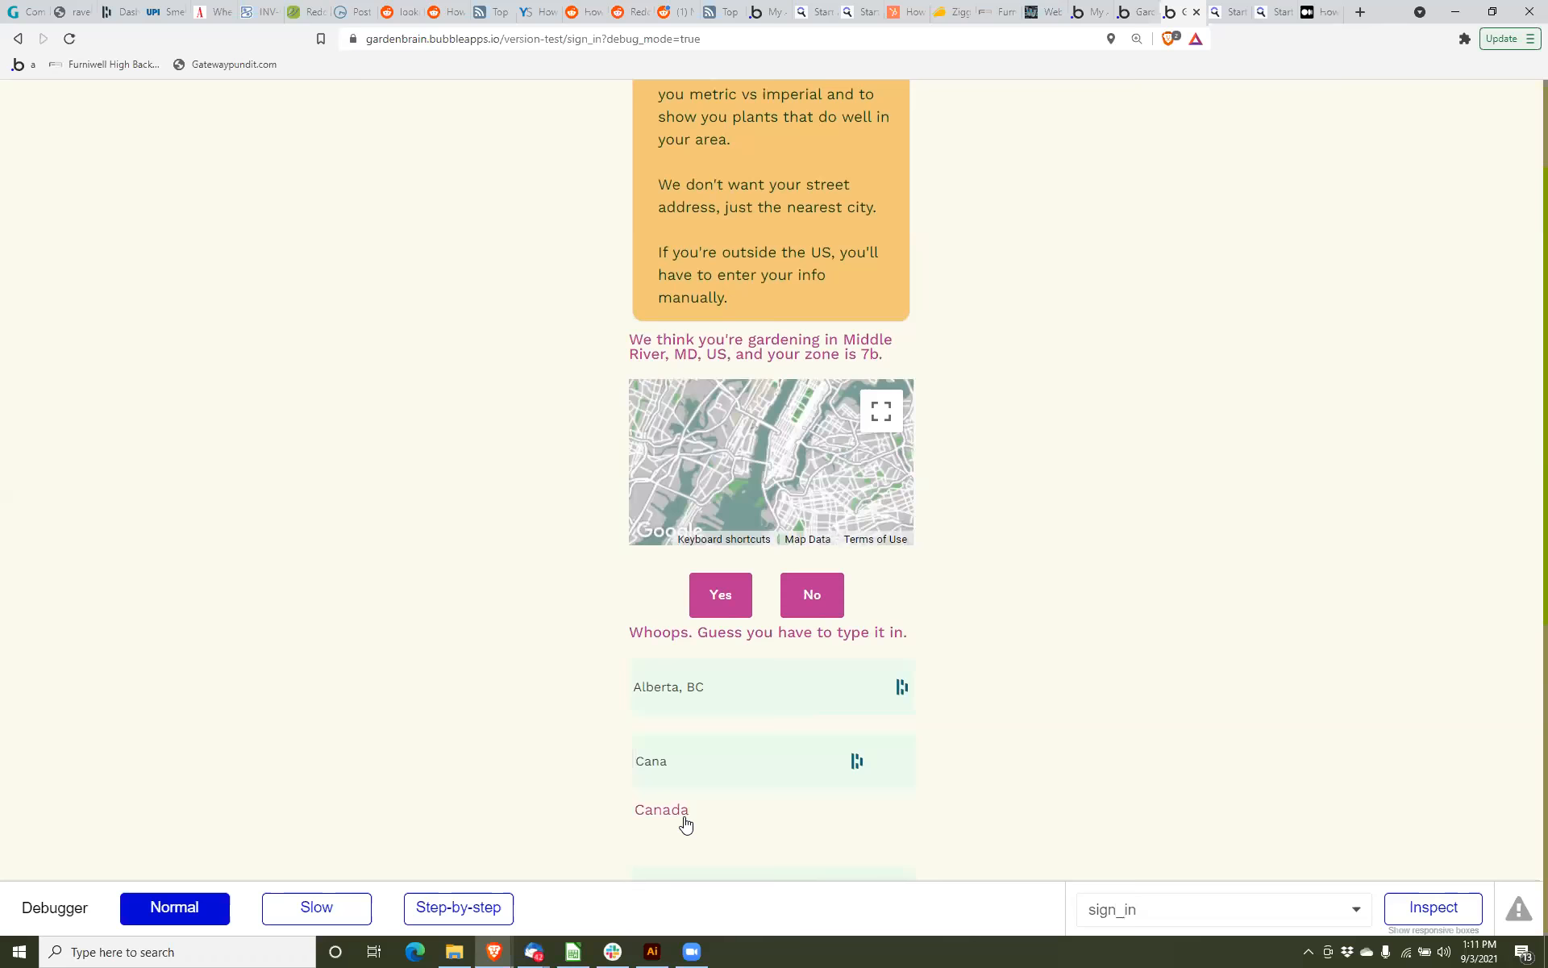
Replace the city name with Victoria in the manual location form, keeping BC as the province.
scroll(692, 710, "down", 4)
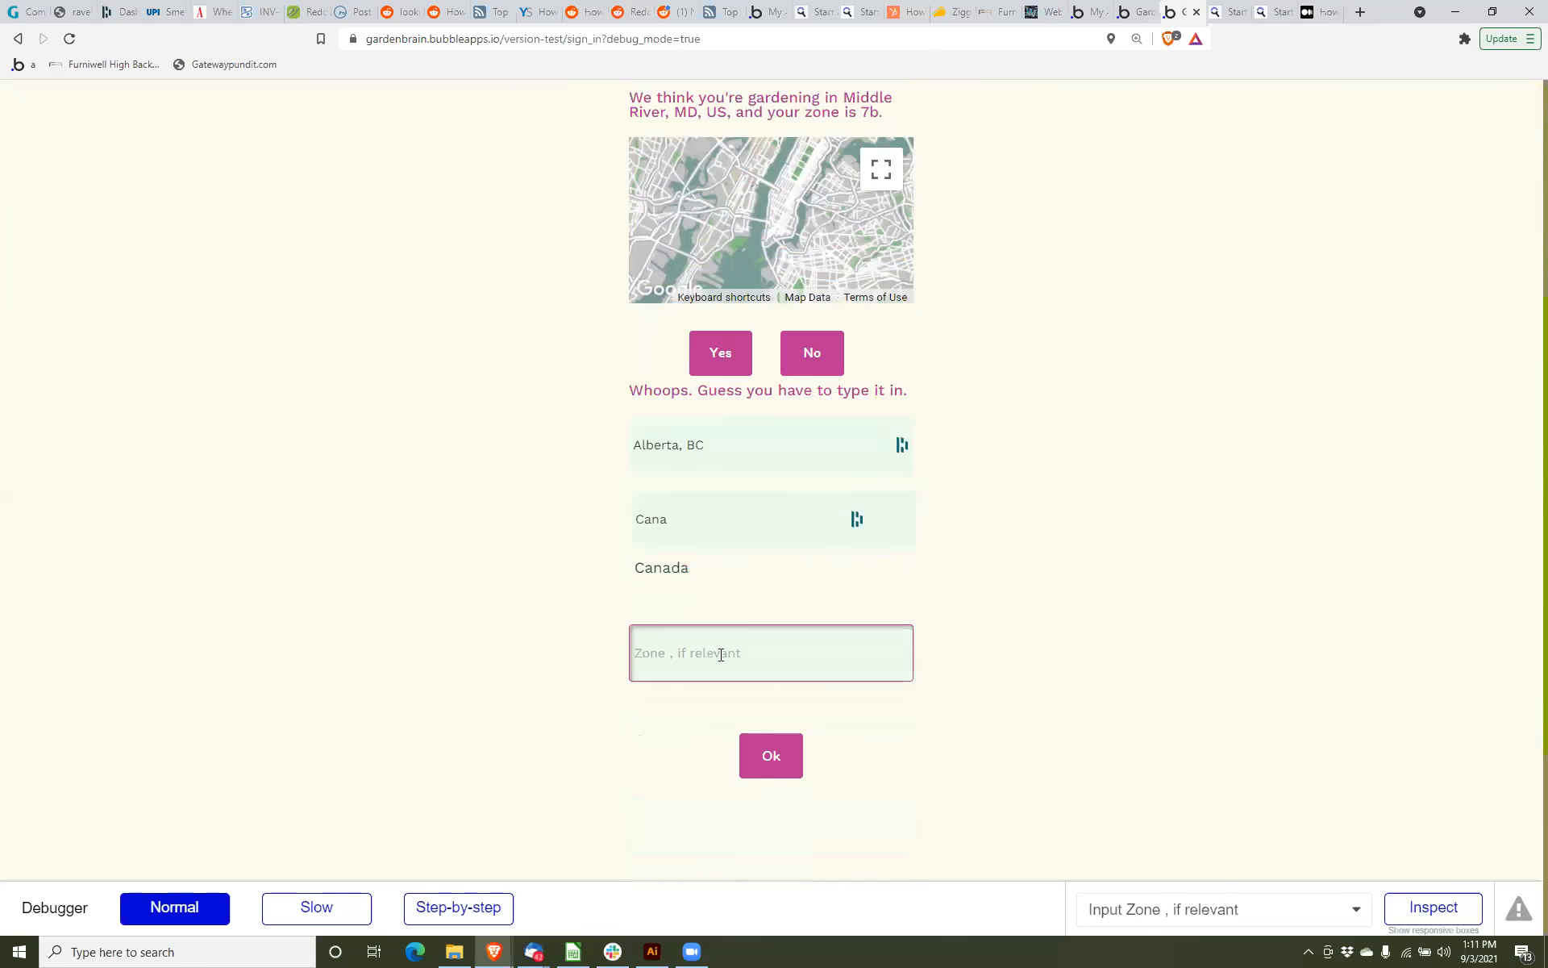
scroll(740, 556, "down", 4)
scroll(729, 409, "up", 2)
left_click(668, 332)
left_click(645, 300)
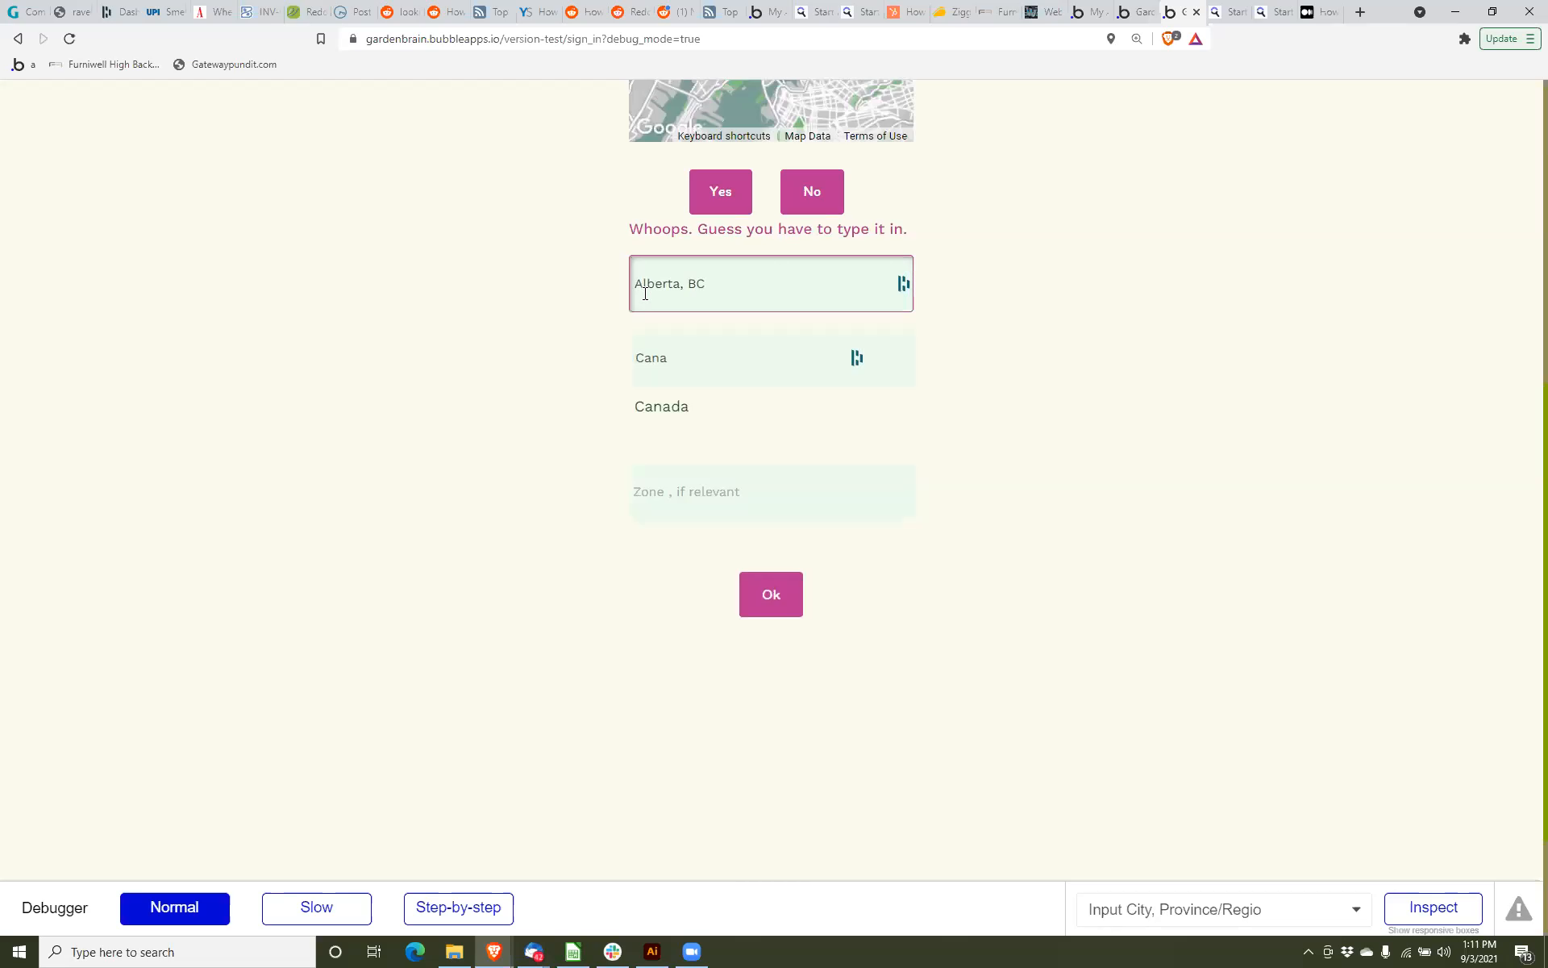
double_click(645, 292)
type("V")
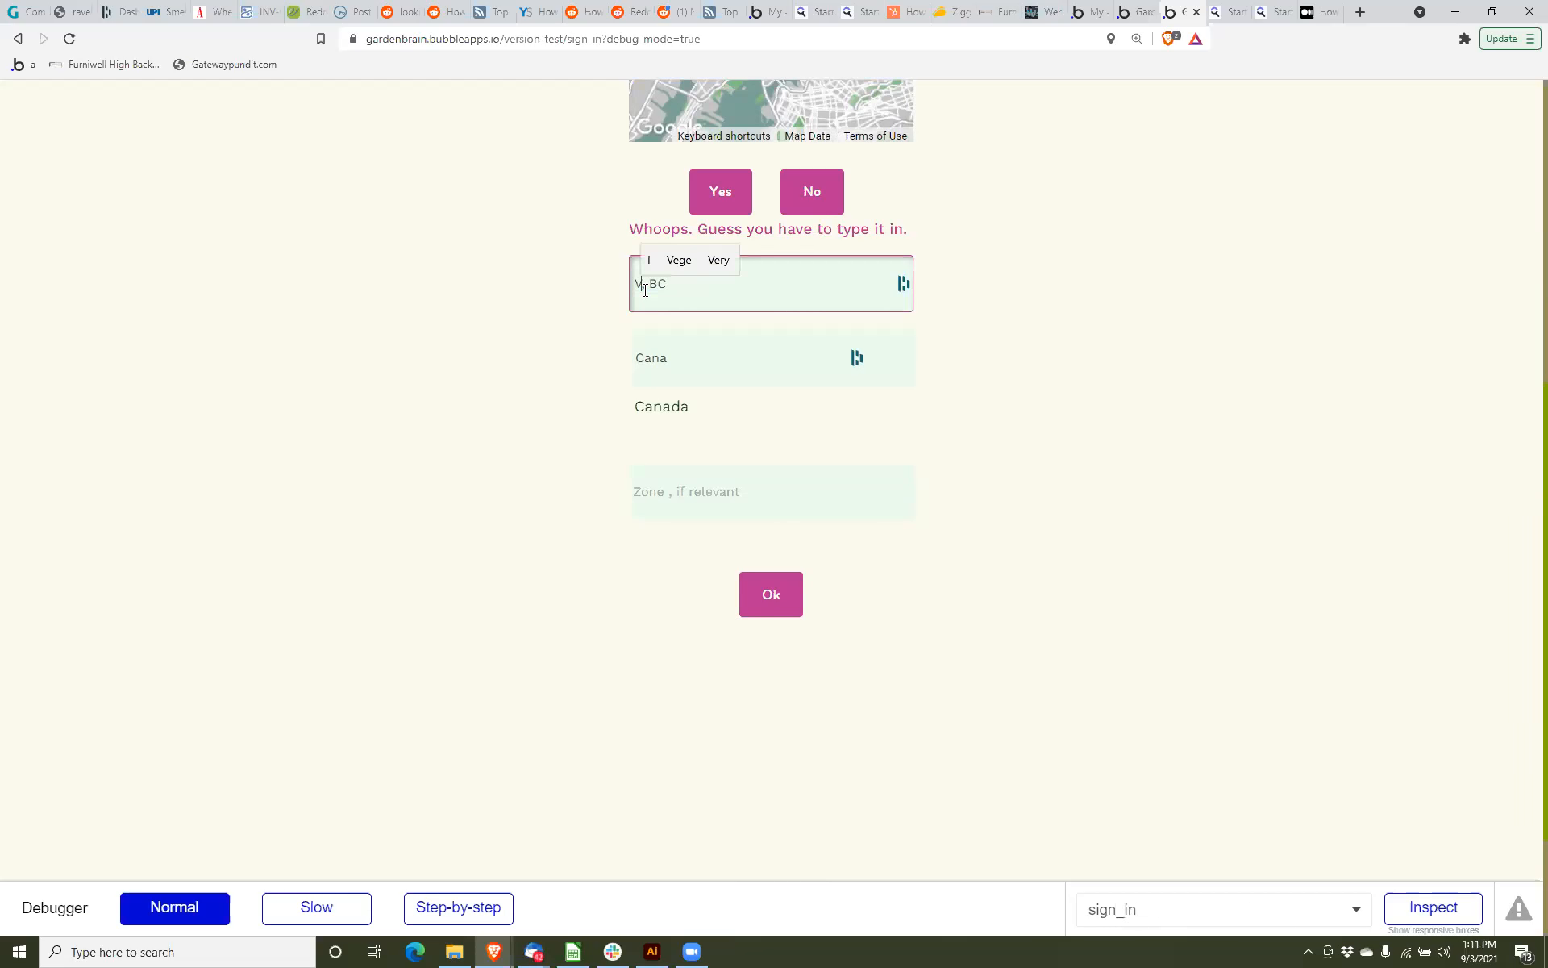
type("ictoria")
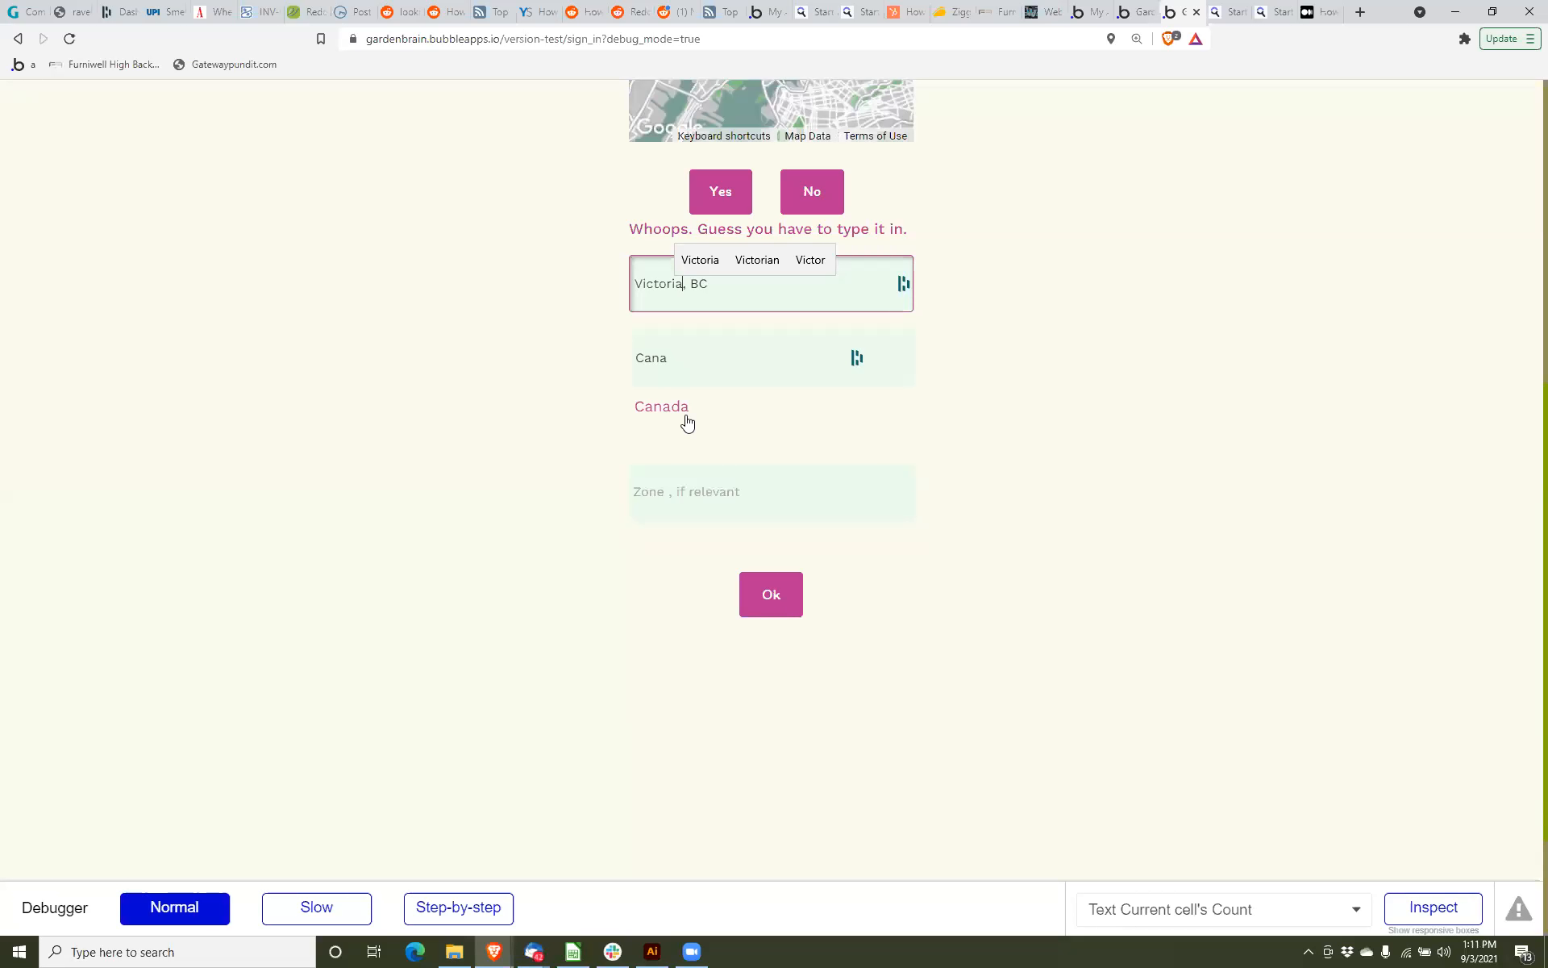
Extend the country entry to Canad, choose the Canada suggestion and submit the location with the zone left blank.
left_click(661, 357)
type("d")
left_click(664, 414)
left_click(756, 514)
left_click(762, 600)
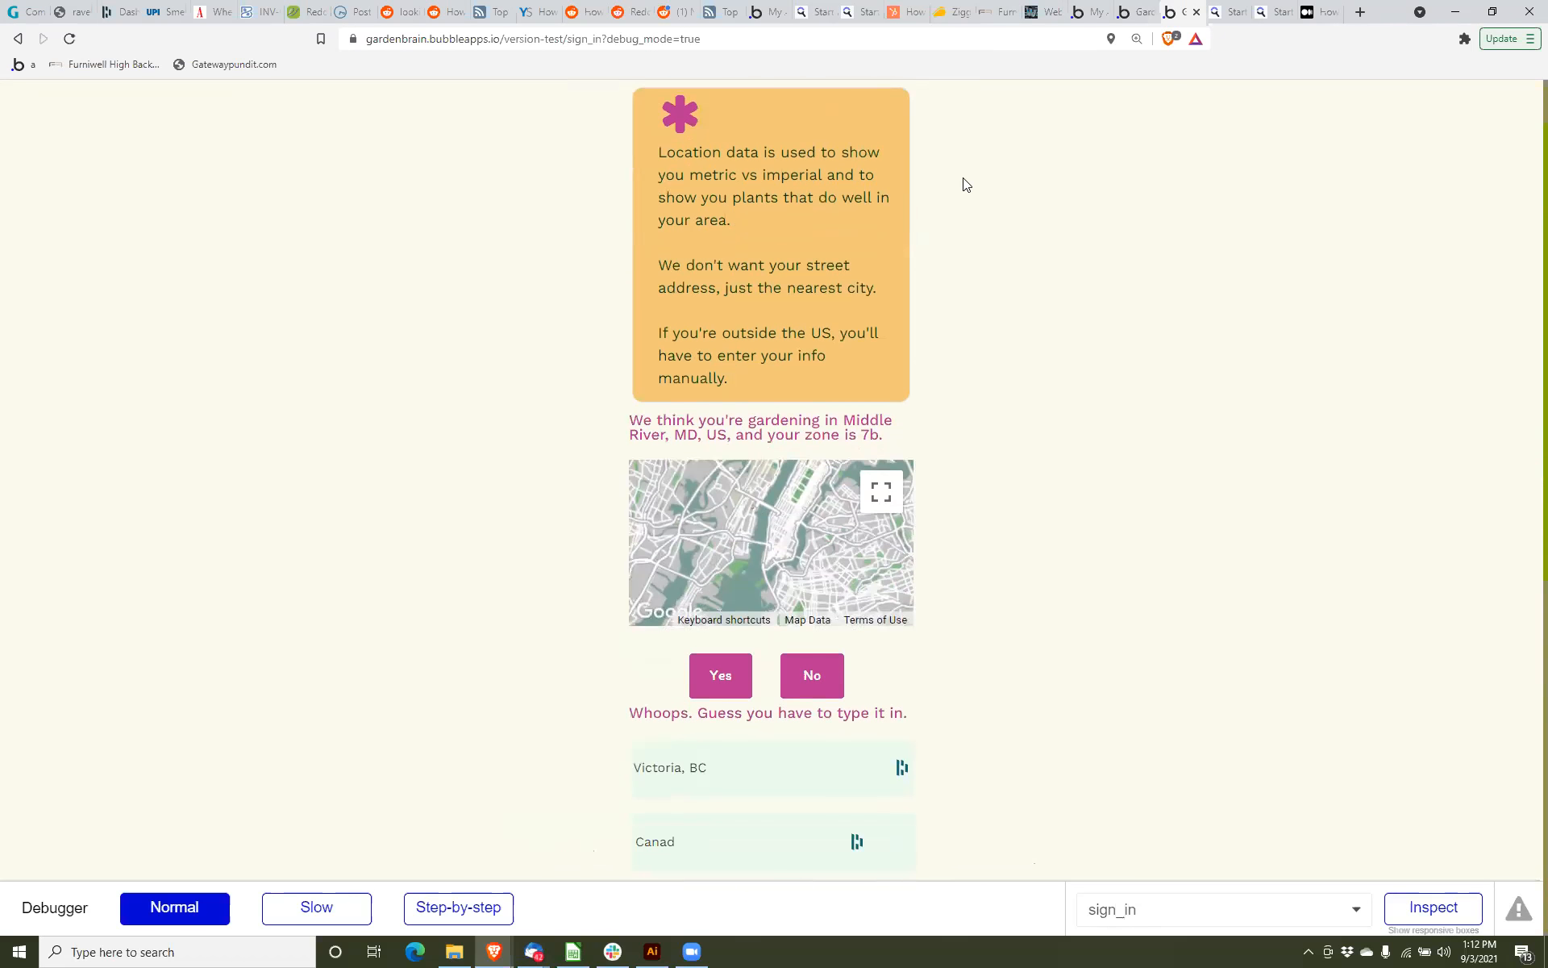
Switch to the Bubble editor tab, open the sign_in page and expand its elements tree.
left_click(1138, 13)
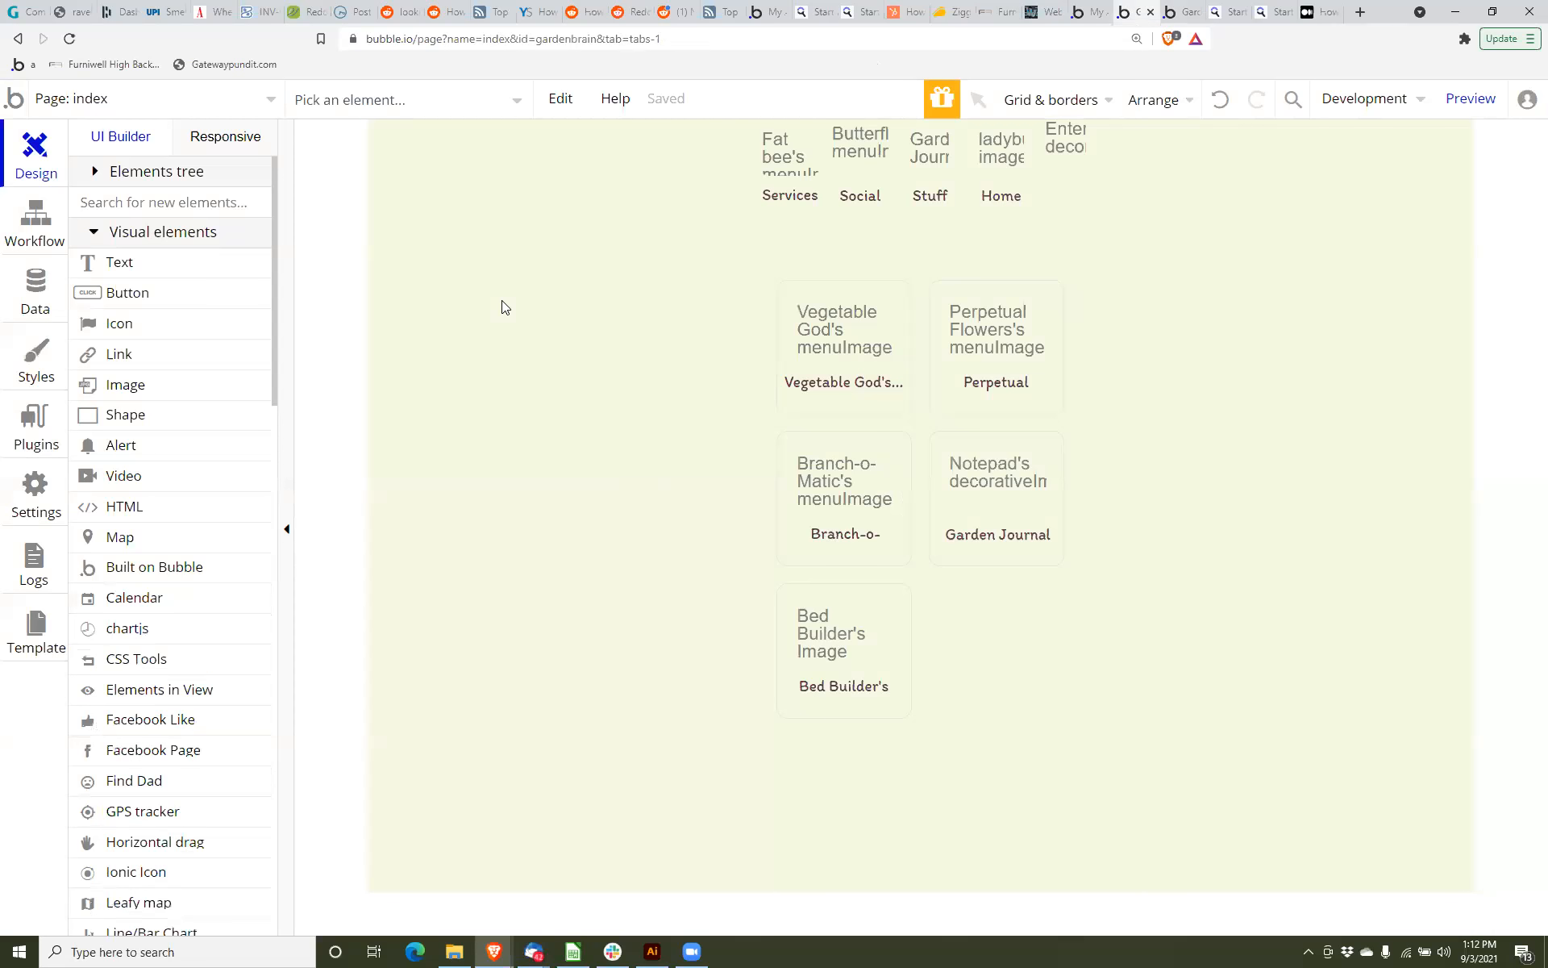
left_click(239, 104)
left_click(166, 553)
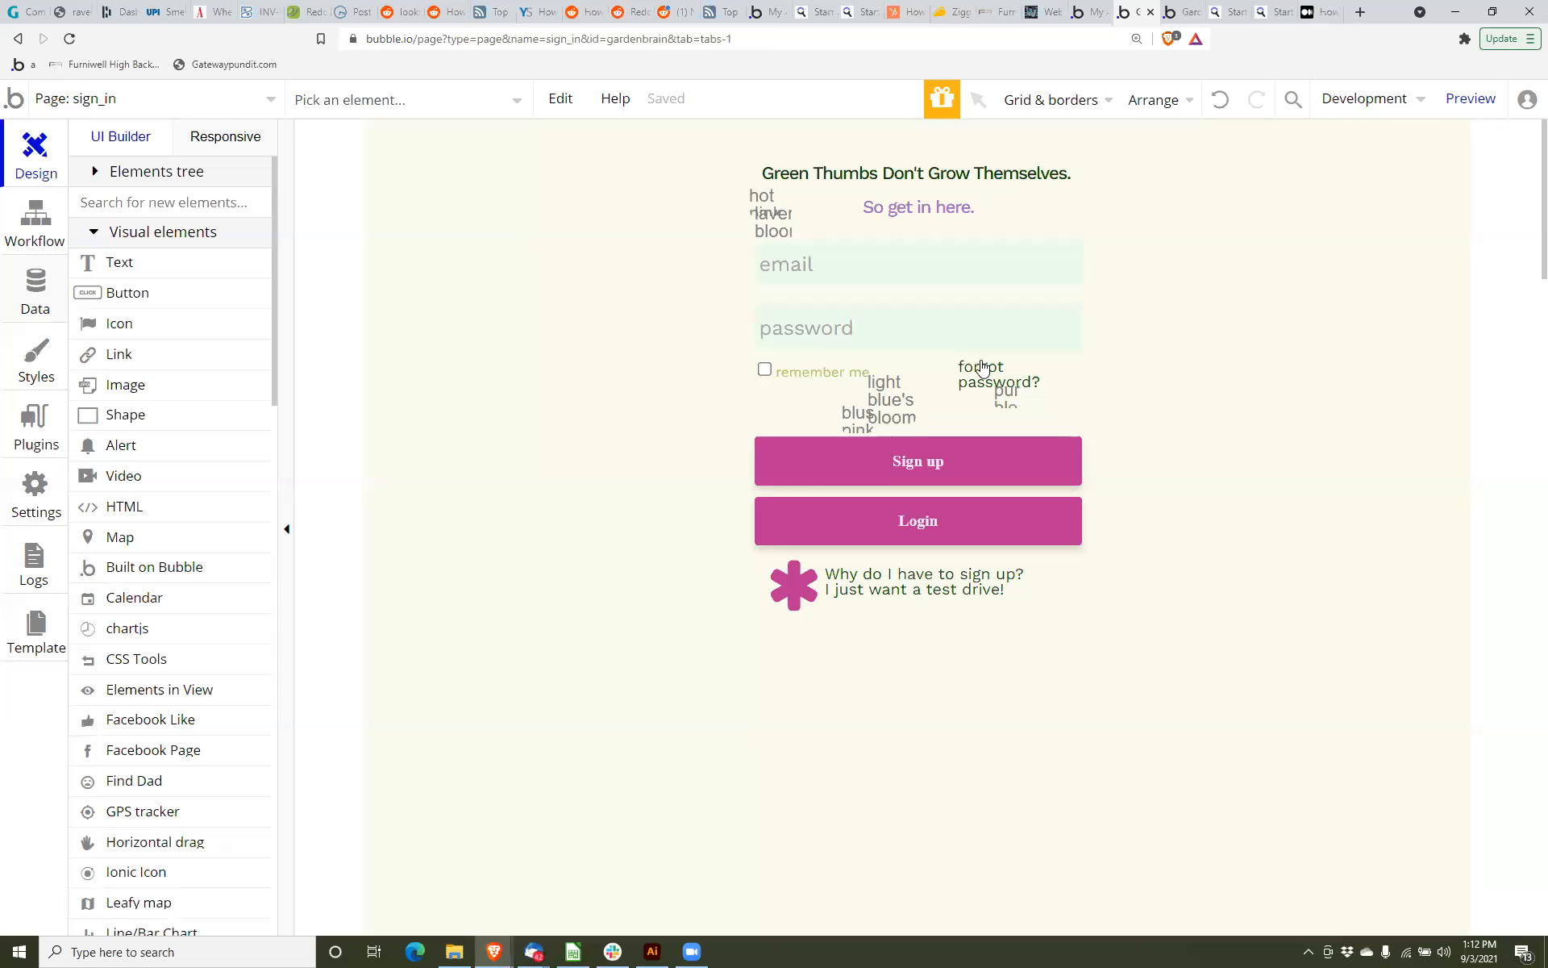
left_click(92, 170)
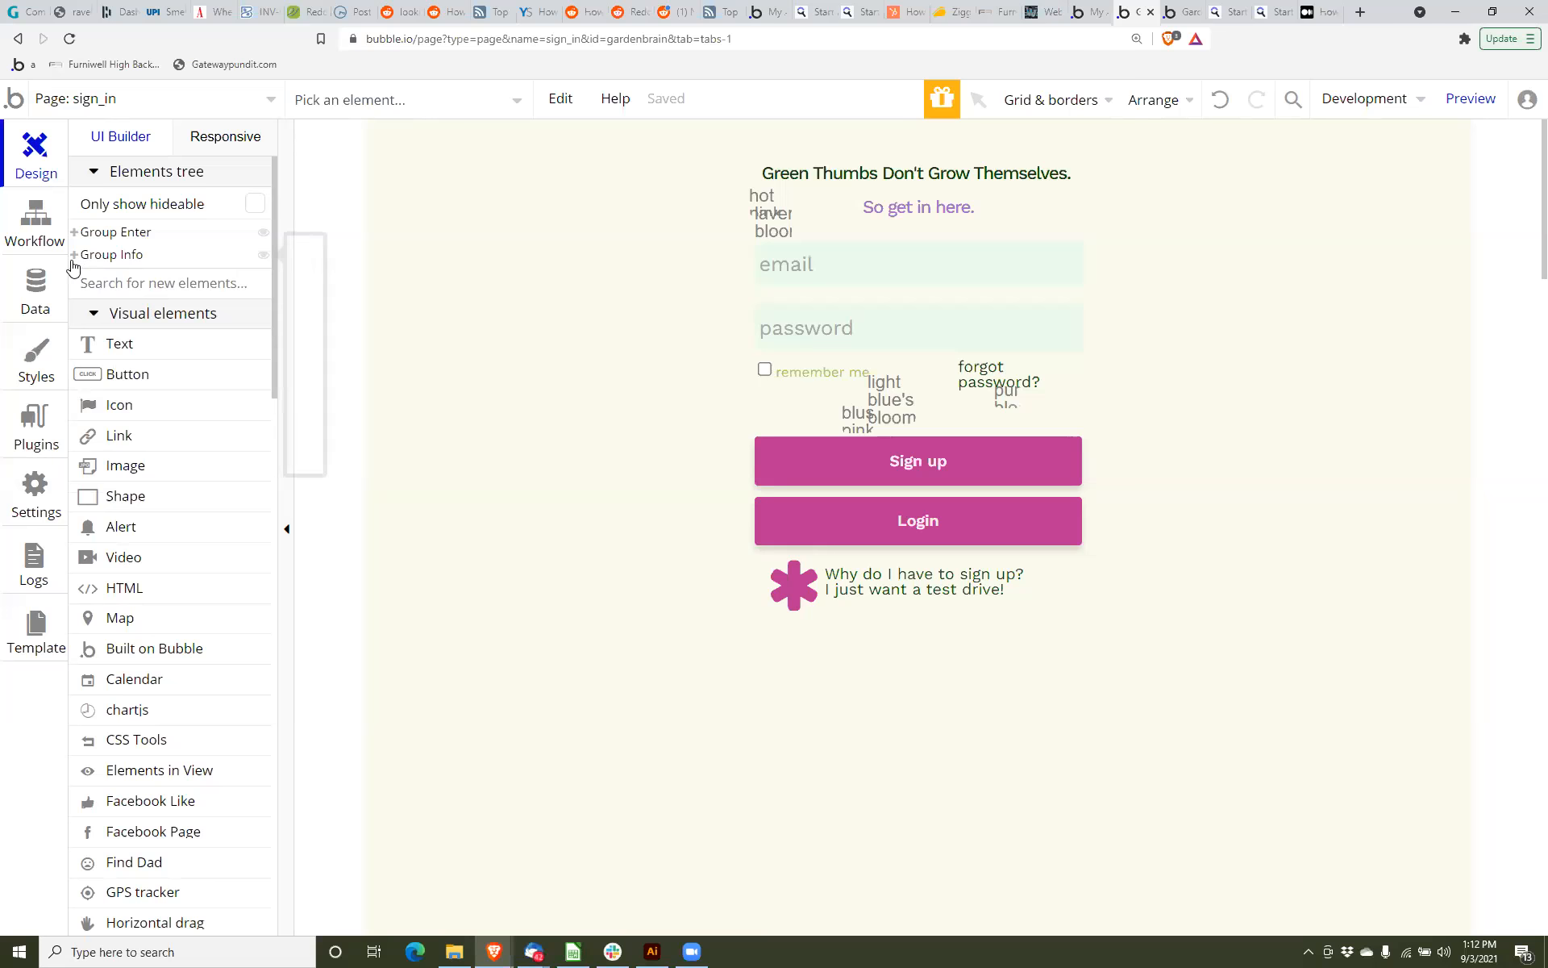
Make Group Tour inside Group Info visible on page load and preview the sign_in page.
left_click(74, 255)
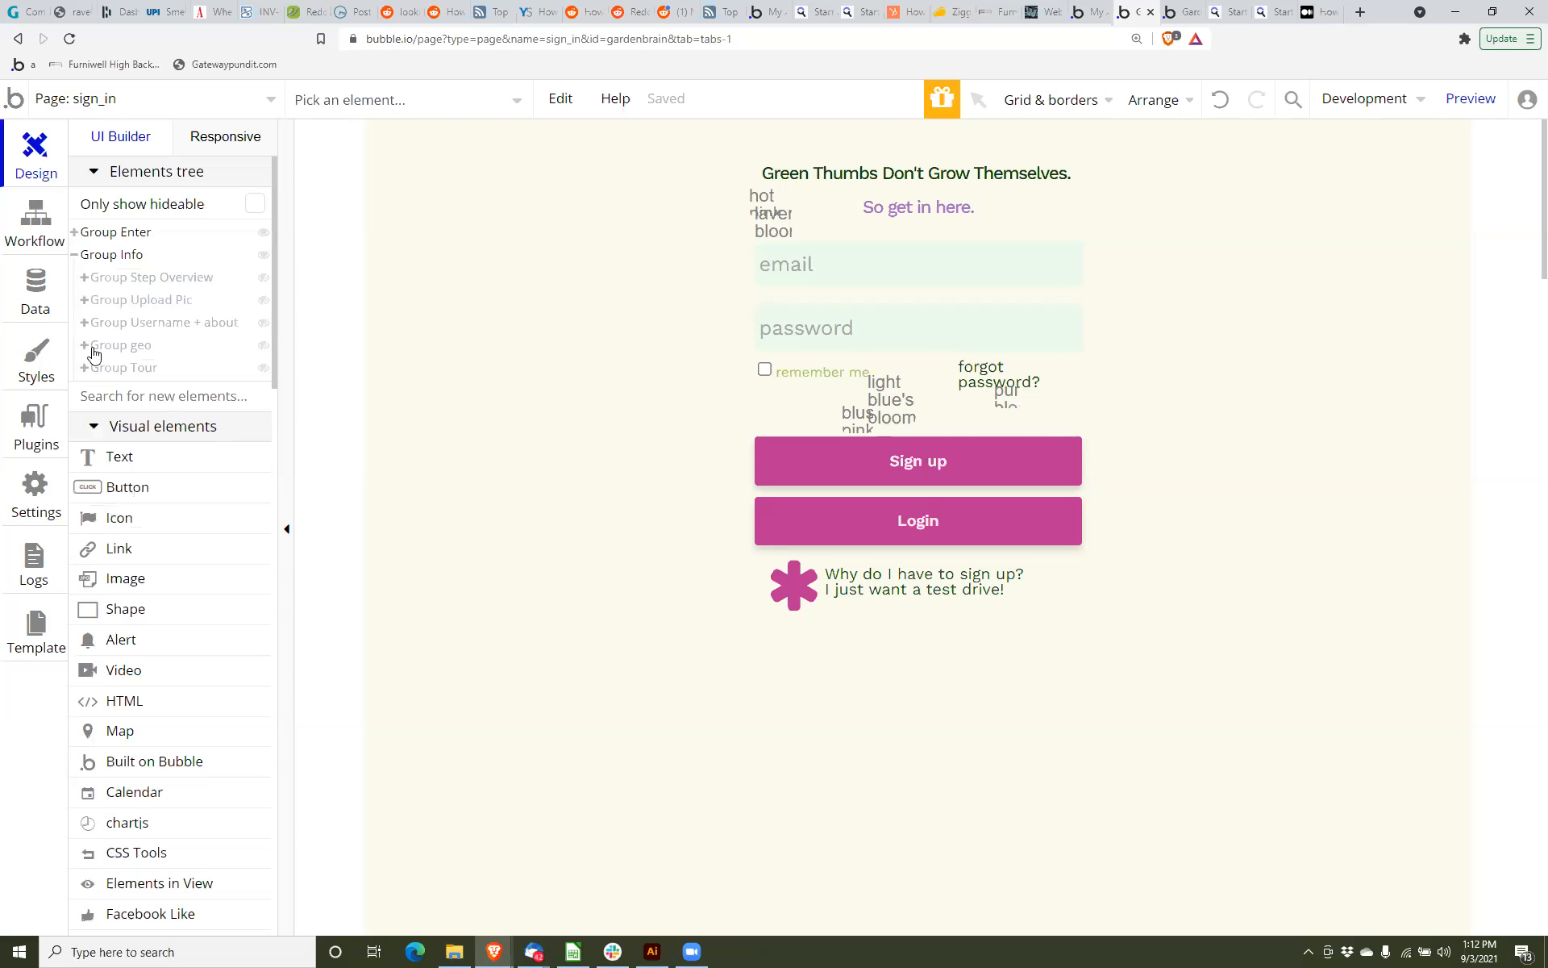
left_click(105, 371)
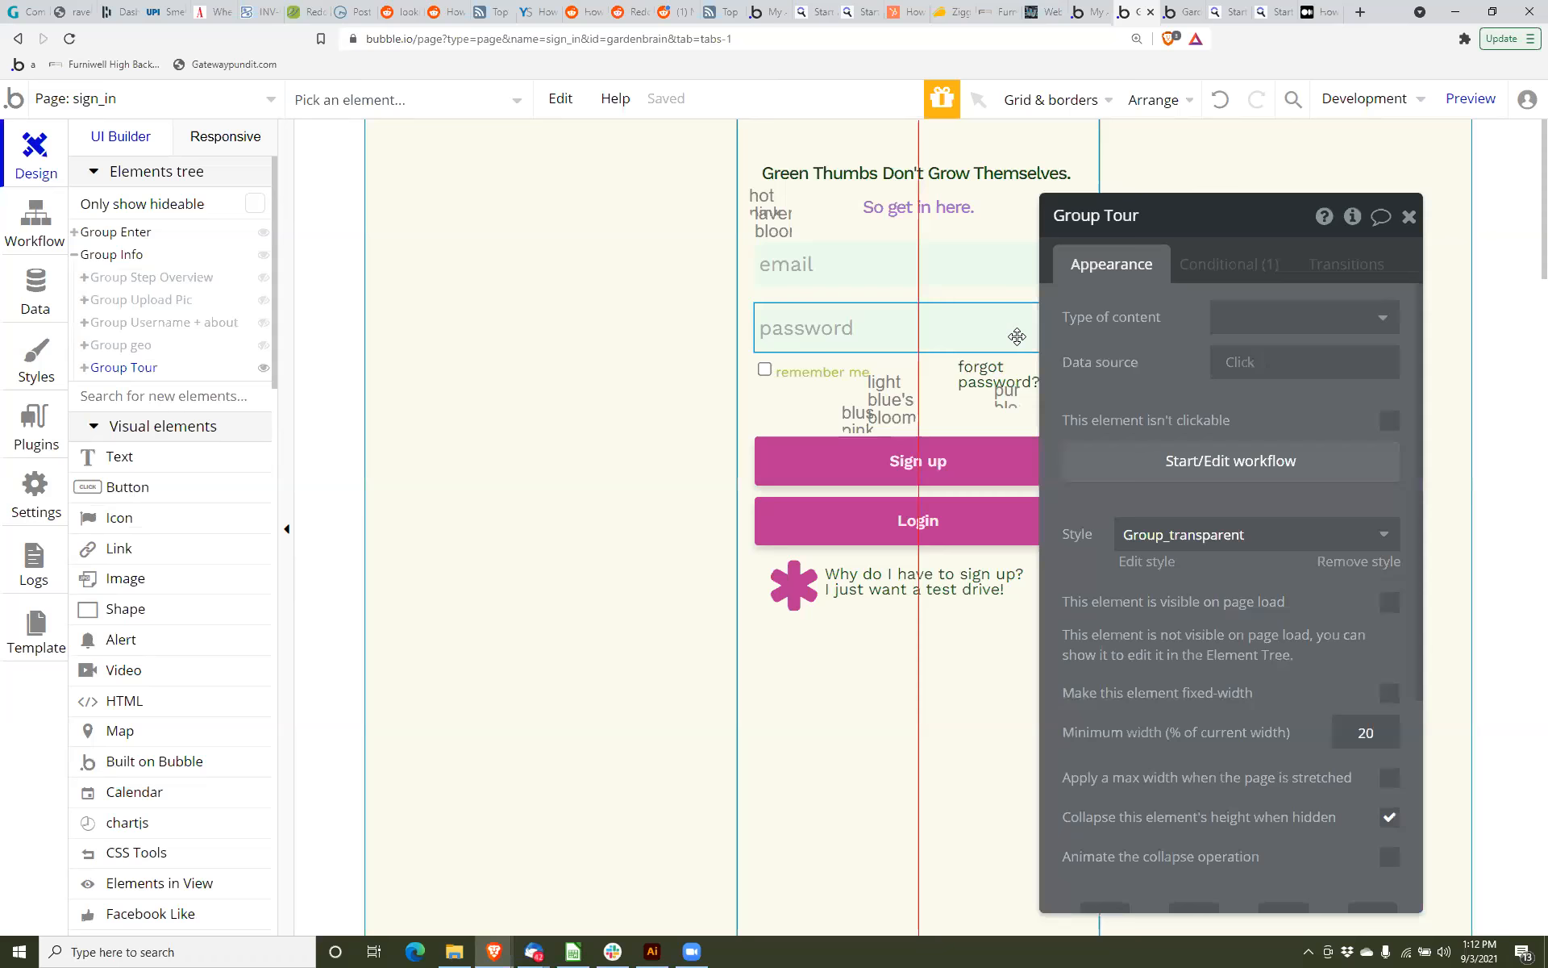
left_click(1389, 601)
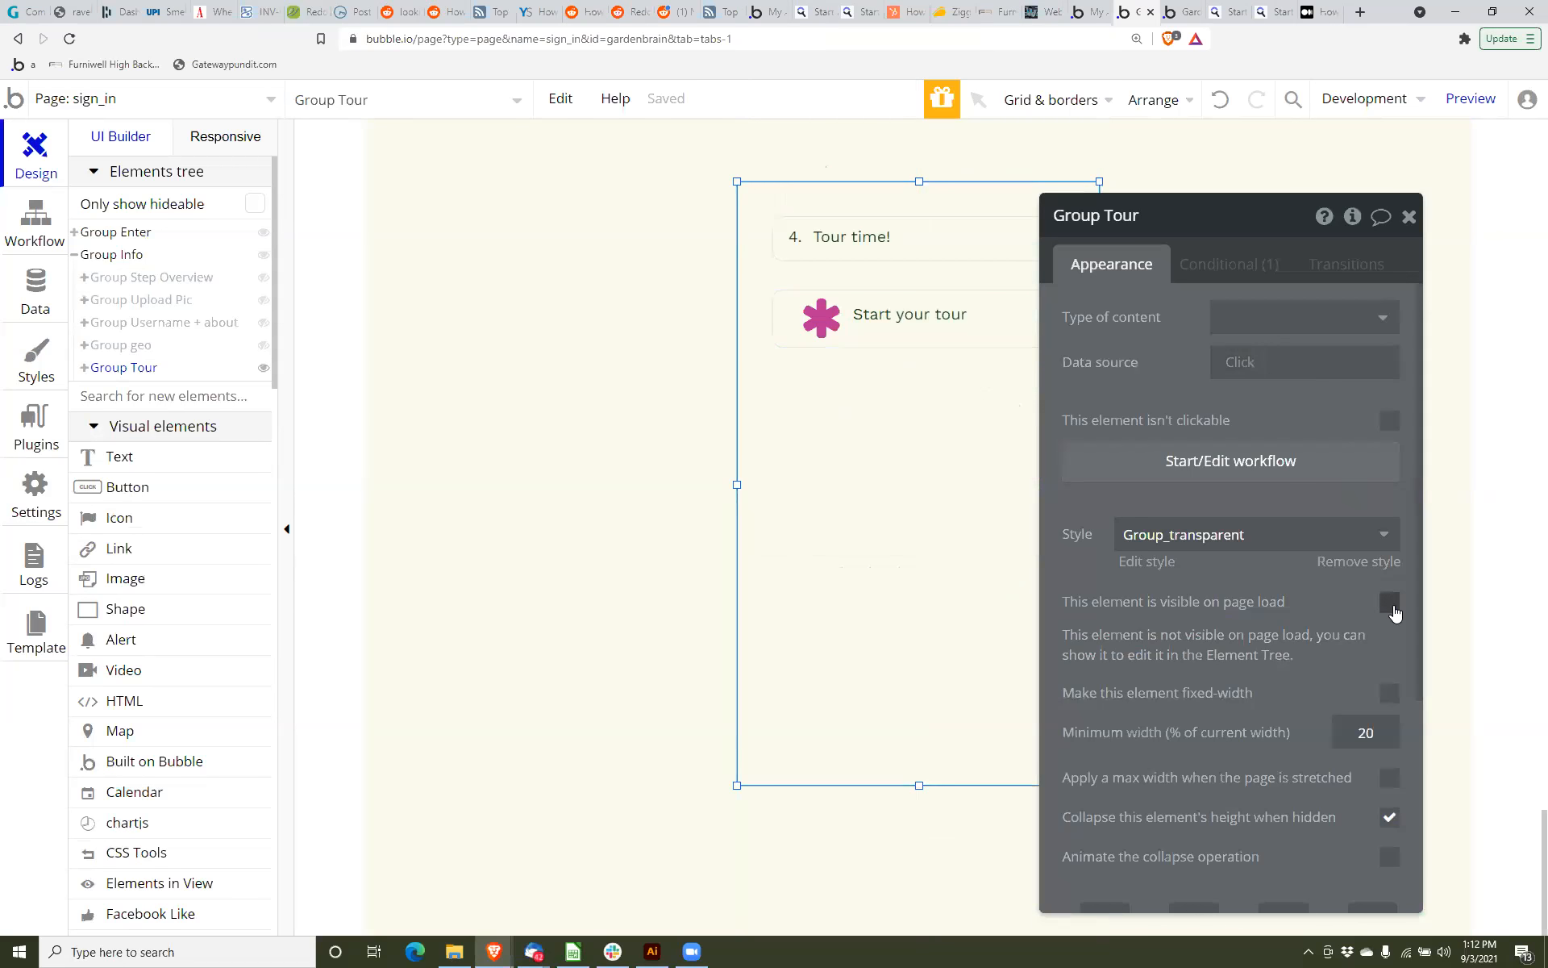
left_click(1493, 115)
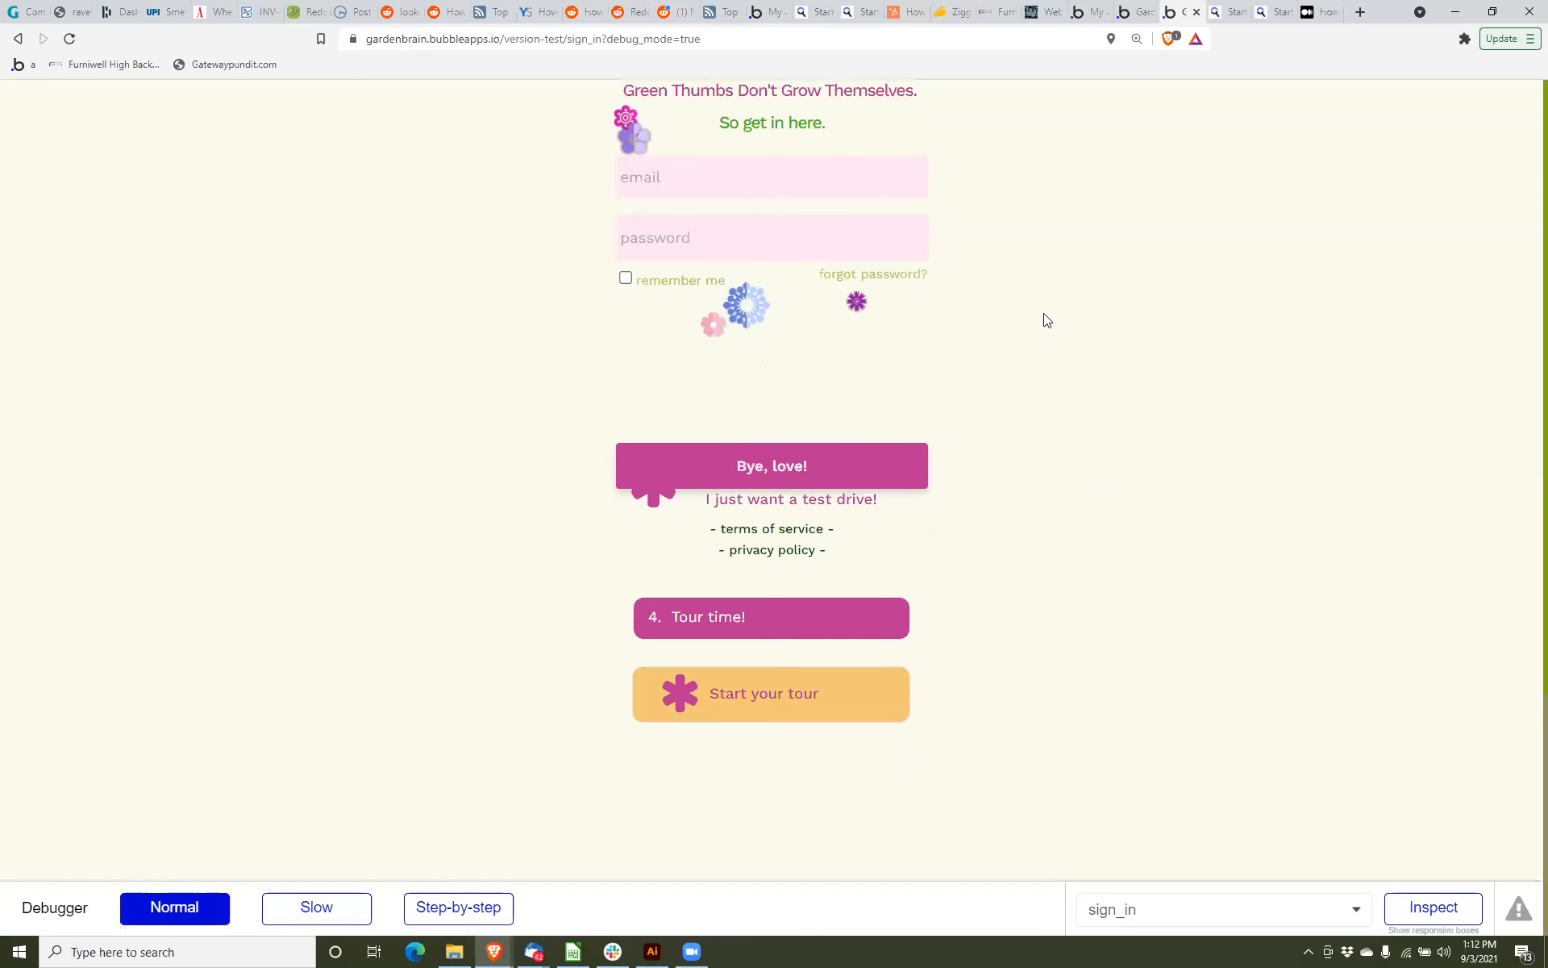
Expand the explanation of why sign-up is required and look through the previewed sign_in page.
scroll(1045, 320, "down", 3)
left_click(734, 275)
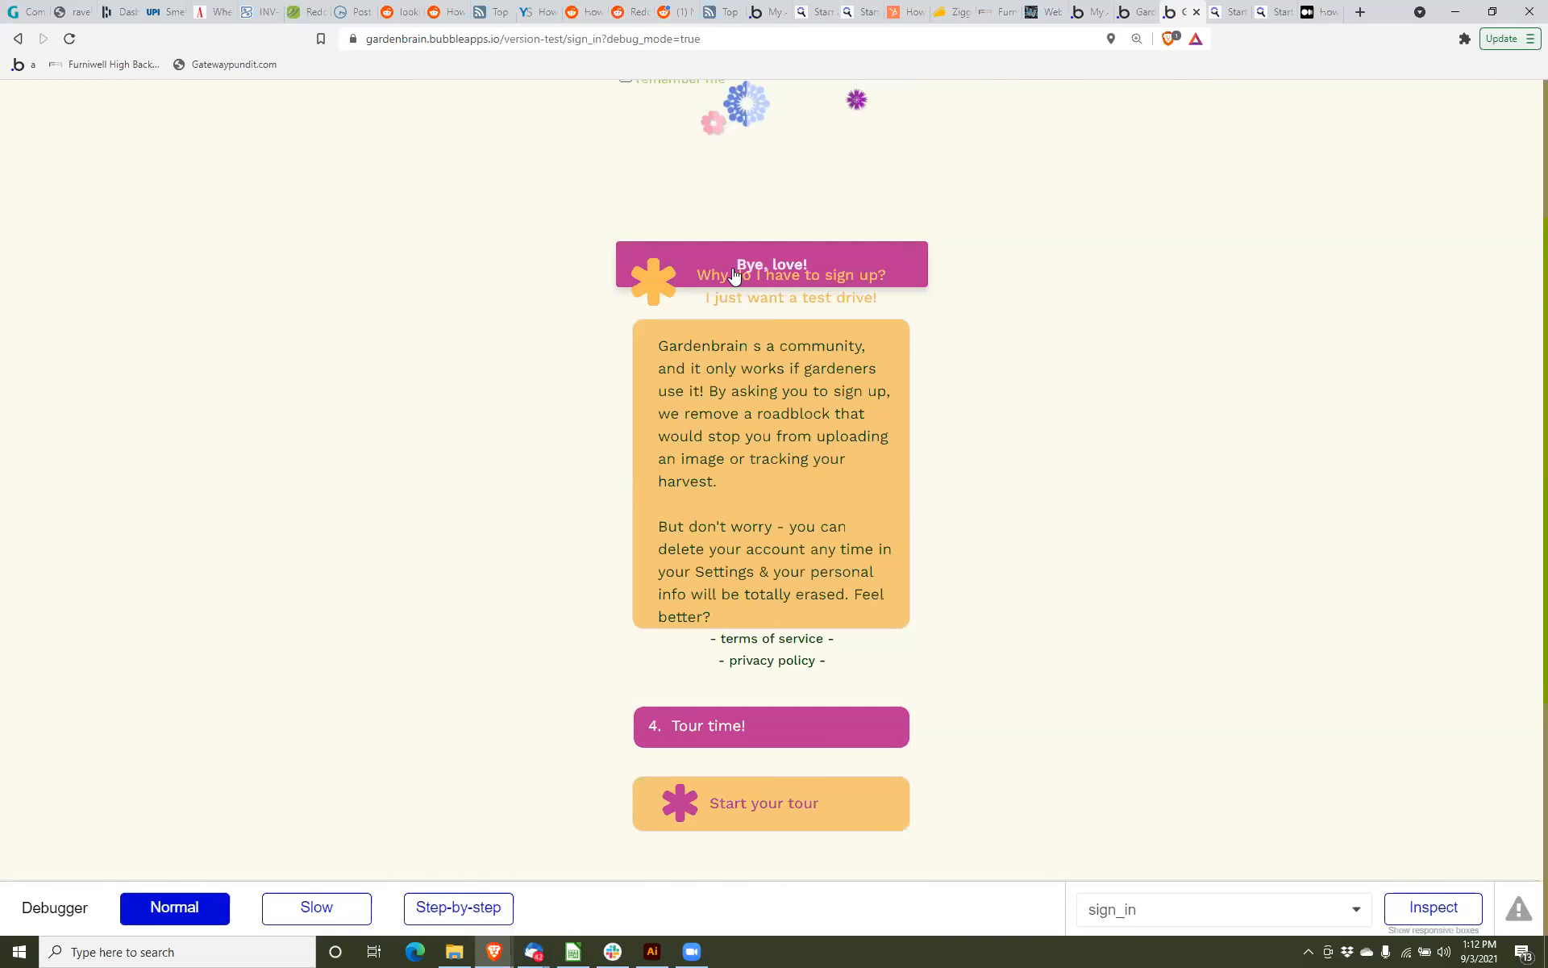
scroll(734, 274, "down", 5)
scroll(734, 269, "up", 7)
scroll(734, 269, "down", 7)
scroll(734, 269, "up", 1)
scroll(733, 269, "down", 1)
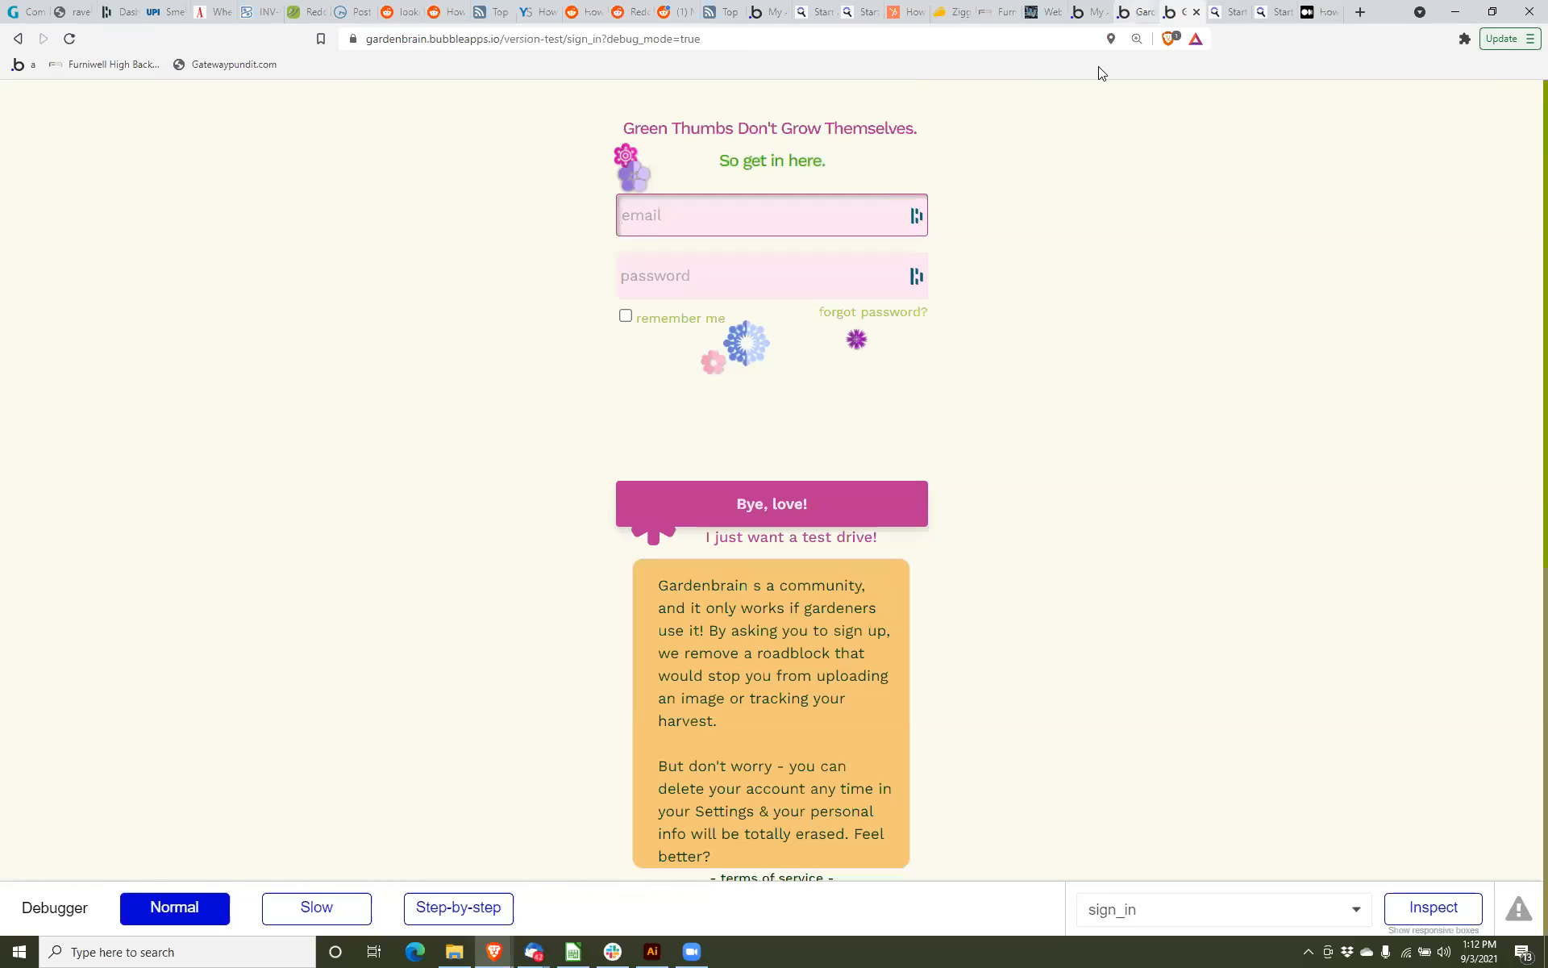
Return to the Bubble editor tab and make Group Step Overview visible on page load.
left_click(1135, 12)
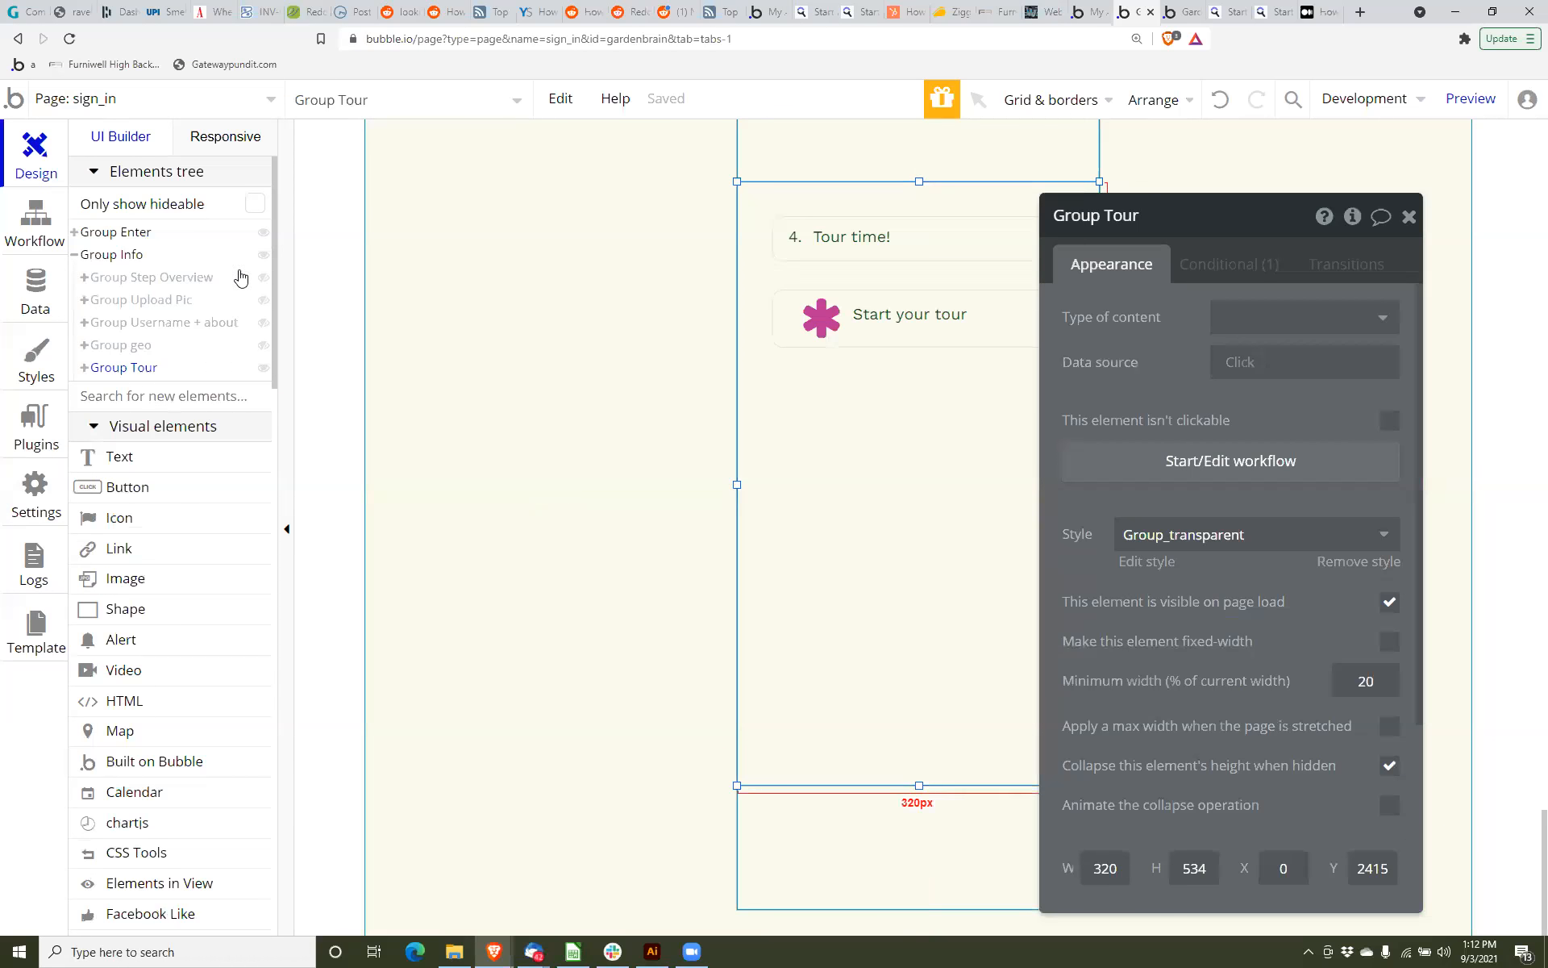
left_click(94, 255)
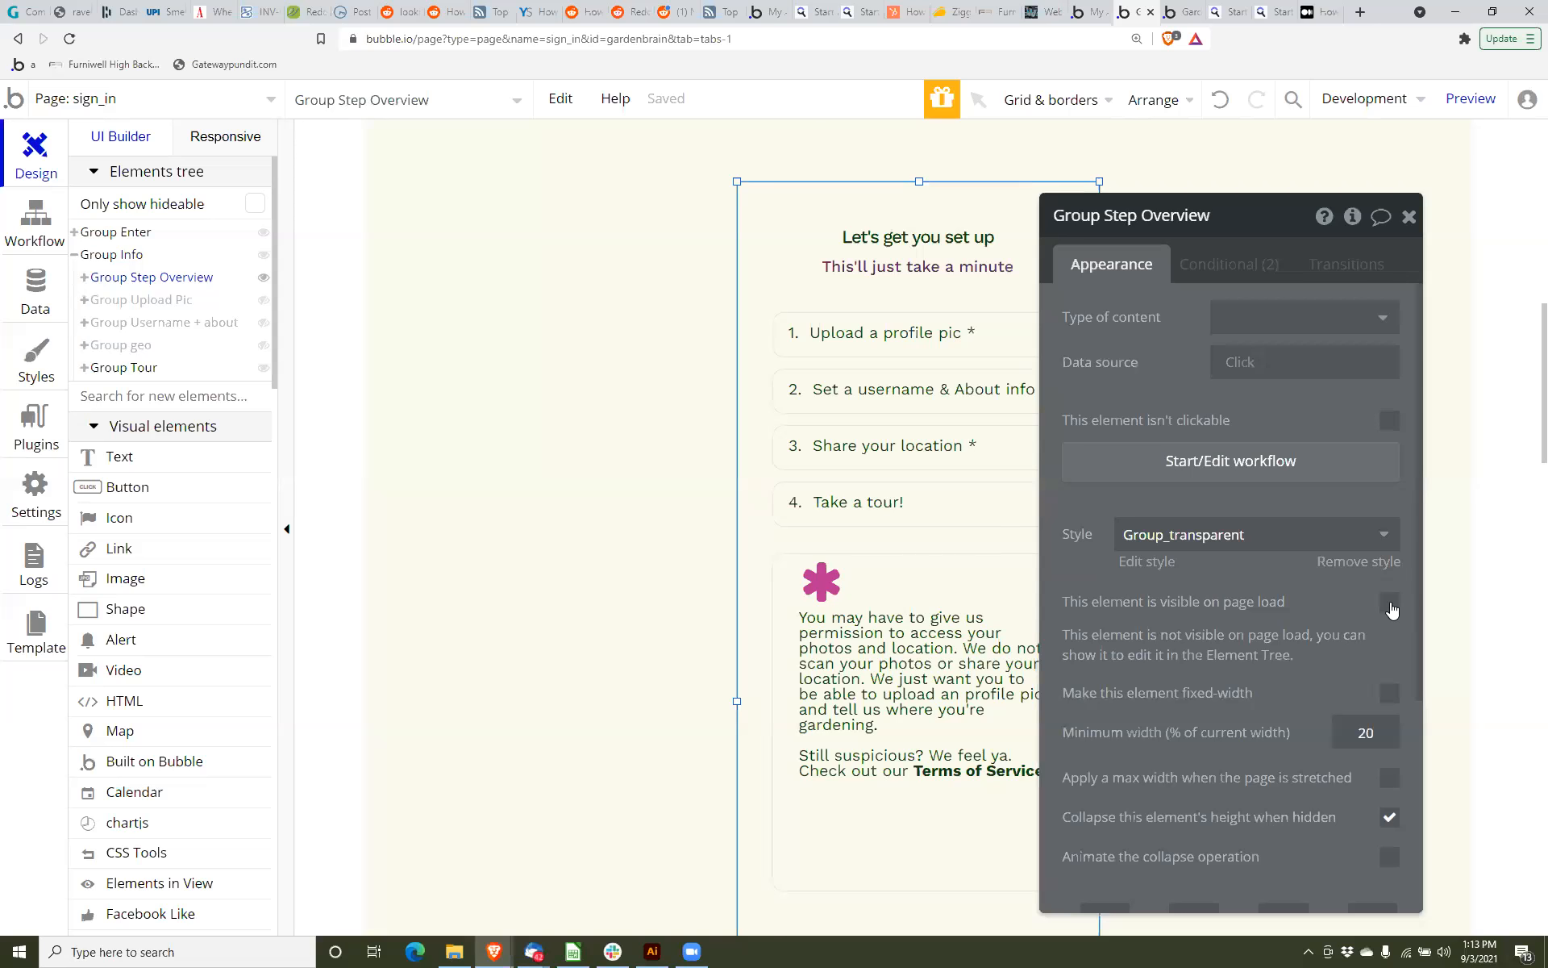
left_click(1390, 602)
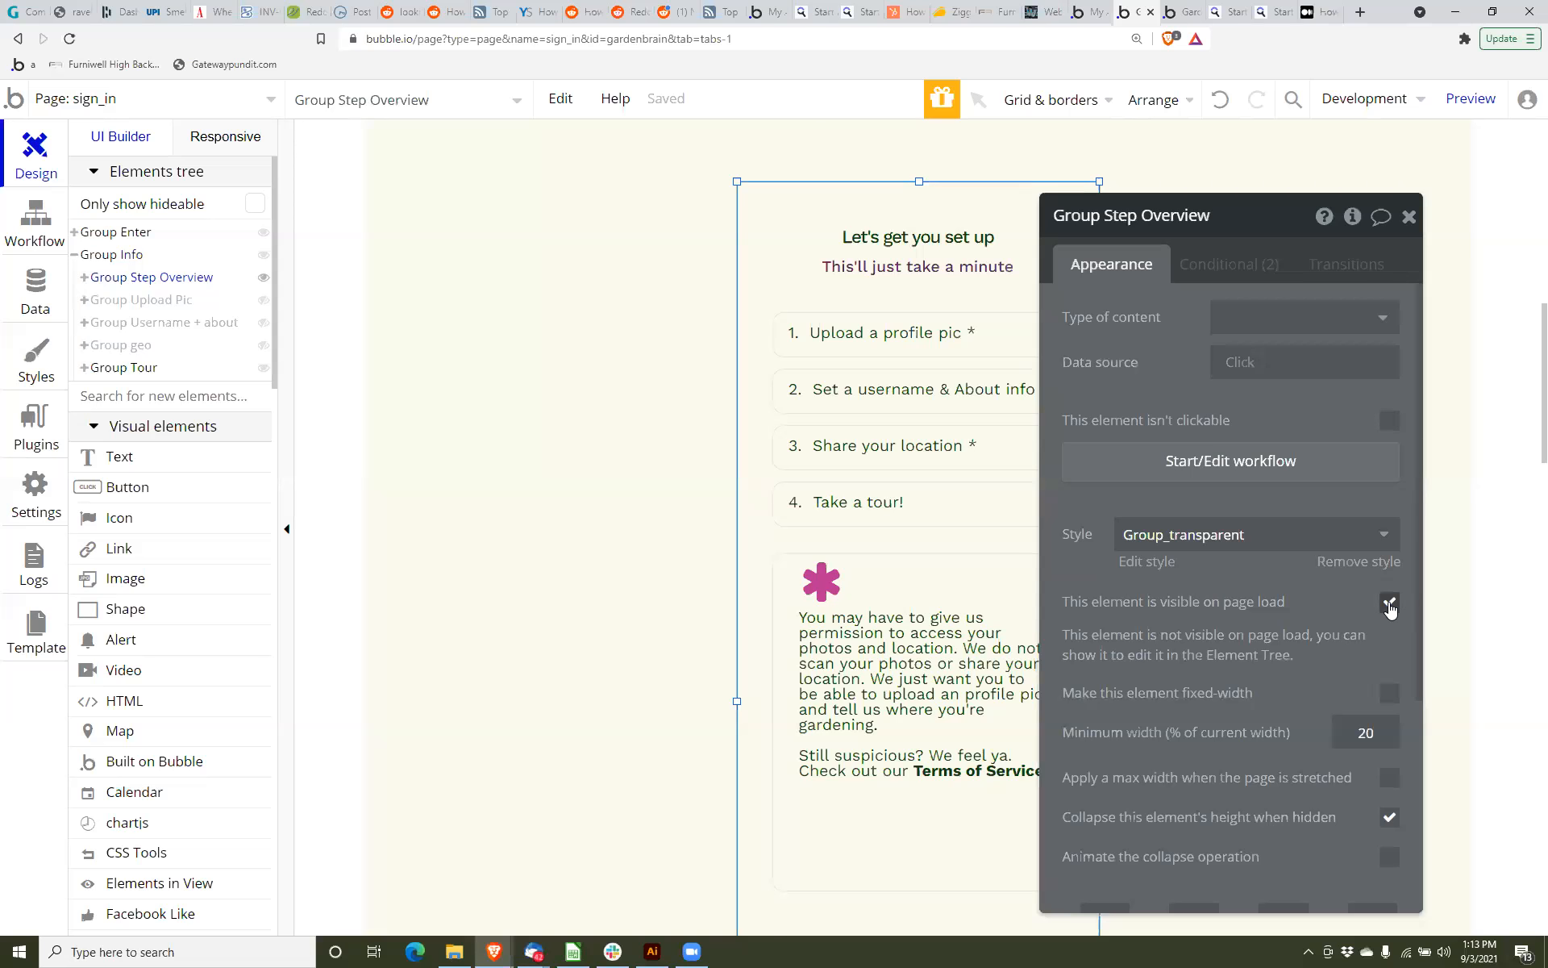
Reload the sign_in preview in its browser tab and examine the page from the sign-in form down to the tour section.
left_click(998, 12)
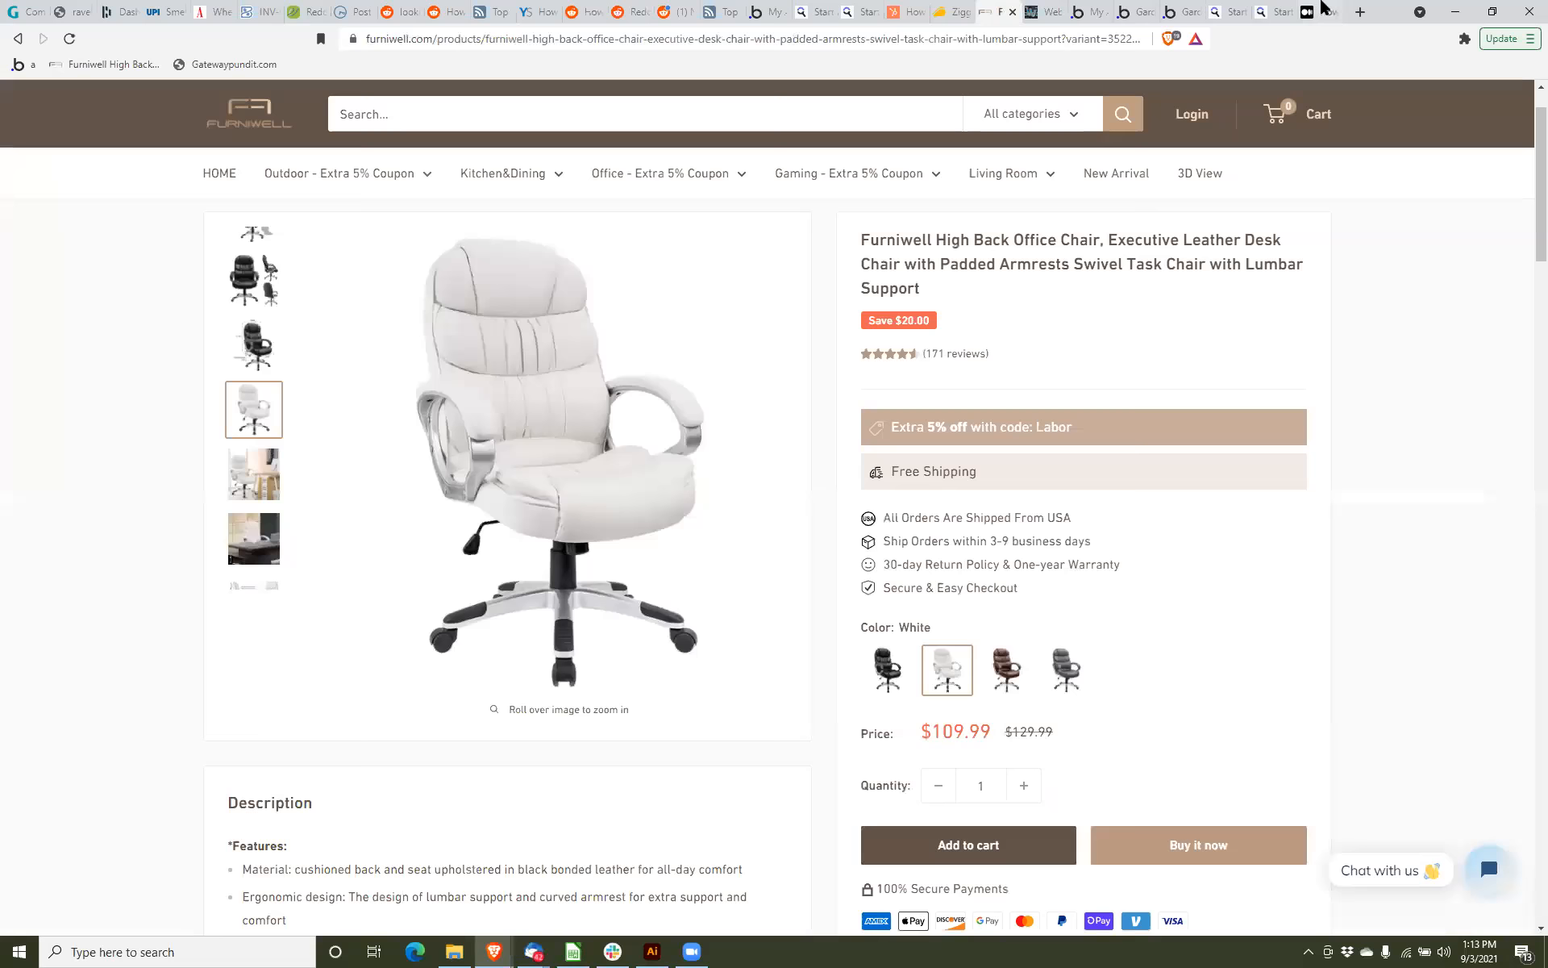
left_click(1315, 11)
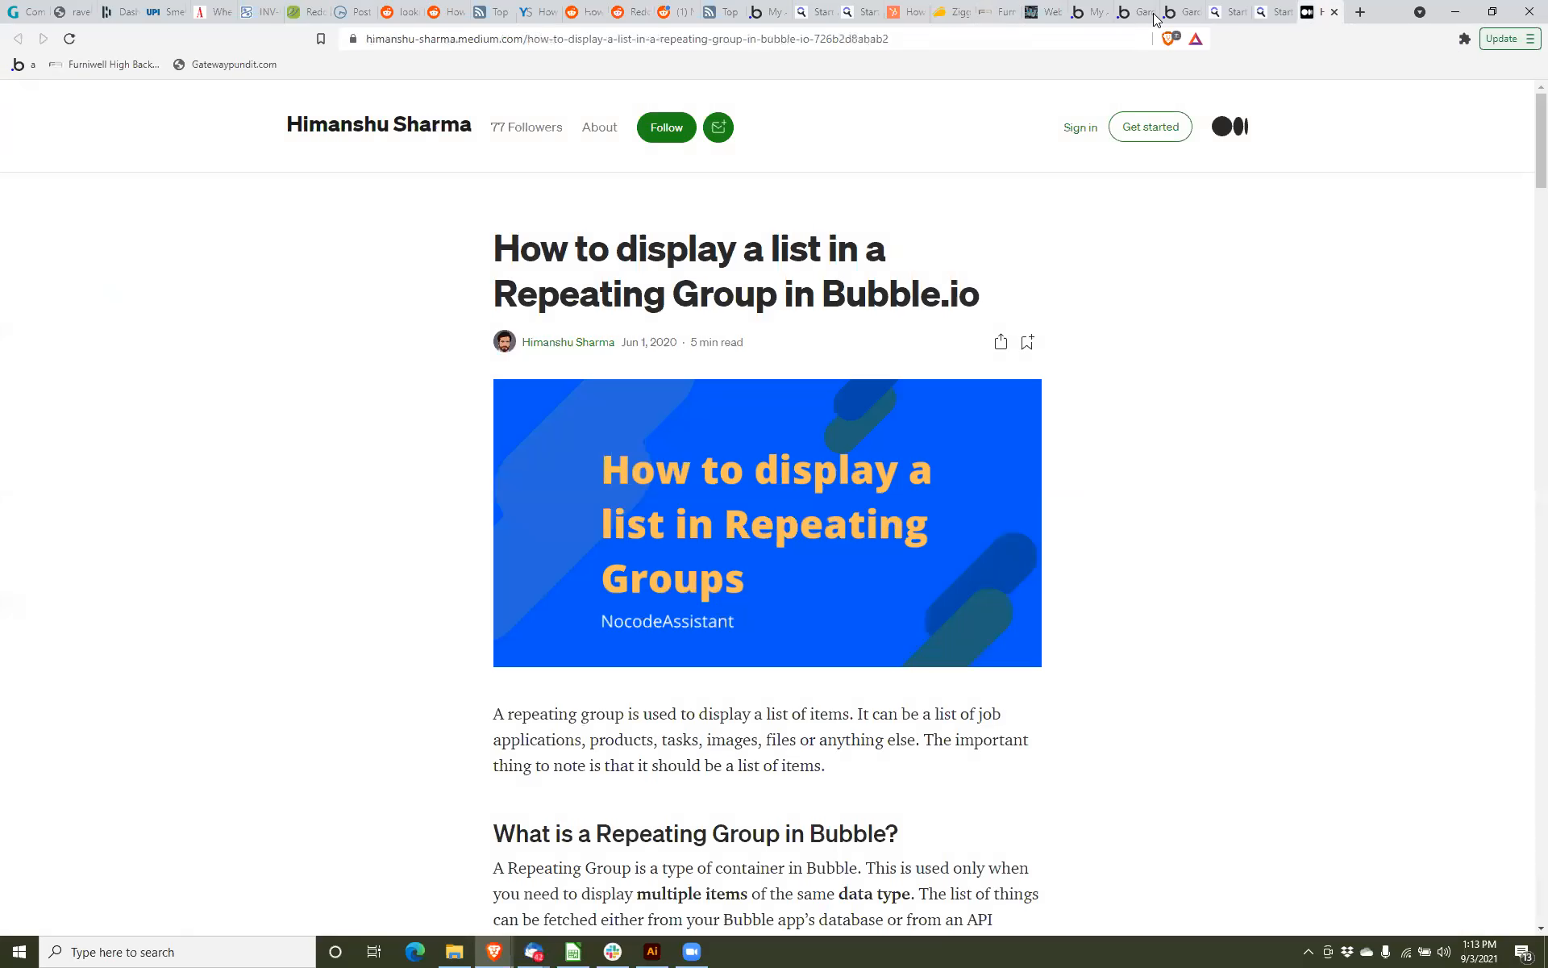
left_click(1137, 12)
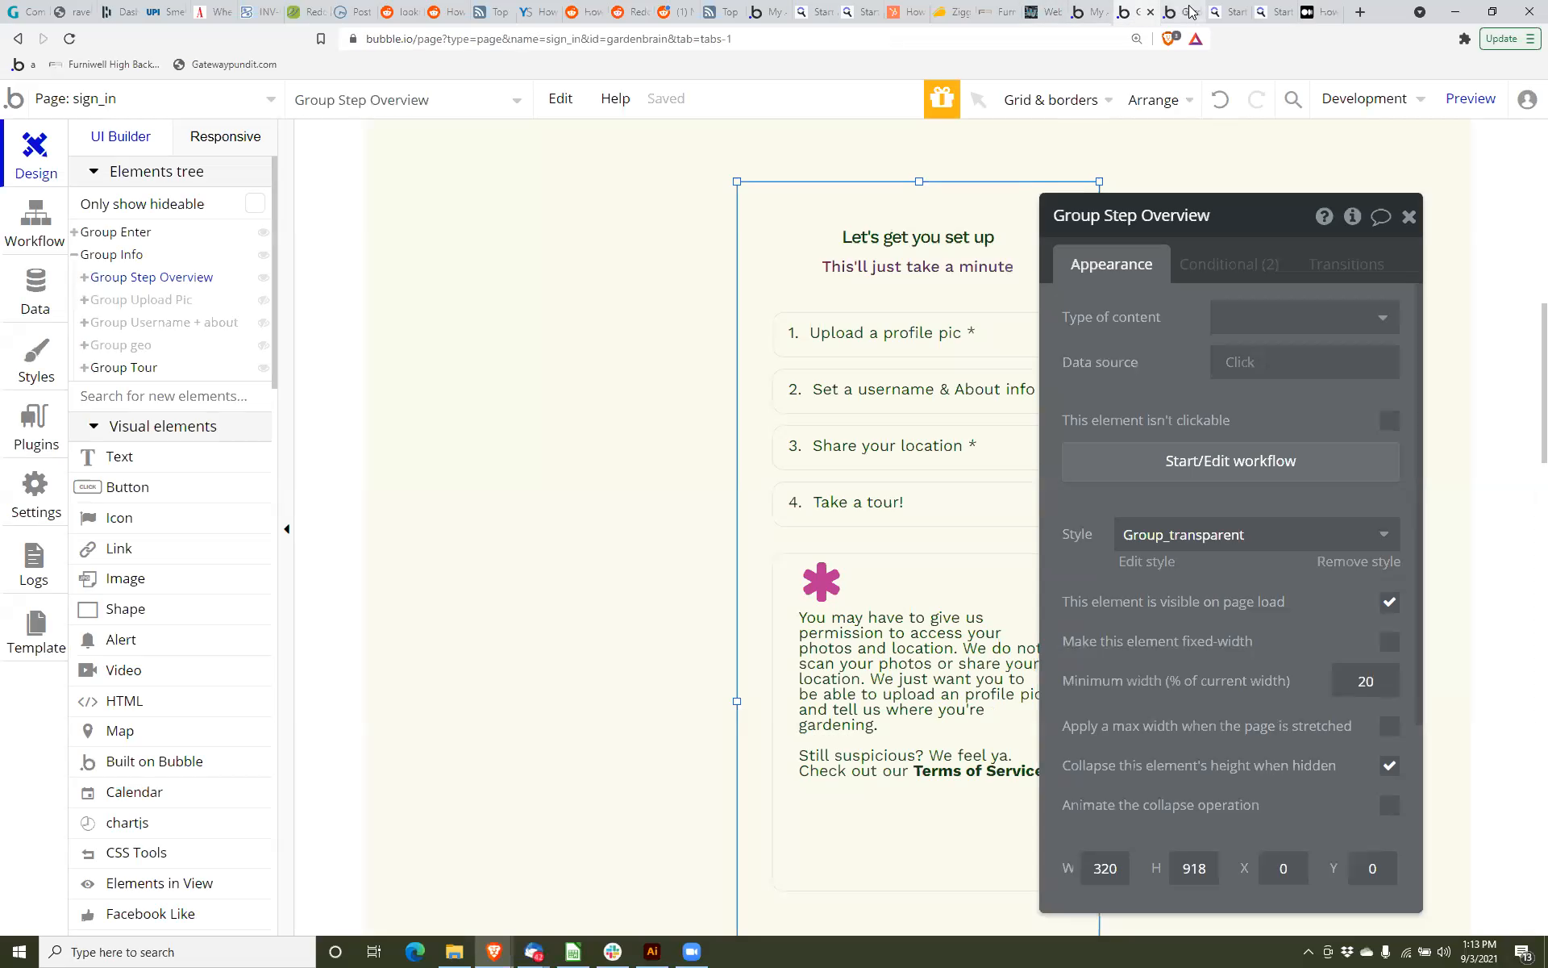
left_click(1173, 10)
key("F5")
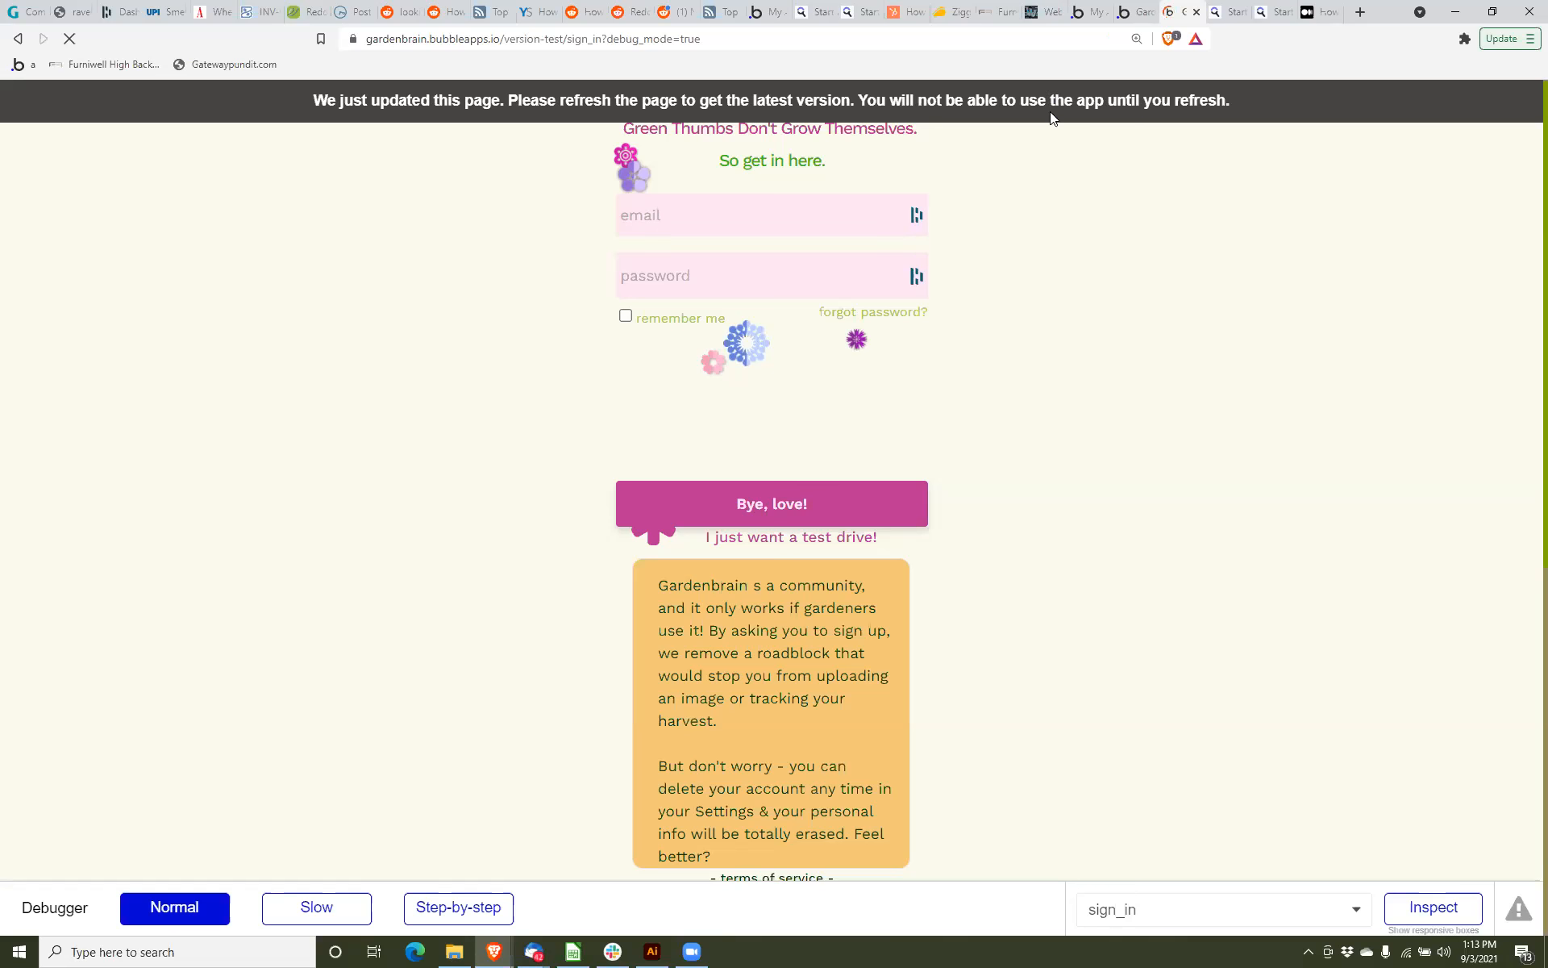
scroll(1024, 250, "down", 5)
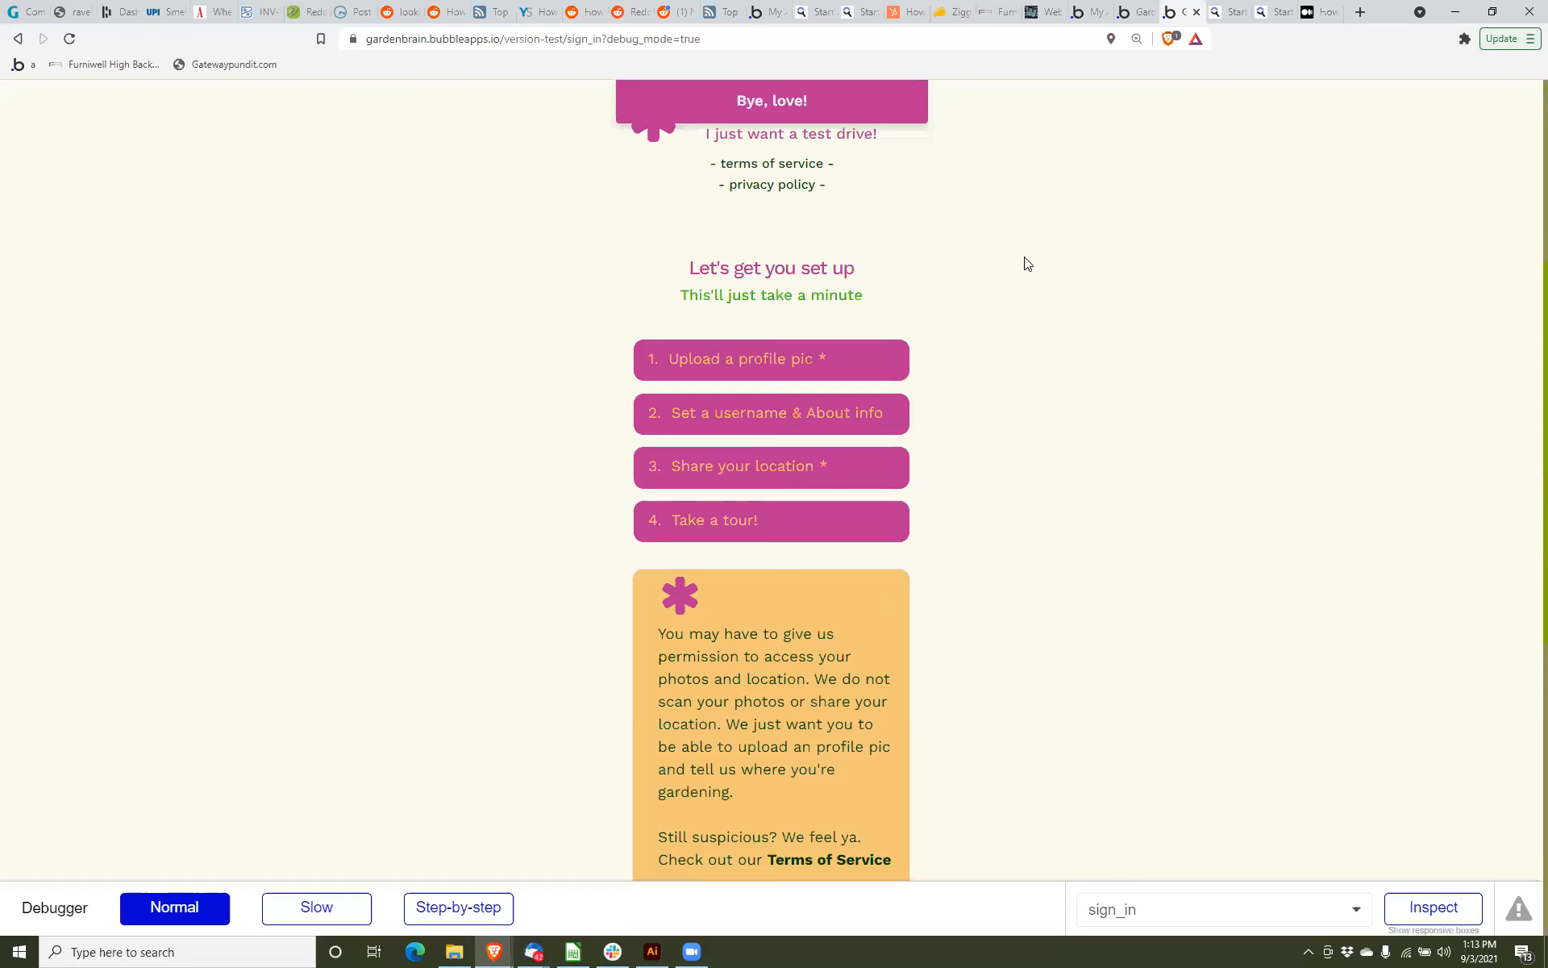
scroll(1024, 258, "up", 5)
scroll(1026, 262, "down", 9)
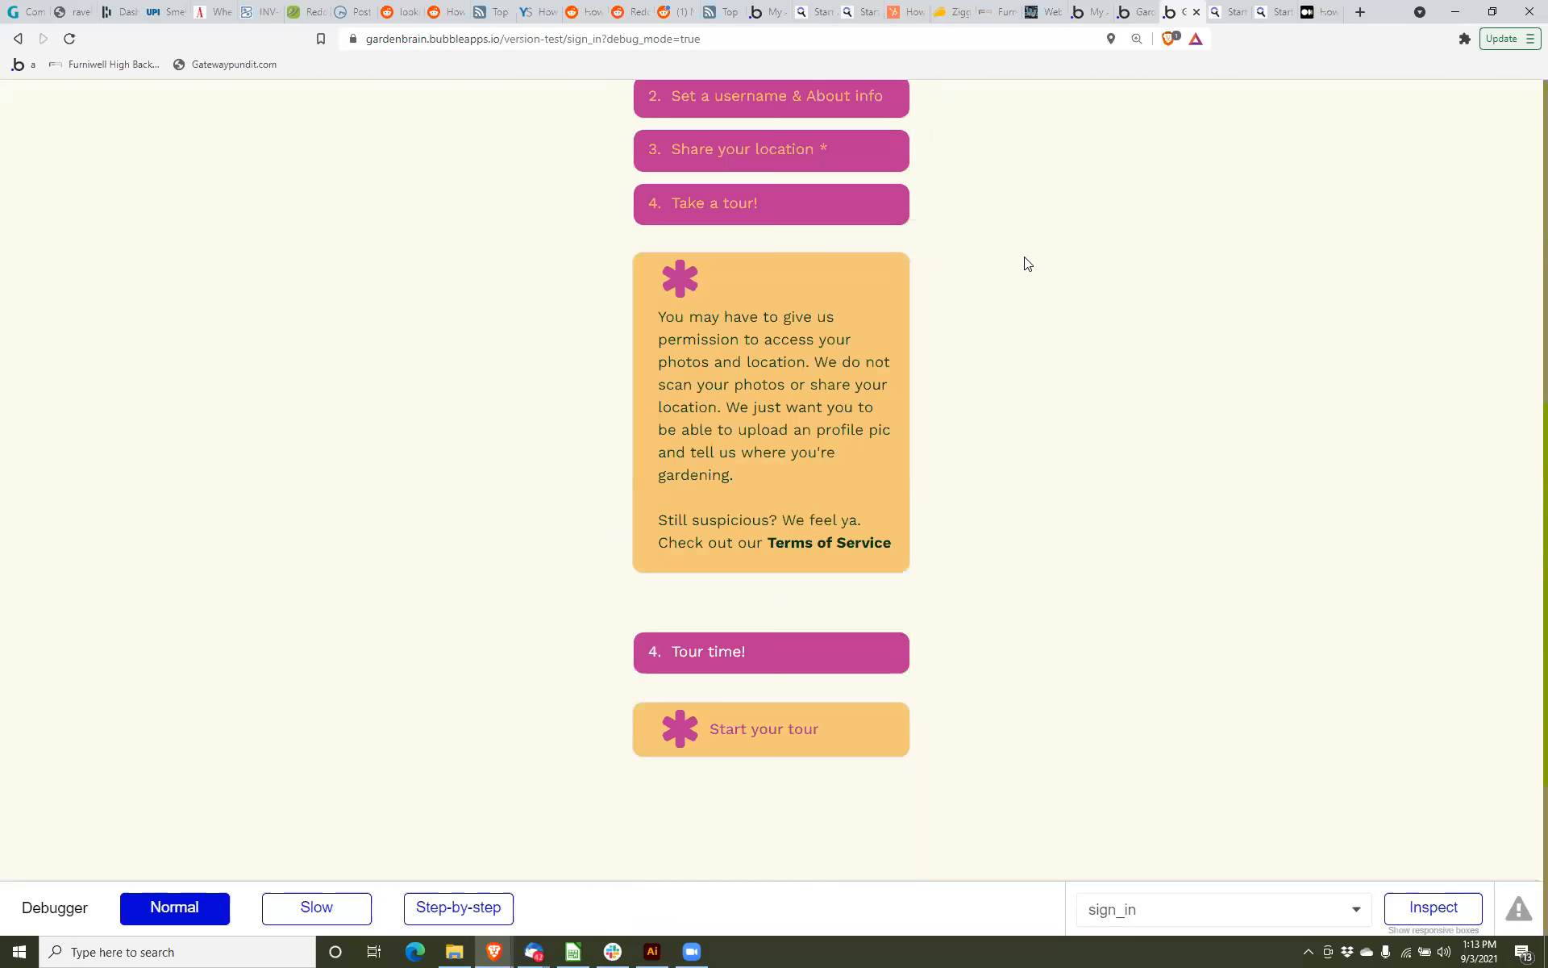
scroll(812, 300, "down", 4)
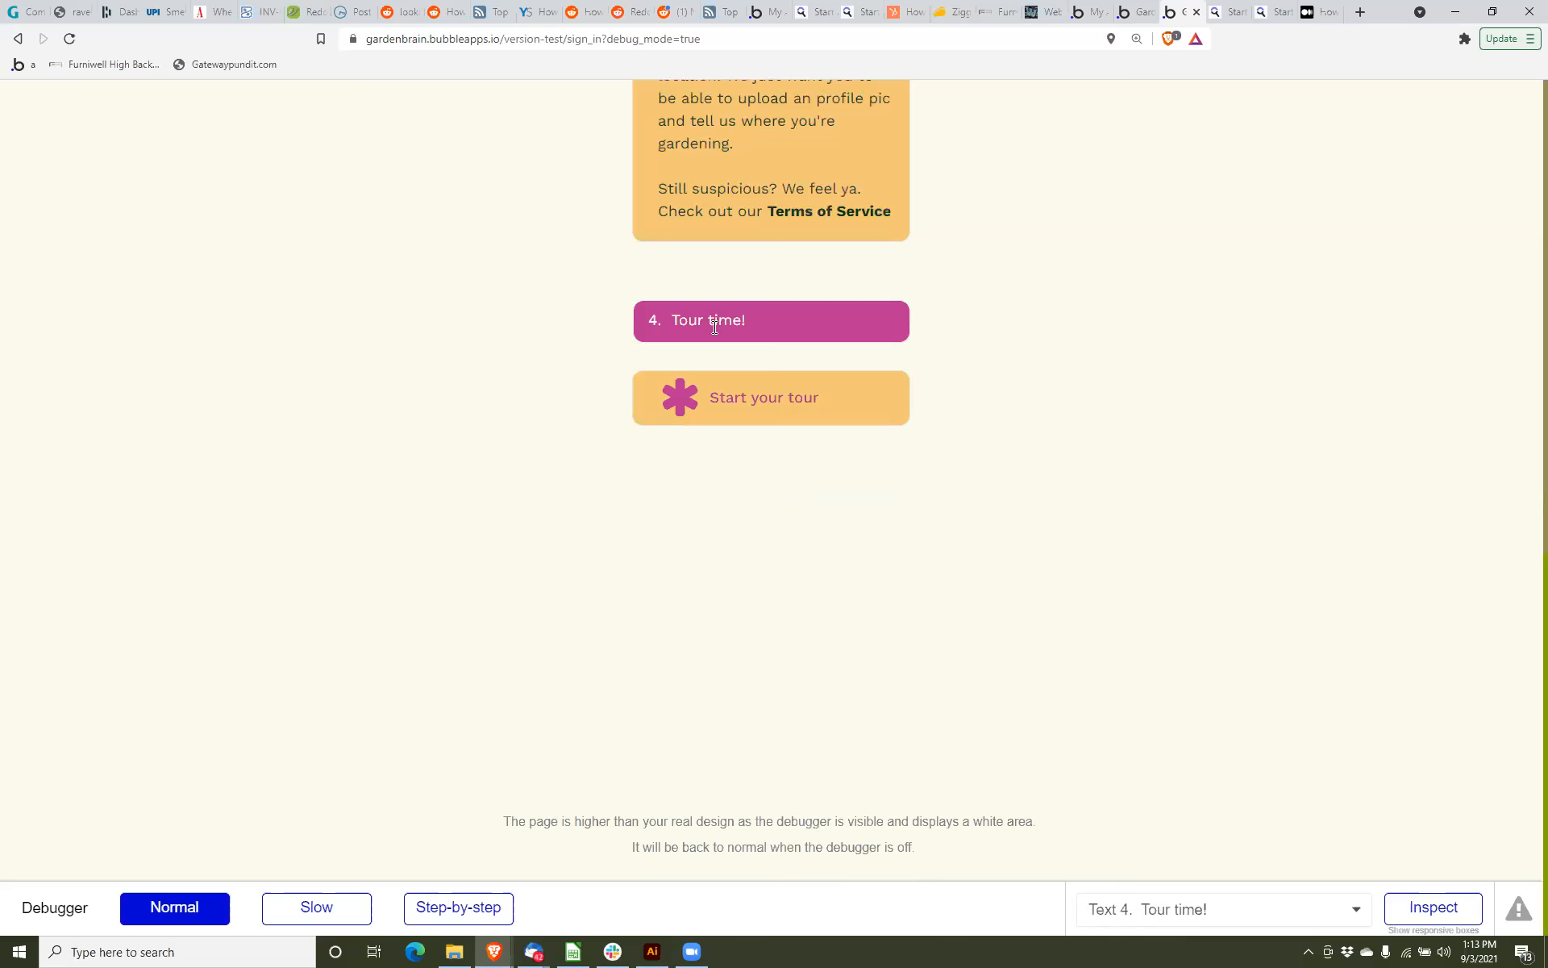
Start the tour and advance through the Services slides to the Common Grounds slide.
left_click(728, 396)
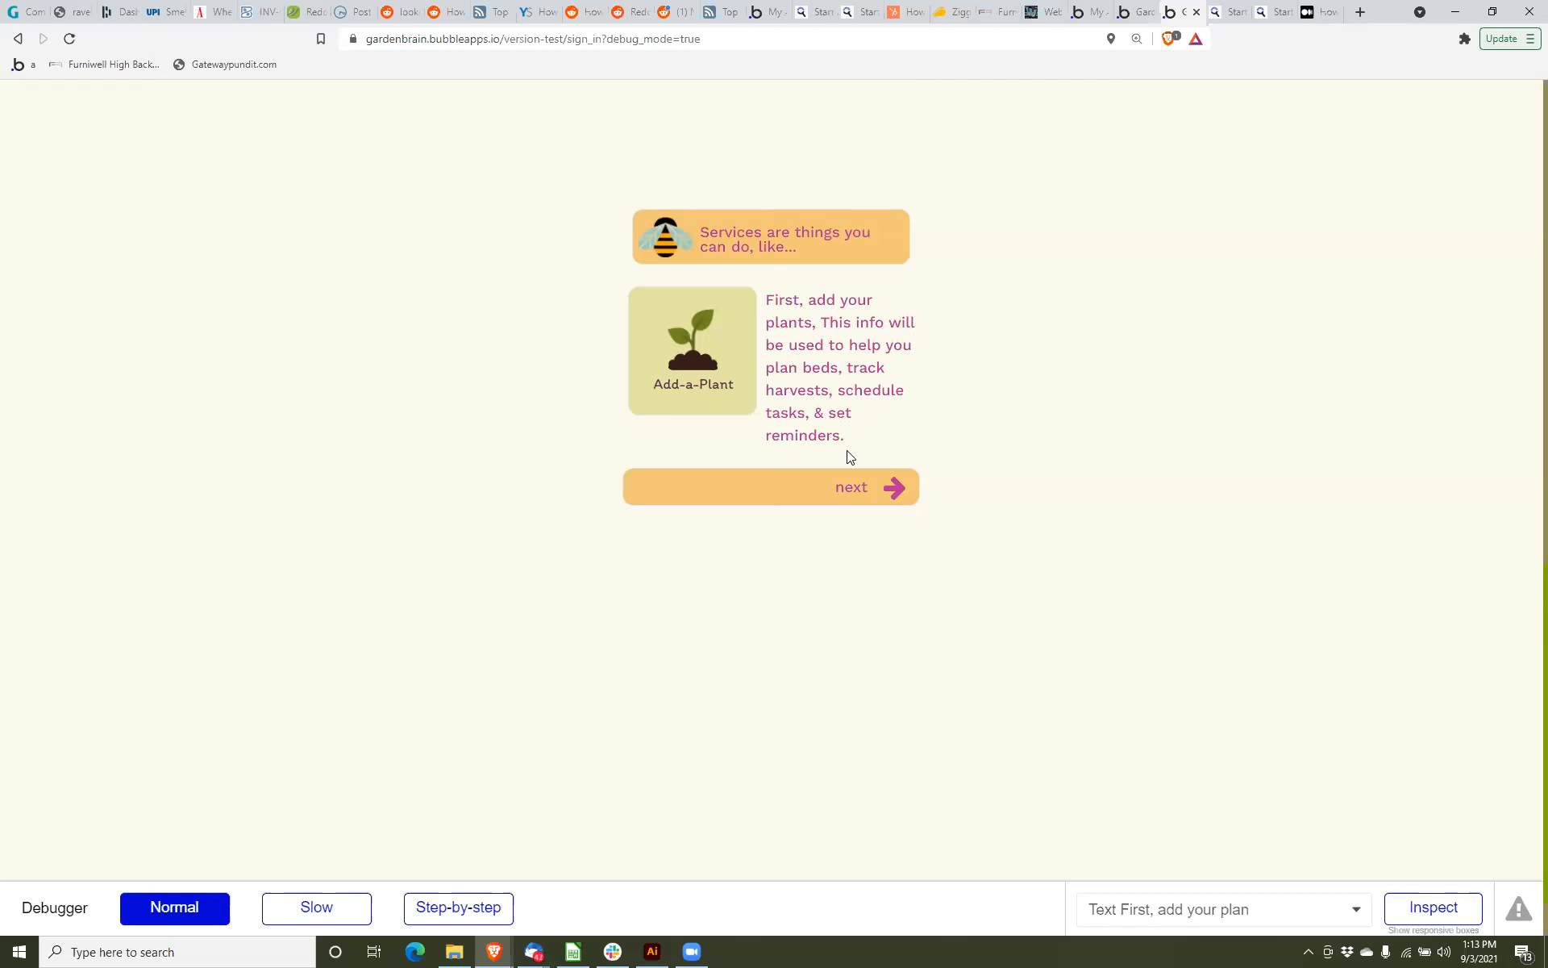
left_click(850, 492)
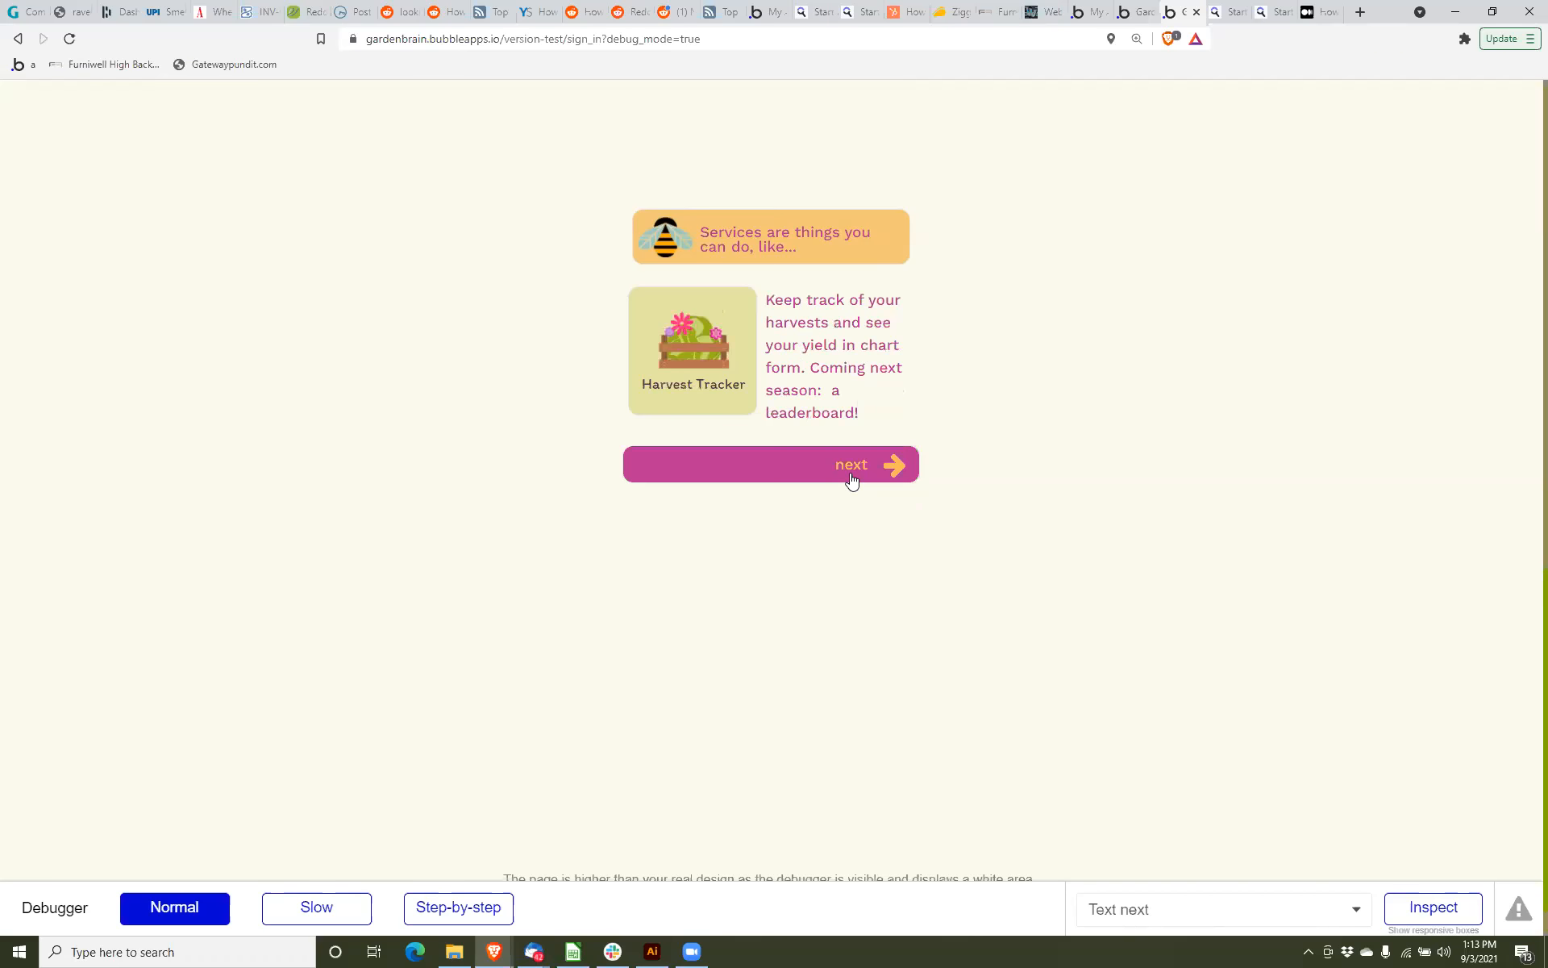
left_click(852, 480)
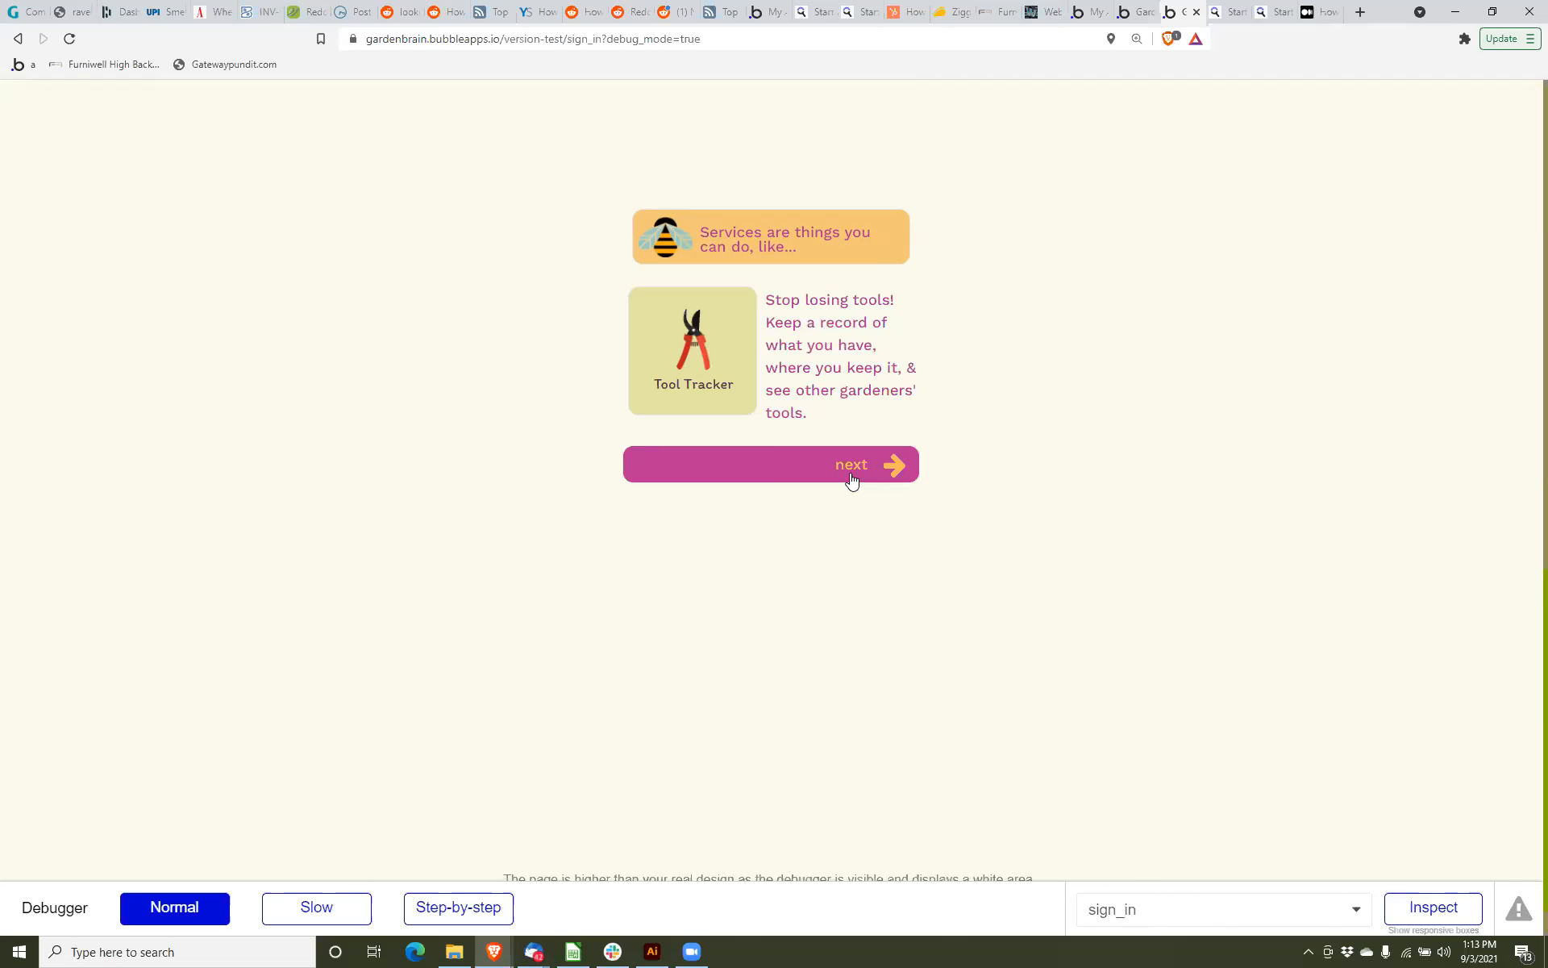
left_click(852, 479)
left_click(852, 480)
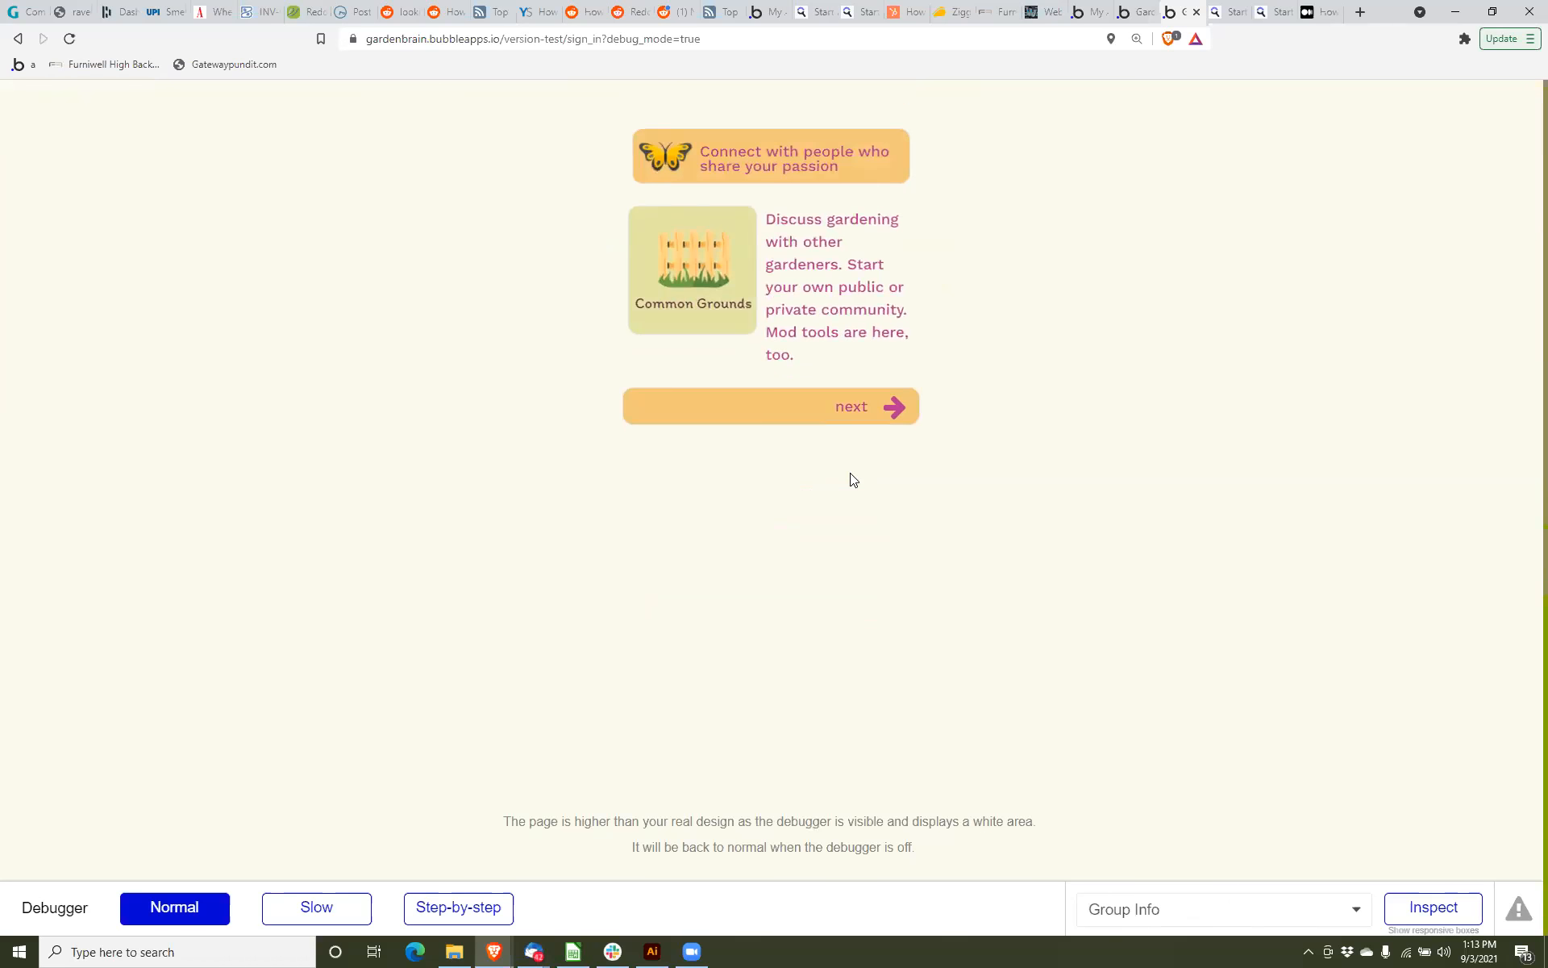
Advance the tour through the slides on connecting with people to the Profile slide.
left_click(859, 408)
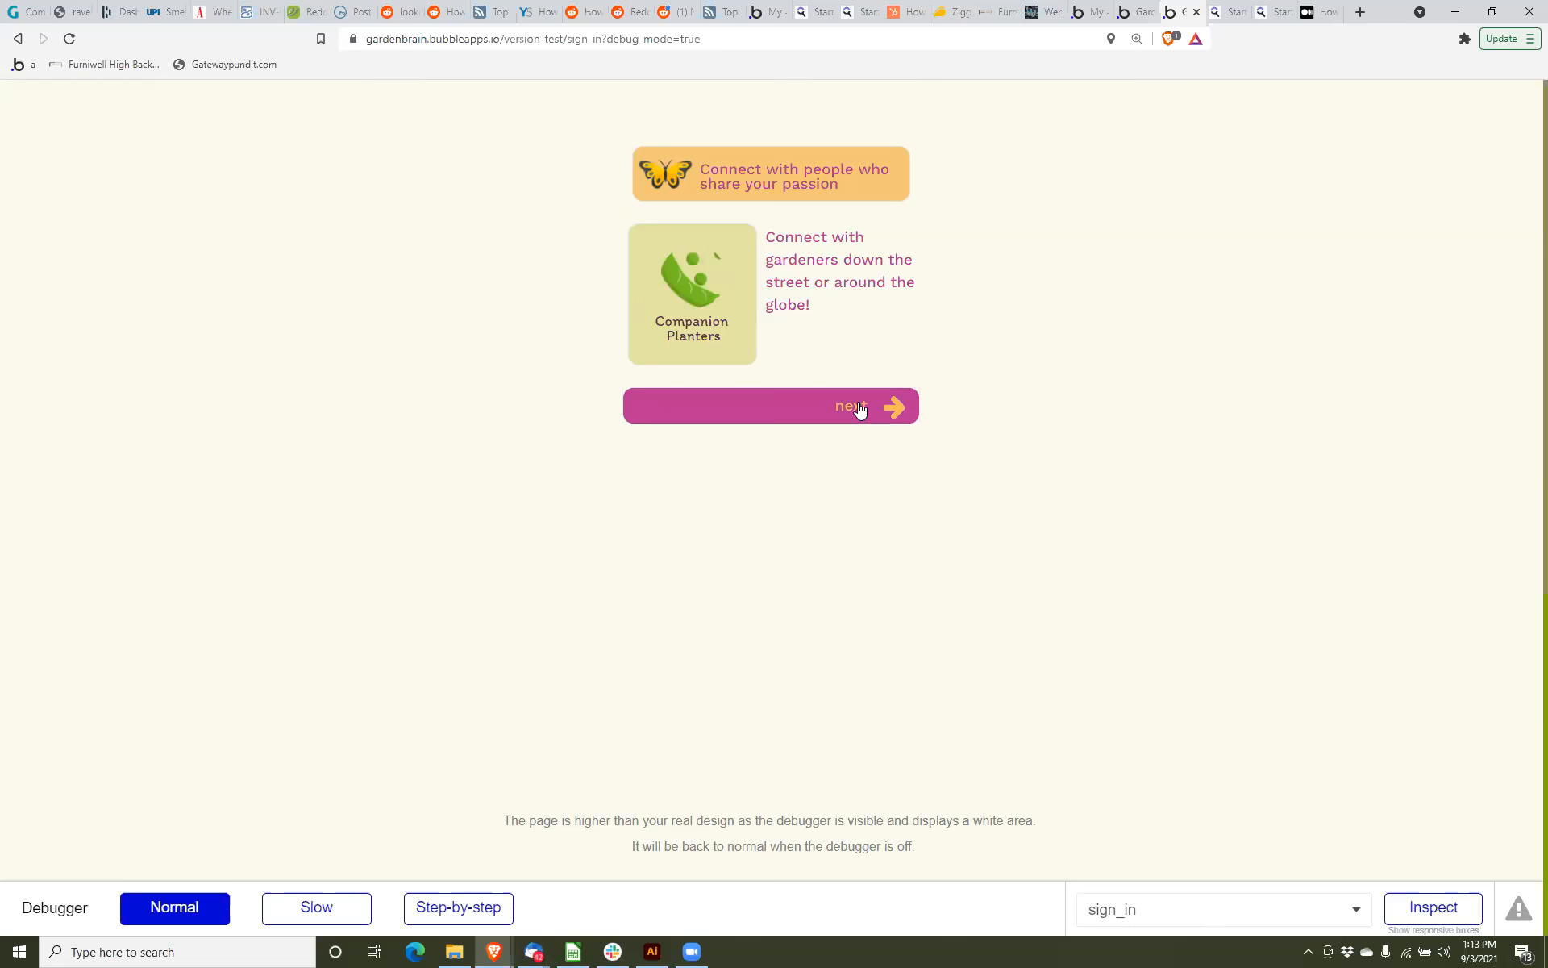
left_click(859, 408)
left_click(859, 416)
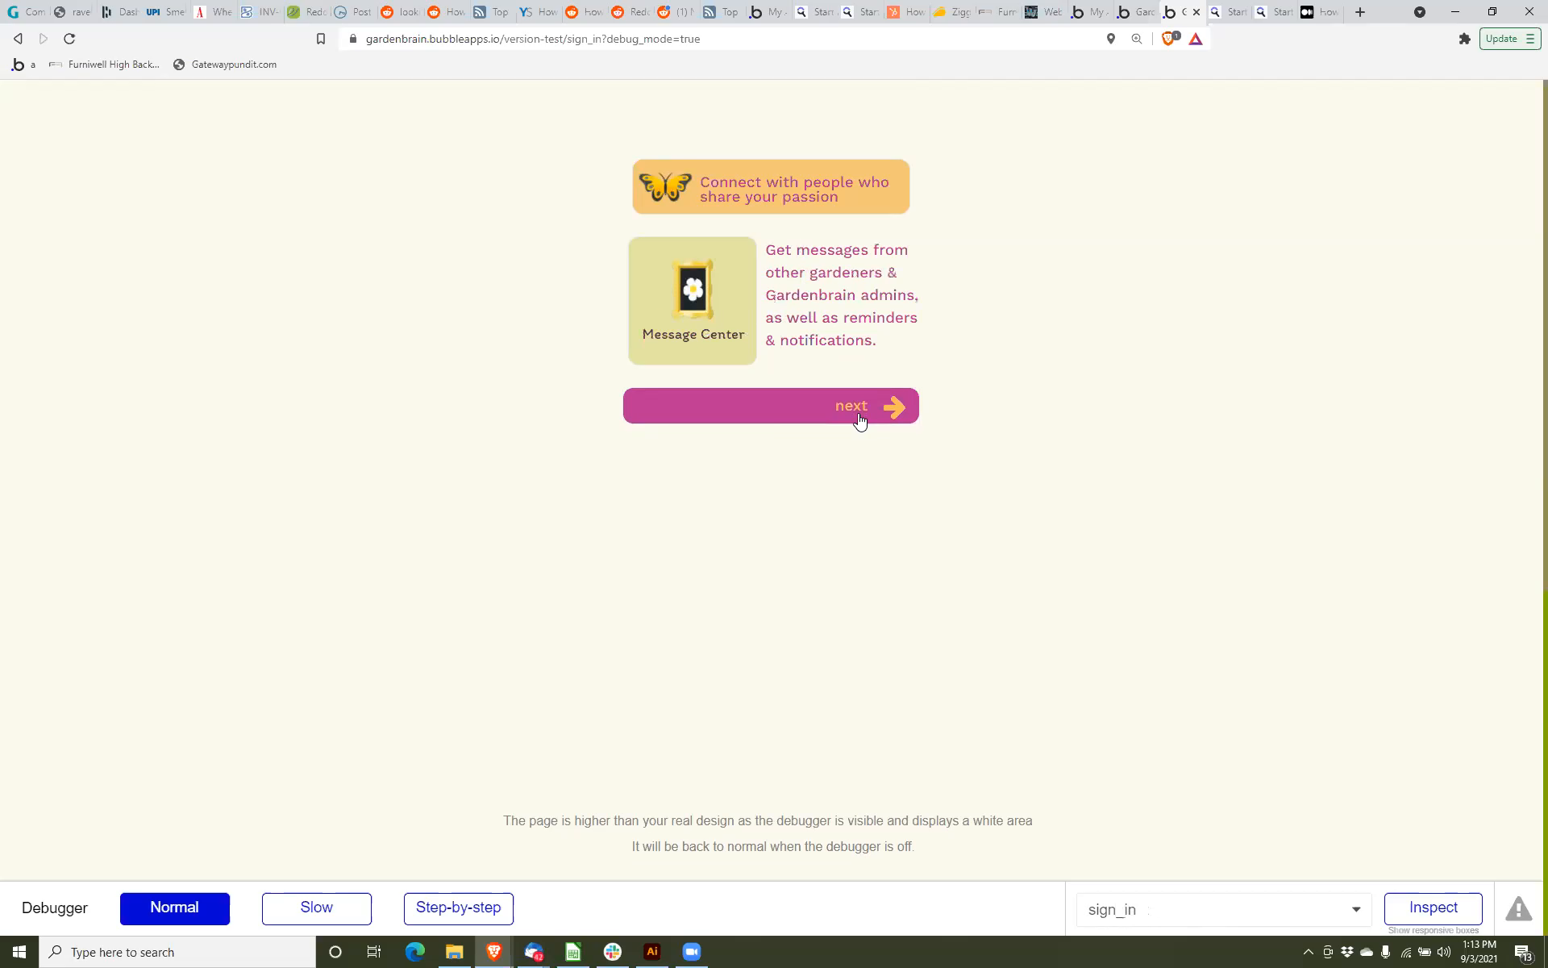
left_click(859, 417)
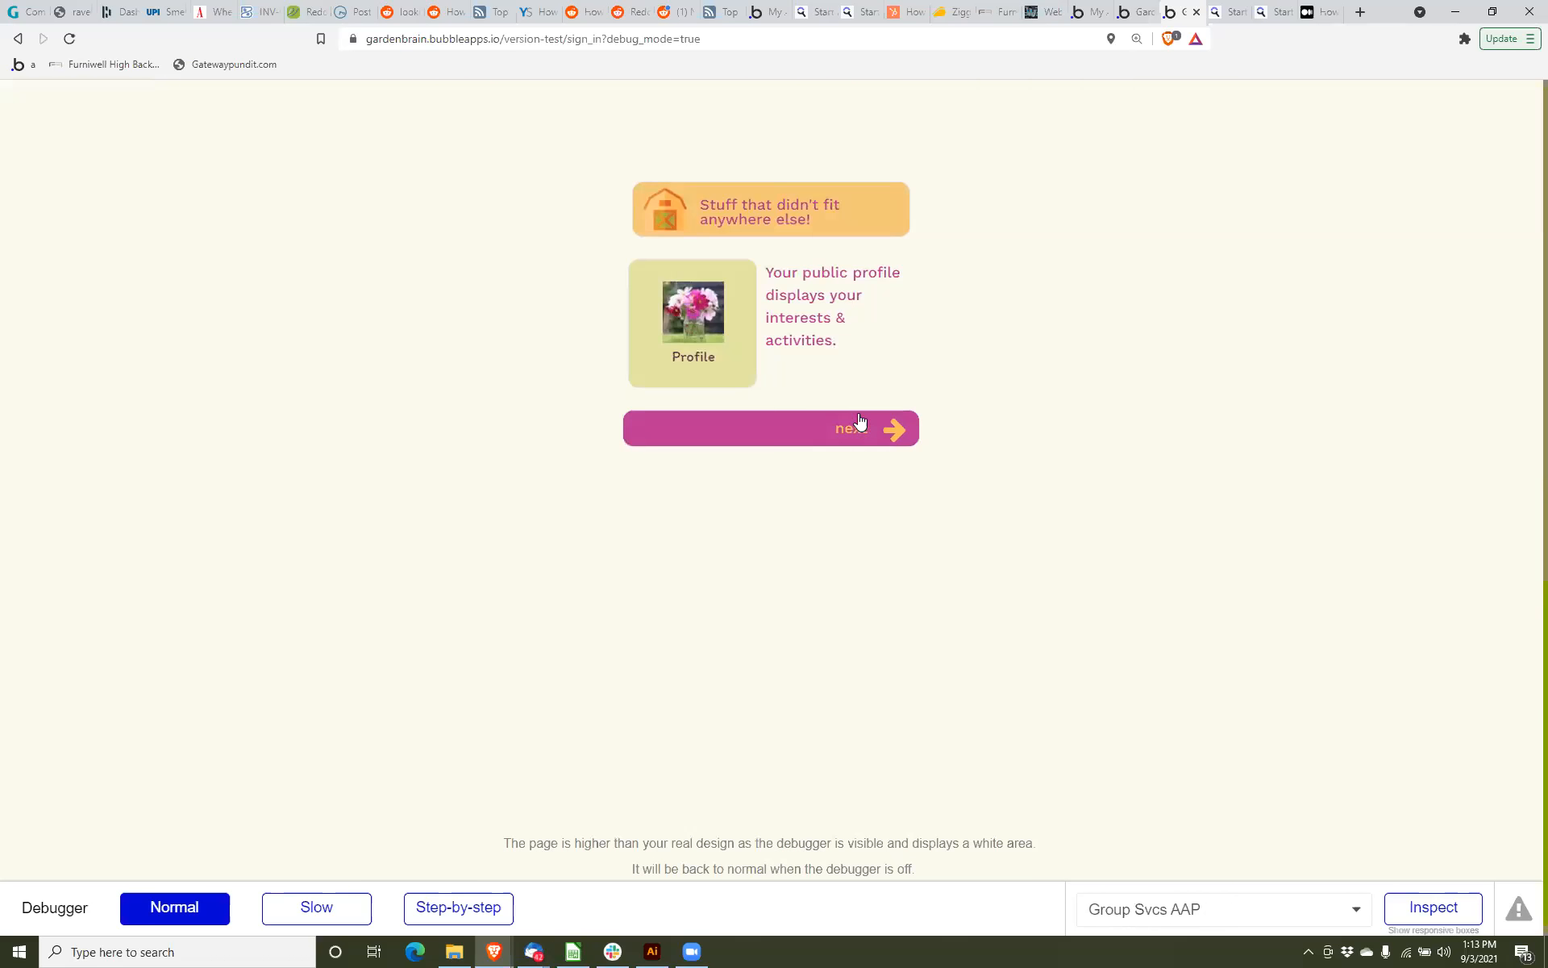
Advance the tour through the Settings and Support slides to the Vegetable God slide.
left_click(864, 435)
left_click(864, 436)
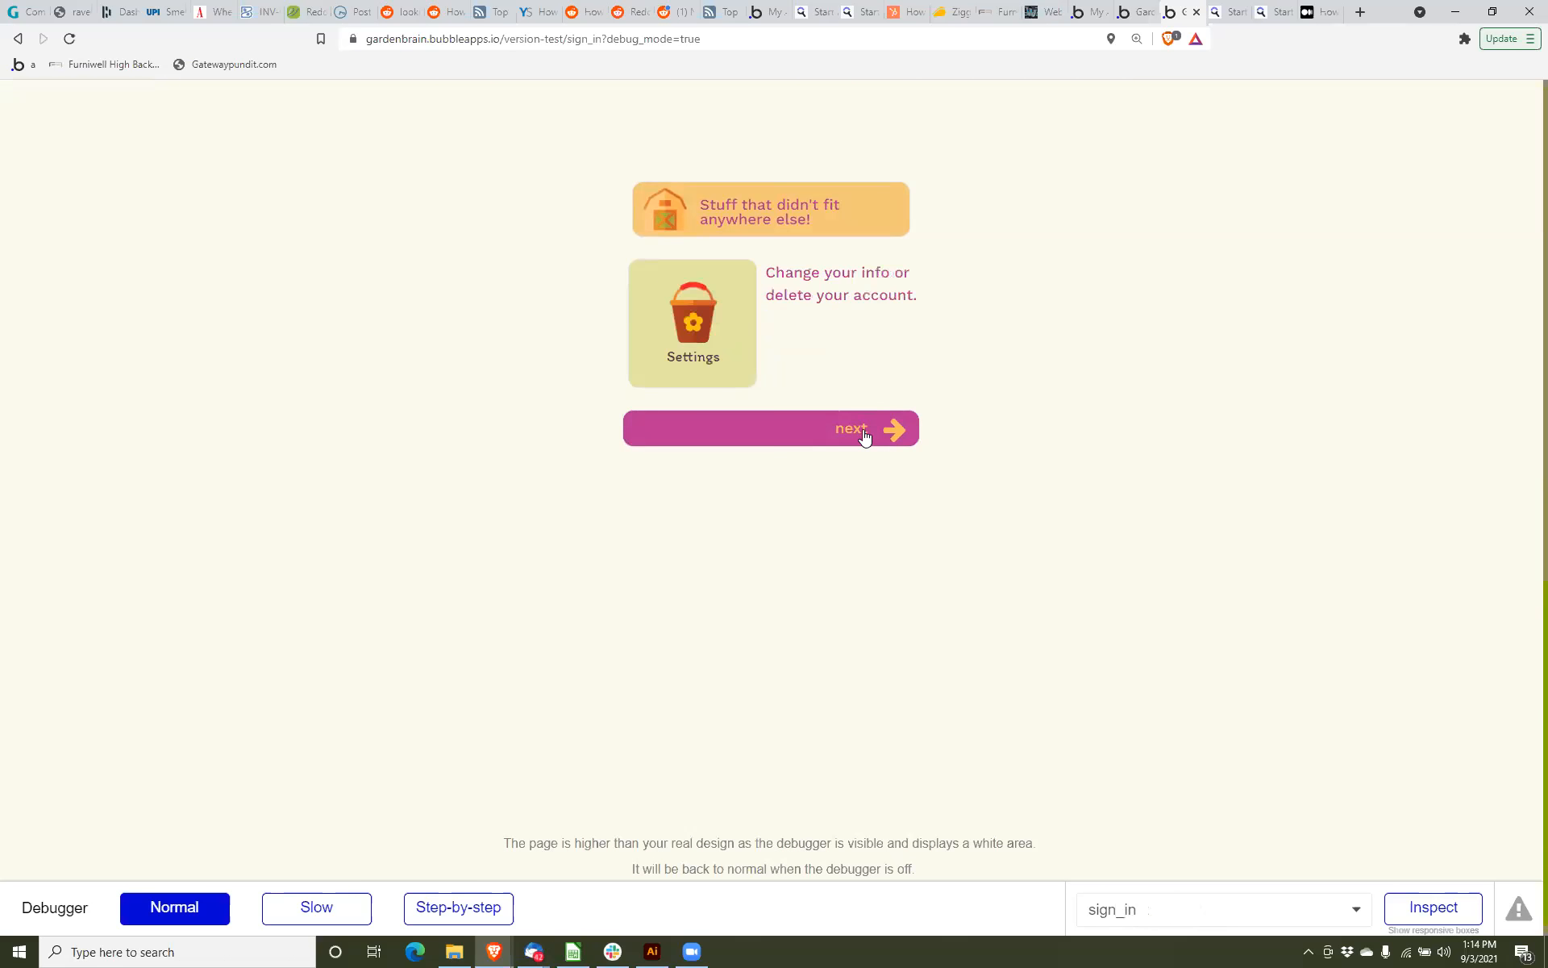
left_click(865, 435)
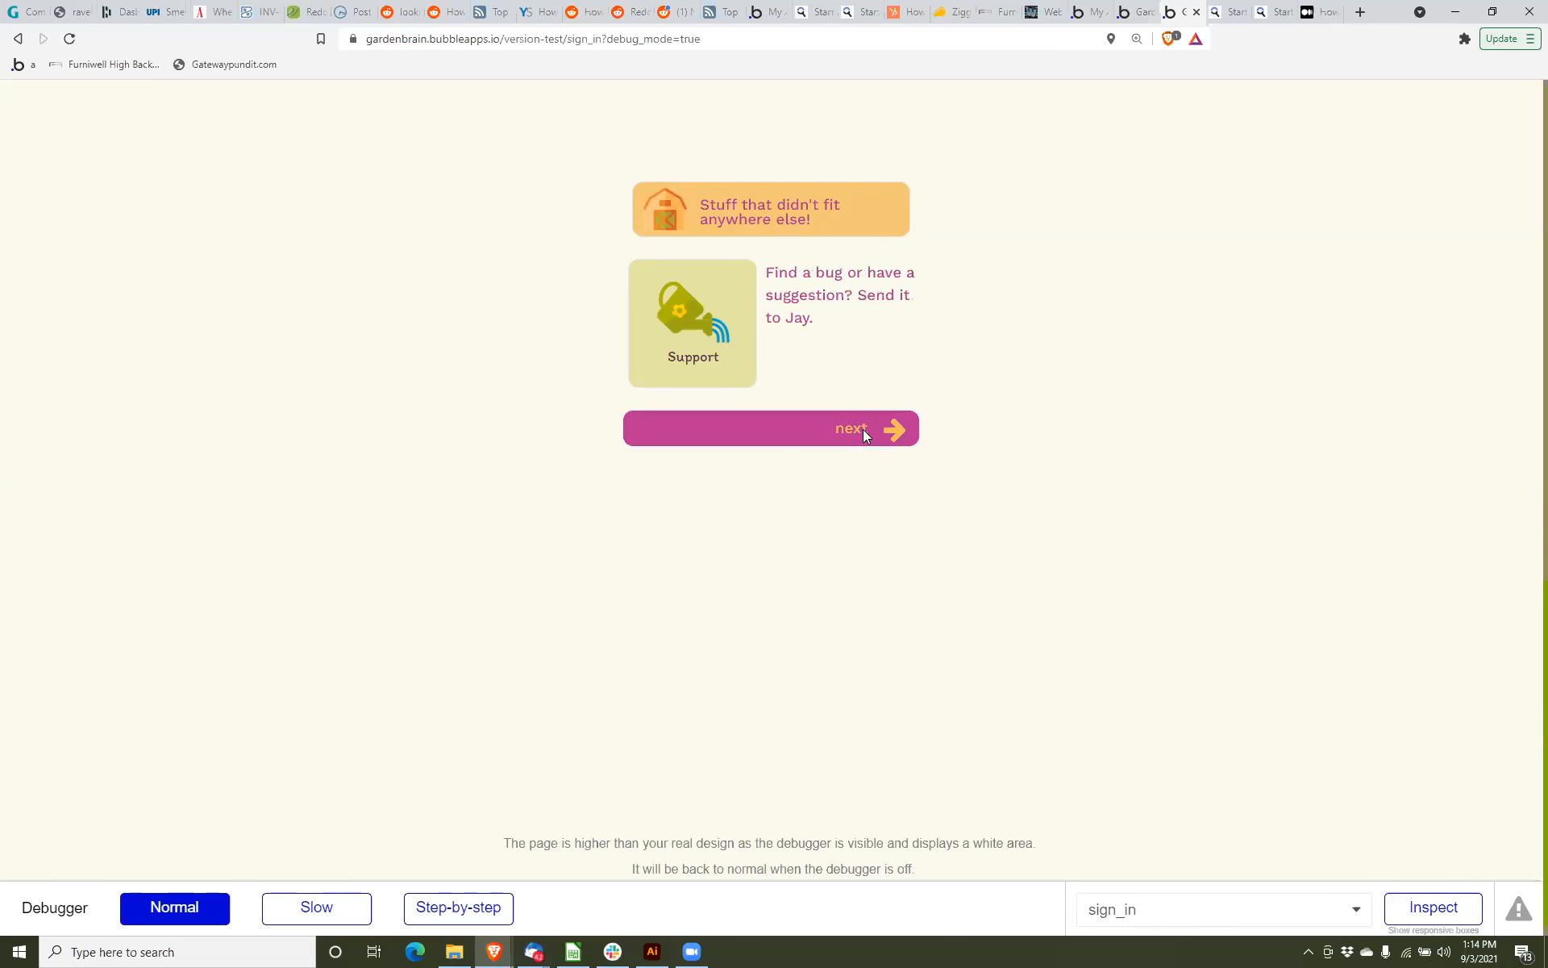
left_click(863, 433)
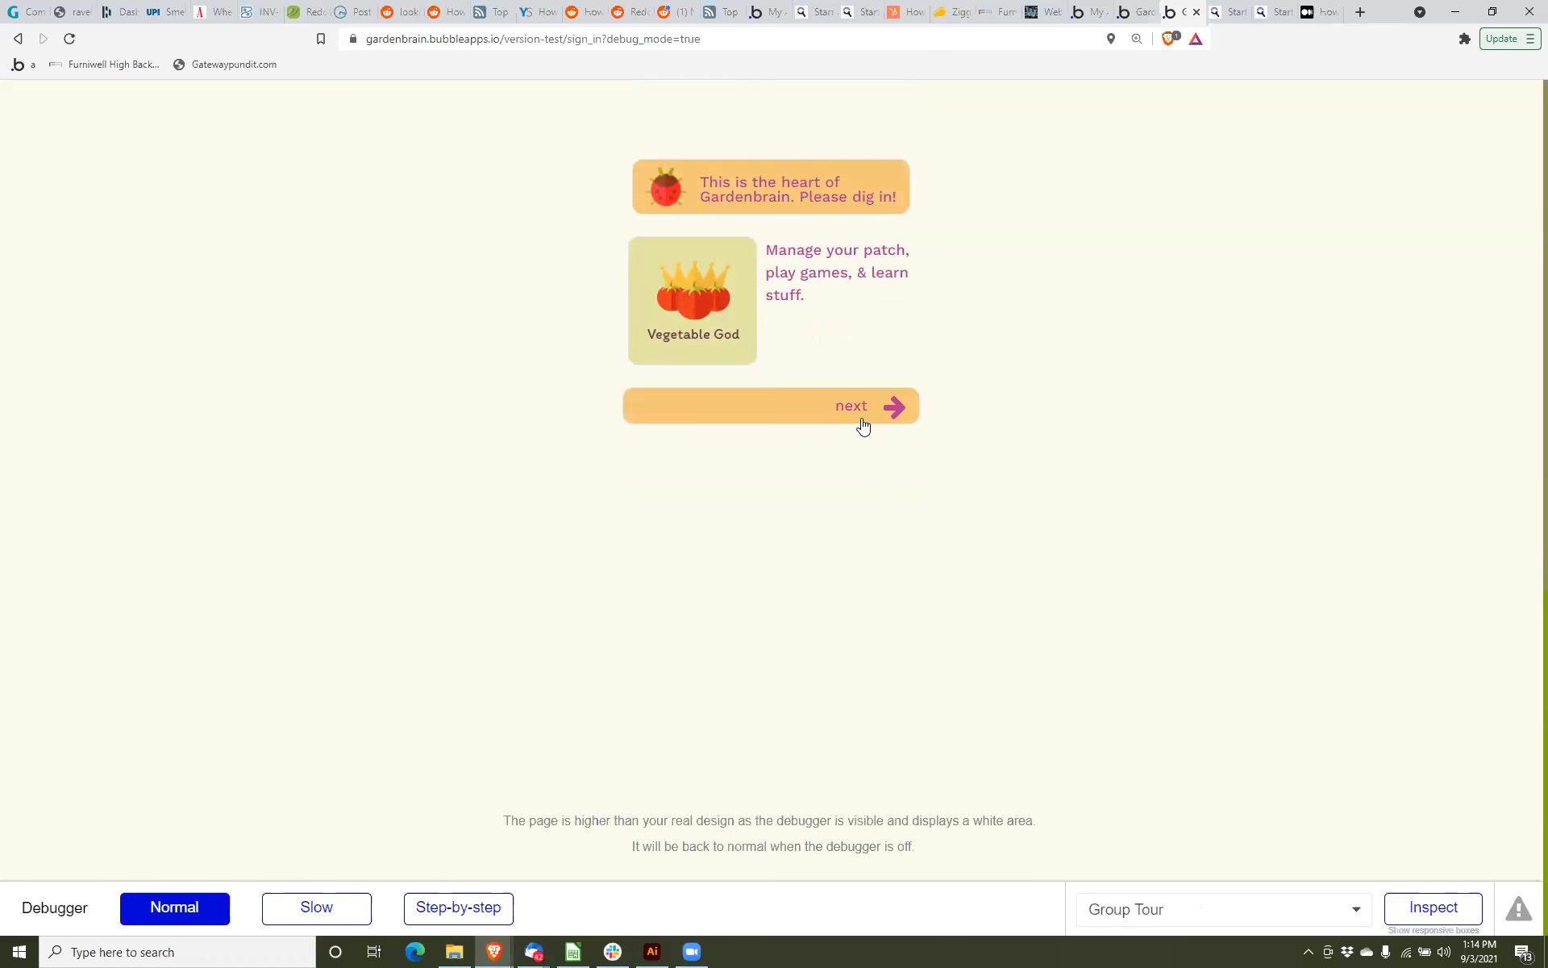
Advance through the remaining tour slides and finish the tour by getting started in the app.
left_click(890, 408)
left_click(890, 409)
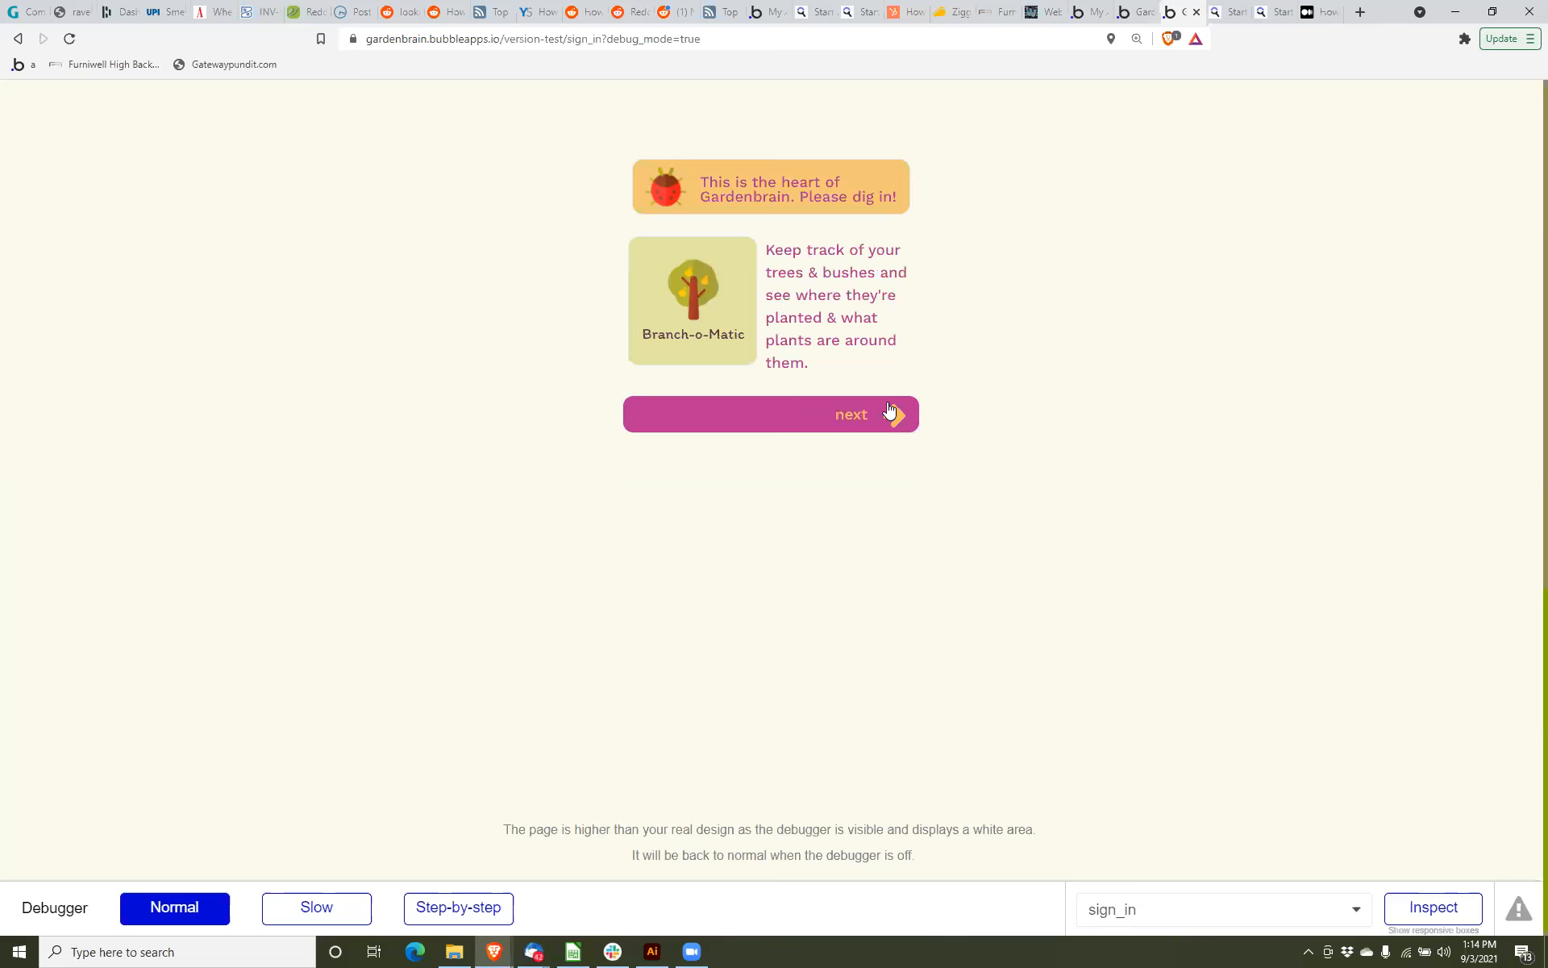
left_click(890, 409)
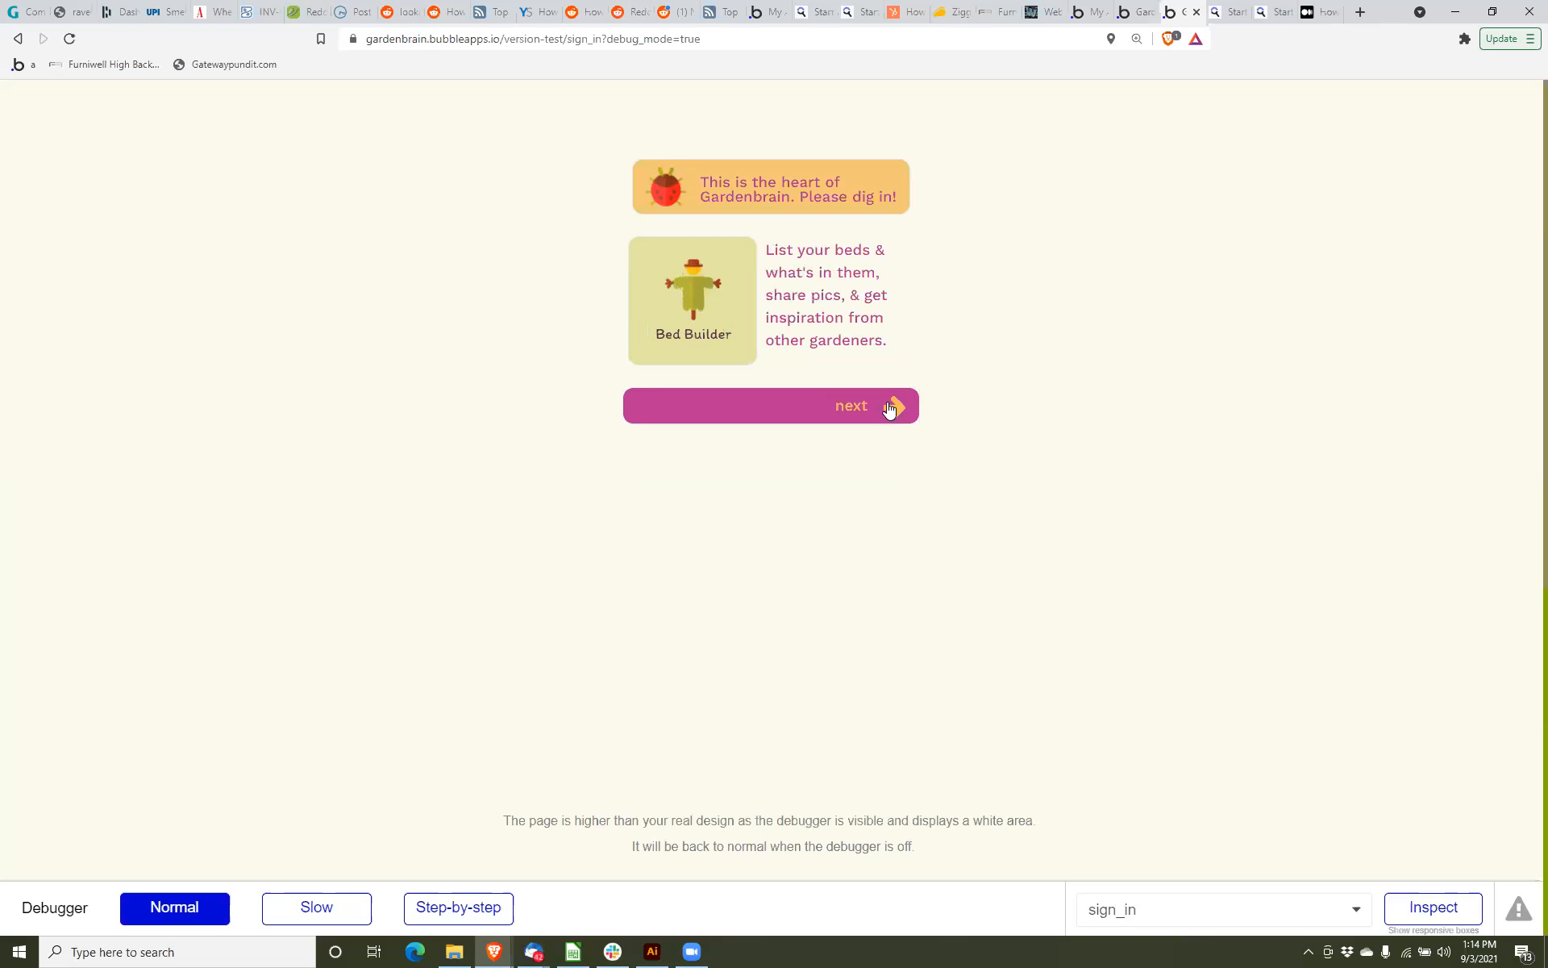
left_click(891, 410)
left_click(890, 409)
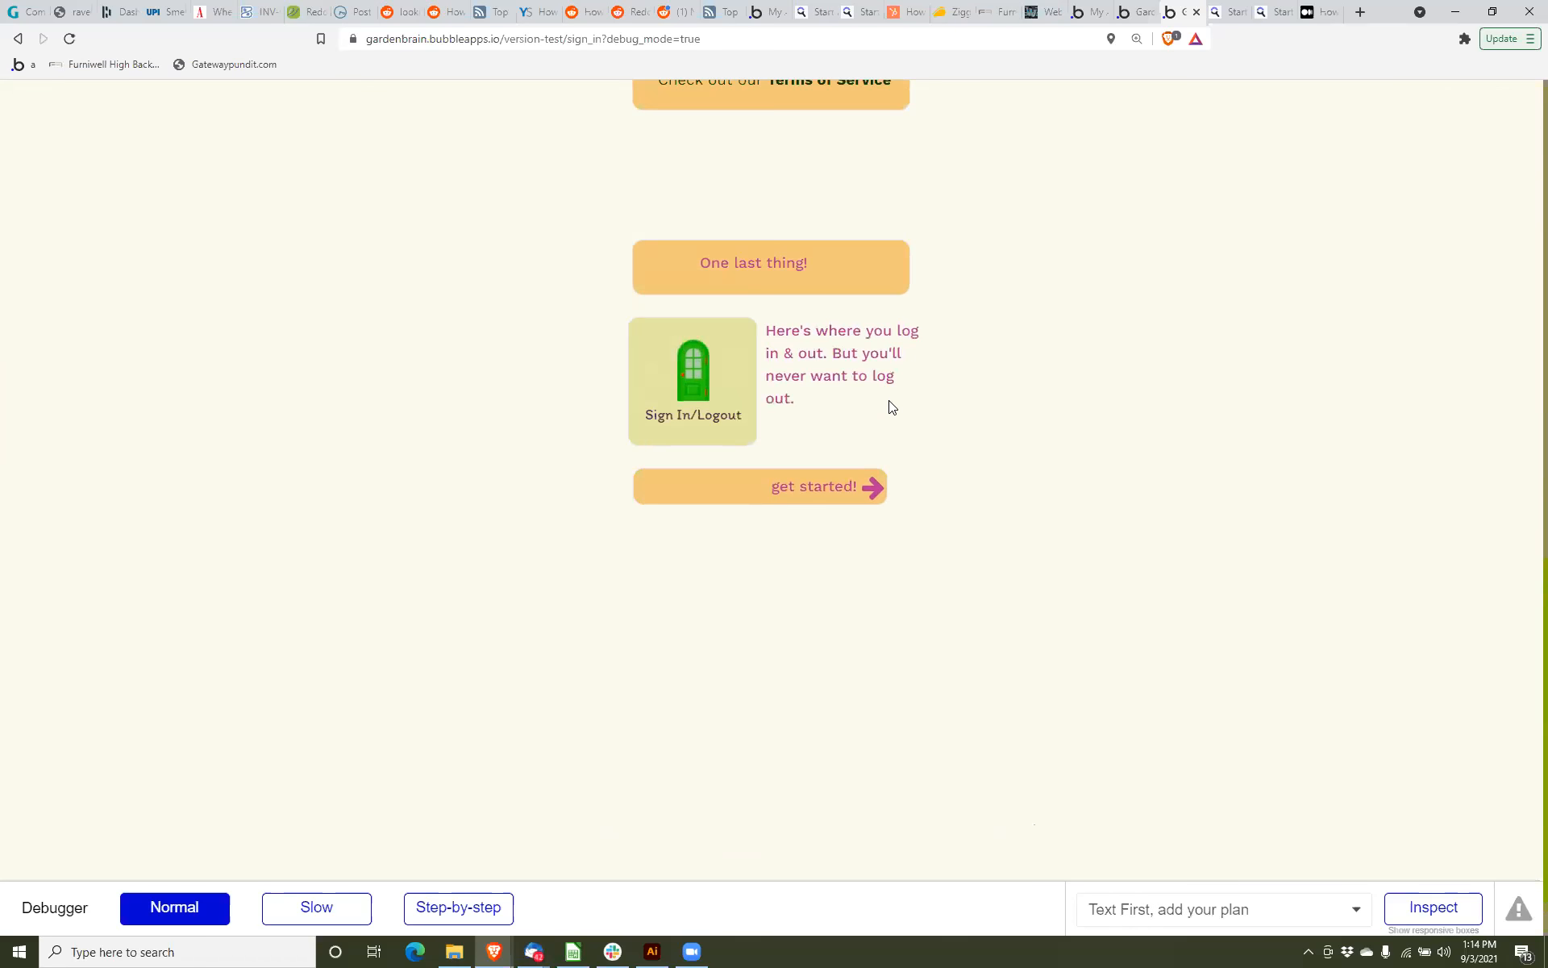
left_click(857, 486)
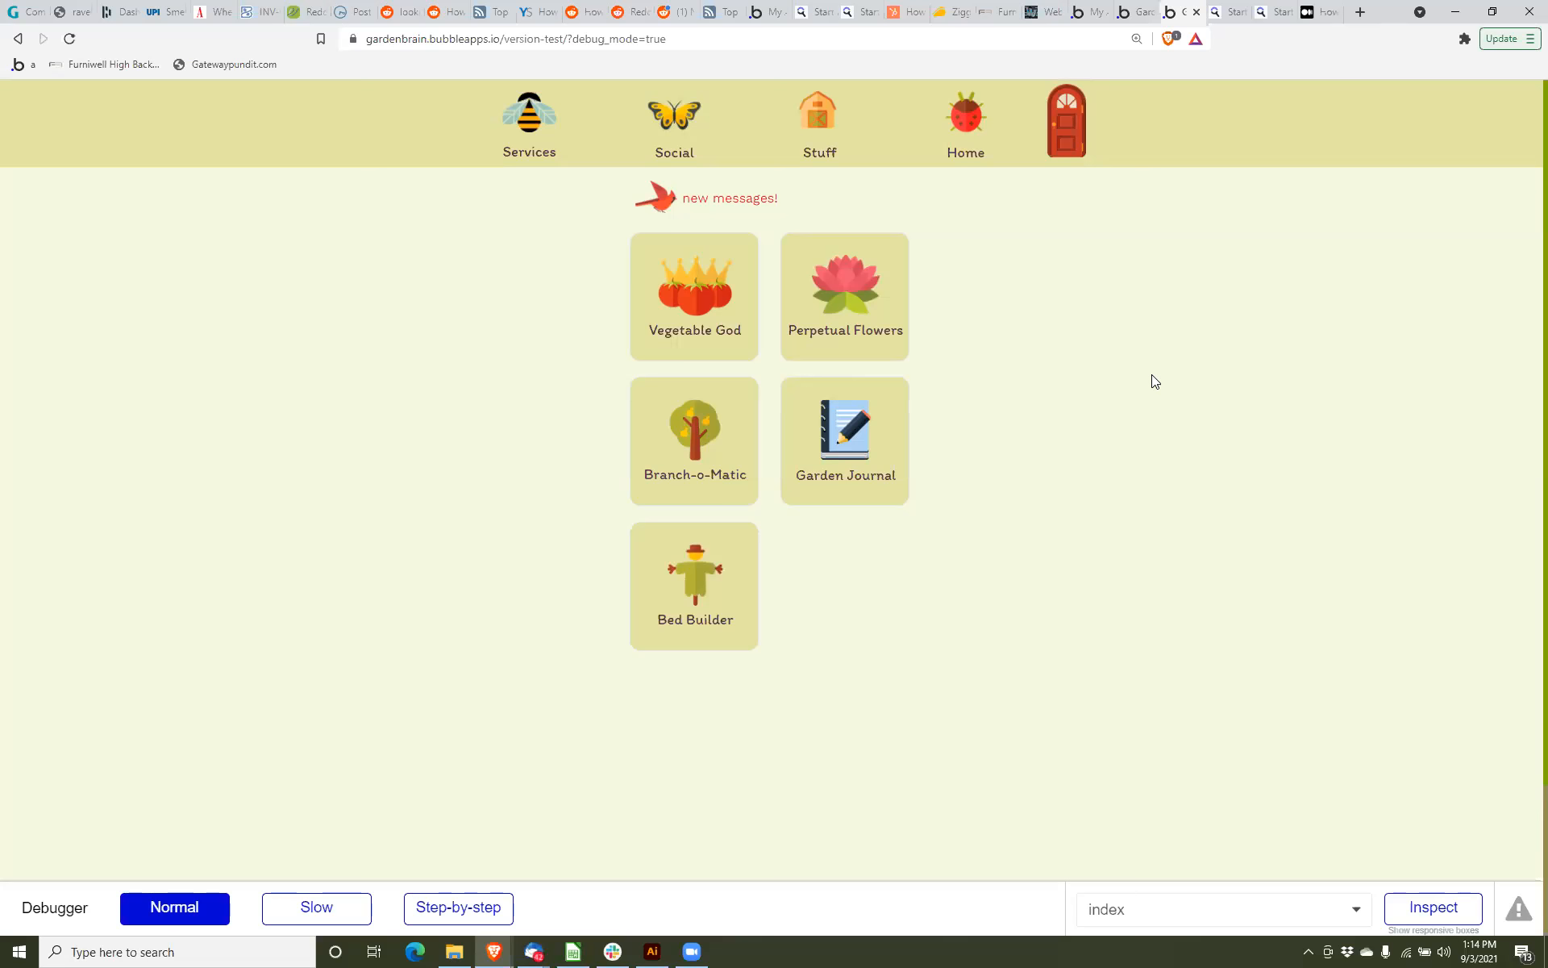
Log out through the door in the app's header, open the sign-in page and look over its setup steps.
left_click(894, 192)
left_click(1048, 131)
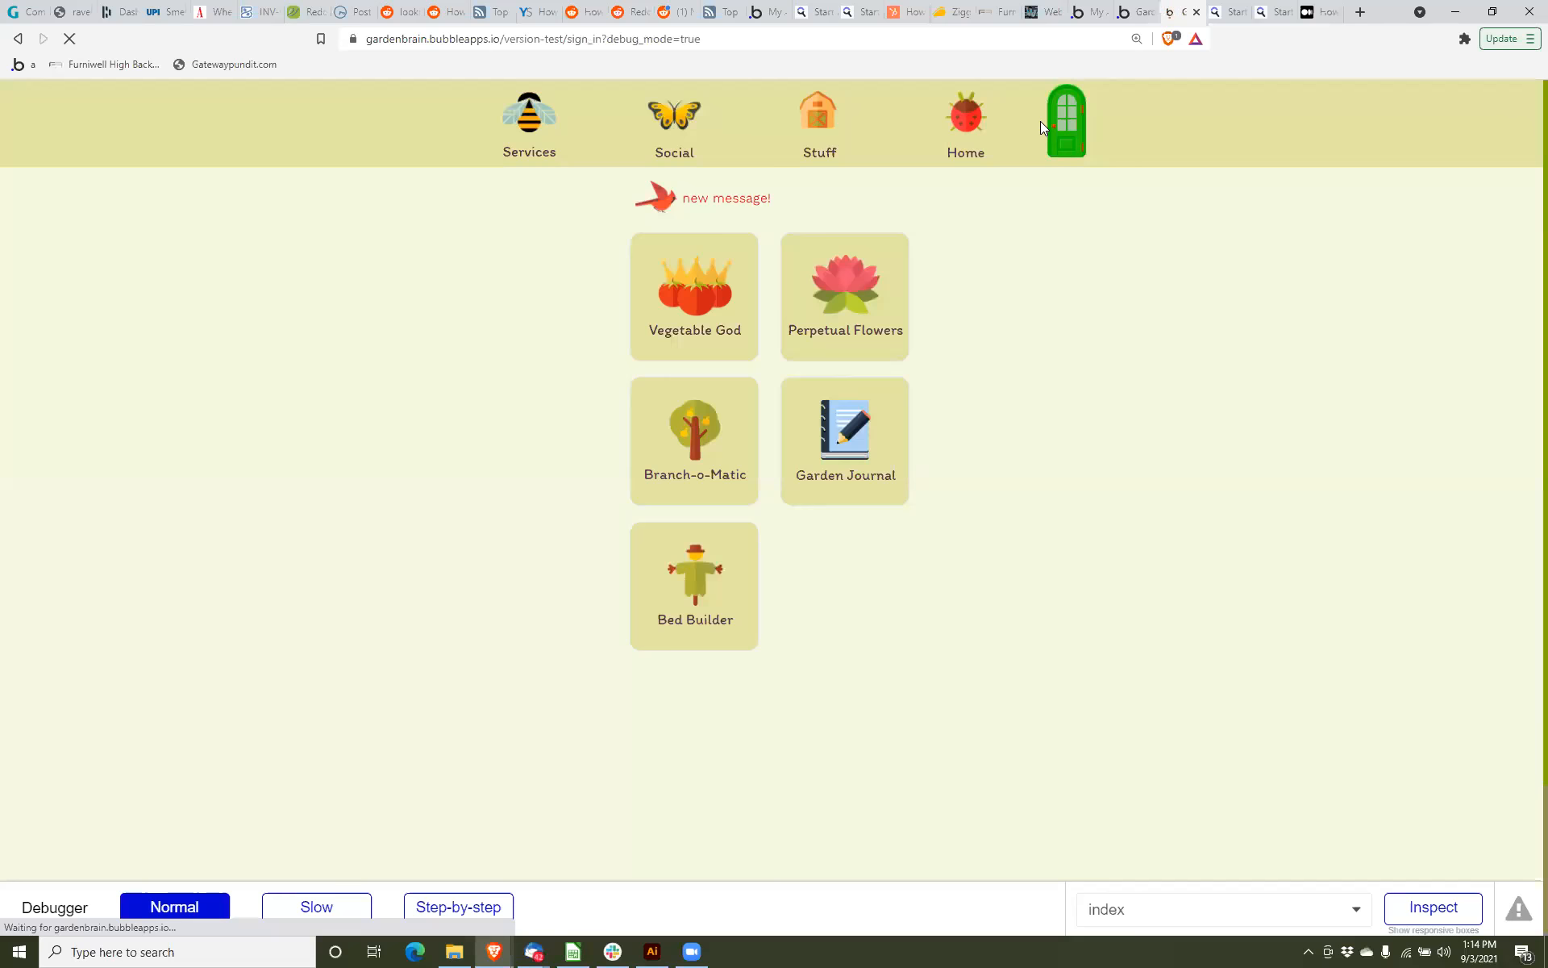
left_click(882, 237)
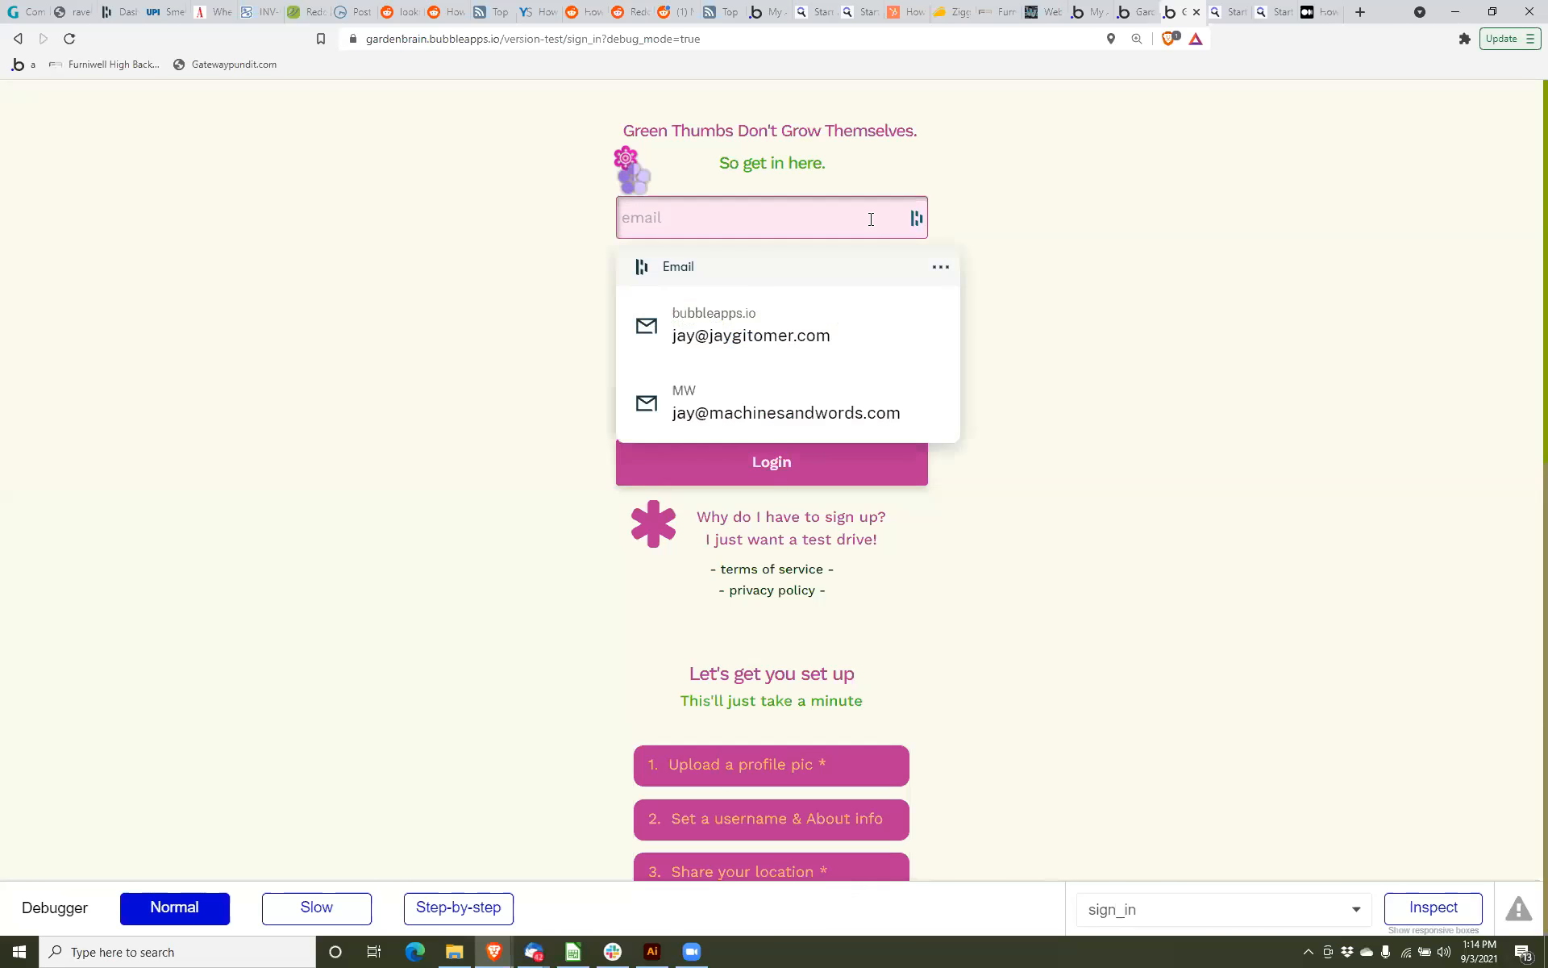
left_click(1007, 228)
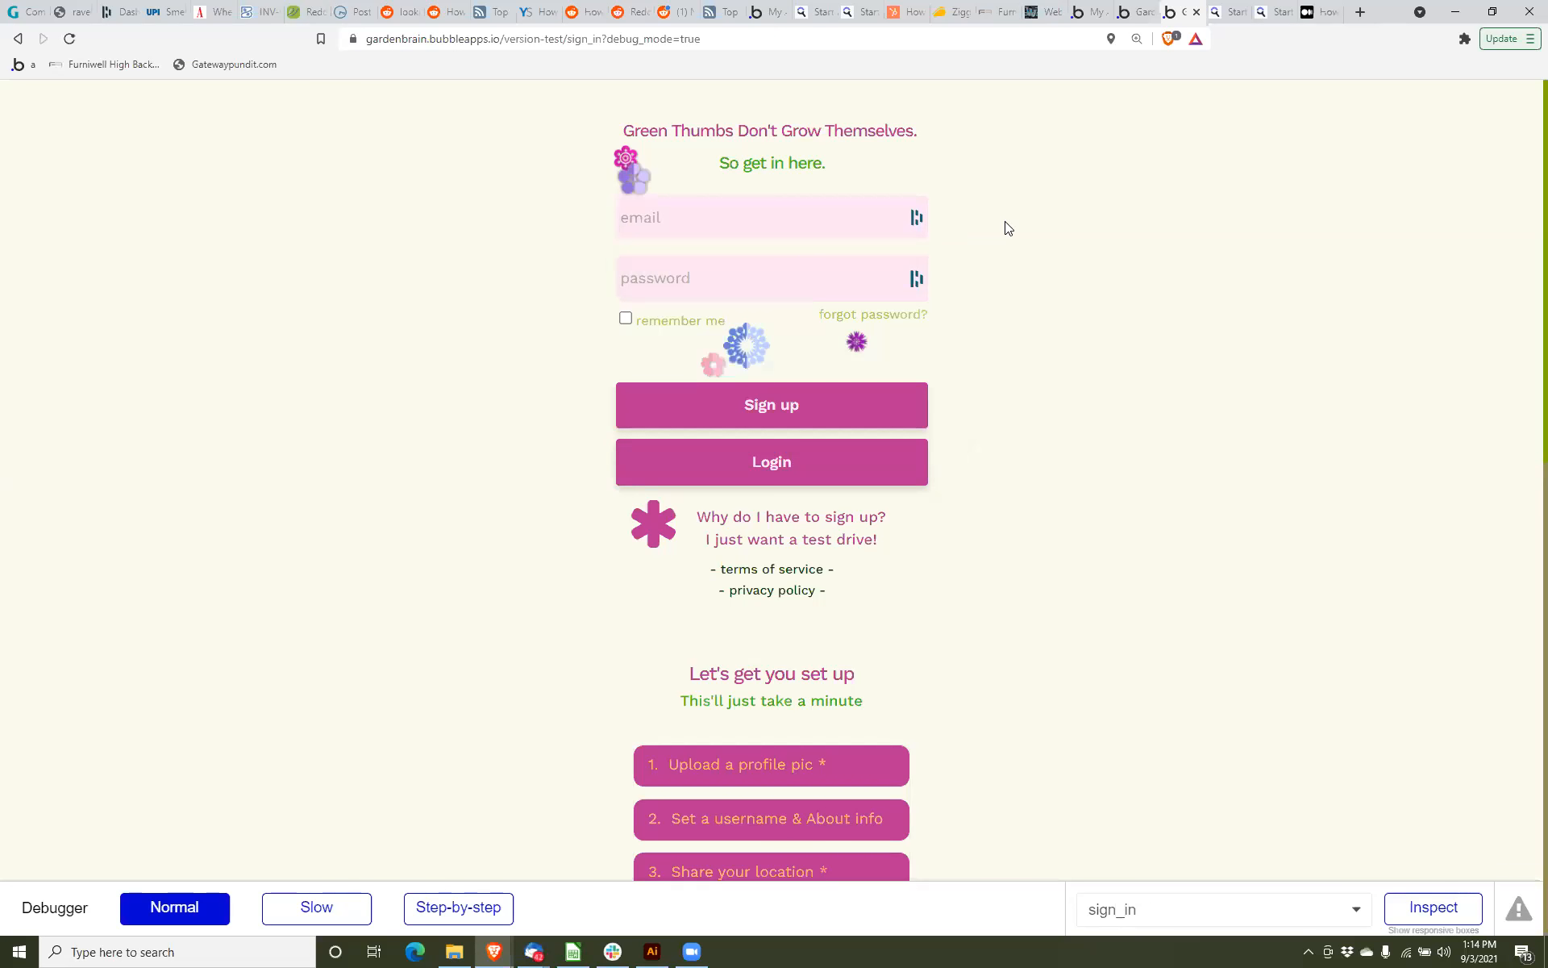
left_click(913, 149)
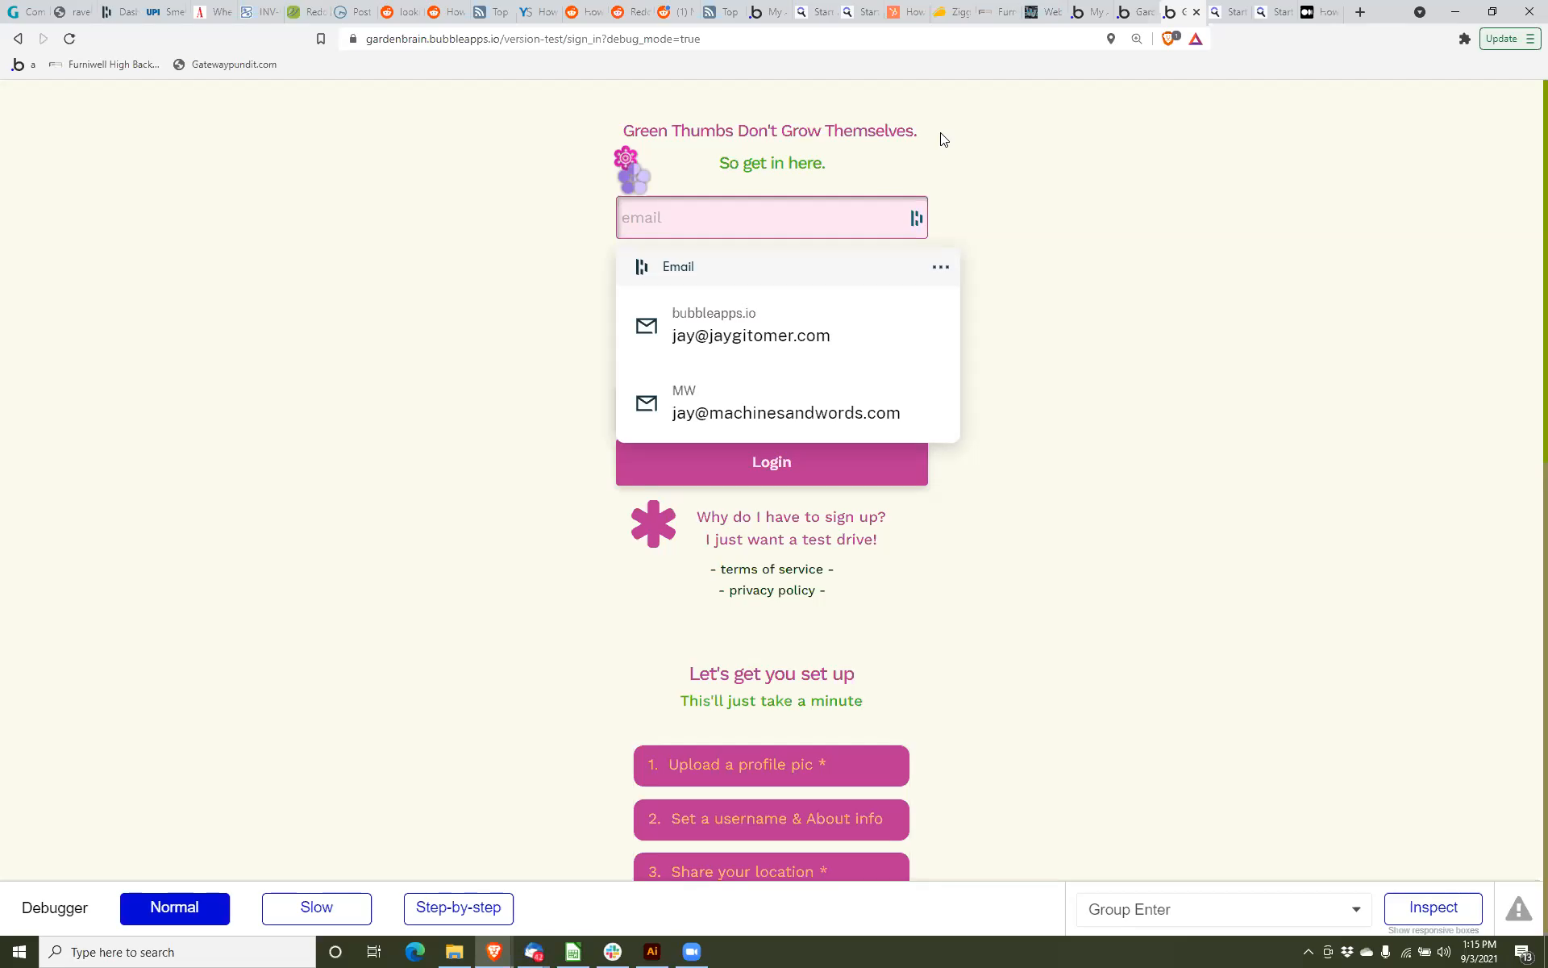
scroll(941, 140, "down", 6)
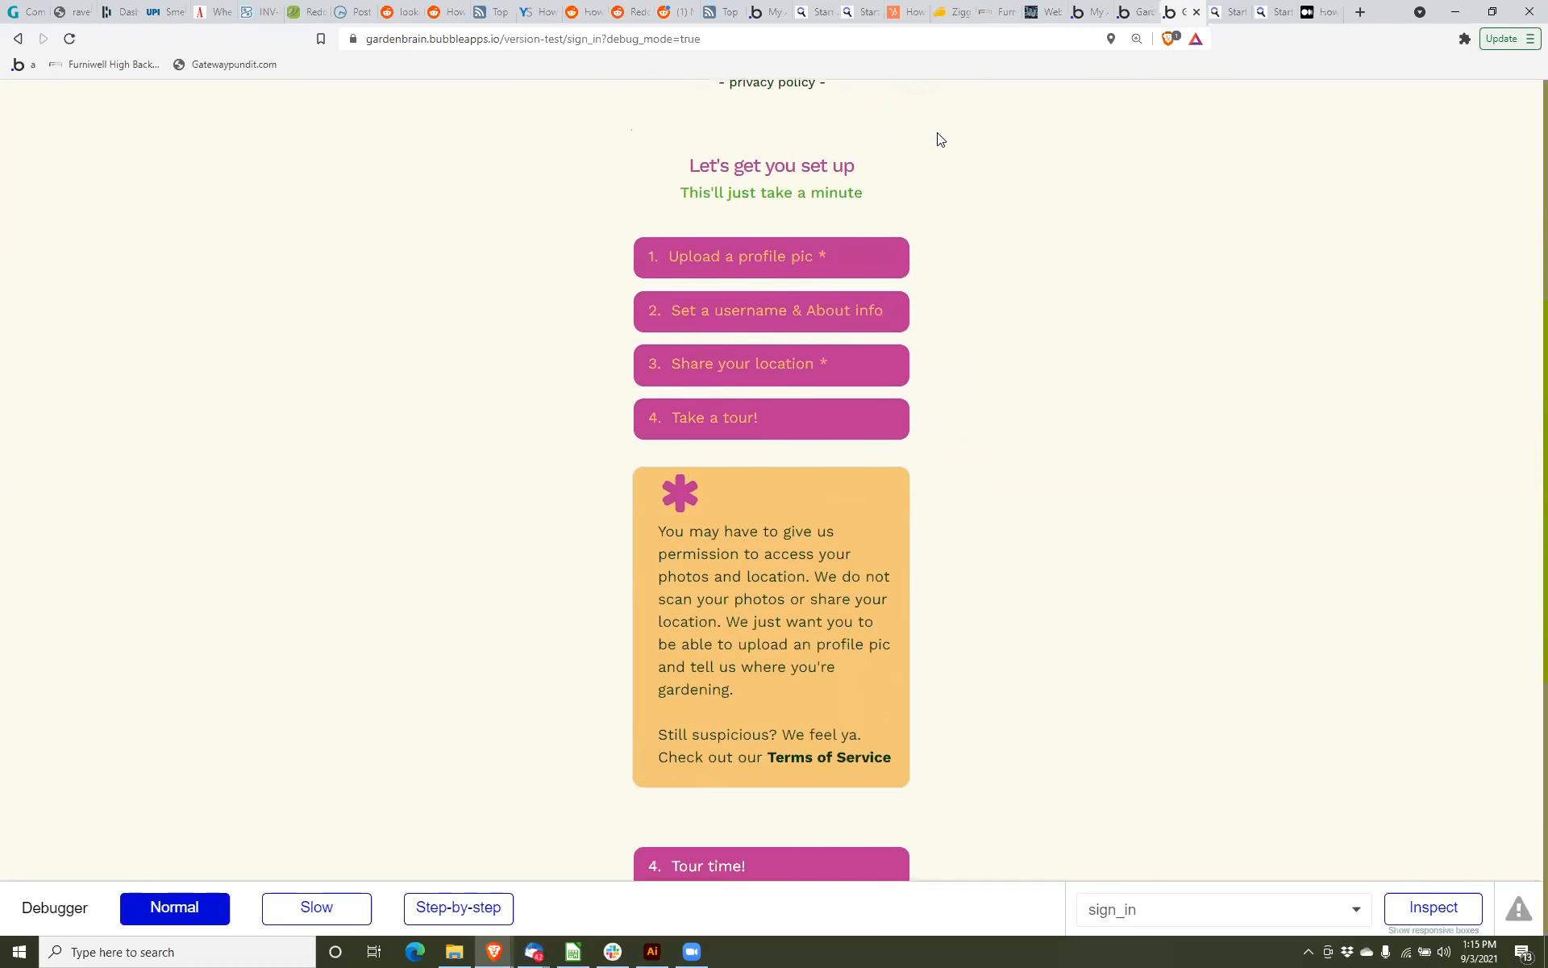
Reload the sign_in page and look over its sign-up form and setup steps.
scroll(941, 140, "down", 6)
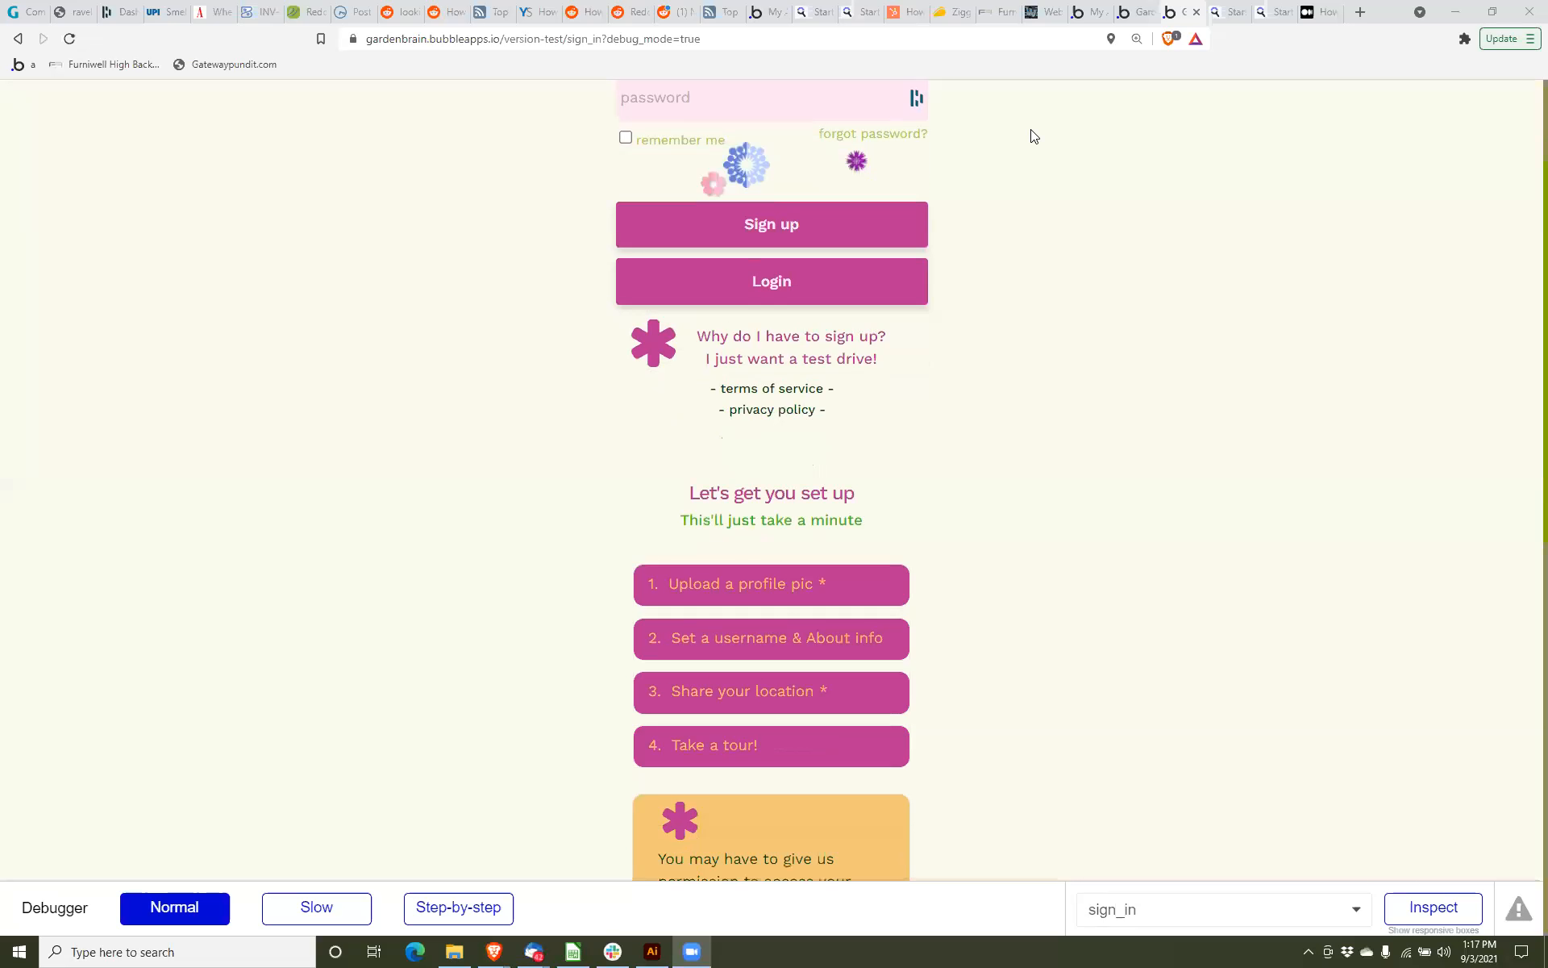
scroll(1031, 134, "up", 2)
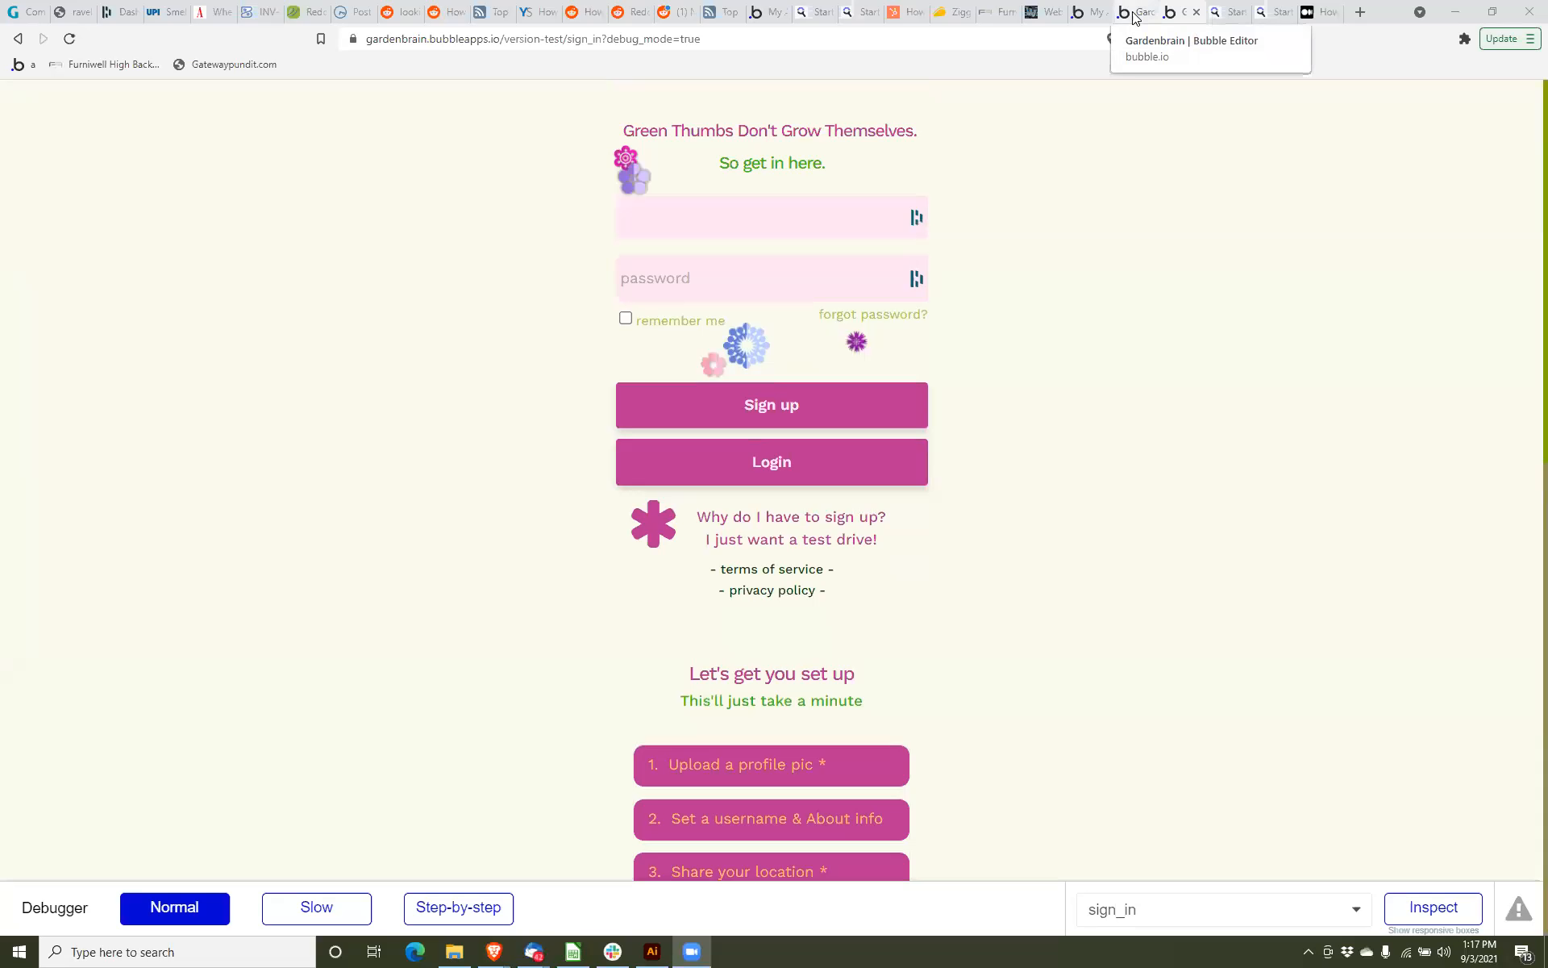
left_click(69, 38)
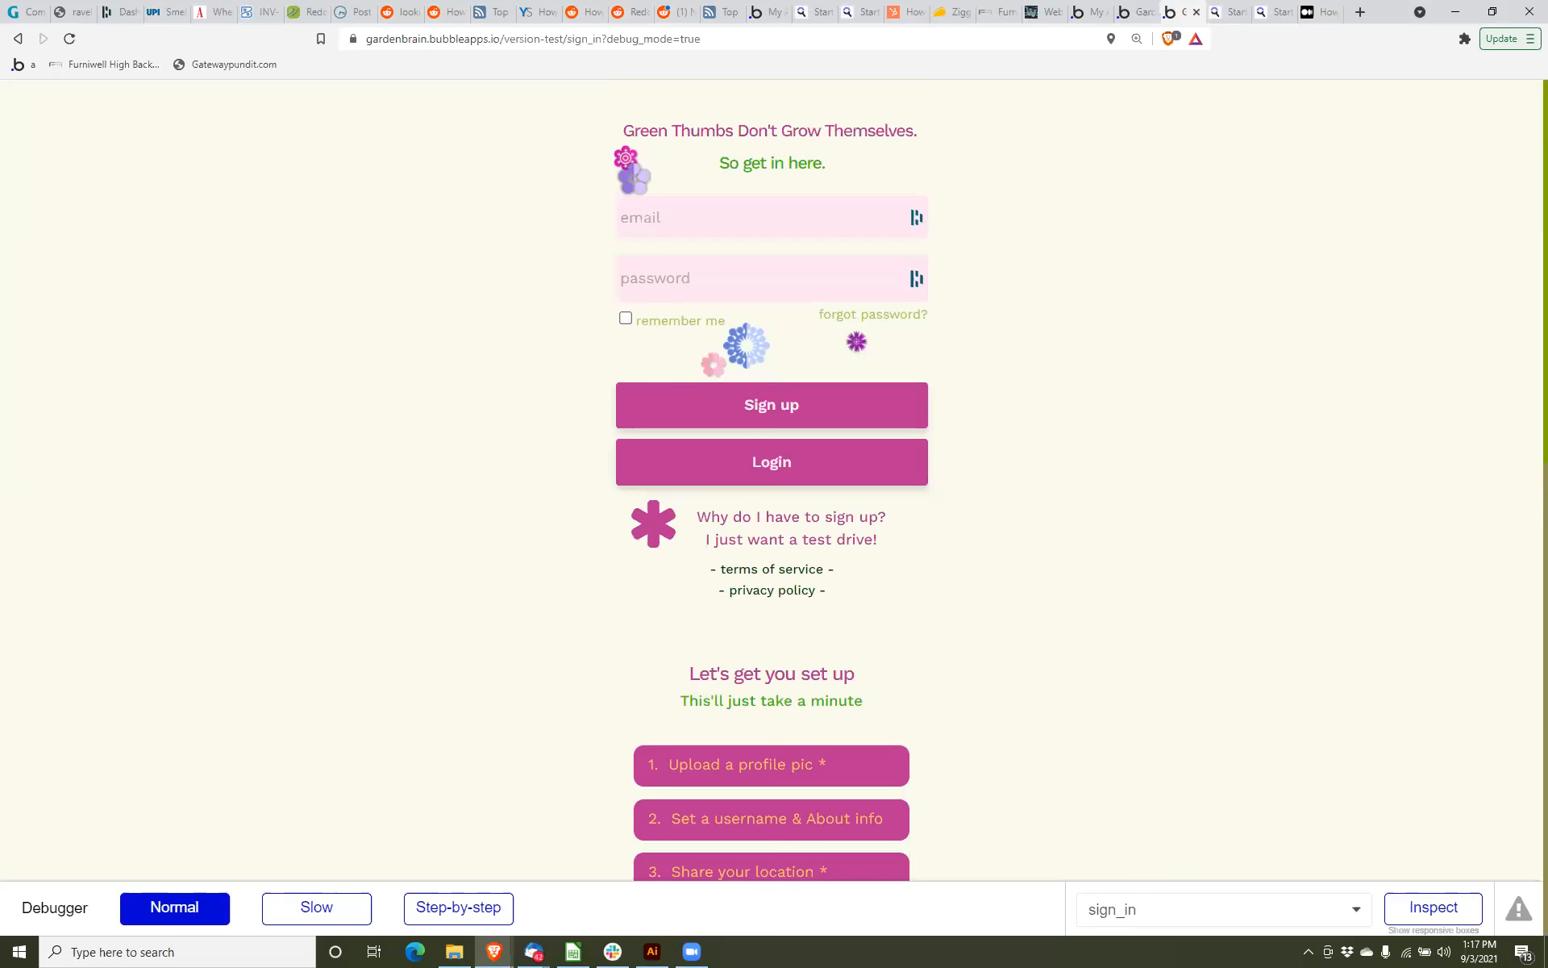
key("Page_Down")
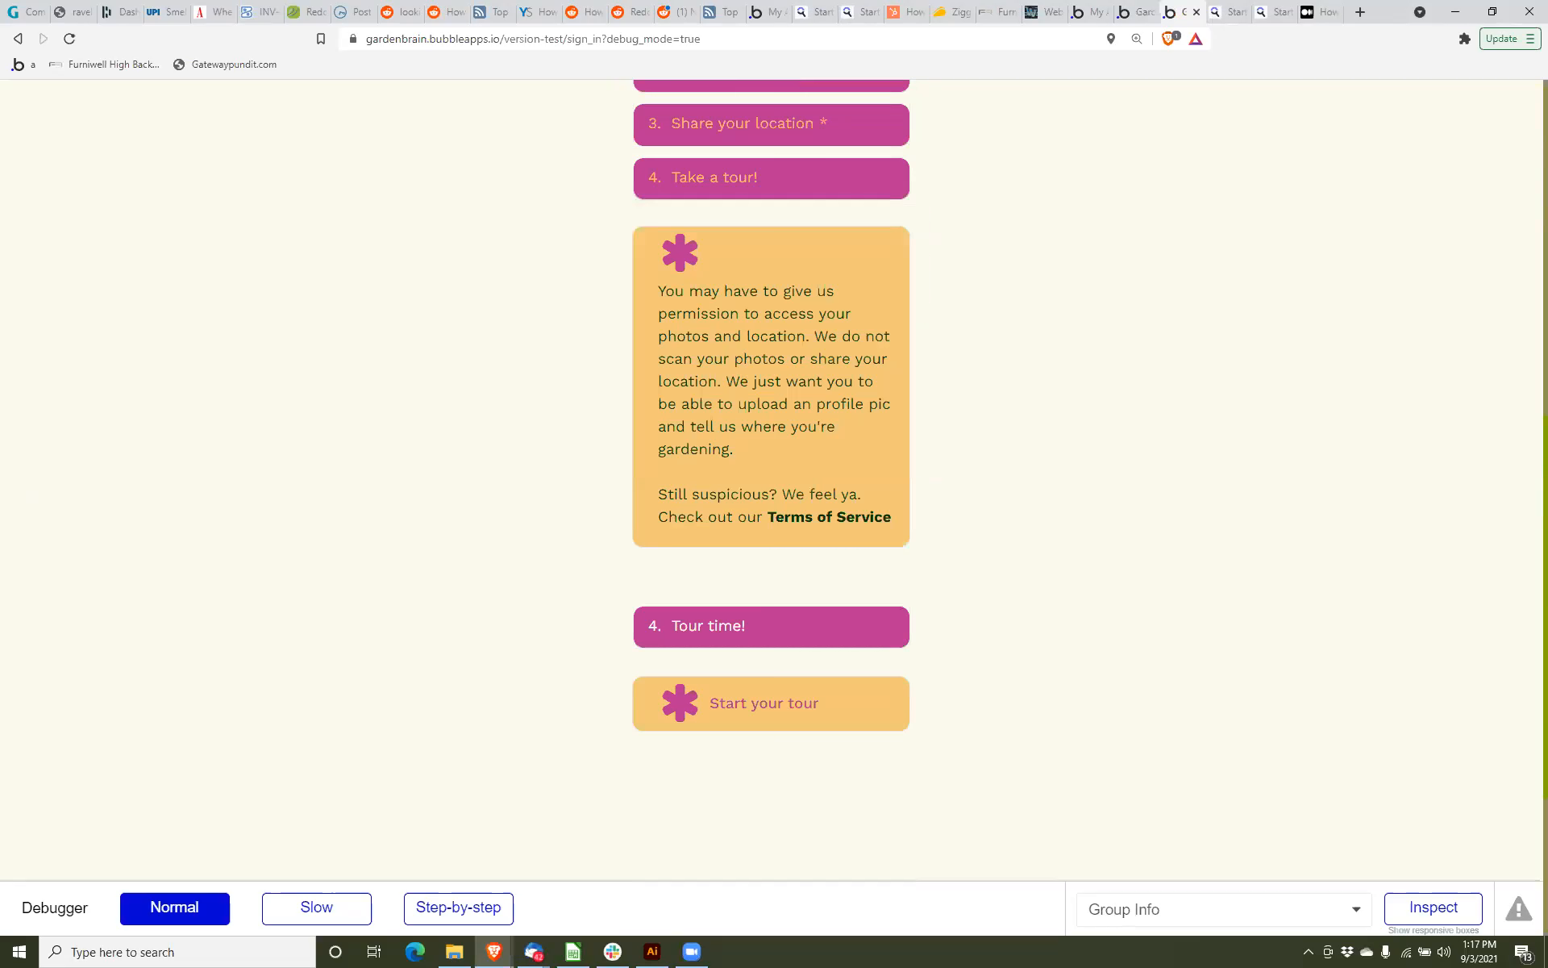
key("Page_Up")
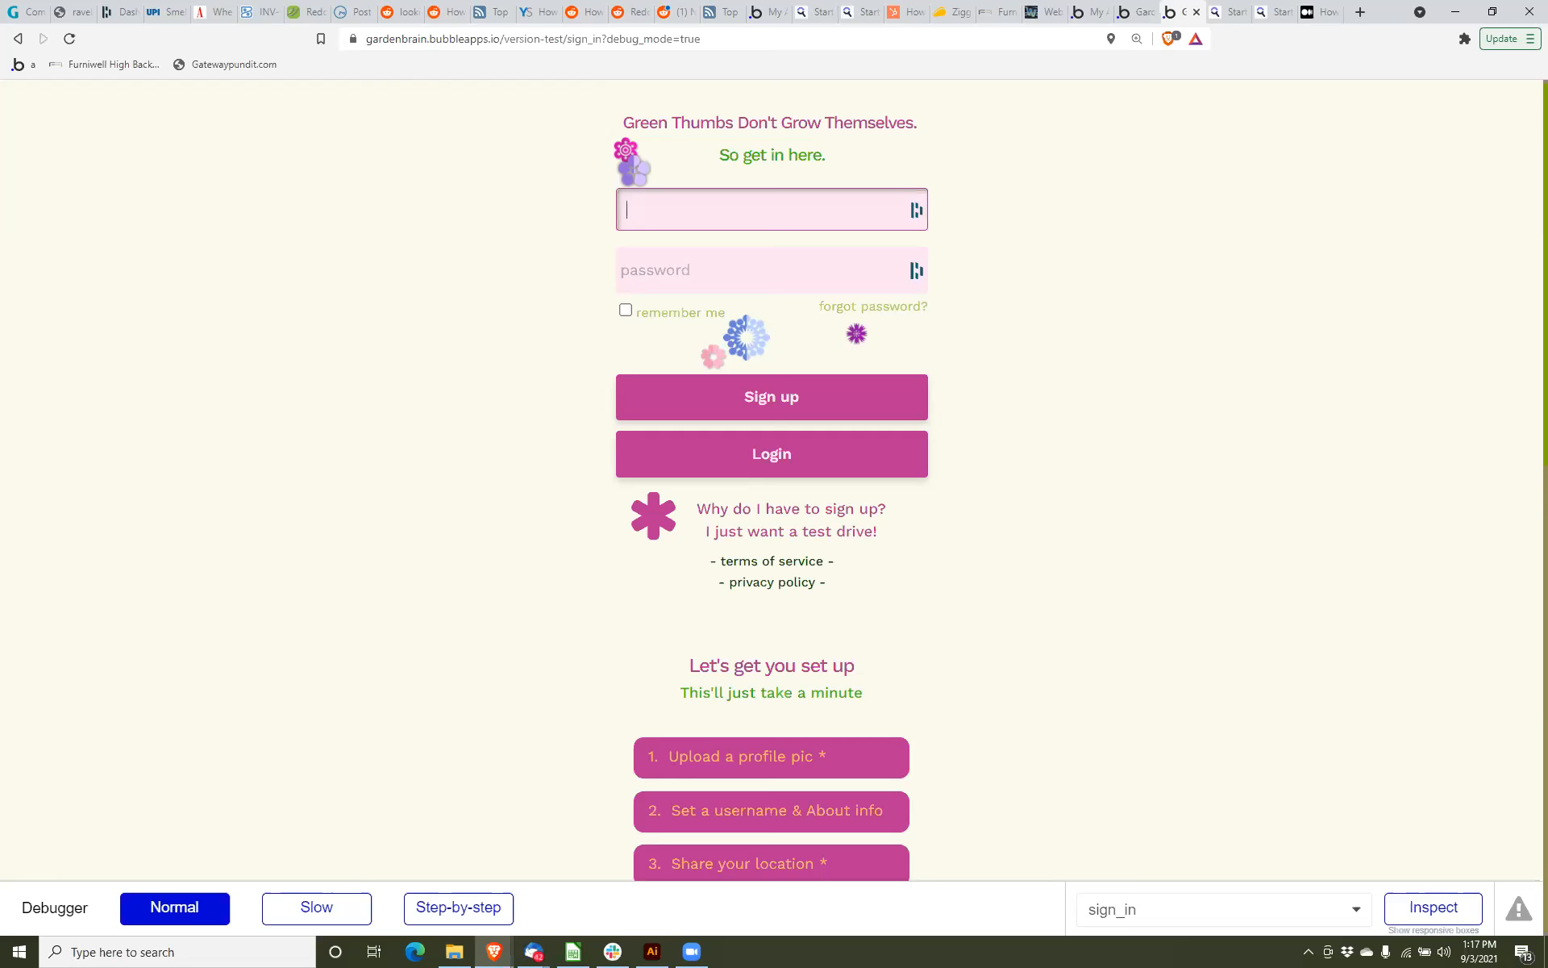
scroll(829, 728, "down", 2)
scroll(803, 324, "up", 2)
Sign up for a new account with a test email address and the account password.
type("elise!")
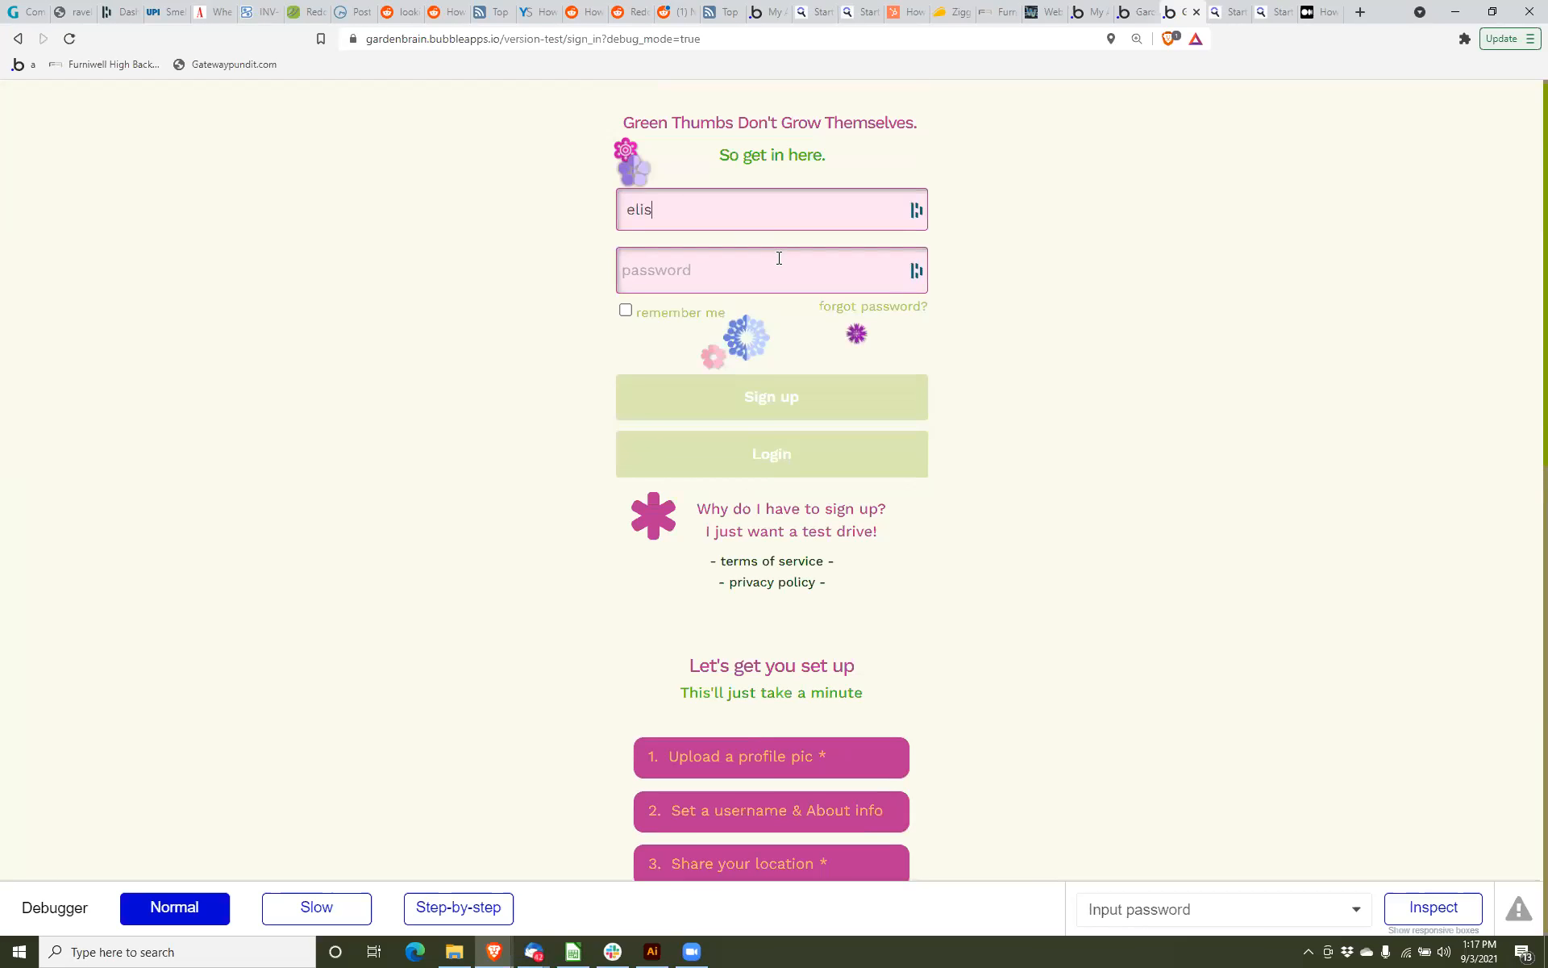
key("BackSpace")
key("BackSpace")
type("#")
key("BackSpace")
type("#")
key("BackSpace")
type("@test.com")
key("Tab")
type("••••••••••")
left_click(776, 397)
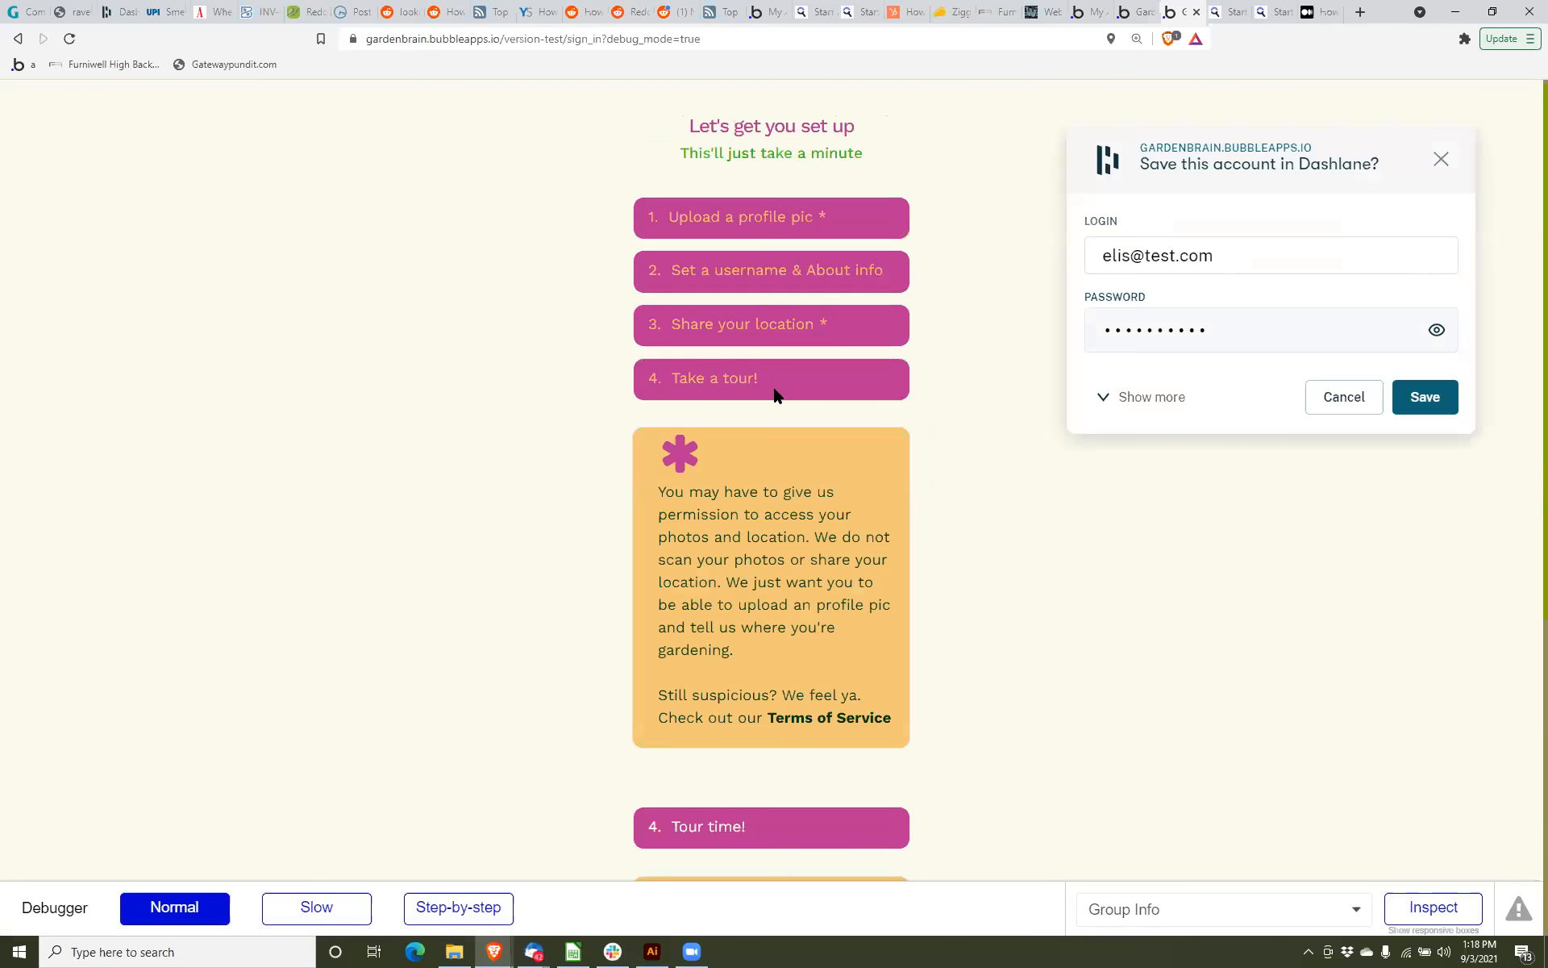
Start the setup at the profile picture step and skip past it and the username step to location sharing.
left_click(809, 230)
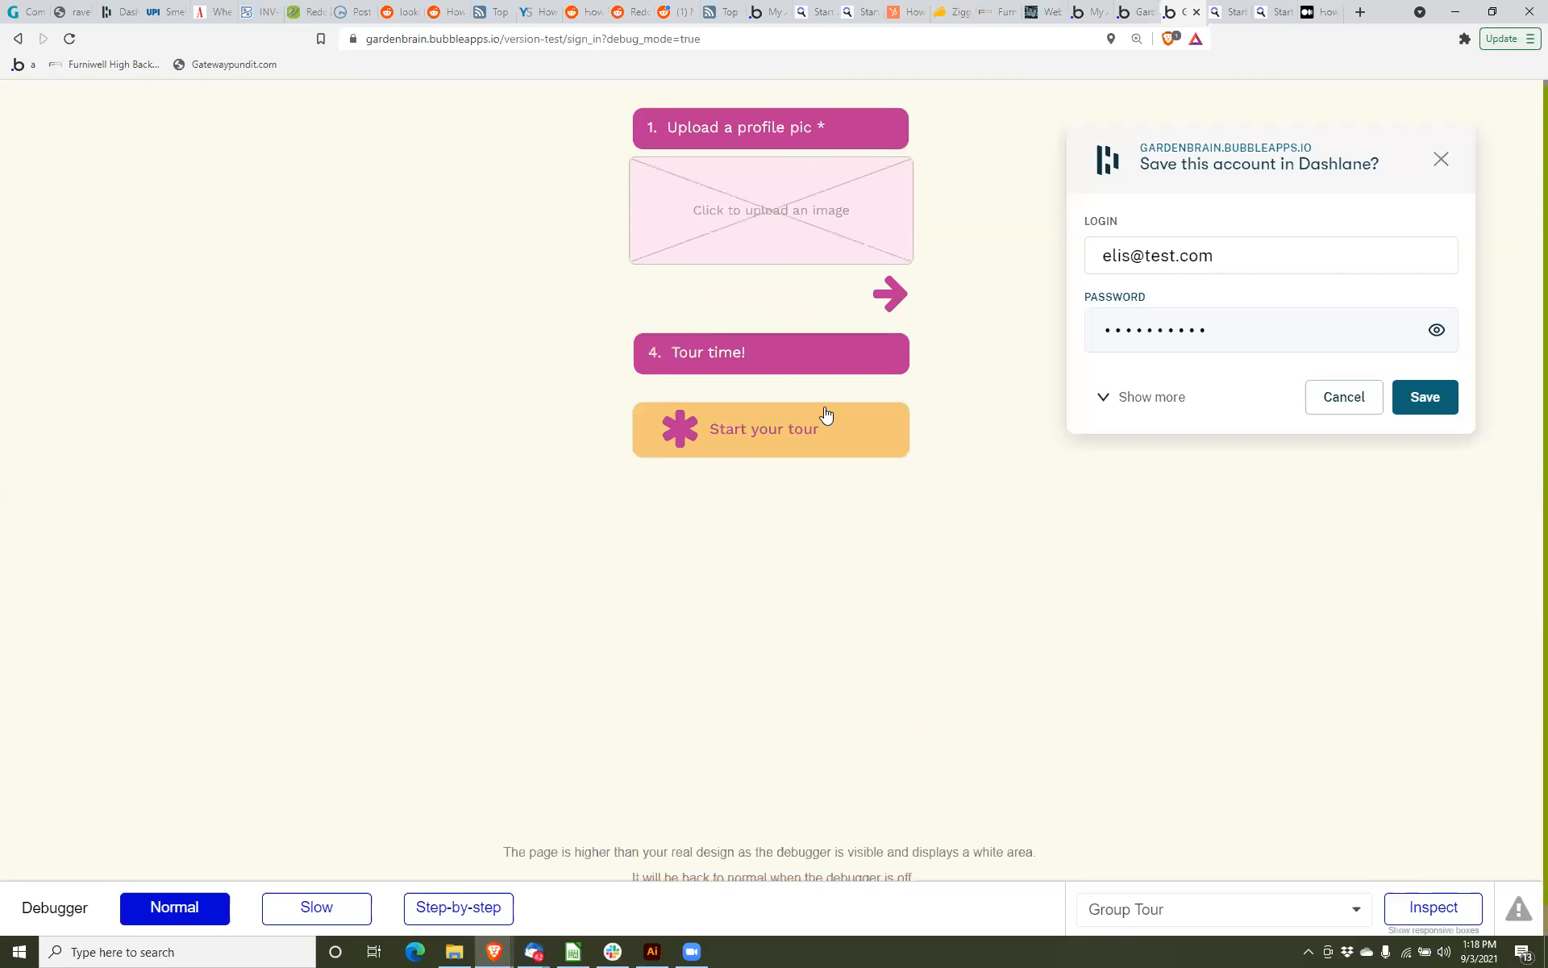
left_click(890, 296)
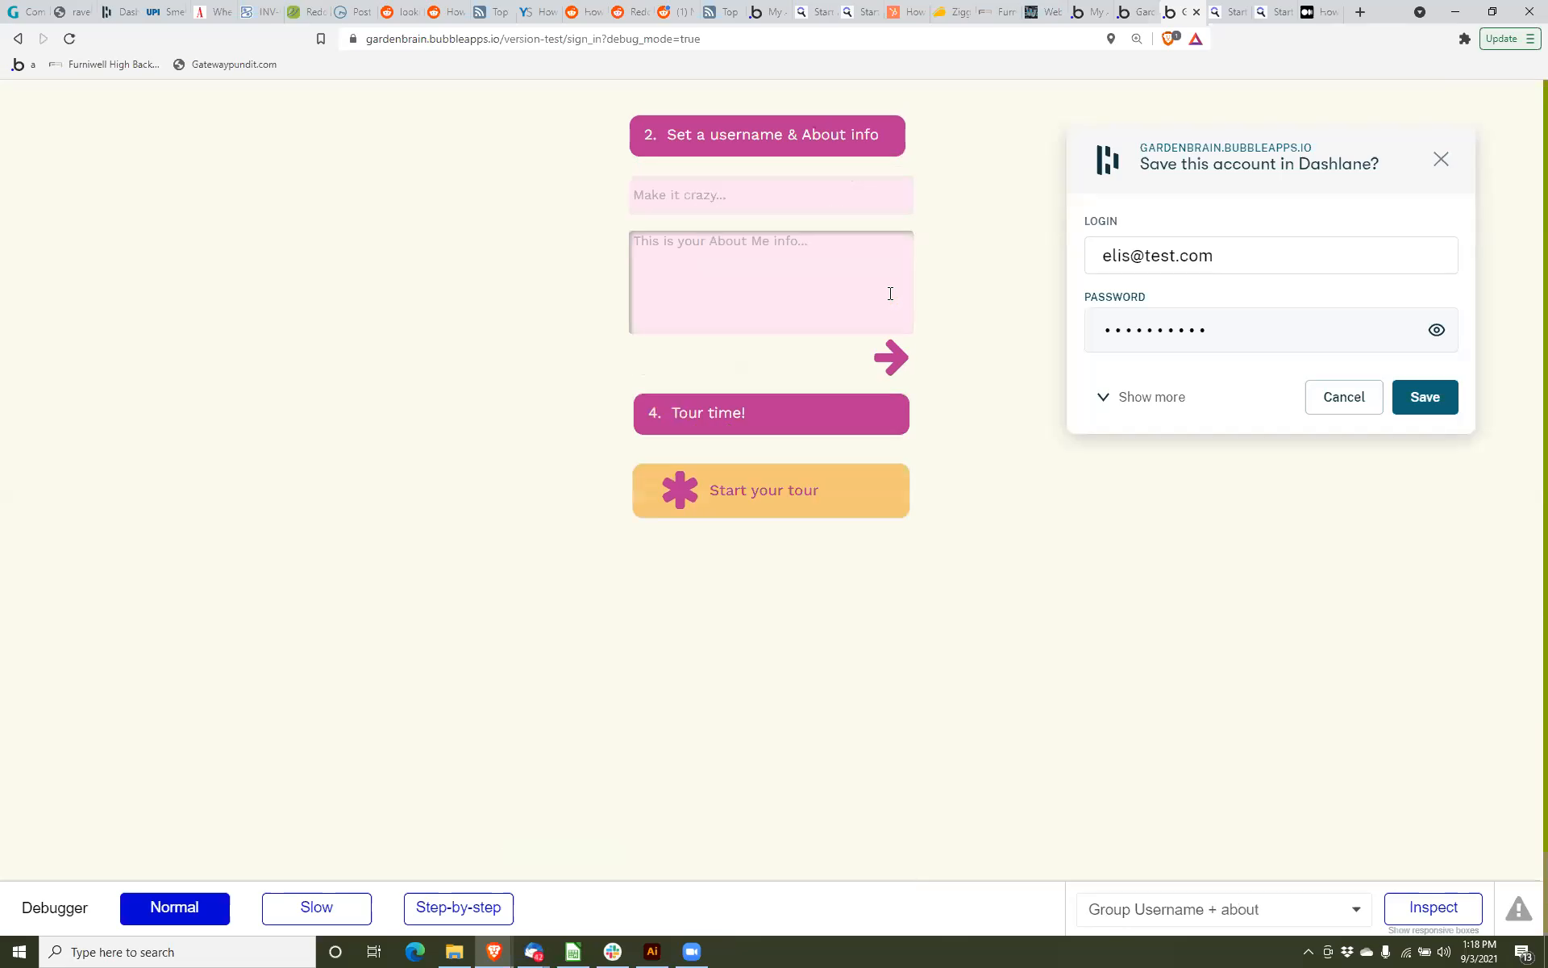
left_click(891, 356)
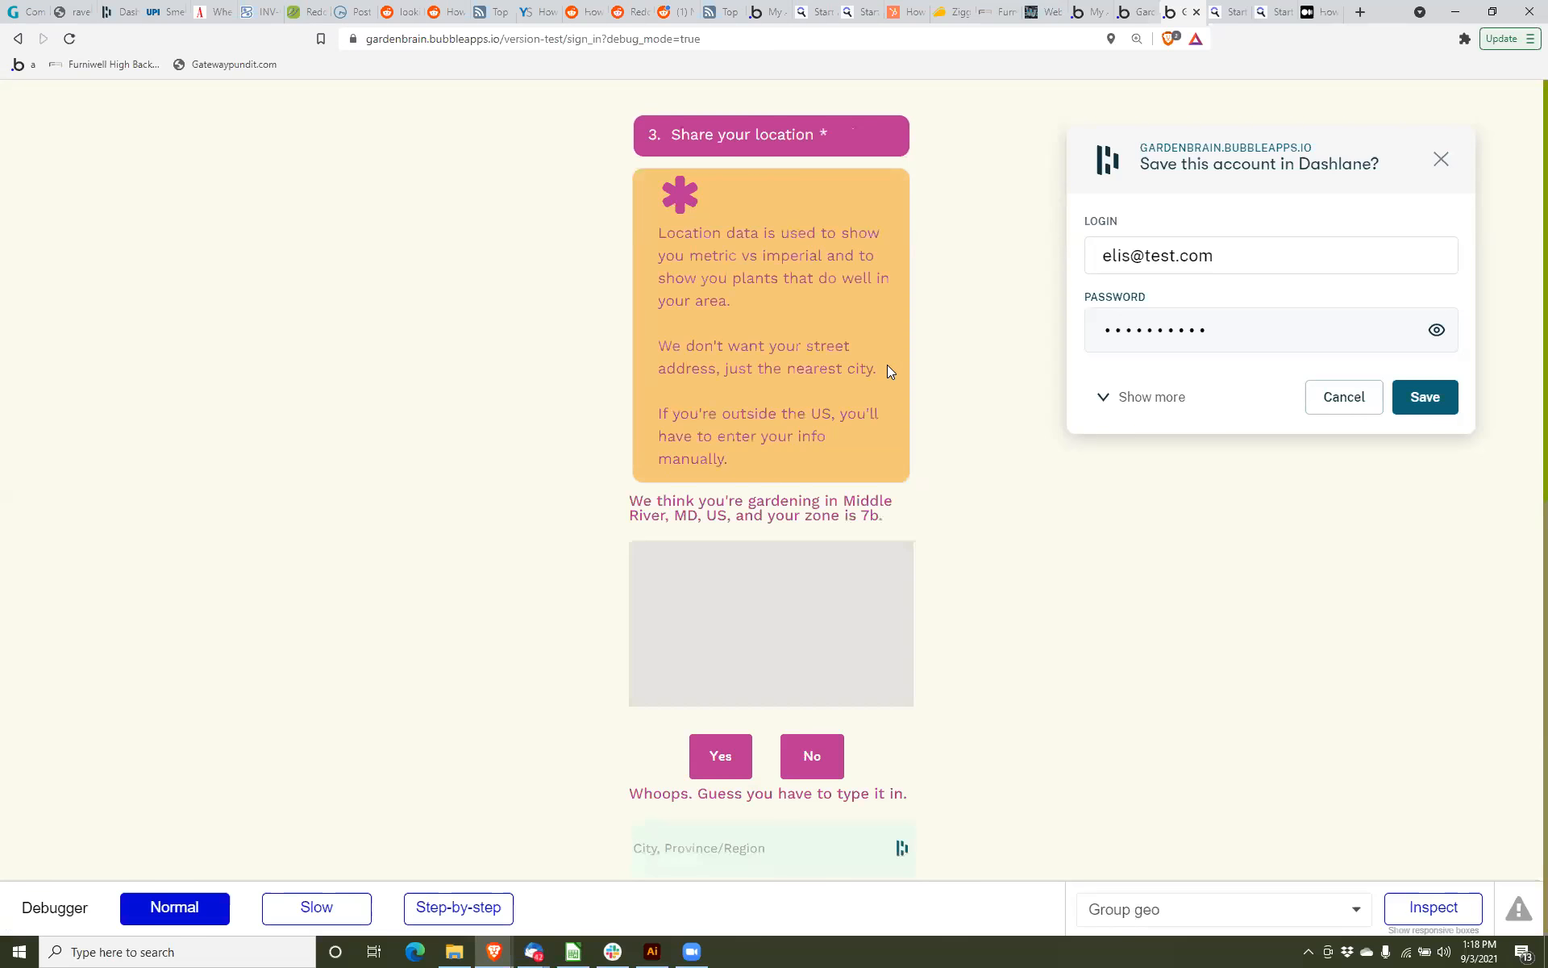
Test the country field's suggestions in the manual location form with "Cana" and the shorter "Ca".
scroll(878, 428, "down", 6)
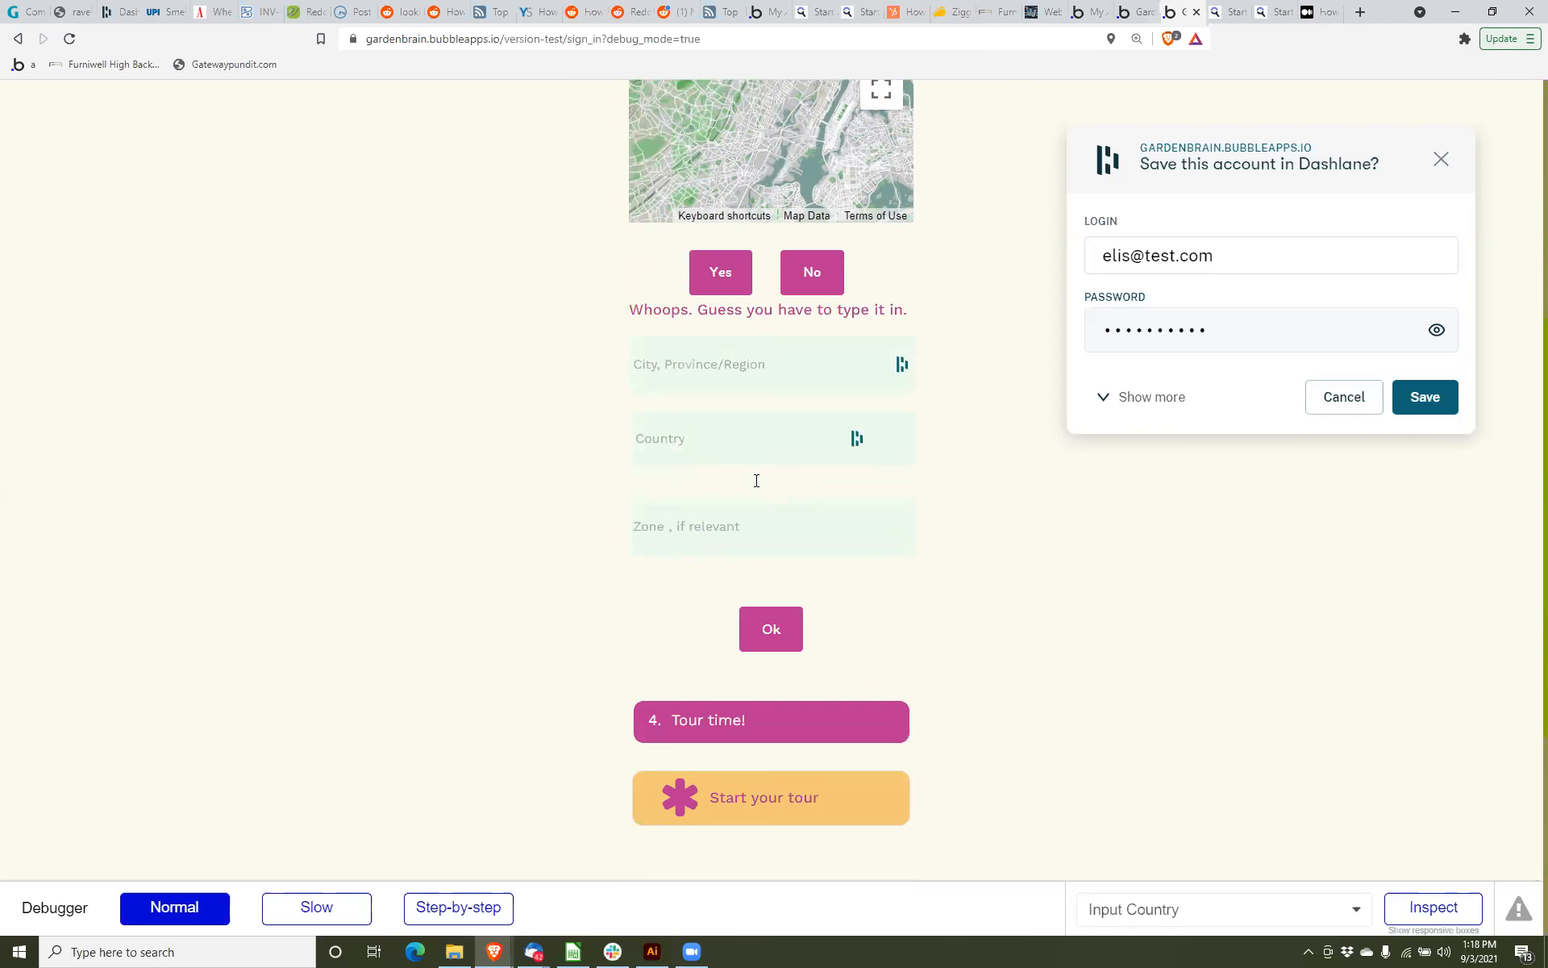
left_click(727, 454)
type("C")
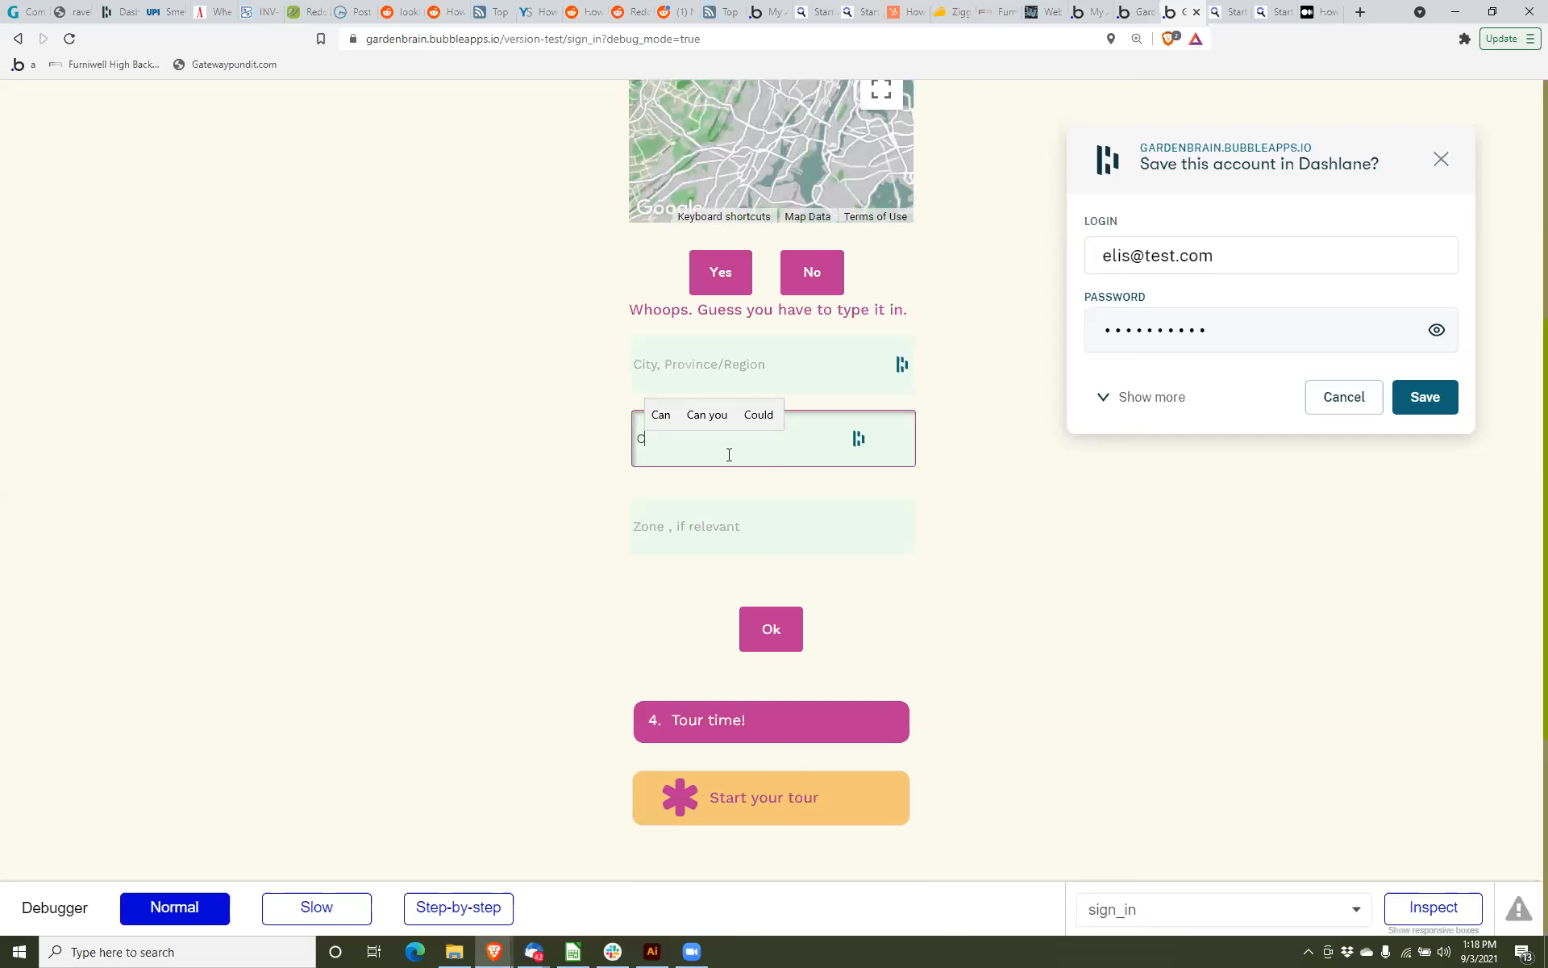
type("ana")
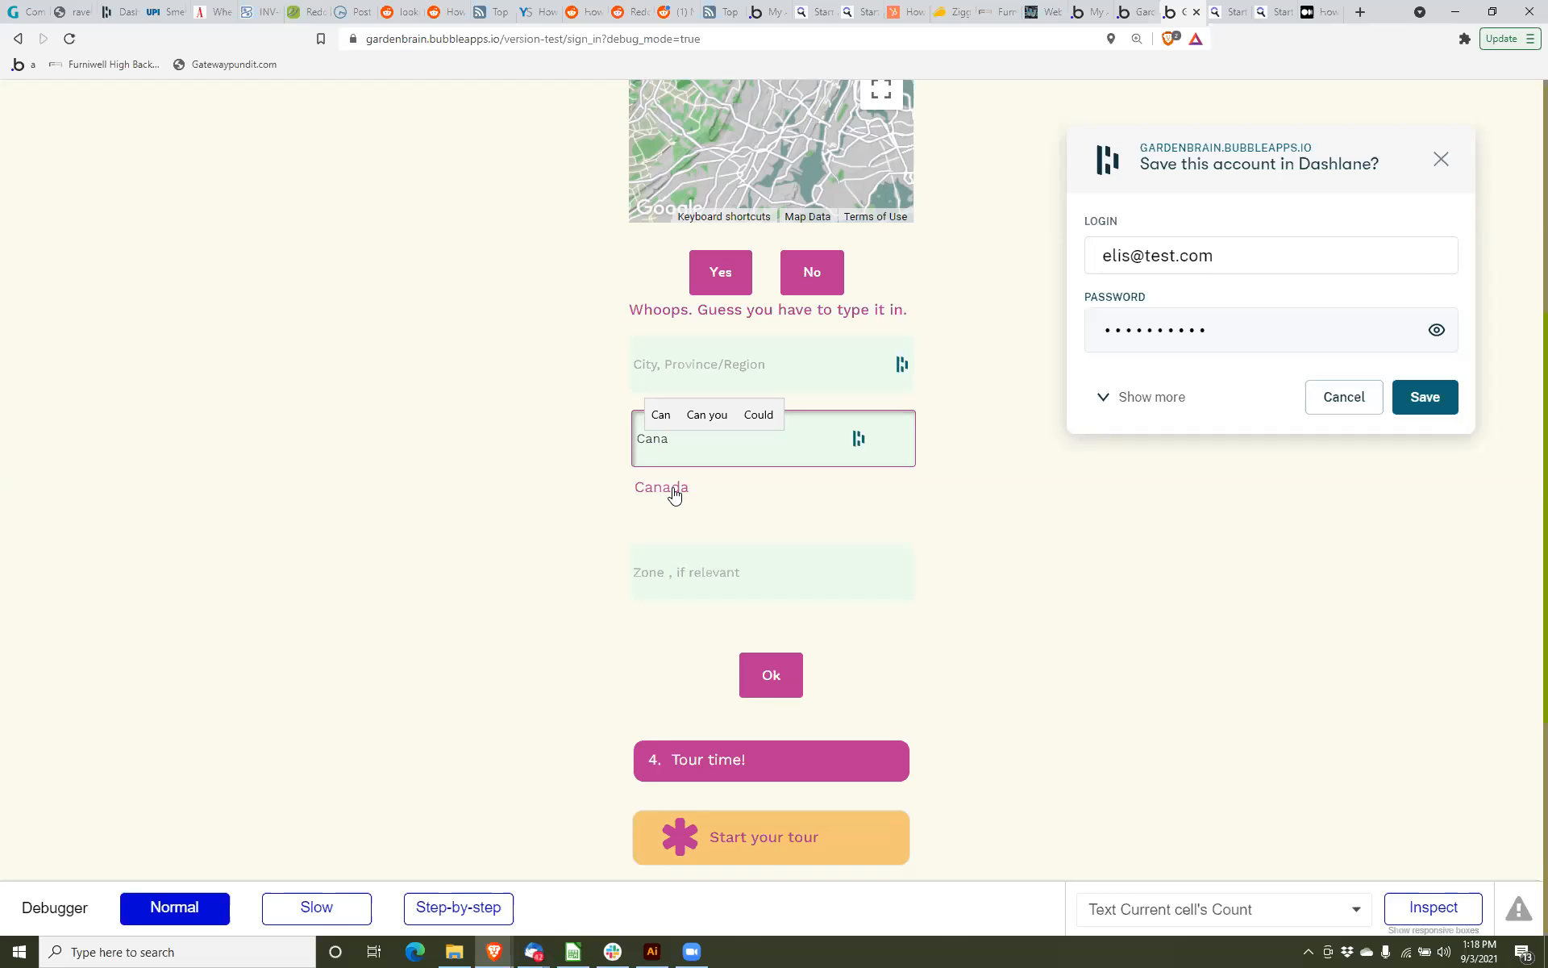
key("BackSpace")
key("BackSpace")
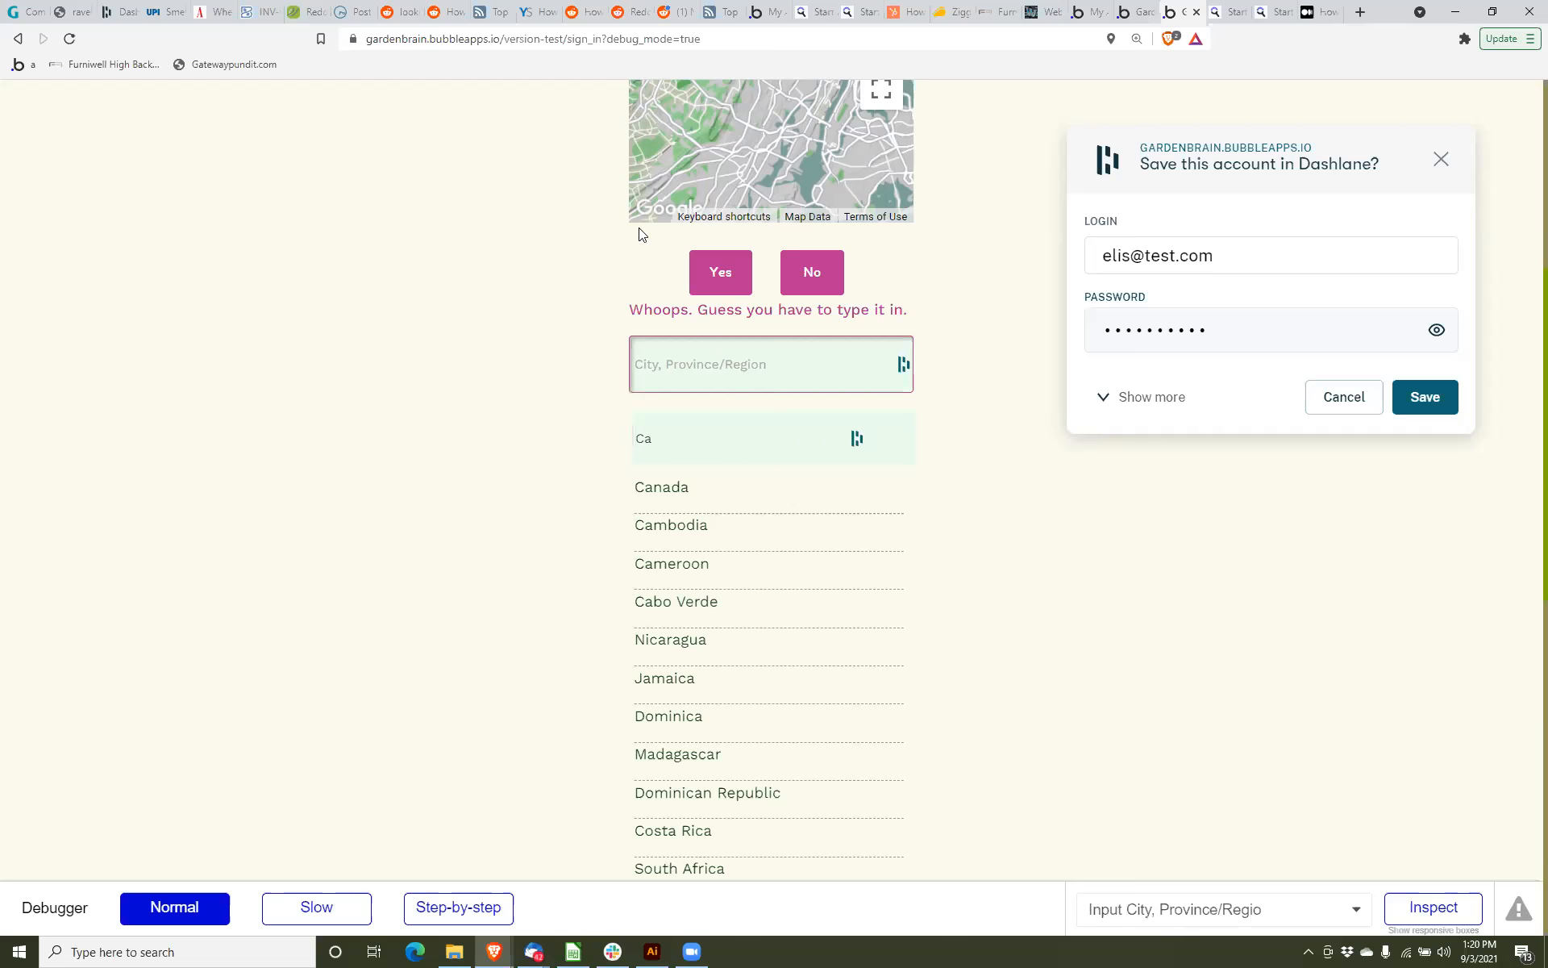
left_click(695, 368)
left_click(572, 376)
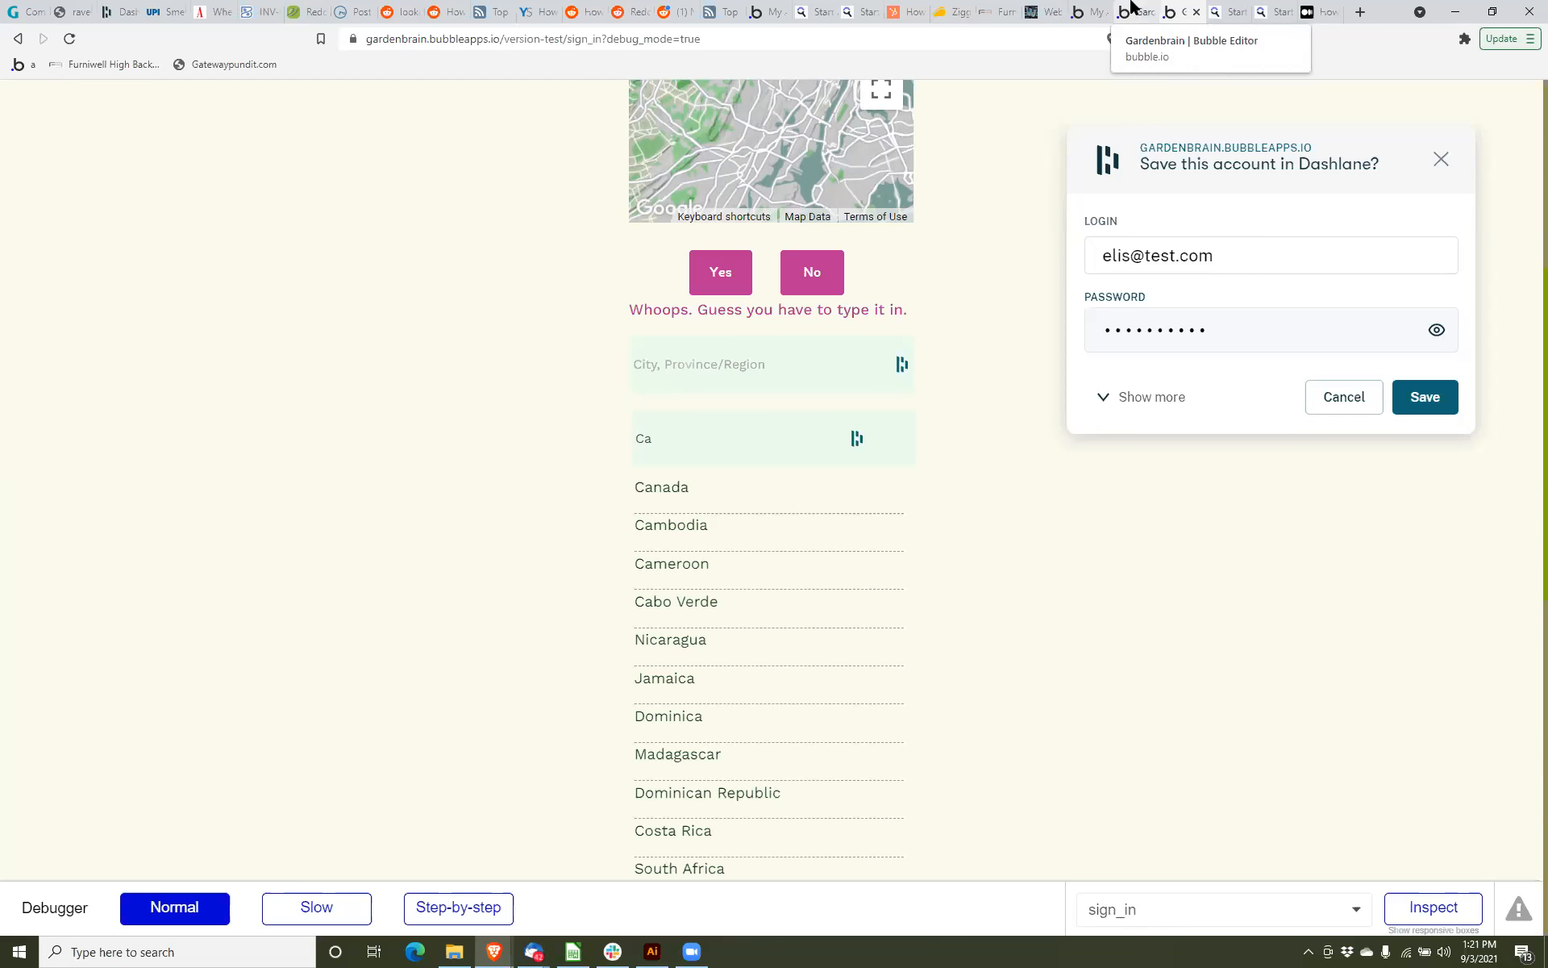
Switch to the Bubble editor, reveal Group geo on the sign_in page and expand its child elements.
left_click(1131, 7)
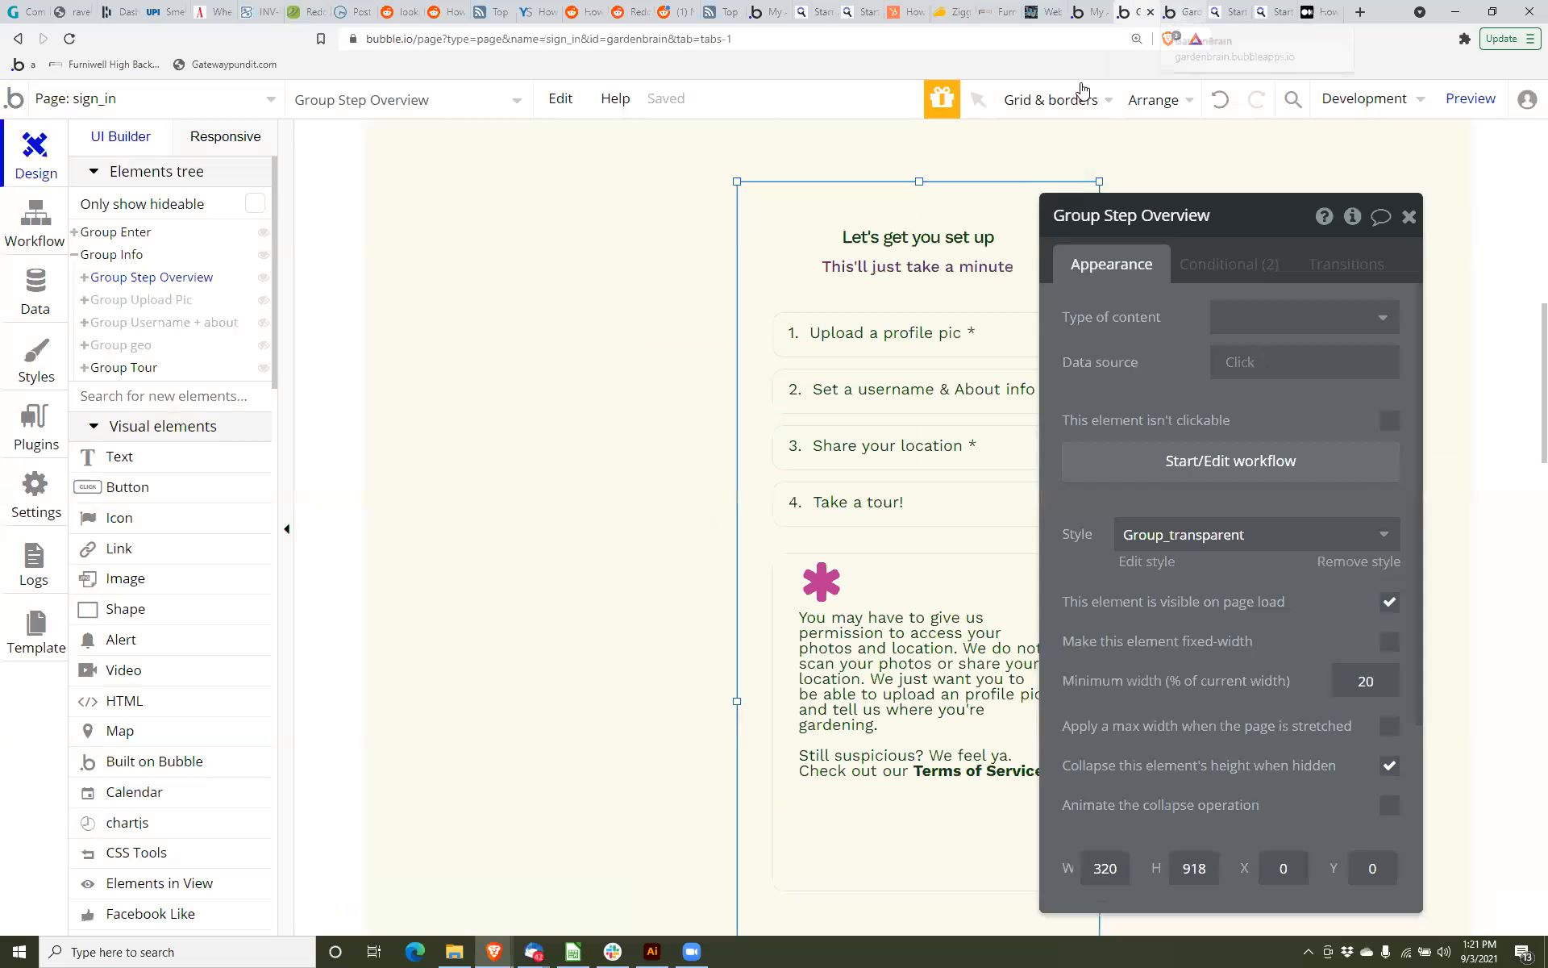
scroll(919, 516, "down", 9)
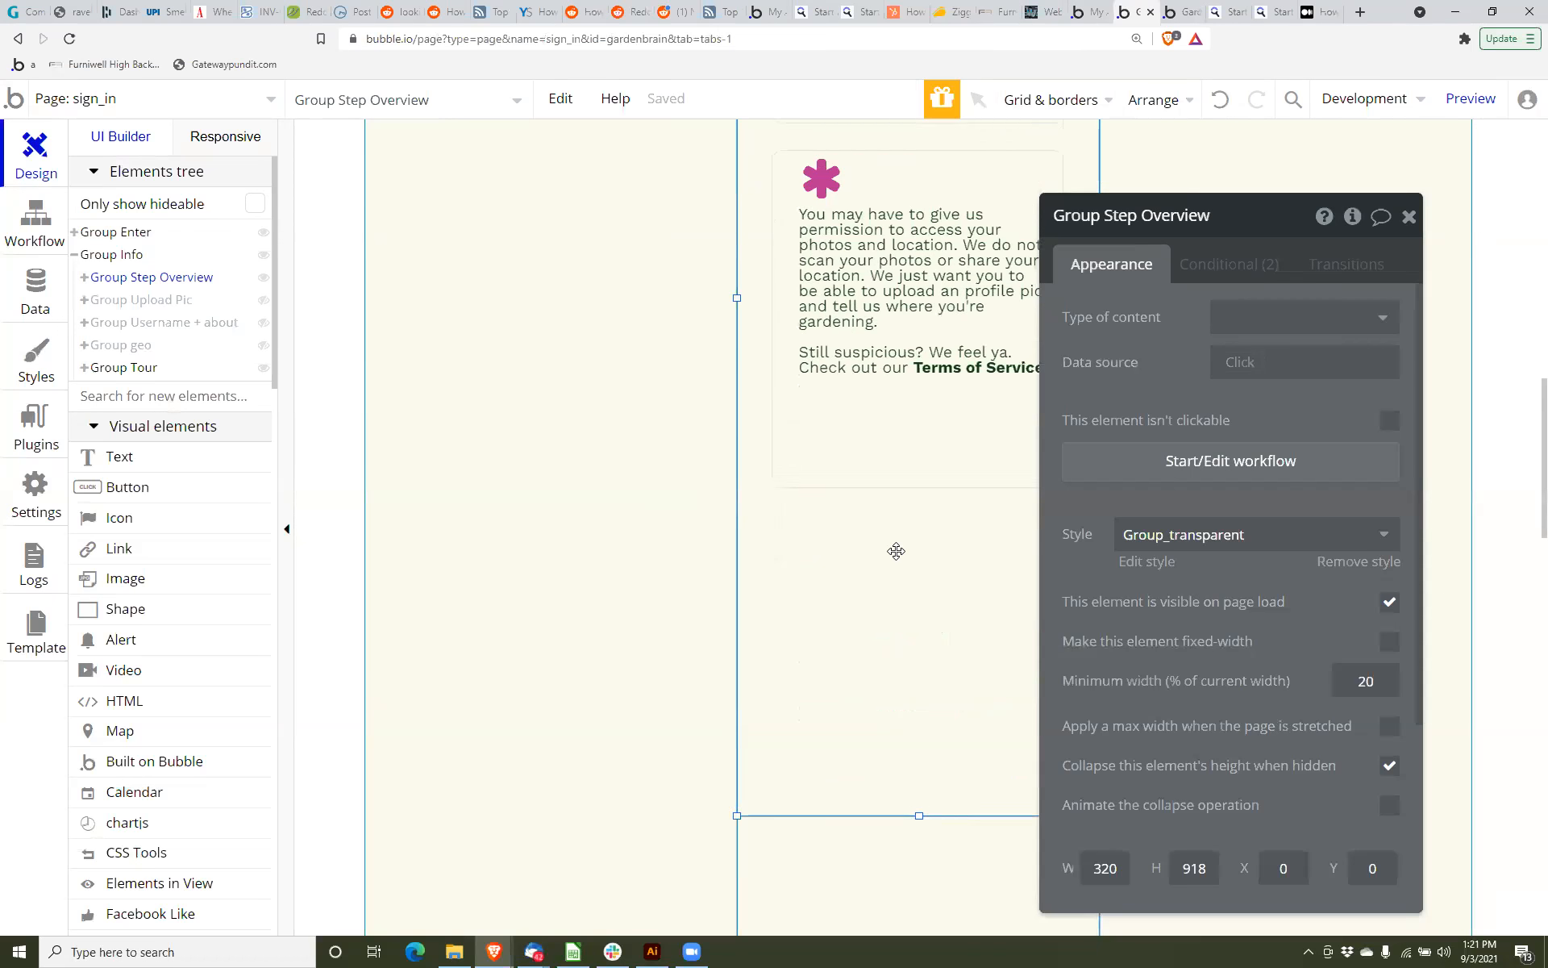
scroll(896, 551, "down", 2)
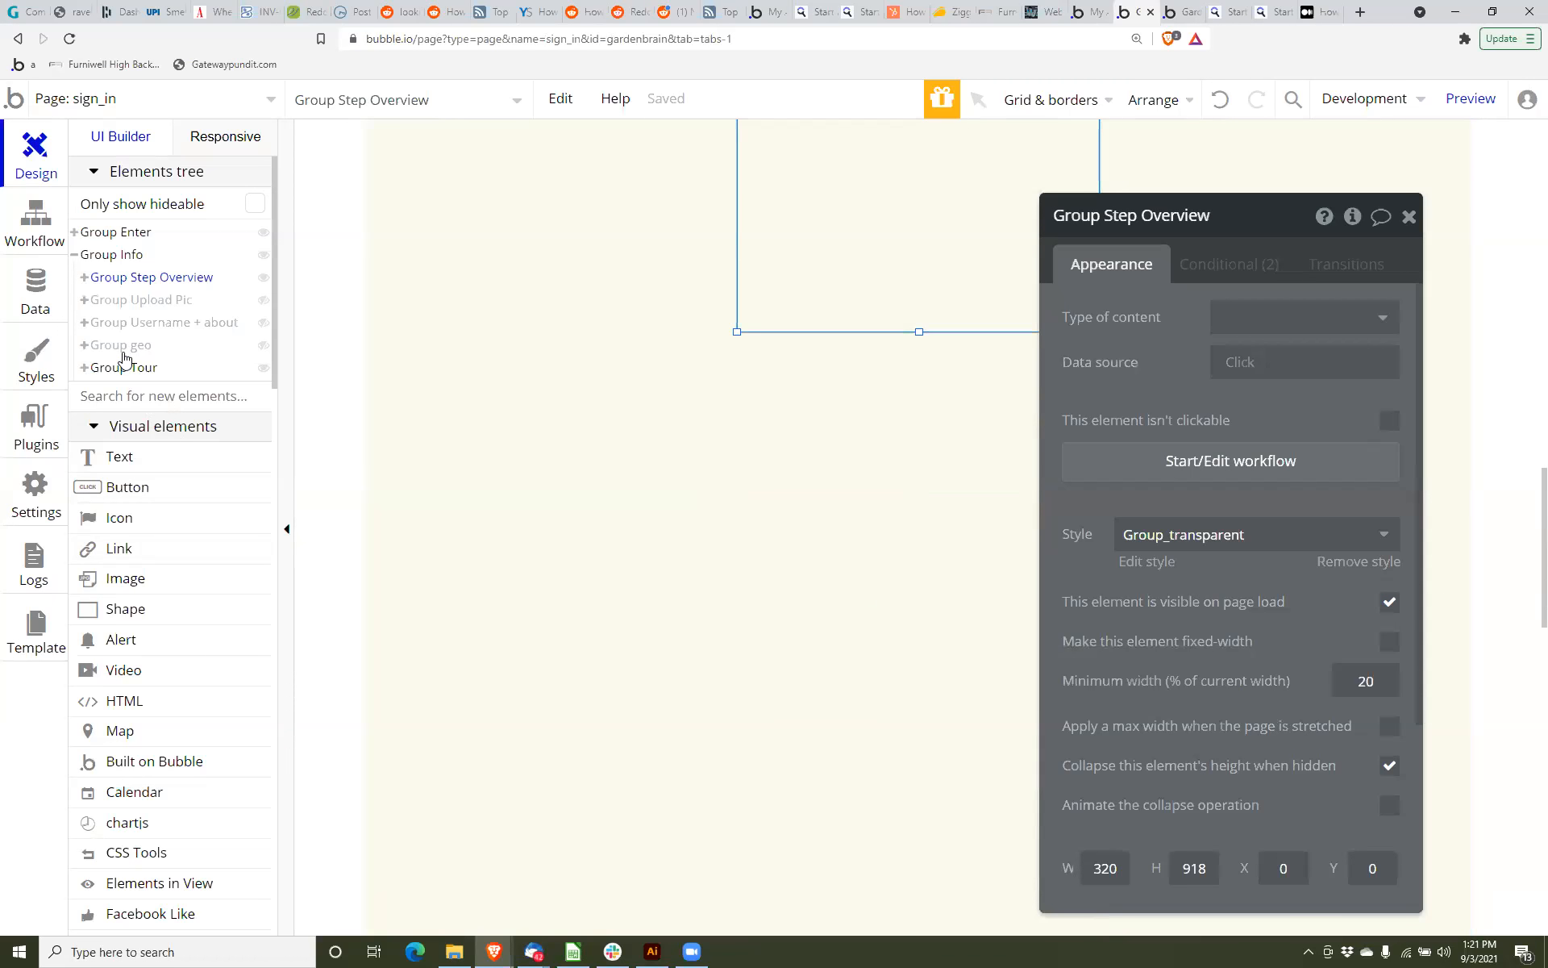
left_click(86, 346)
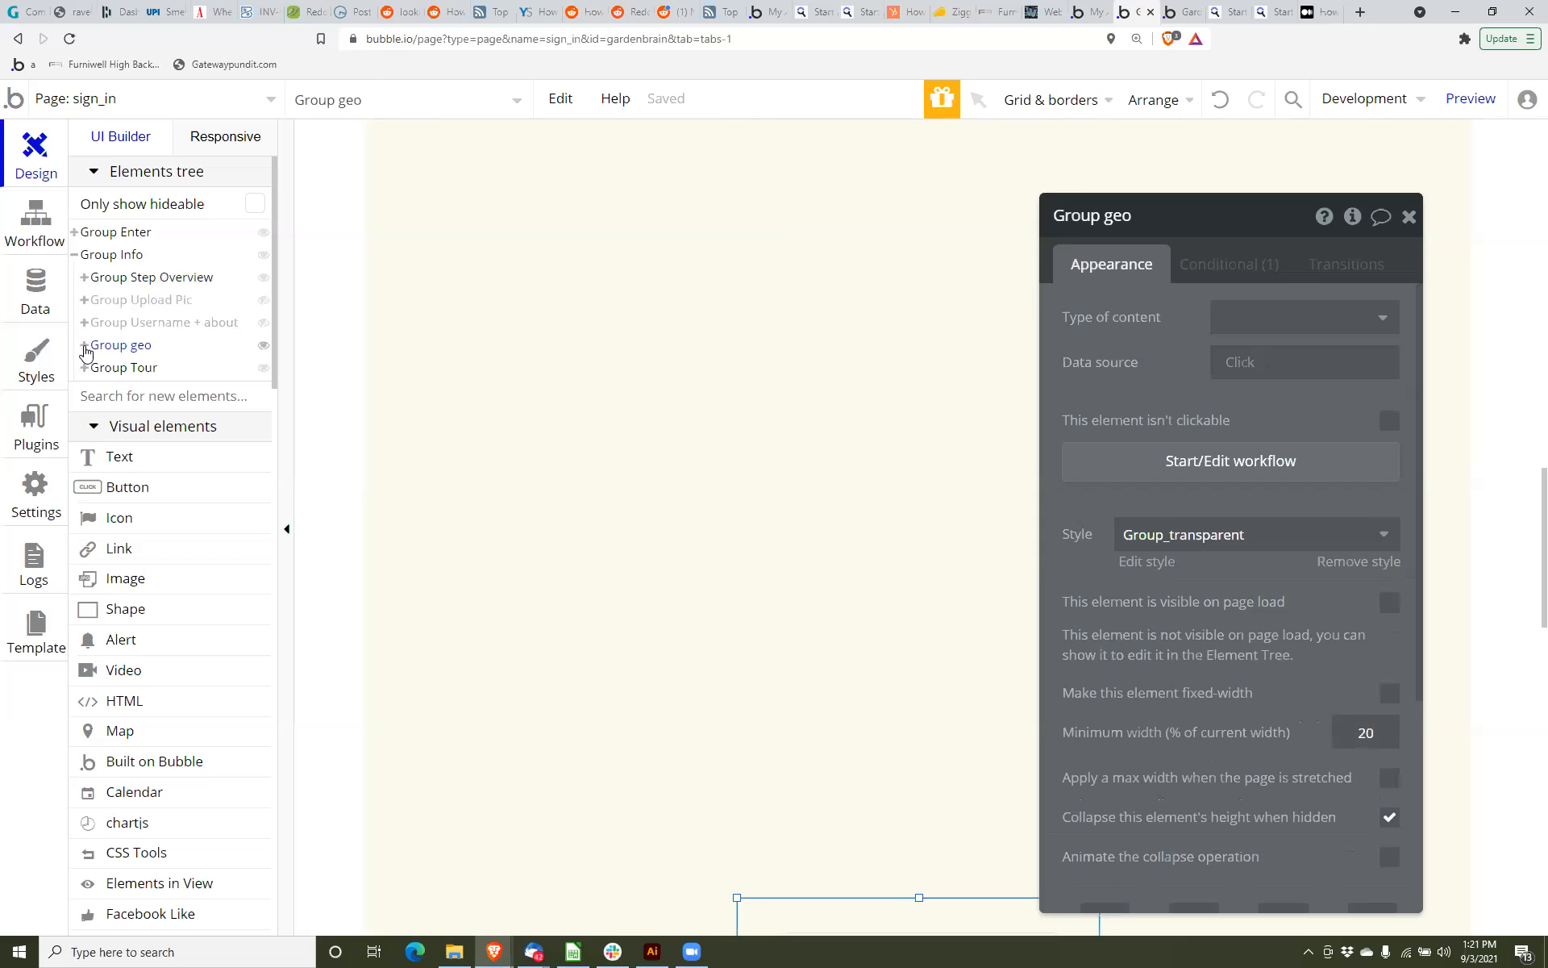
left_click(85, 346)
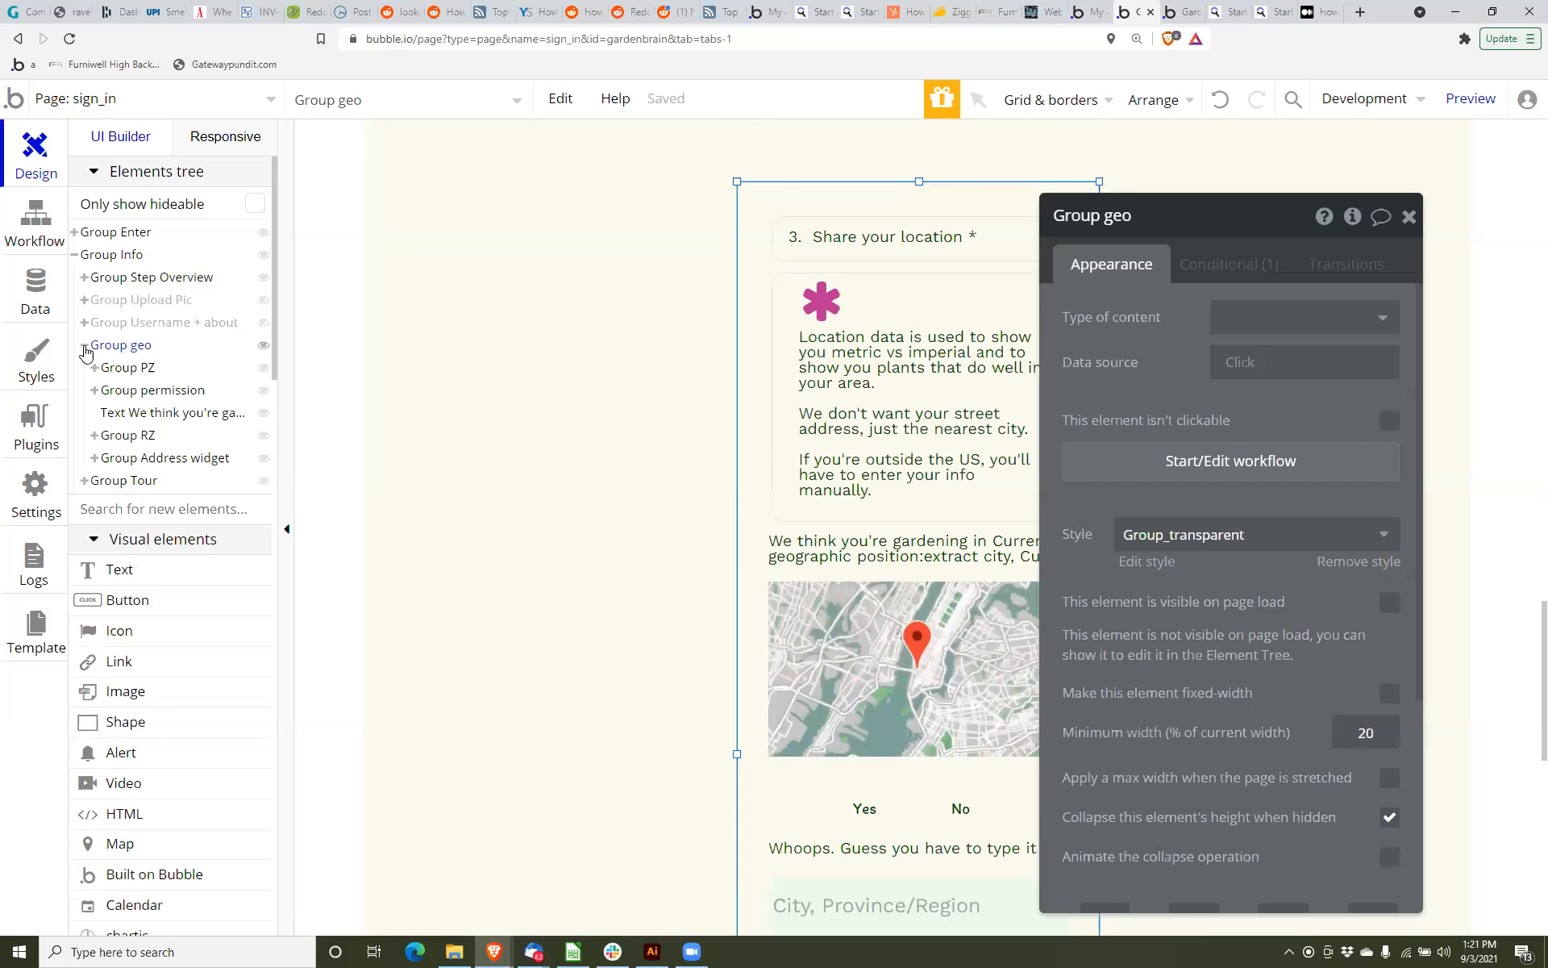
Draw a Dropdown element between the Zone input and the Ok button in the manual location form.
scroll(85, 393, "down", 12)
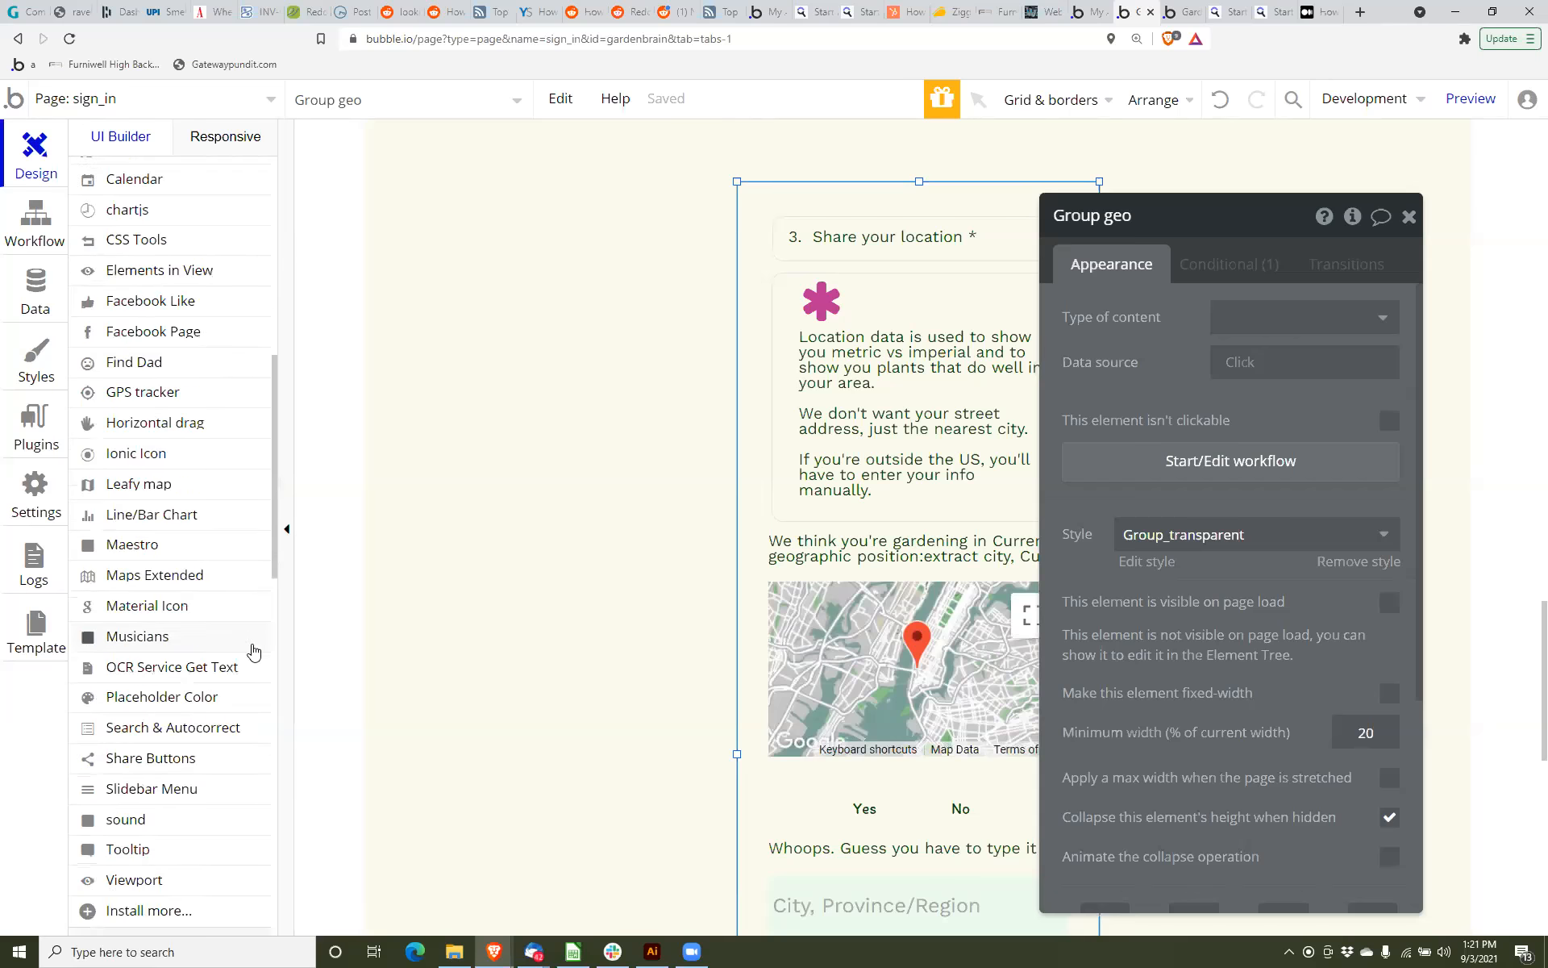
scroll(238, 663, "down", 5)
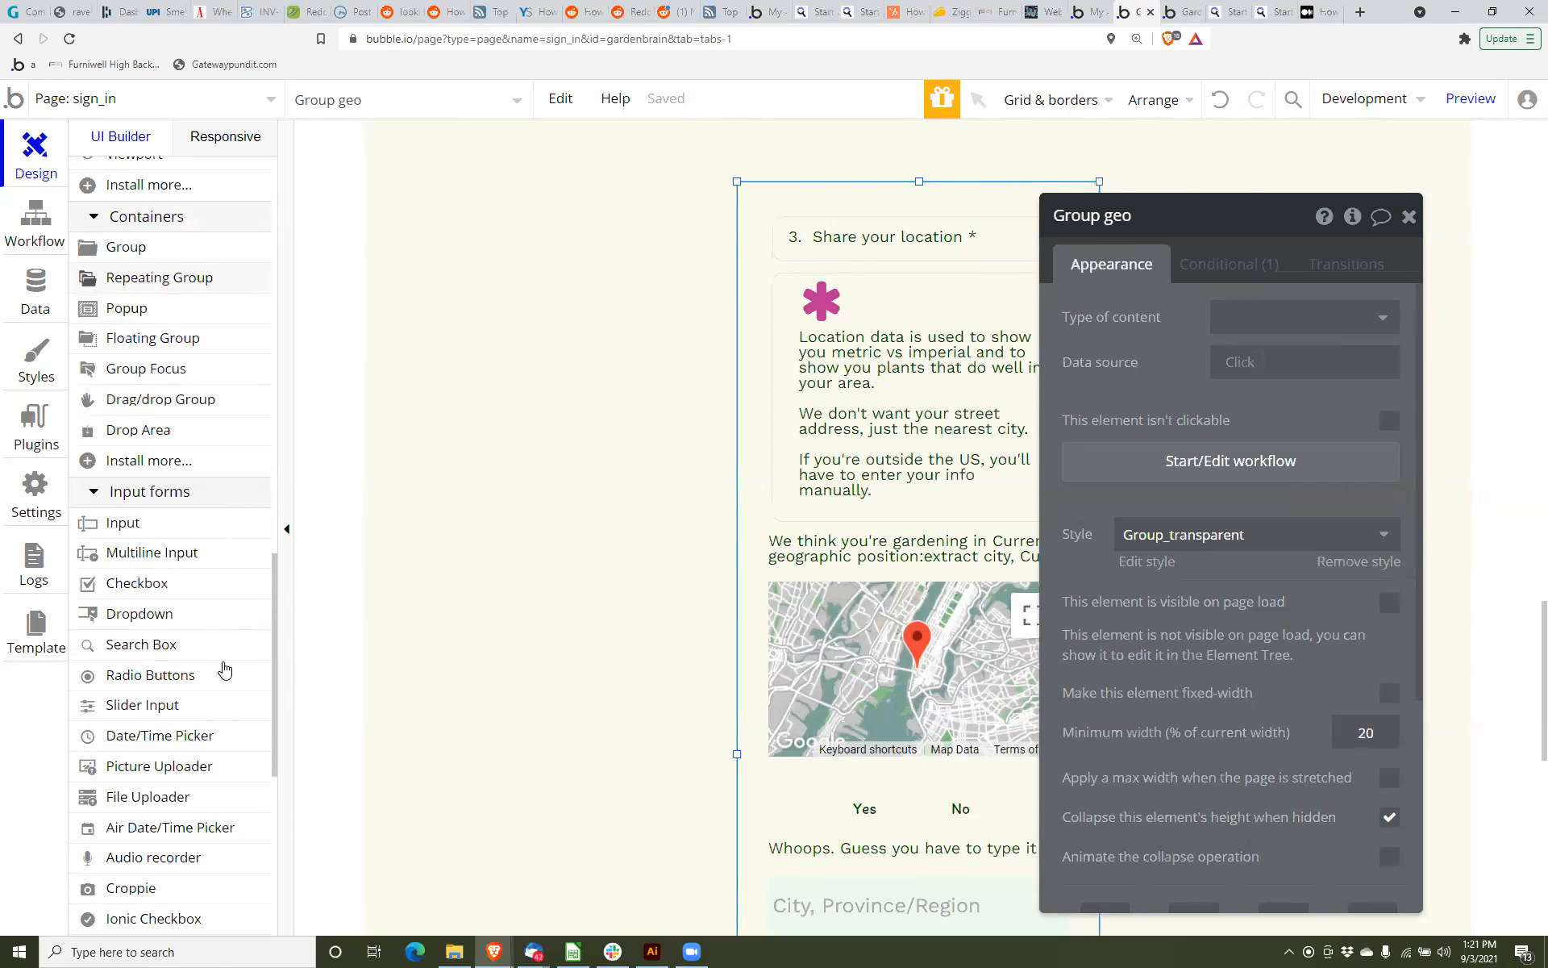
left_click(181, 625)
scroll(664, 636, "down", 5)
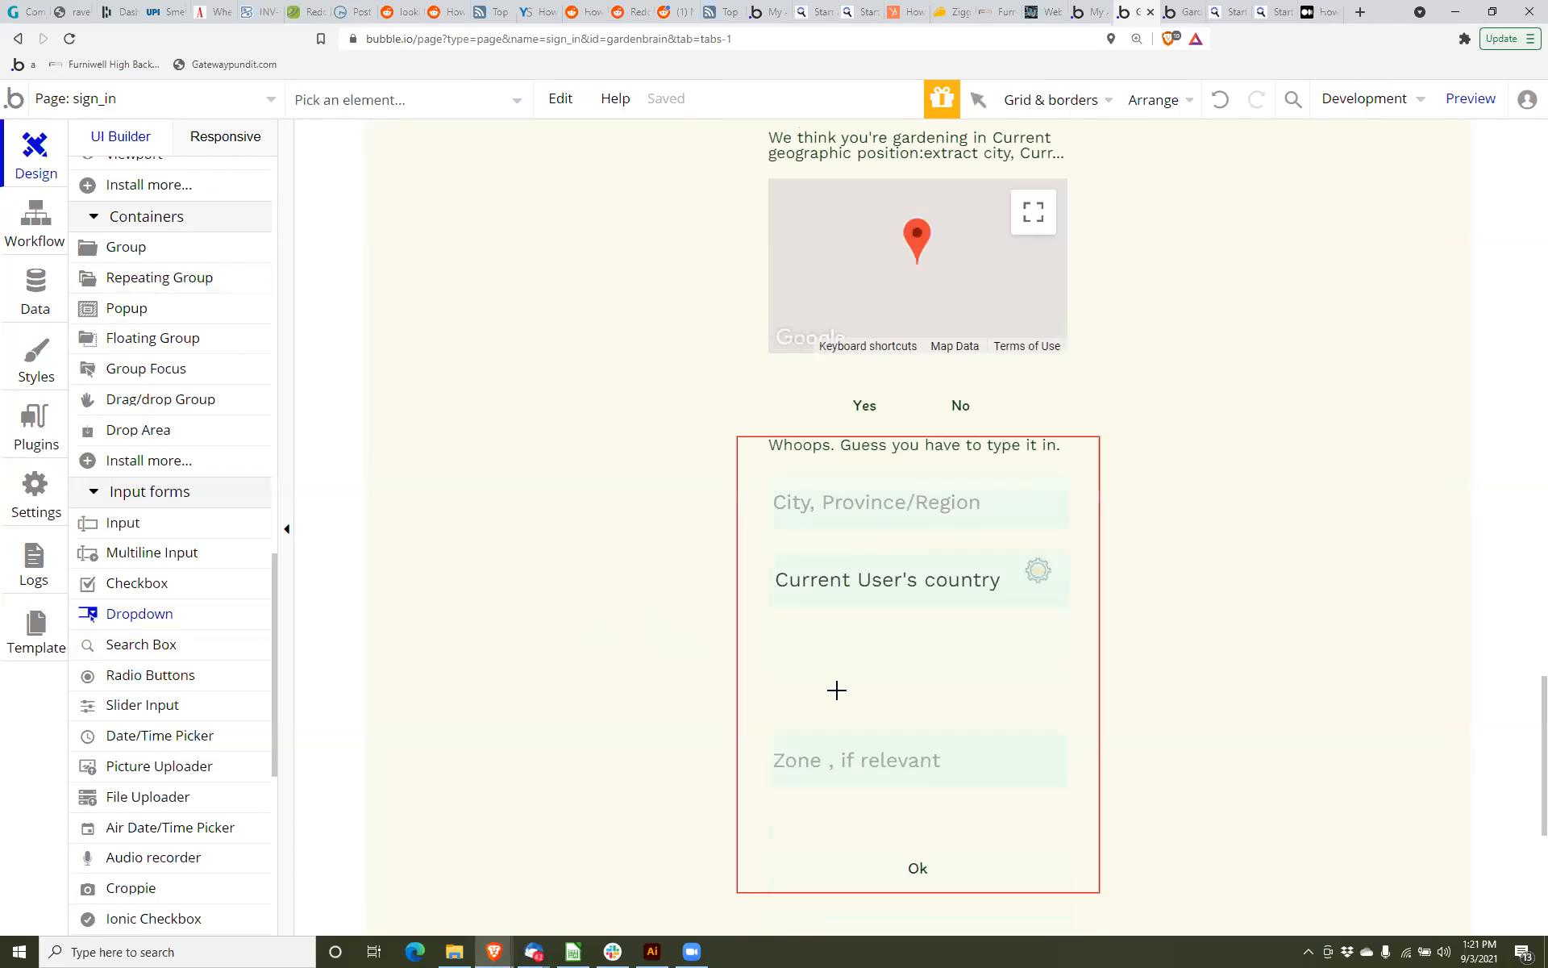
scroll(801, 660, "down", 2)
left_click_drag(781, 654, 1056, 683)
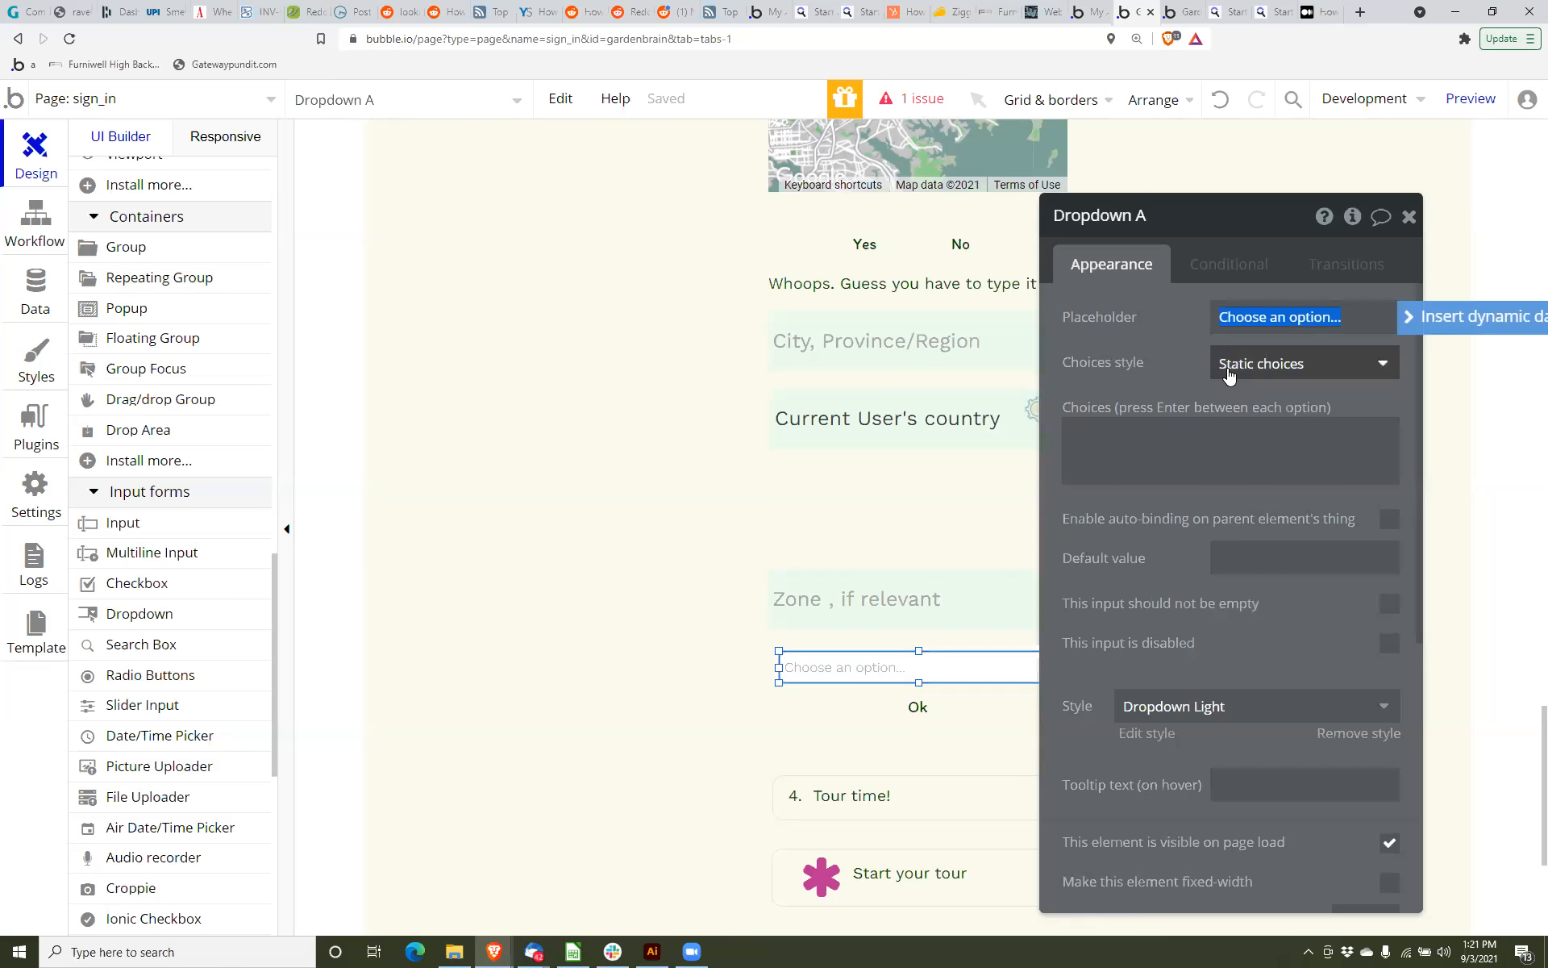
Set the new dropdown to Dynamic choices with Countries as the type of choices.
left_click(1229, 373)
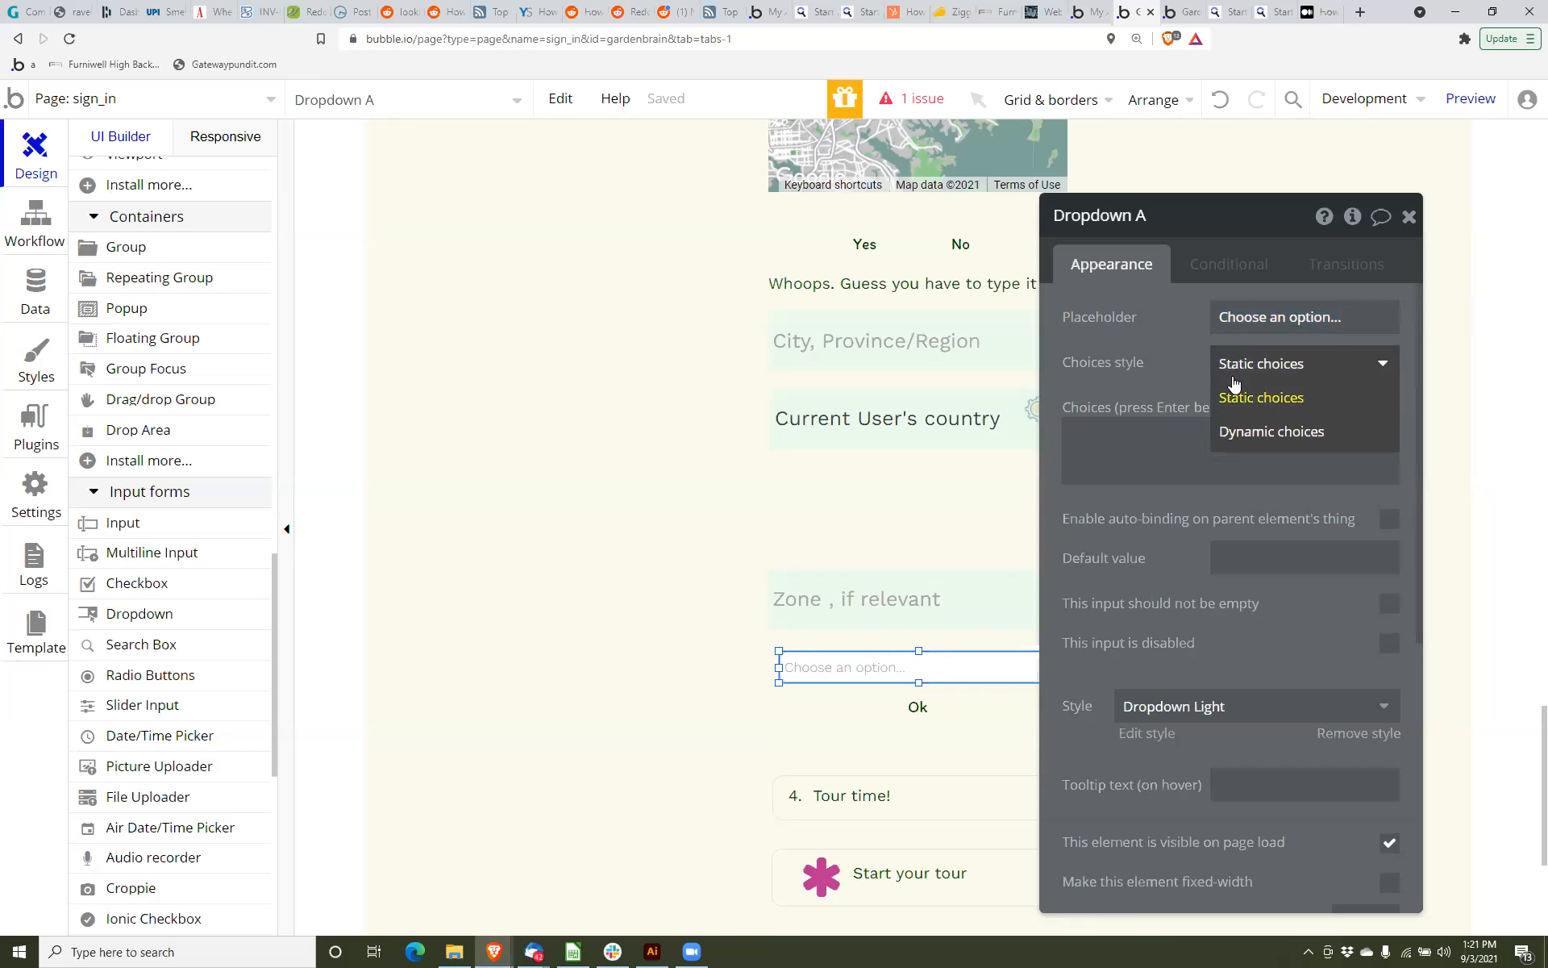
left_click(1216, 433)
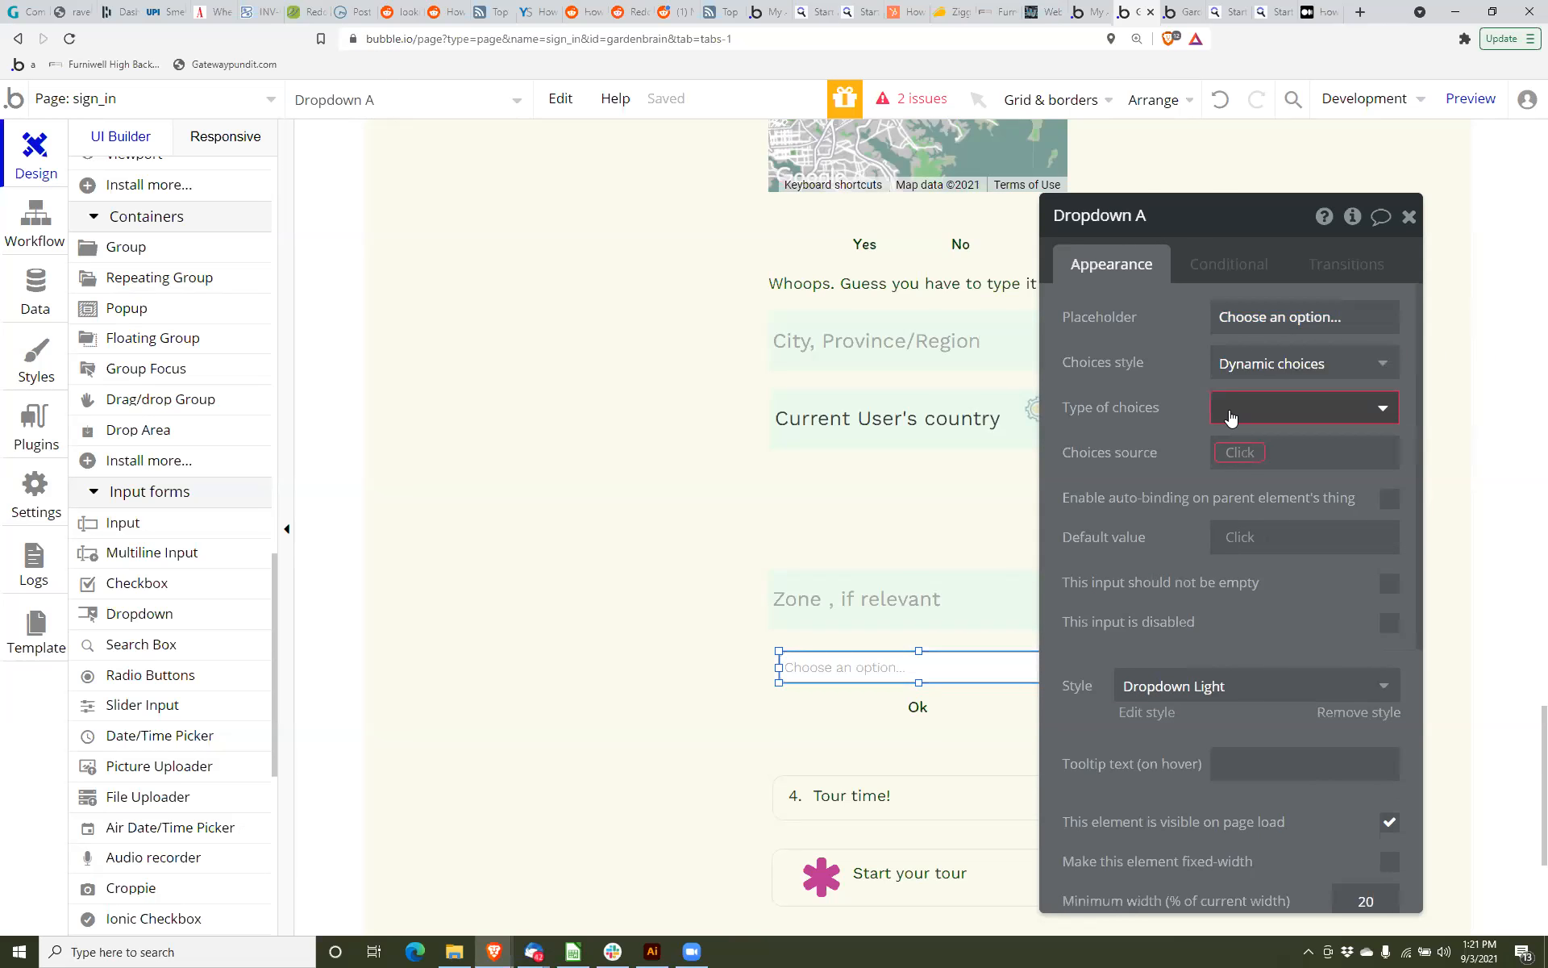
left_click(1230, 415)
type("c")
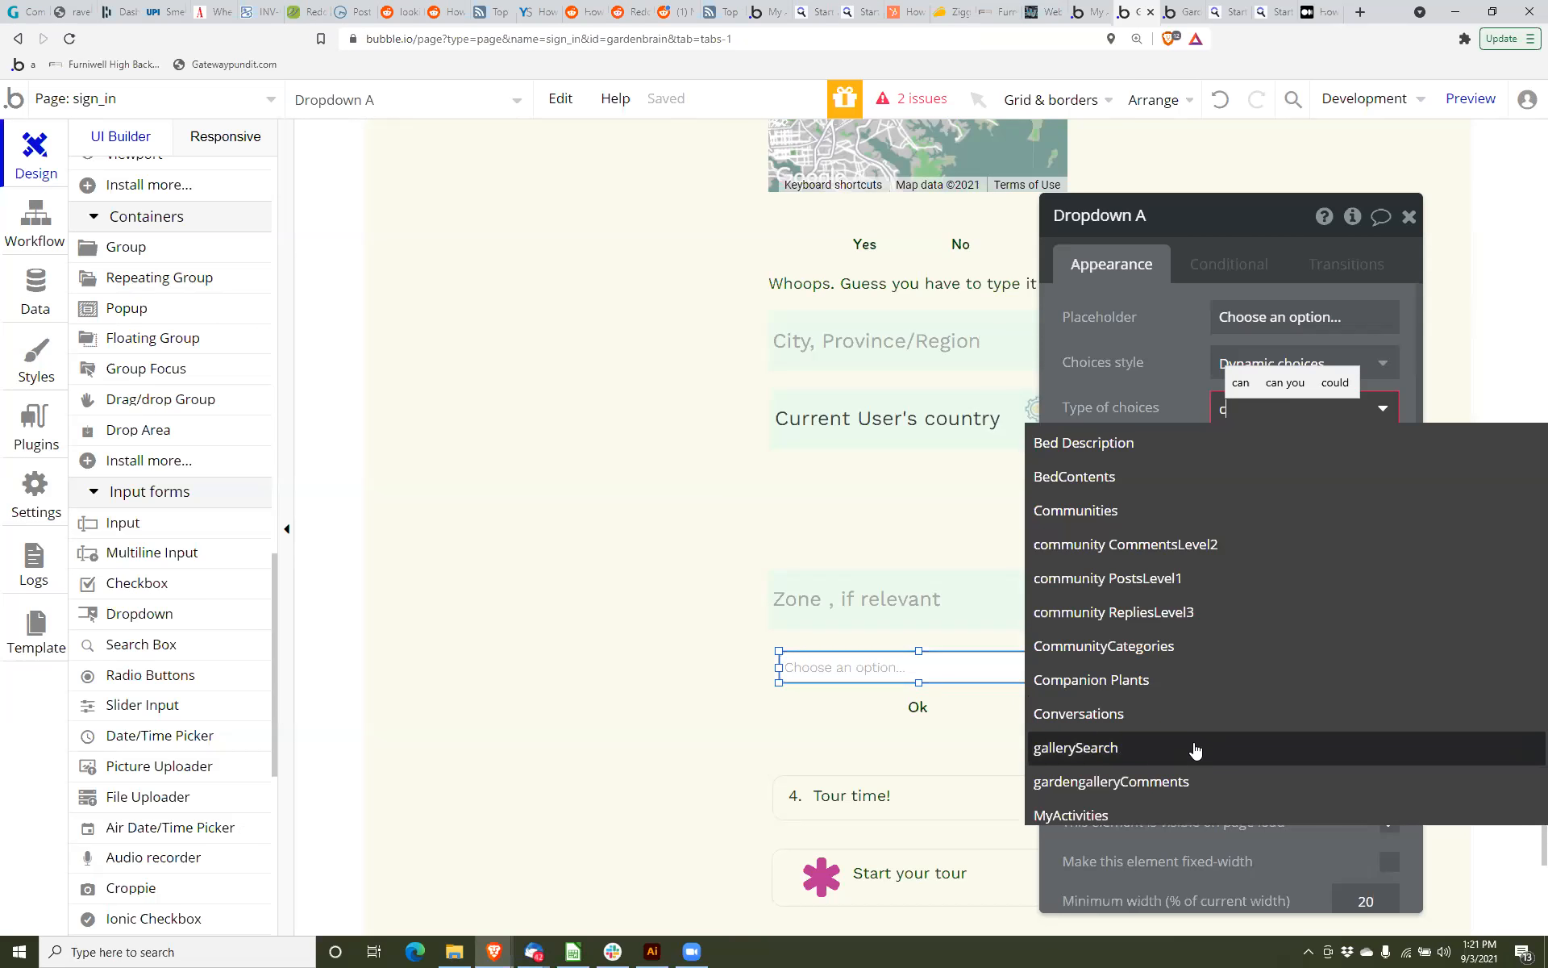
type("ou")
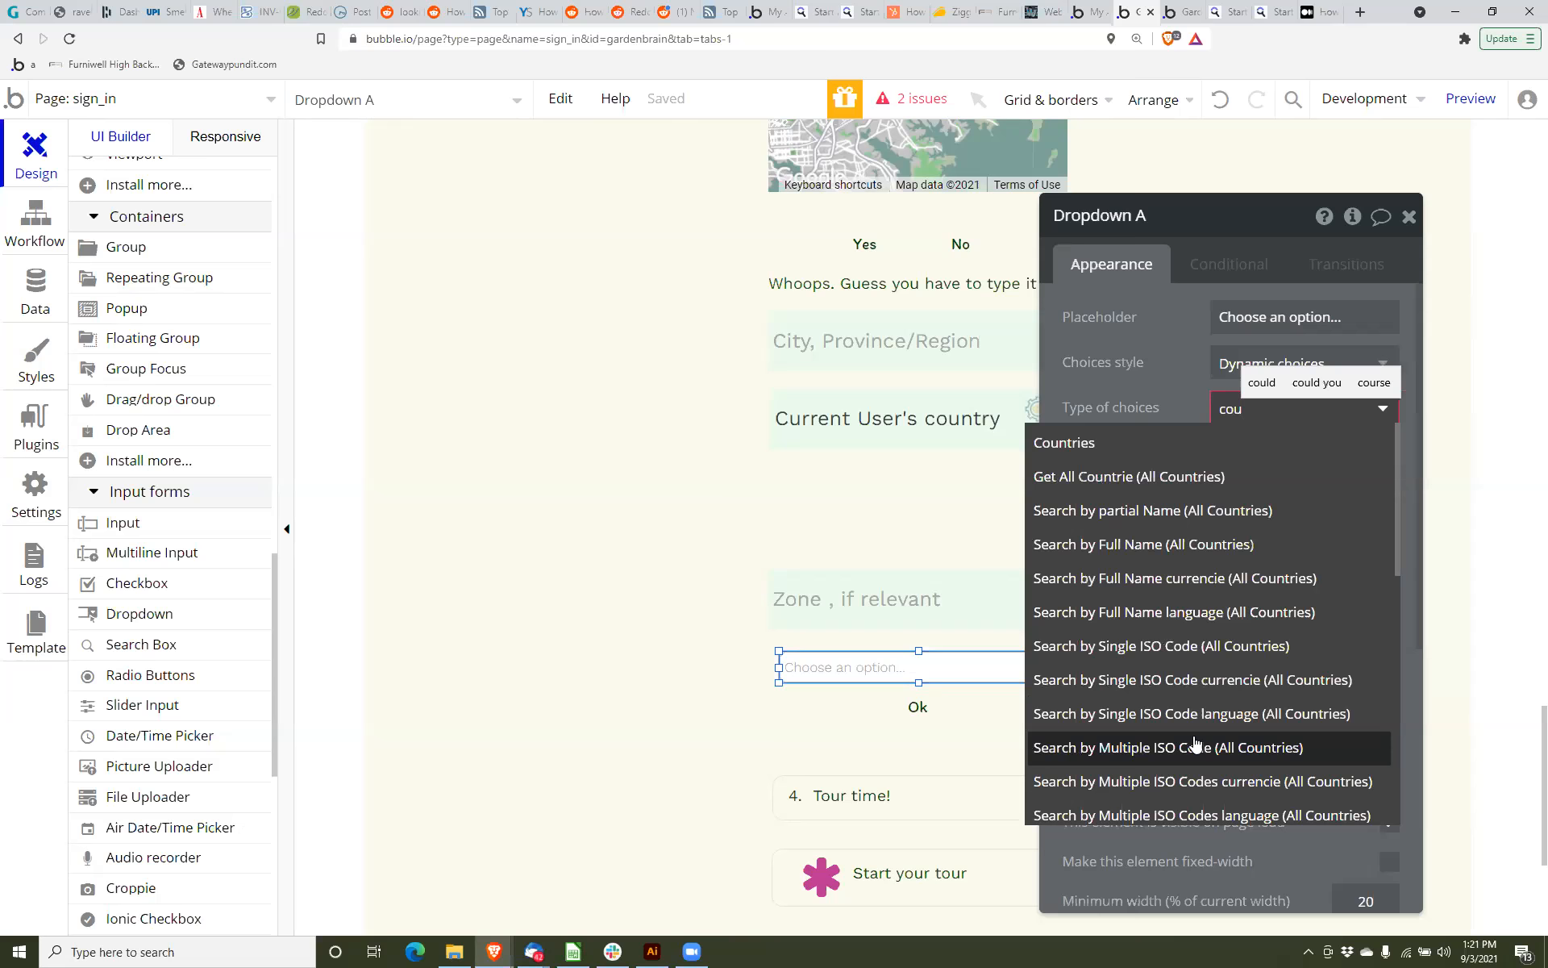
left_click(1192, 451)
Set the dropdown's choices source to All Countries and its option caption to Current option's Display.
left_click(1249, 459)
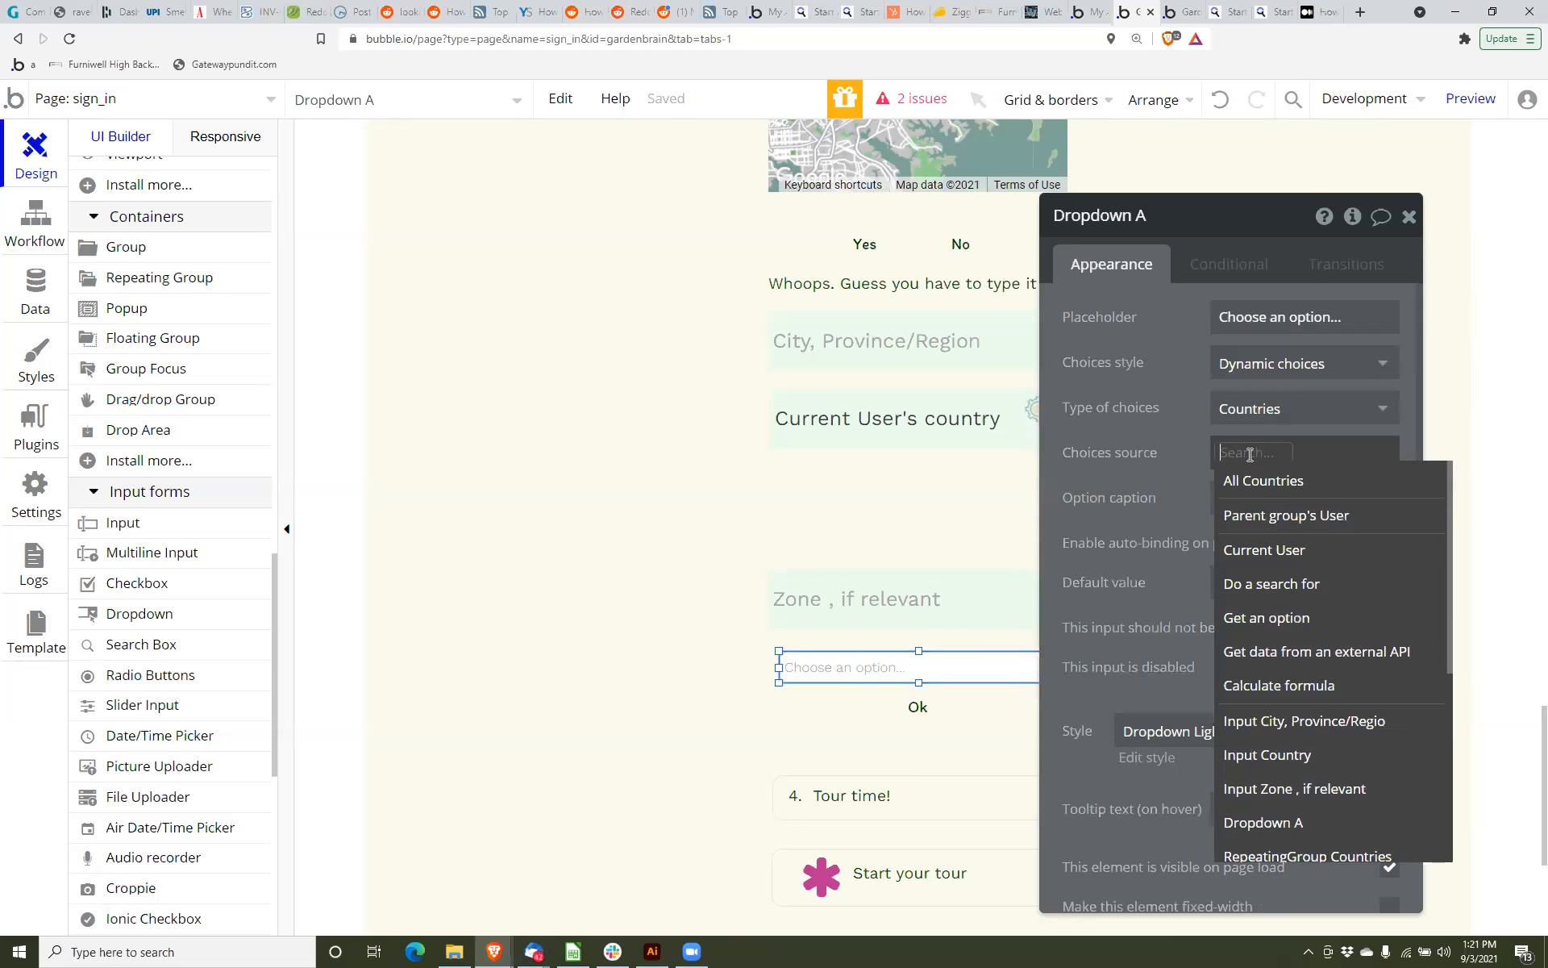
left_click(1255, 484)
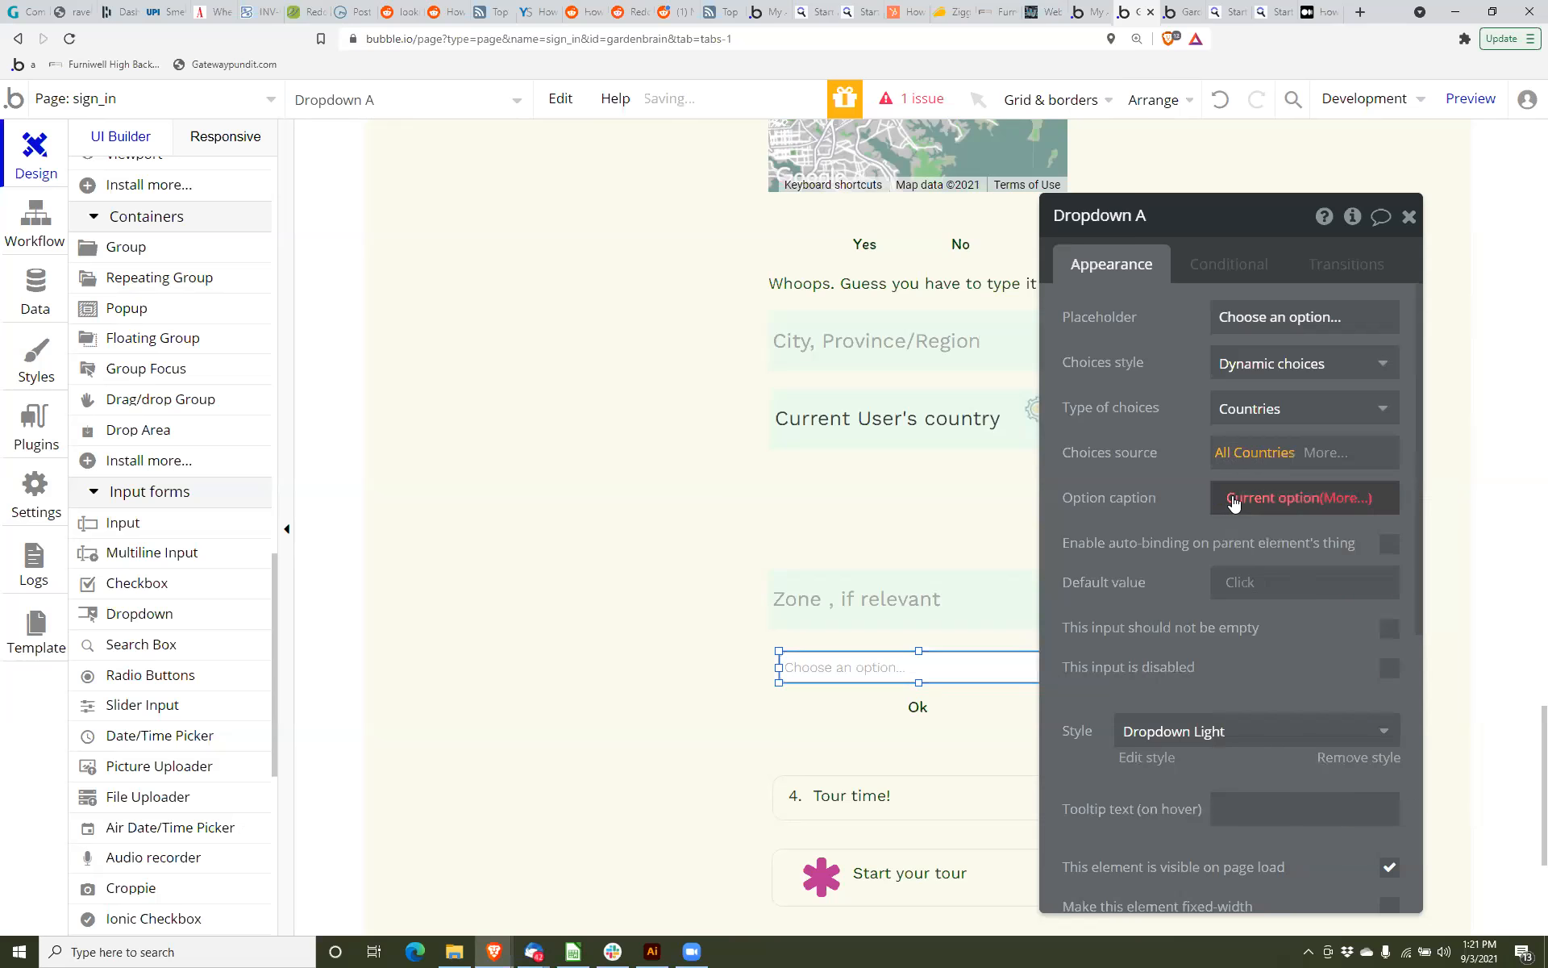
left_click(1338, 500)
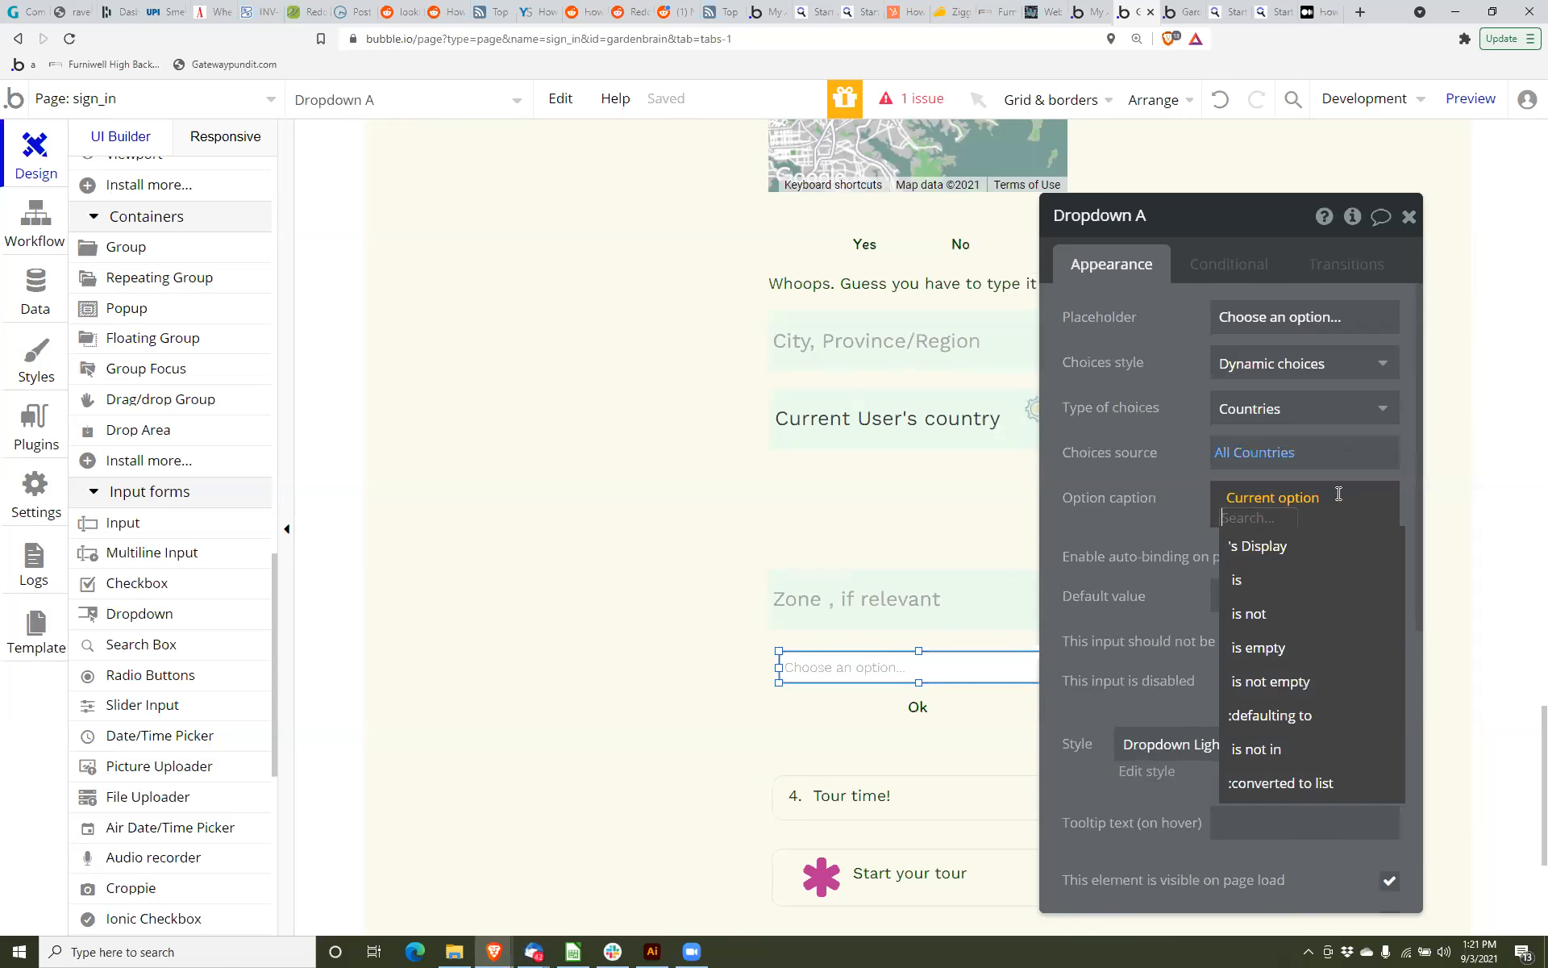
left_click(1306, 544)
left_click(1191, 507)
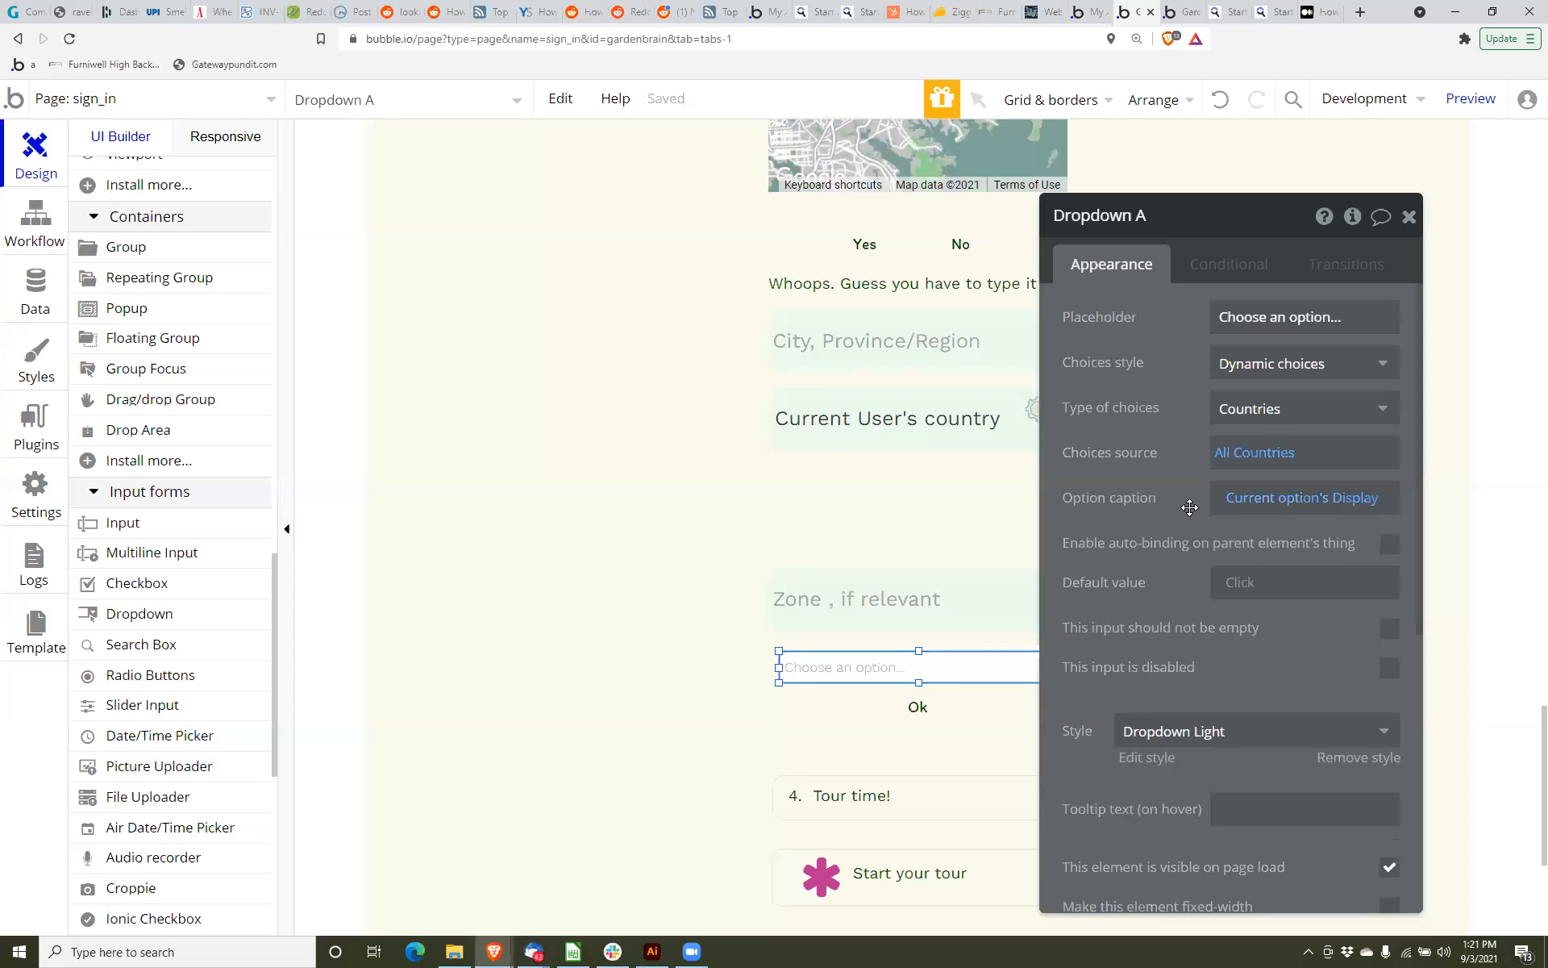
Preview the sign_in page and advance past the profile picture and username sections to the manual location form.
left_click(1470, 99)
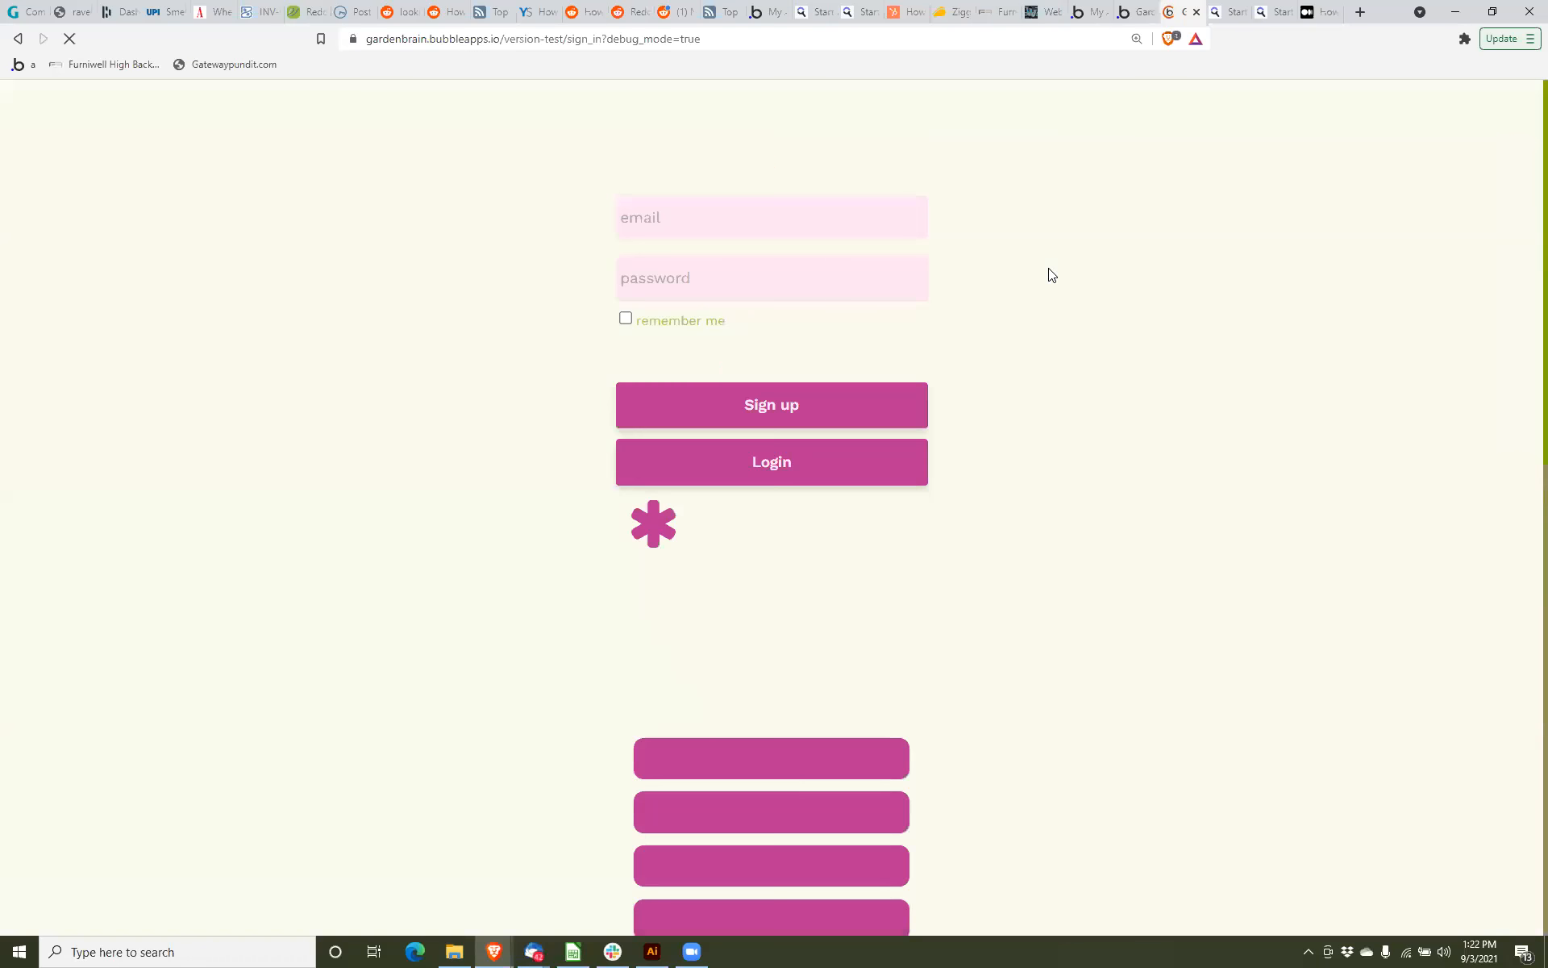
scroll(1045, 367, "down", 8)
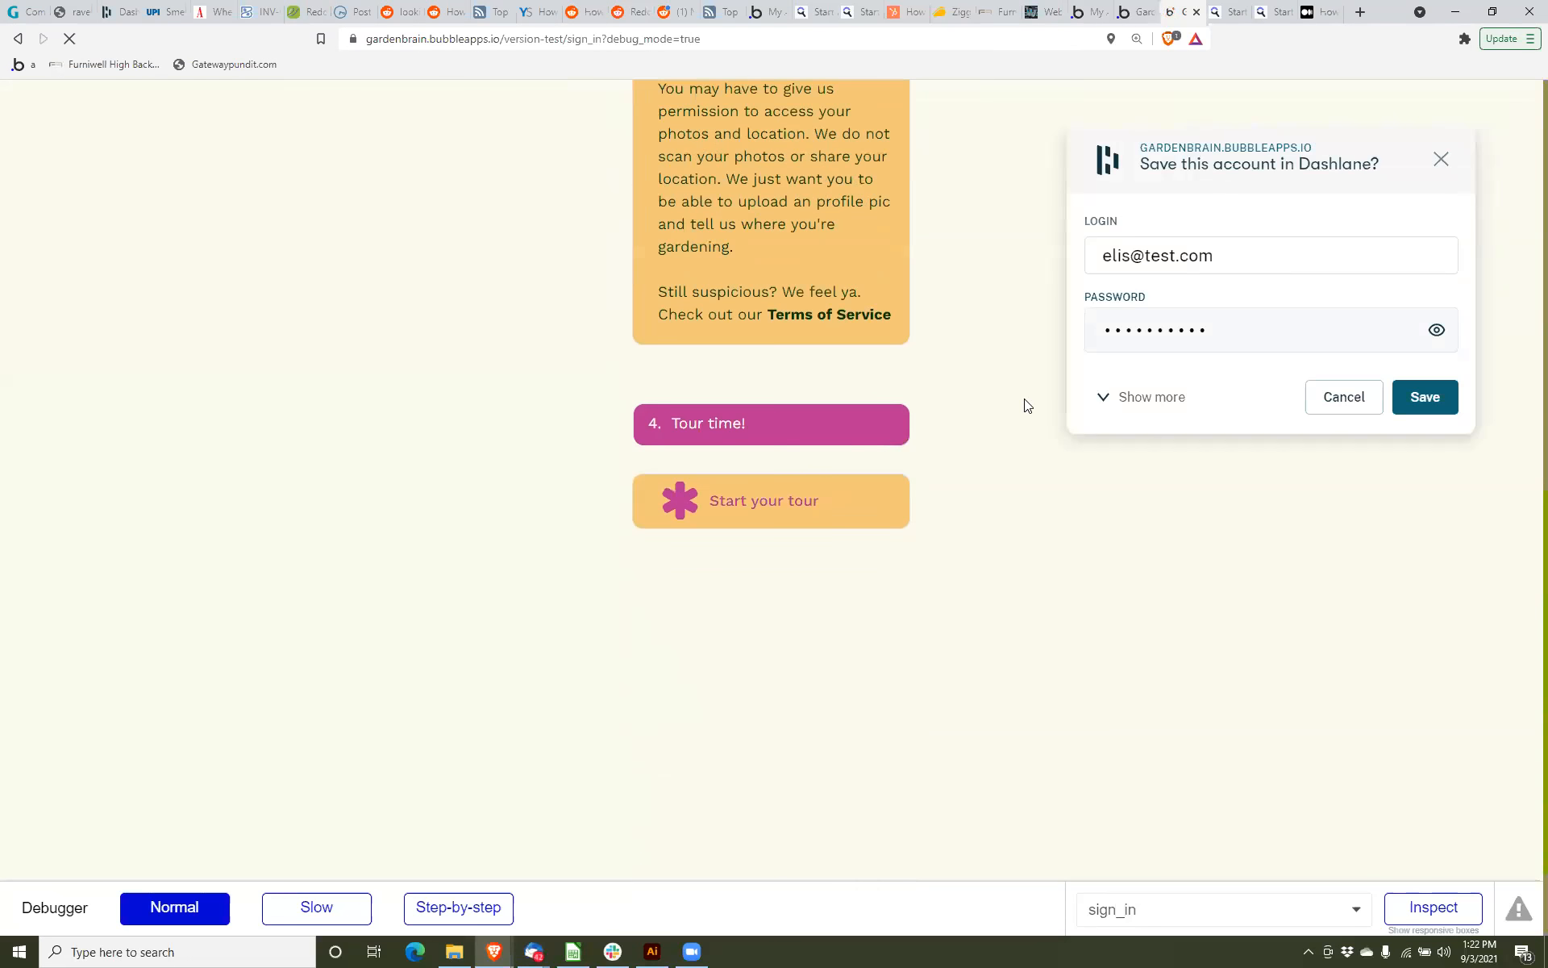
scroll(980, 399, "up", 3)
left_click(788, 115)
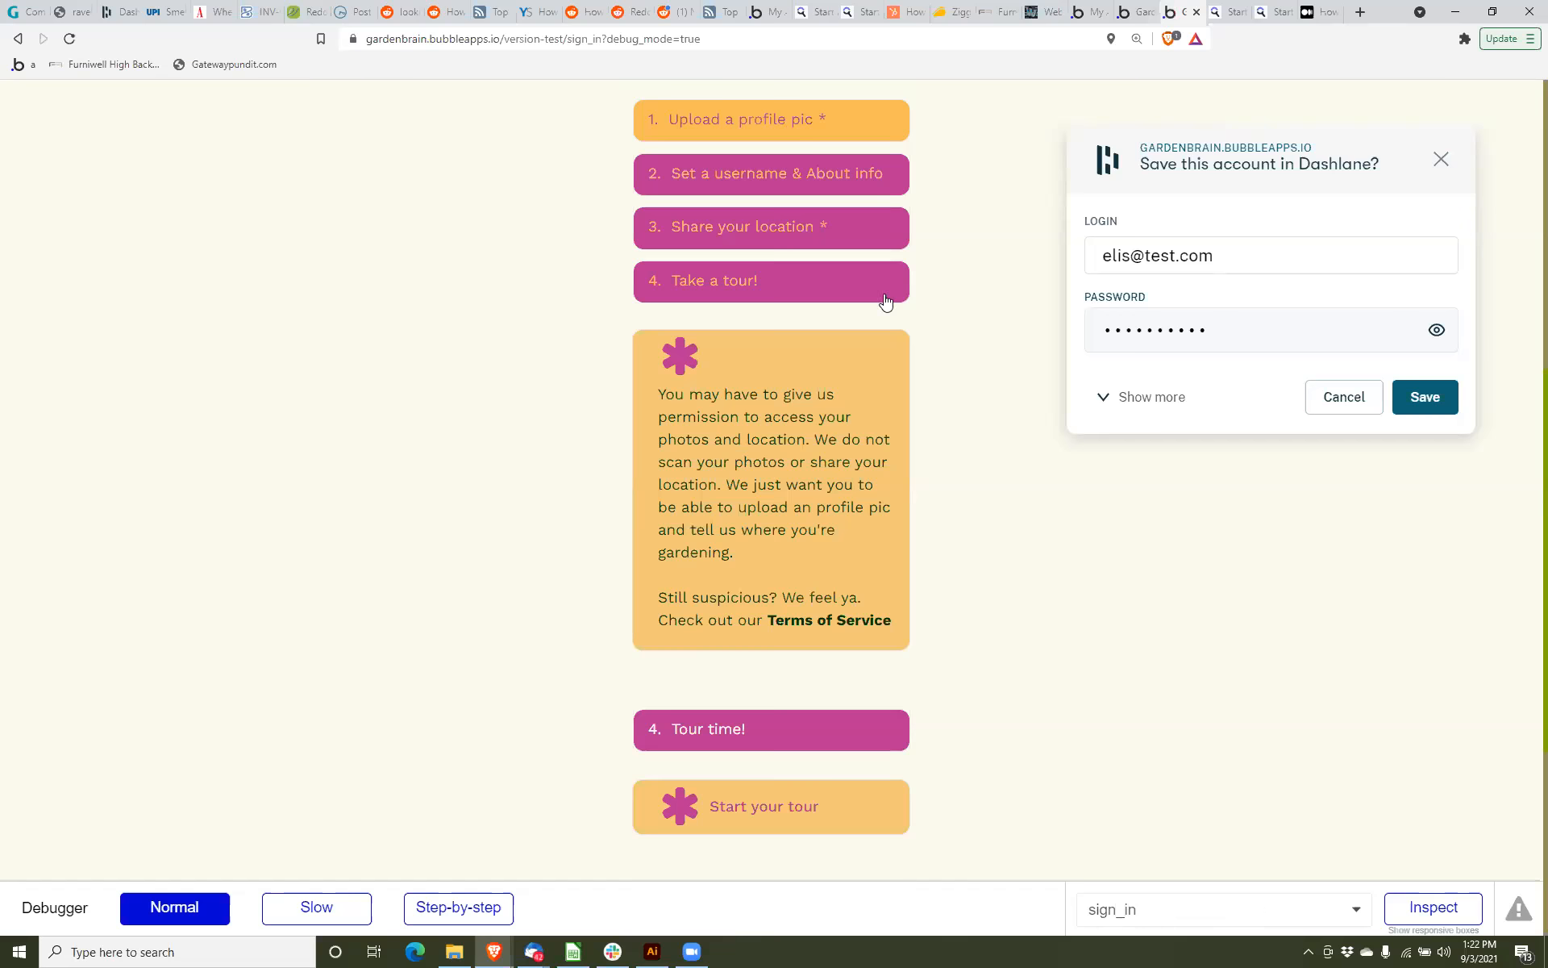
scroll(861, 283, "up", 7)
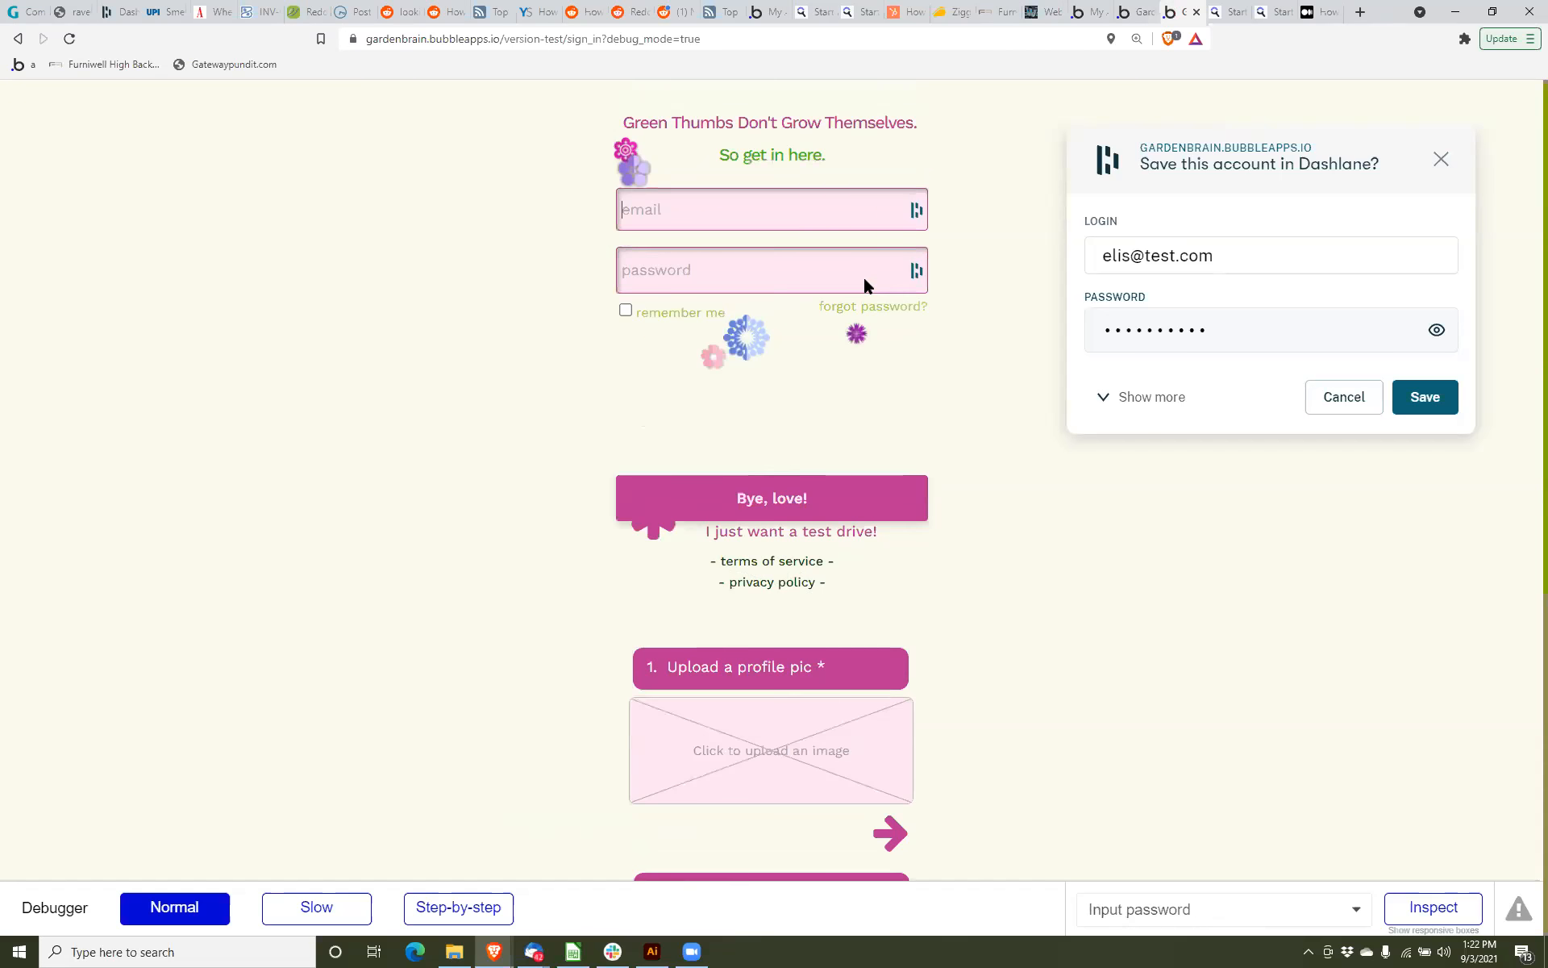
left_click(889, 839)
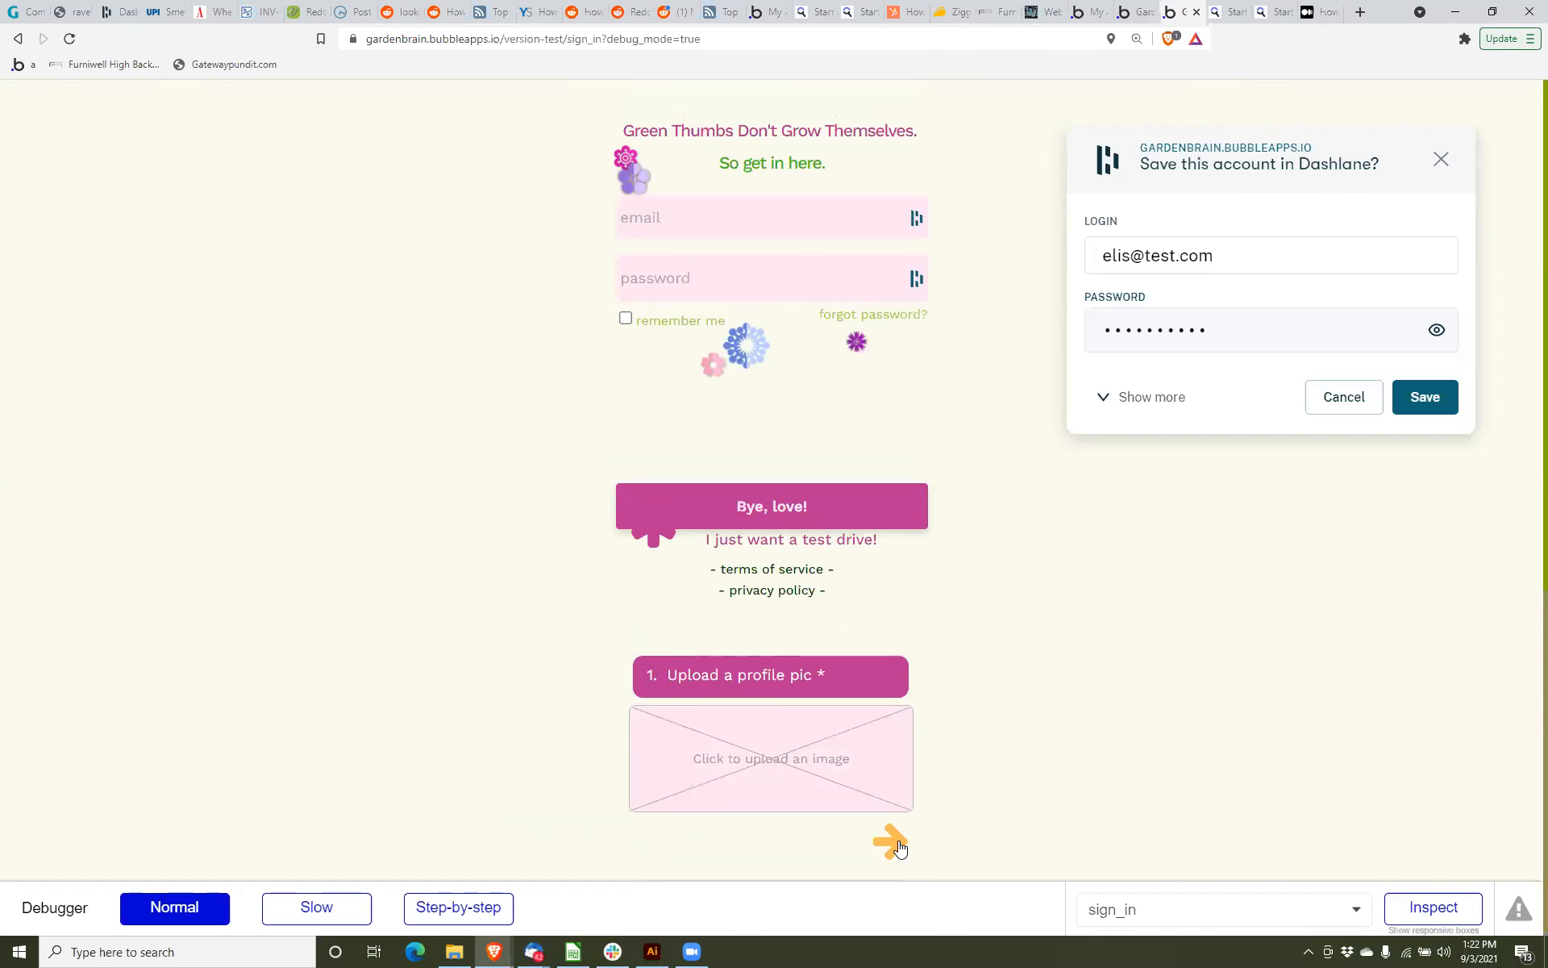
scroll(891, 799, "down", 3)
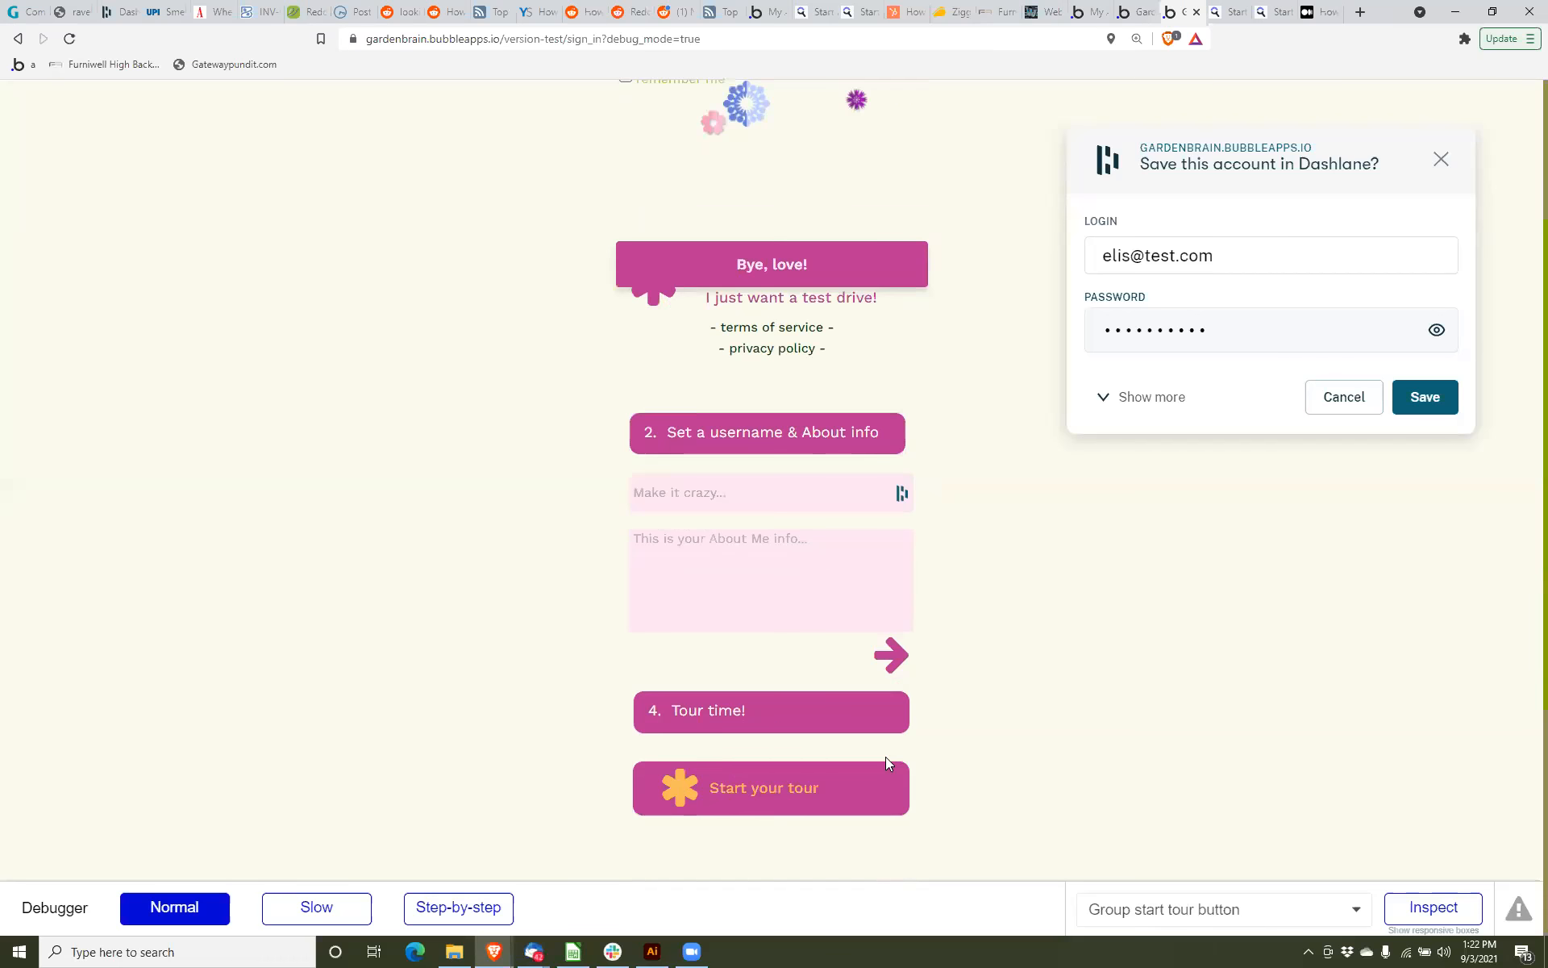
left_click(890, 655)
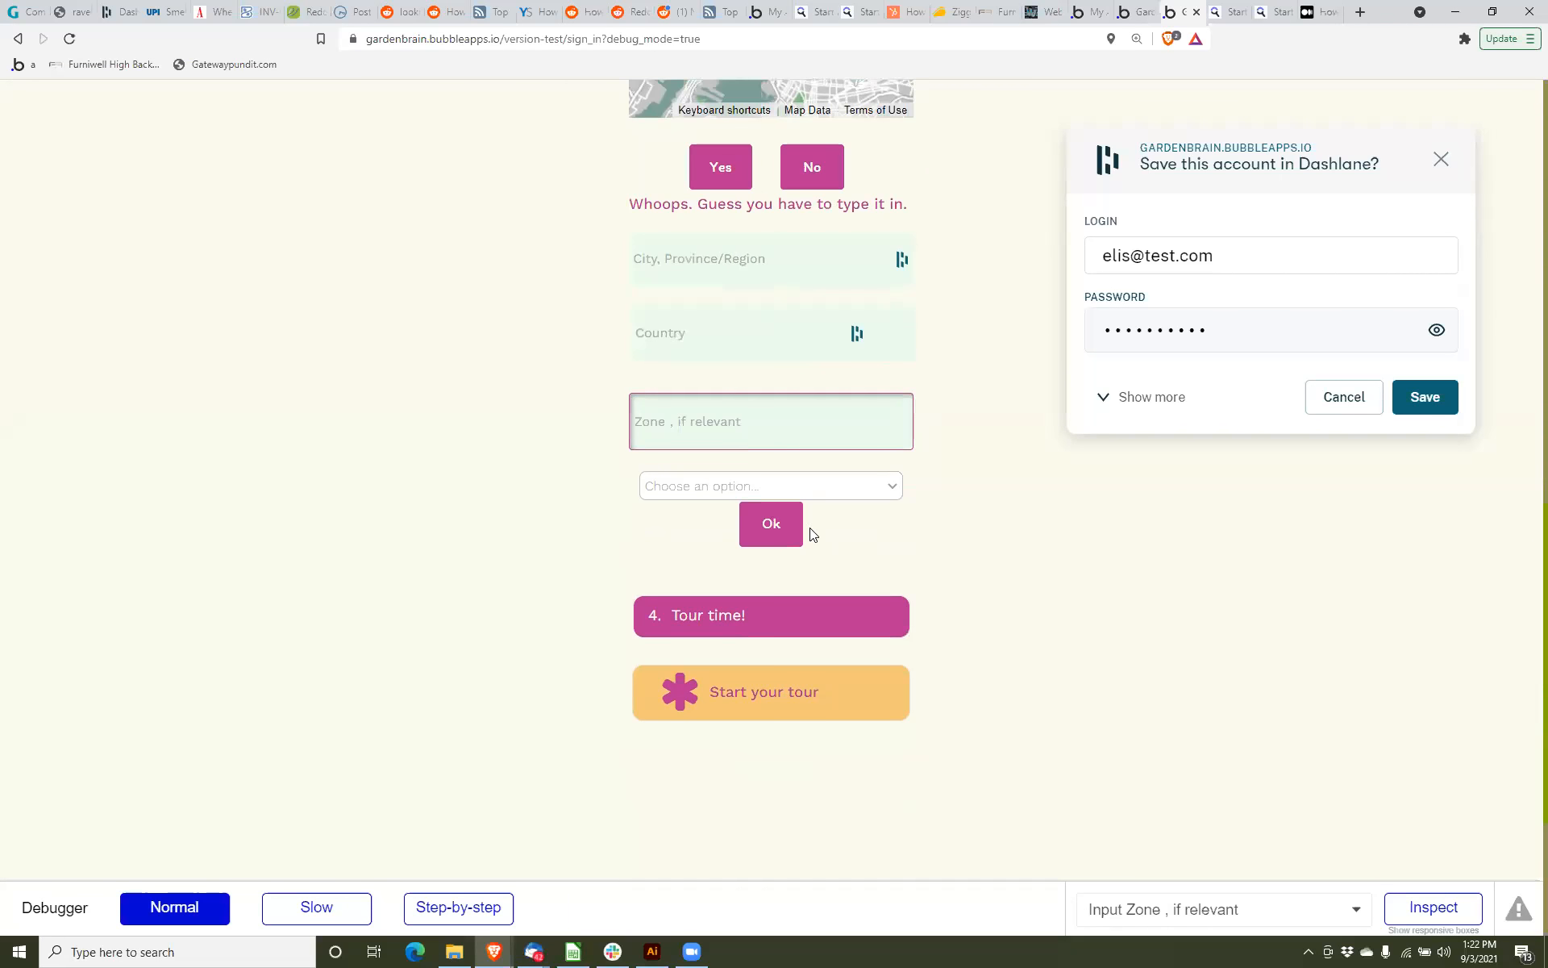
Test the new dropdown below the Zone input by choosing Canada from its country list.
left_click(814, 487)
left_click(814, 483)
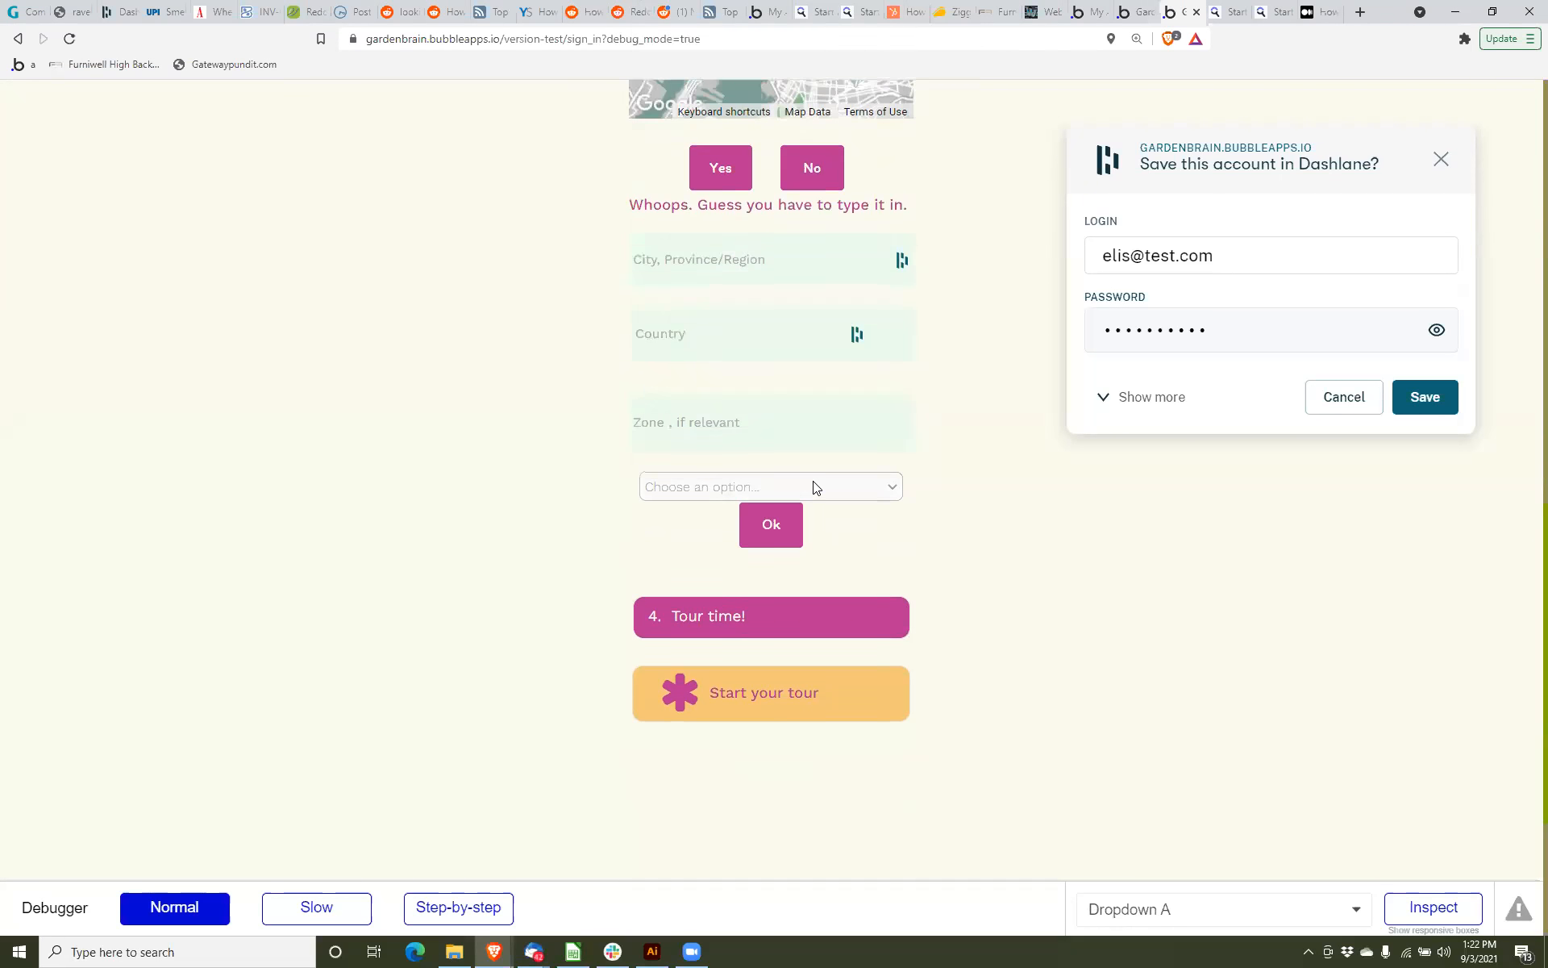
scroll(814, 485, "up", 1)
left_click(820, 574)
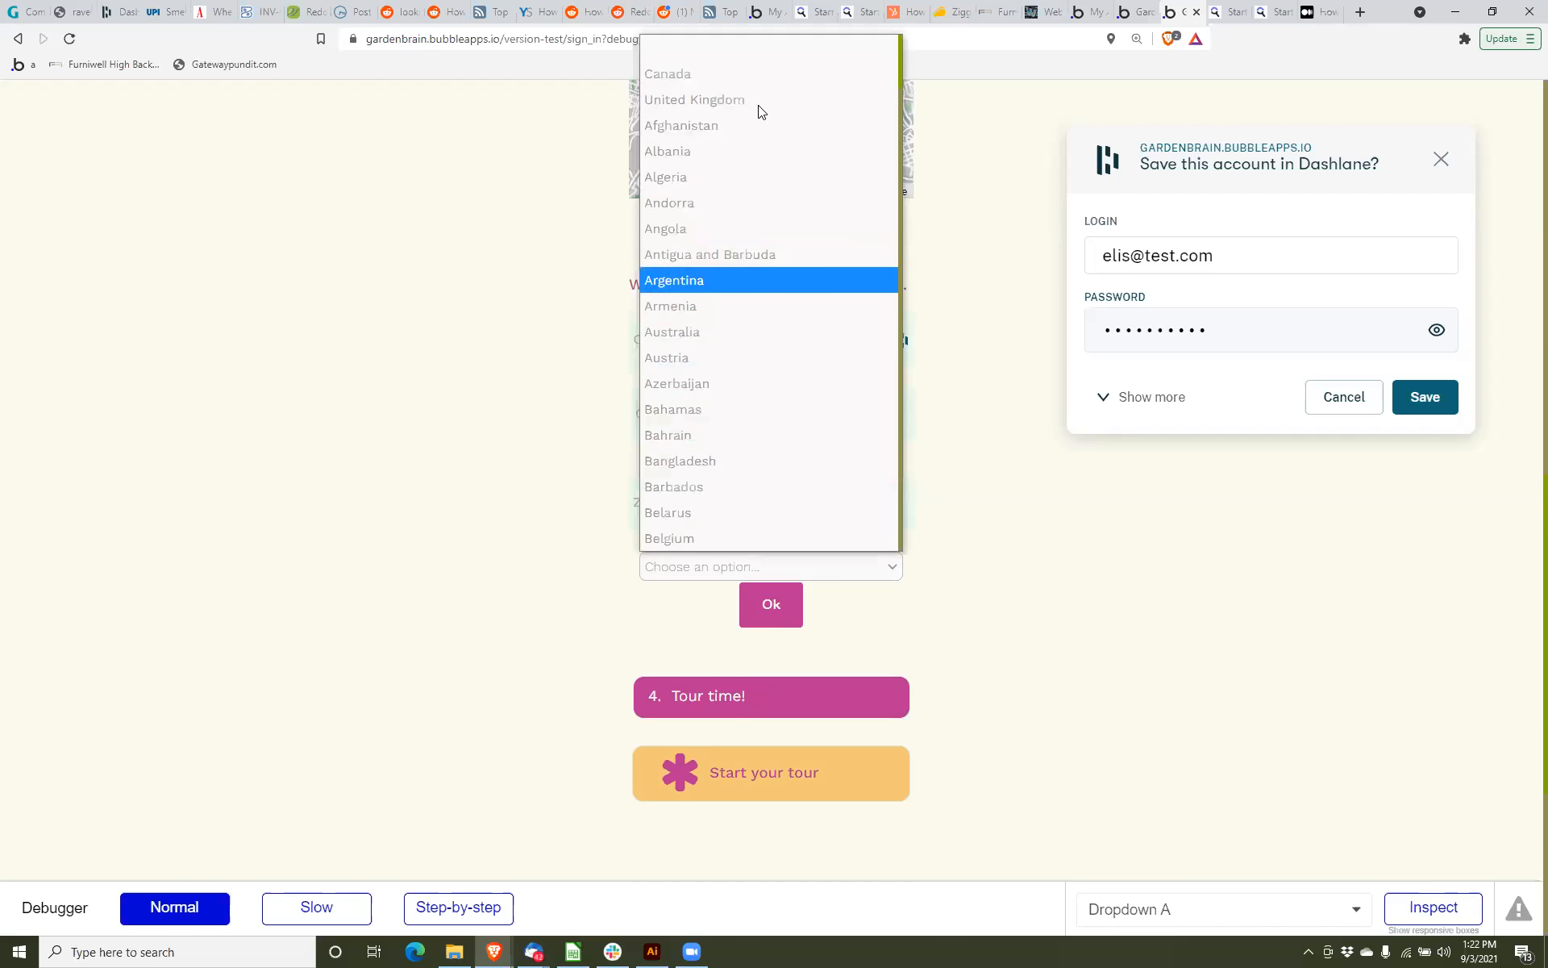
left_click(757, 77)
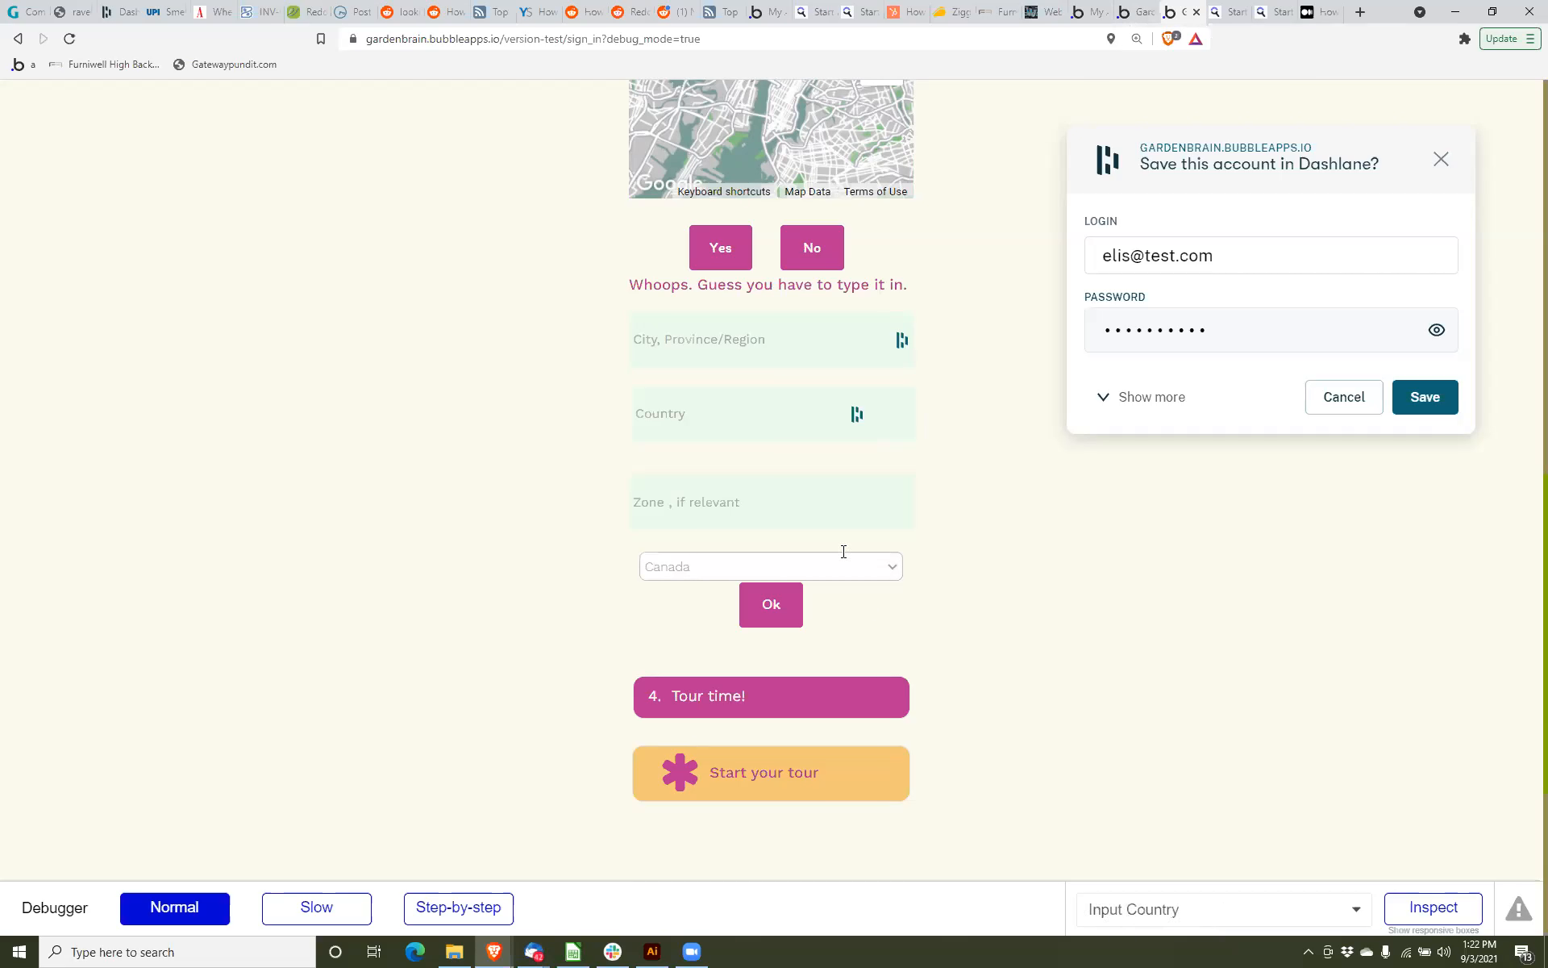
Browse the dropdown's country list to its last entry, and jump to the countries beginning with "to".
left_click(766, 562)
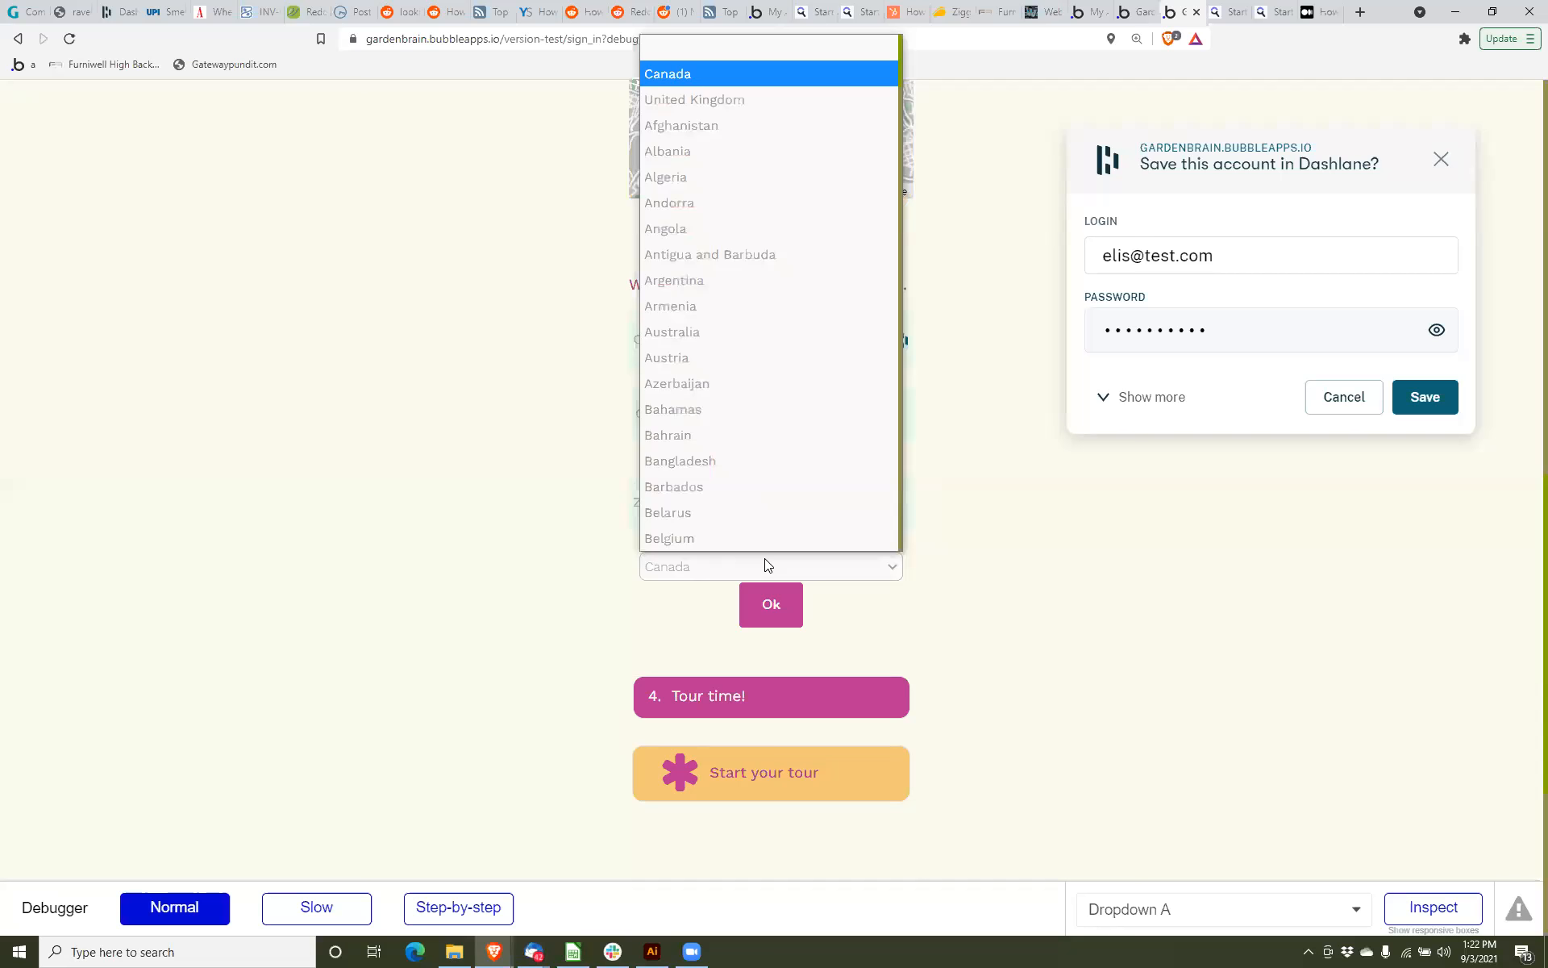
key("End")
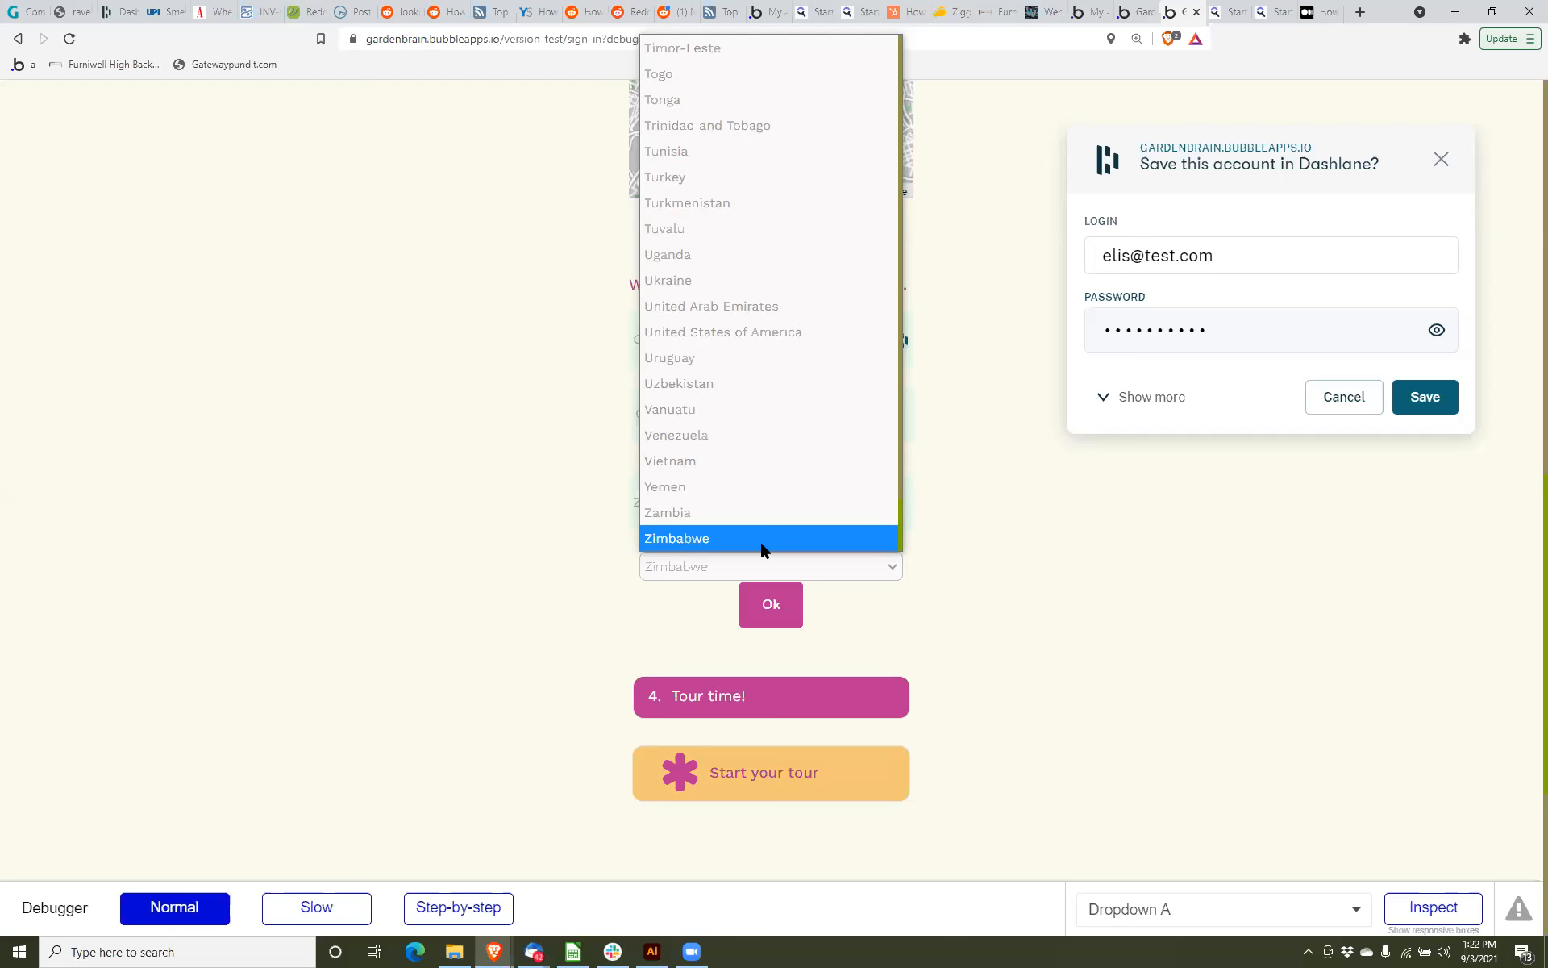
type("to")
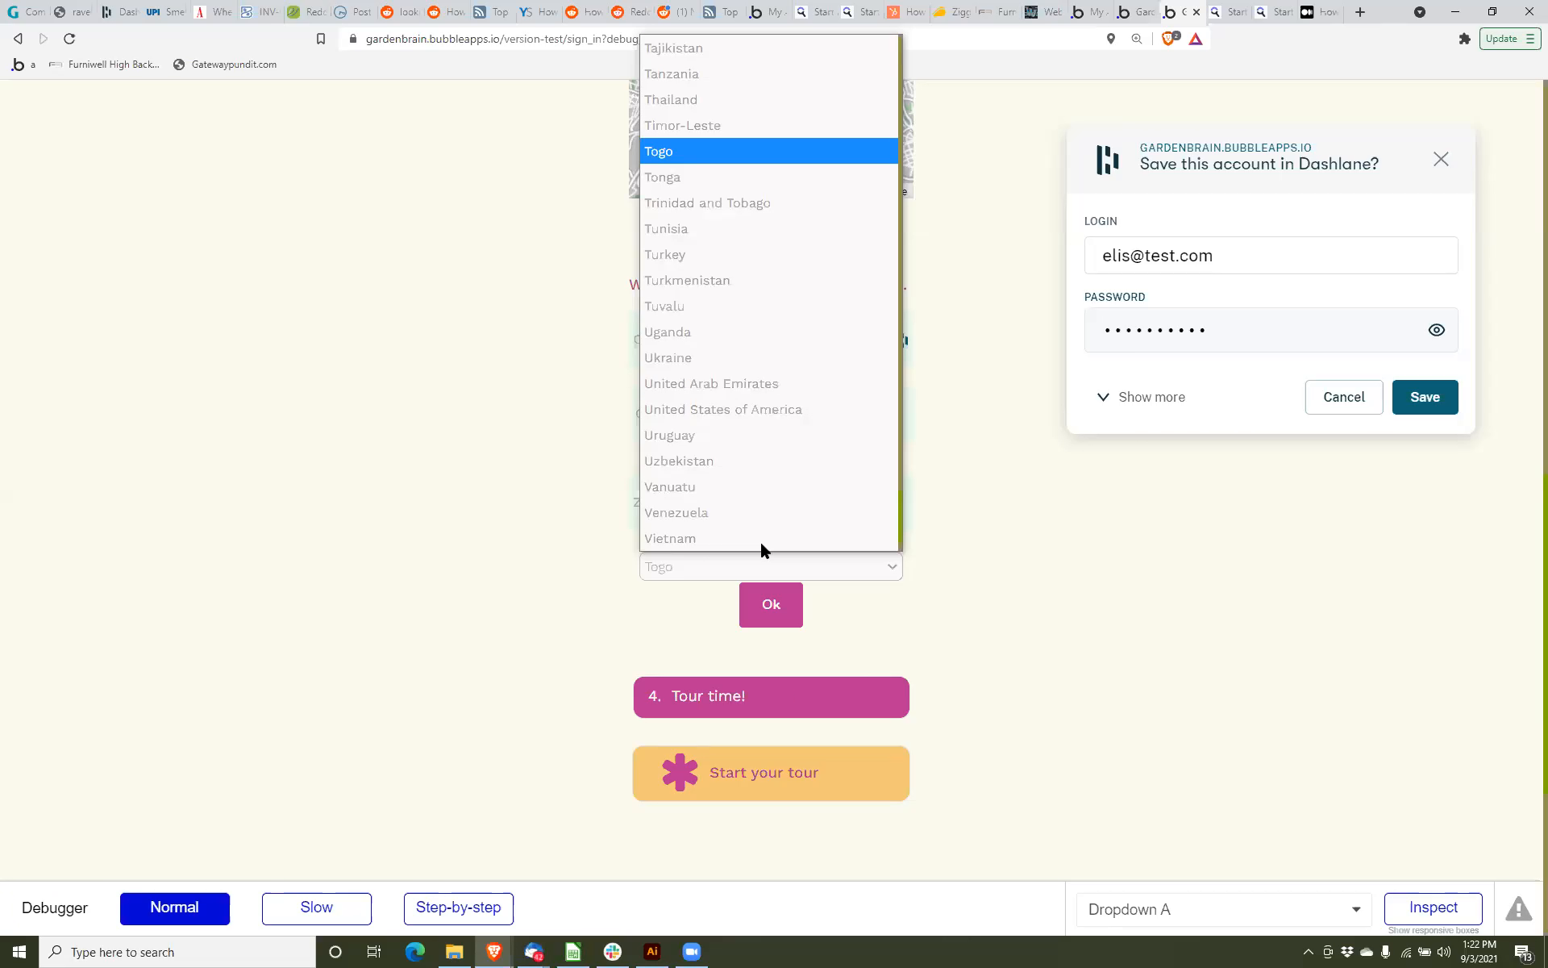
scroll(761, 541, "up", 2)
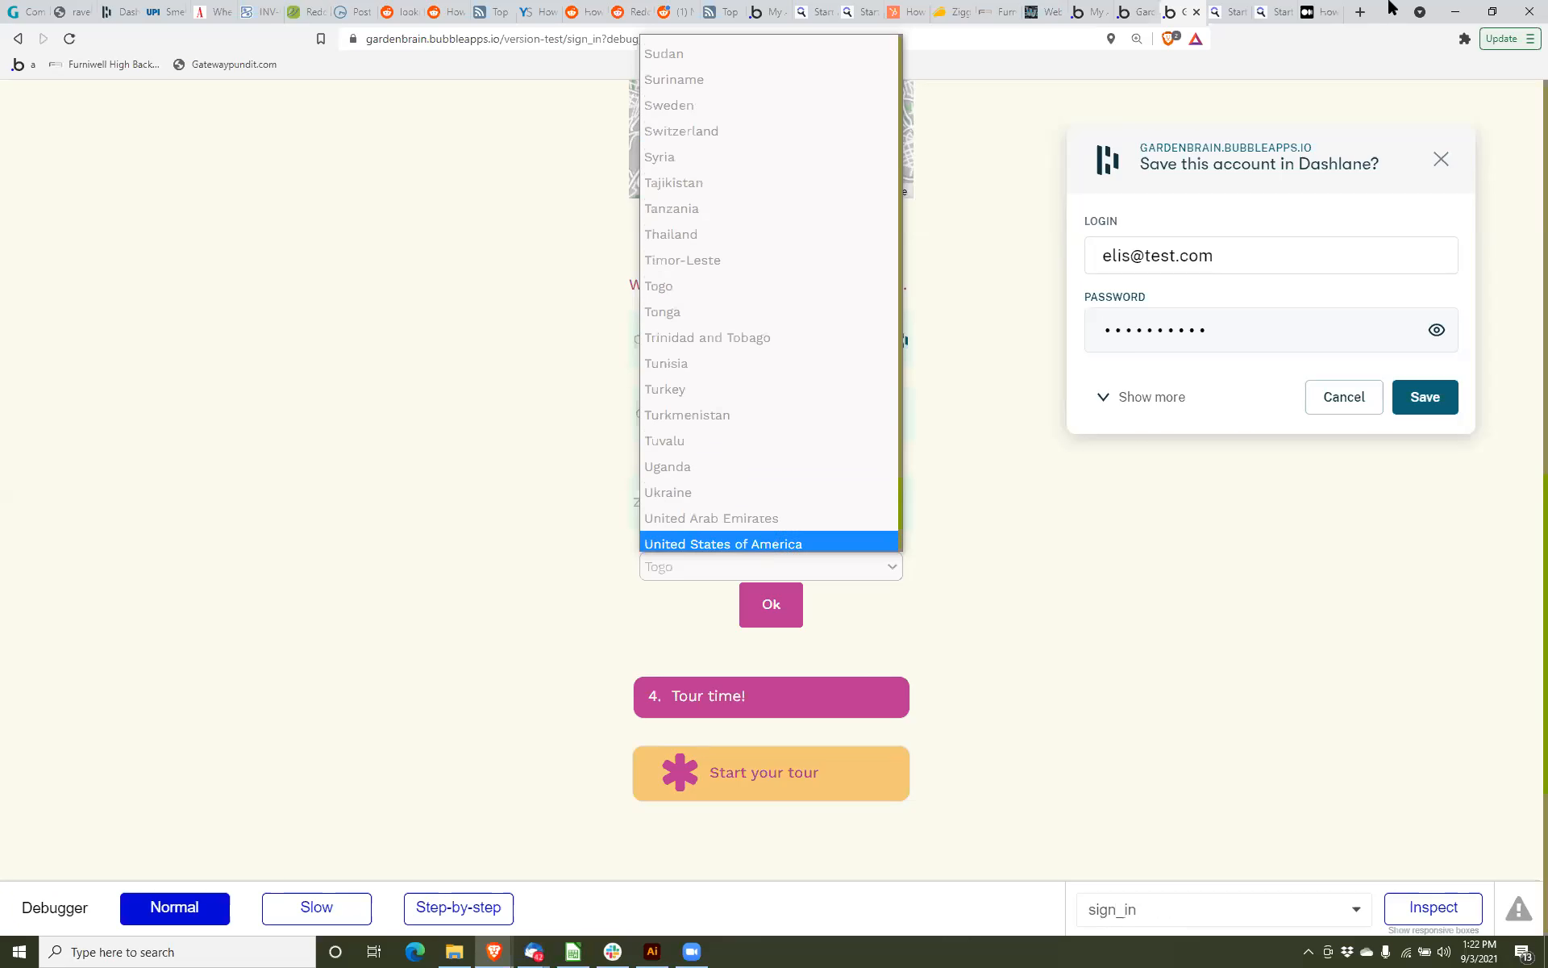
Switch back to the Bubble editor, start adding a plugin and search the plugin library for "multi".
left_click(1133, 9)
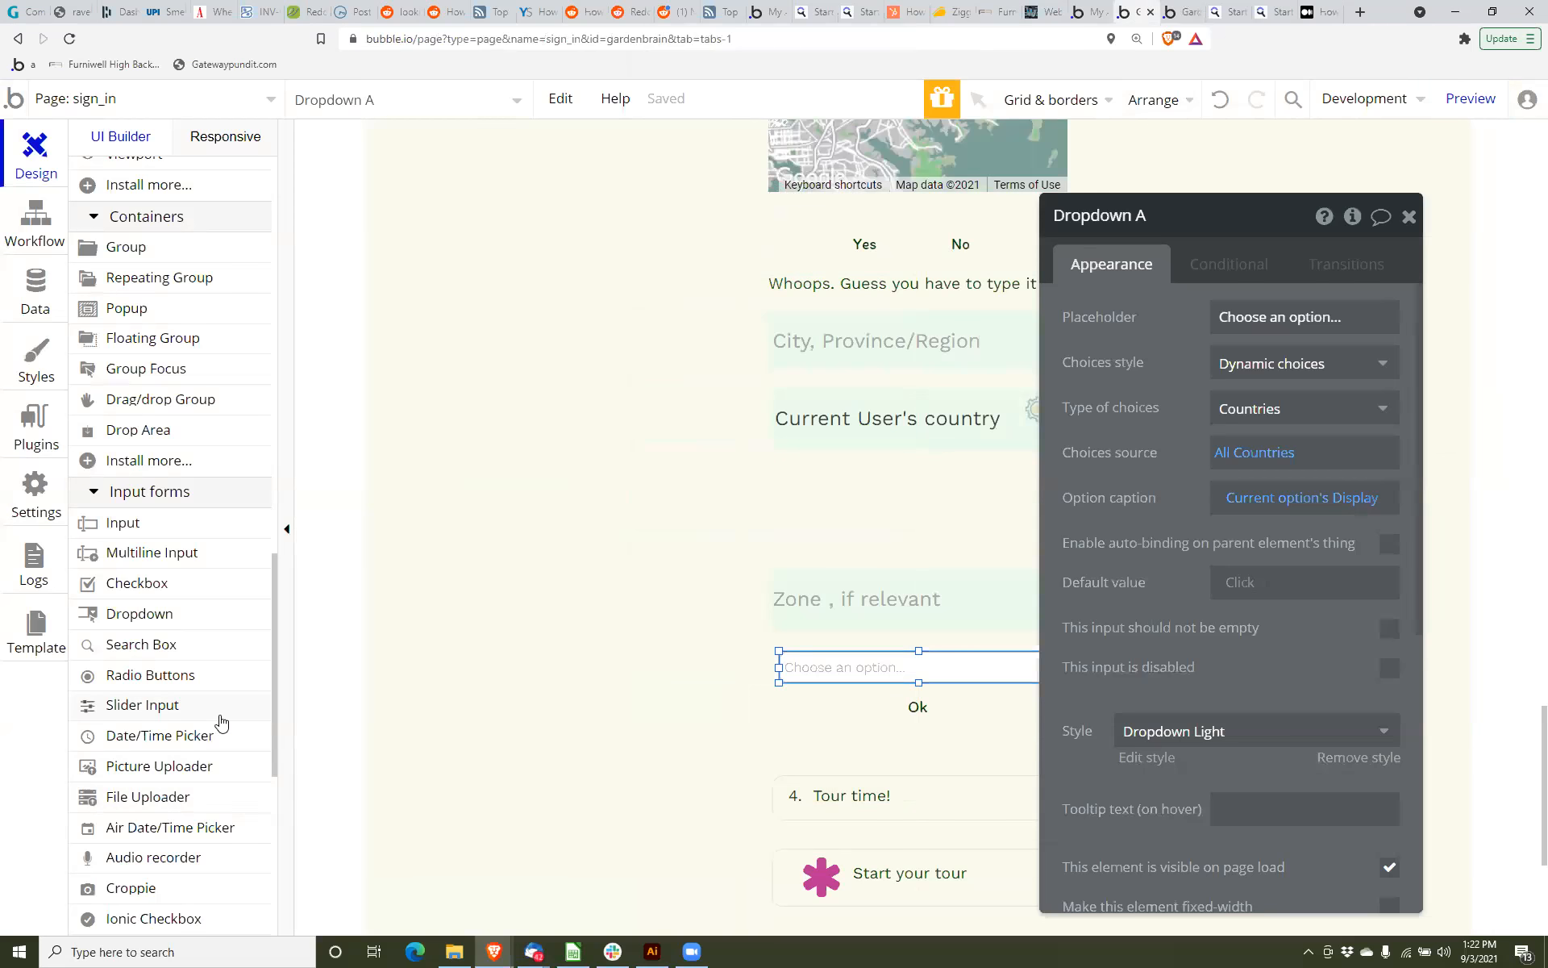
scroll(222, 720, "down", 3)
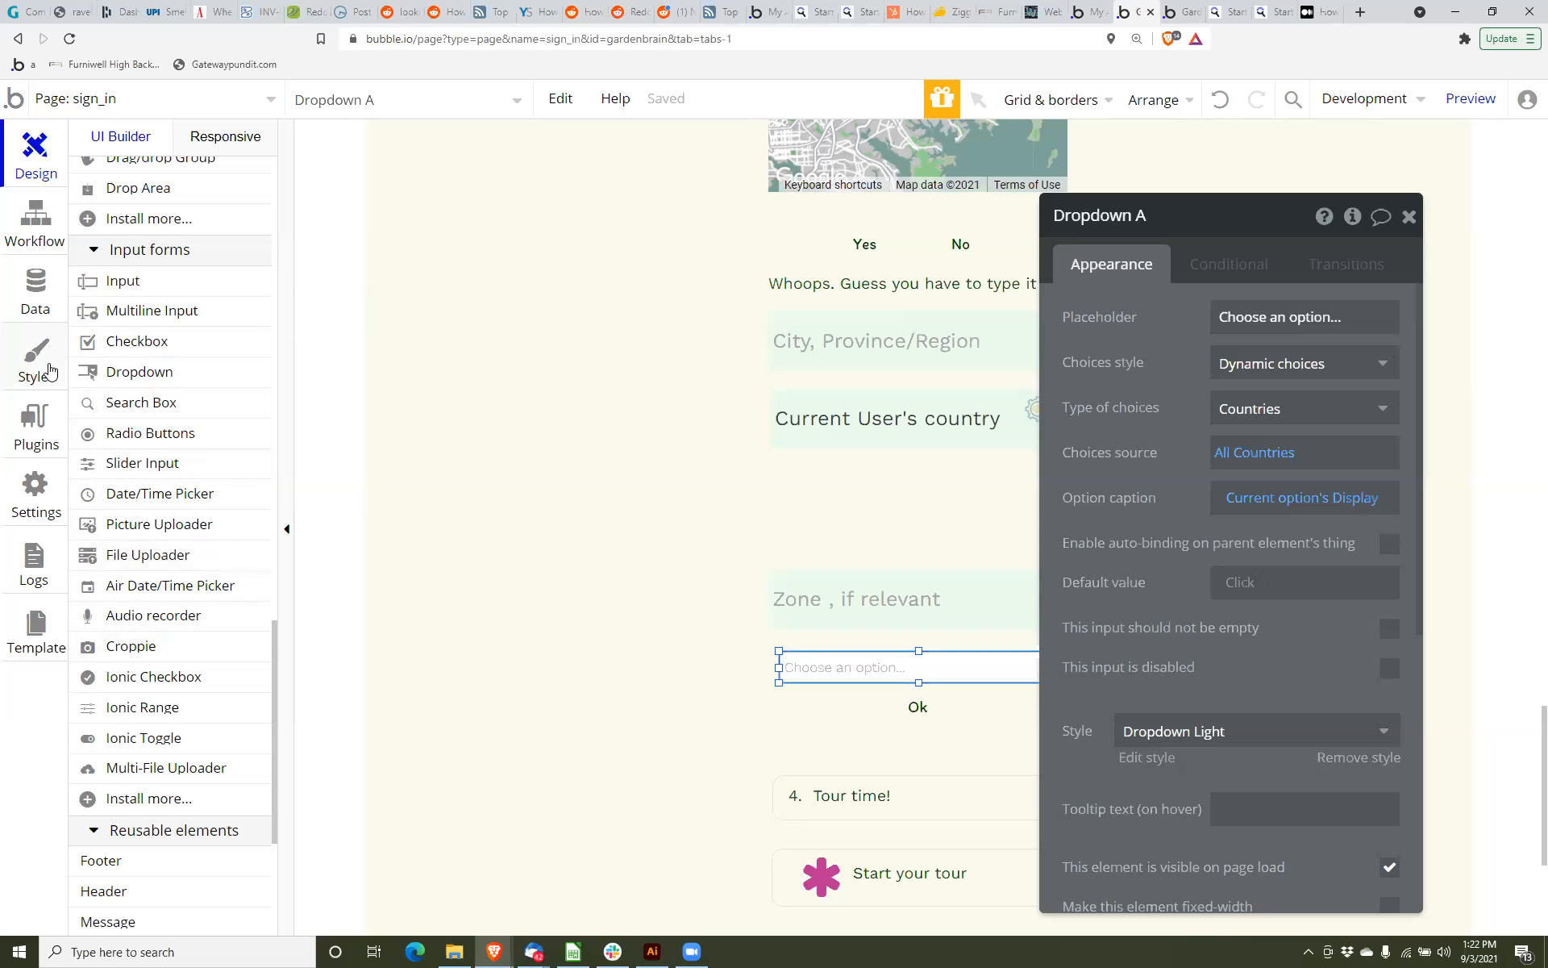
left_click(52, 432)
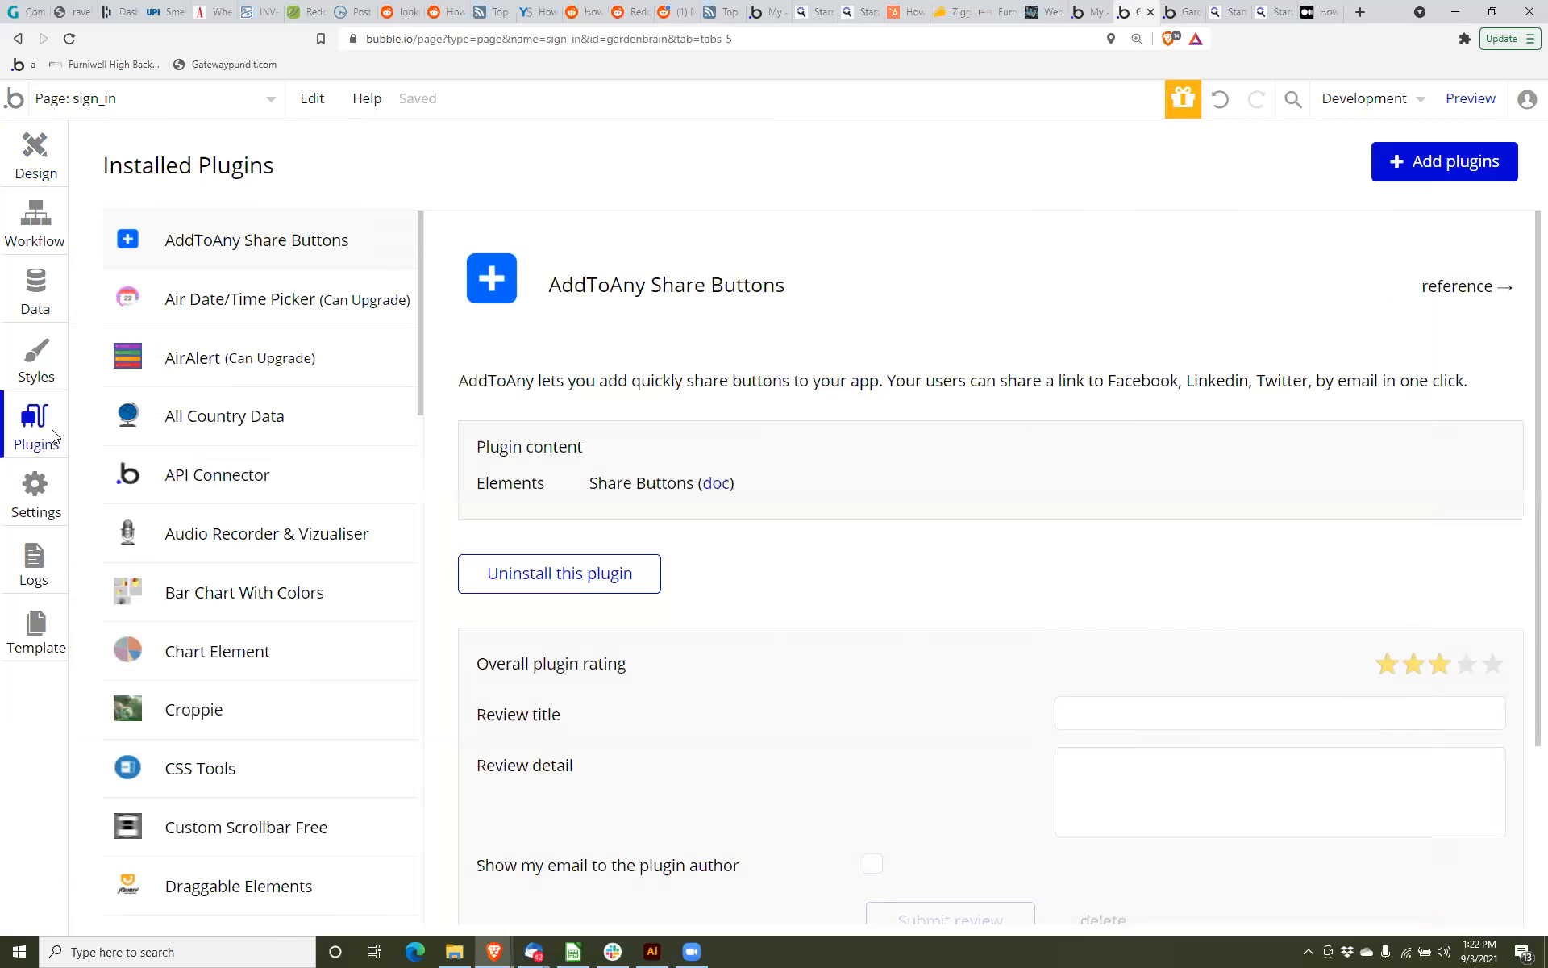
left_click(1466, 178)
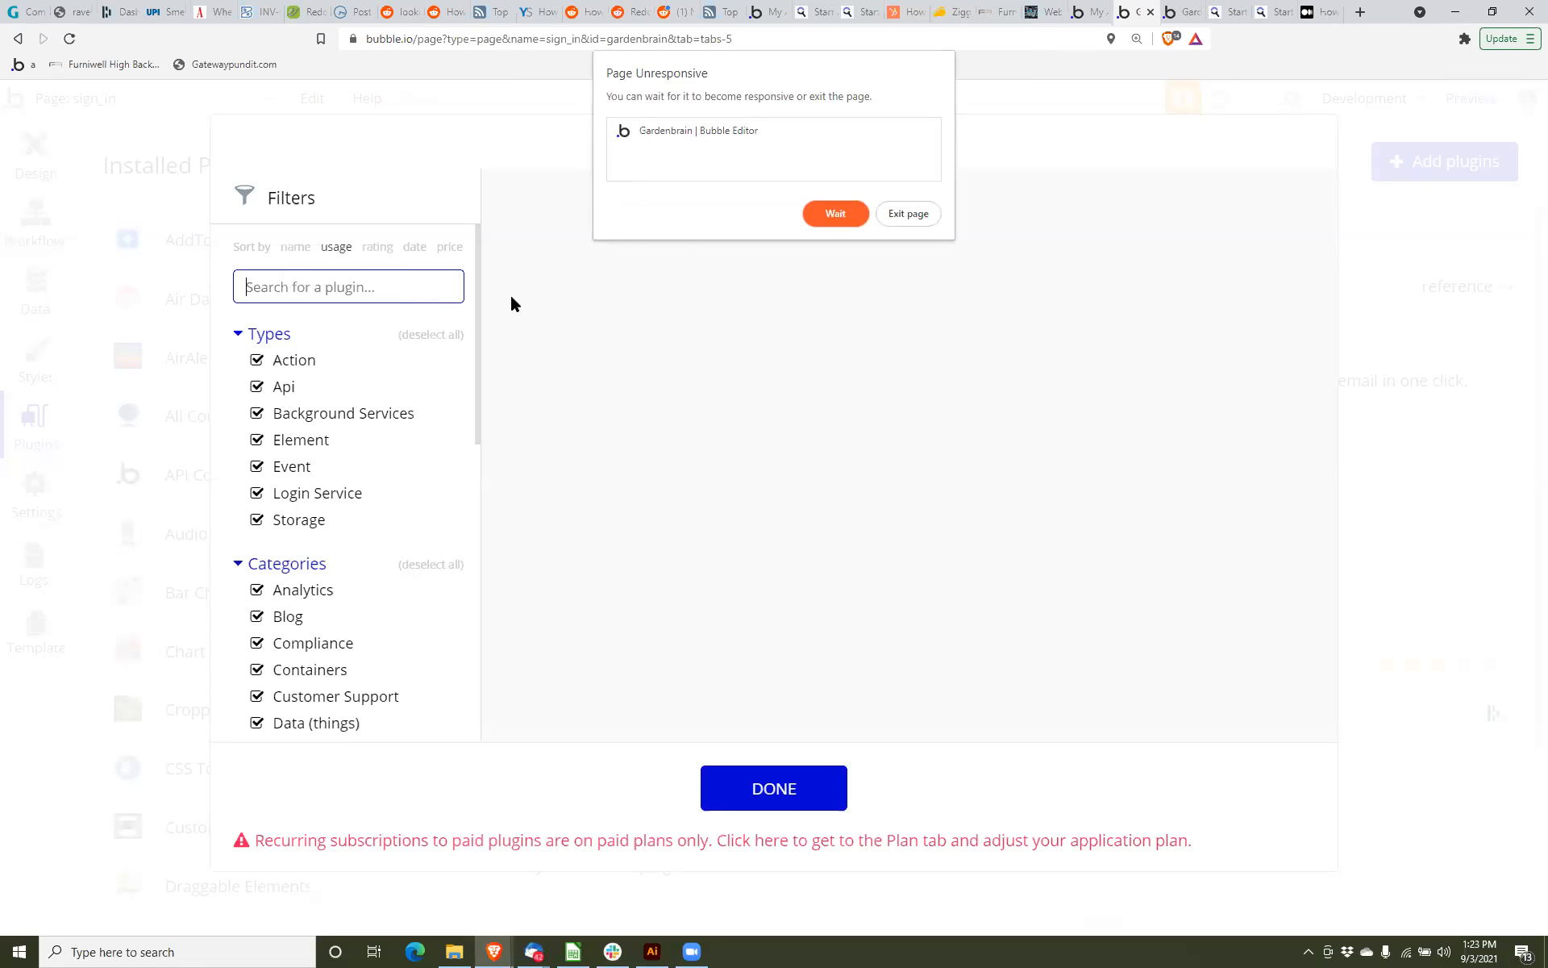
left_click(820, 215)
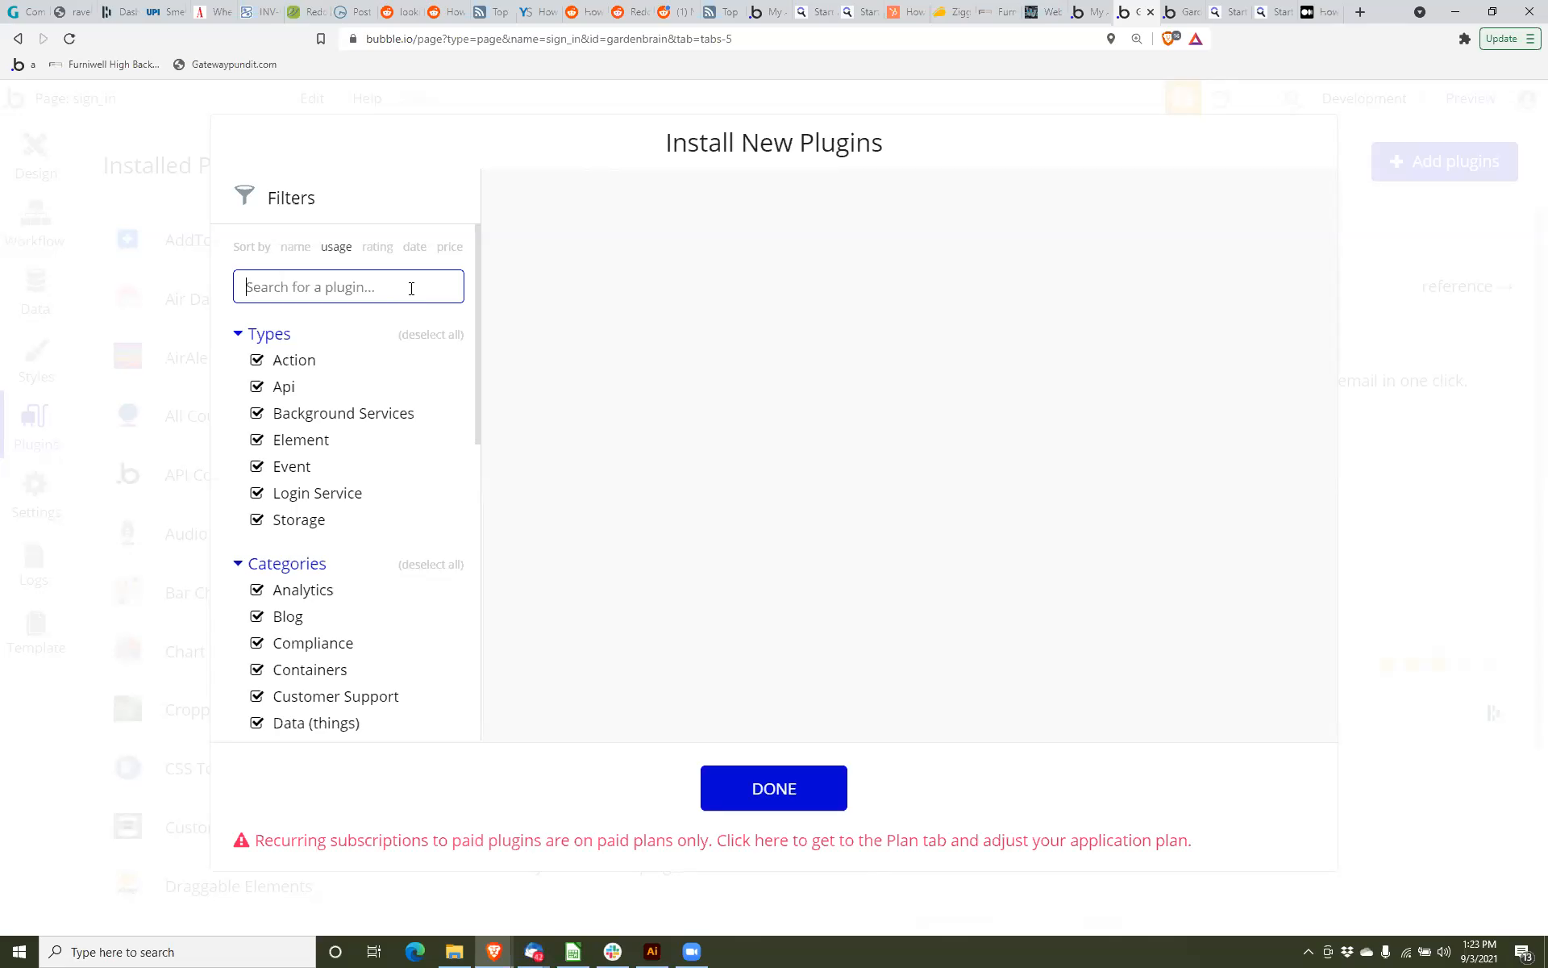
type("multi")
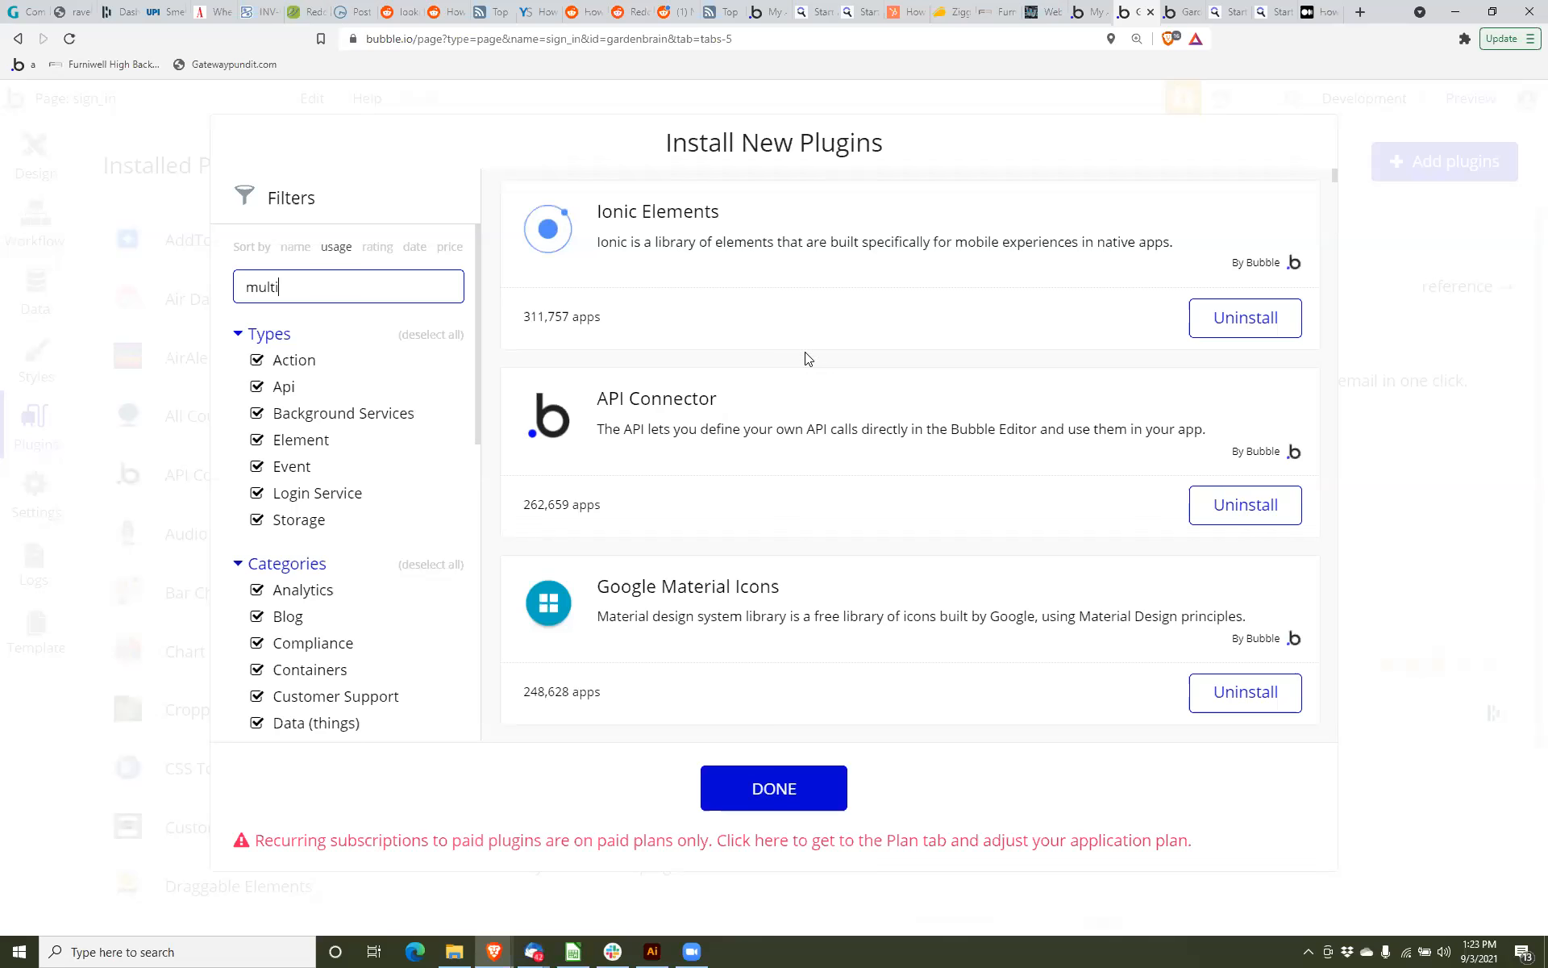
Look through the "multi" plugin results for a multiselect dropdown plugin.
scroll(806, 357, "down", 12)
scroll(809, 359, "down", 1)
scroll(808, 359, "up", 1)
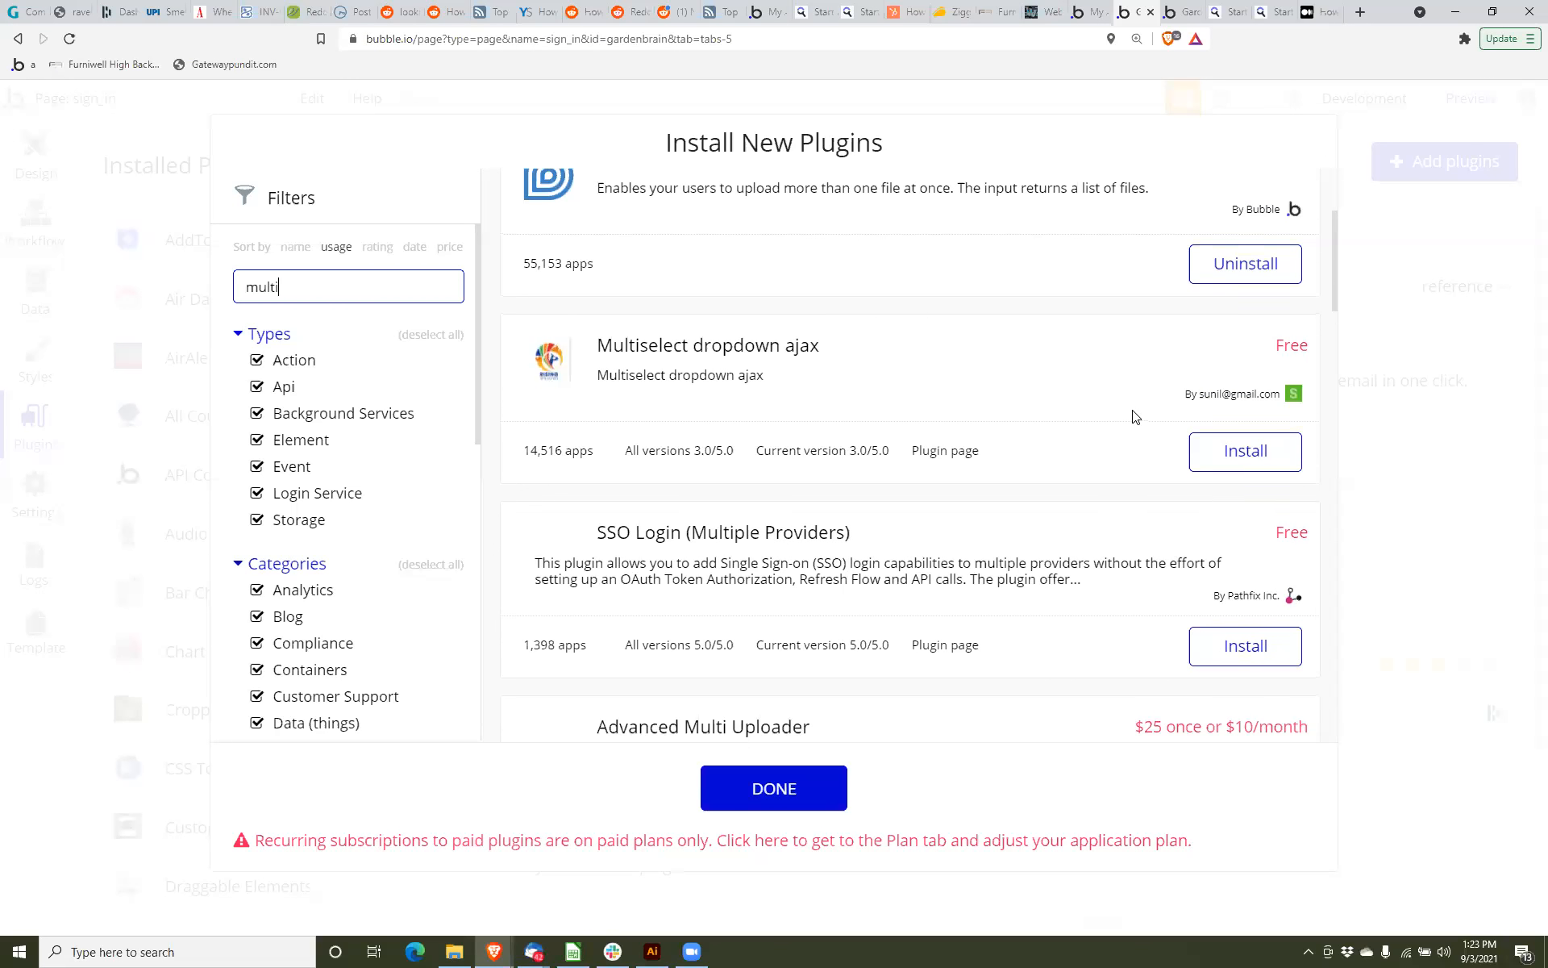
scroll(1132, 416, "up", 1)
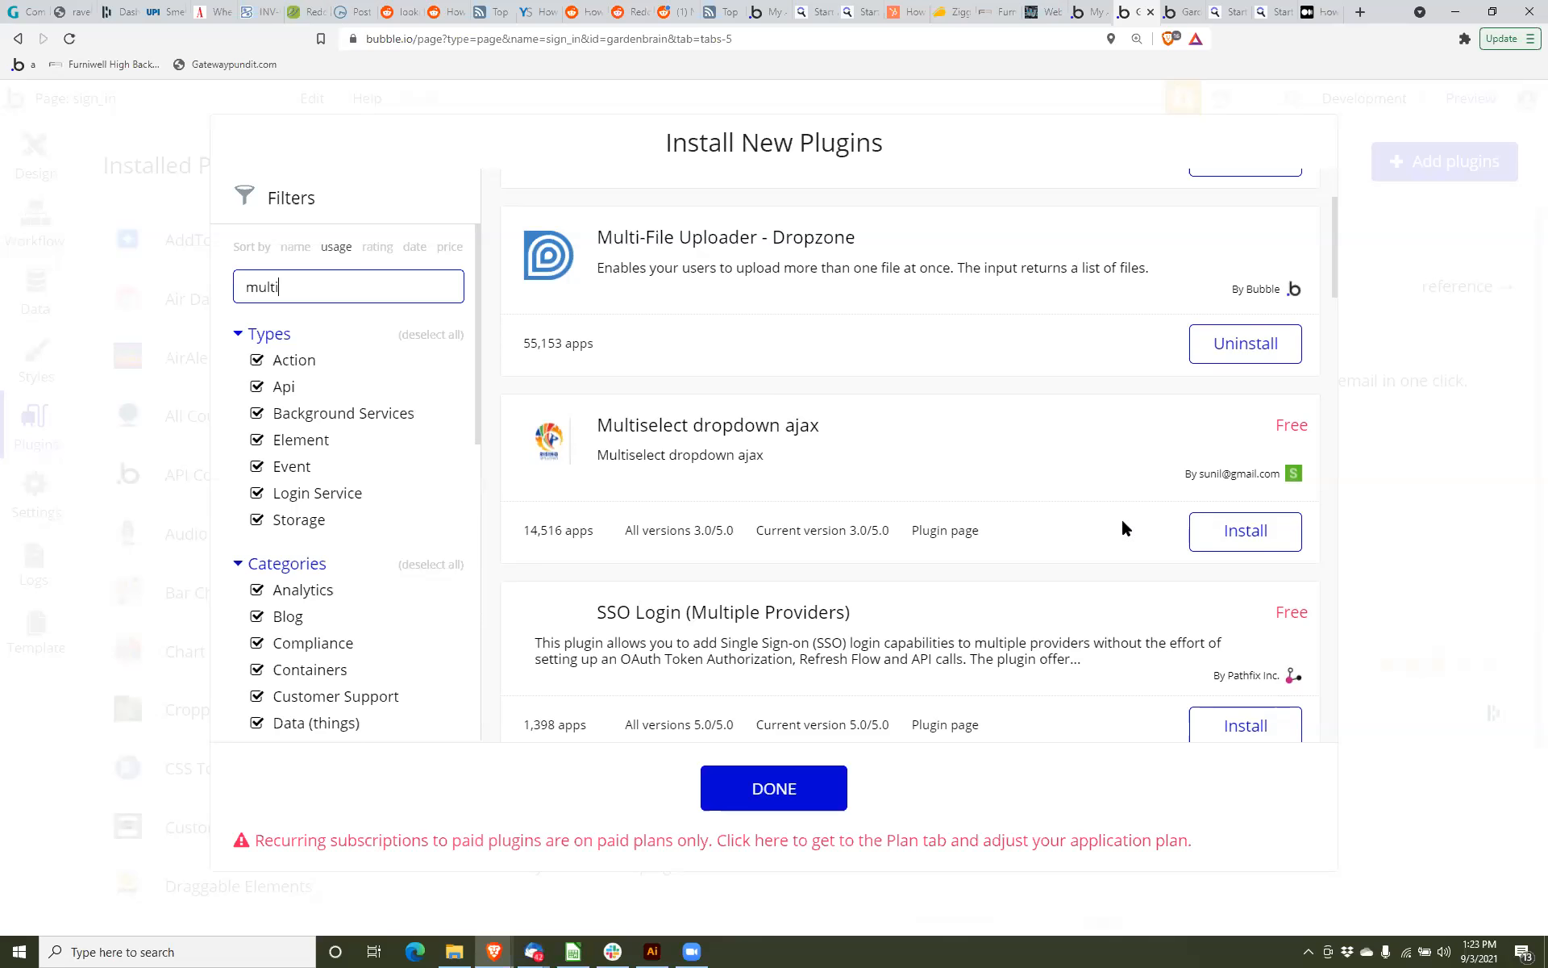
scroll(1126, 529, "down", 6)
scroll(1125, 527, "down", 1)
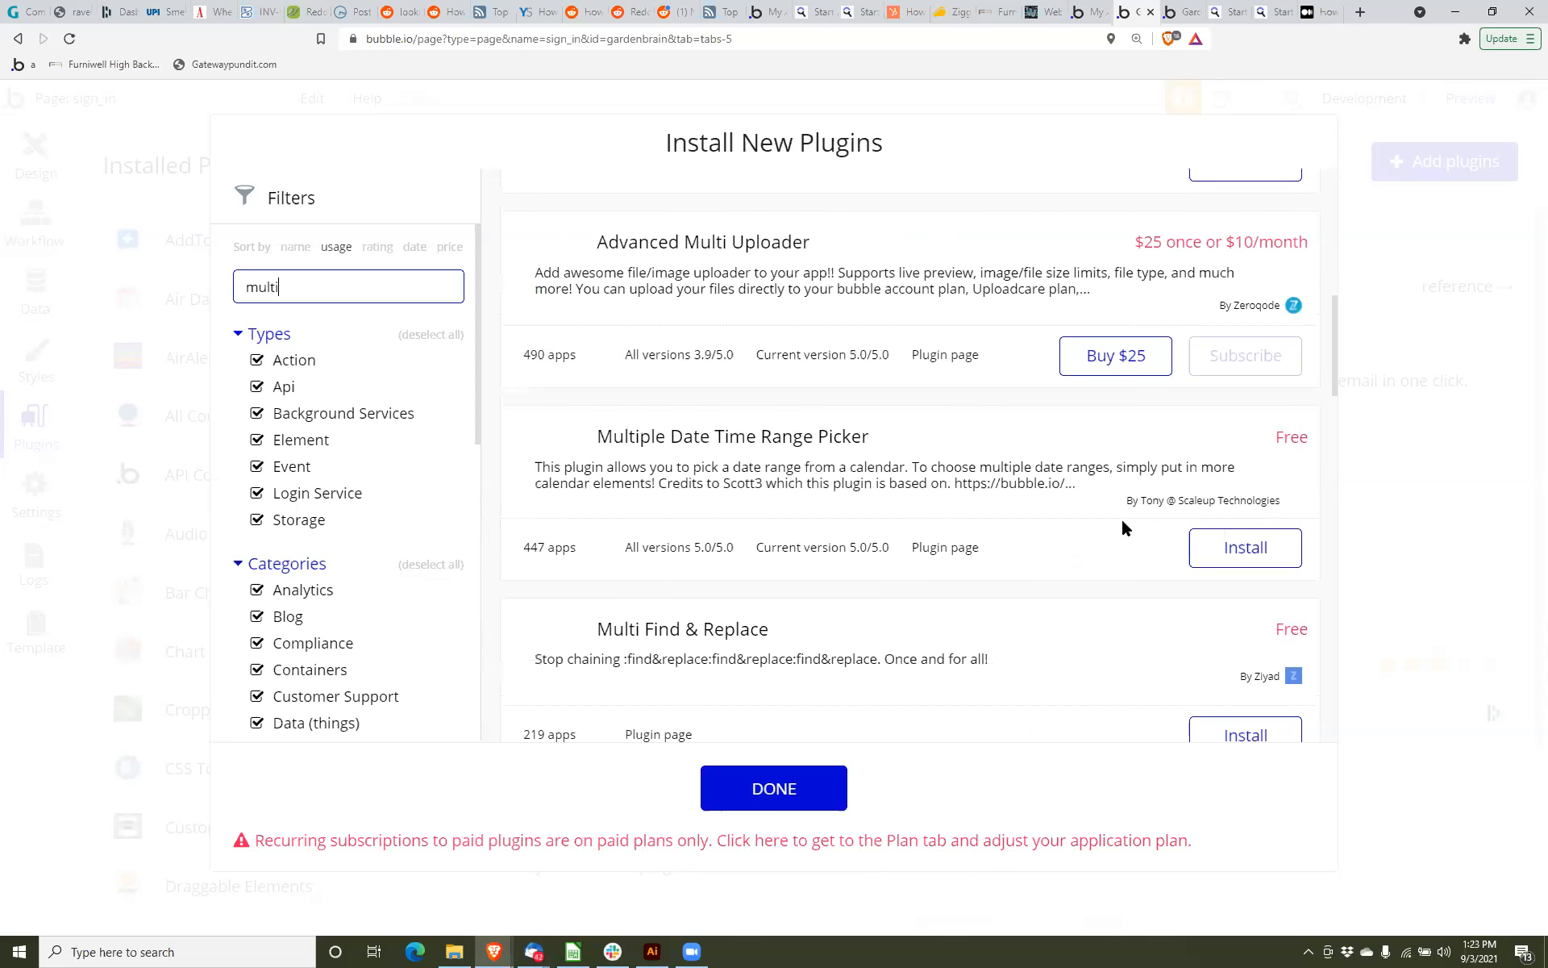
scroll(1123, 522, "down", 6)
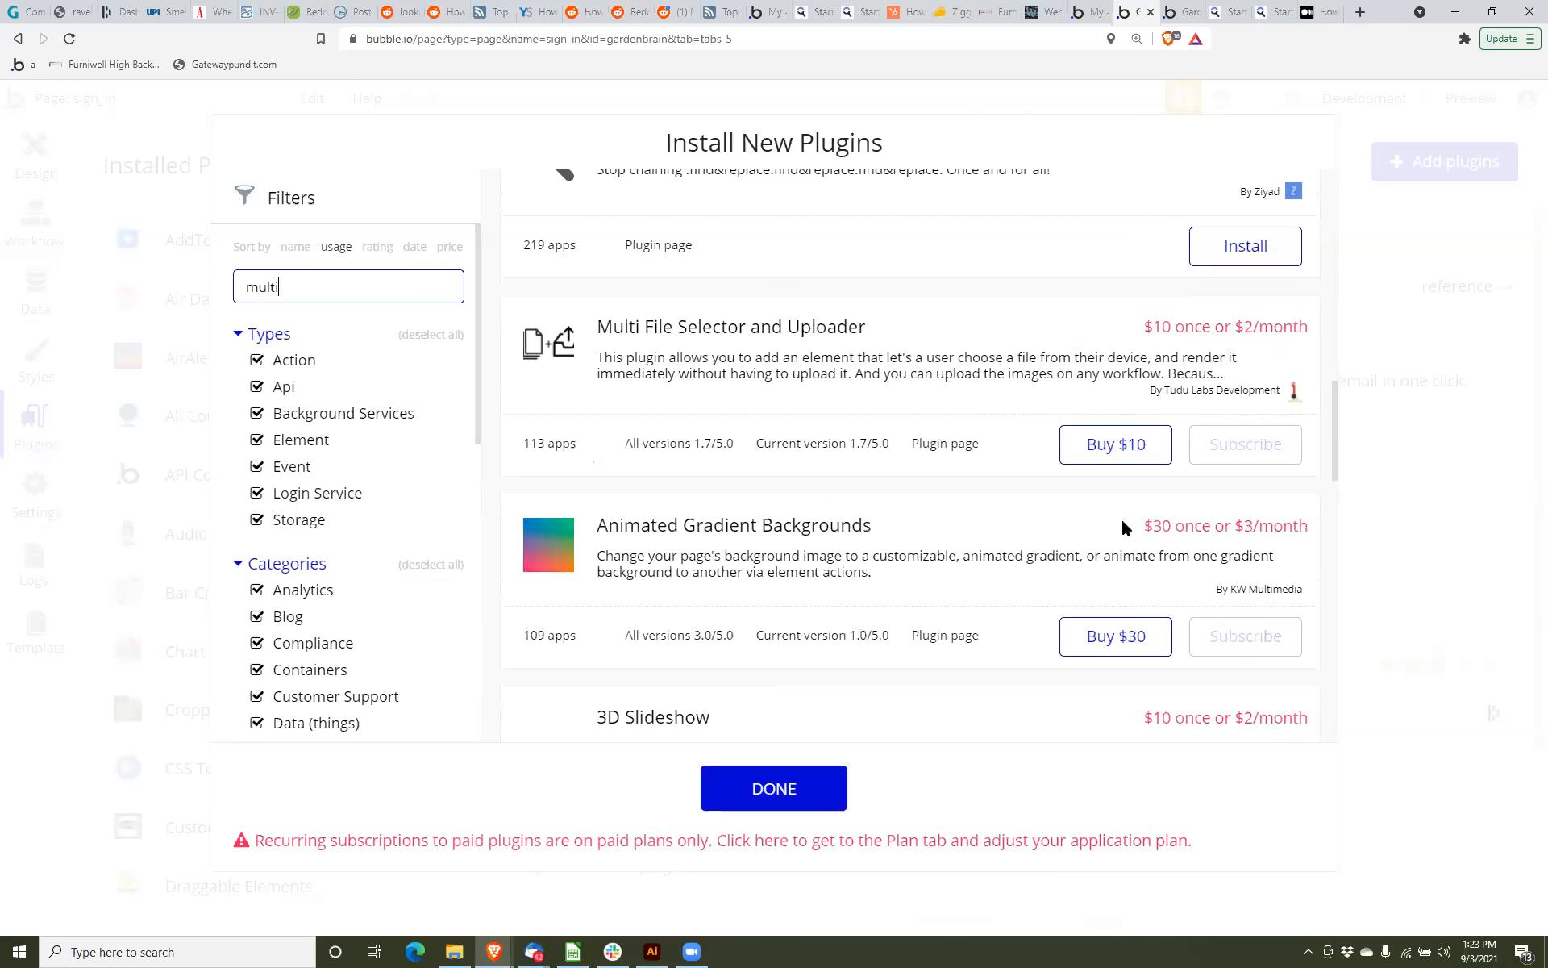
scroll(1122, 523, "down", 3)
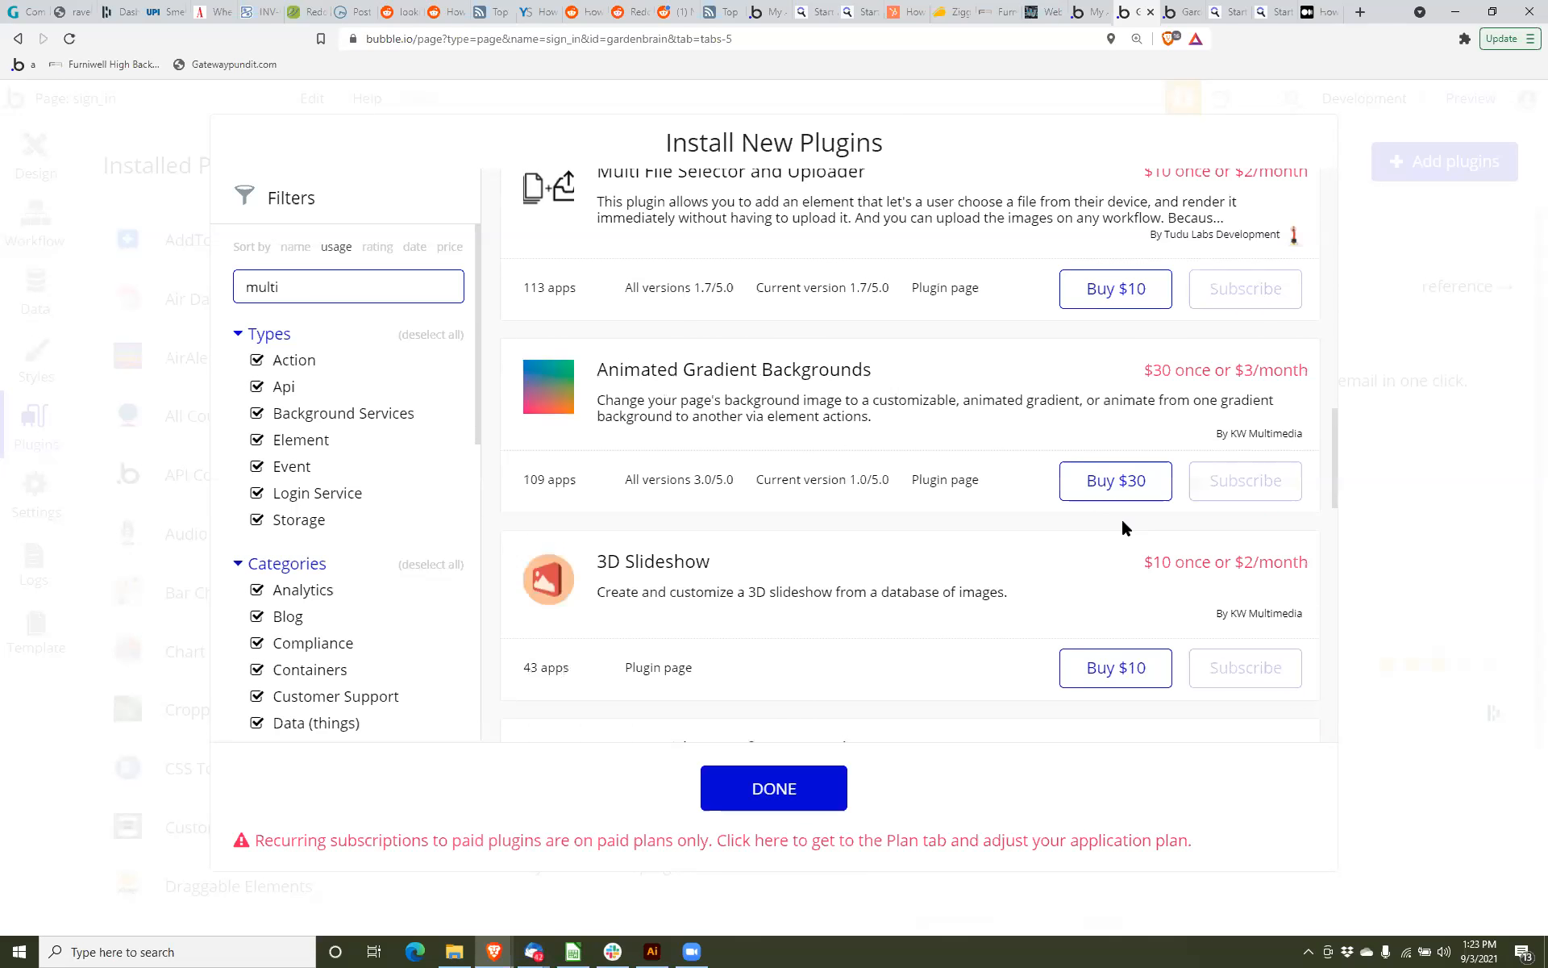
scroll(1123, 522, "down", 1)
scroll(1125, 527, "down", 4)
scroll(1126, 528, "down", 3)
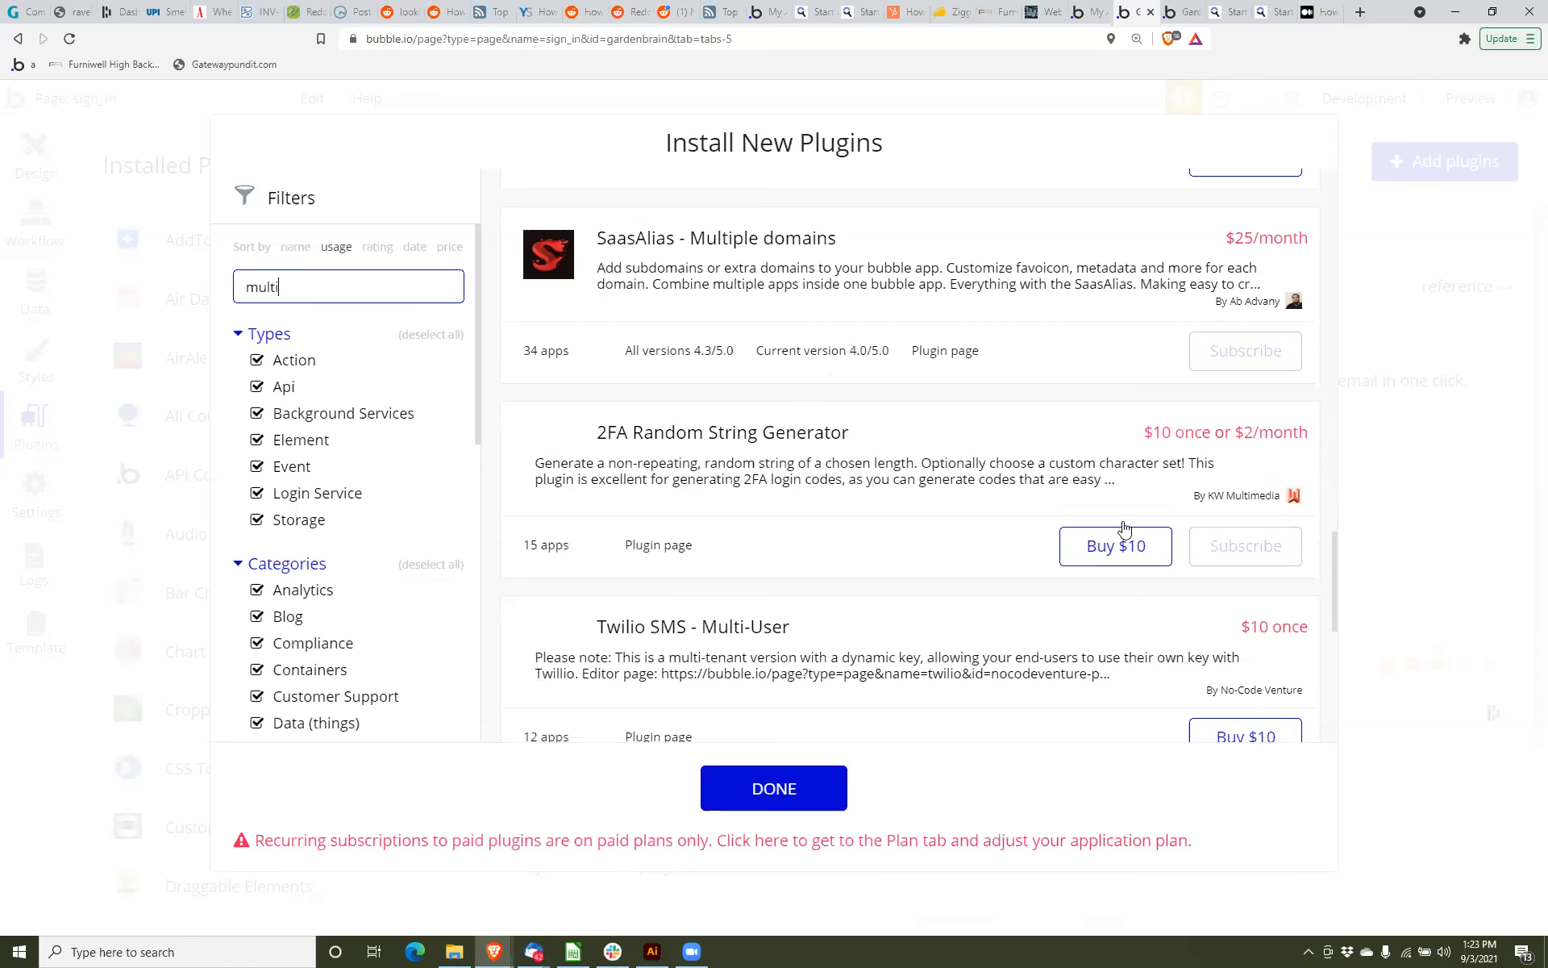
scroll(1124, 528, "down", 2)
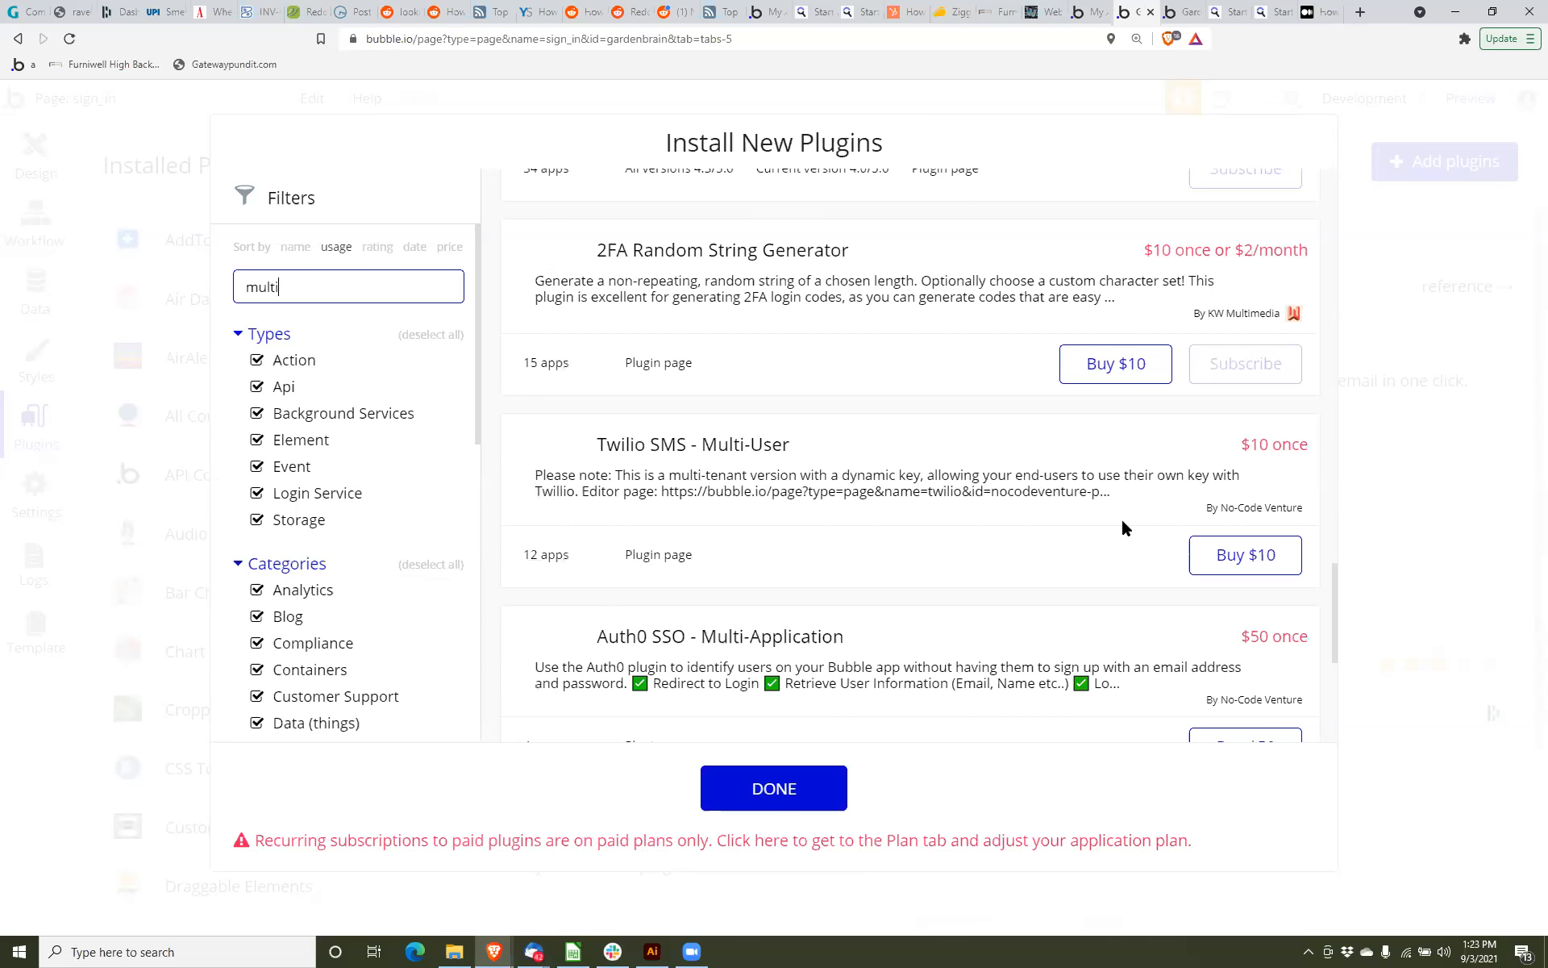
scroll(1126, 528, "down", 5)
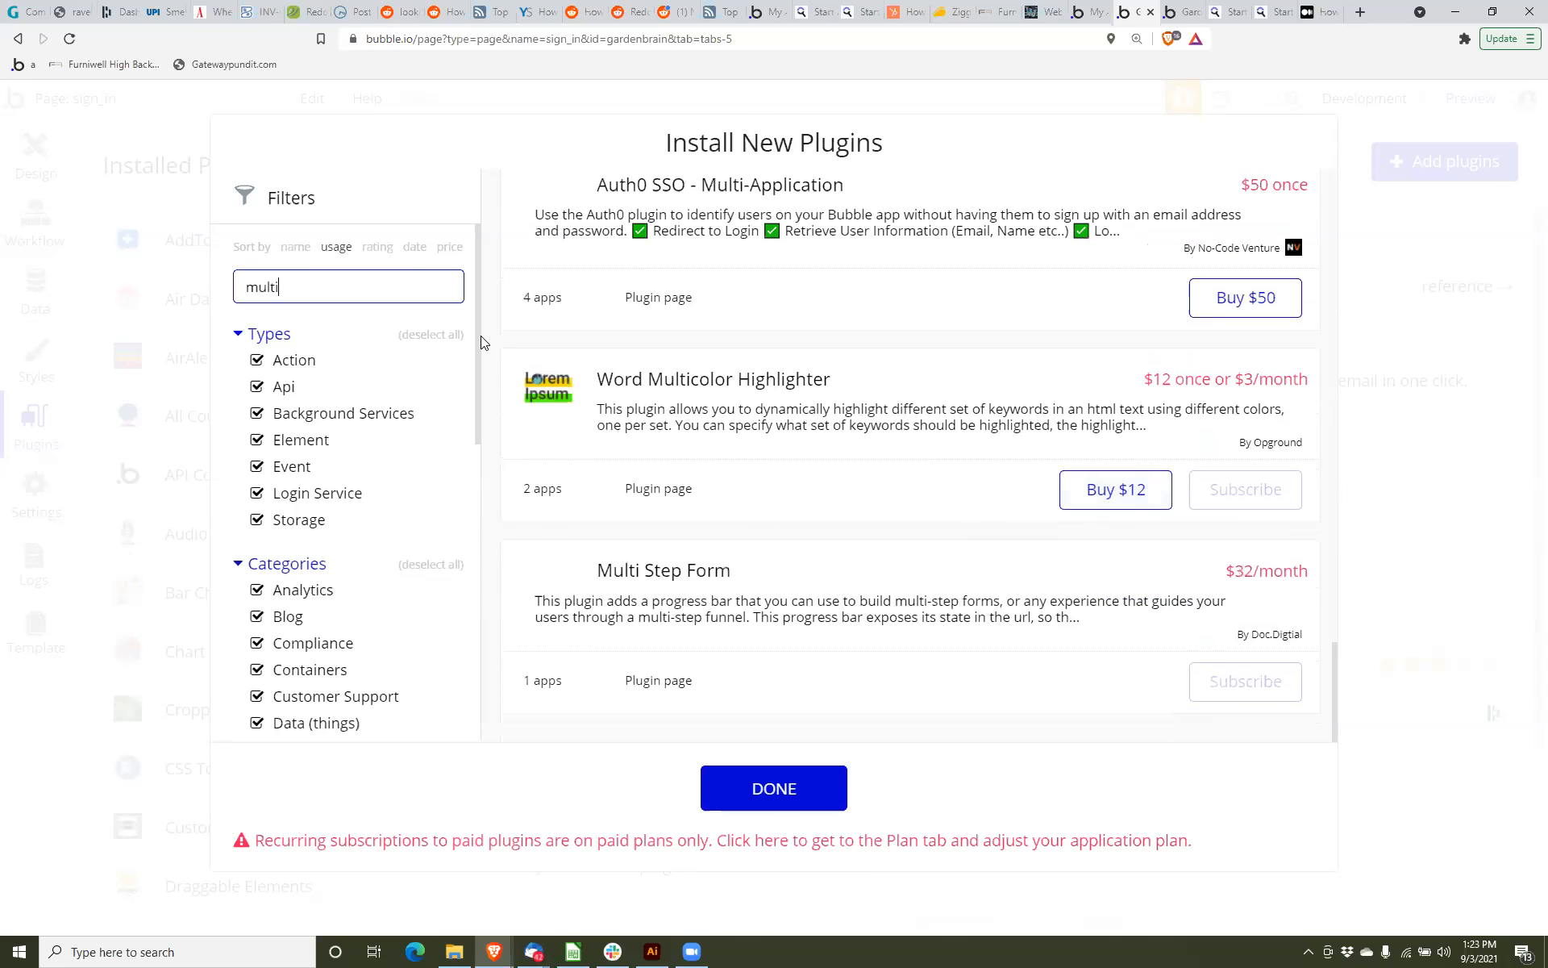
Try narrowing the plugin search with "multi drop" and "multidrop".
type("d")
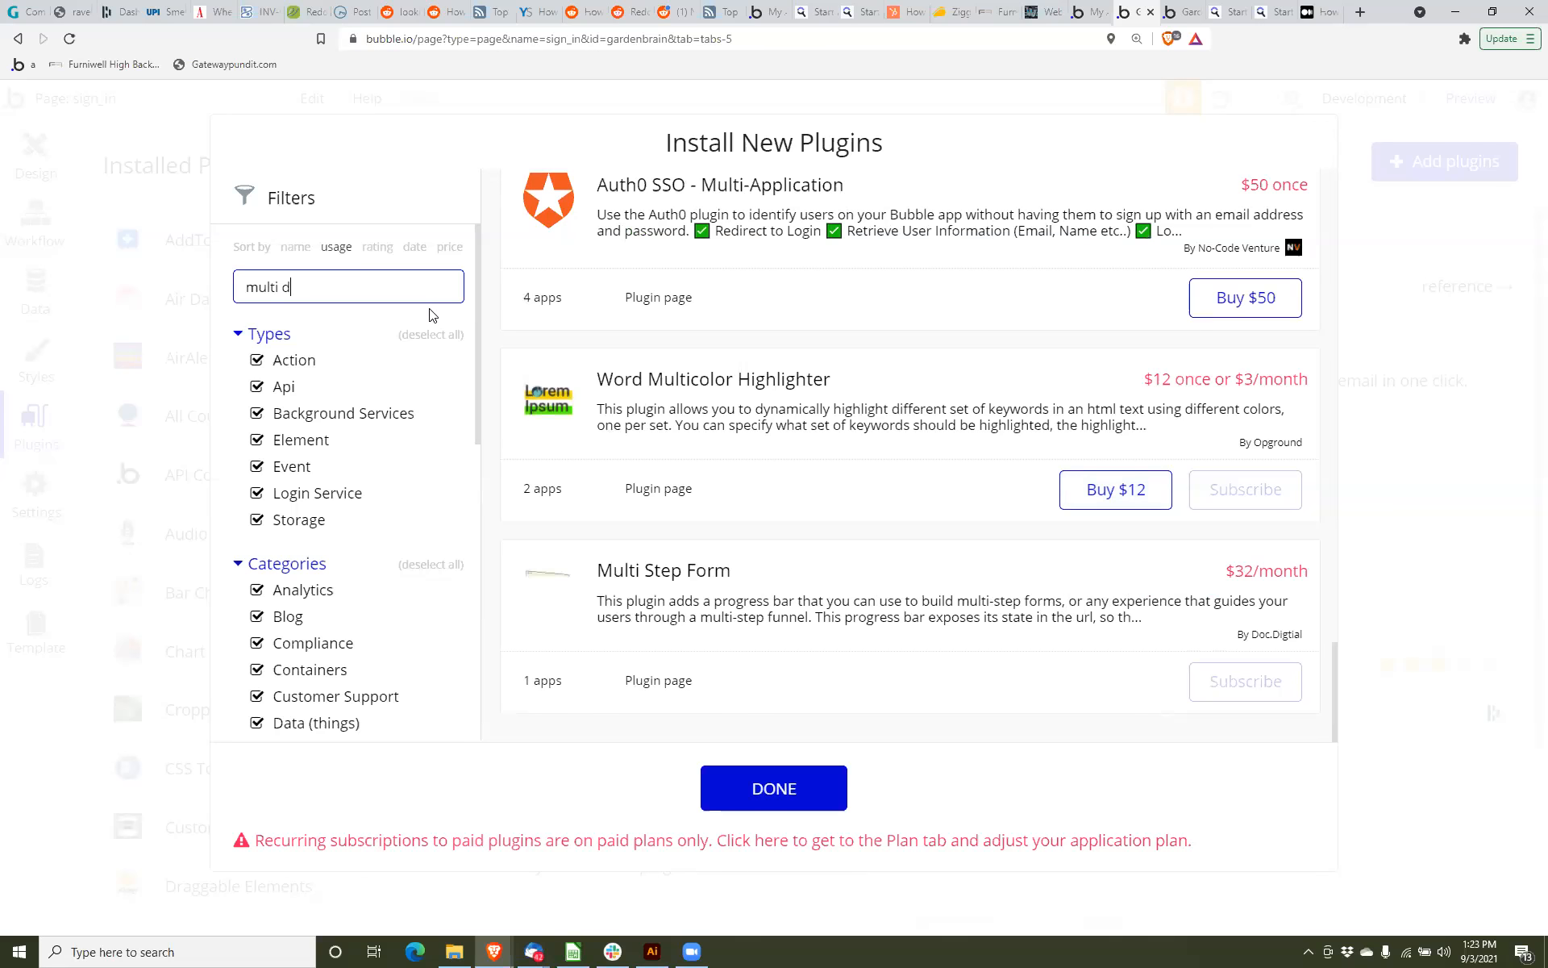
type("rop")
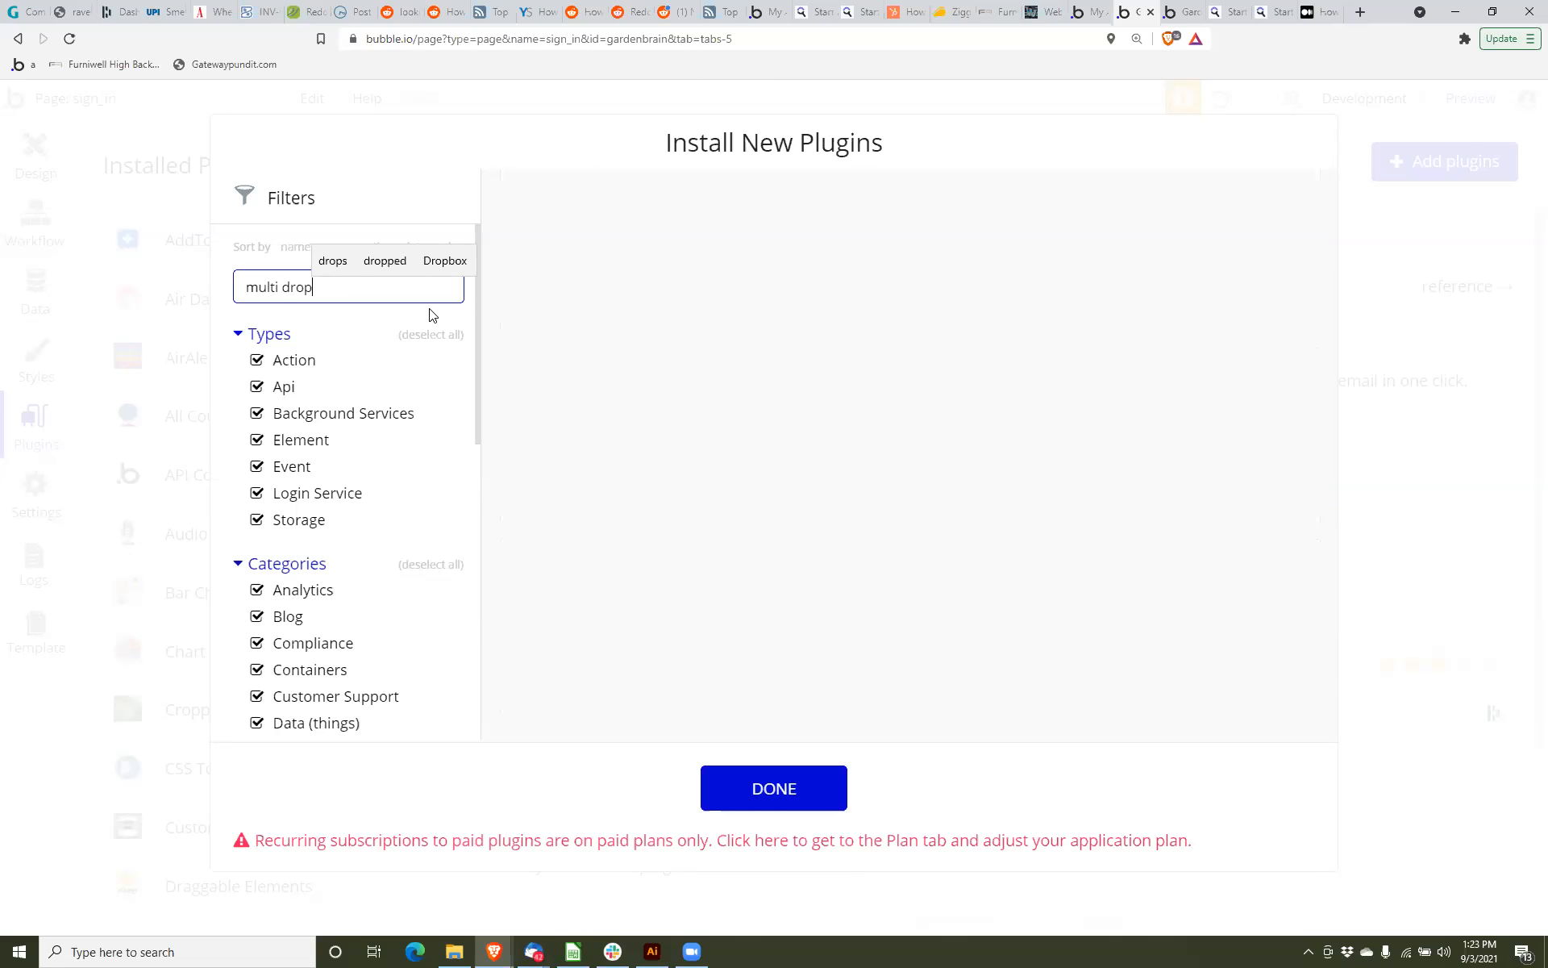
key("BackSpace")
key("BackSpace")
key("BackSpace")
key("BackSpace")
key("BackSpace")
key("BackSpace")
key("BackSpace")
key("BackSpace")
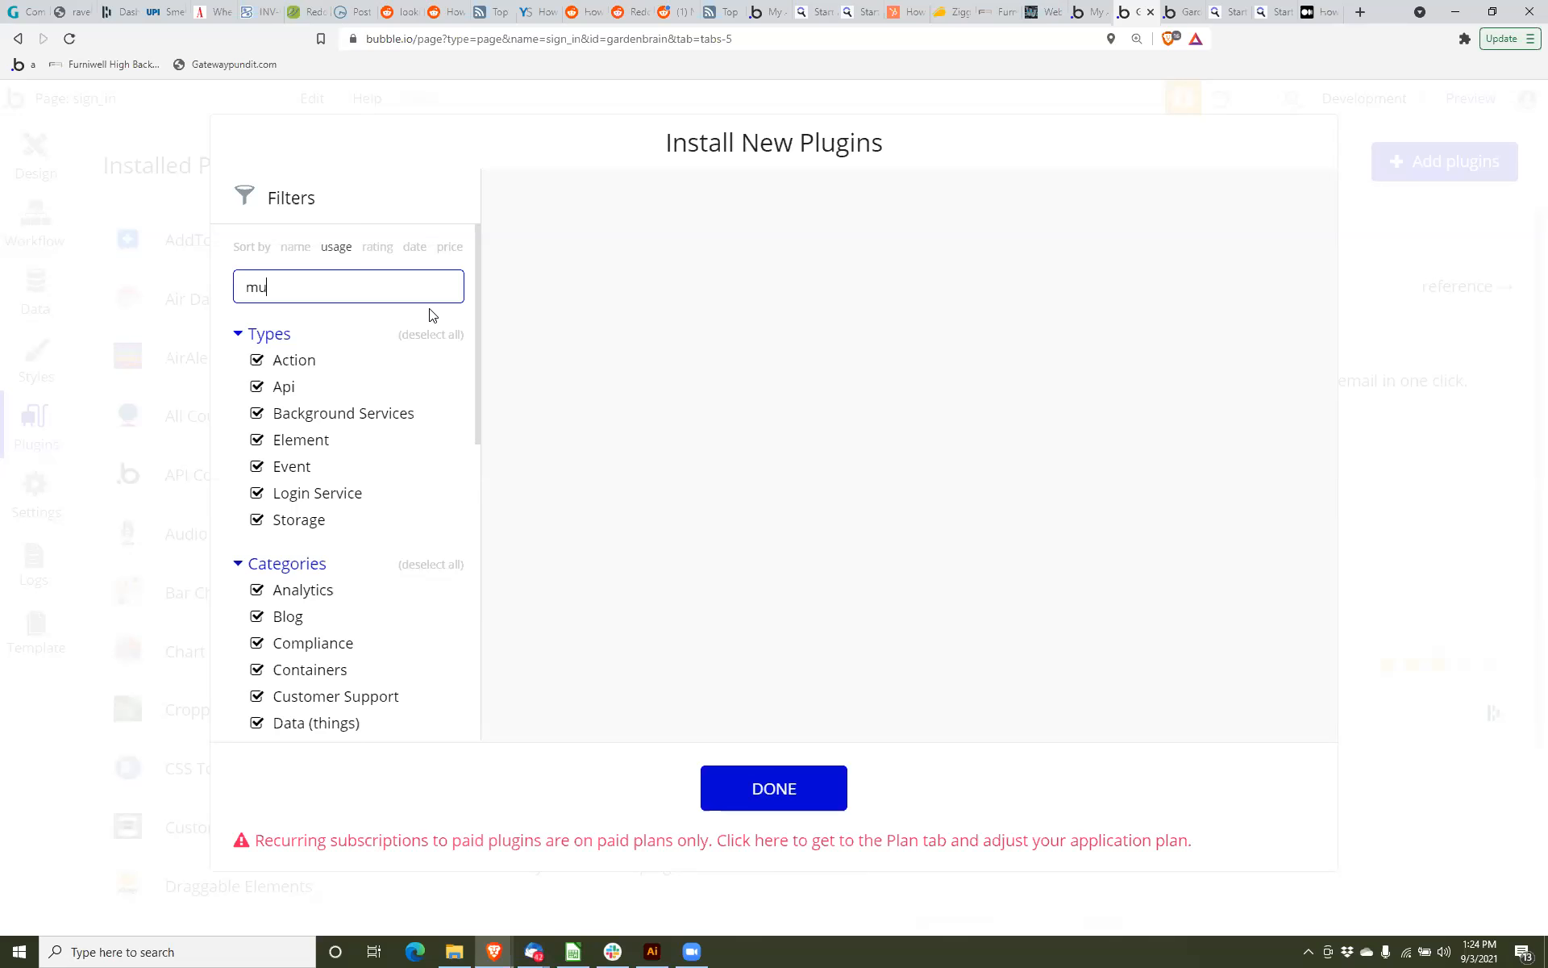
type("ltidrop")
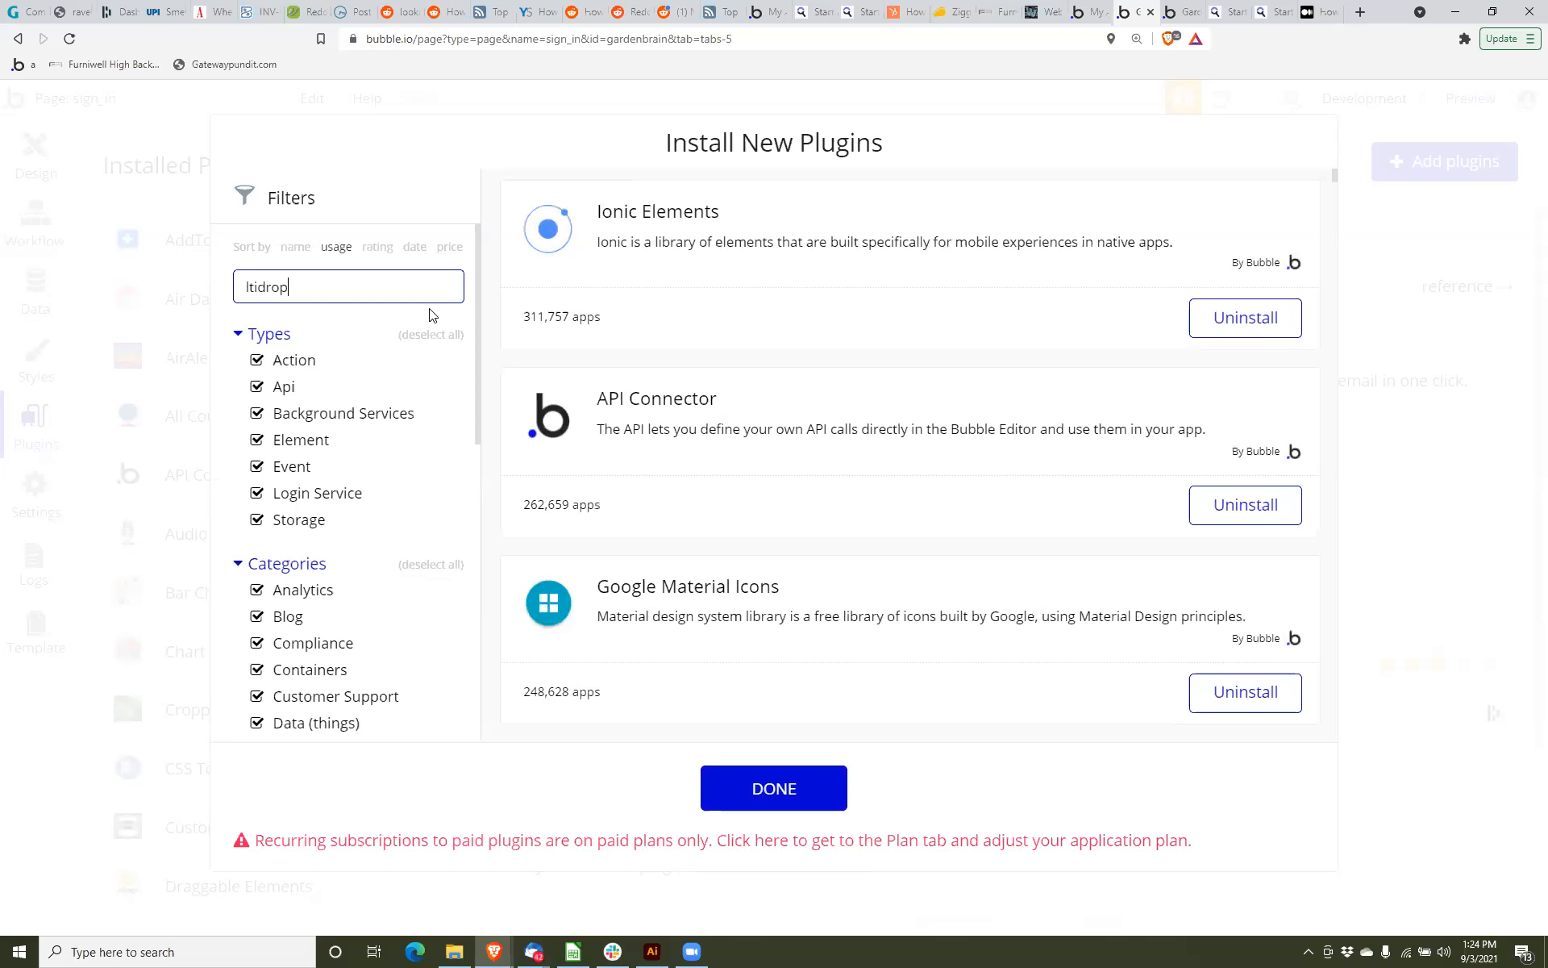
left_click(239, 288)
type("mu")
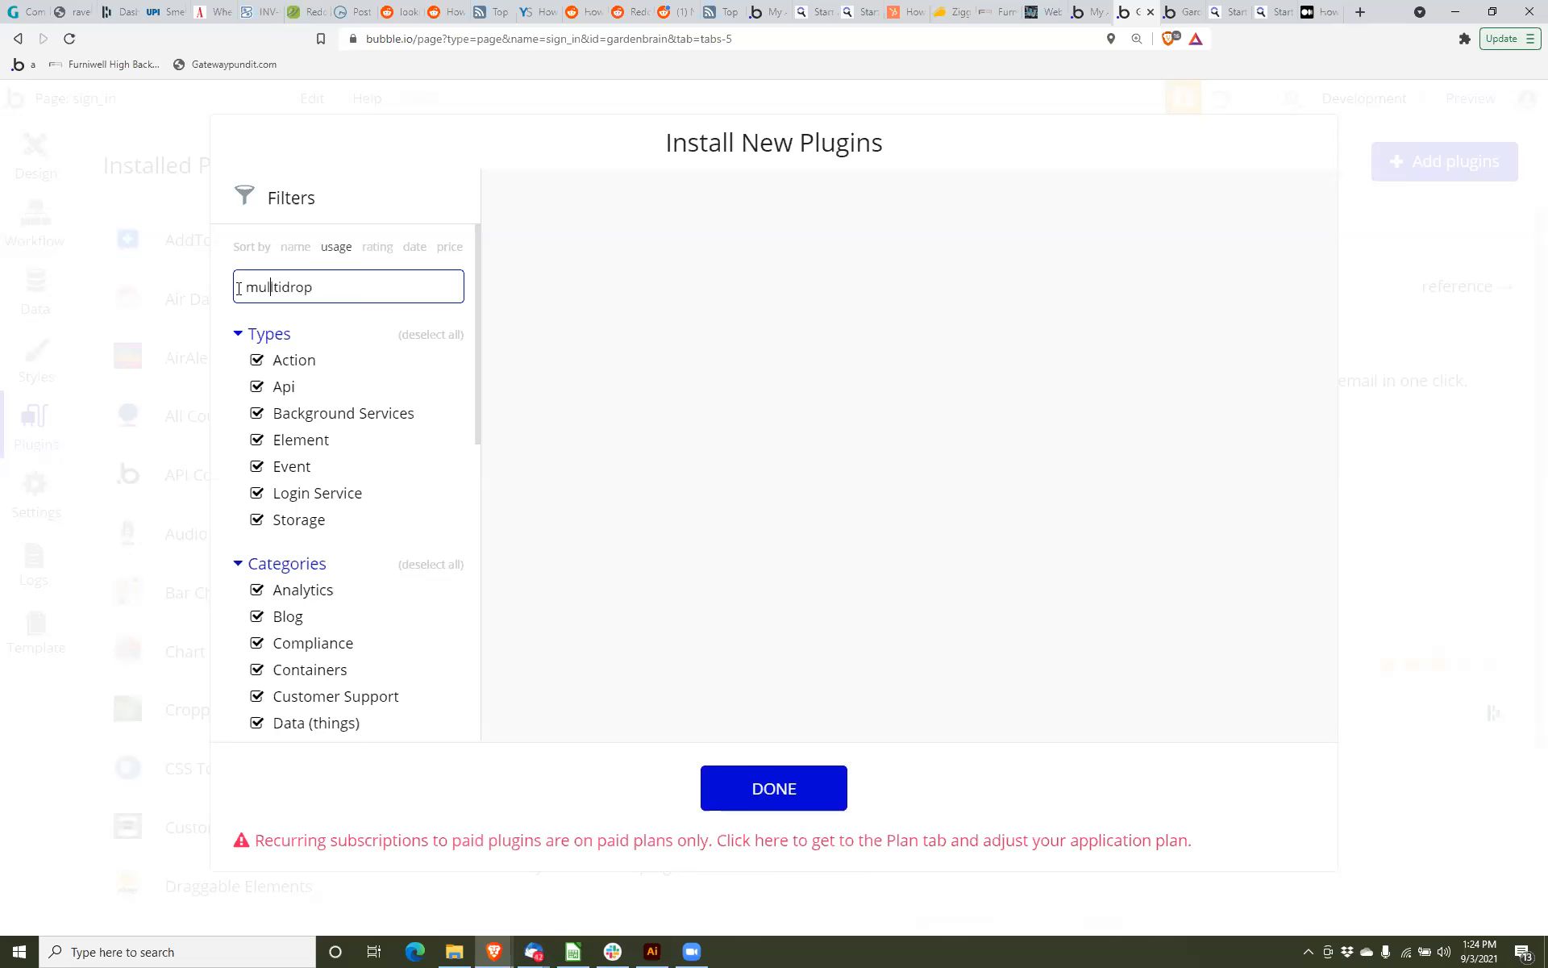
Search the plugin library for "dropdown" and install Bubble's Multiselect Dropdown plugin.
double_click(318, 288)
type("dropdow")
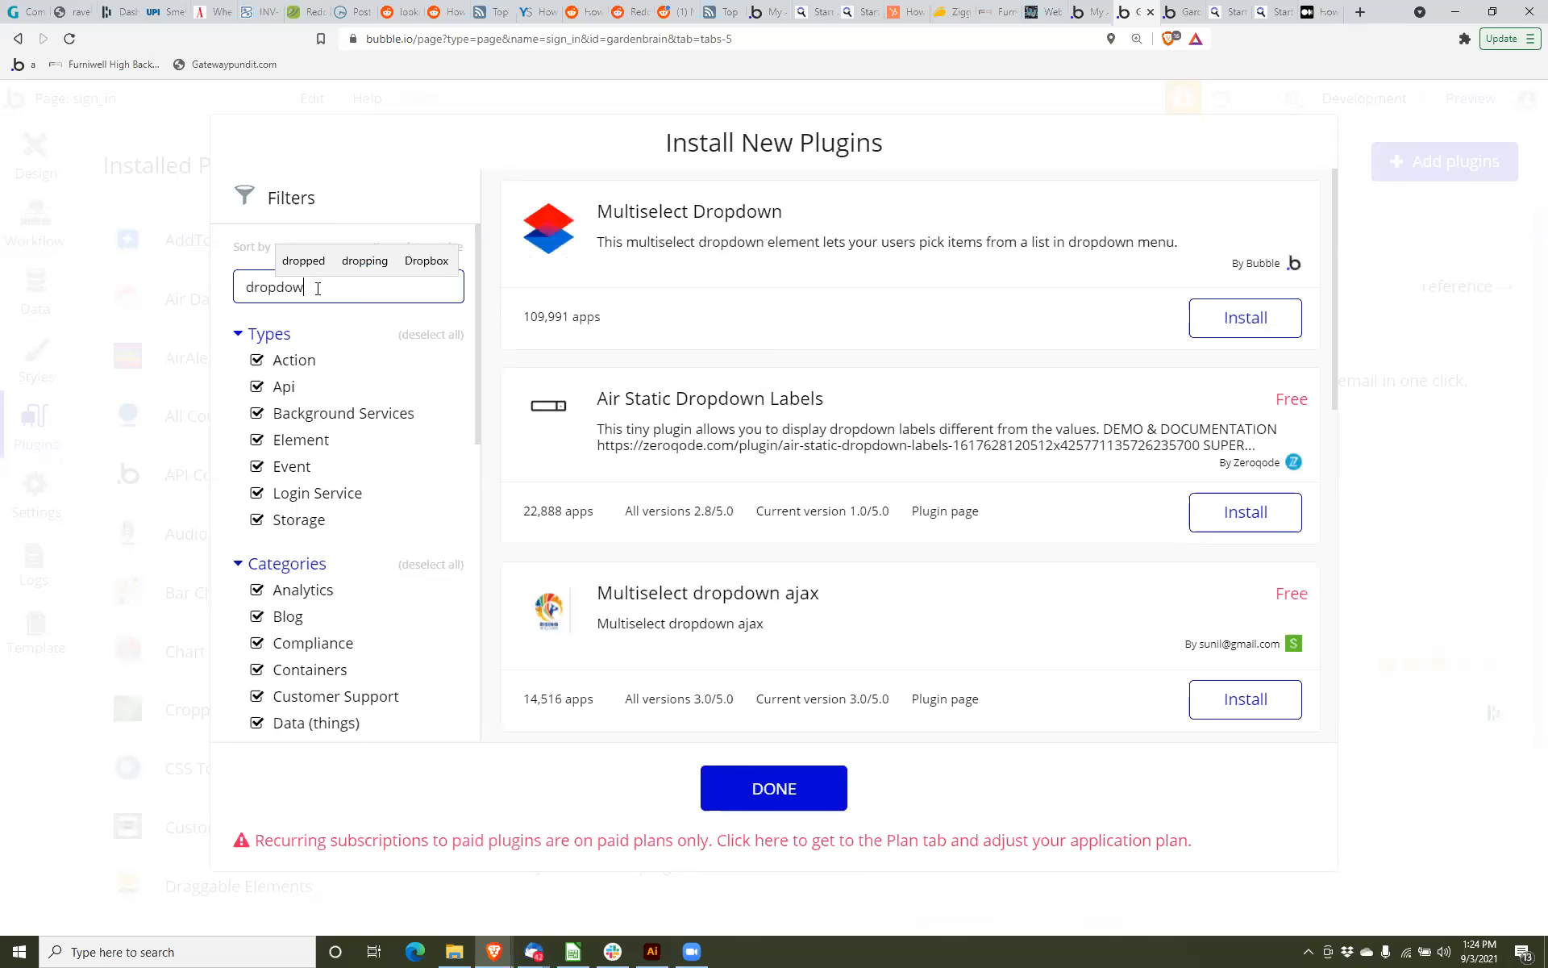
type("n")
left_click(1231, 331)
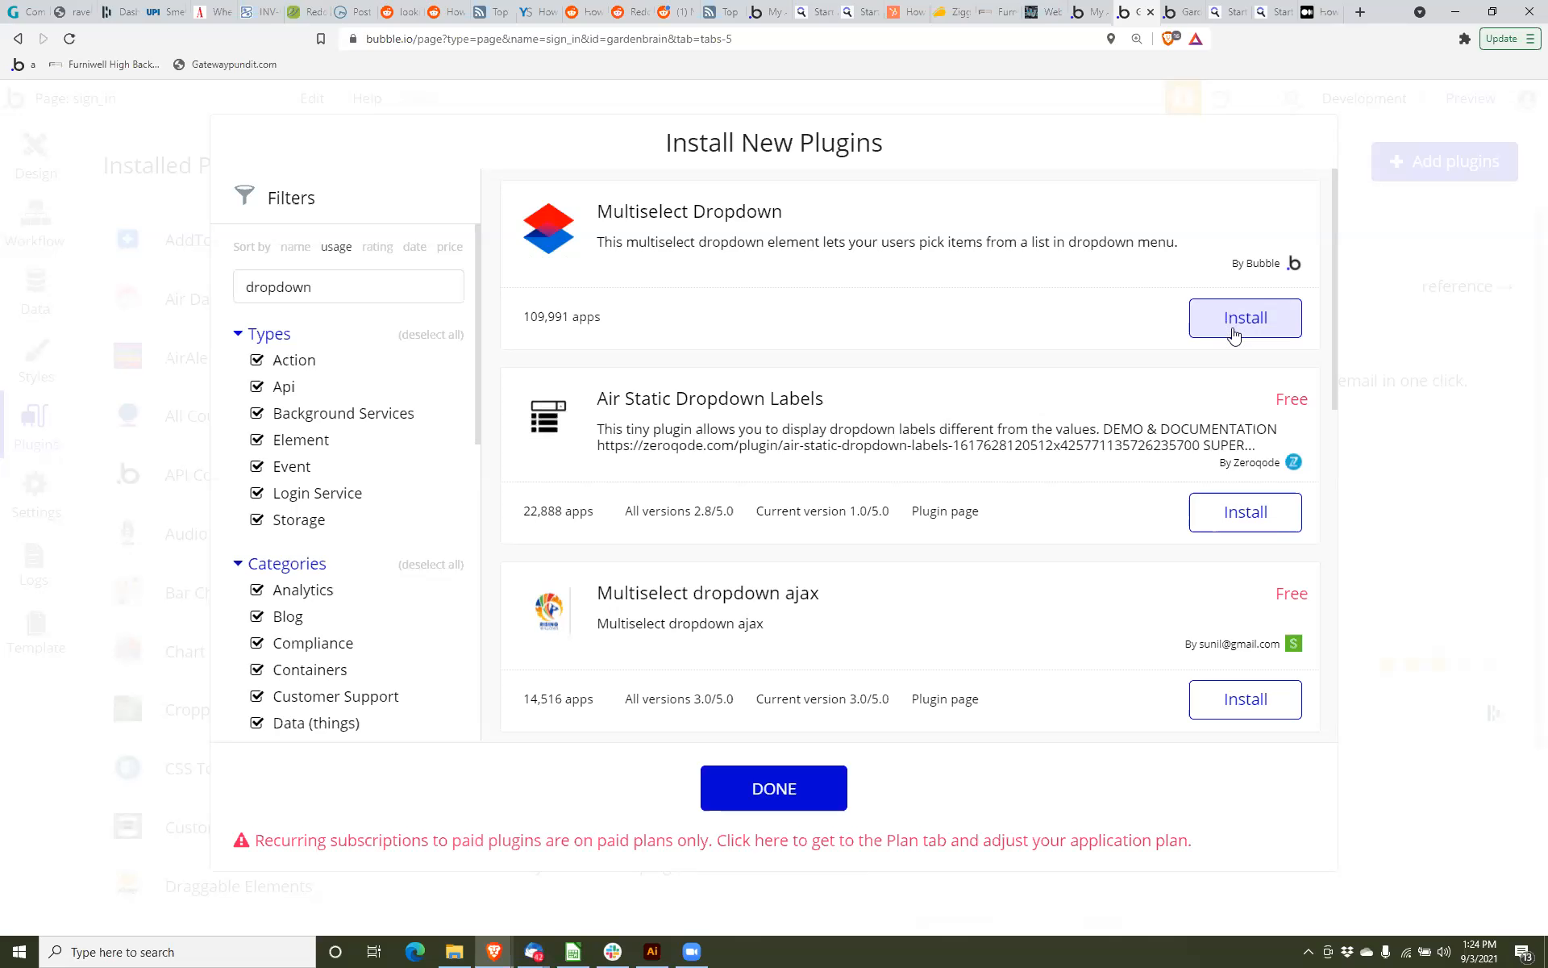
Search the plugin library for "multiselect" and locate Multiselect Dropdown in the installed plugins list.
left_click(822, 790)
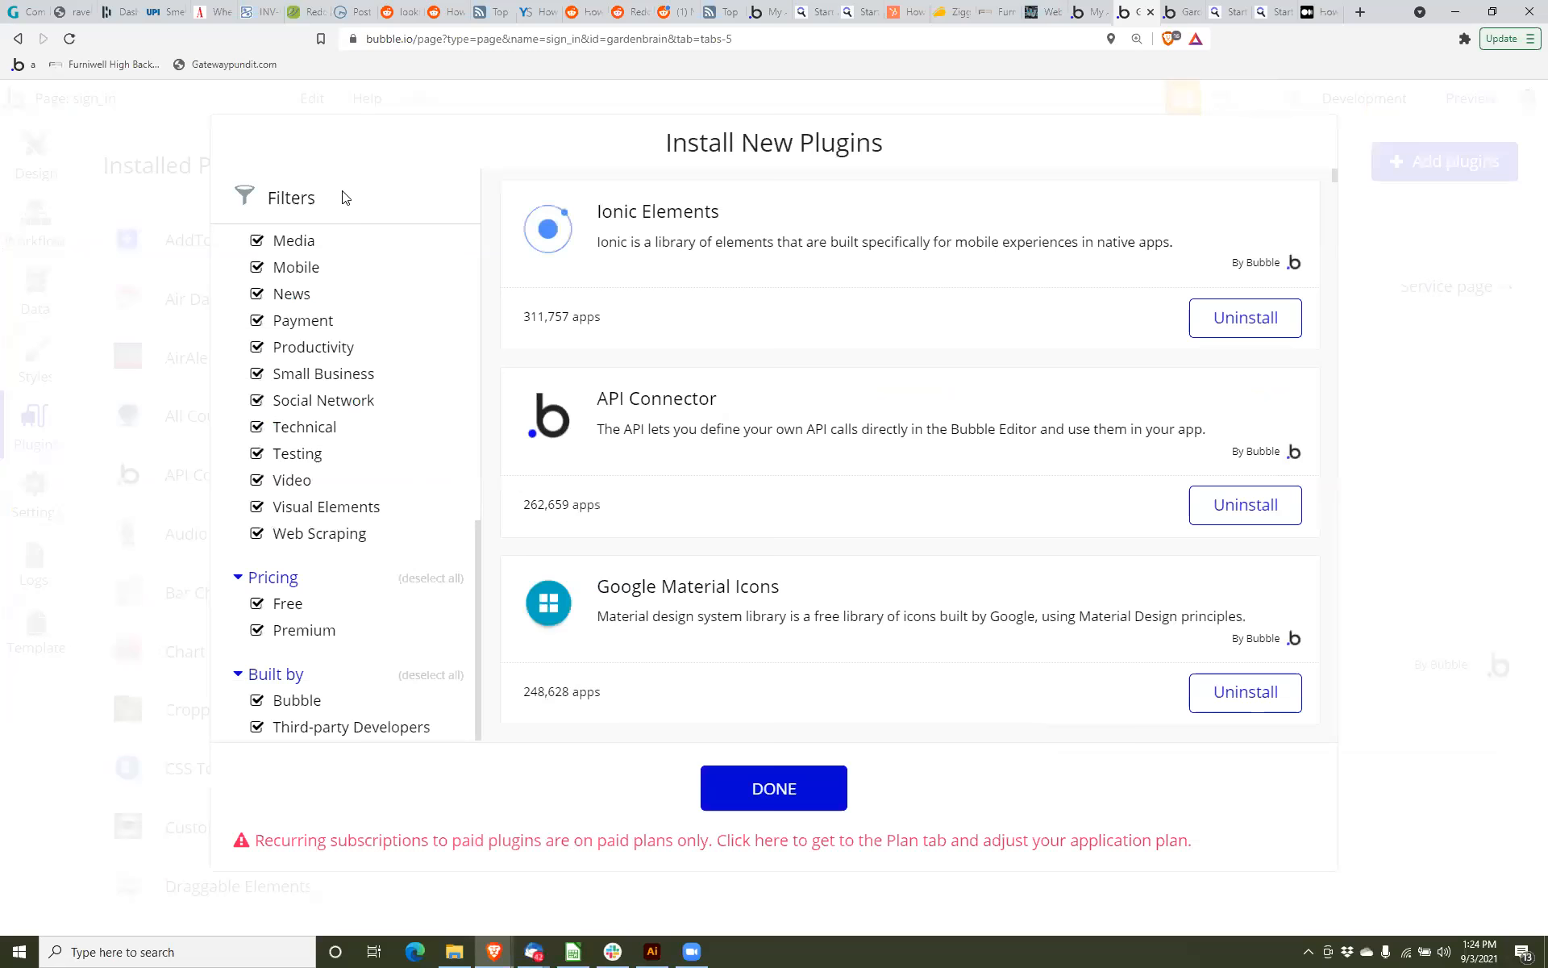
scroll(298, 290, "up", 10)
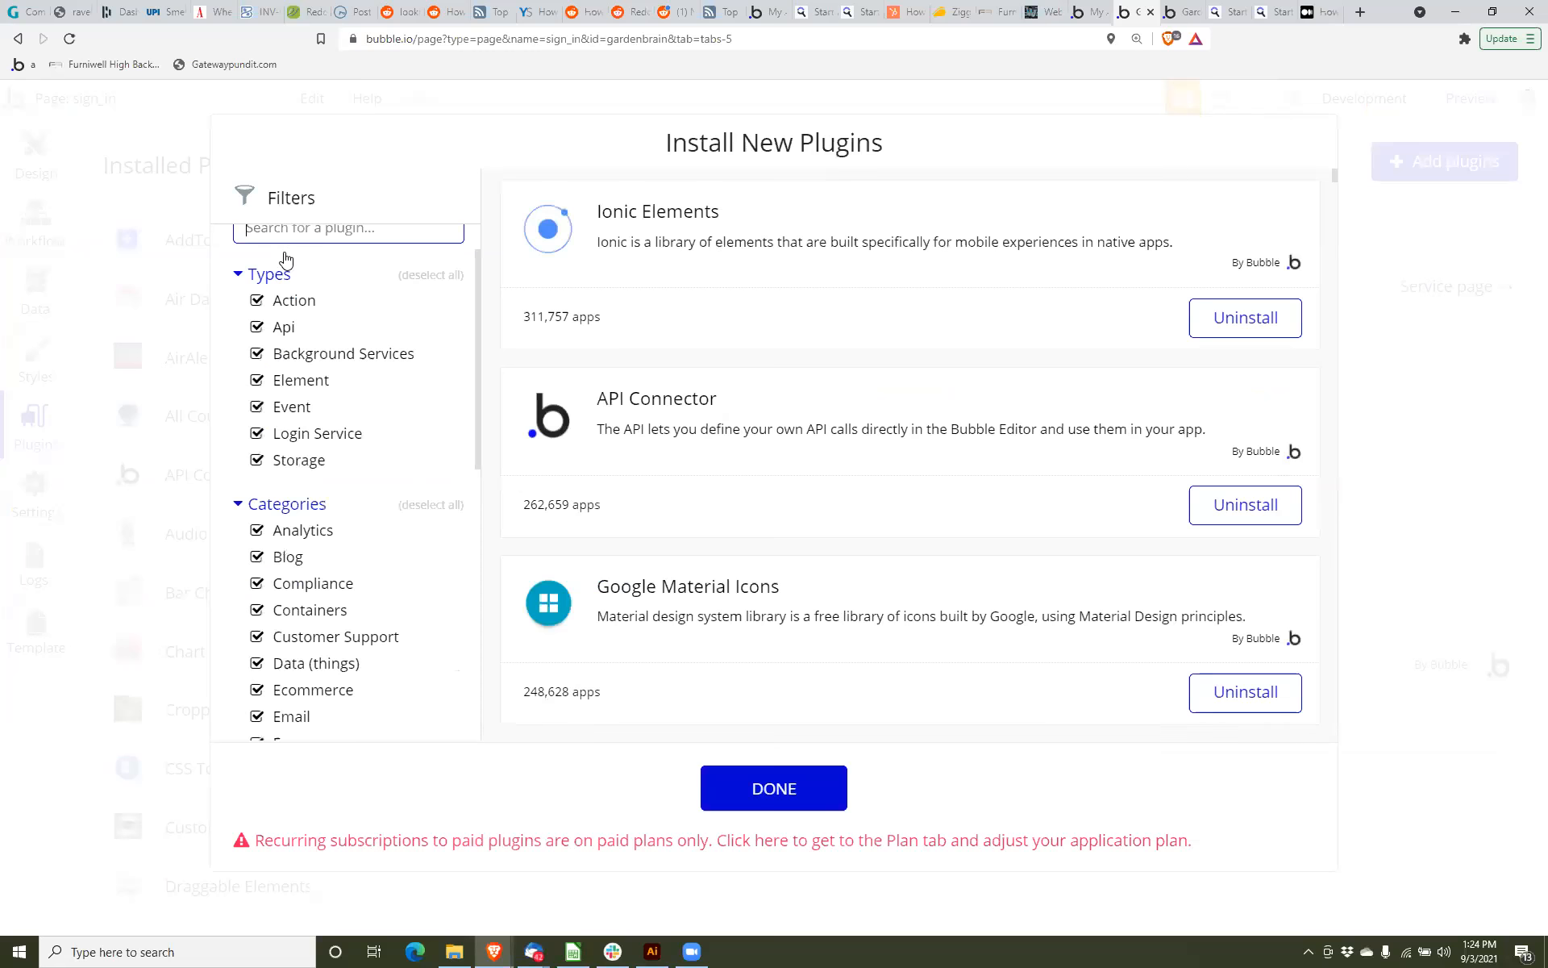
scroll(297, 316, "up", 1)
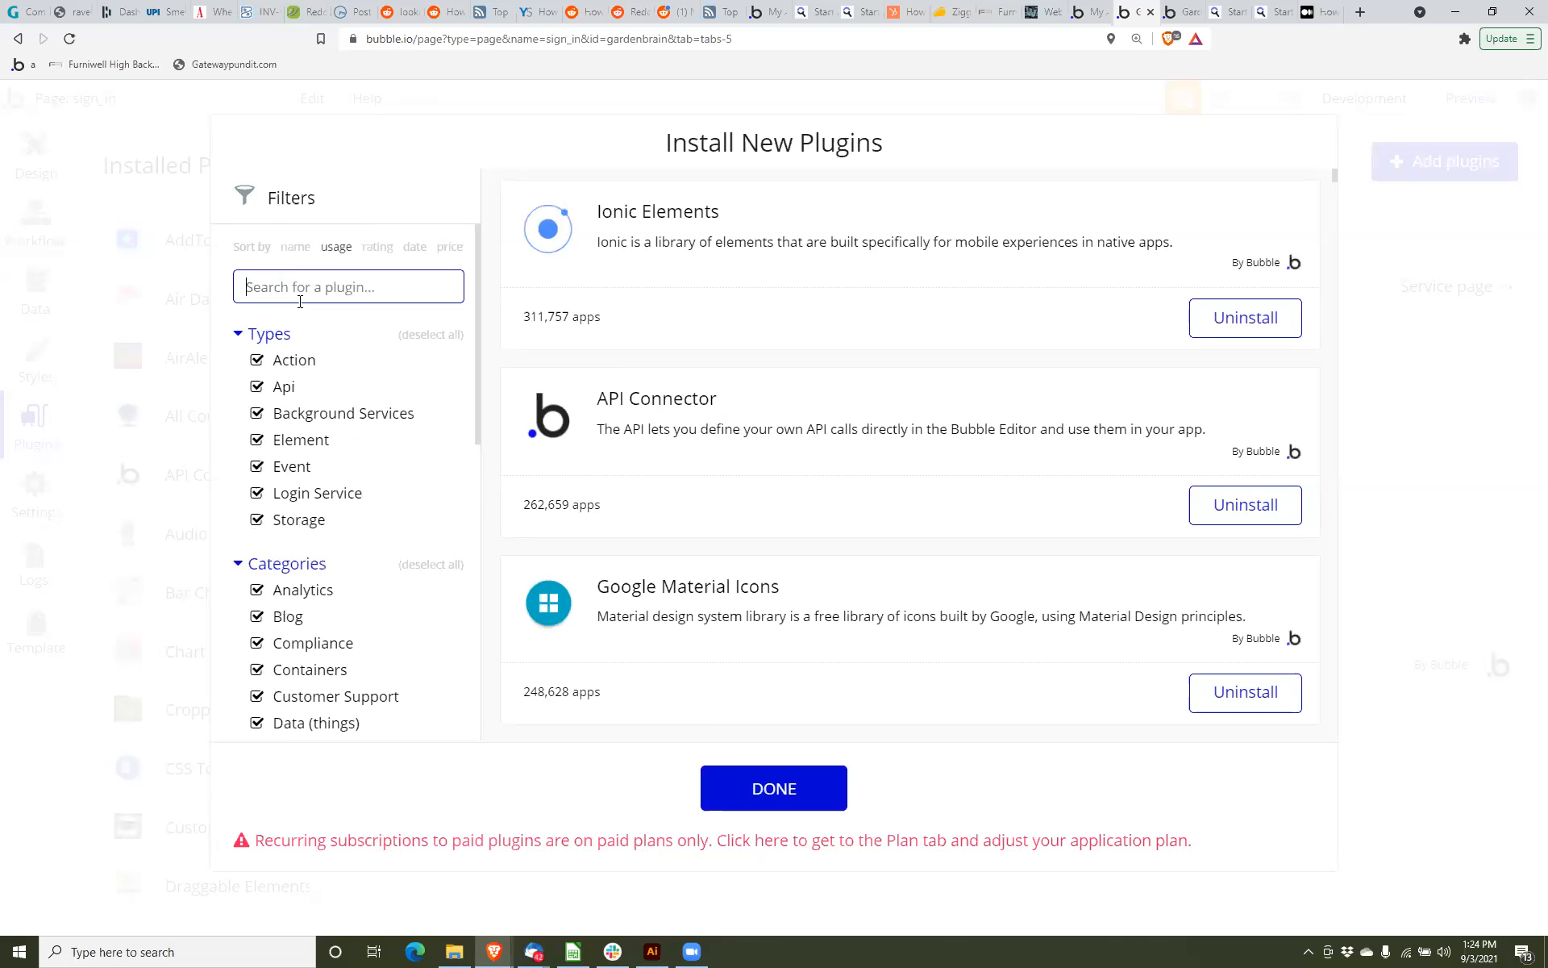
type("multiselec")
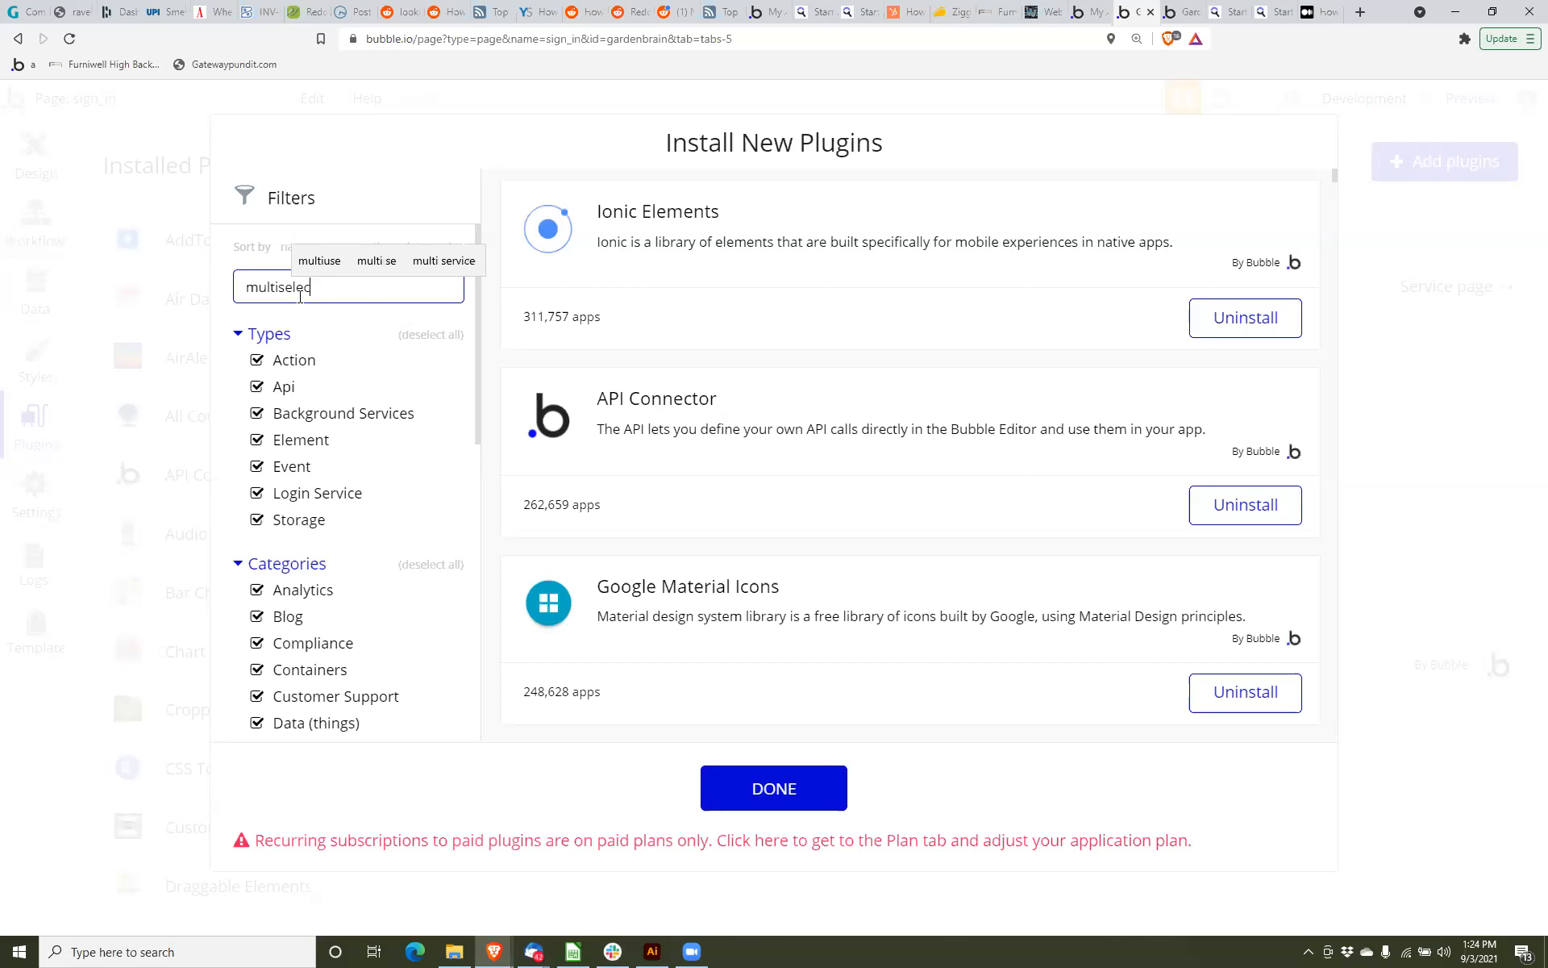
type("t")
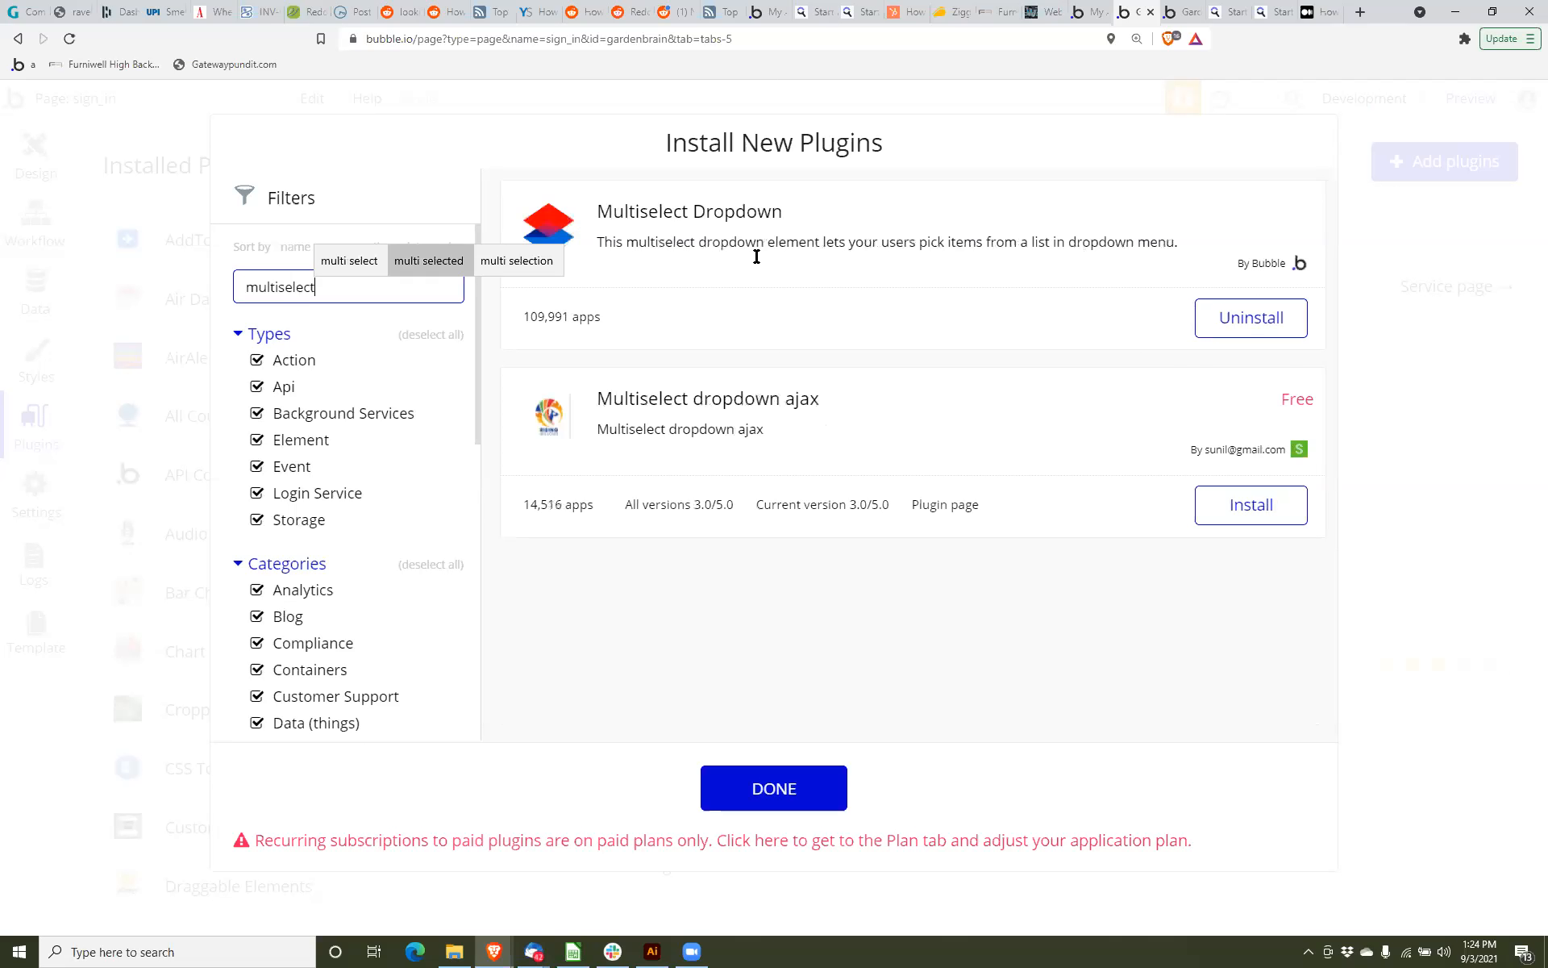
left_click(774, 805)
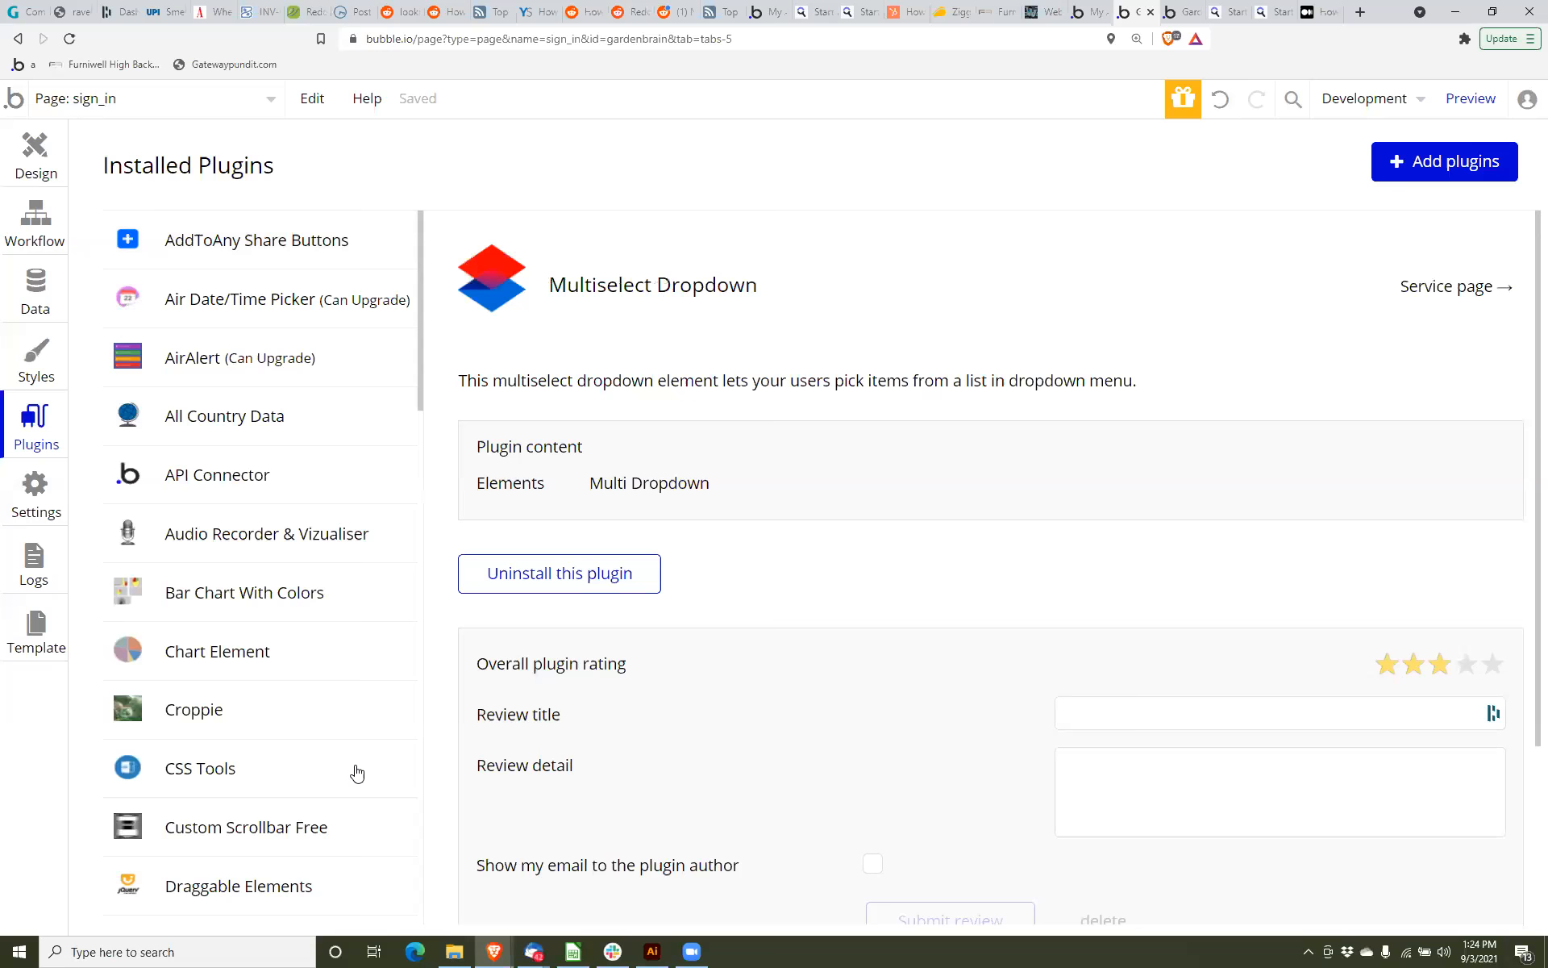
scroll(336, 741, "down", 8)
scroll(287, 715, "down", 8)
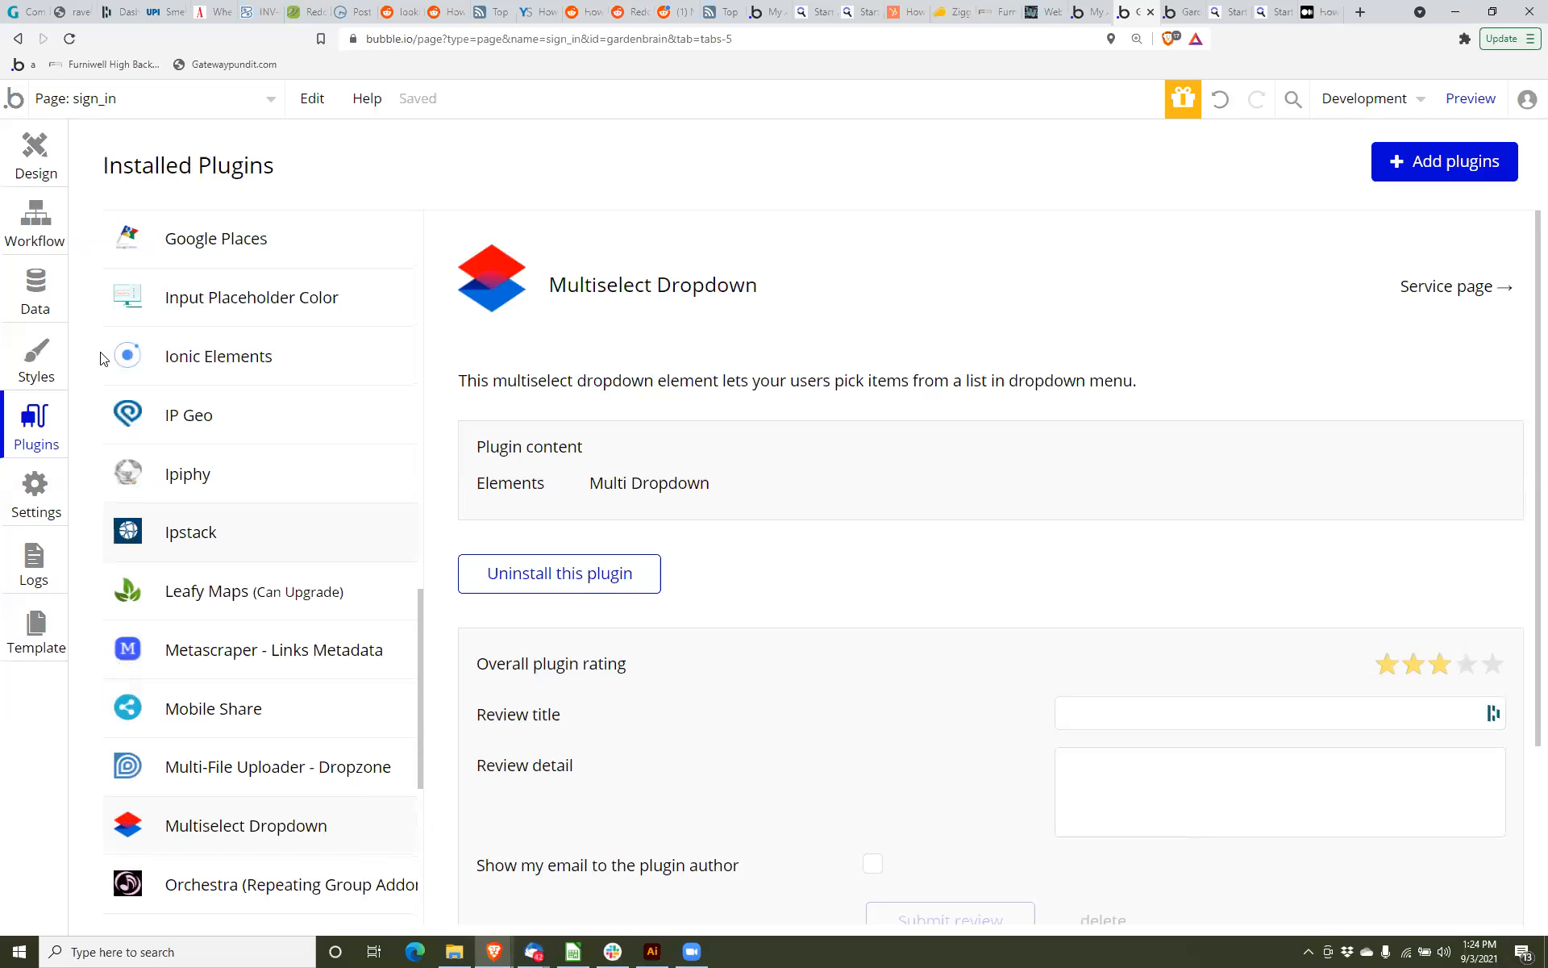
Return to the page design and delete the plain dropdown below the zone input.
left_click(26, 172)
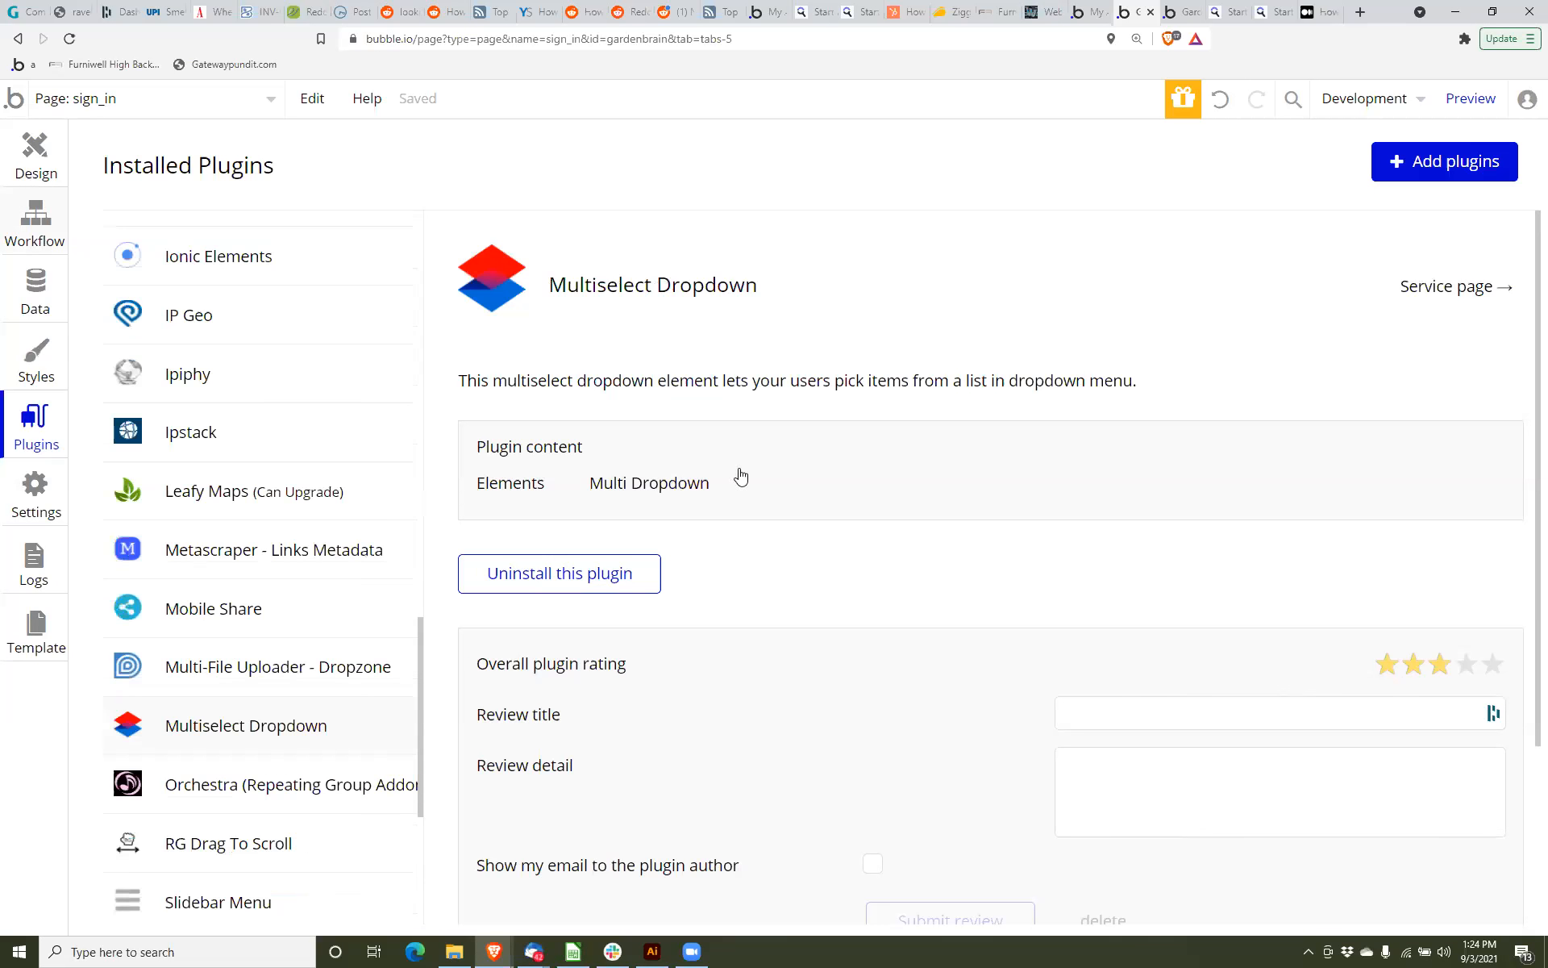
double_click(813, 655)
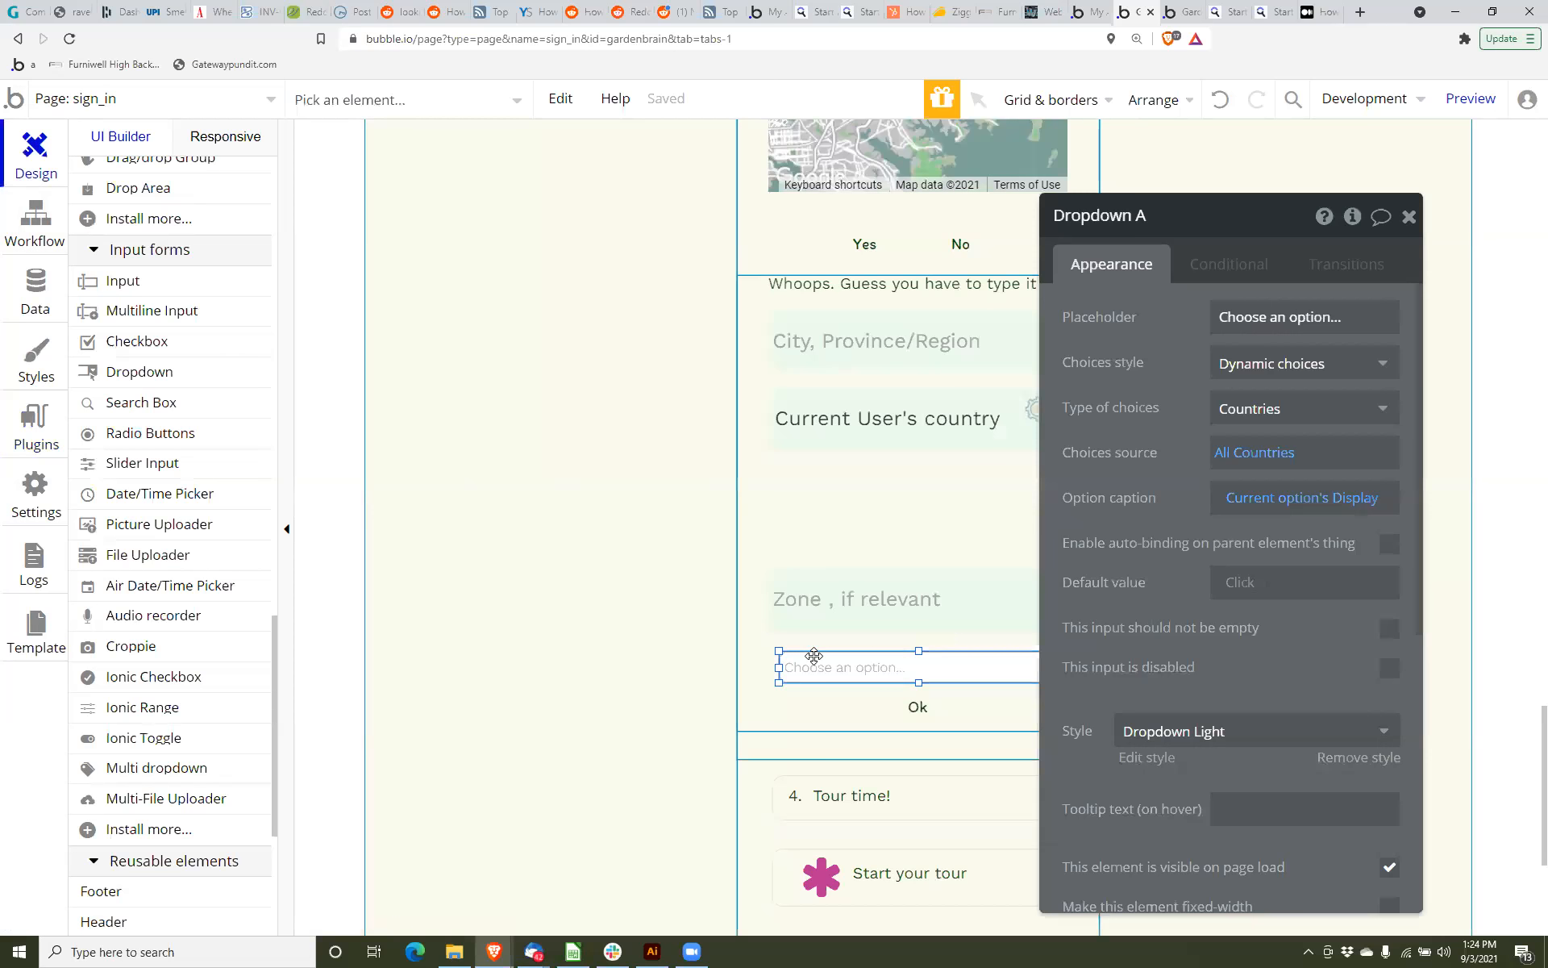
key("Escape")
key("Delete")
Draw a Multi dropdown element between the zone input and the Ok button.
left_click(154, 771)
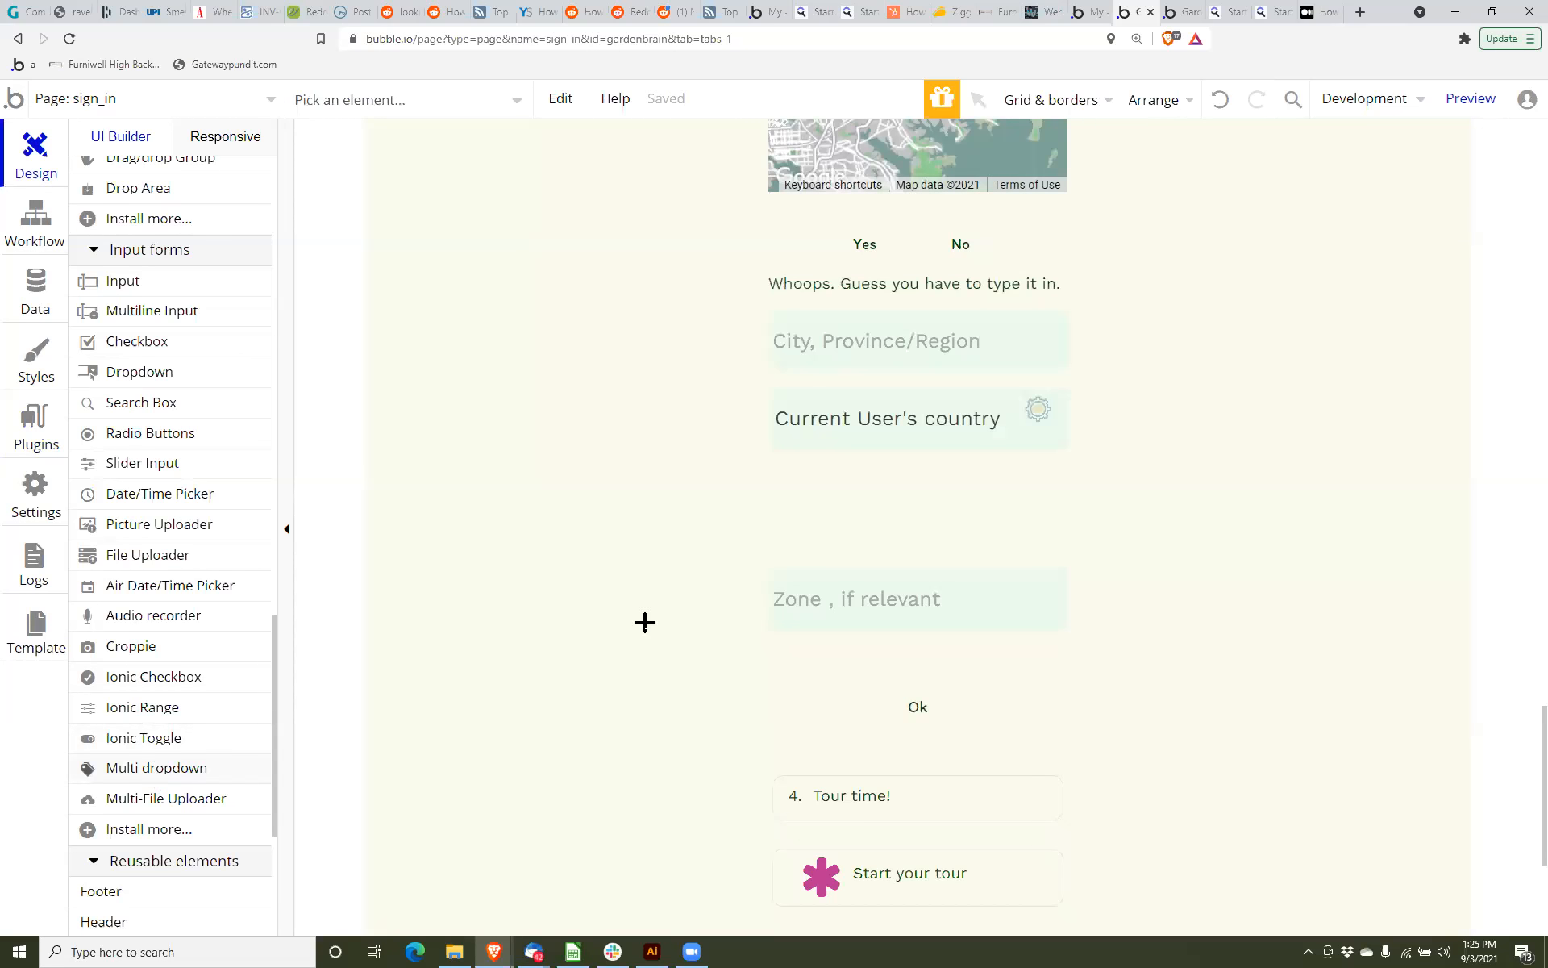
left_click(770, 640)
mouse_move(1024, 682)
left_mouse_down()
mouse_move(1043, 659)
mouse_move(1057, 668)
left_mouse_up()
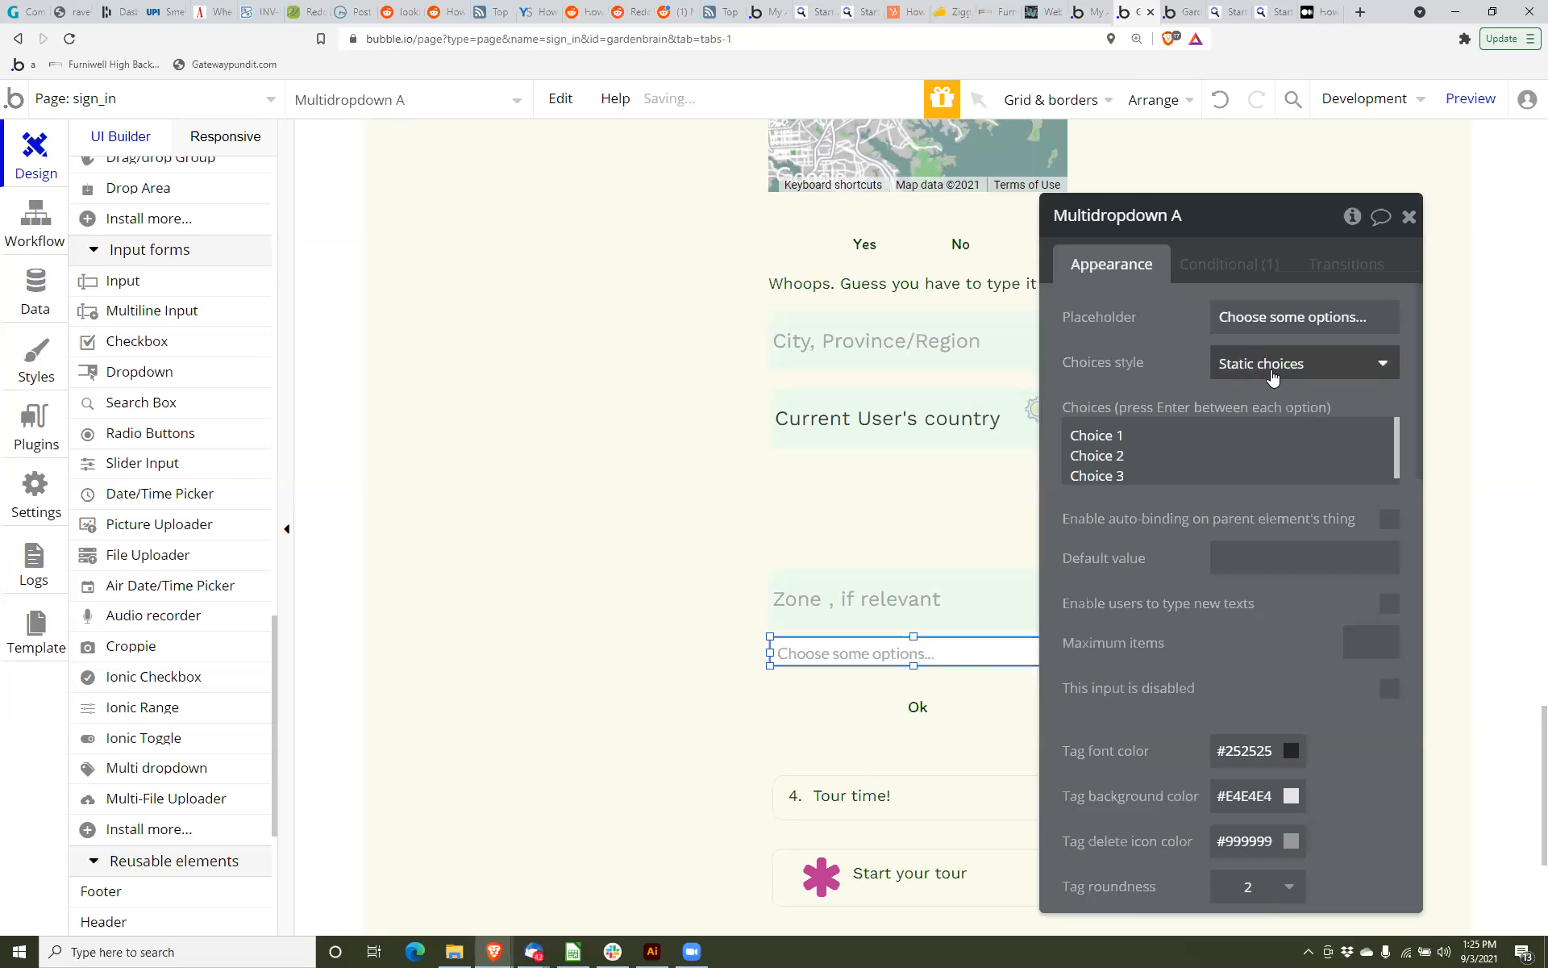
Switch the multi dropdown to Dynamic choices and set its type of choices to Countries.
left_click(1271, 377)
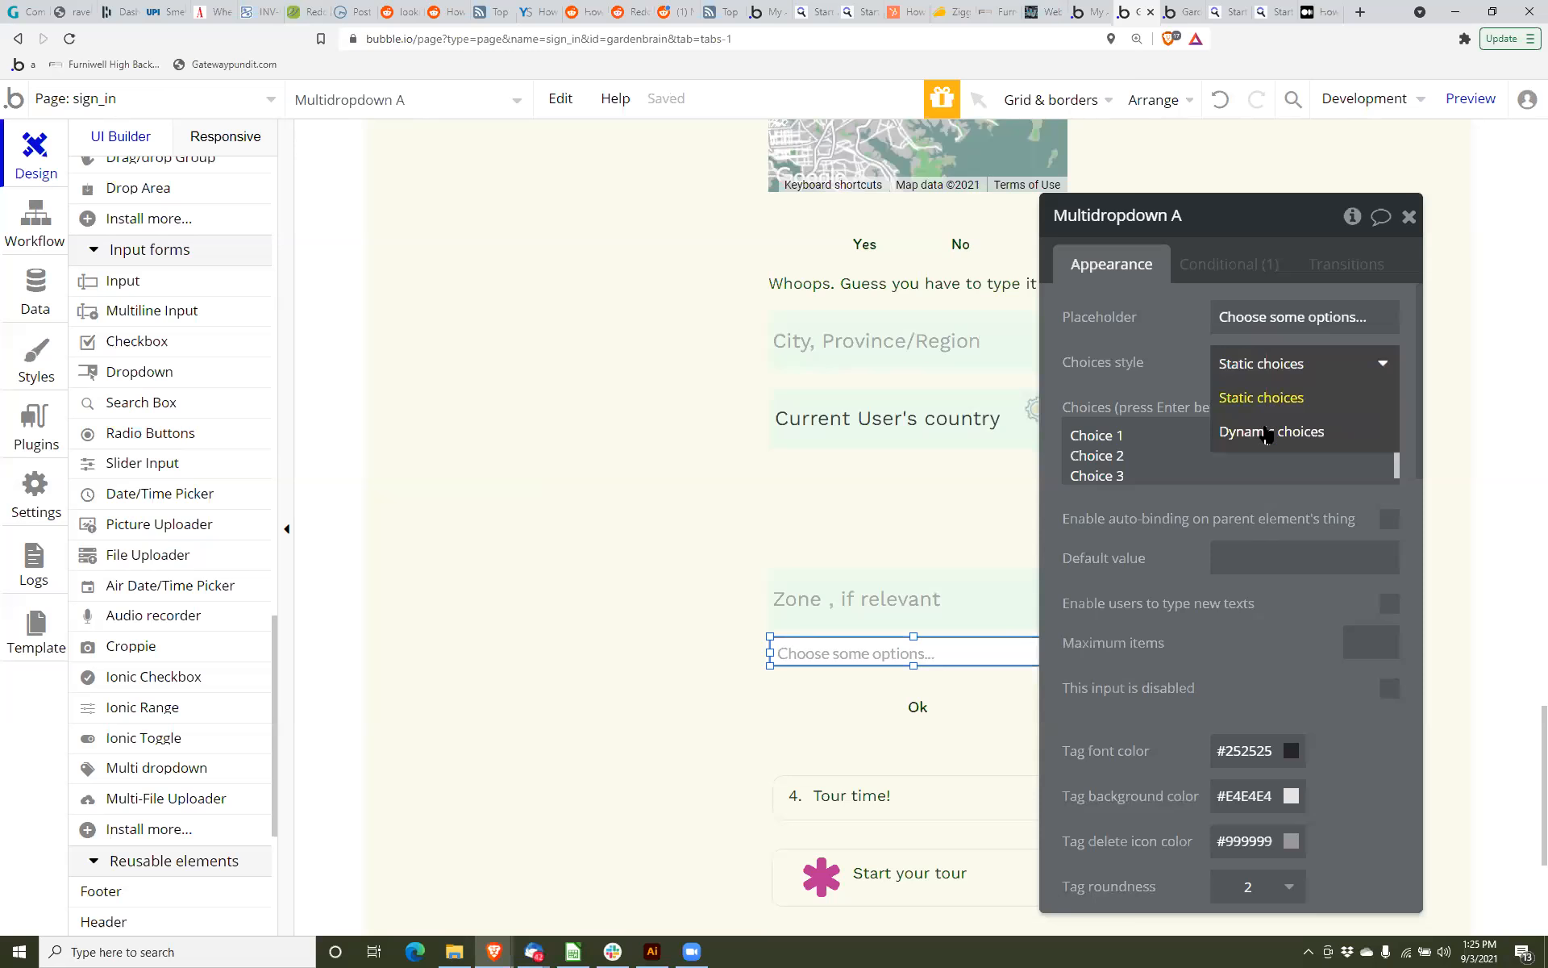
left_click(1269, 428)
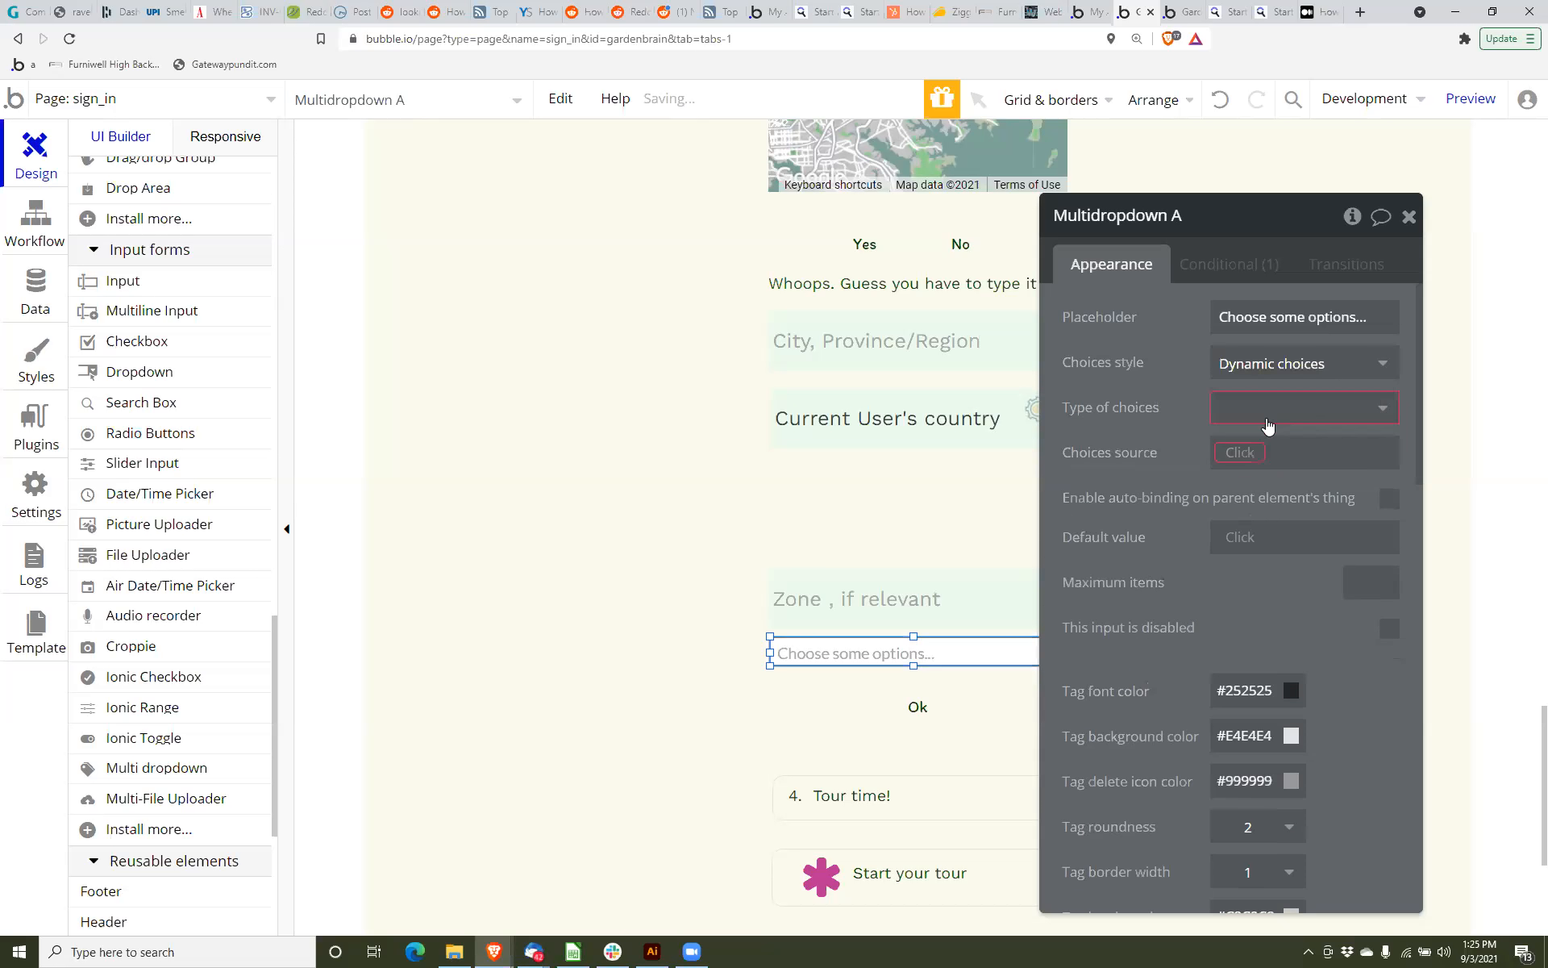
left_click(1263, 412)
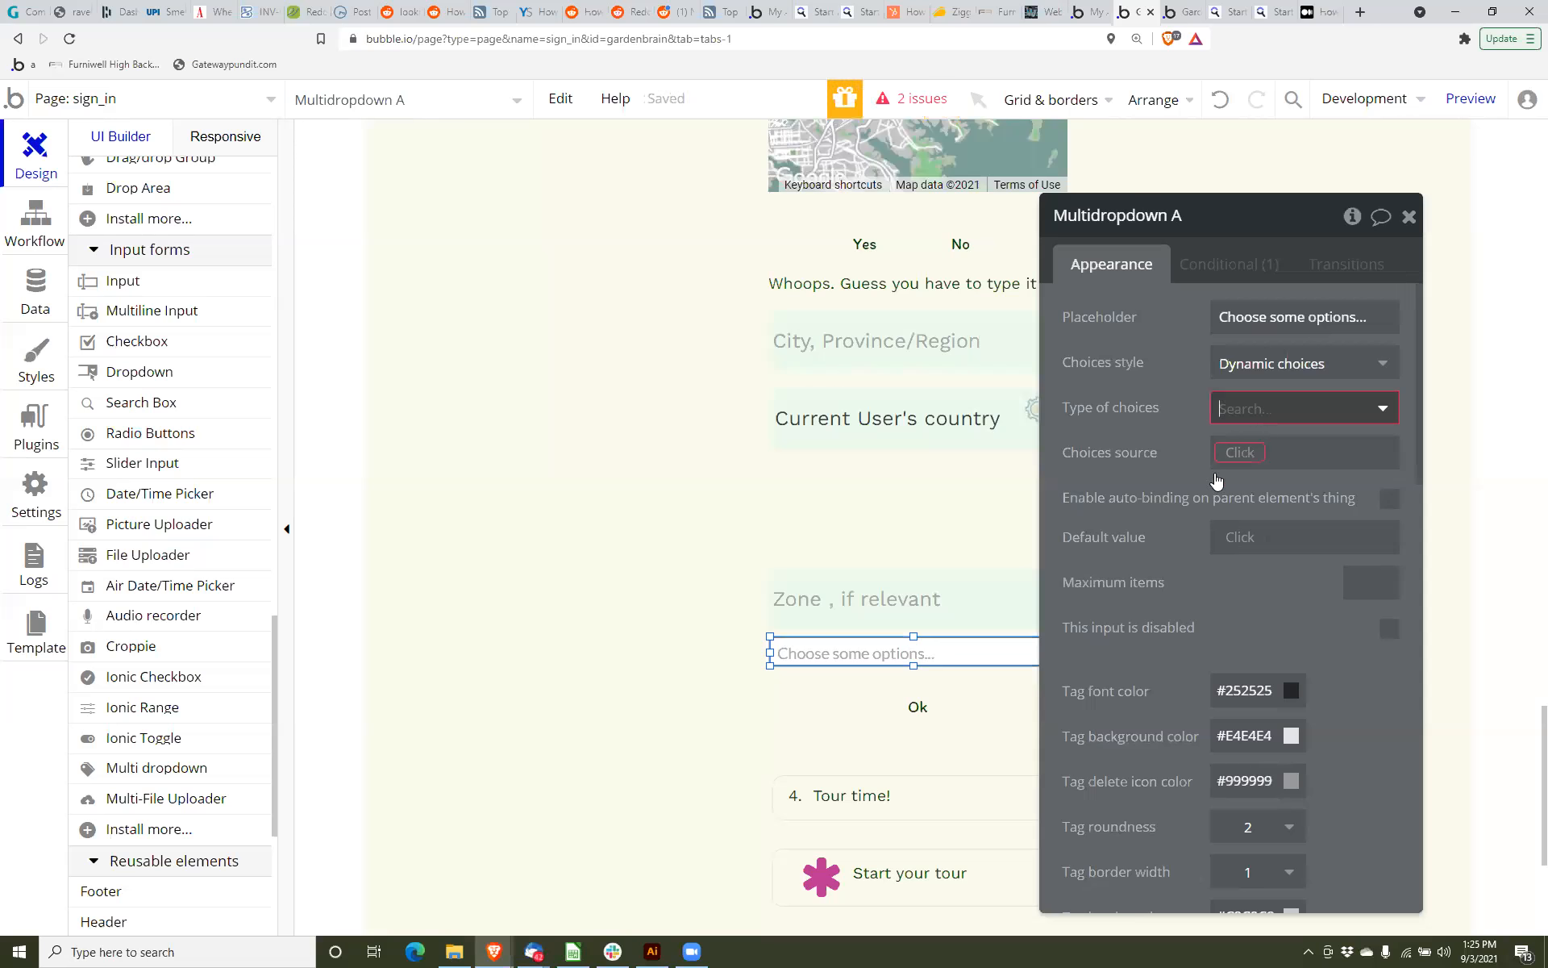
type("coun")
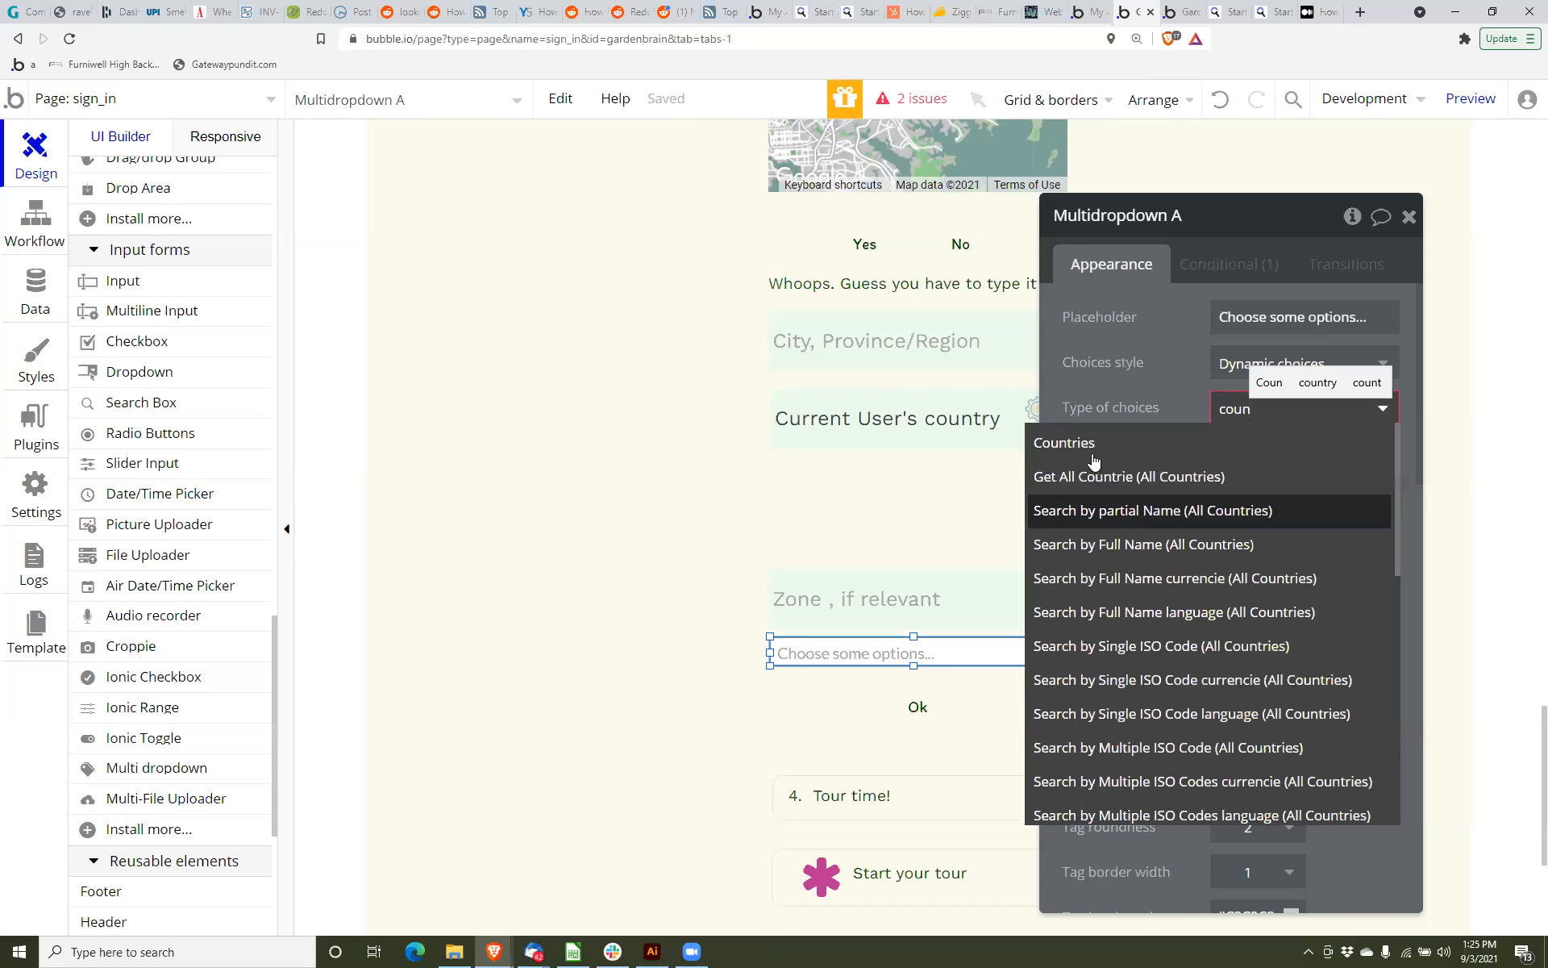
left_click(1224, 454)
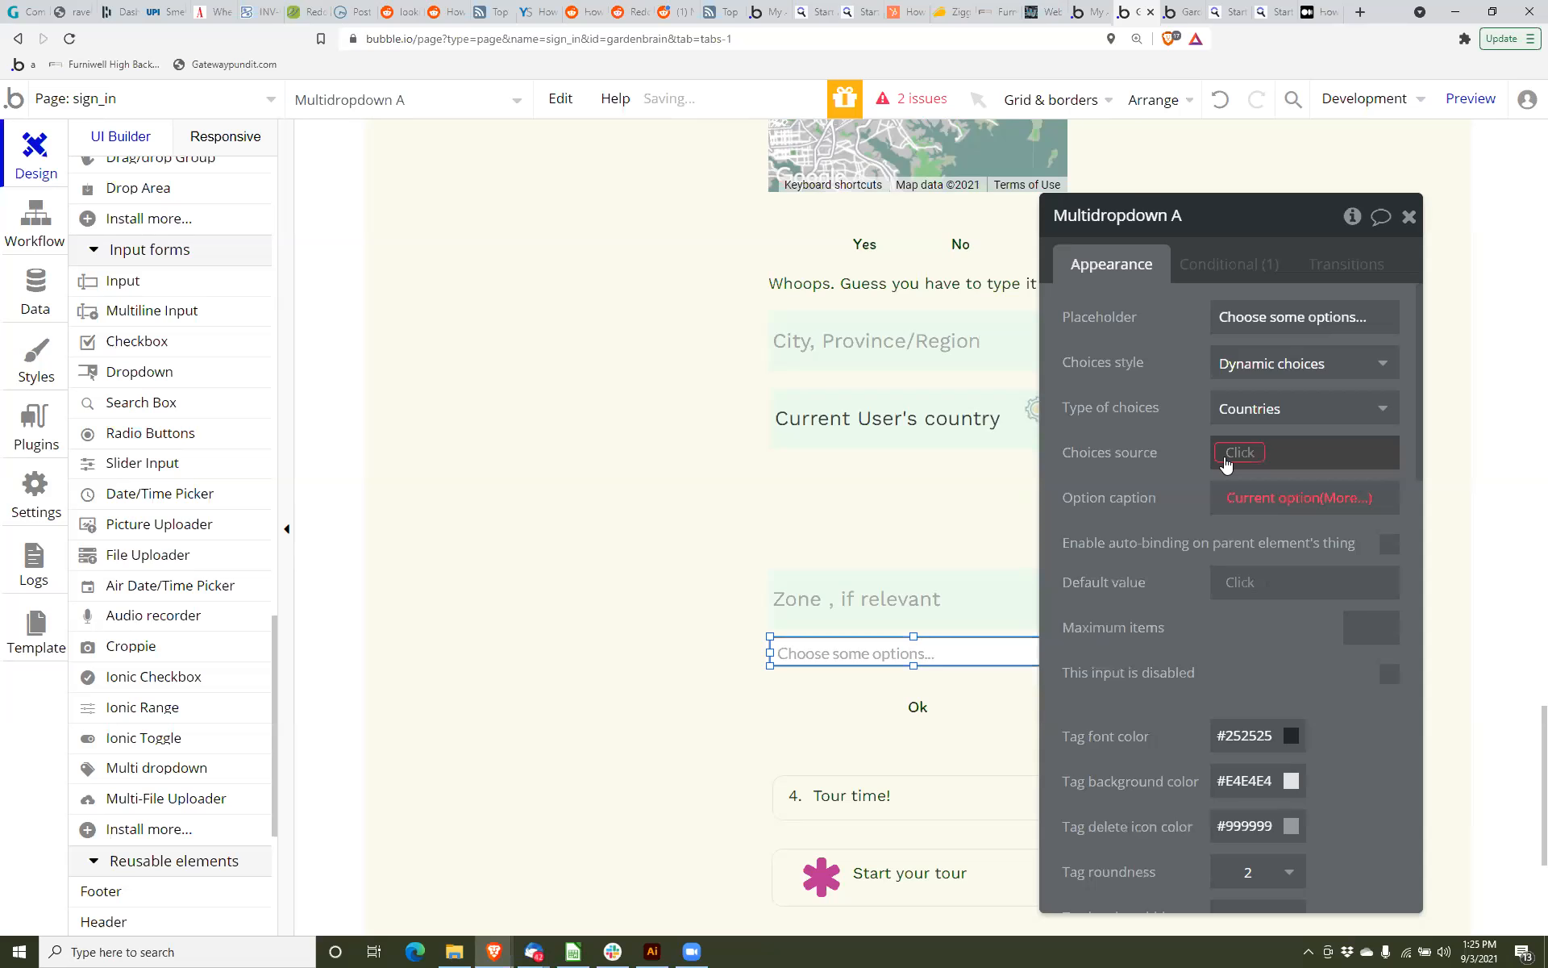
Set the multi dropdown's choices source to All Countries and its option caption to Current option's Display.
left_click(1229, 457)
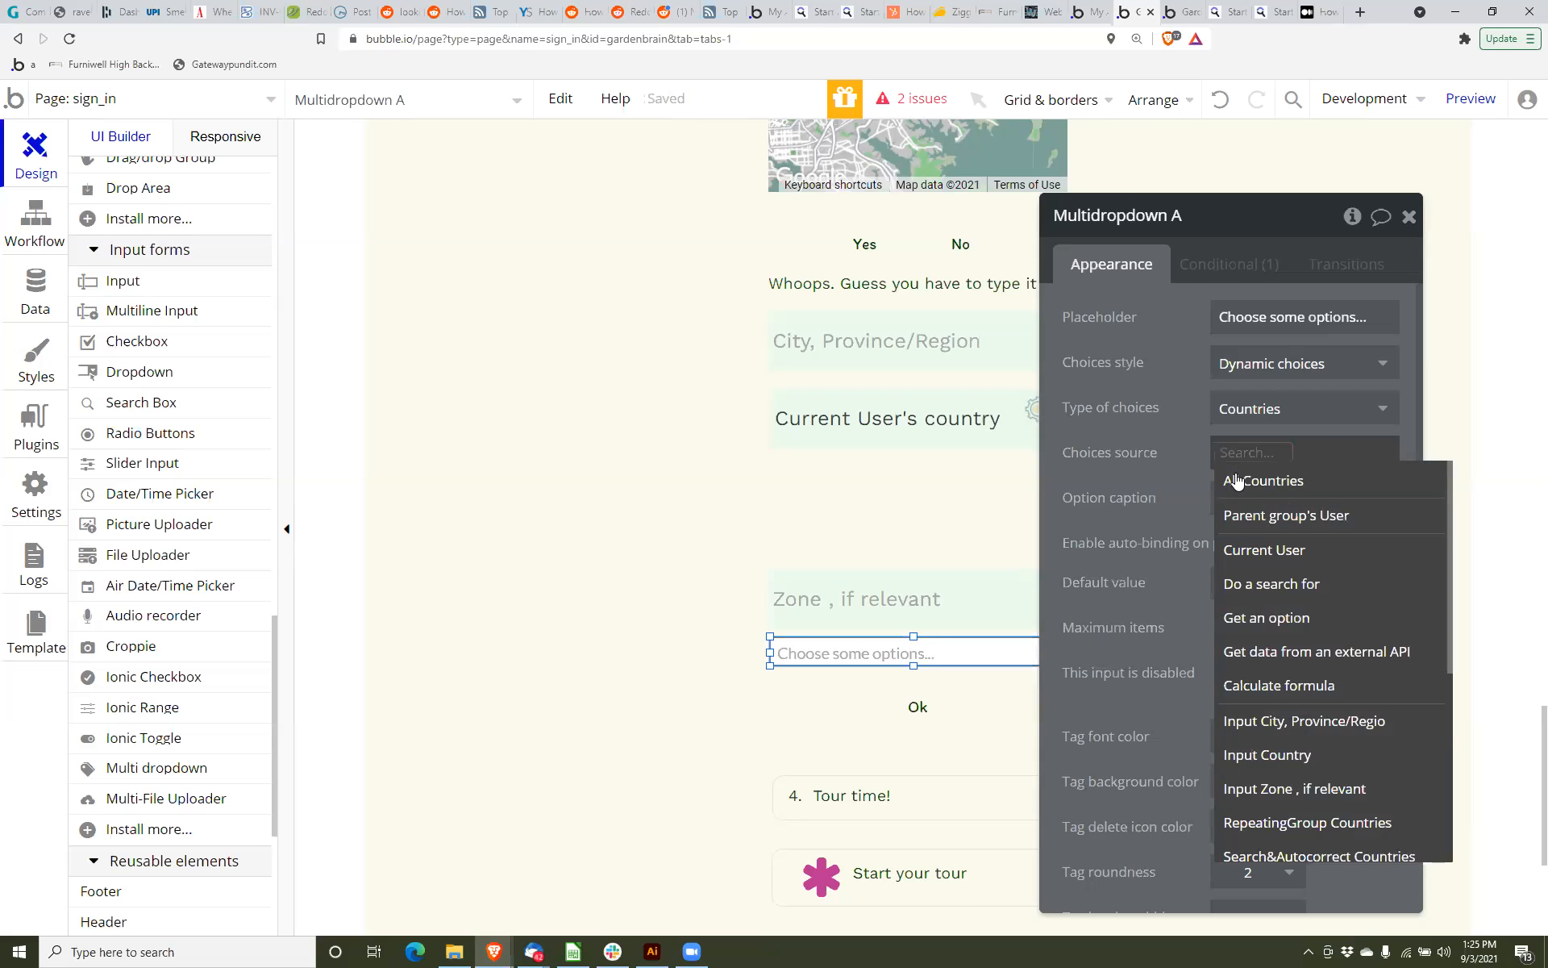
left_click(1229, 482)
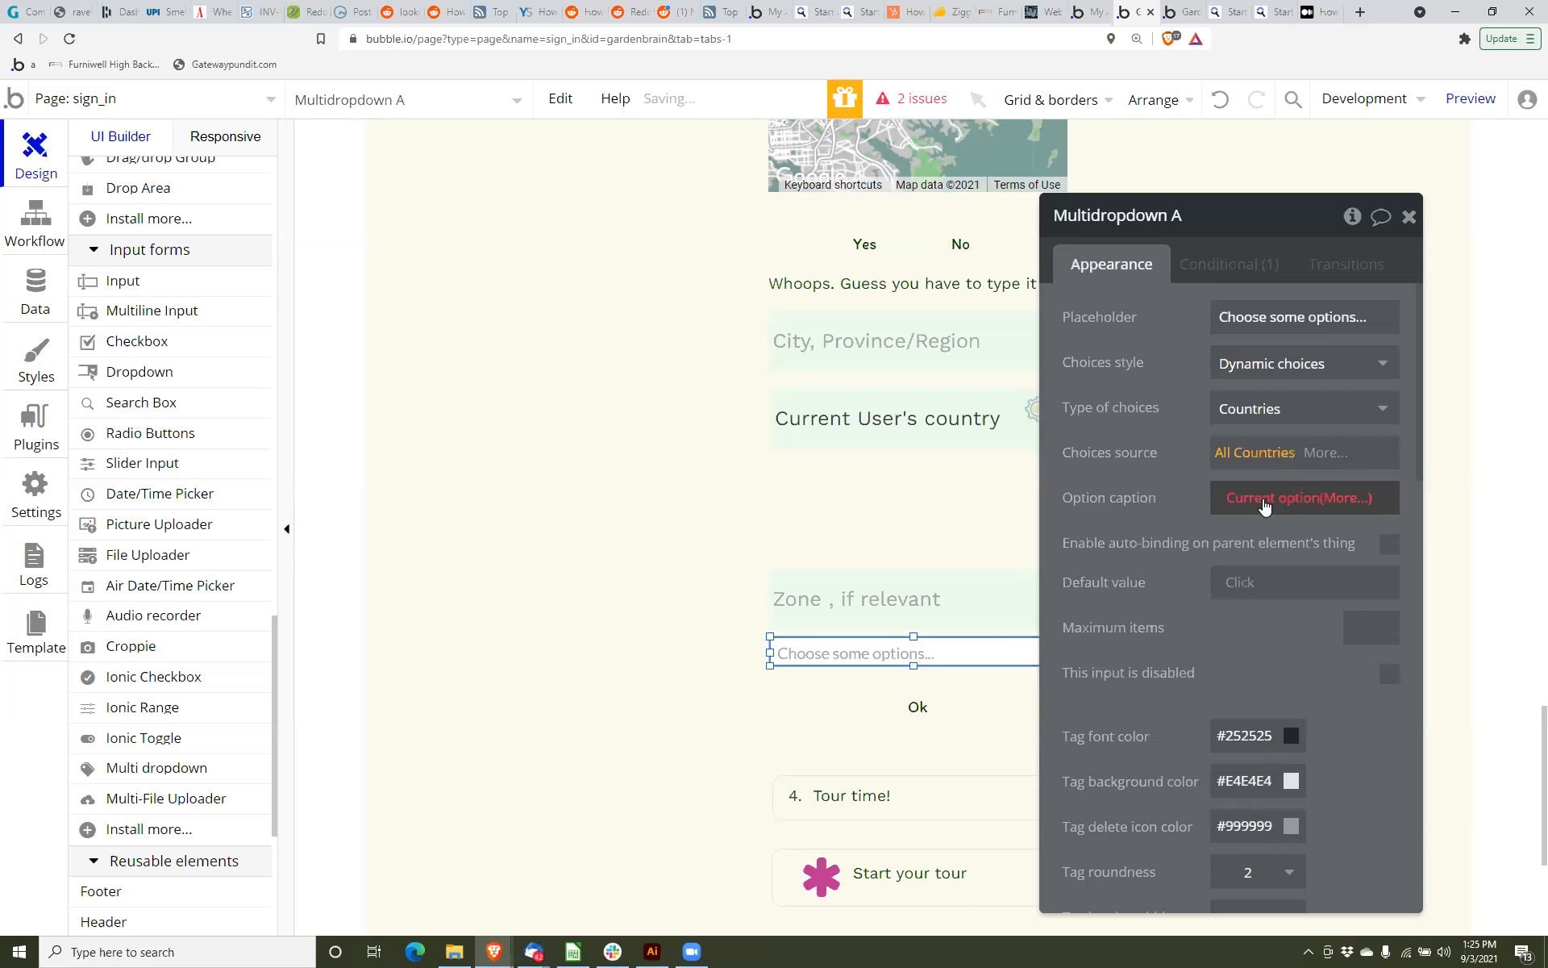
left_click(1330, 500)
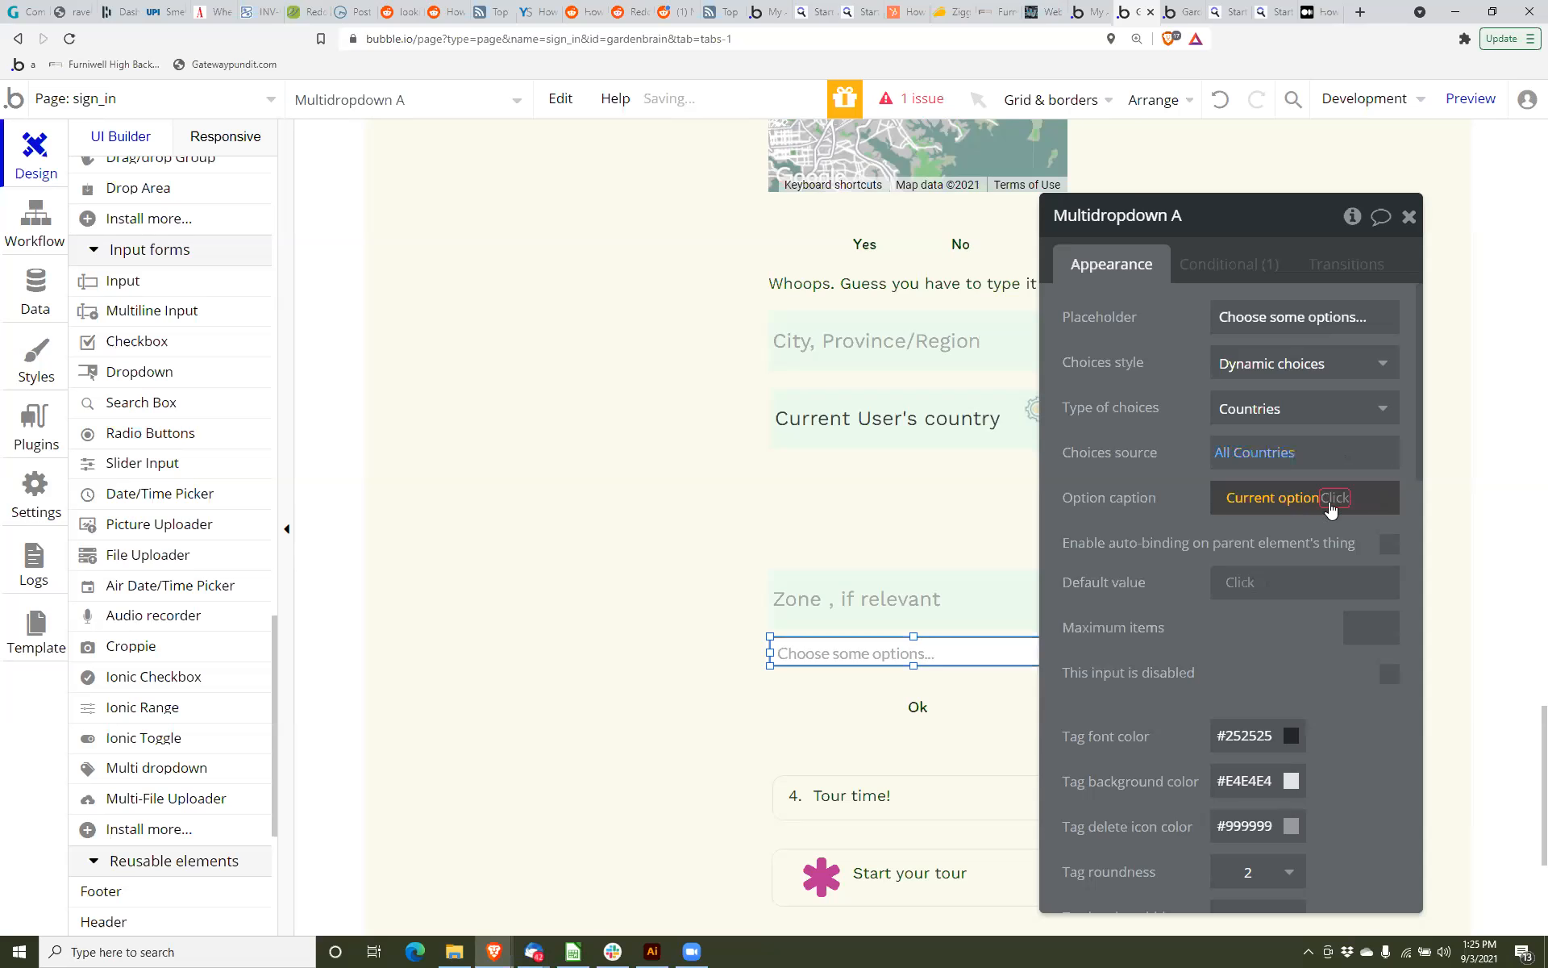
left_click(1331, 512)
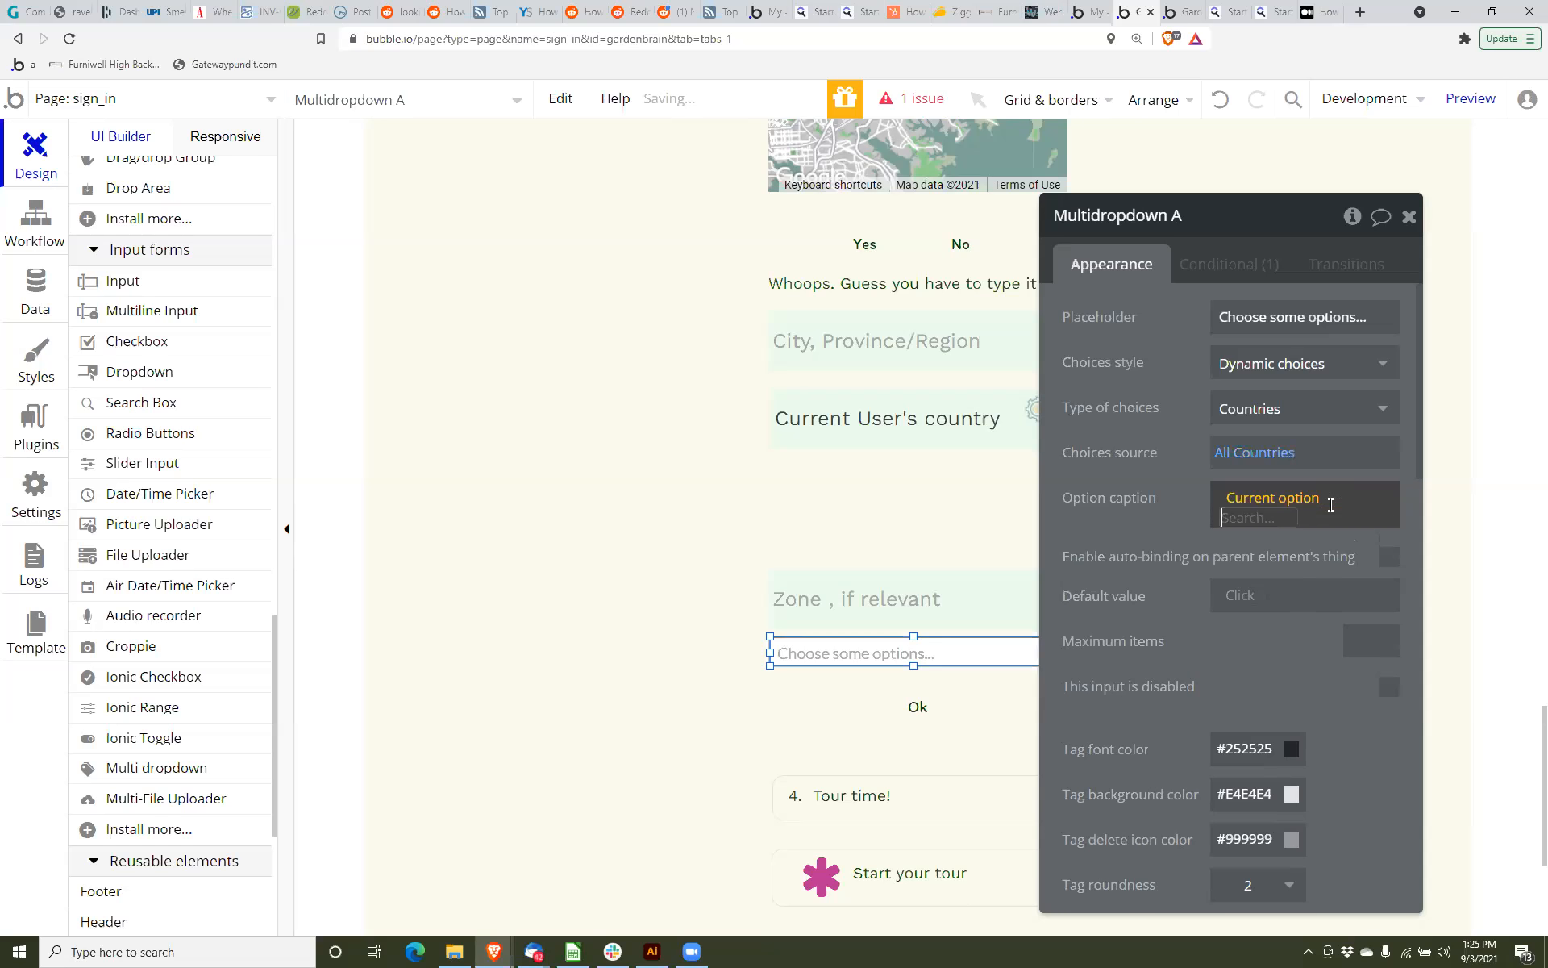
left_click(1277, 548)
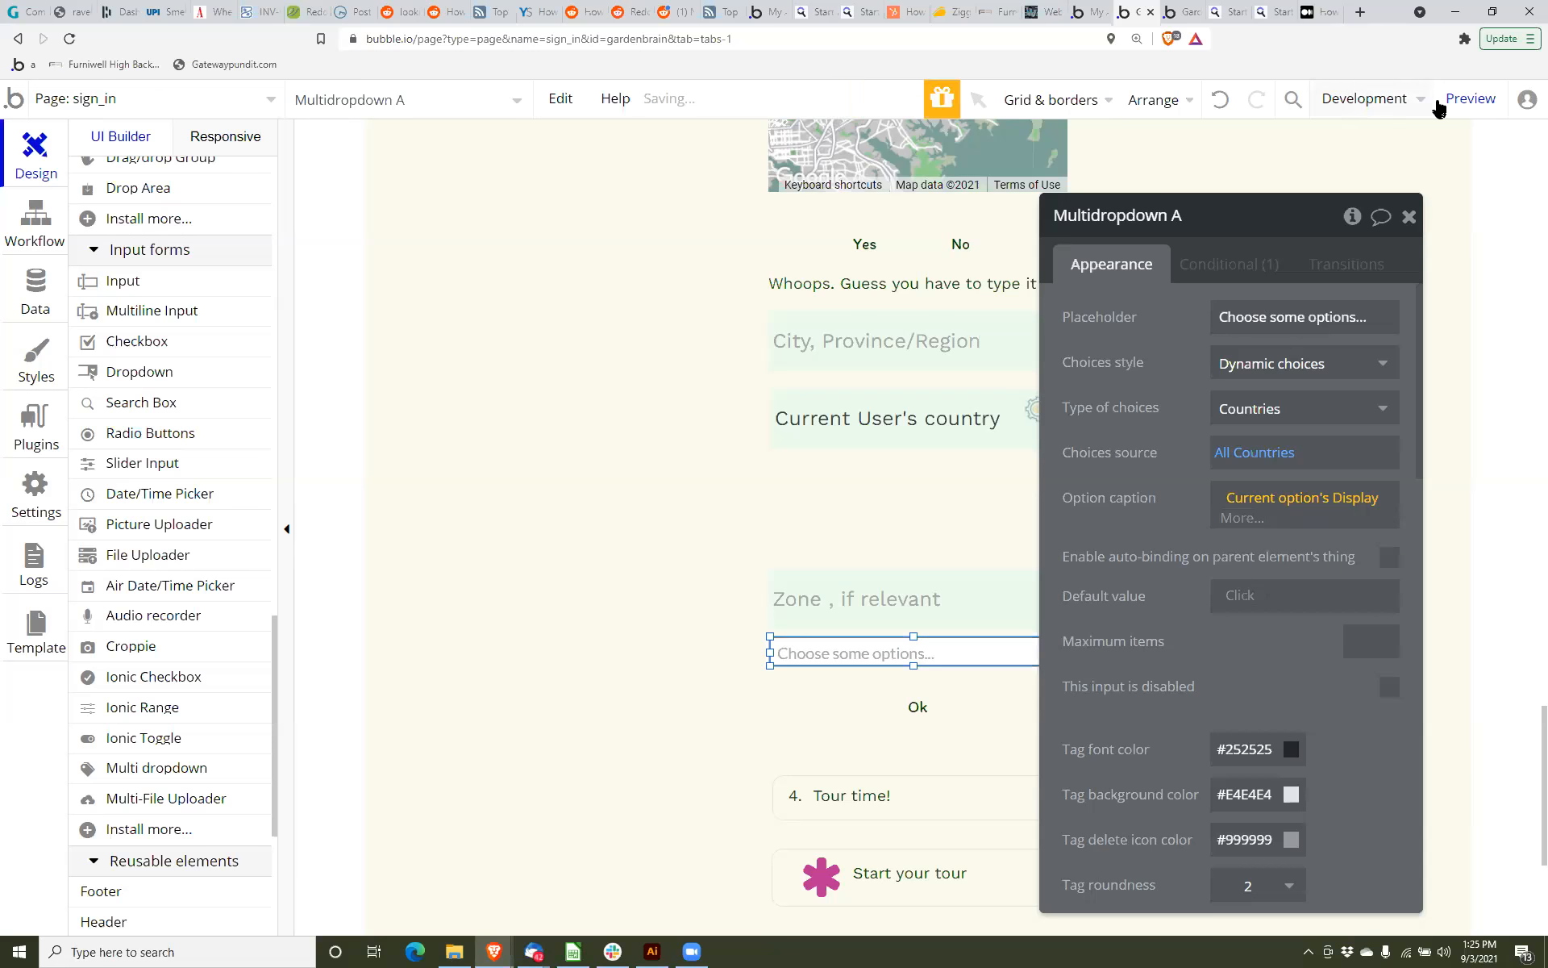
Limit the multi dropdown to a maximum of 1 item.
left_click(1456, 105)
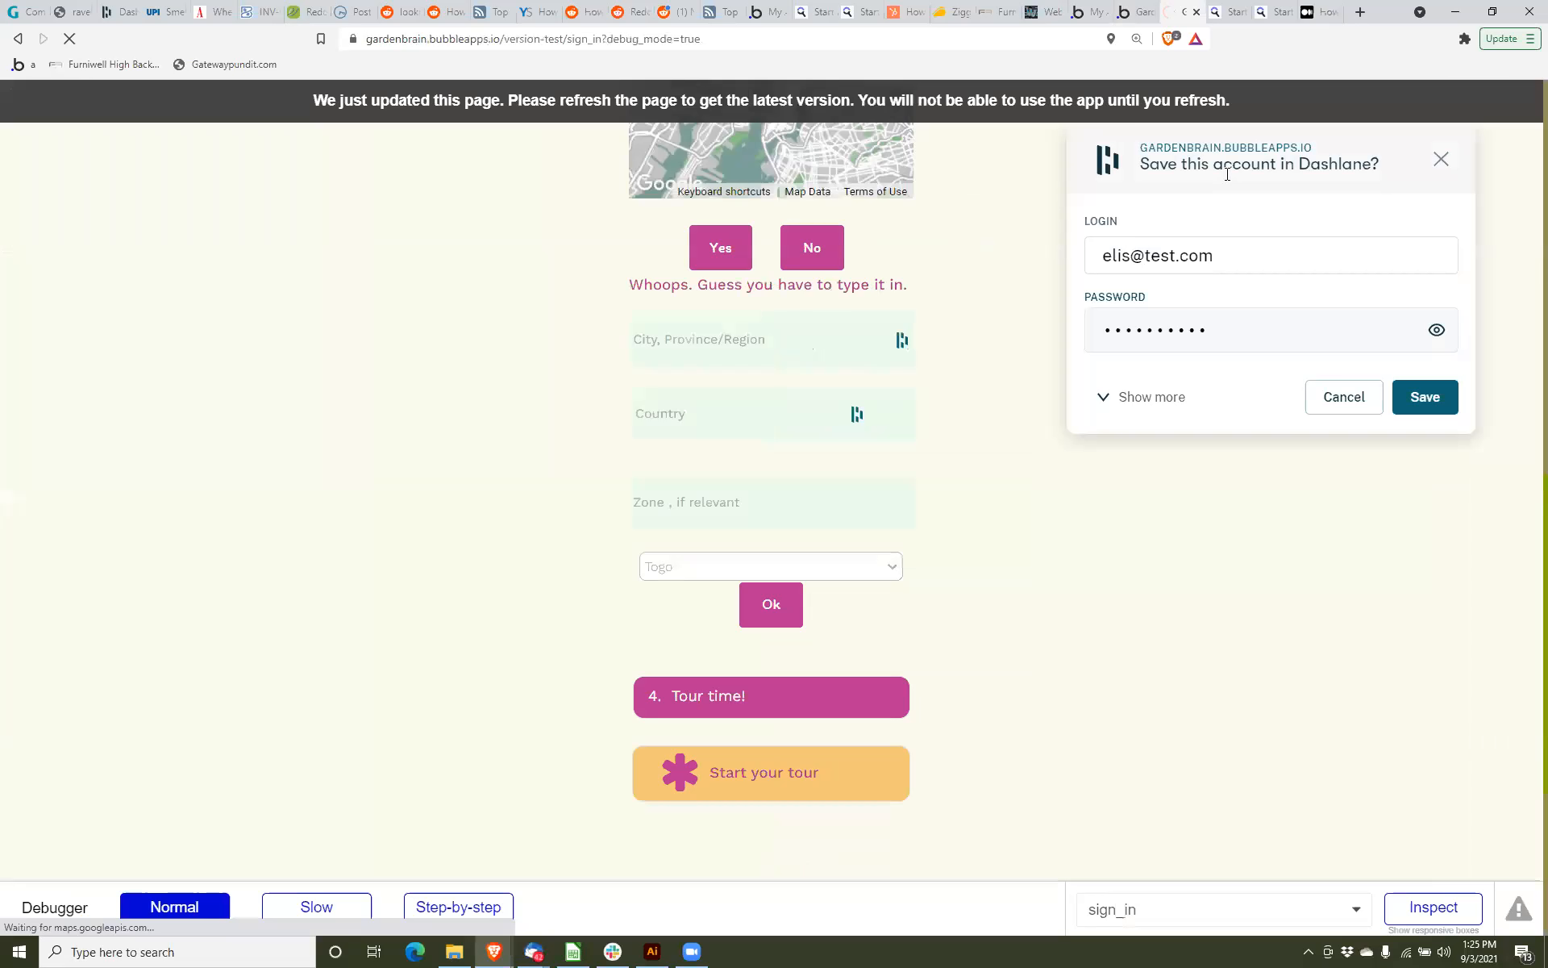
left_click(1139, 14)
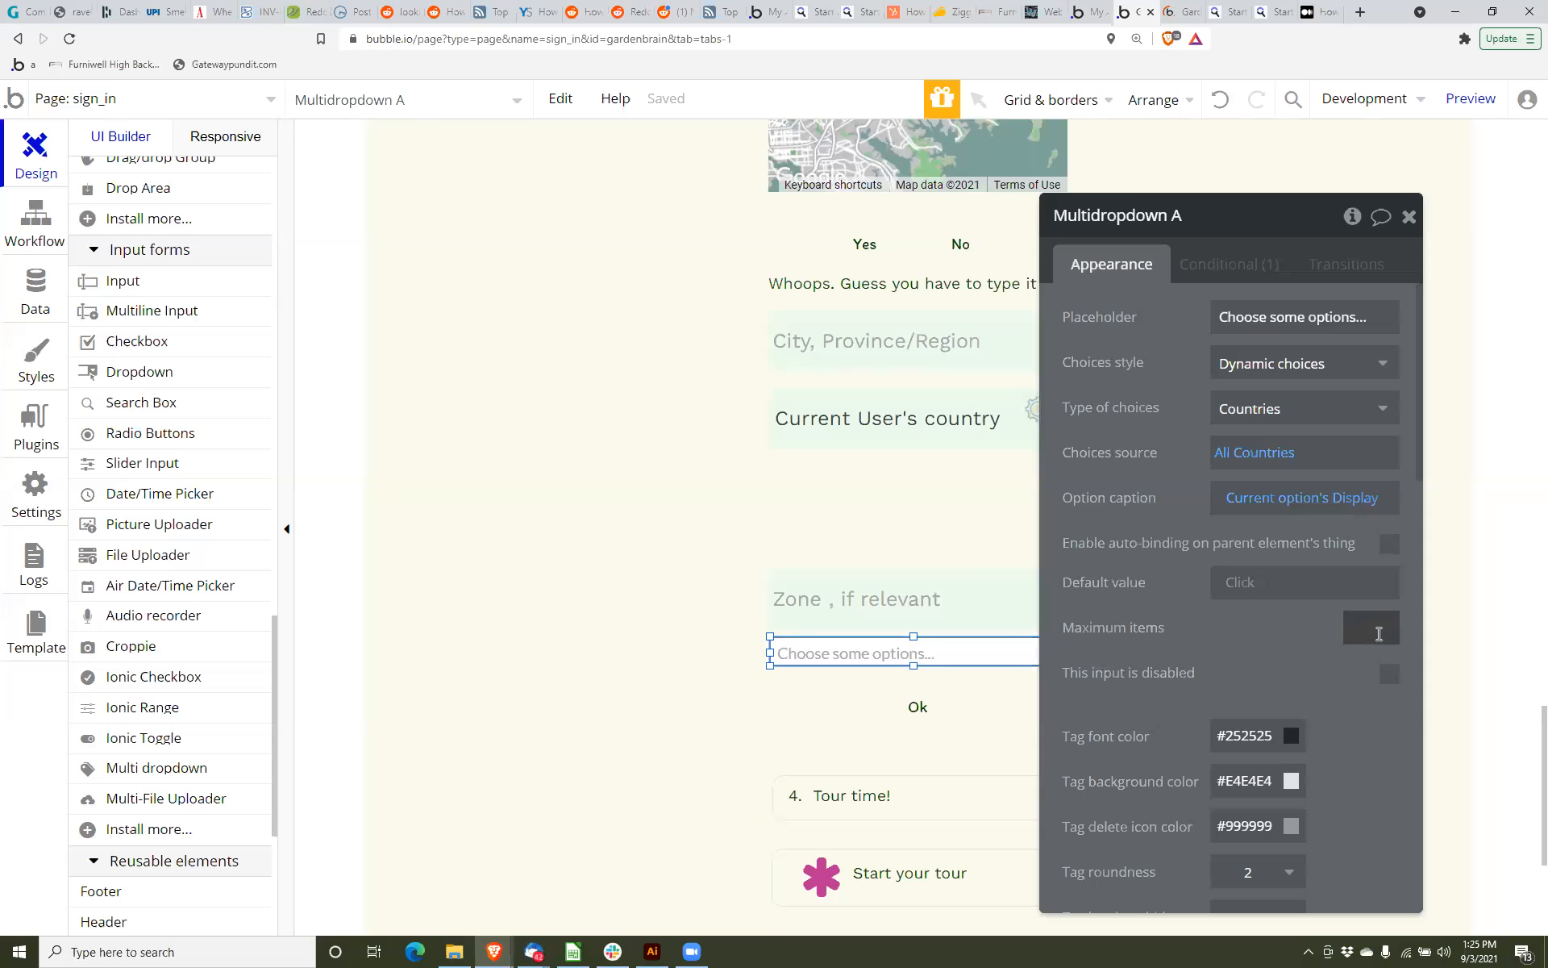
left_click(1379, 633)
type("1")
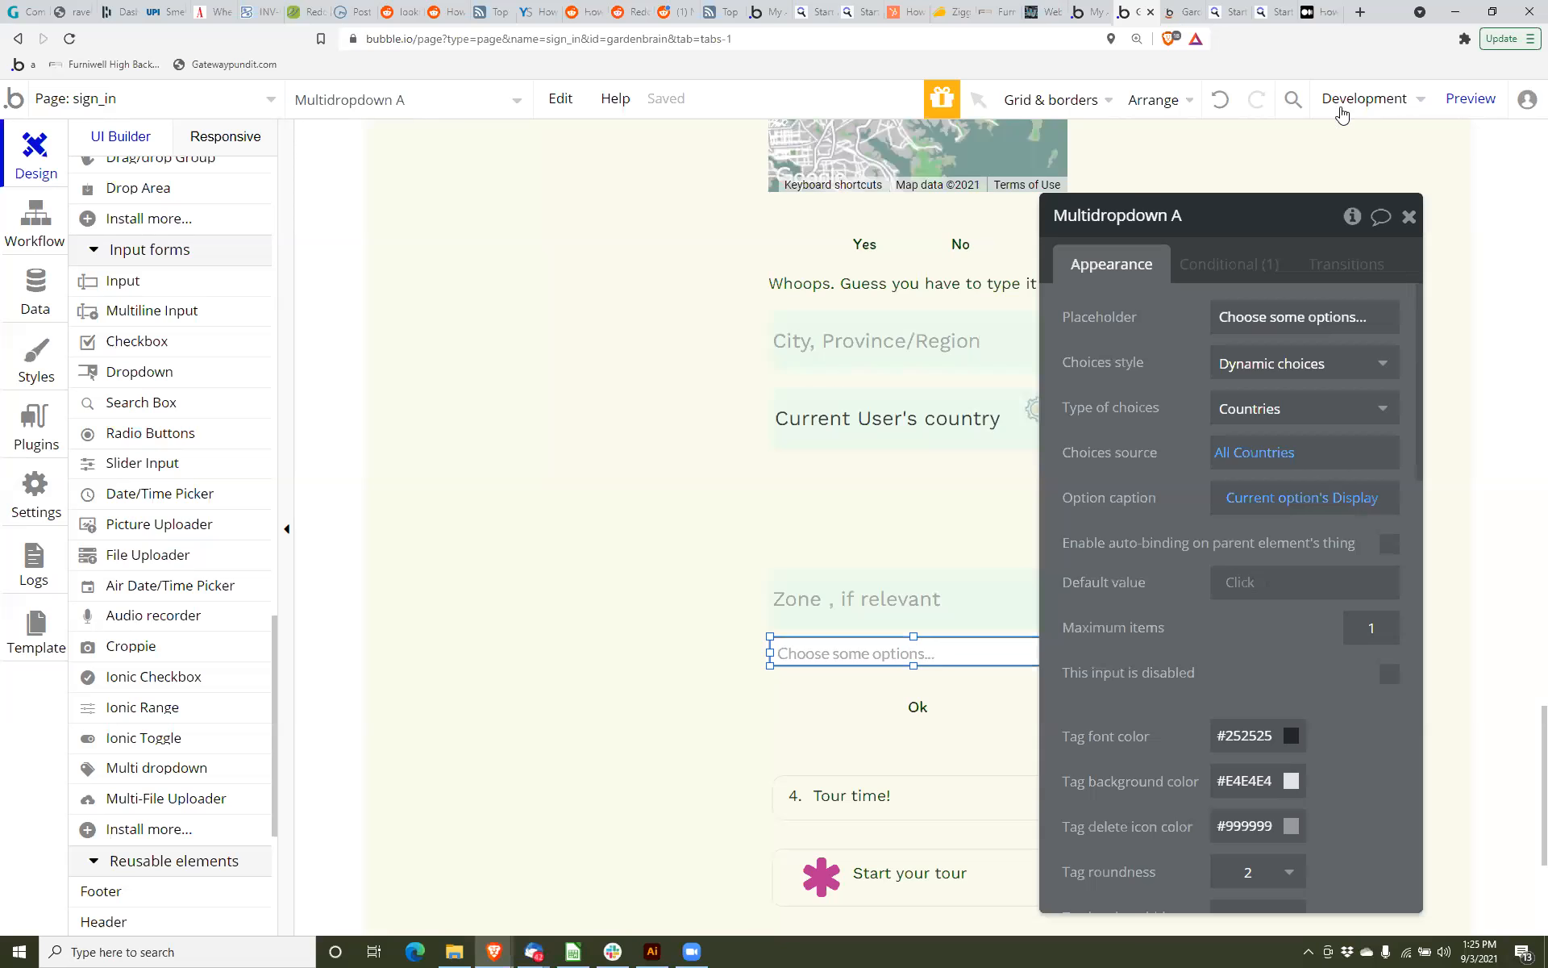
Preview the sign_in page, dismiss the refresh notice and advance past the profile picture and username steps to the location form.
left_click(1451, 100)
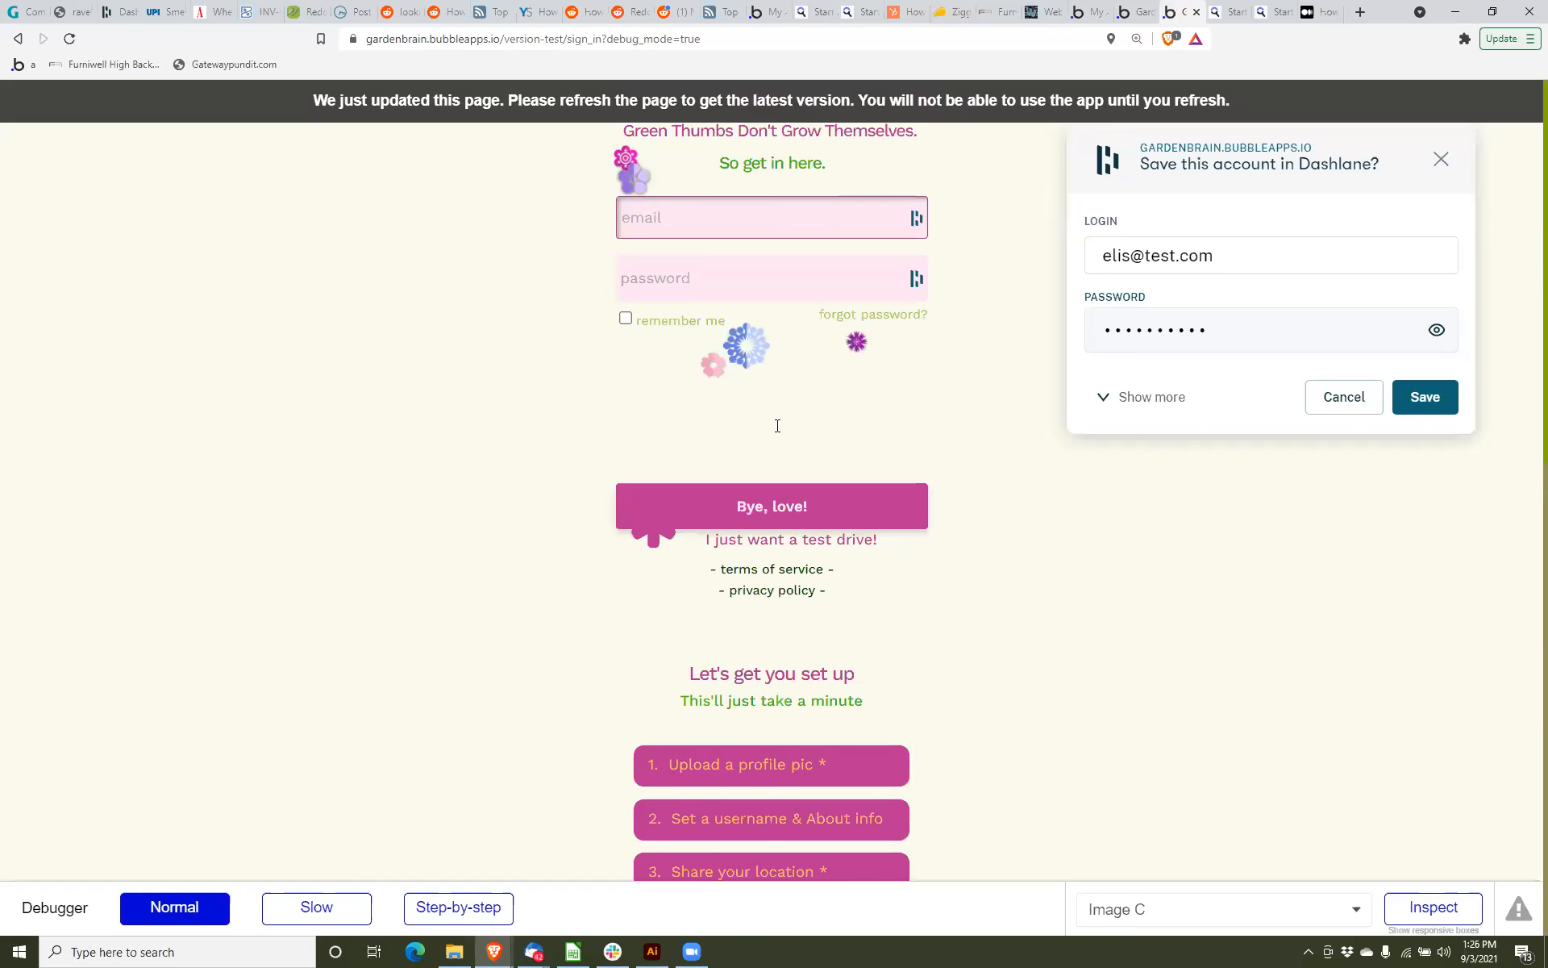
scroll(748, 502, "down", 2)
left_click(741, 614)
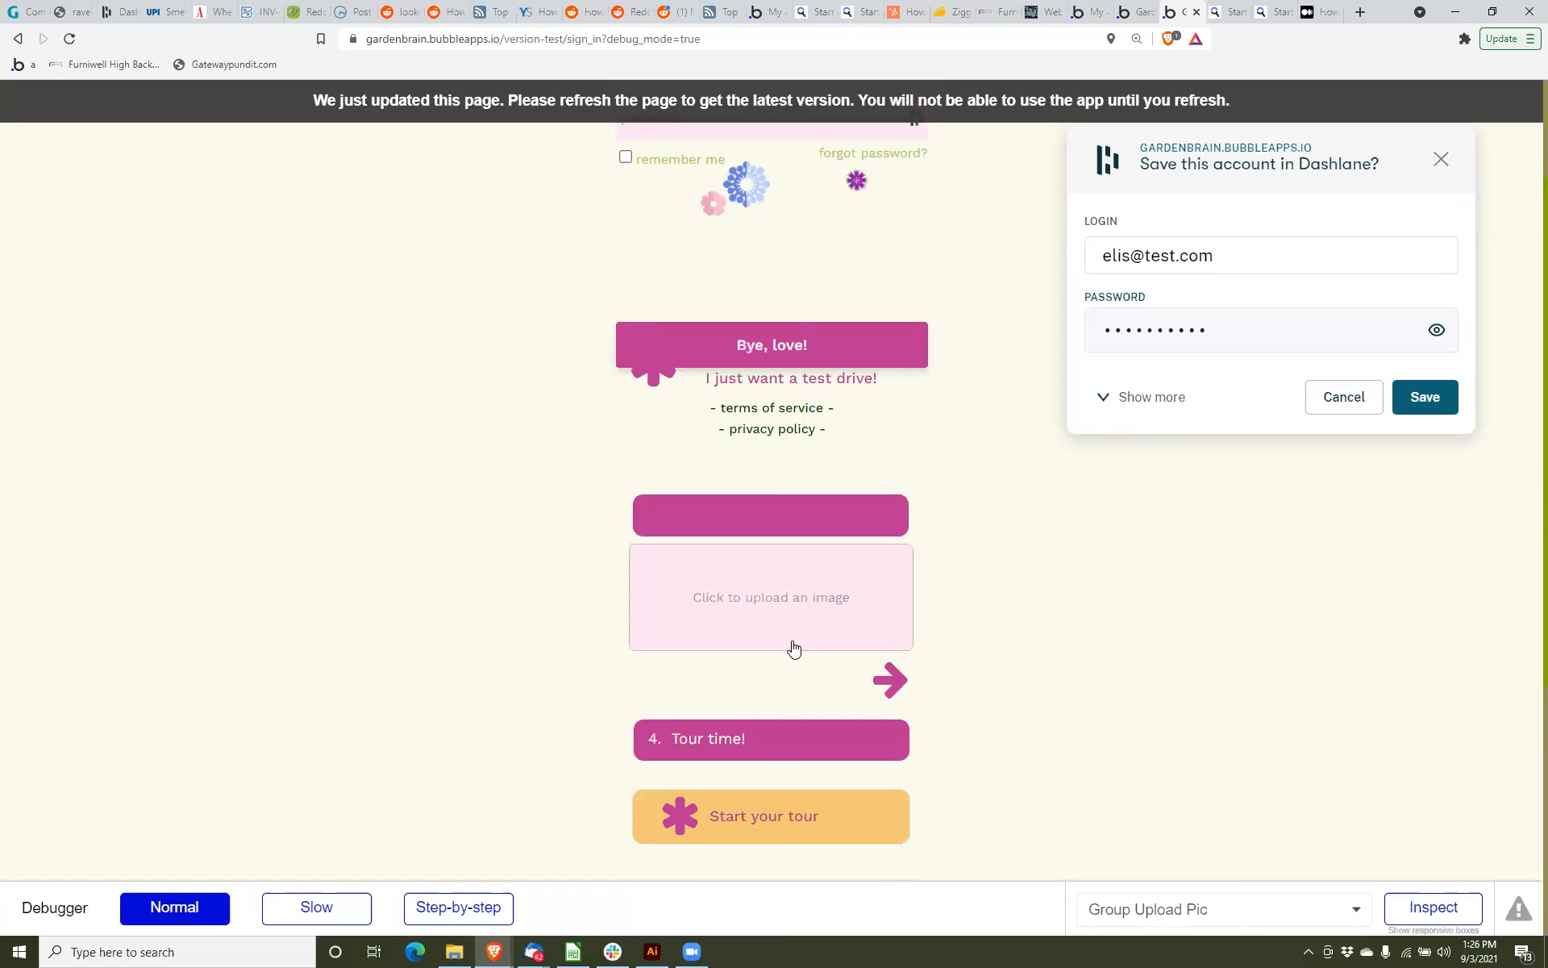
left_click(892, 681)
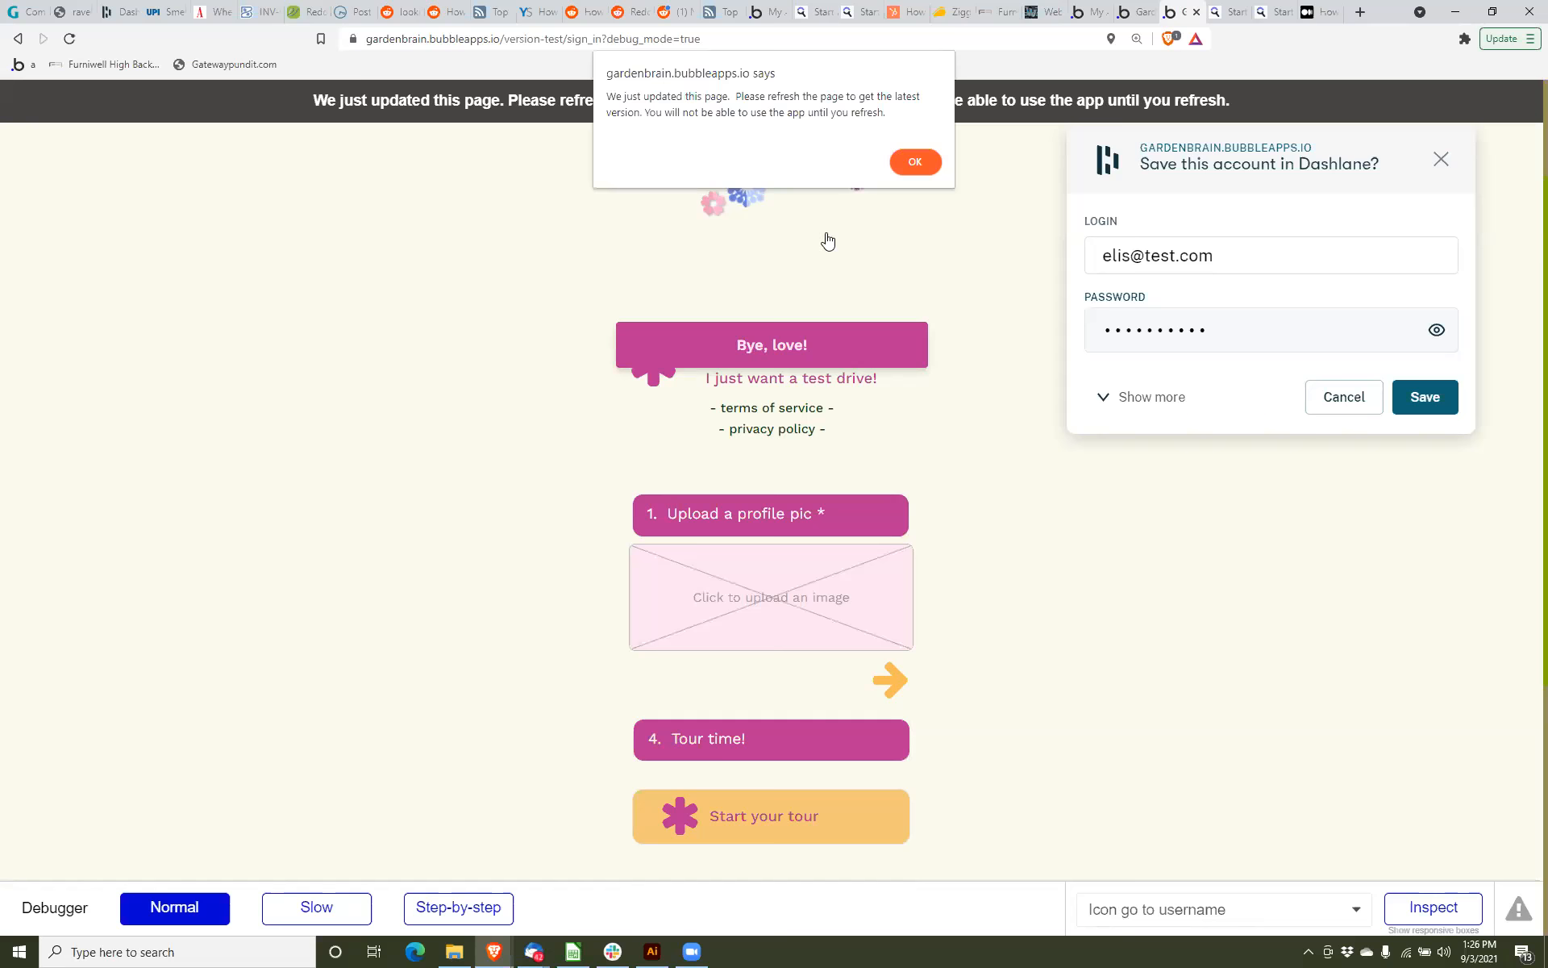
left_click(913, 165)
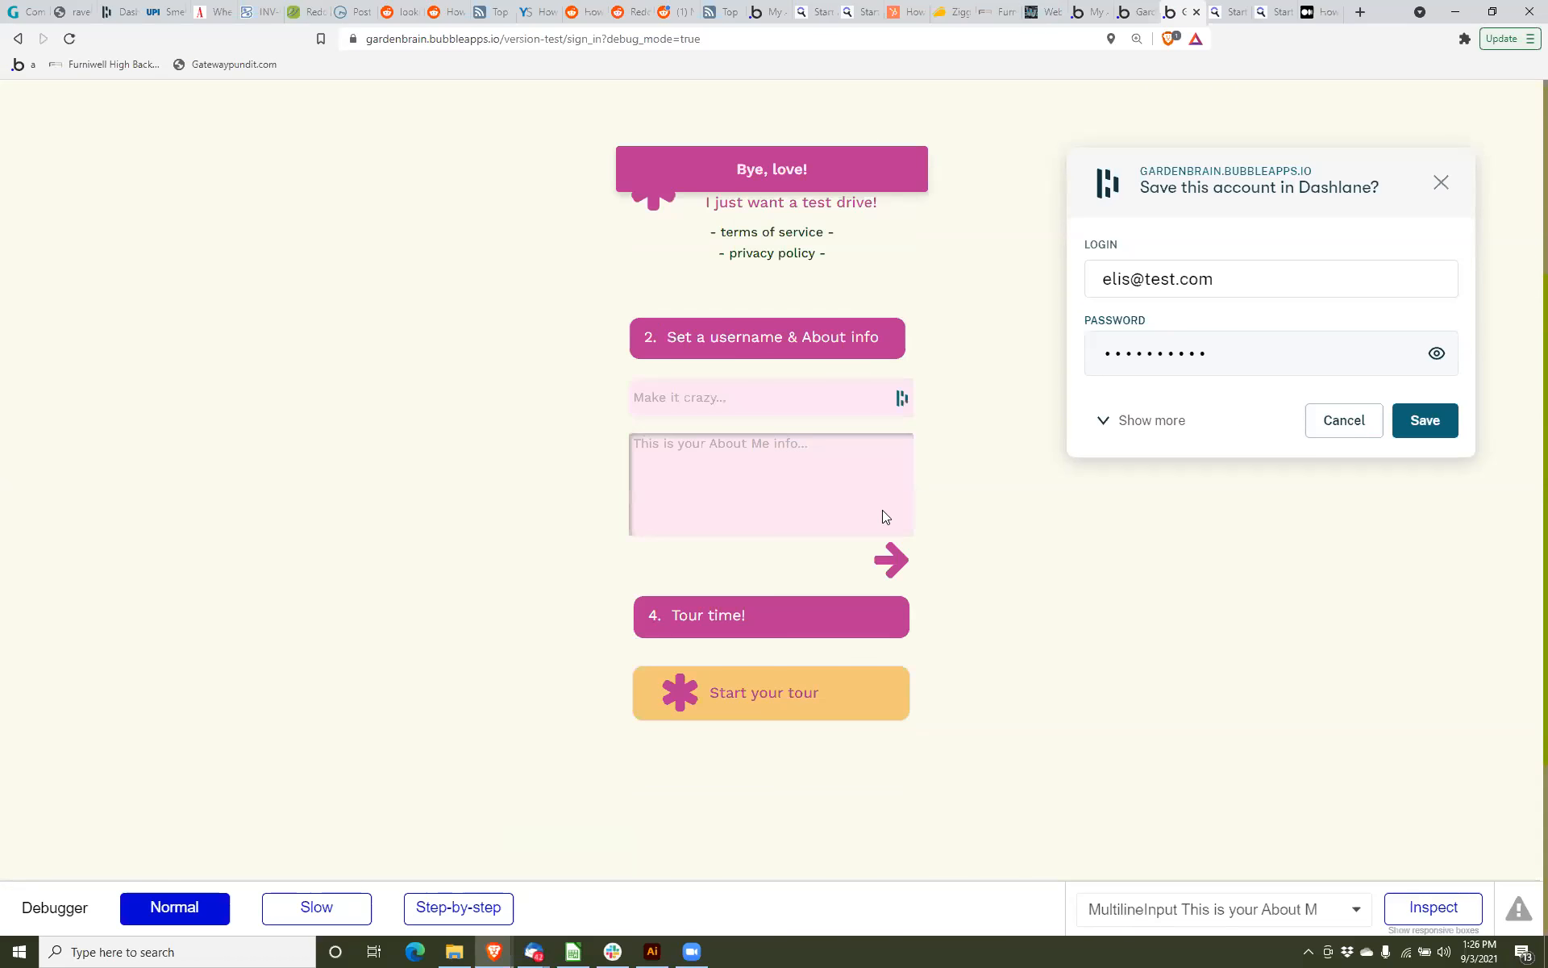
left_click(894, 562)
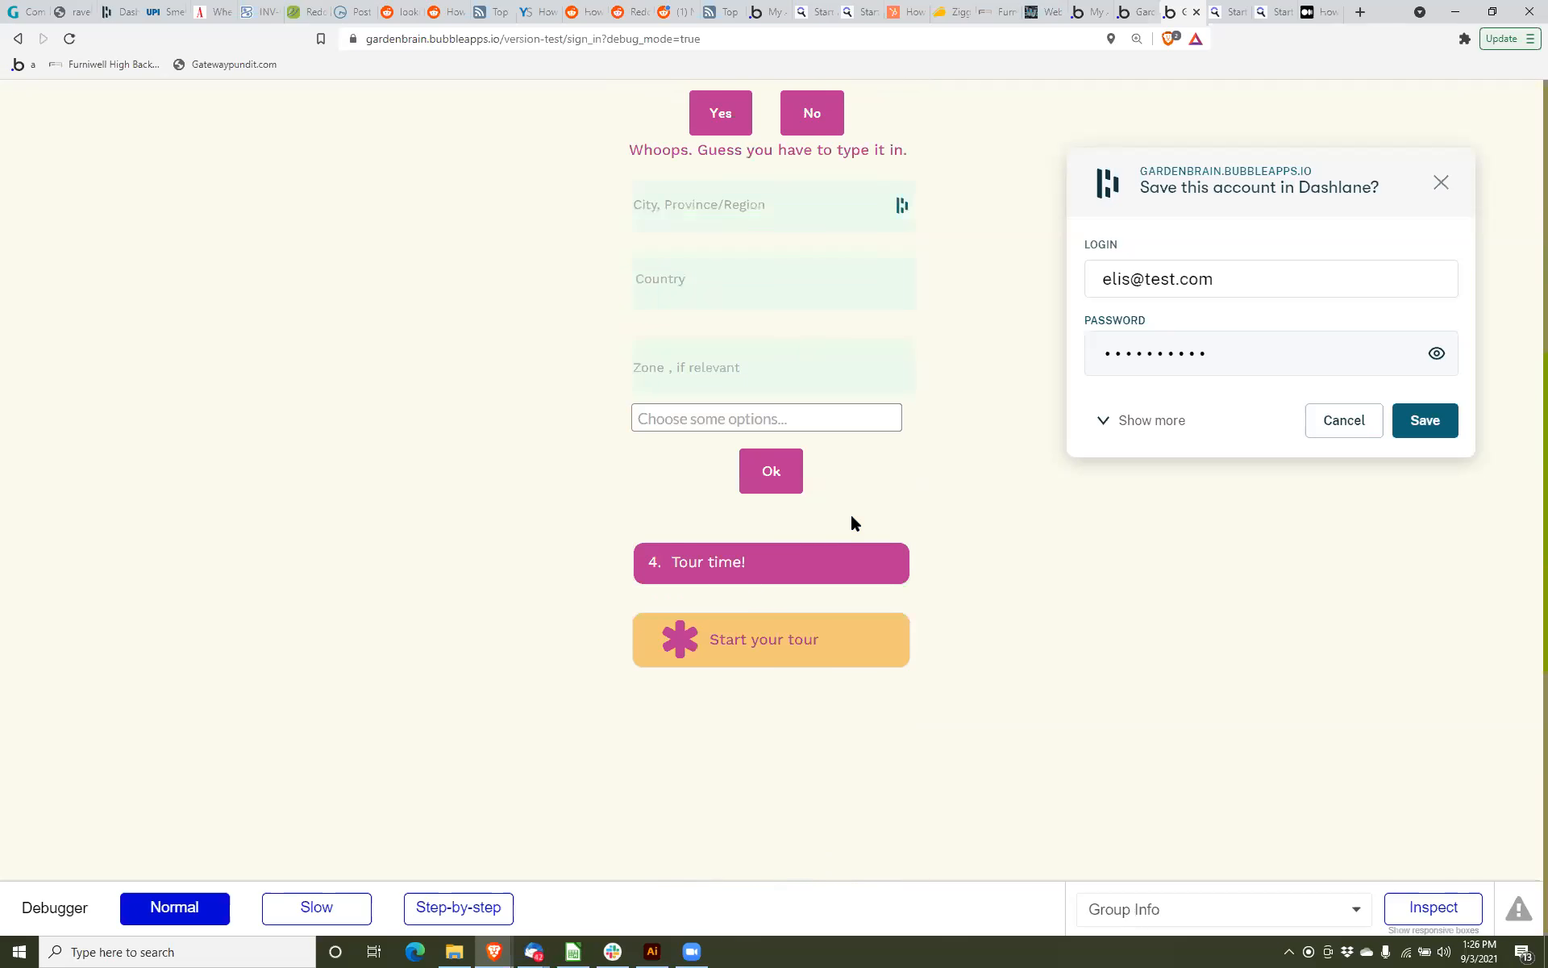
Test filtering the multi dropdown's country list by "rt" and by "tog", clearing each search text.
left_click(815, 392)
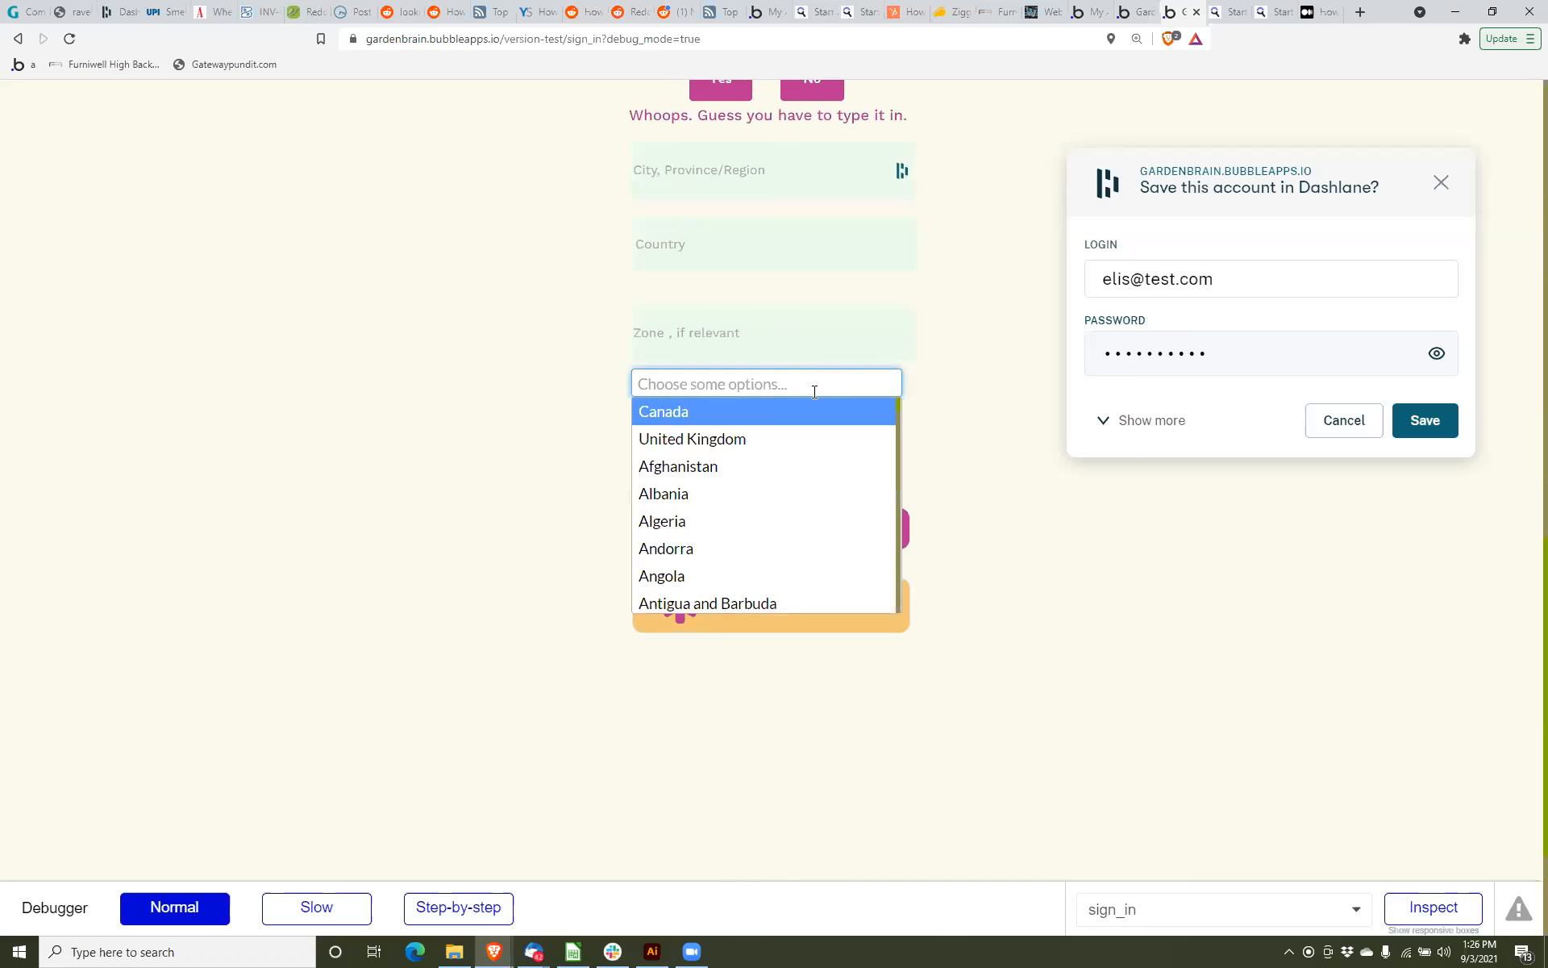
type("rt")
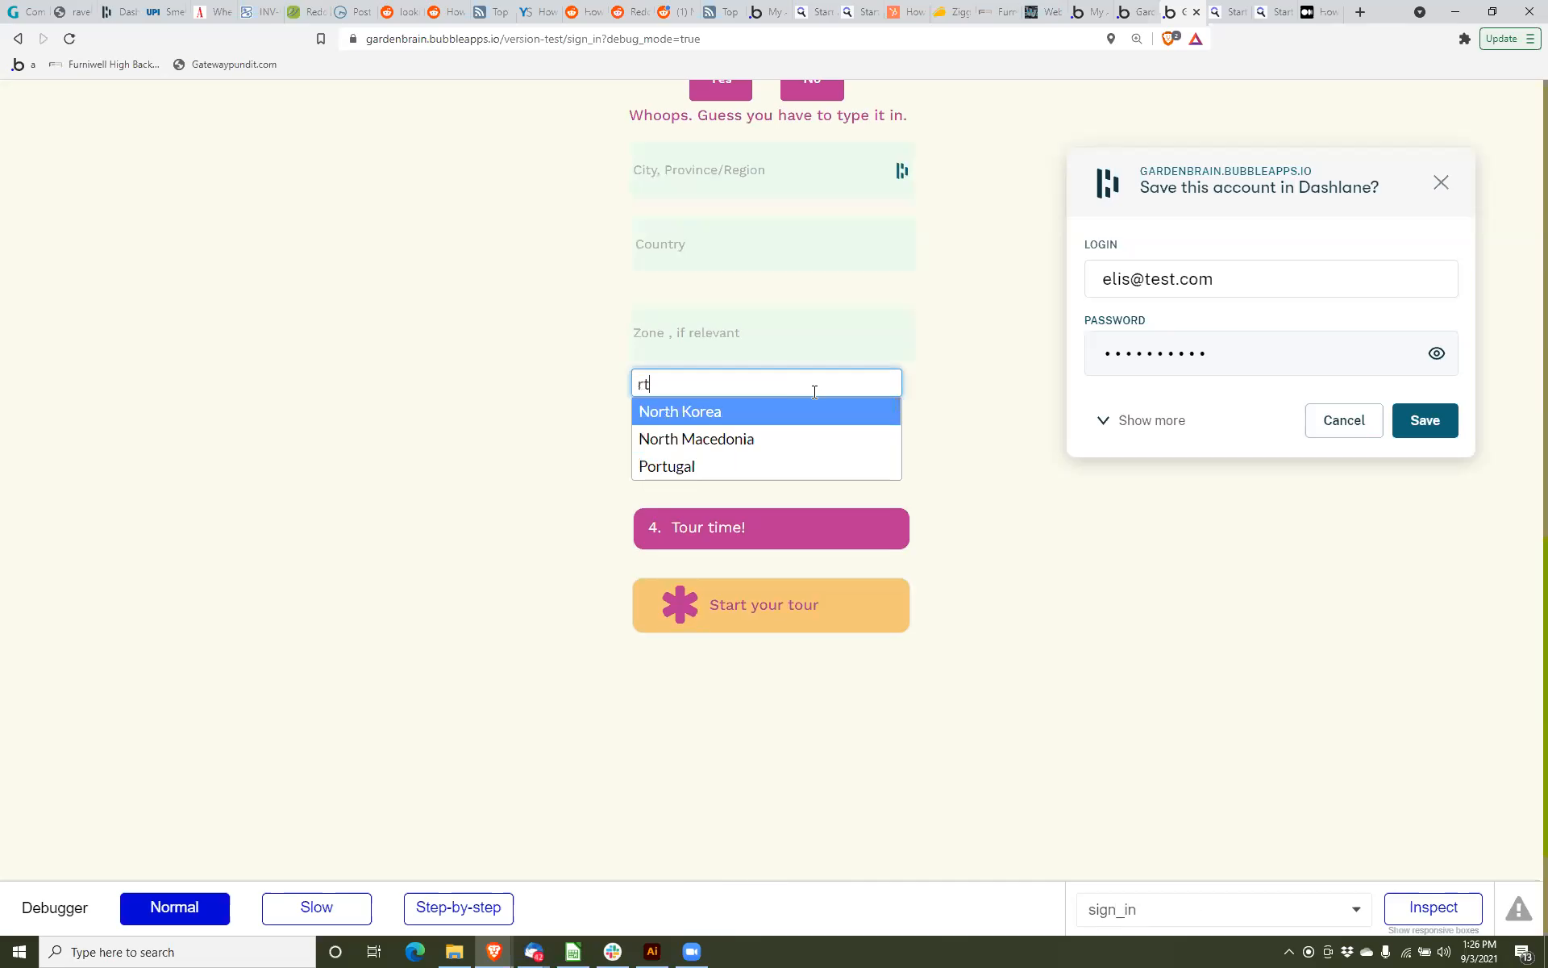
key("BackSpace")
key("BackSpace")
type("tog")
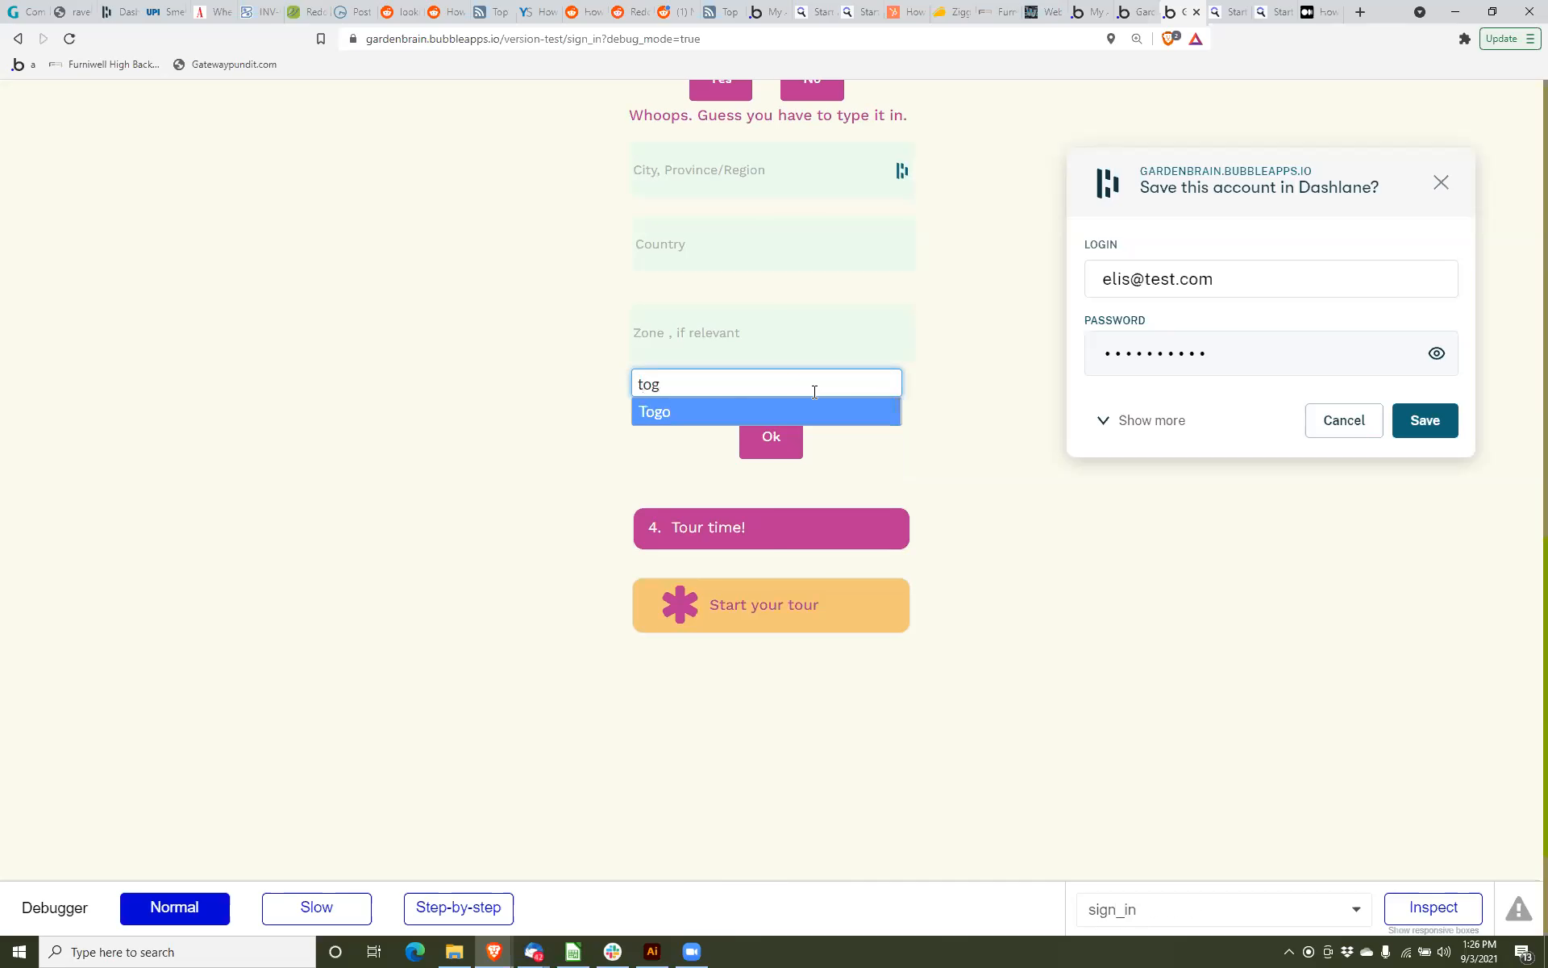
key("BackSpace")
key("BackSpace")
key("BackSpace")
Filter the multi dropdown by "cana" and select Canada.
type("ca")
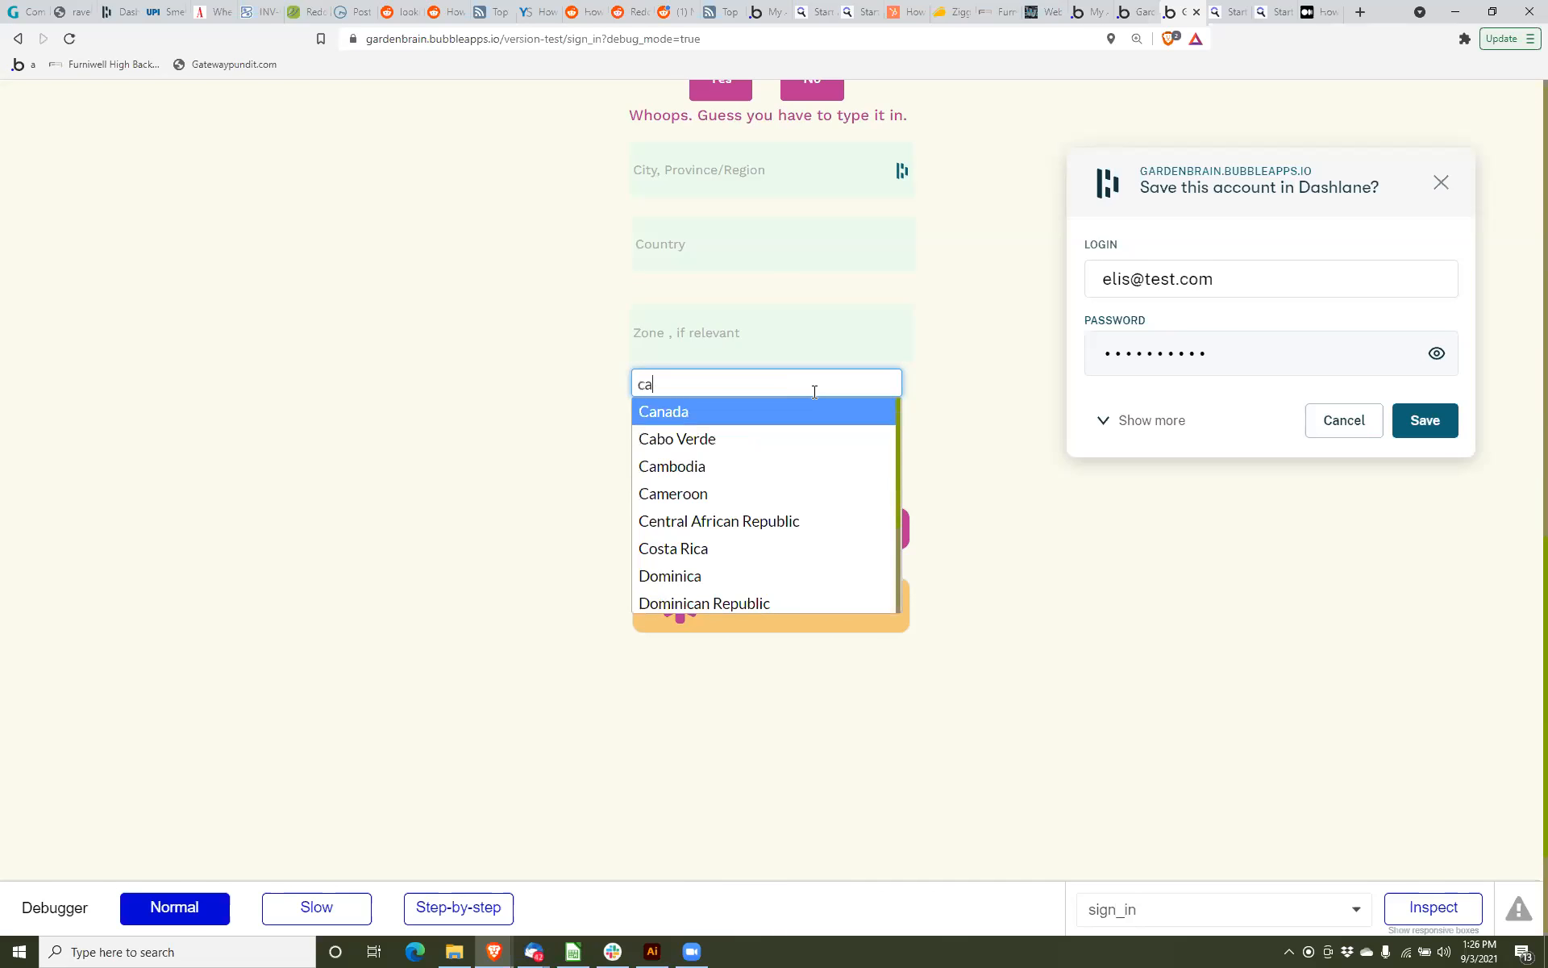
type("na")
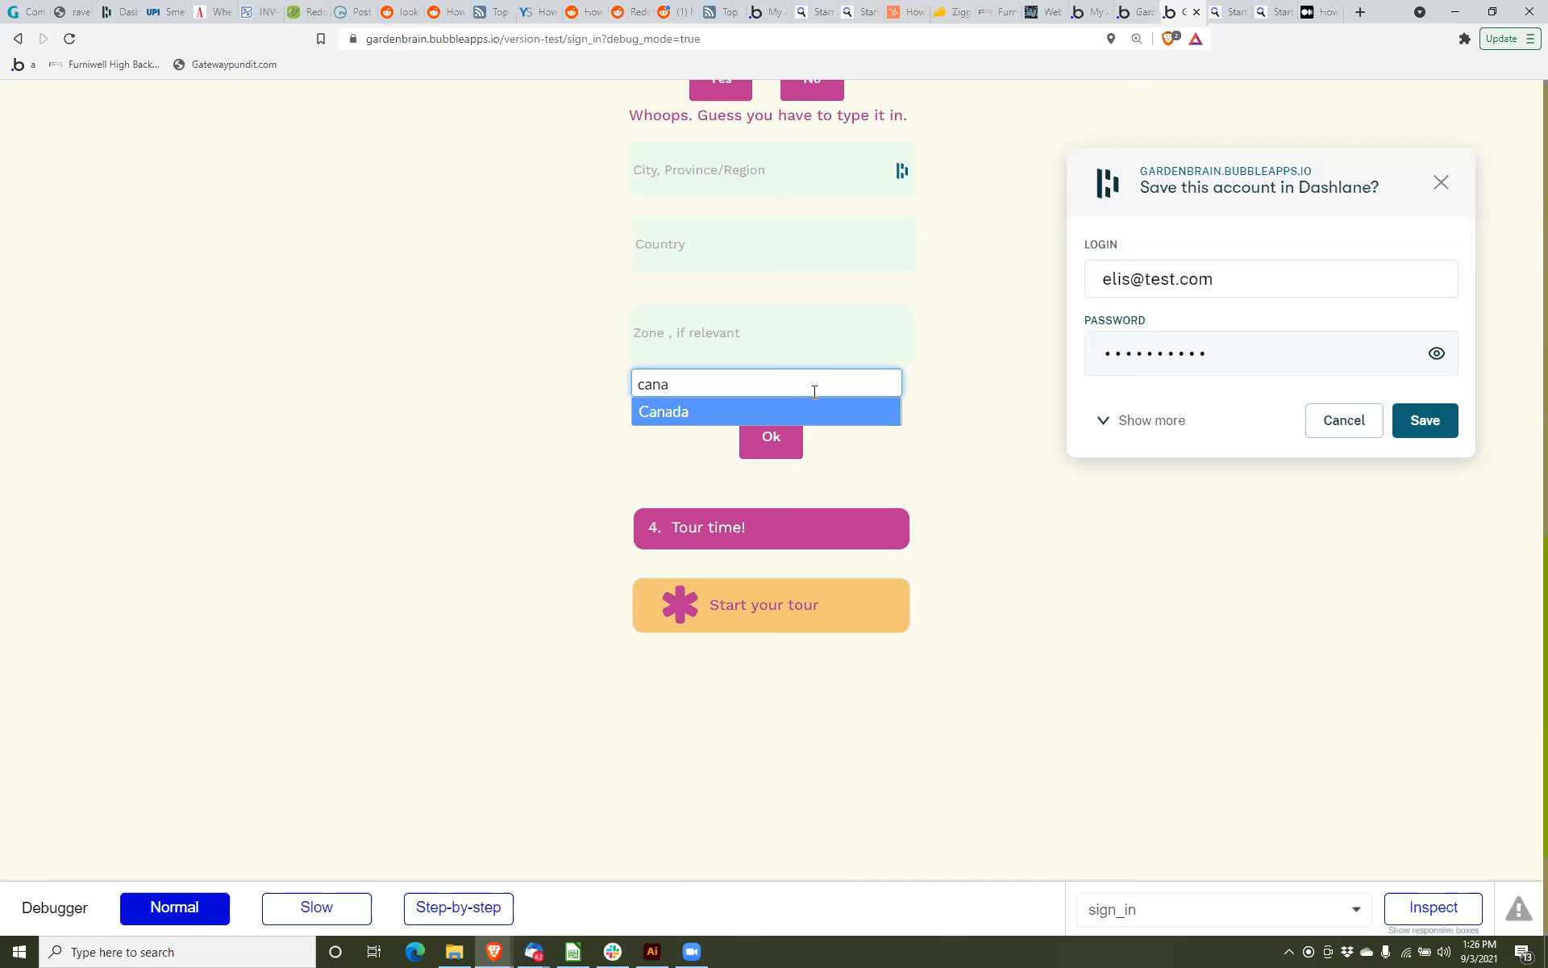
key("Return")
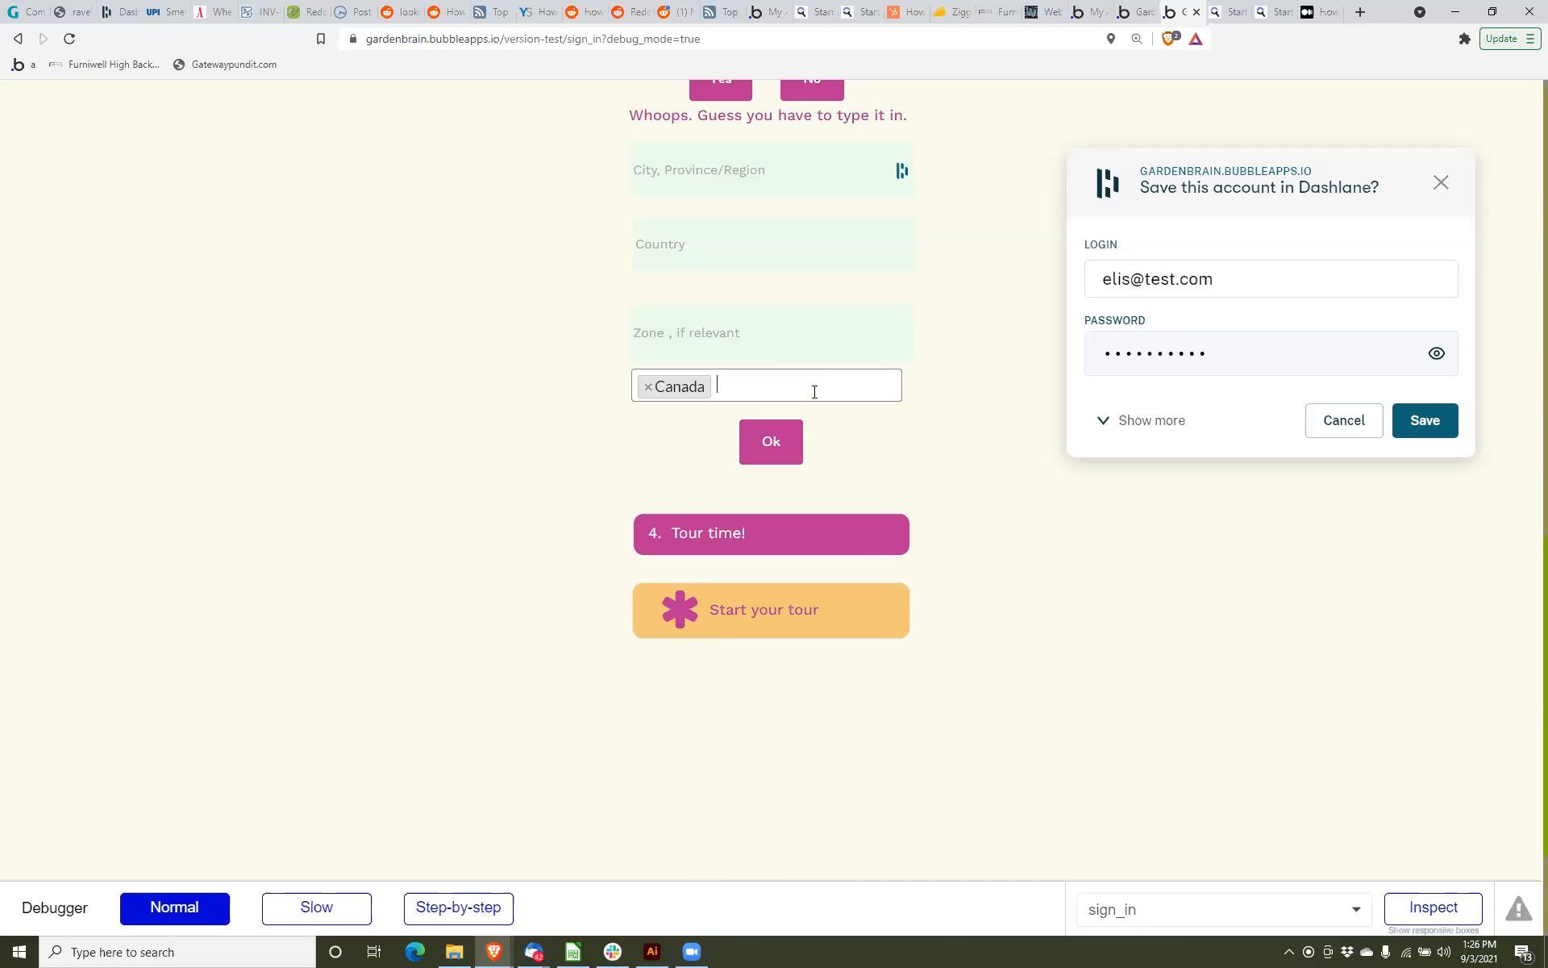
Submit the location form with Canada chosen, then check the app's data types and the preview's Country field.
left_click(782, 444)
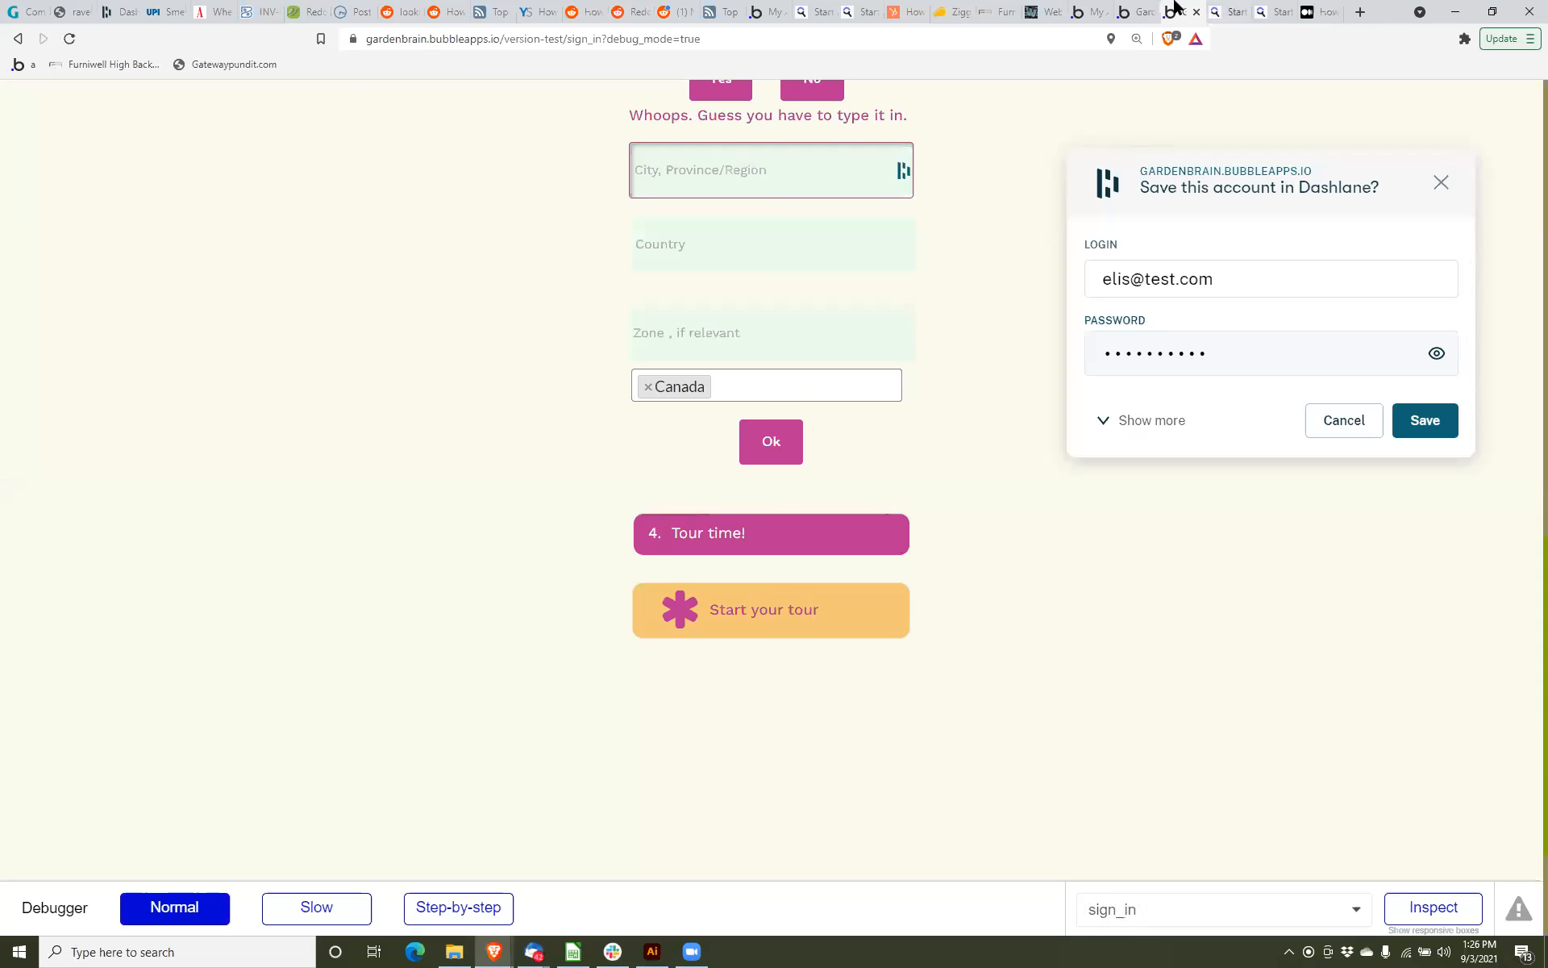
left_click(1145, 18)
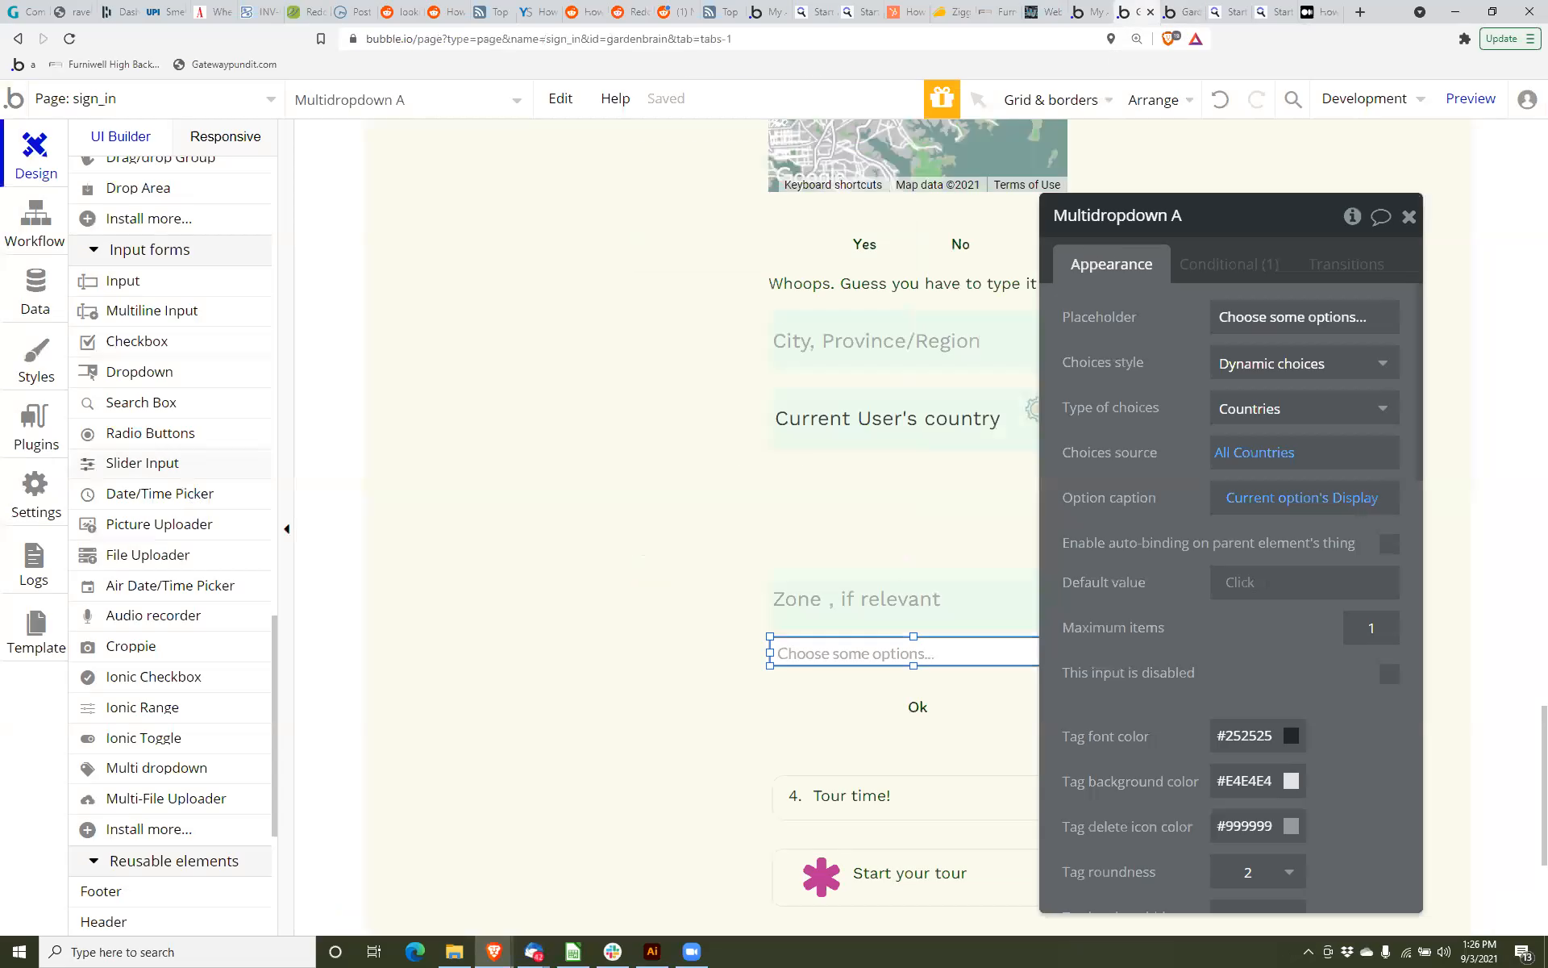
left_click(34, 303)
left_click(1177, 17)
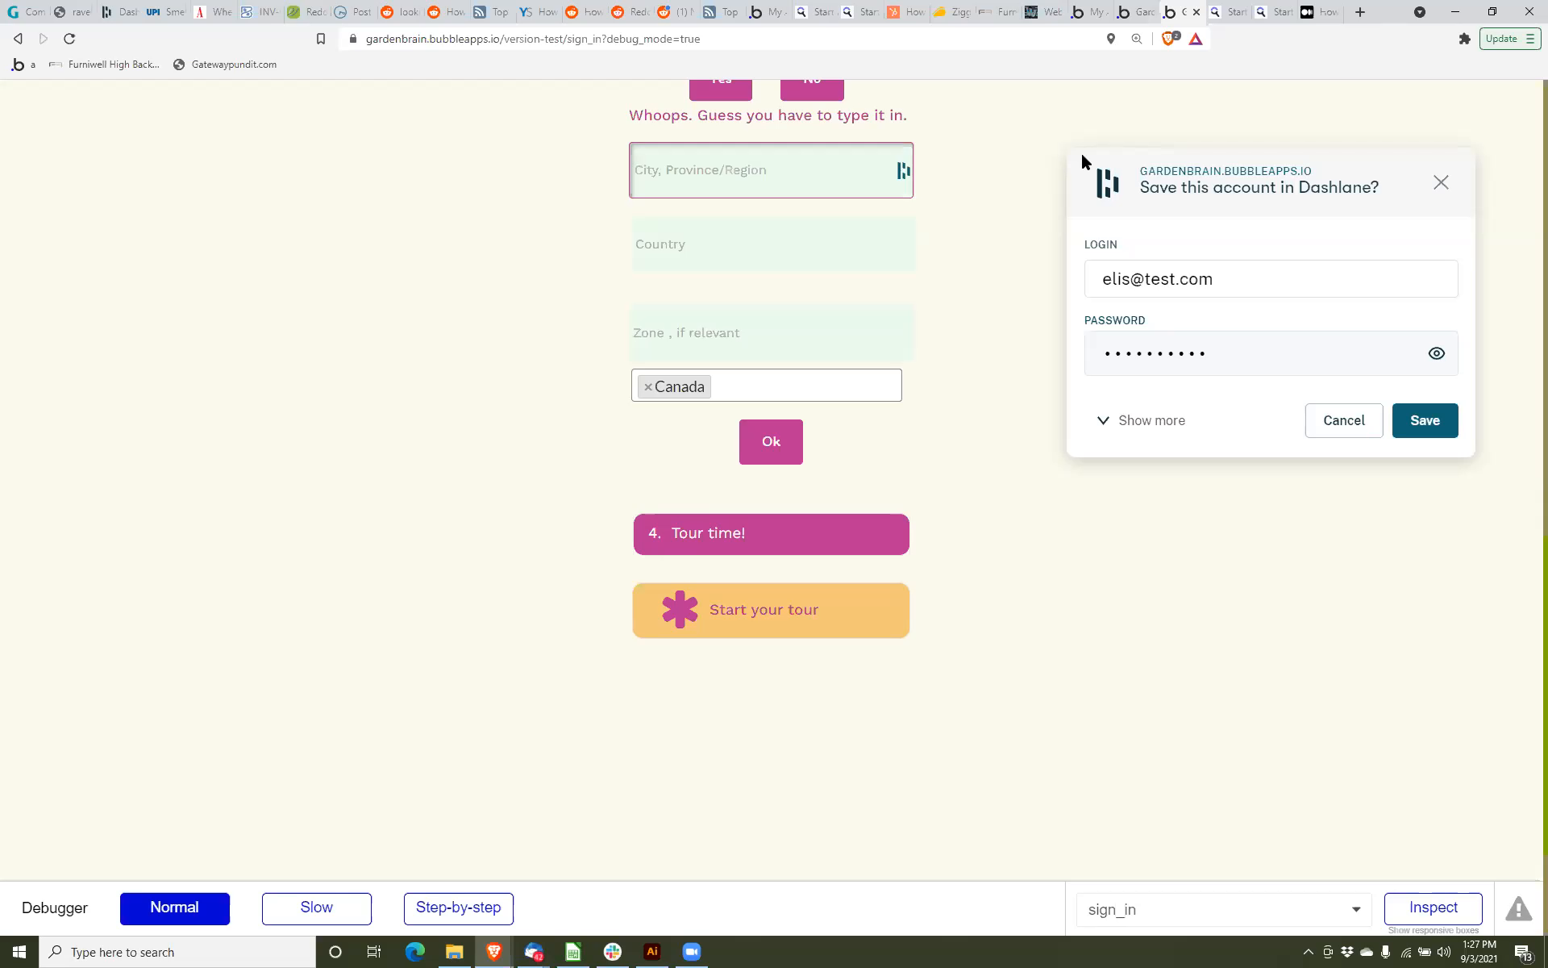
left_click(816, 242)
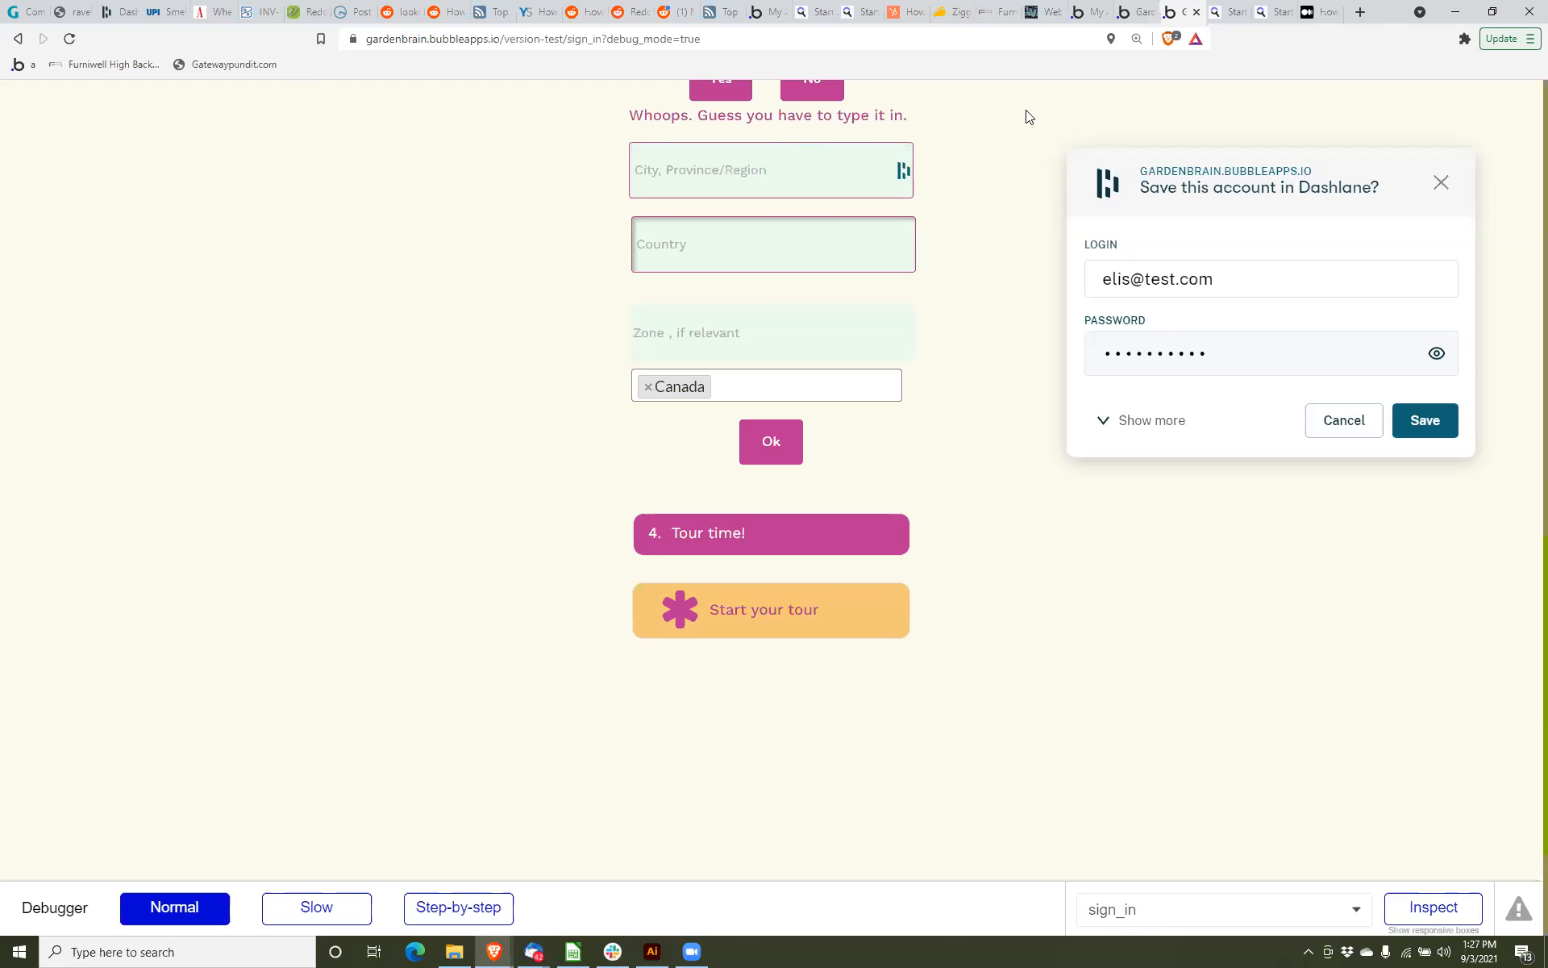
left_click(1133, 12)
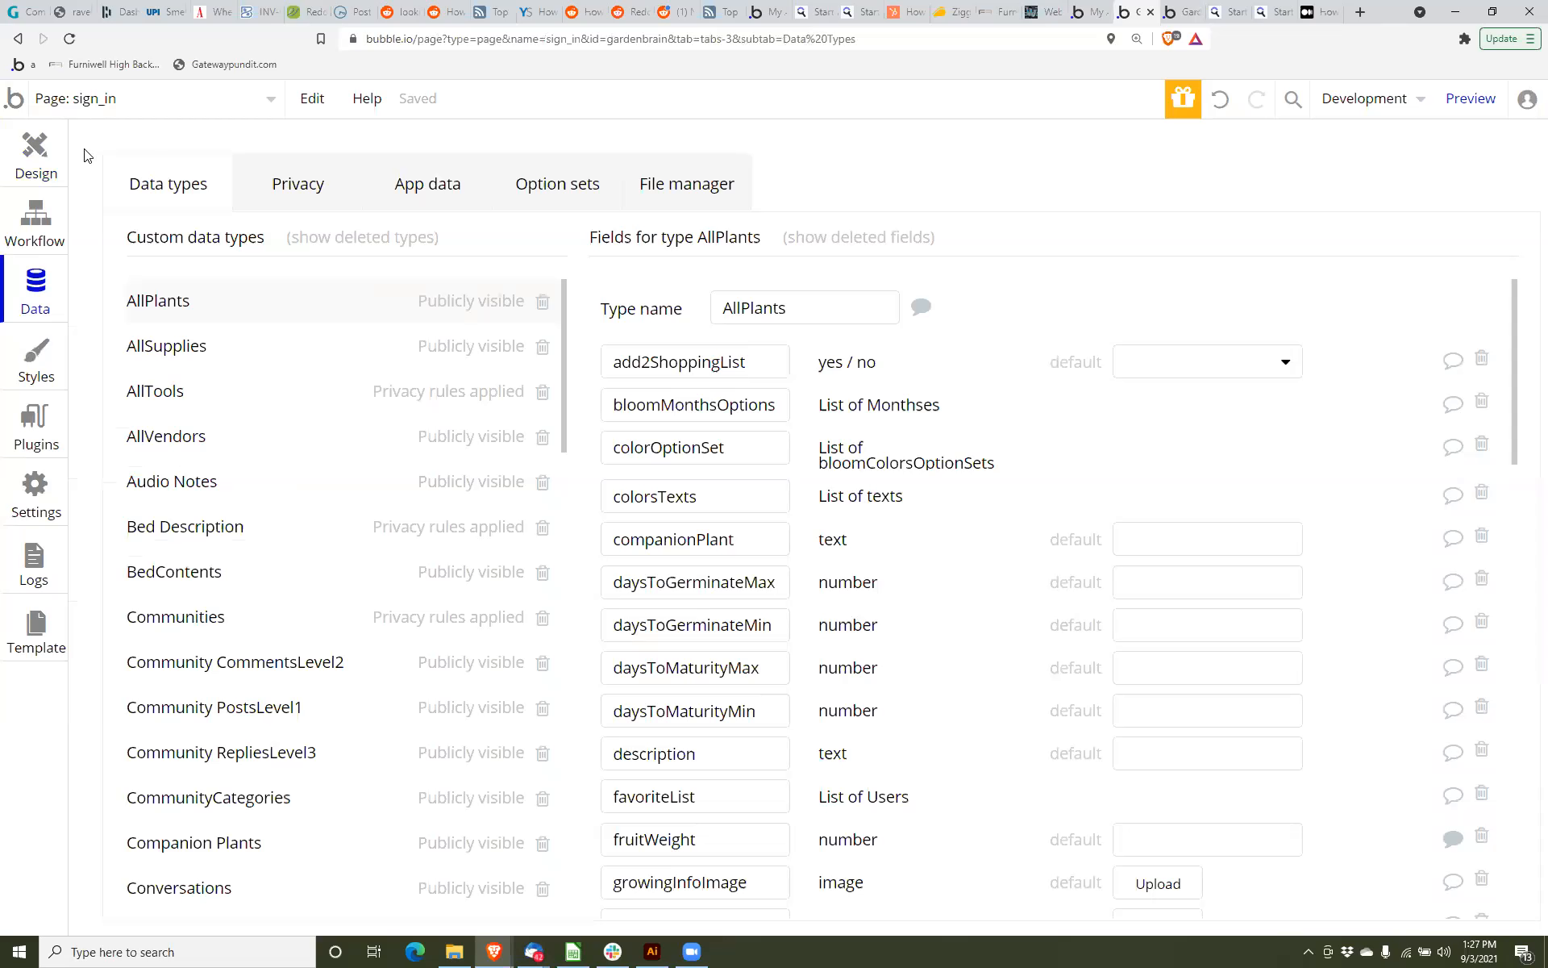
Add a search box to the sign_in location form, just above the multi dropdown and matching its width.
left_click(36, 150)
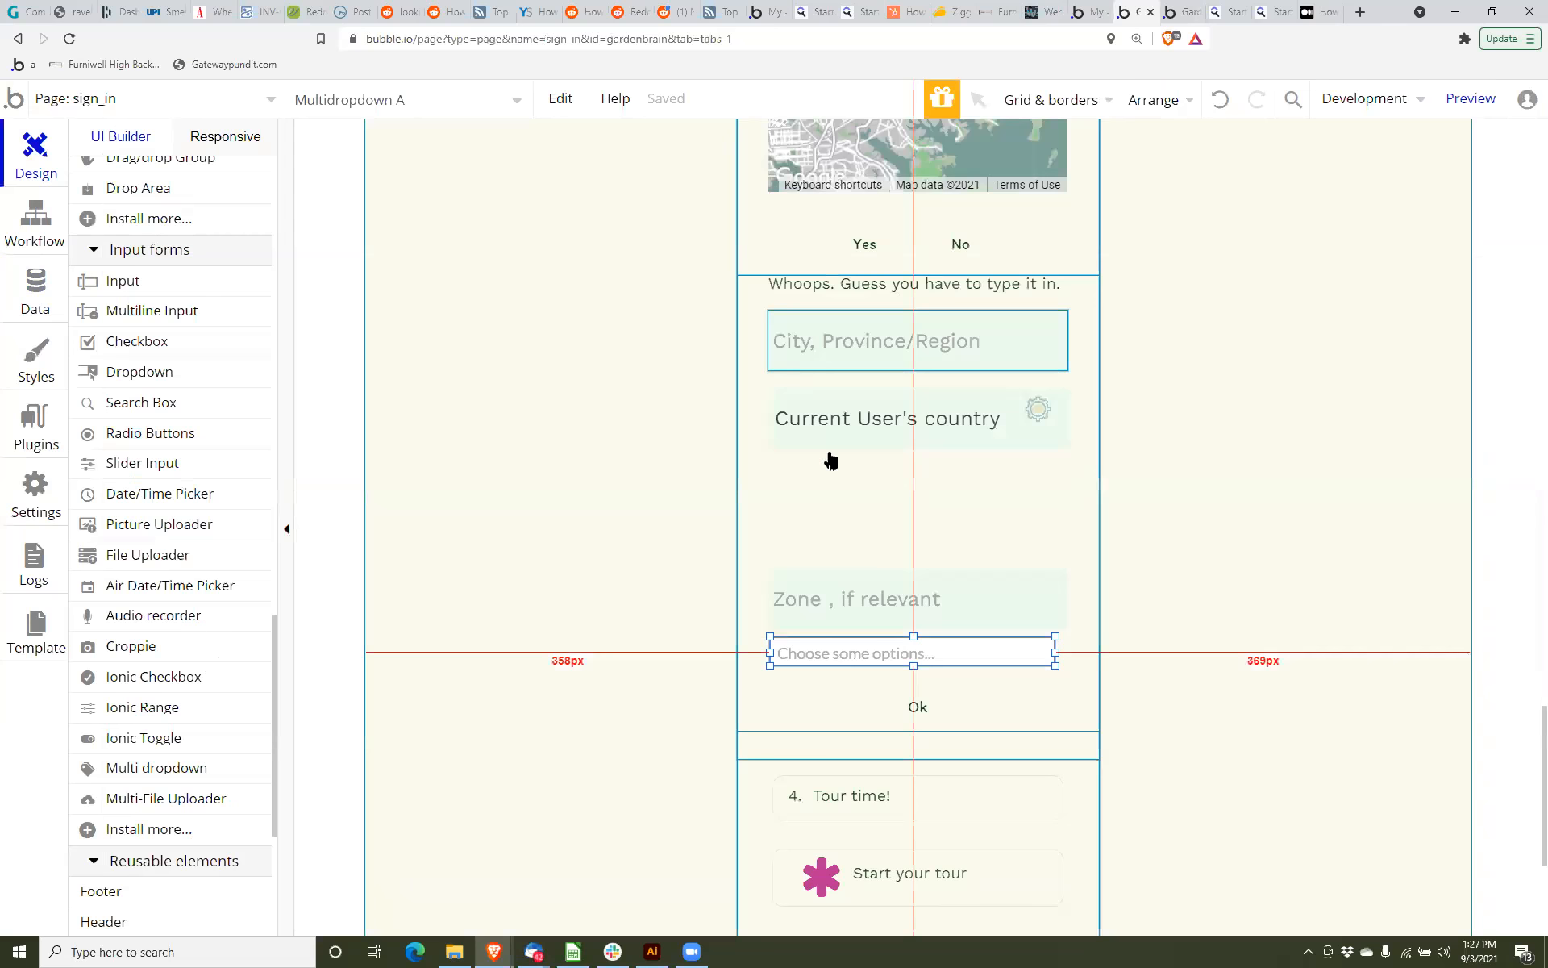
scroll(853, 532, "down", 4)
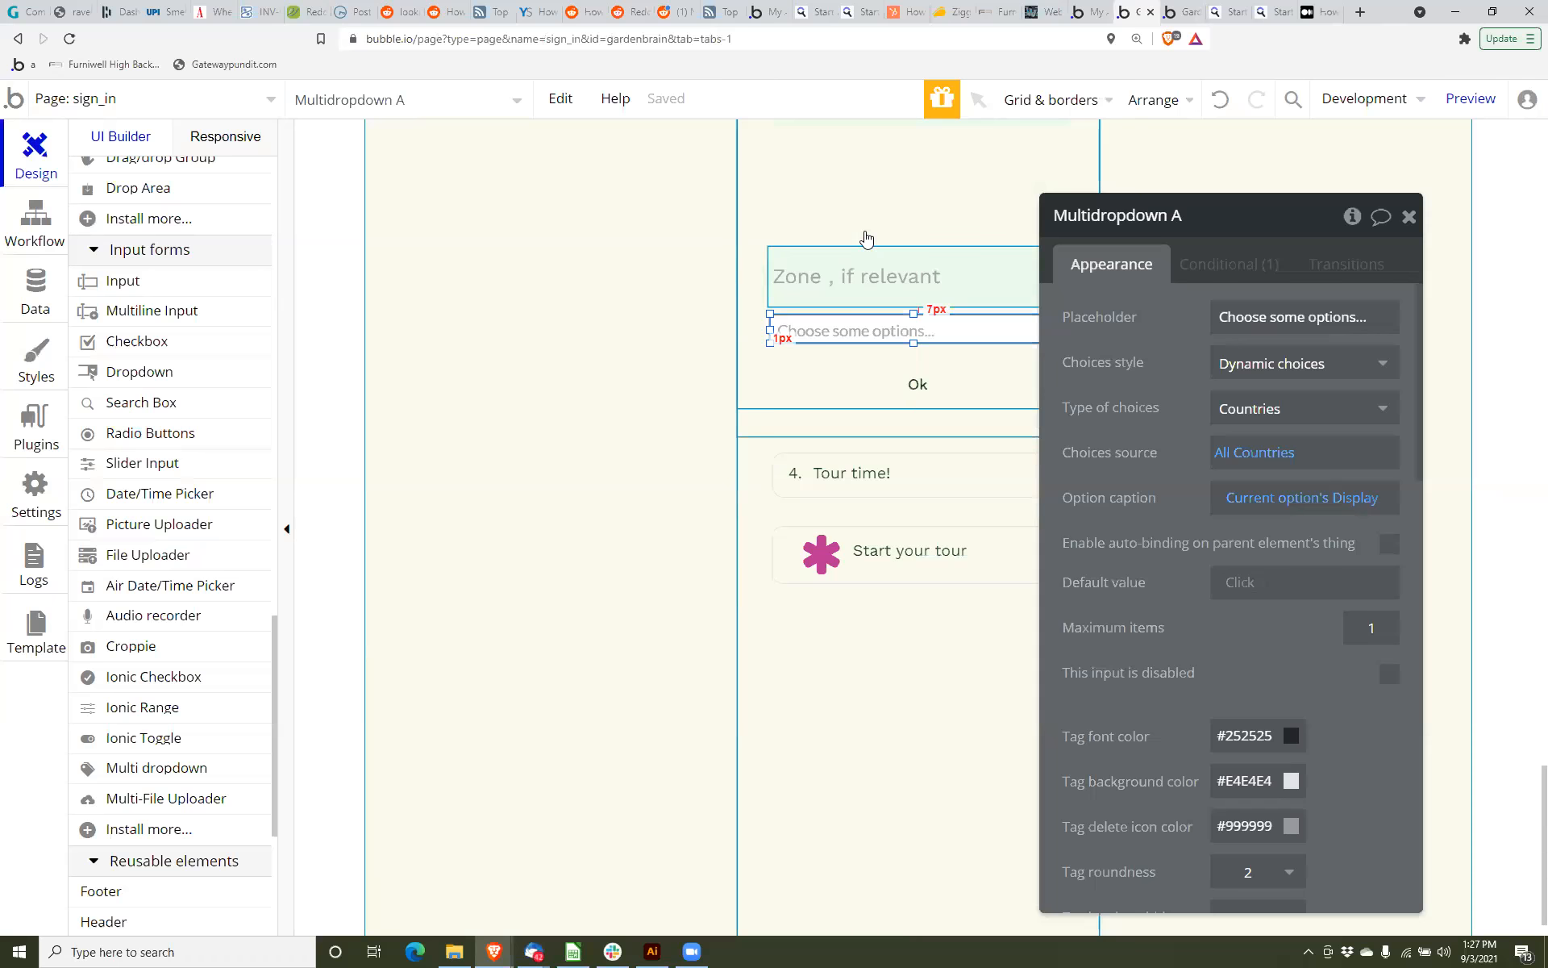
scroll(853, 250, "up", 3)
left_click(182, 402)
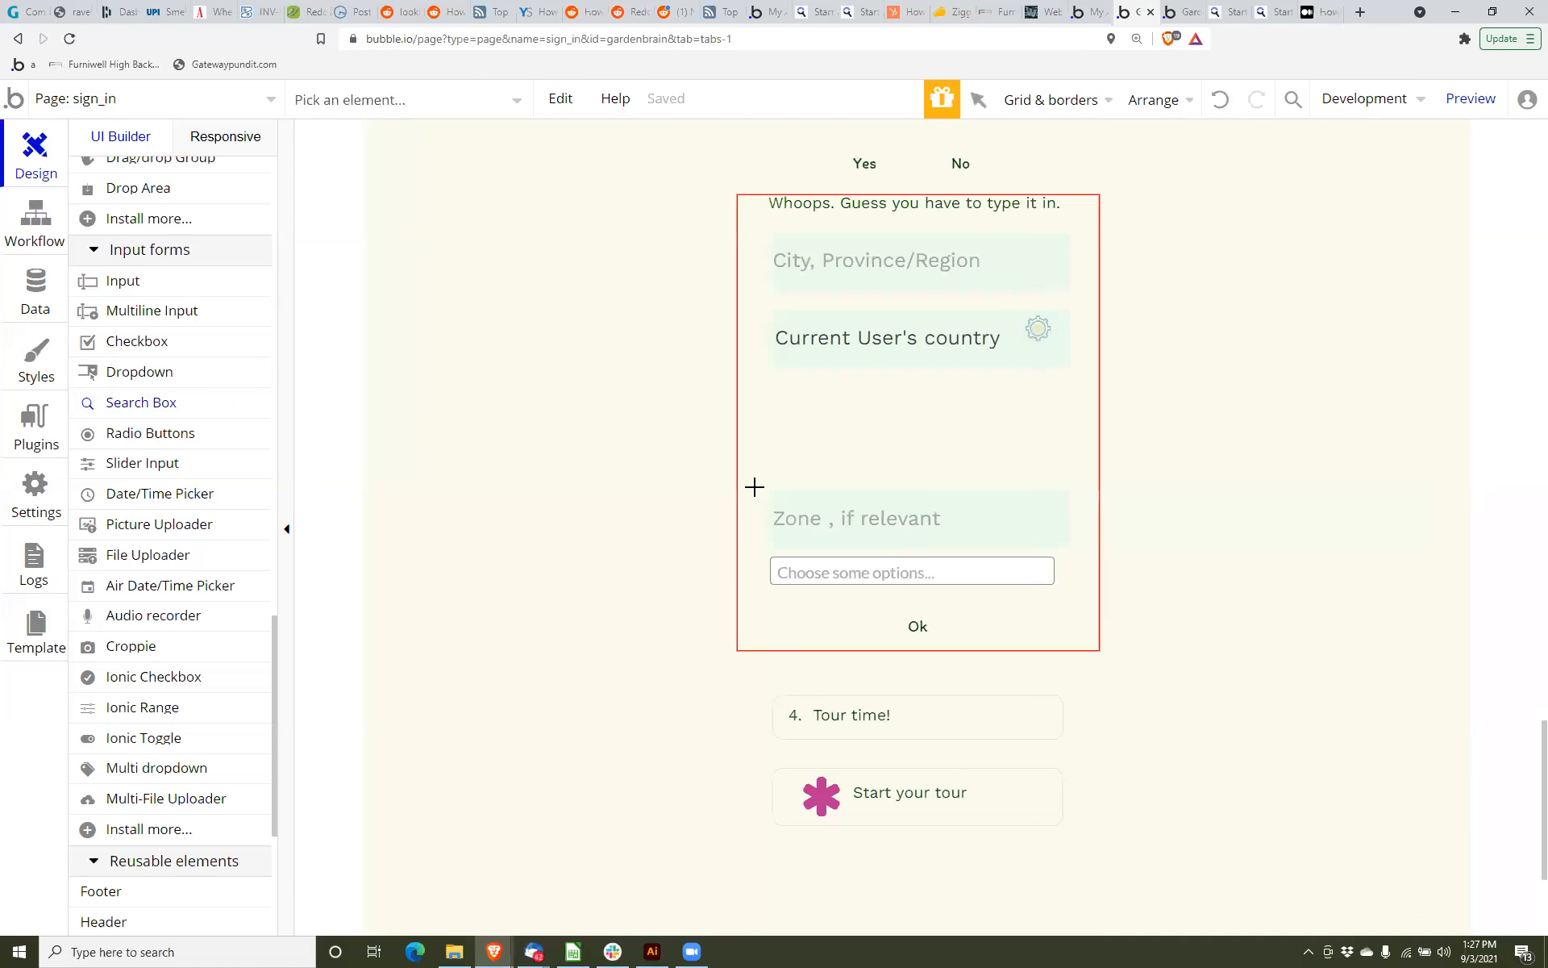
mouse_move(770, 526)
left_mouse_down()
mouse_move(1016, 537)
mouse_move(1049, 563)
mouse_move(1054, 548)
left_mouse_up()
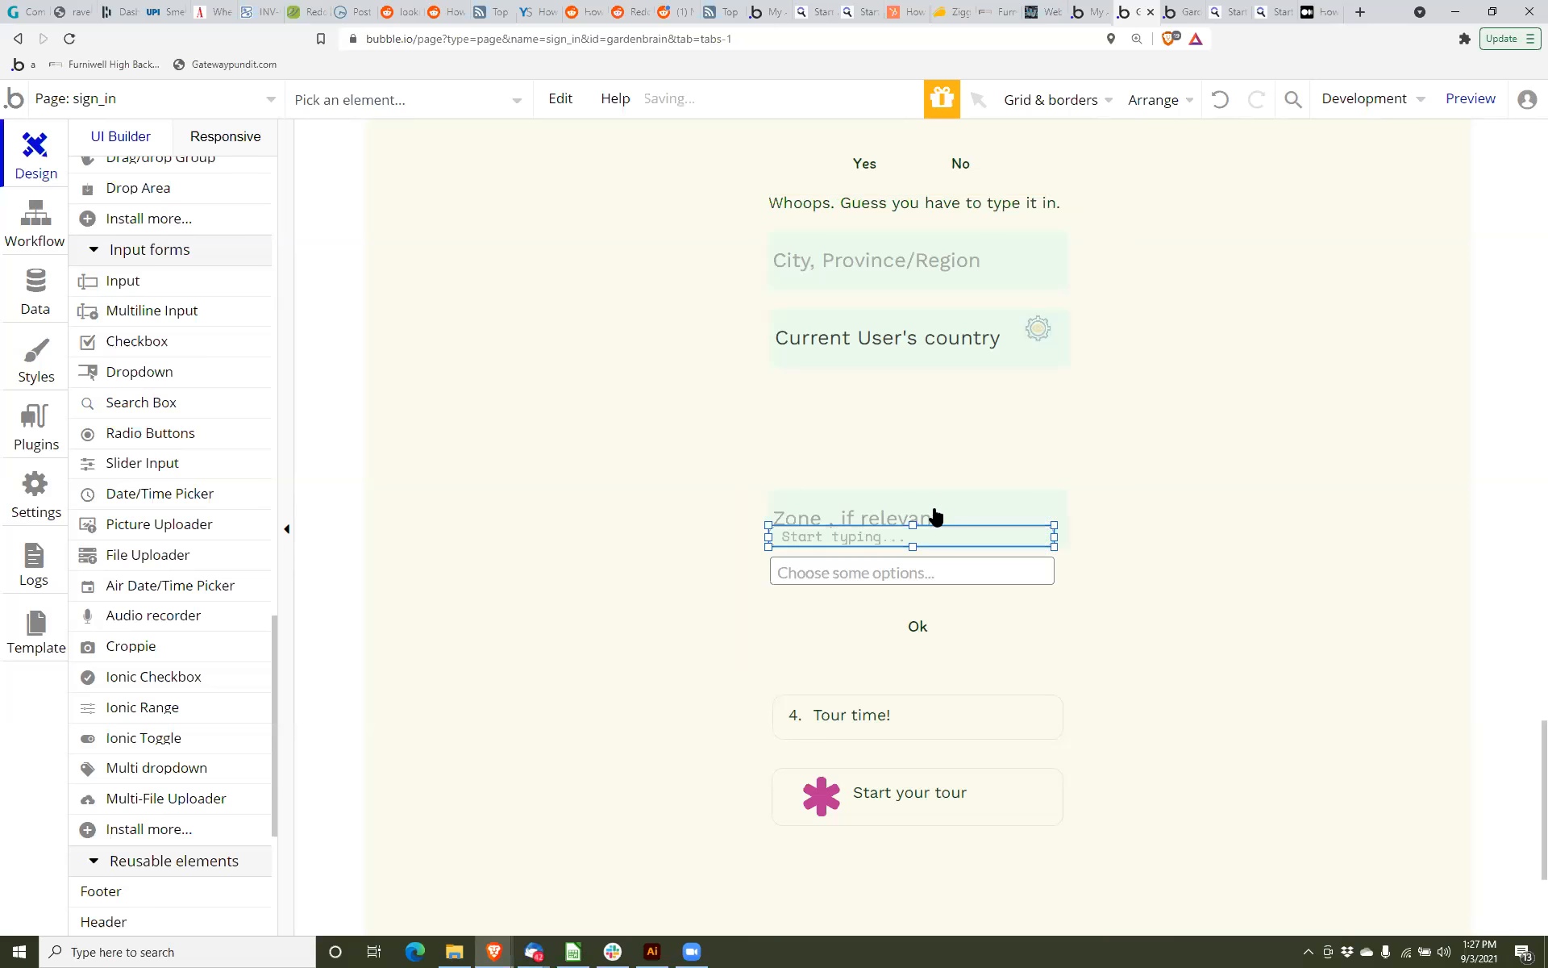
Nudge the "Zone, if relevant" input upward so it clears the search box.
left_click(933, 507)
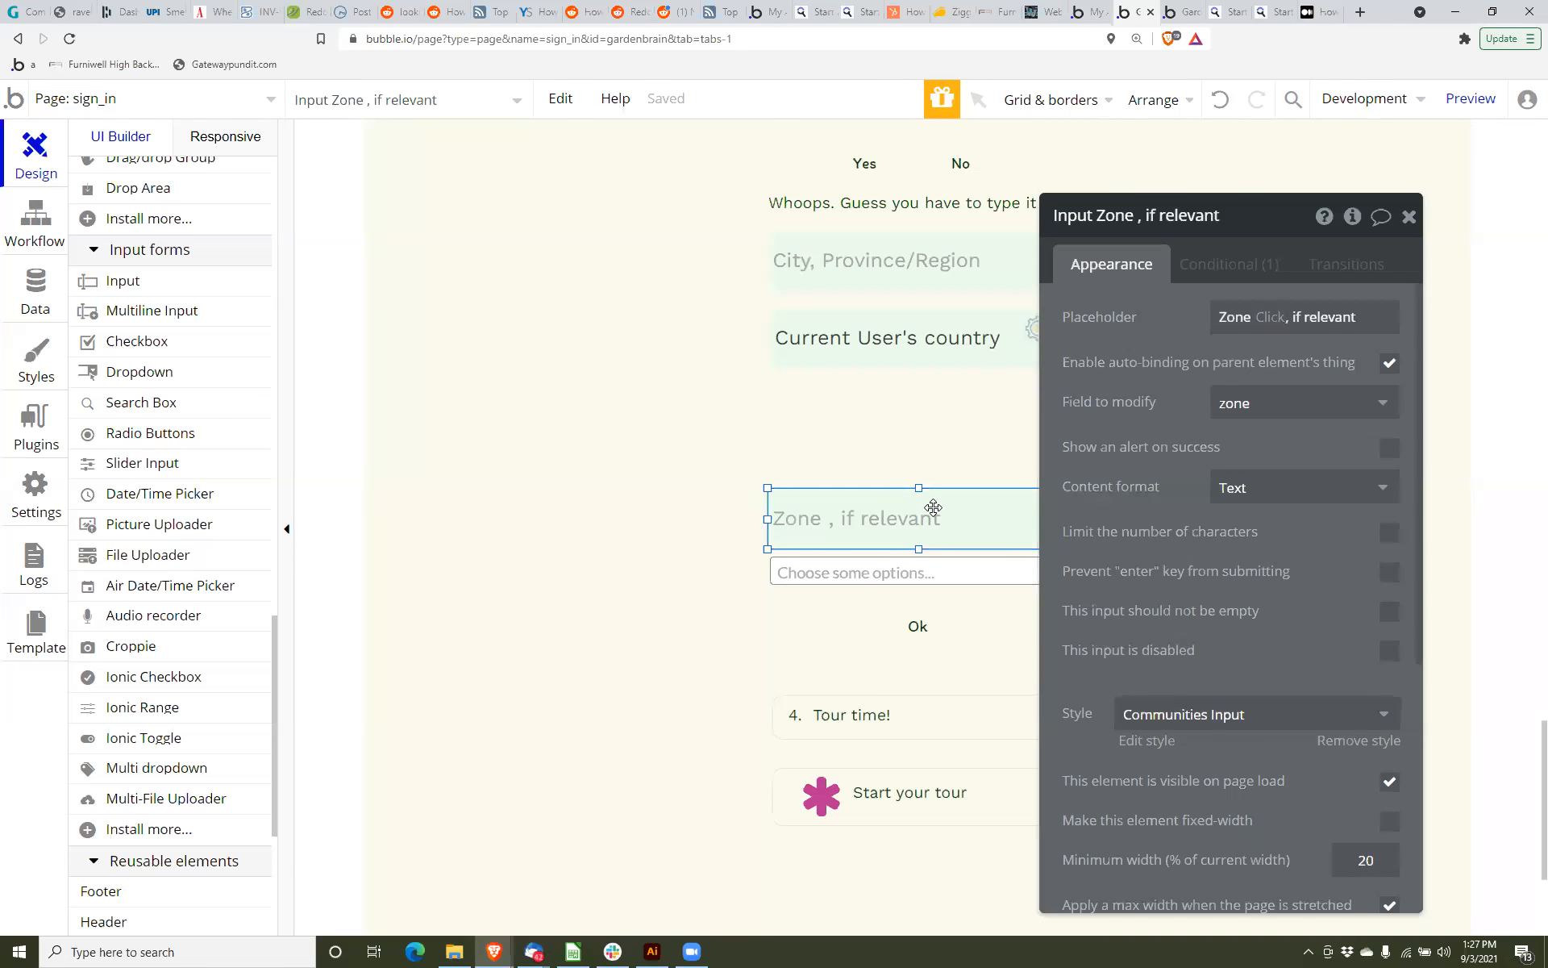
scroll(908, 522, "up", 1)
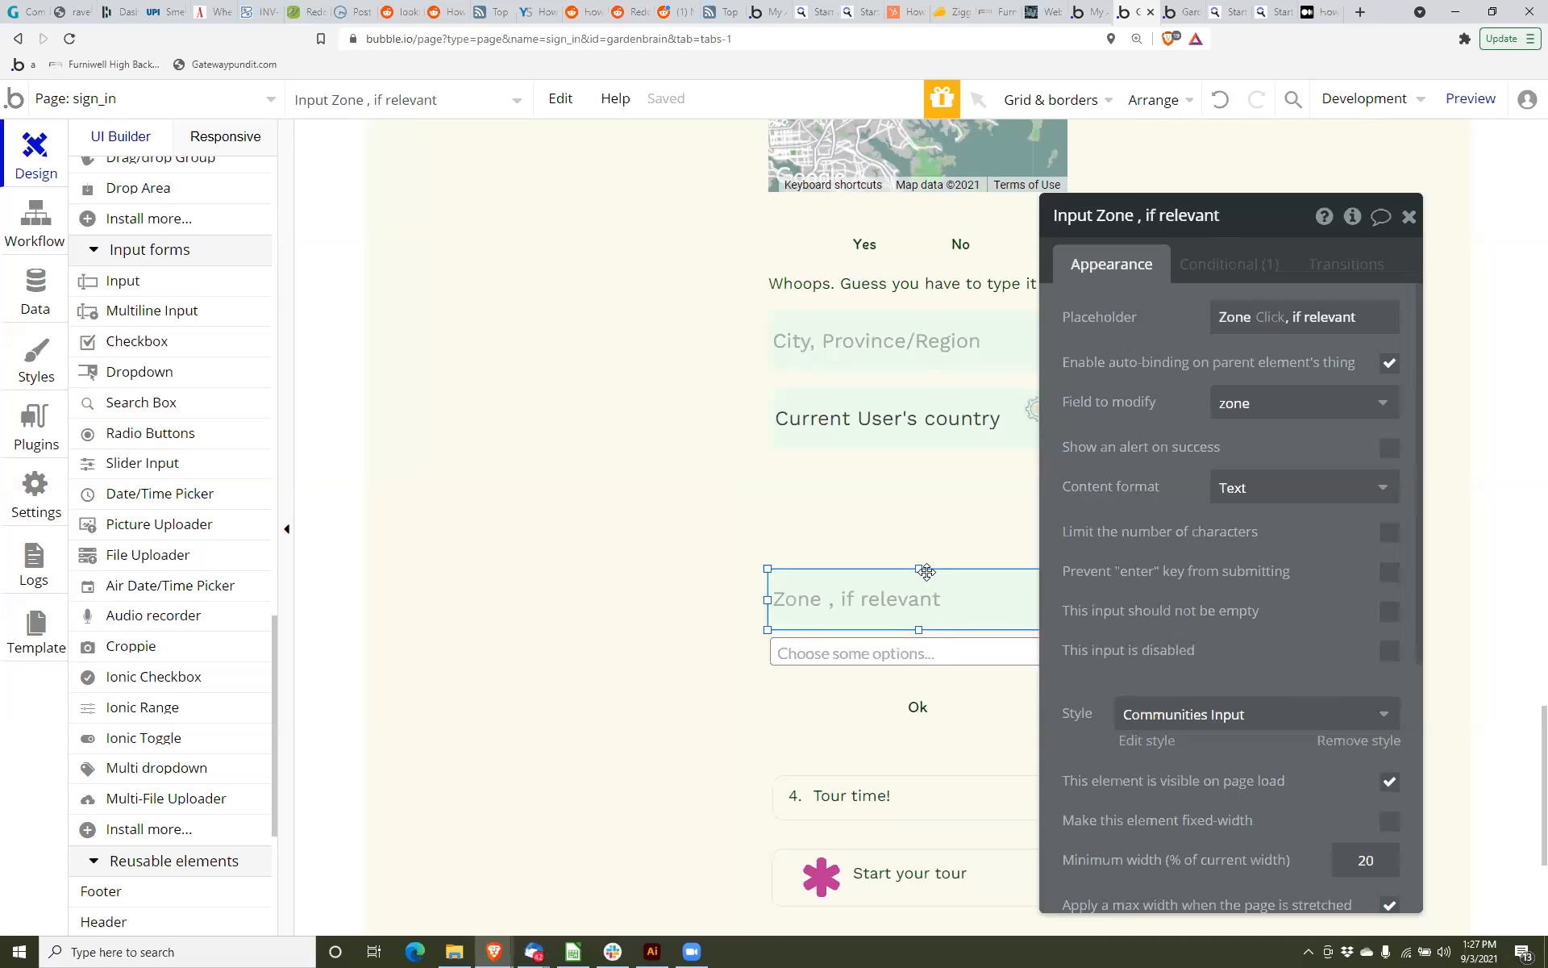
key("Up")
key("Up")
key("Up")
key("Up")
key("Up")
key("Up")
key("Up")
key("Up")
key("Up")
key("Up")
key("Up")
key("Up")
key("Up")
key("Up")
key("Up")
key("Up")
key("Up")
key("Up")
key("Up")
key("Up")
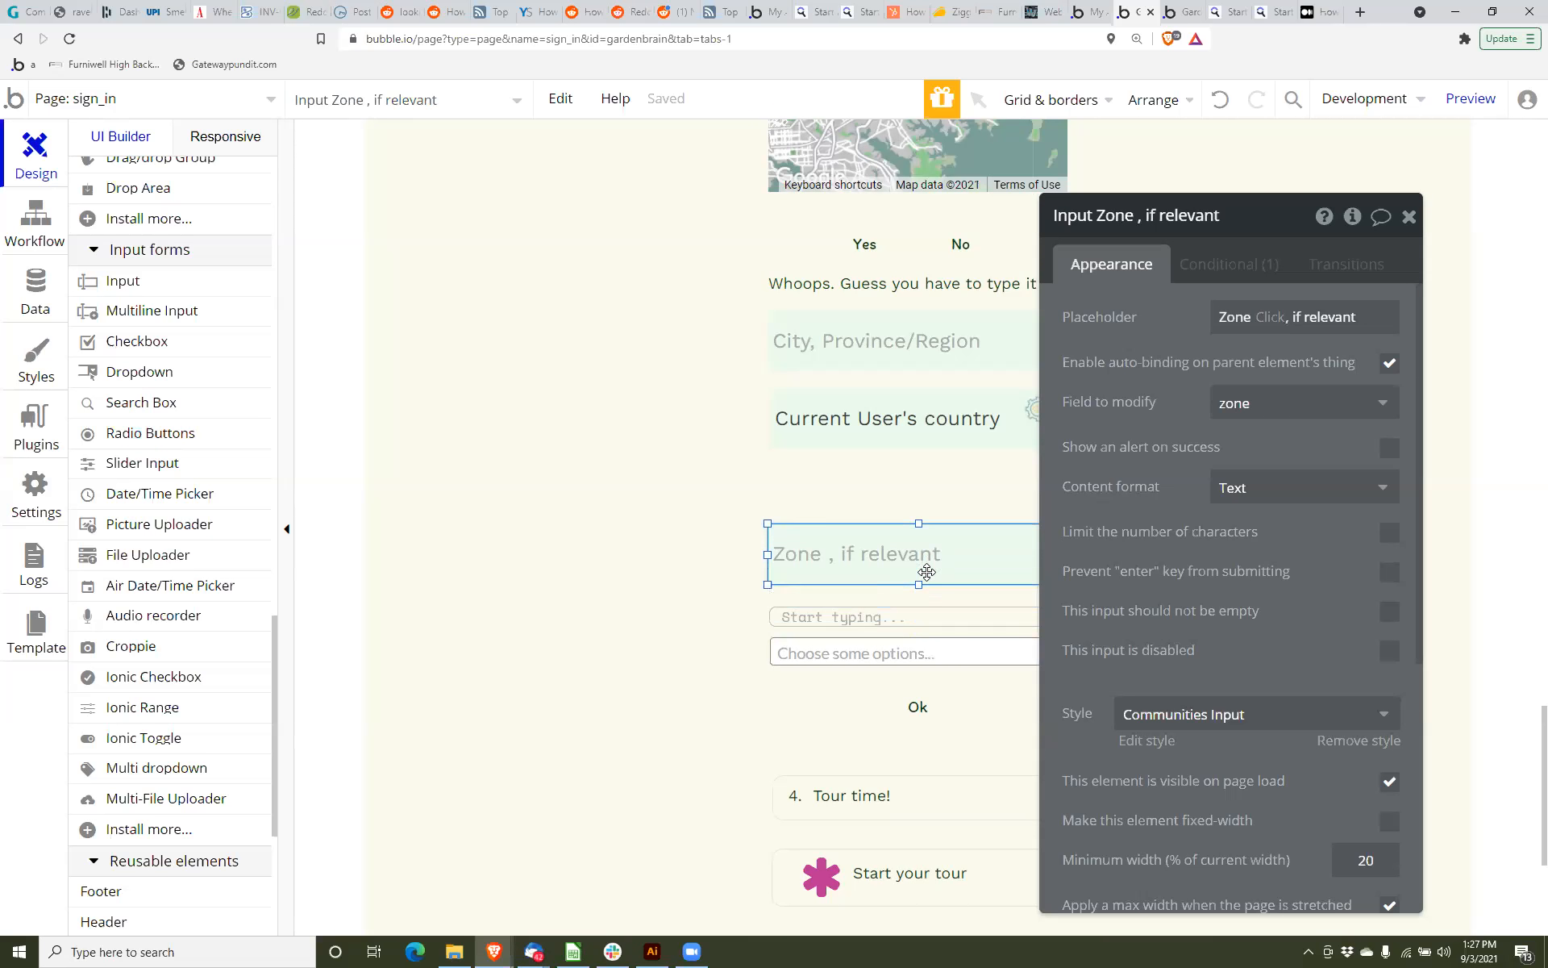
Try to define the search box's dynamic options as a search for a country type, filtering the types by "coun" and "c".
left_click(814, 616)
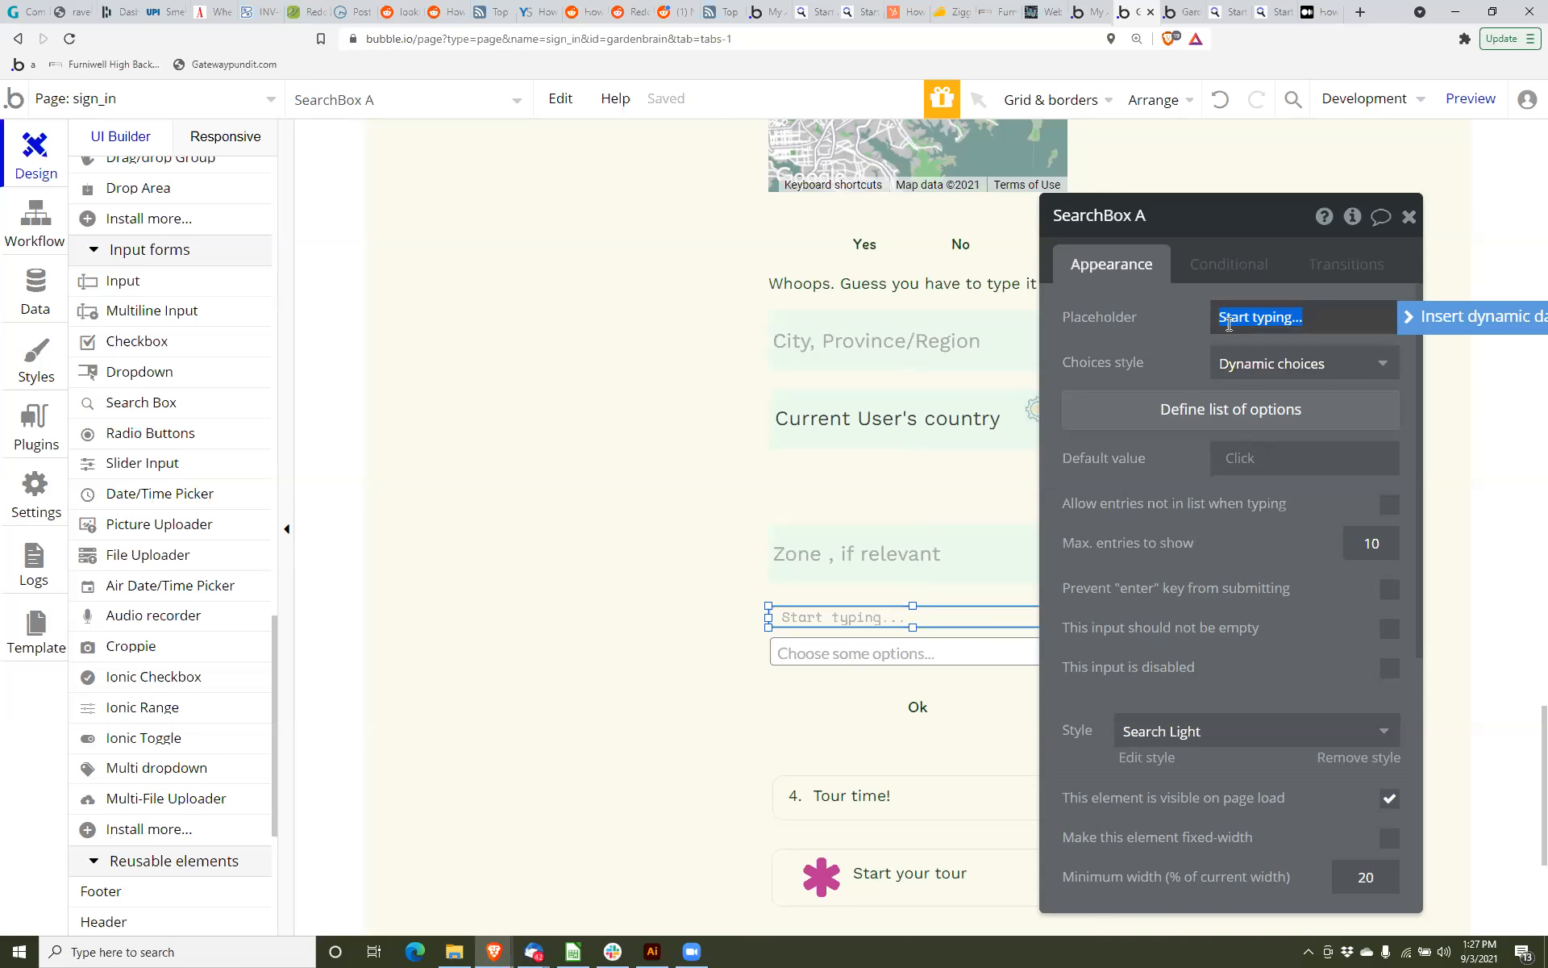
left_click(1221, 425)
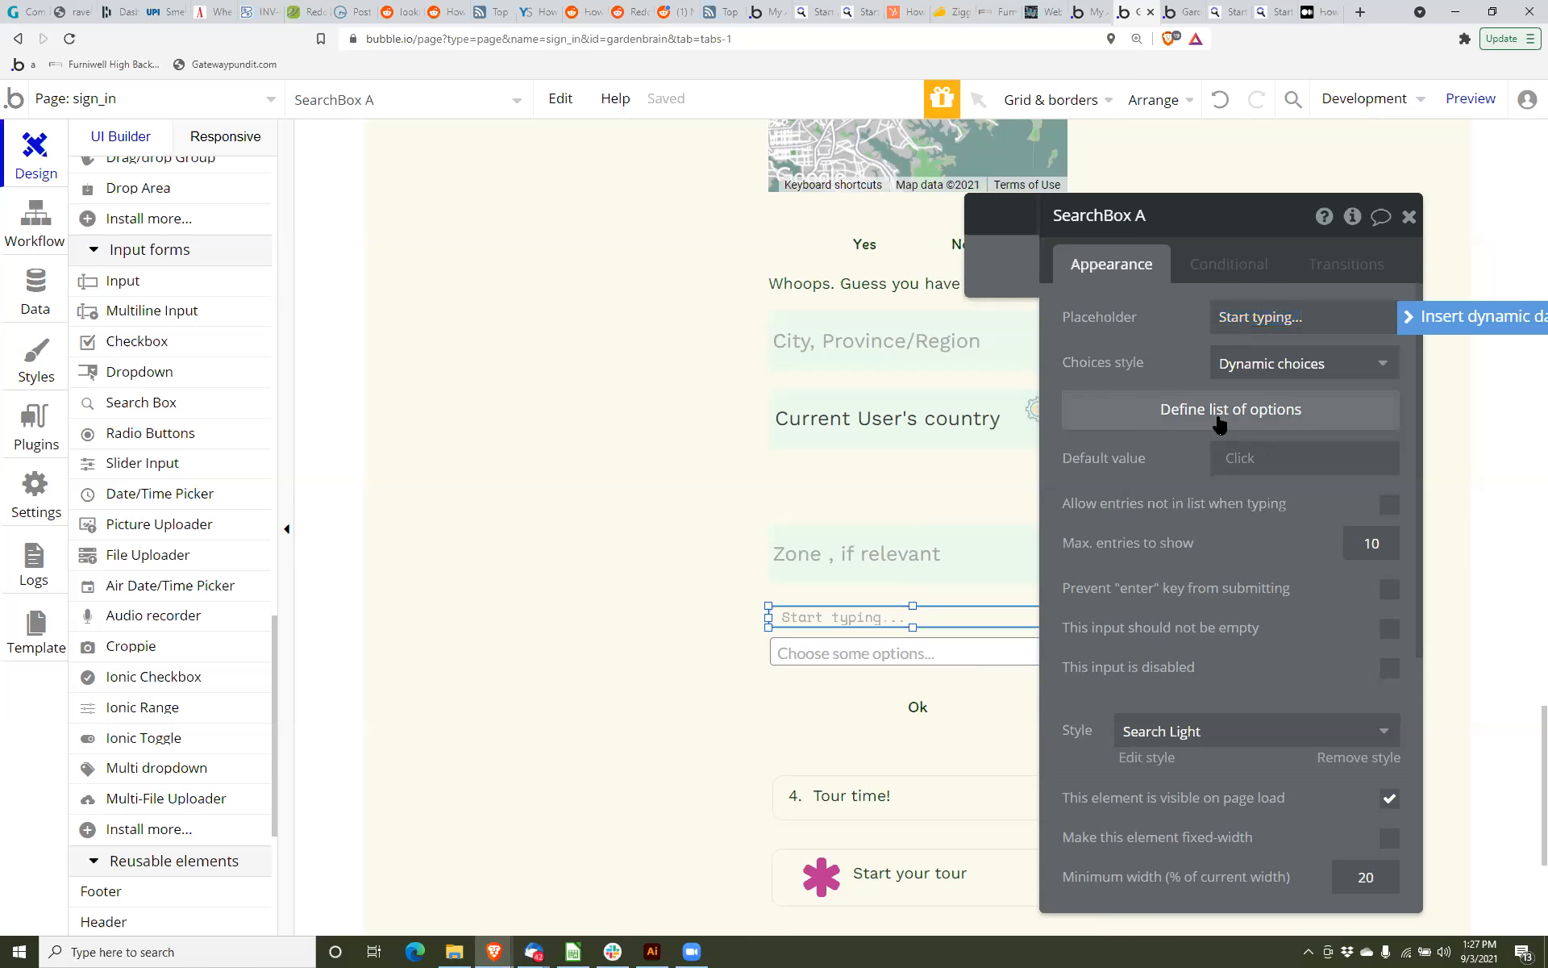
left_click(971, 264)
type("coun")
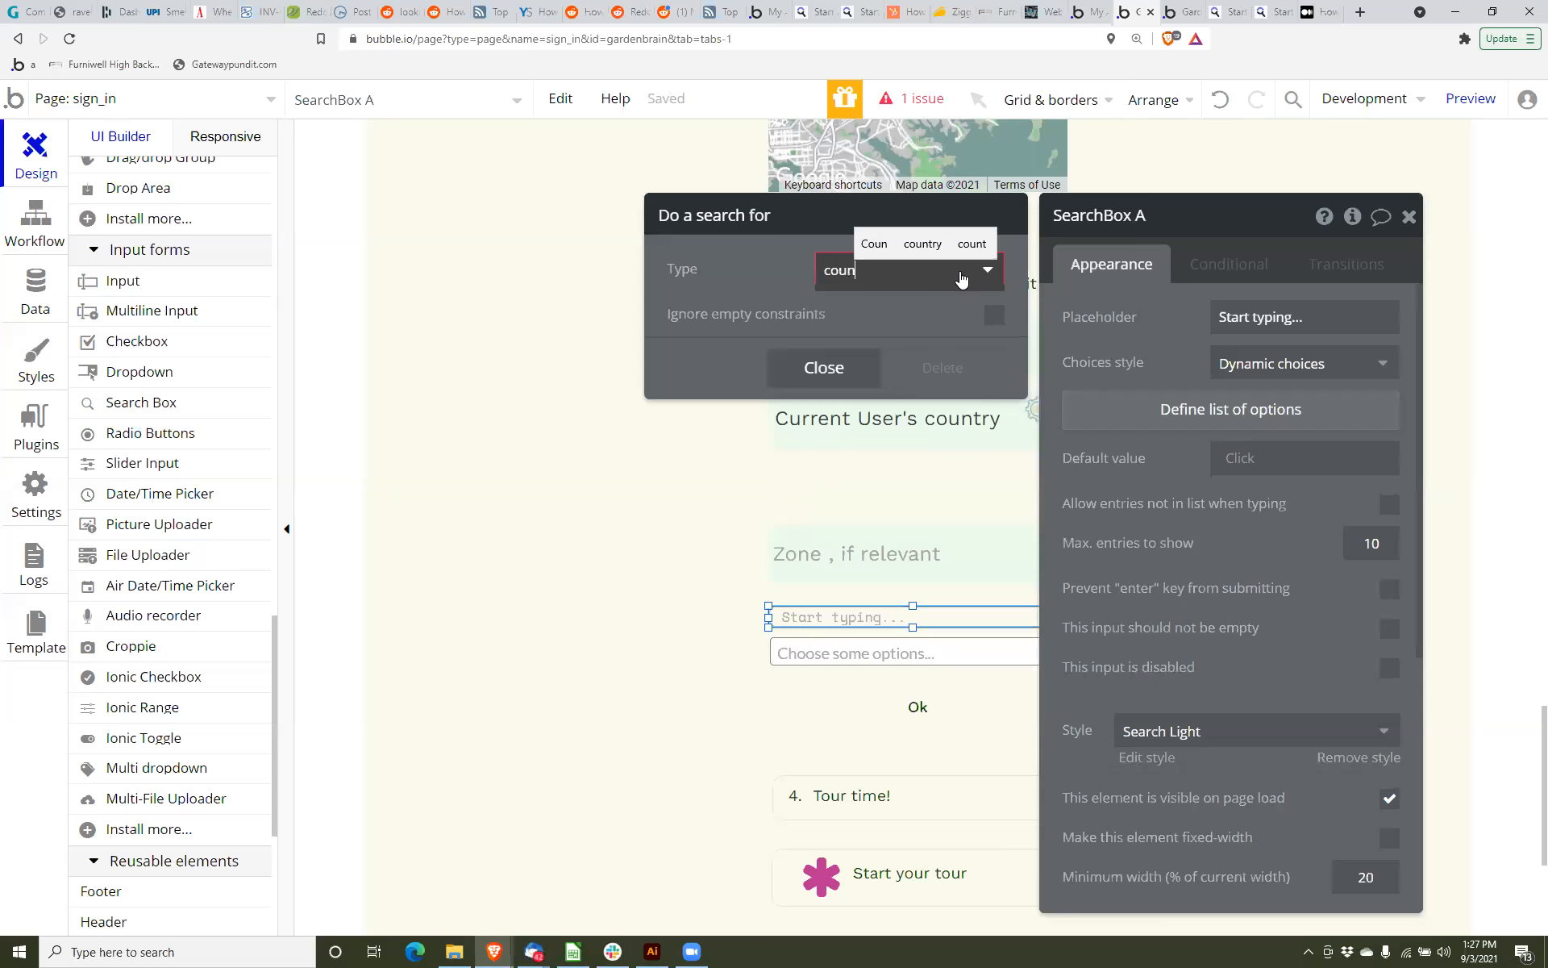
key("BackSpace")
key("BackSpace")
key("BackSpace")
key("BackSpace")
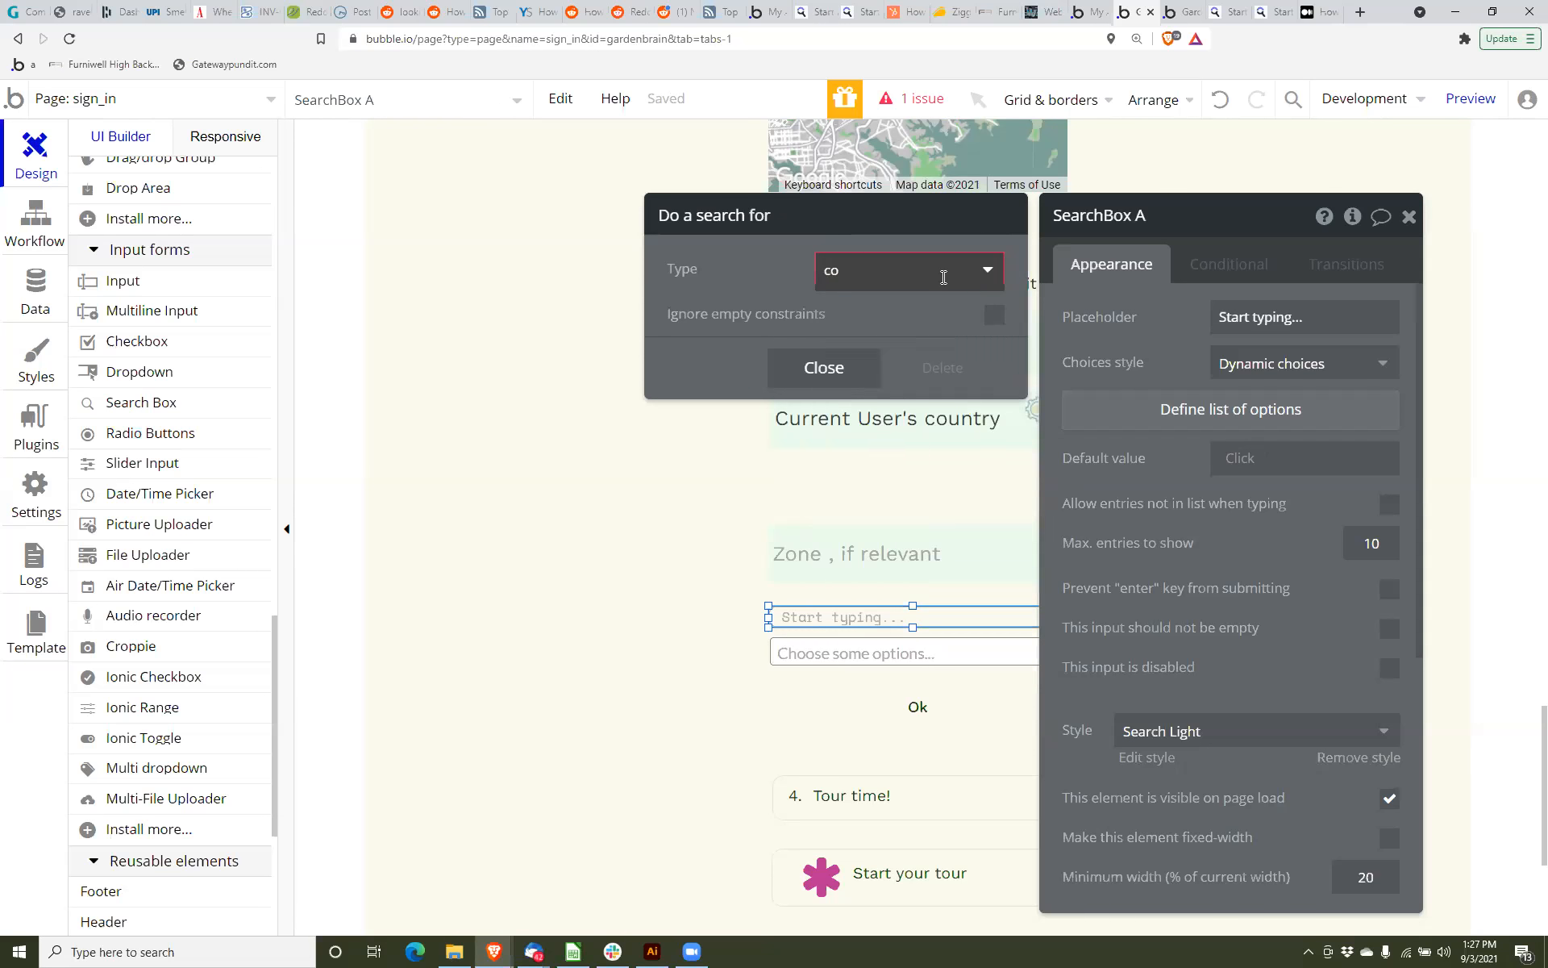
scroll(944, 387, "down", 3)
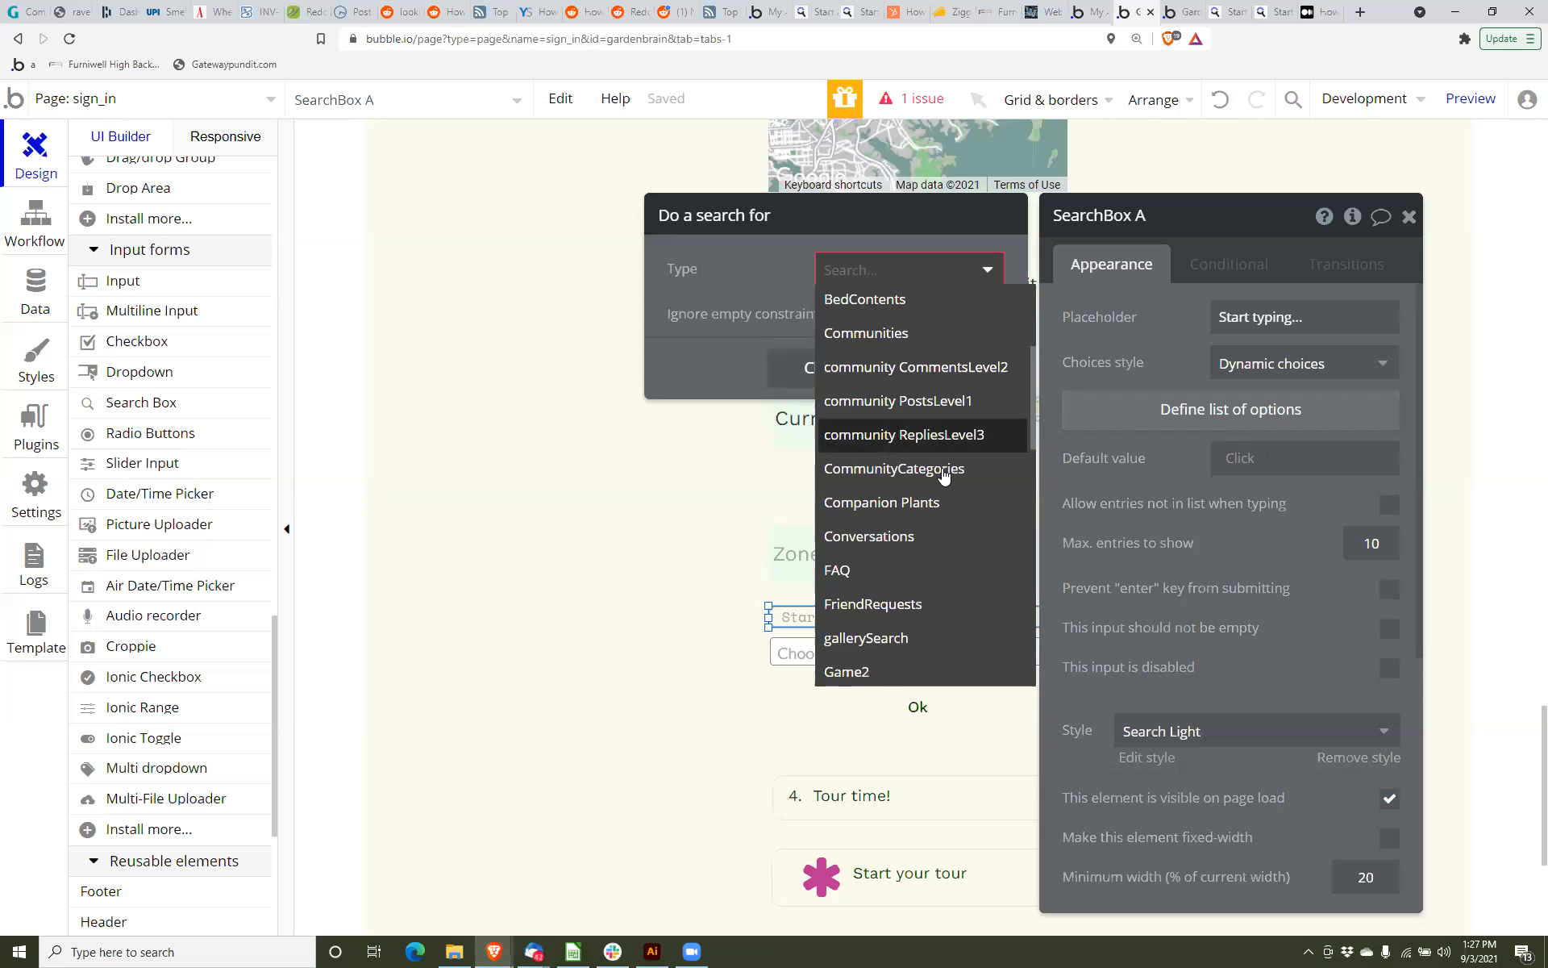
scroll(944, 452, "down", 2)
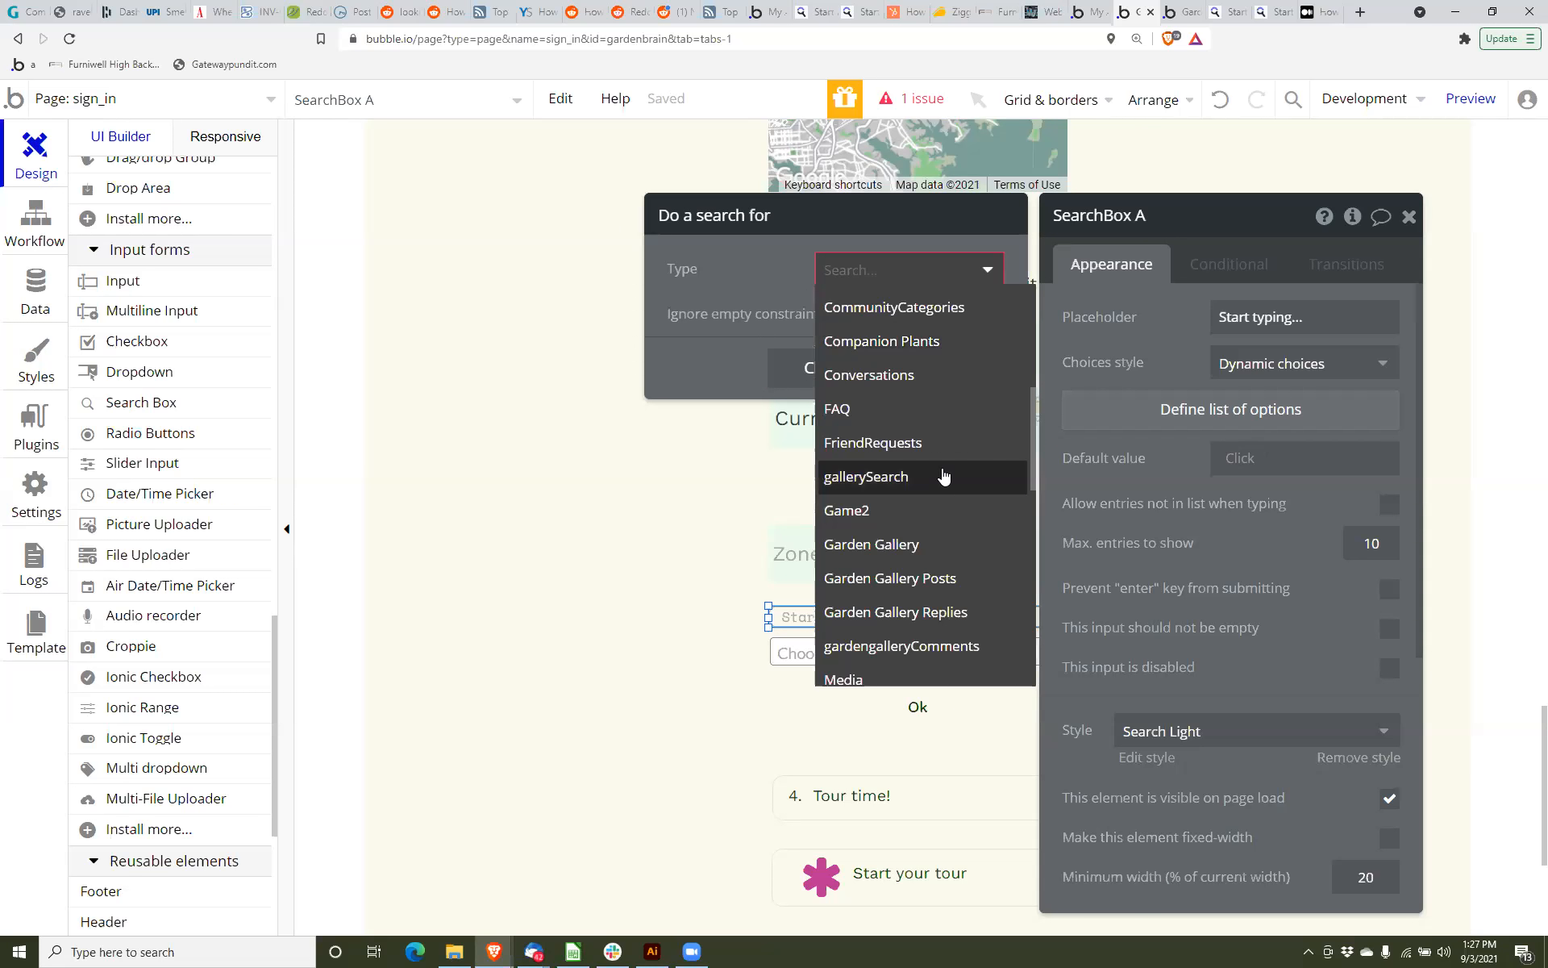
type("c")
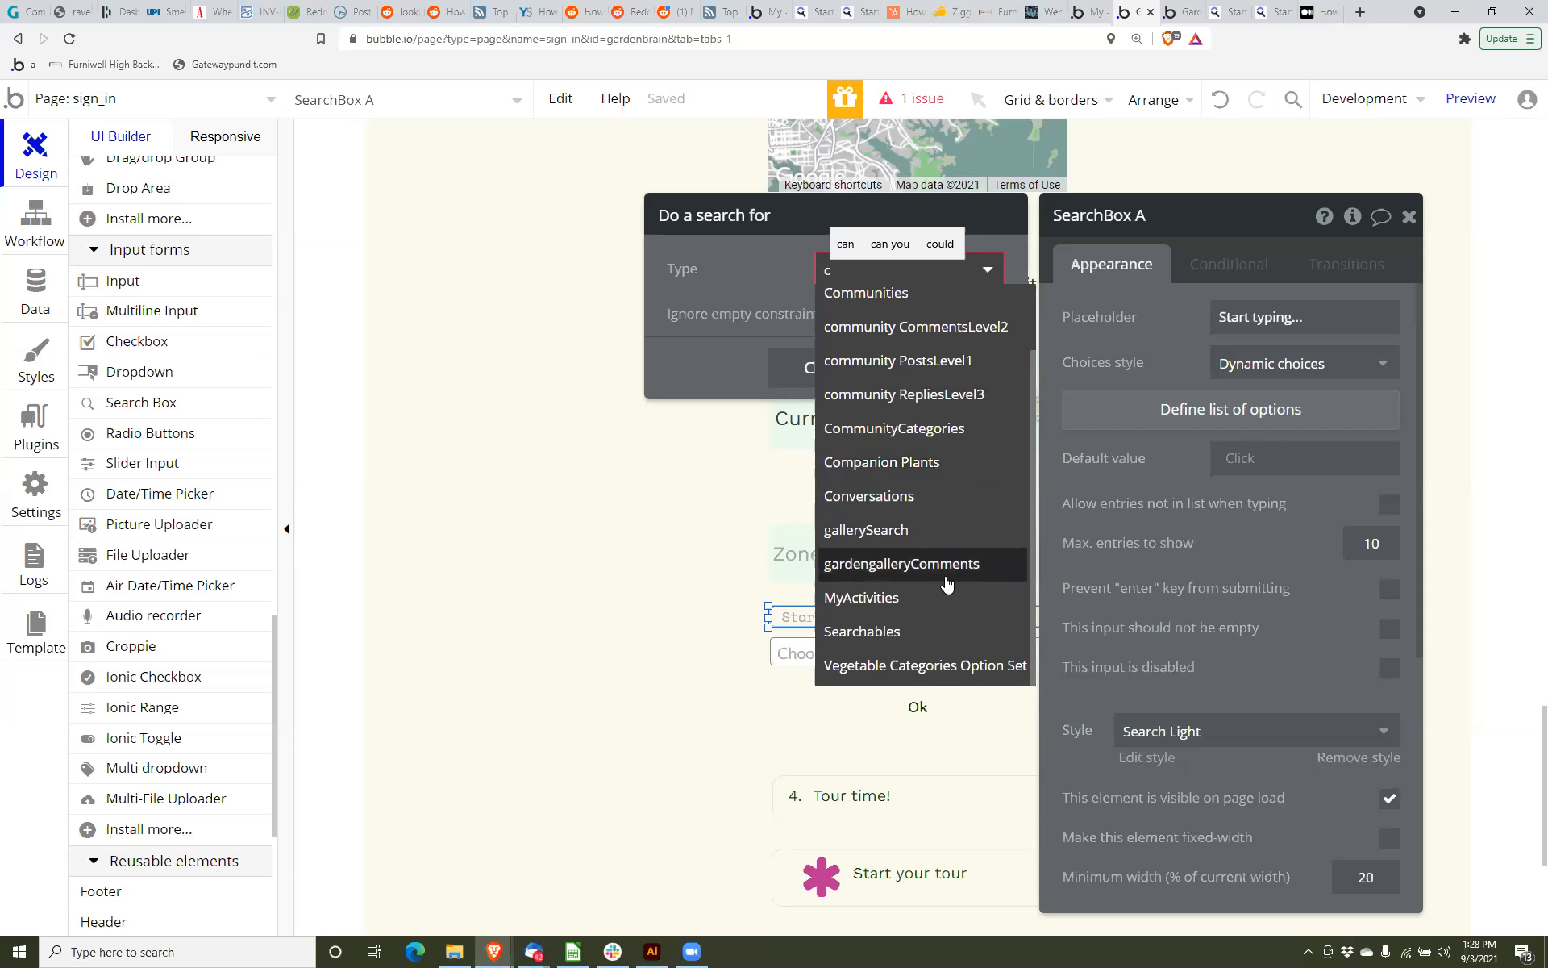
left_click(733, 259)
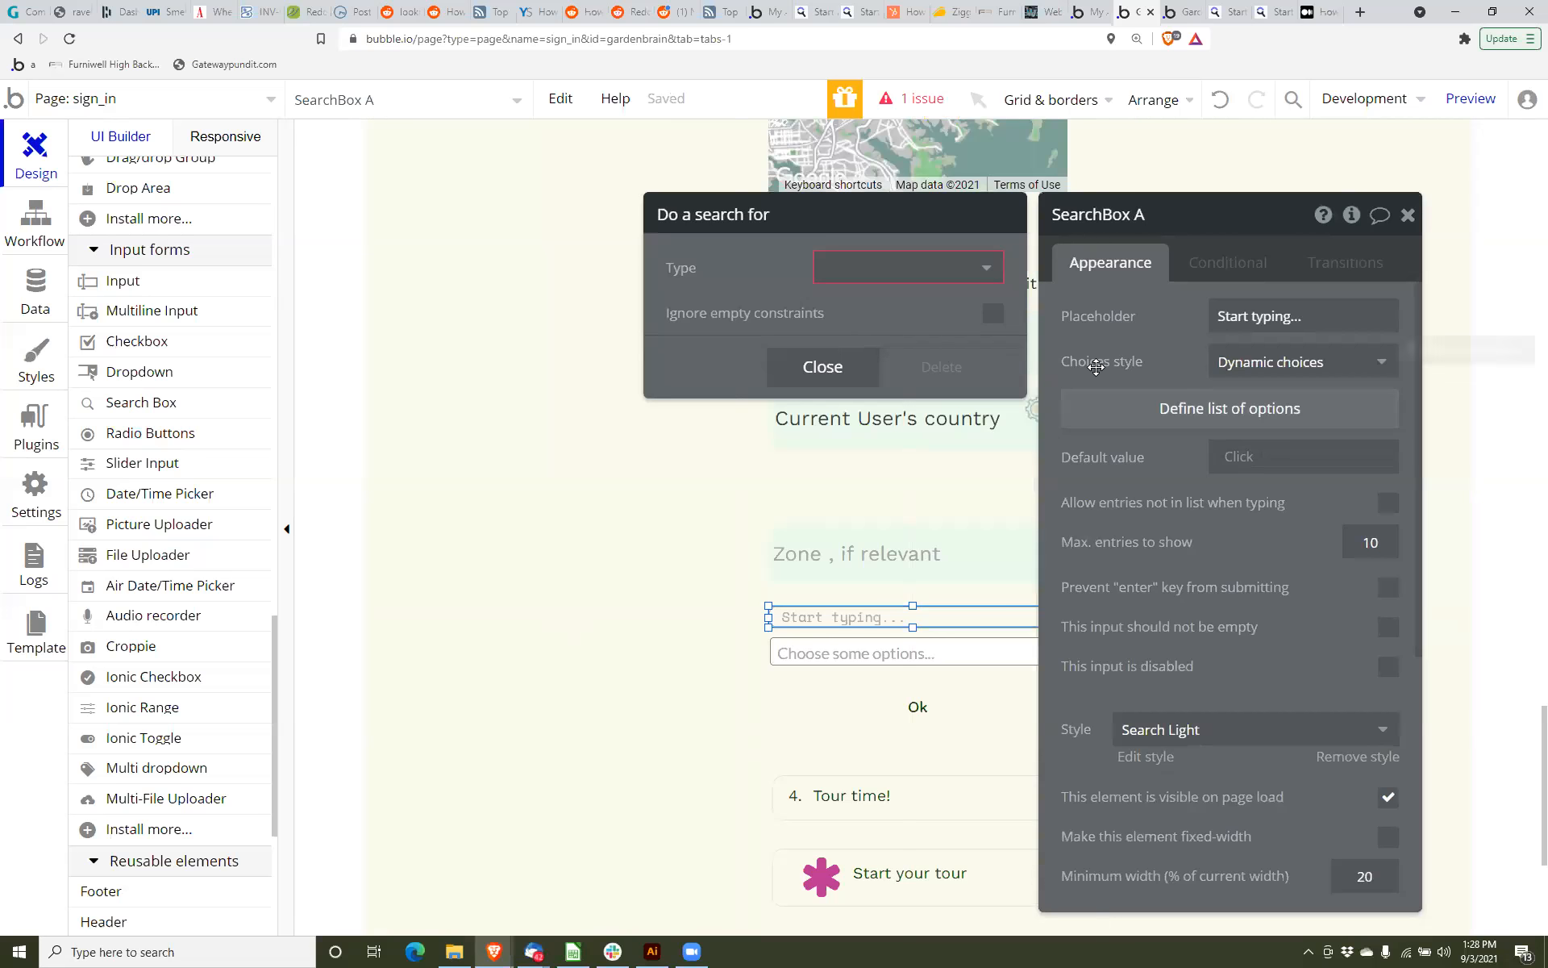
Try to find a countries option set as the search type by filtering for "count", "opti" and "opt".
left_click(909, 269)
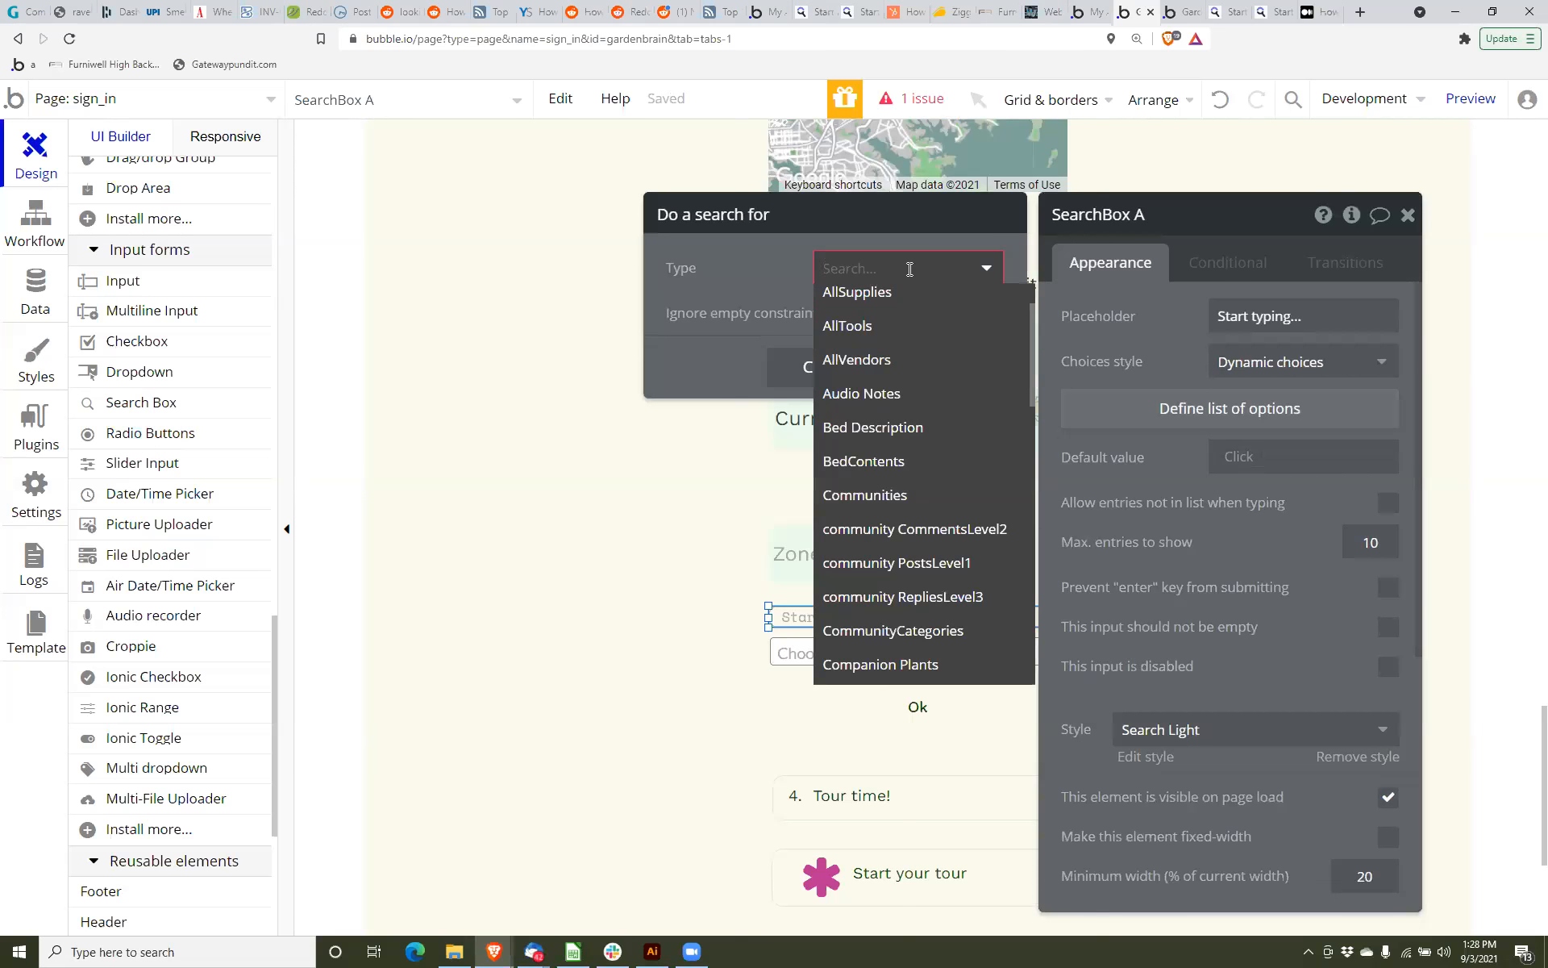
type("count")
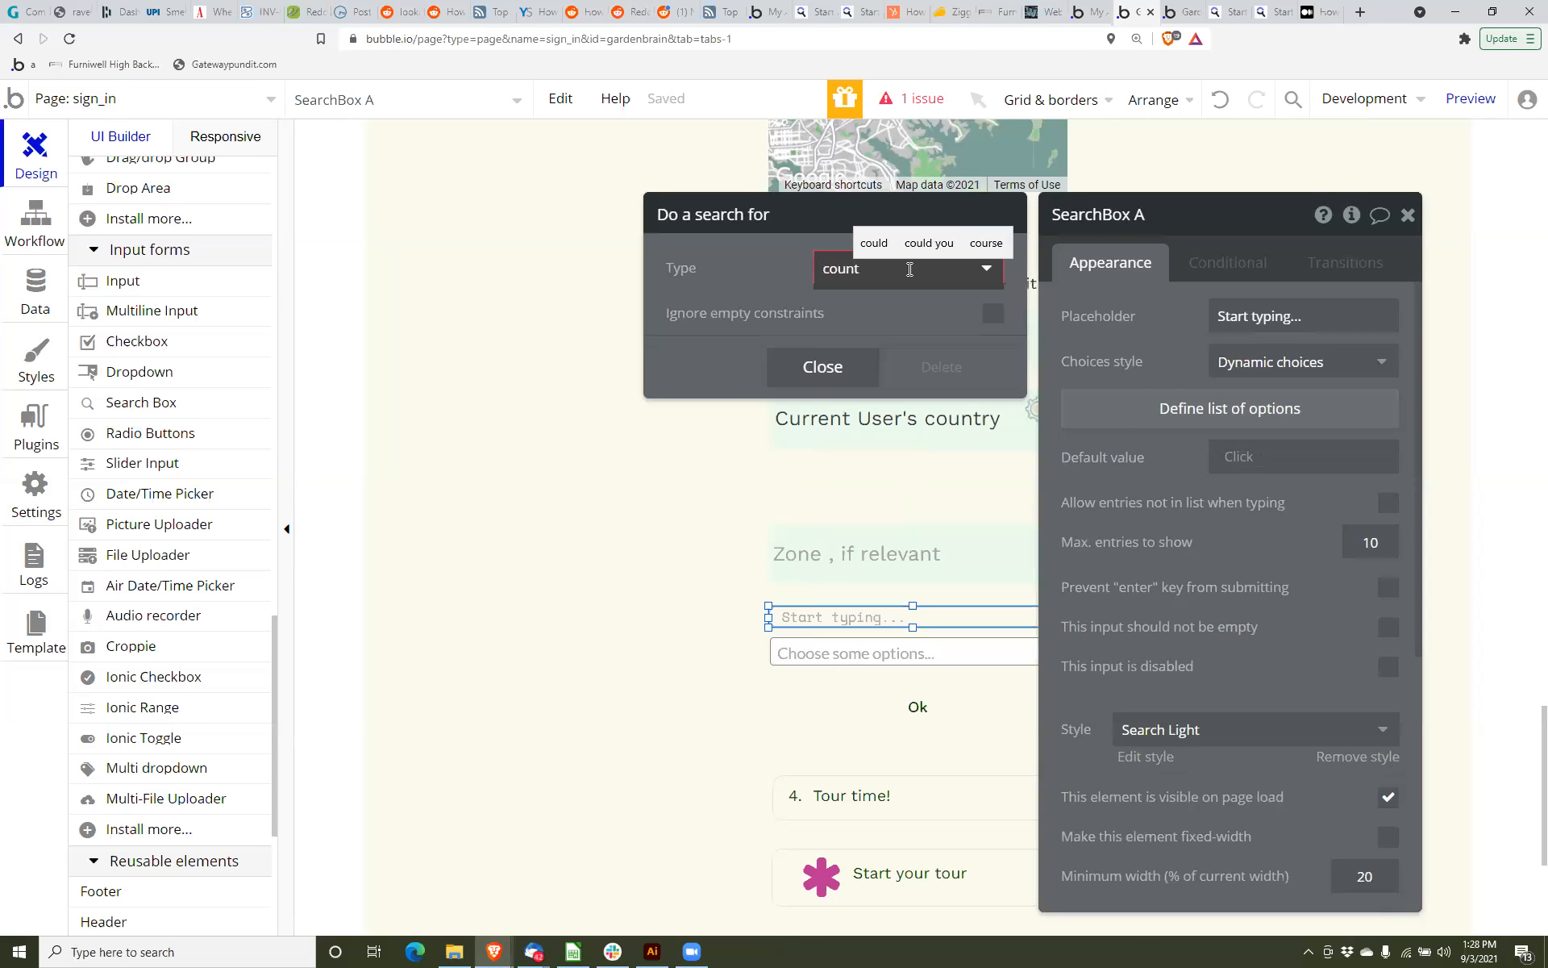
key("BackSpace")
key("BackSpace")
key("BackSpace")
key("BackSpace")
key("BackSpace")
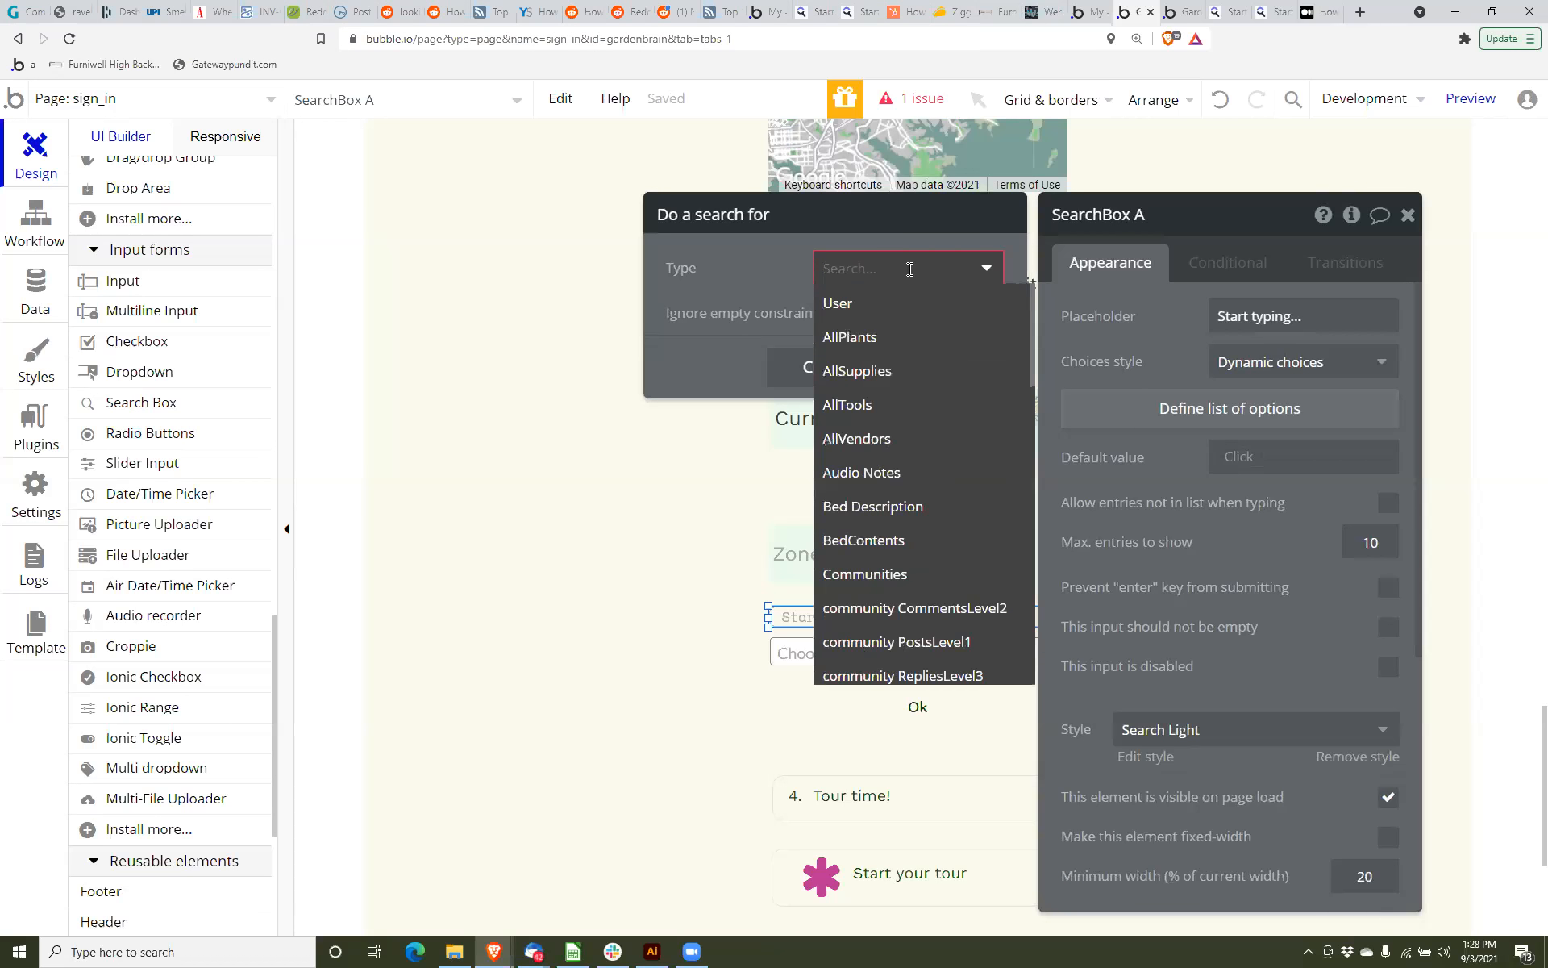
type("opti")
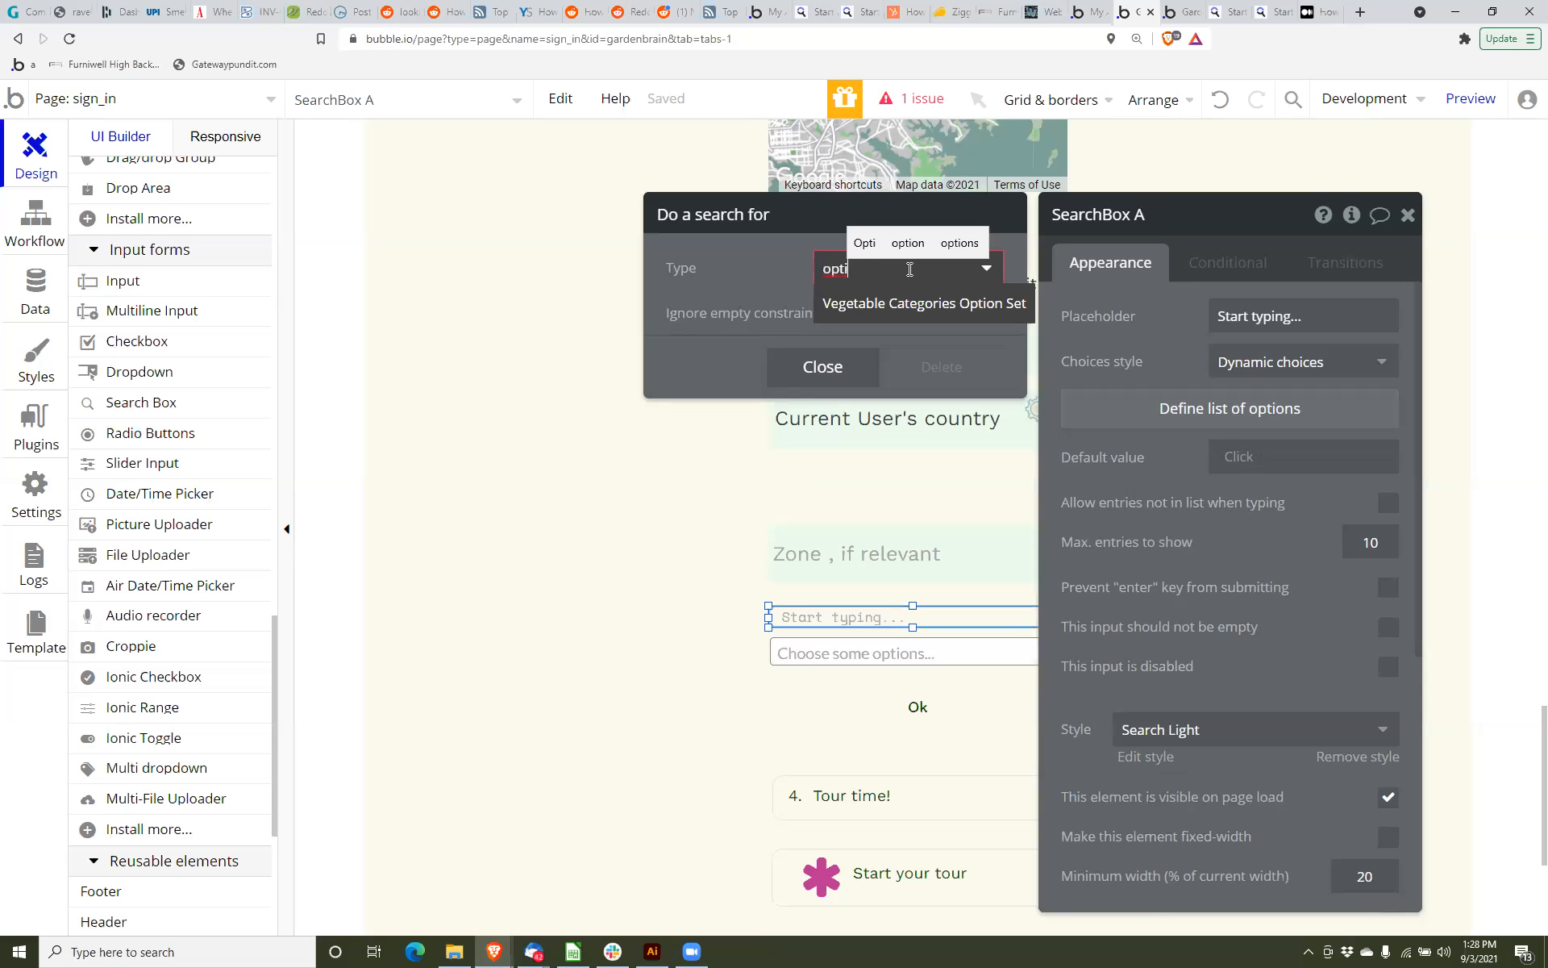
key("BackSpace")
key("BackSpace")
key("BackSpace")
key("BackSpace")
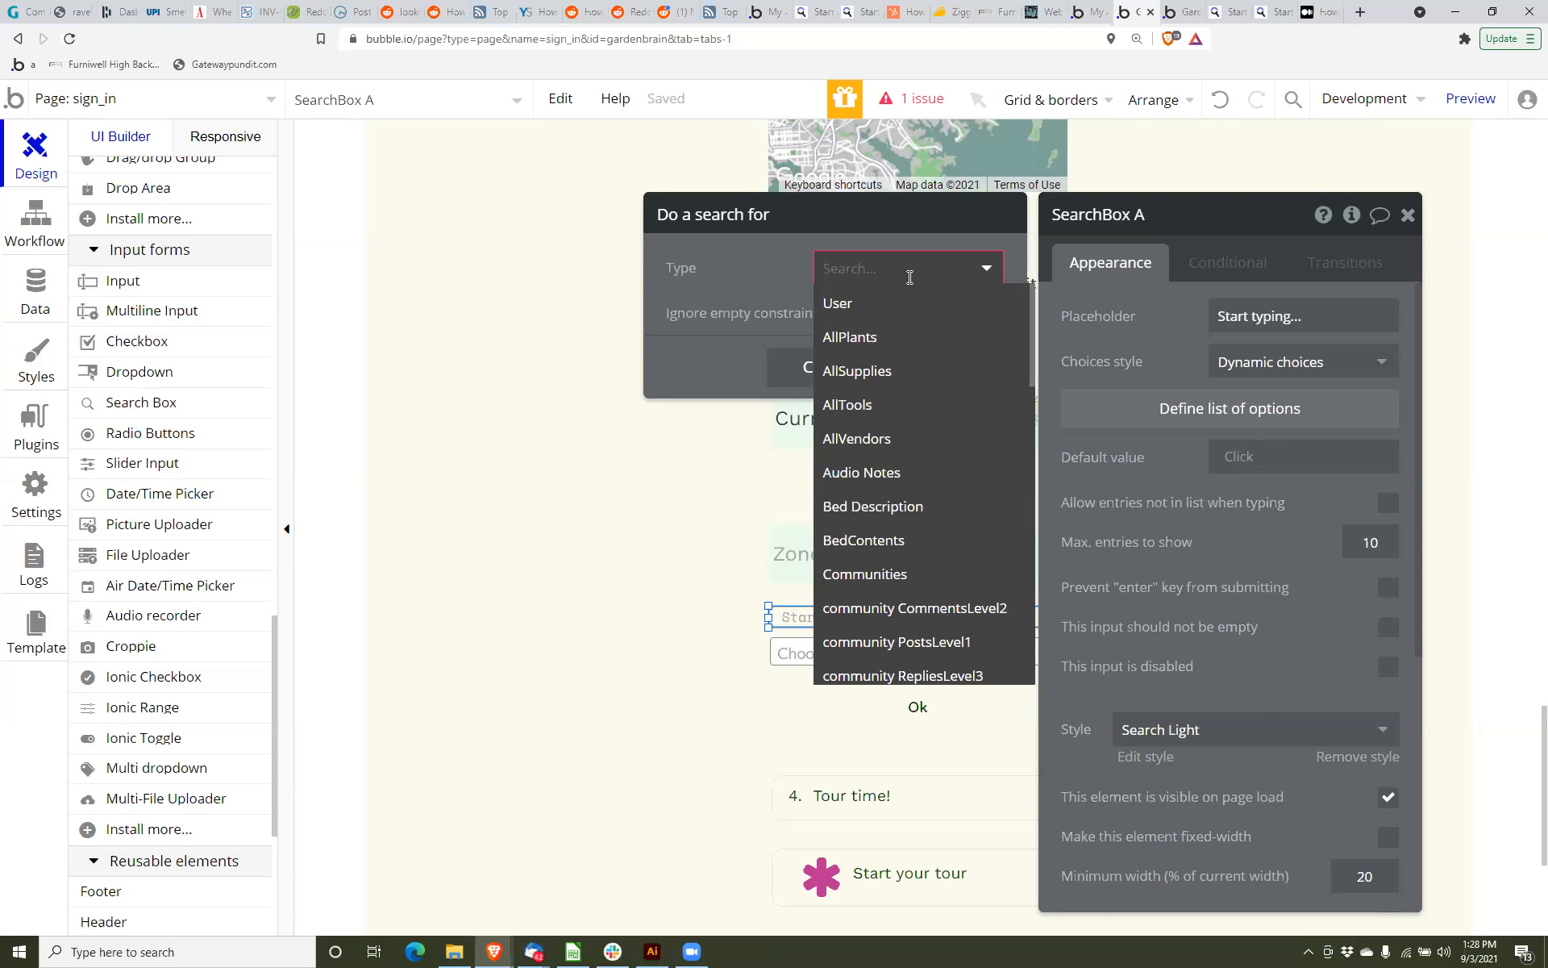
type("opt")
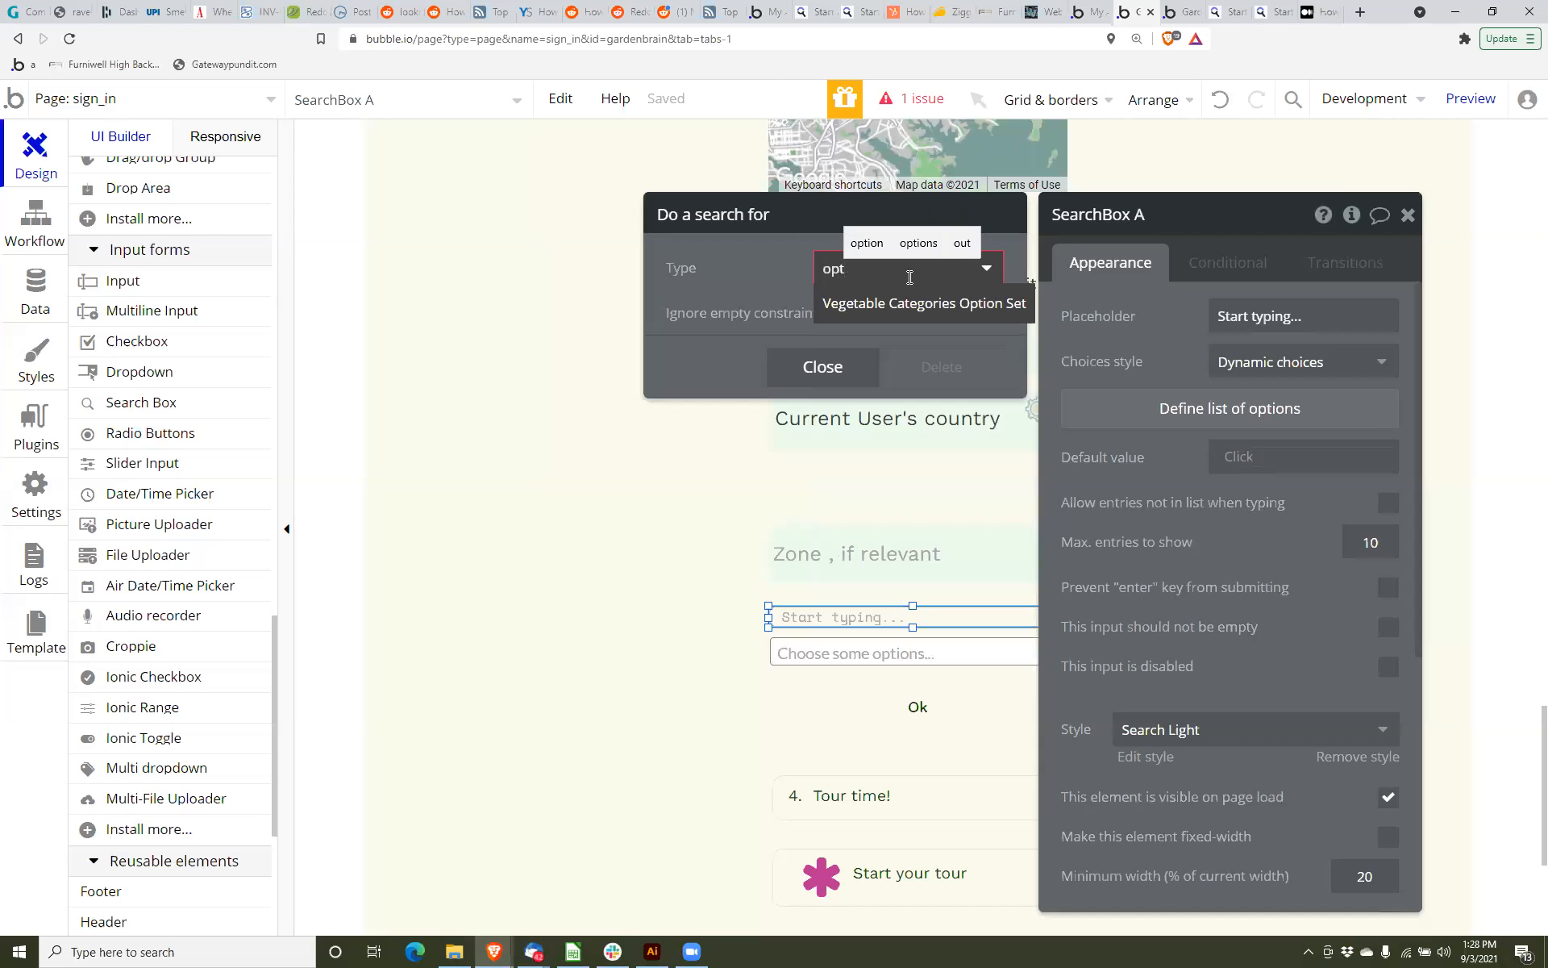
key("BackSpace")
key("BackSpace")
key("BackSpace")
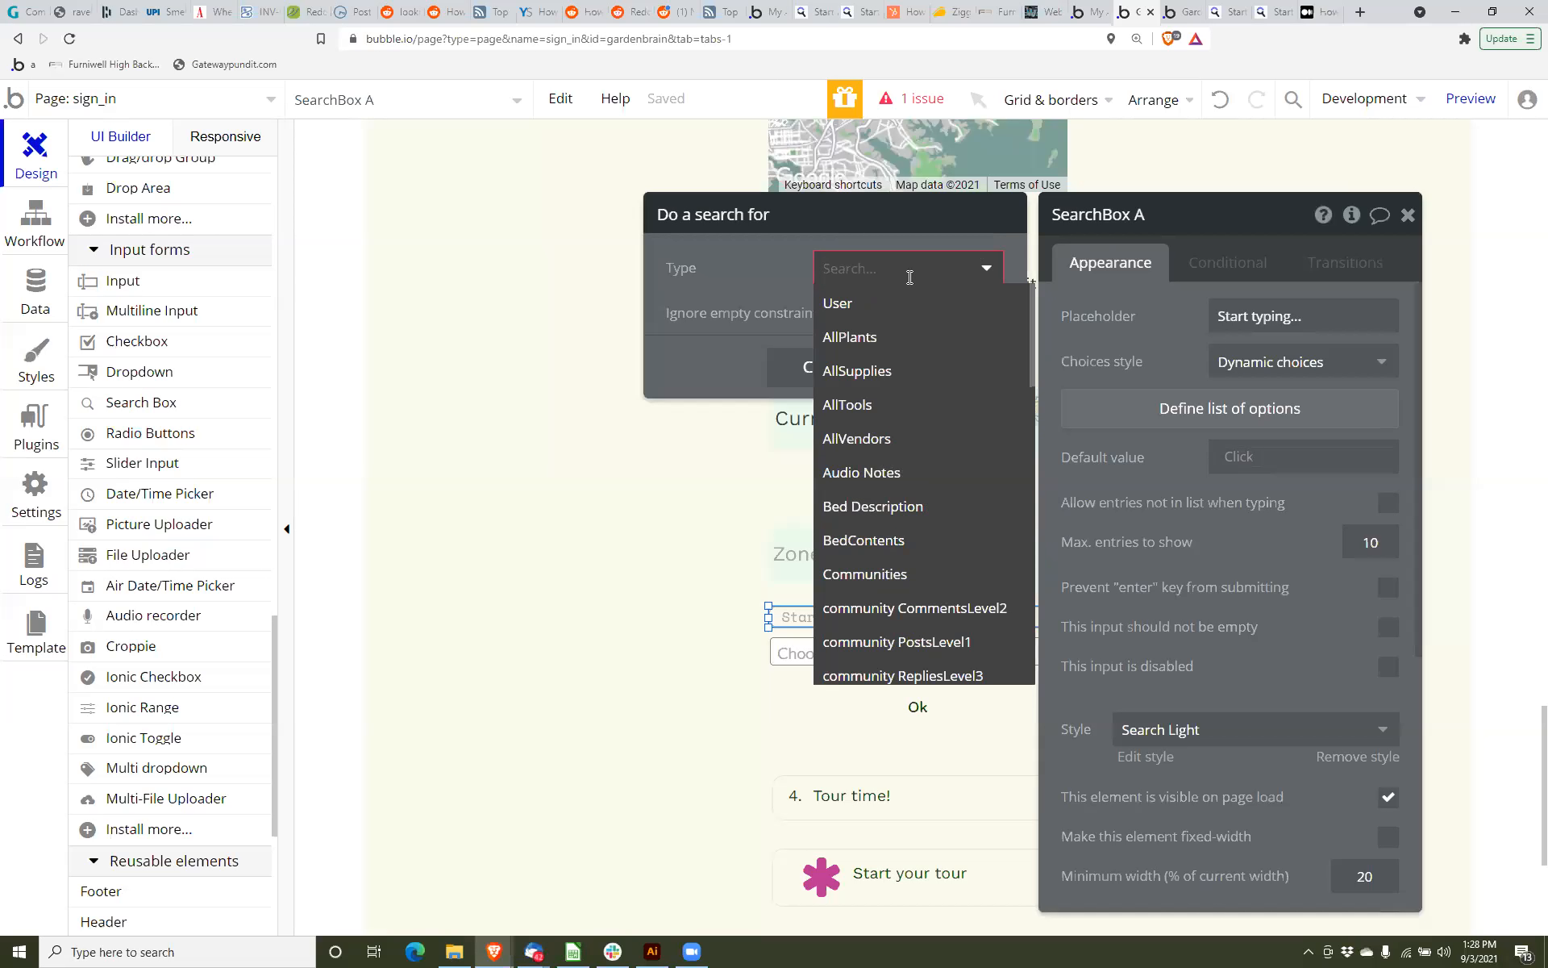
left_click(799, 285)
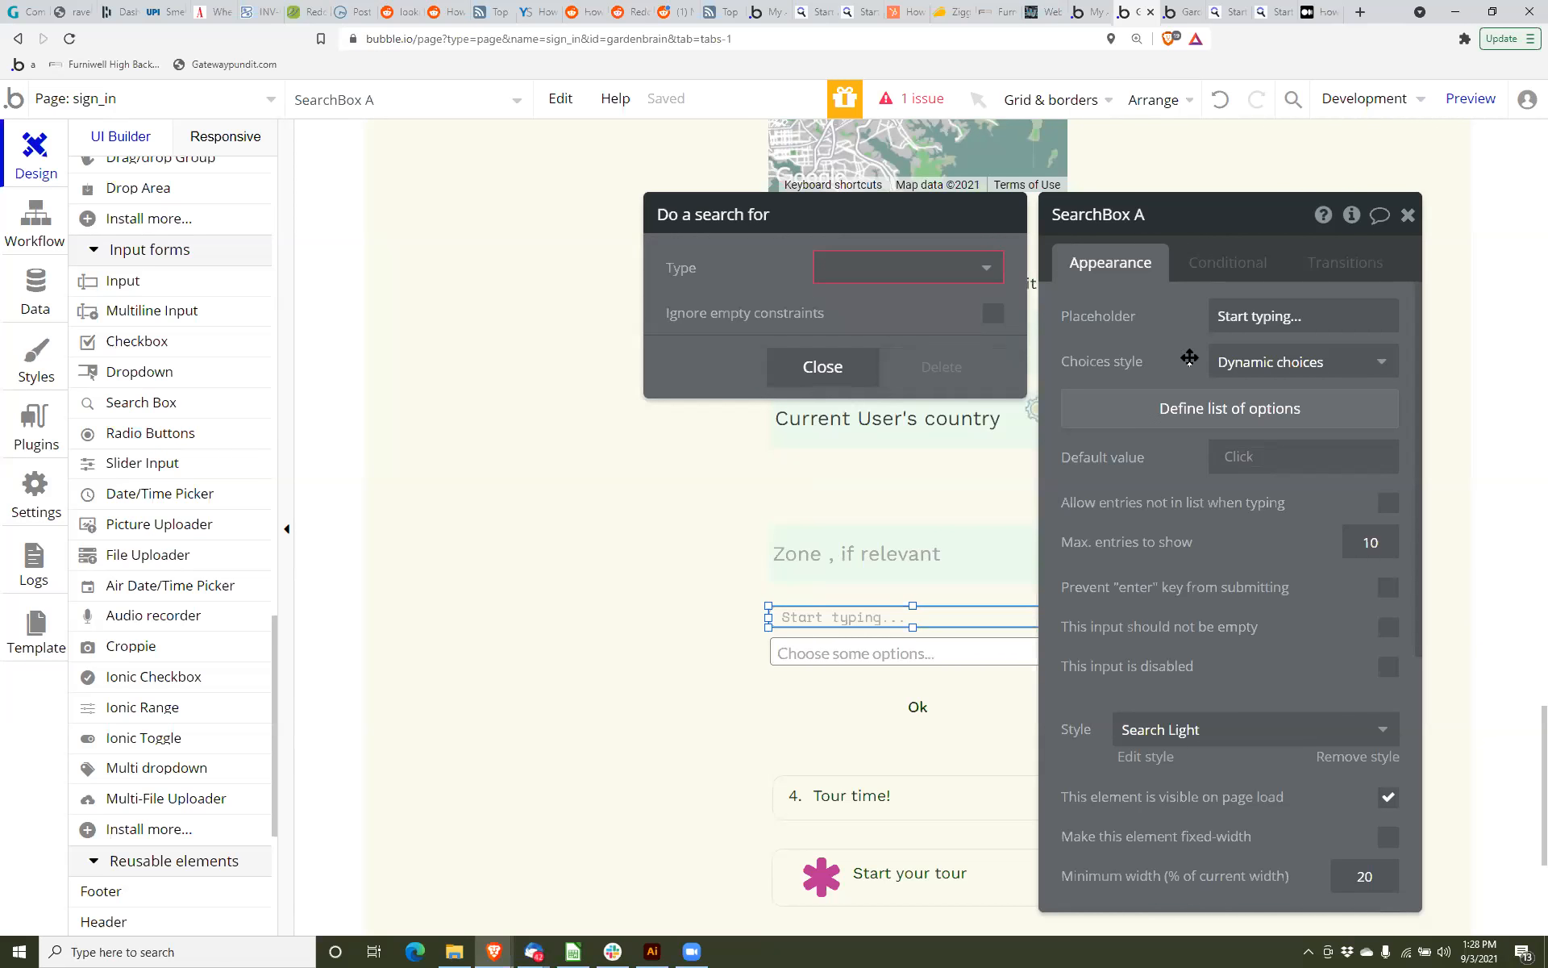
Switch the search box's choices style to Static choices and start editing its list of choices.
left_click(1297, 367)
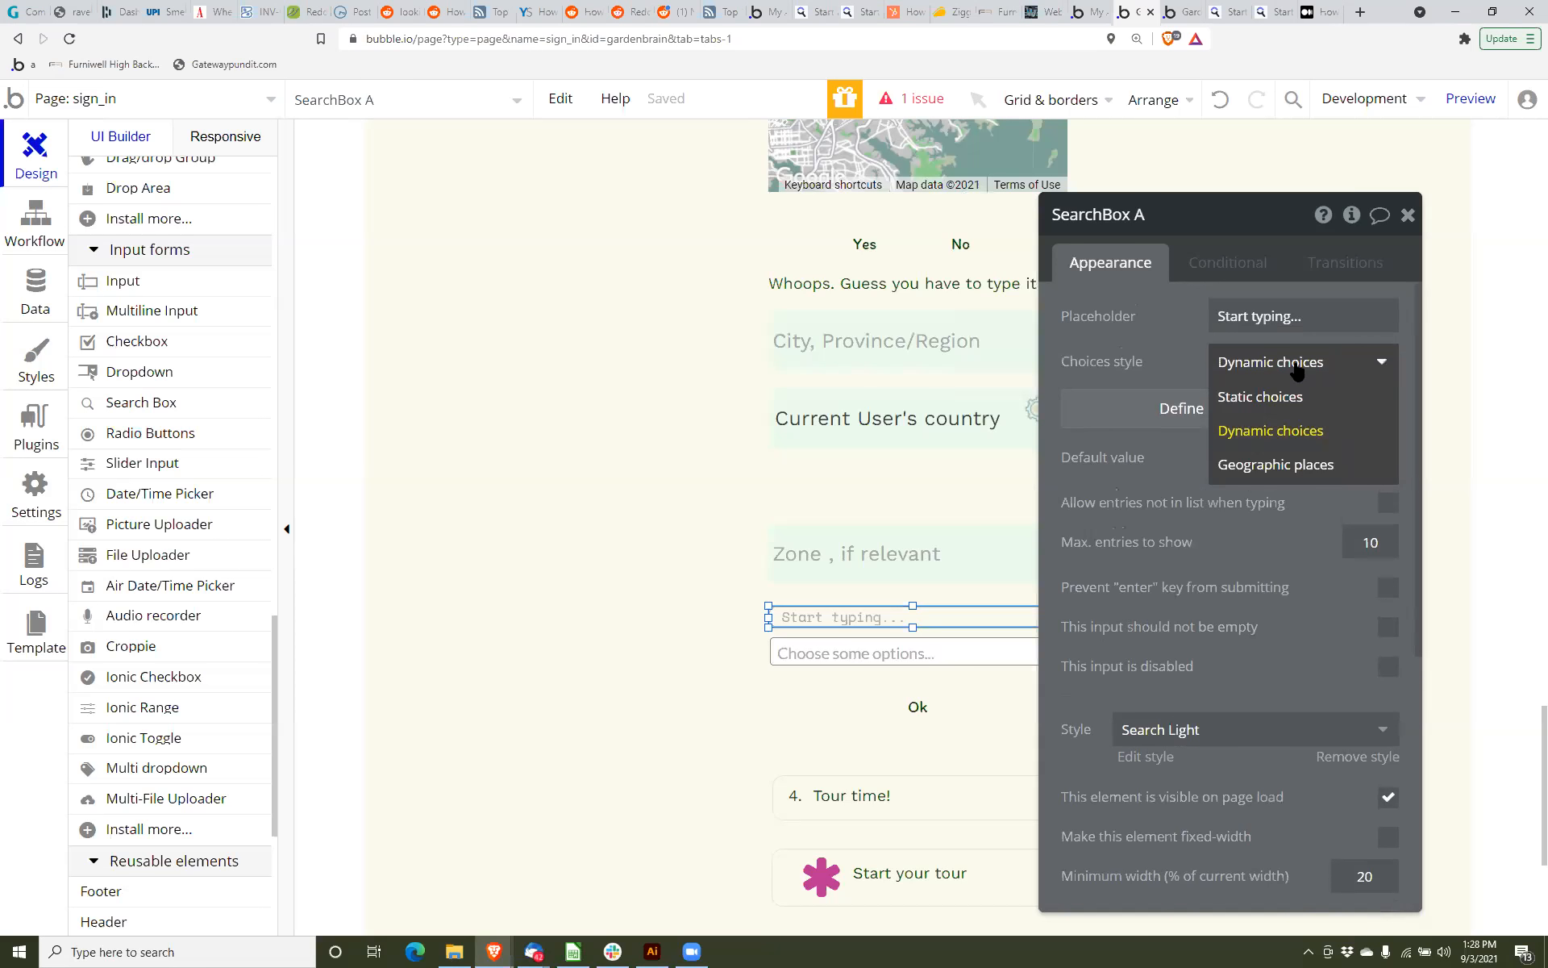
left_click(1229, 394)
left_click(1137, 449)
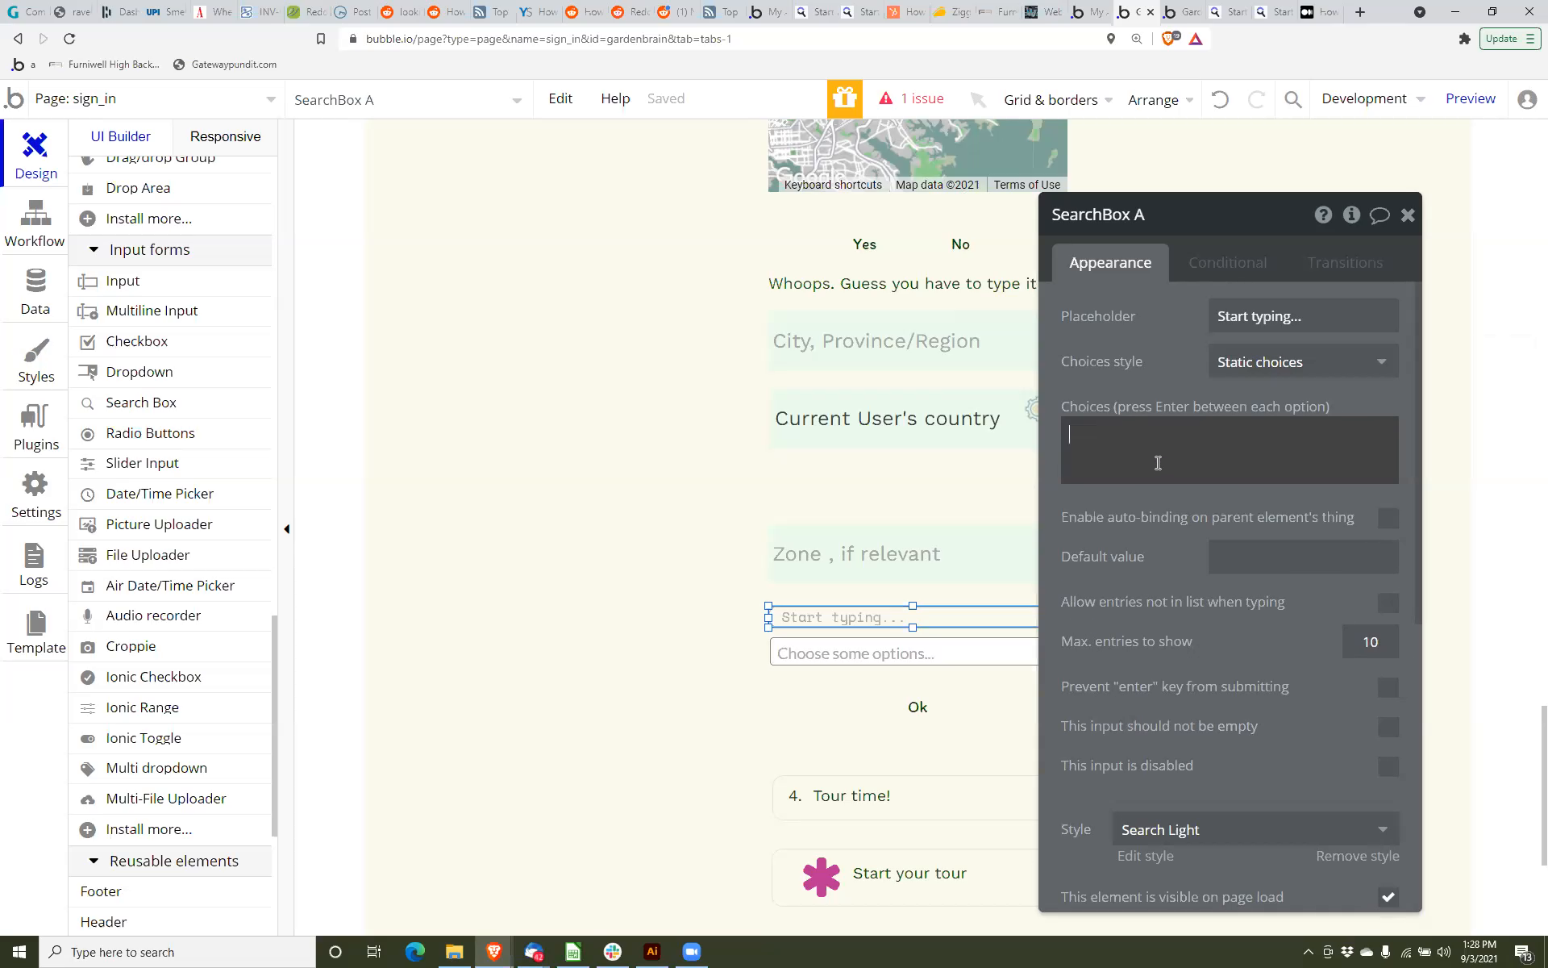
Delete the search box and reopen the multi dropdown's properties.
left_click(952, 606)
key("Delete")
double_click(909, 652)
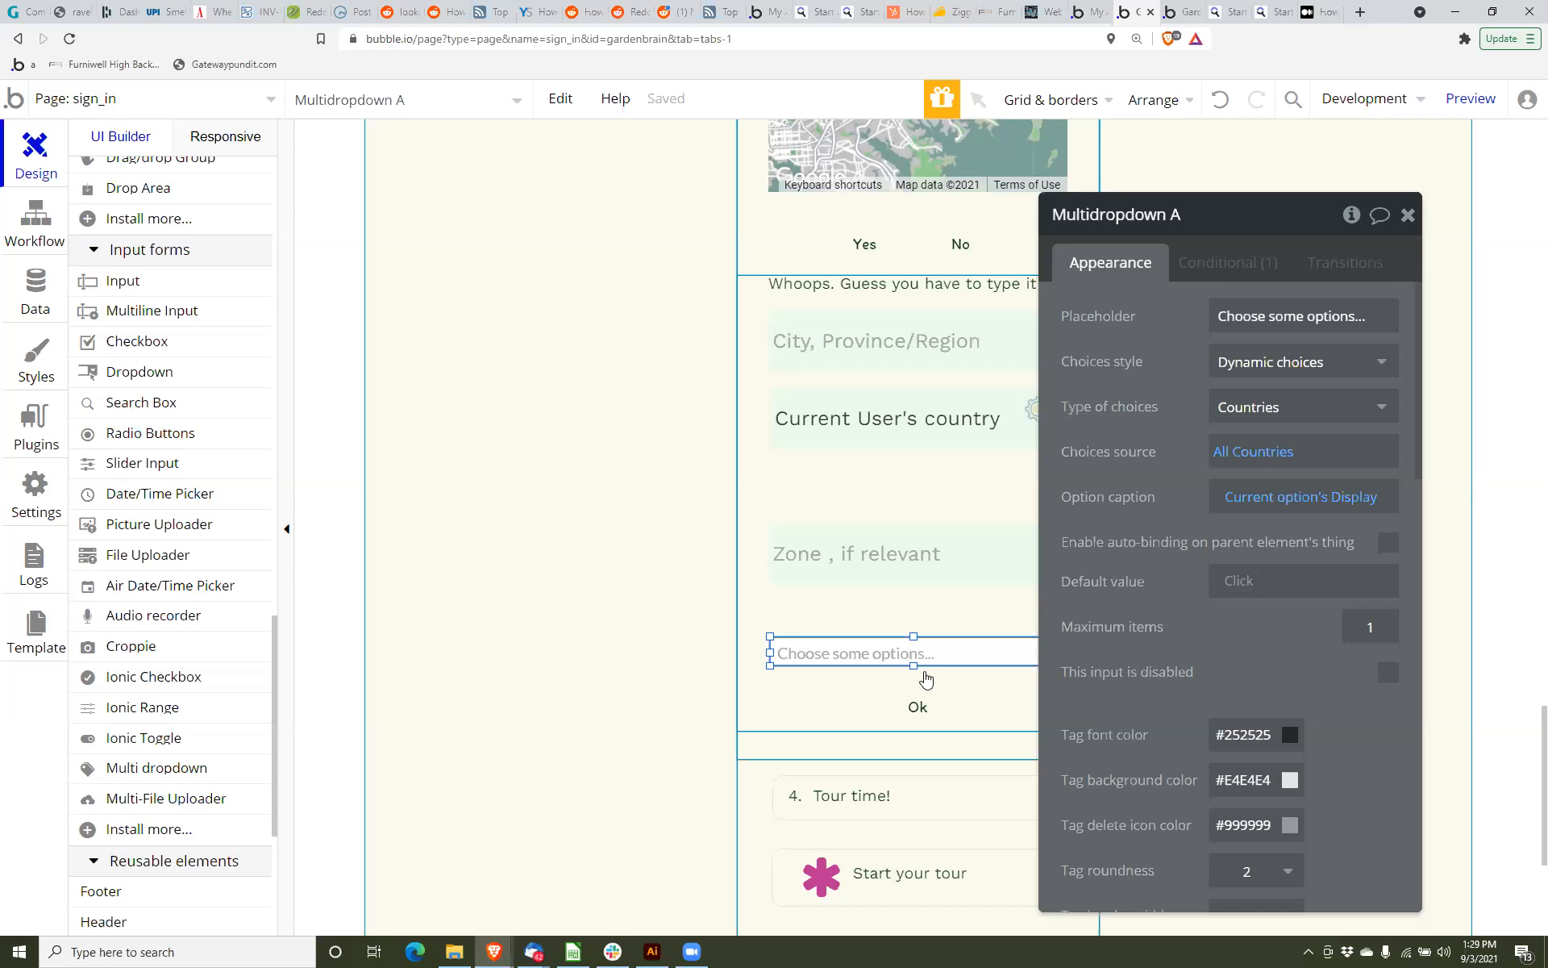
scroll(914, 627, "down", 2)
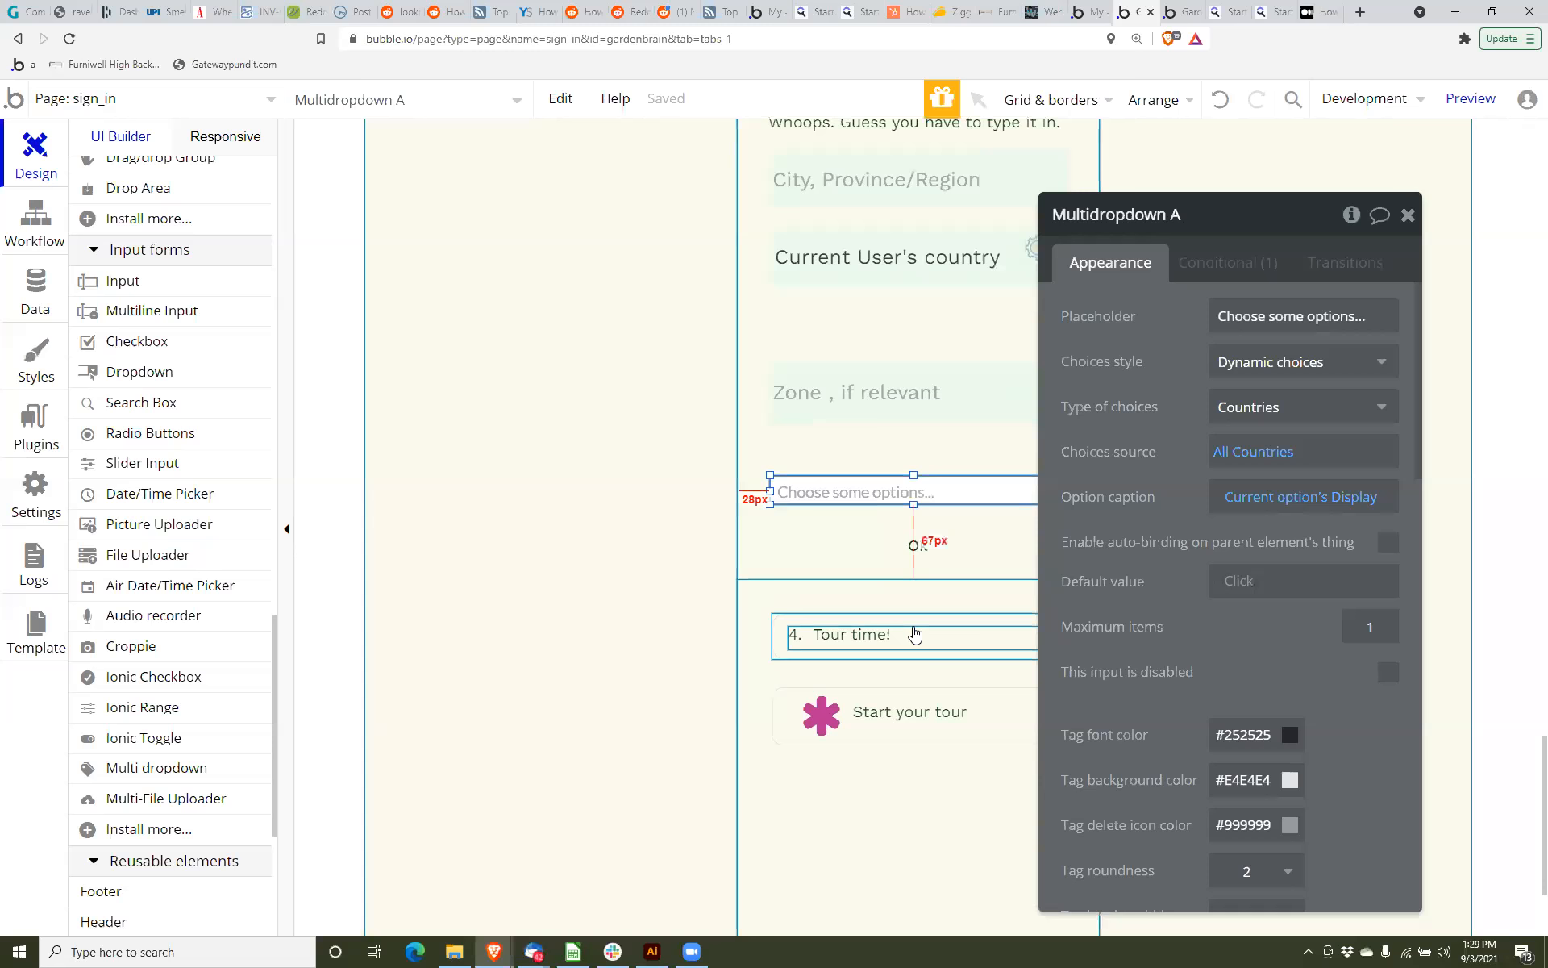
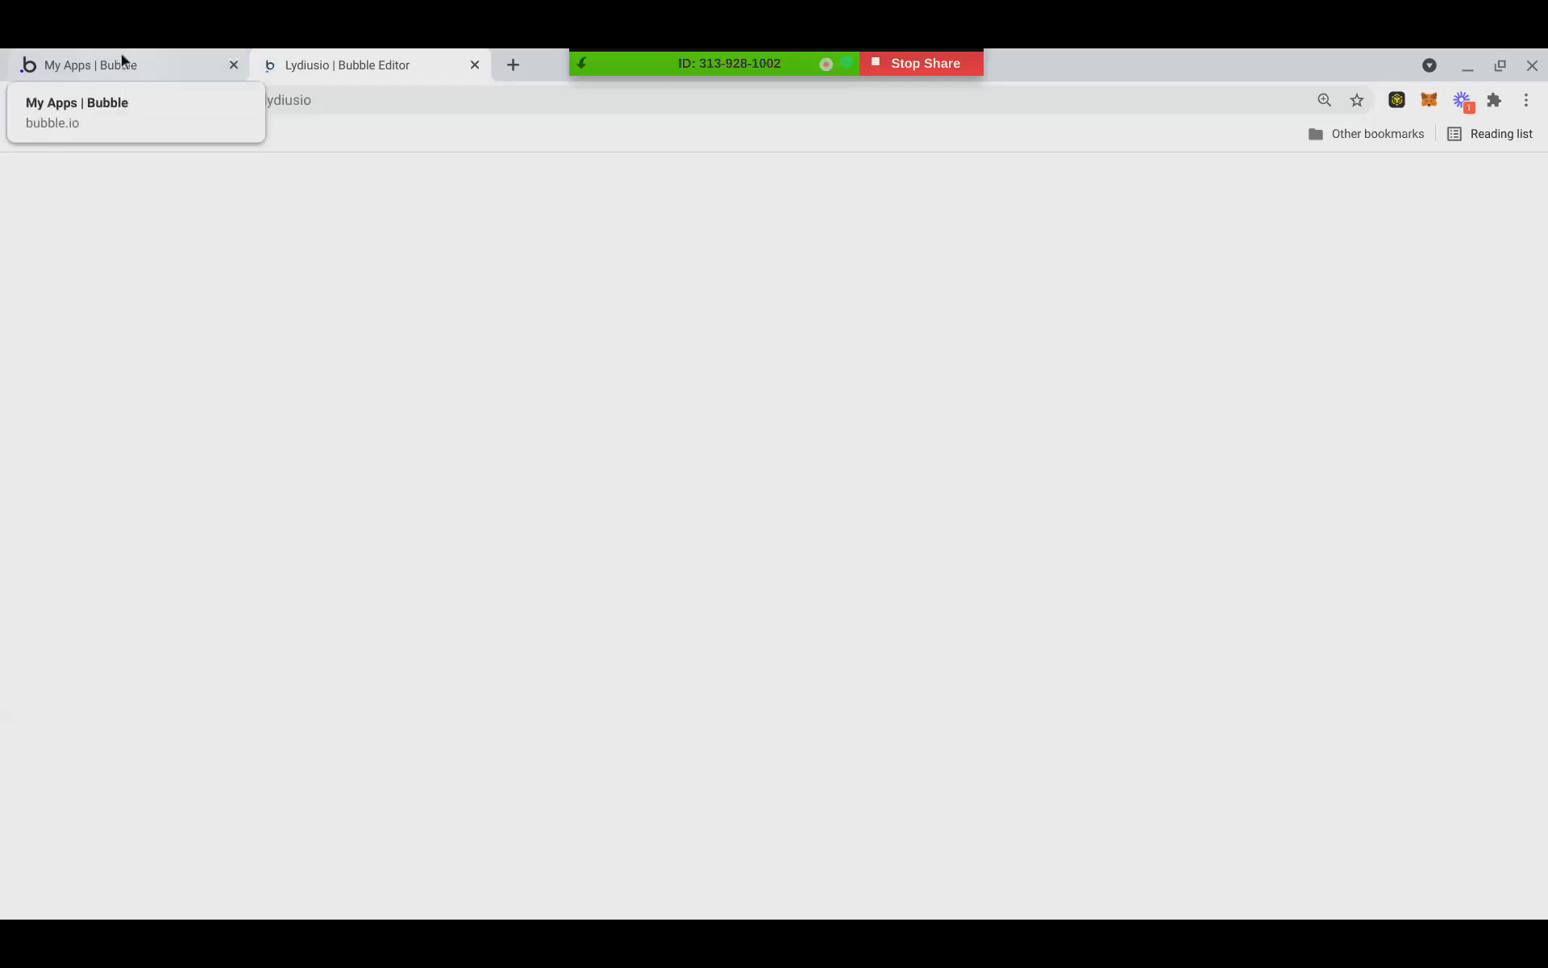
Bring up the Lydiusio app's index page in the Bubble editor.
left_click(144, 52)
left_click(361, 54)
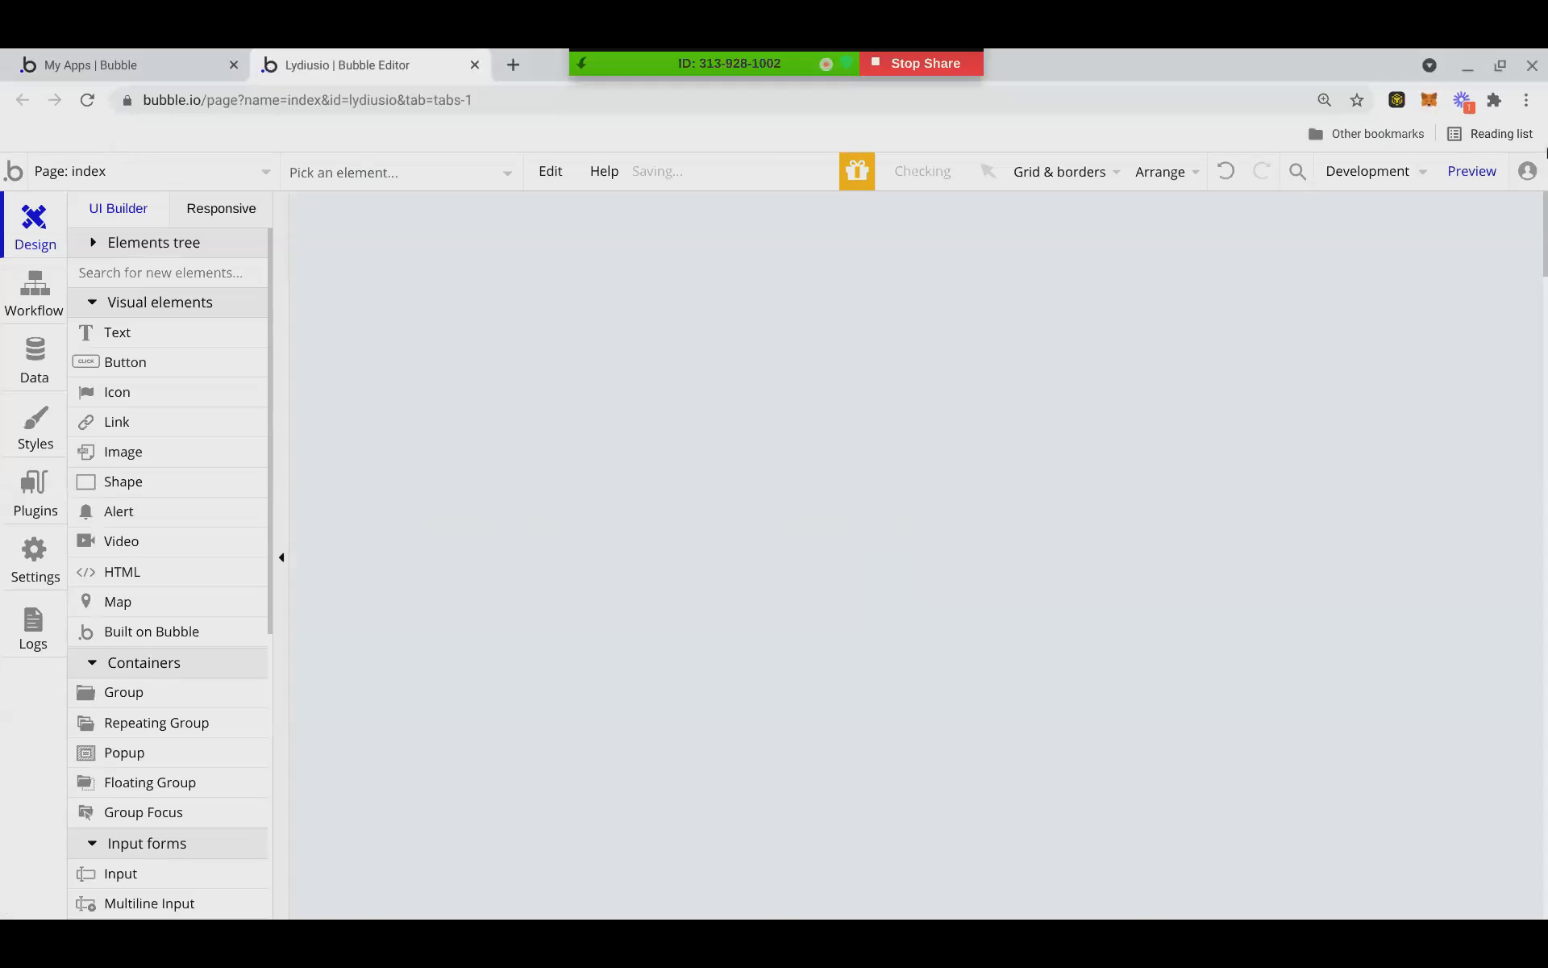
mouse_move(1495, 187)
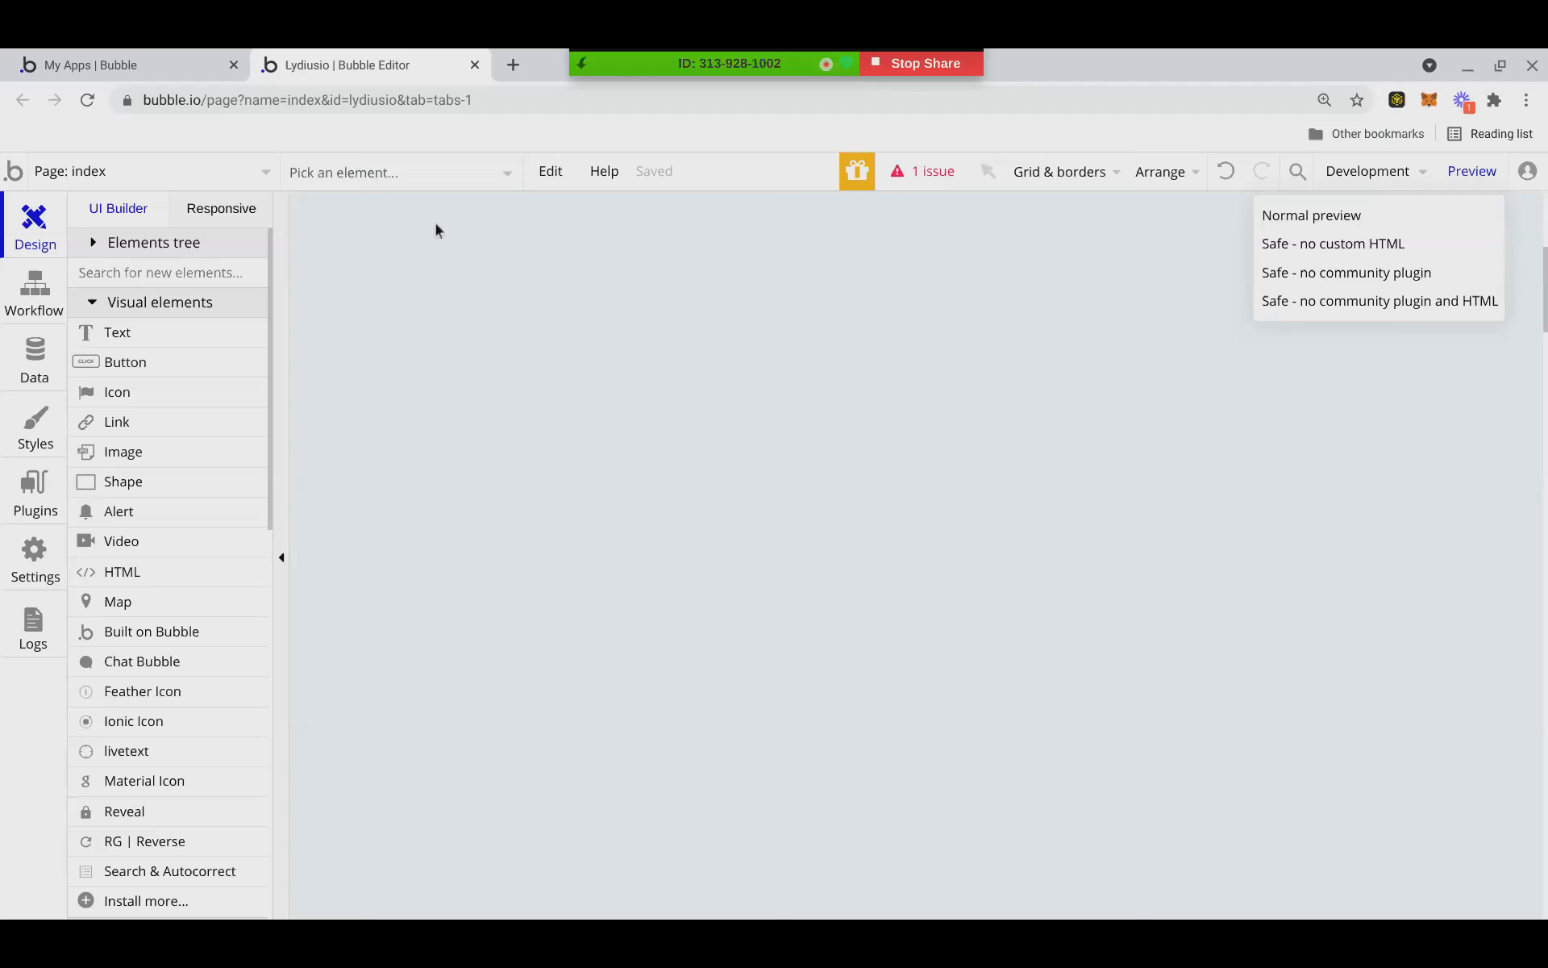
Locate Group Lean Canvas, Group Step #1 and Group Step #2 on the index page, closing the group's properties at the end.
left_click(472, 174)
left_click(415, 323)
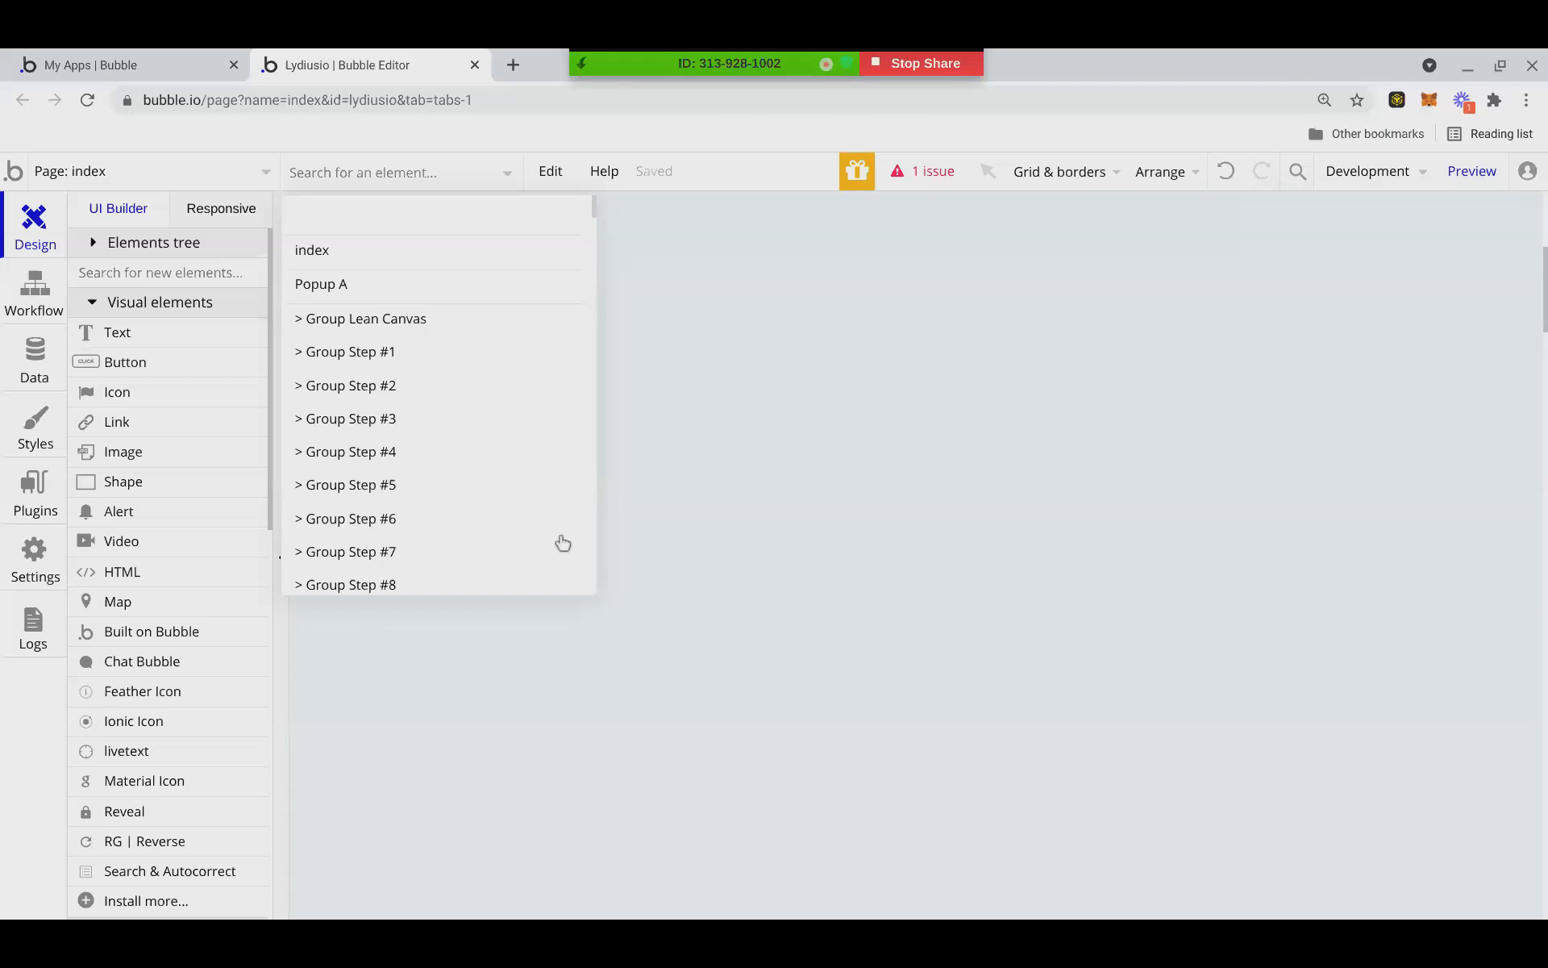
left_click(419, 172)
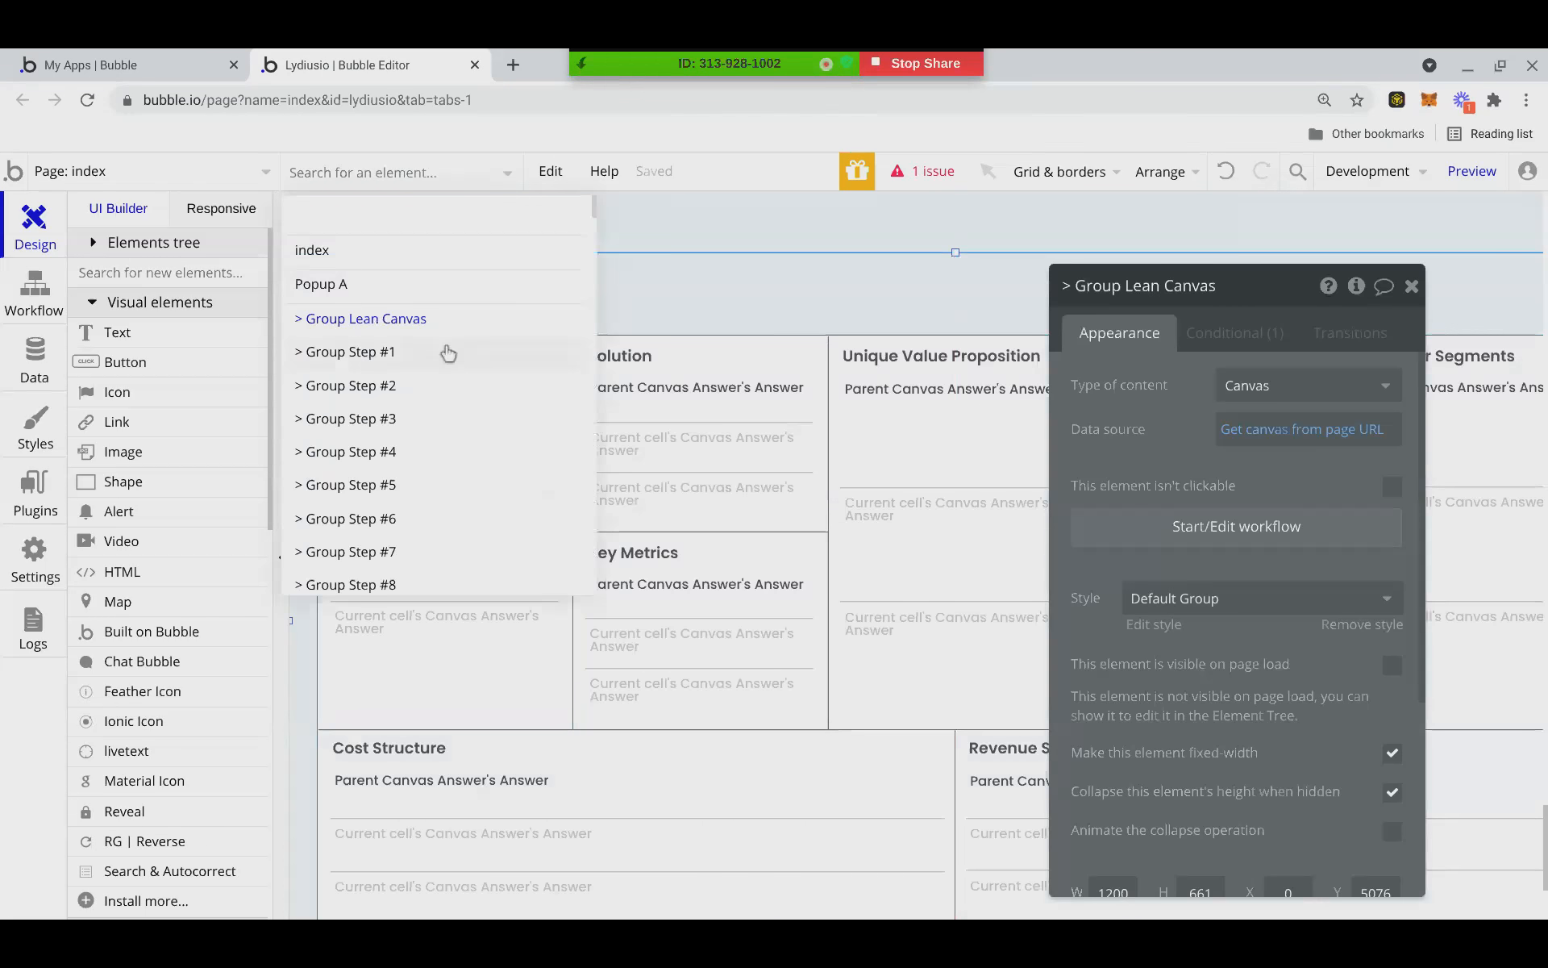
left_click(446, 349)
left_click(471, 174)
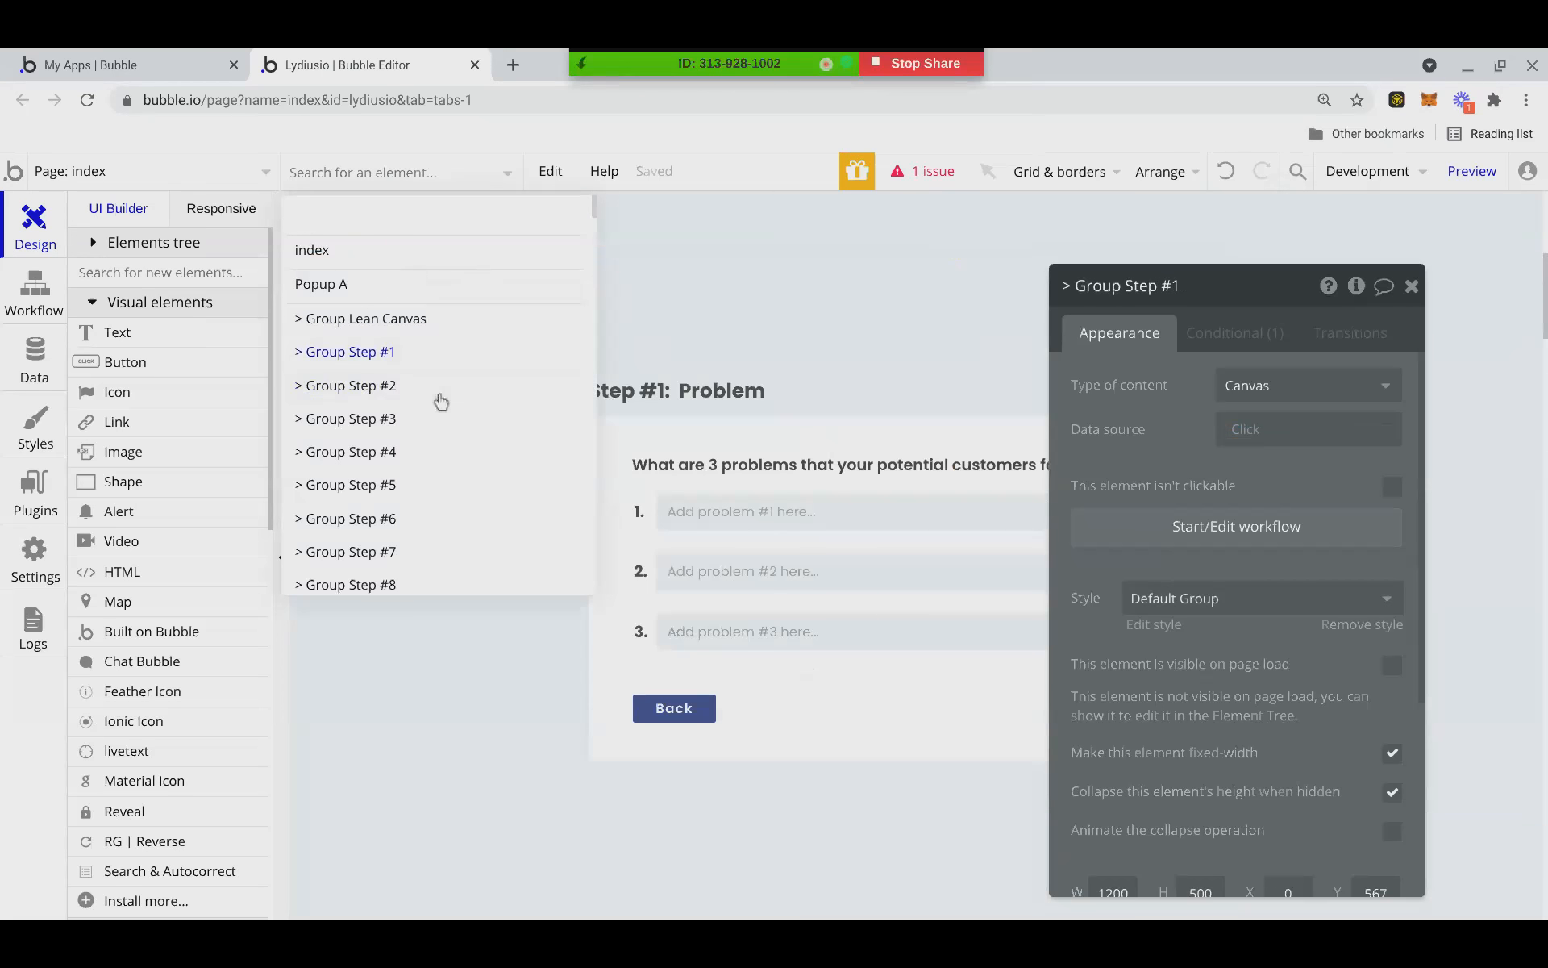
left_click(427, 379)
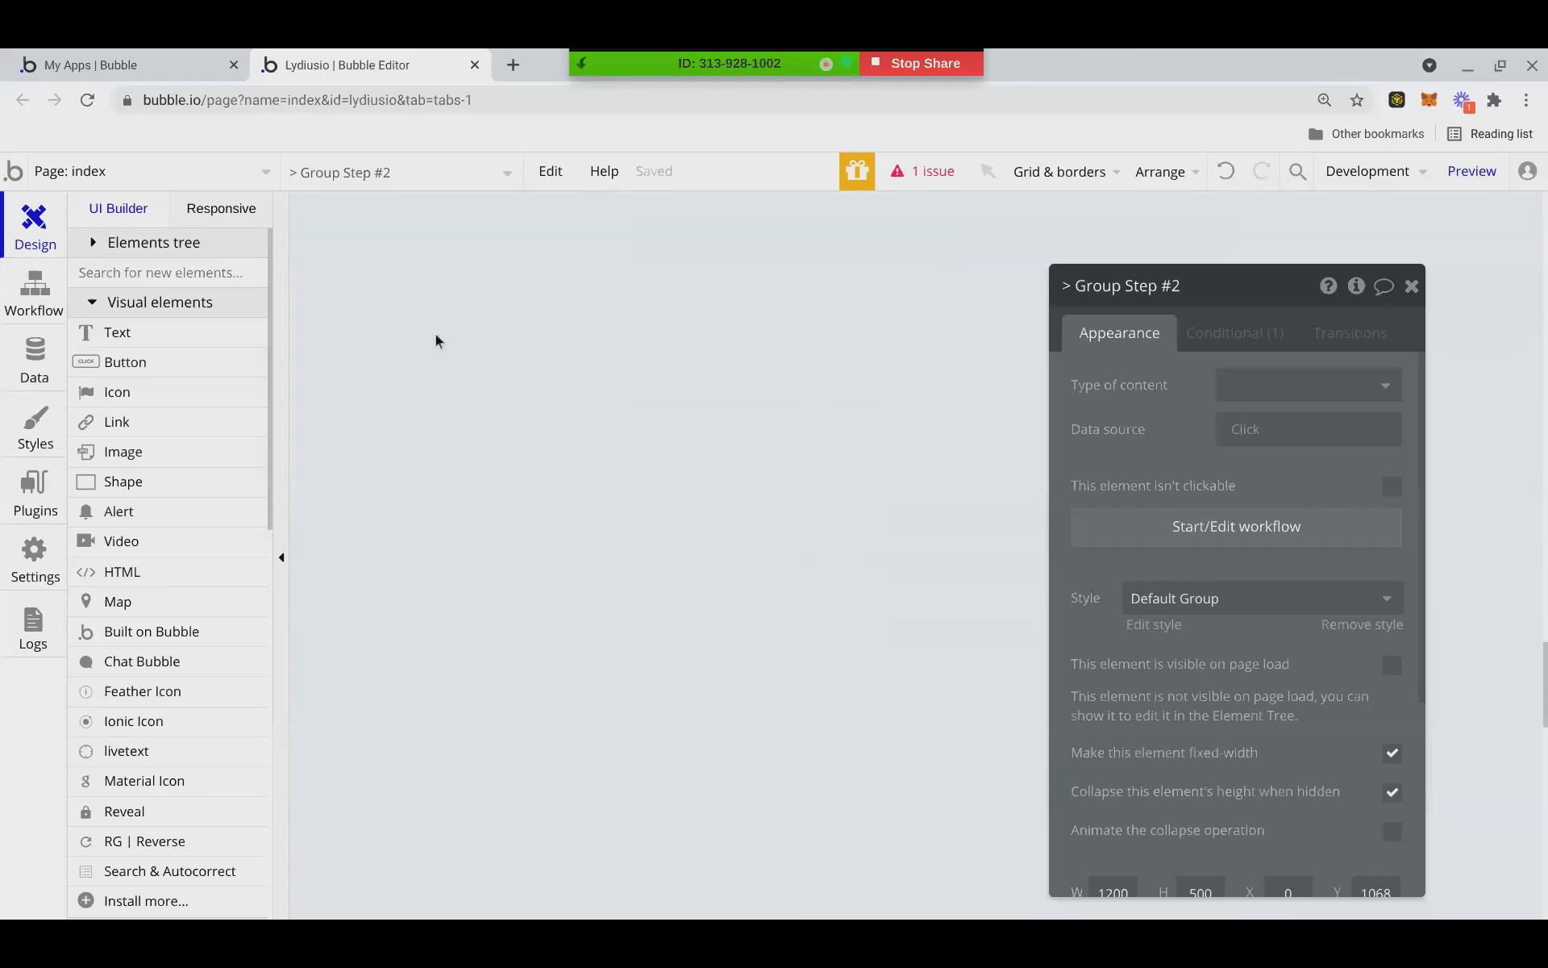
scroll(435, 340, "up", 2)
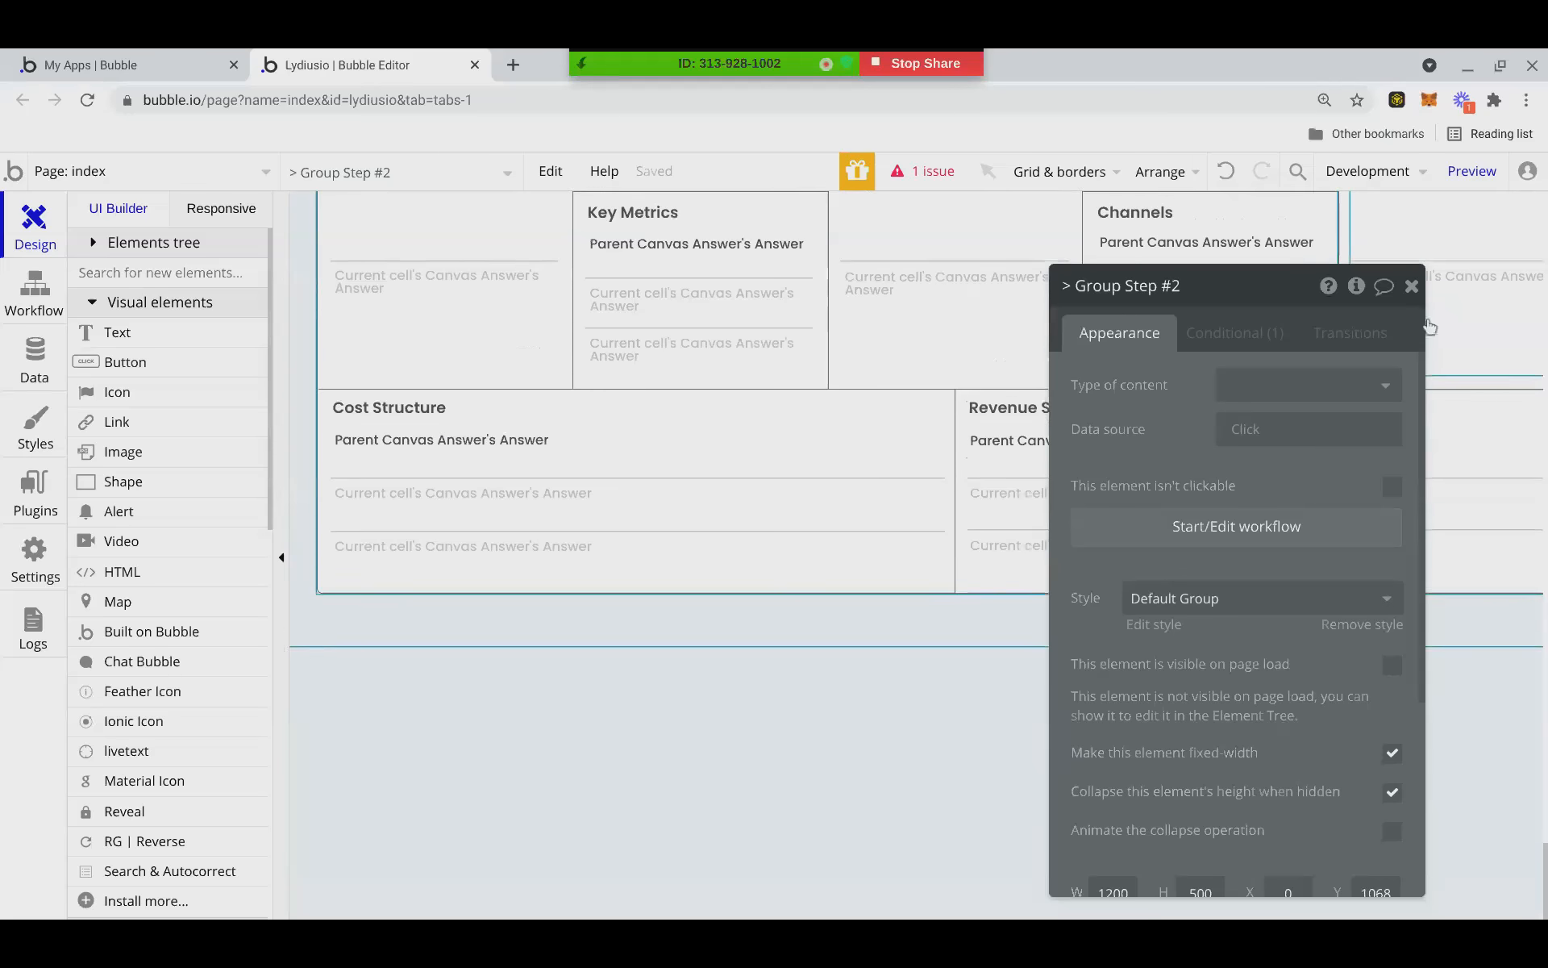
left_click(1411, 287)
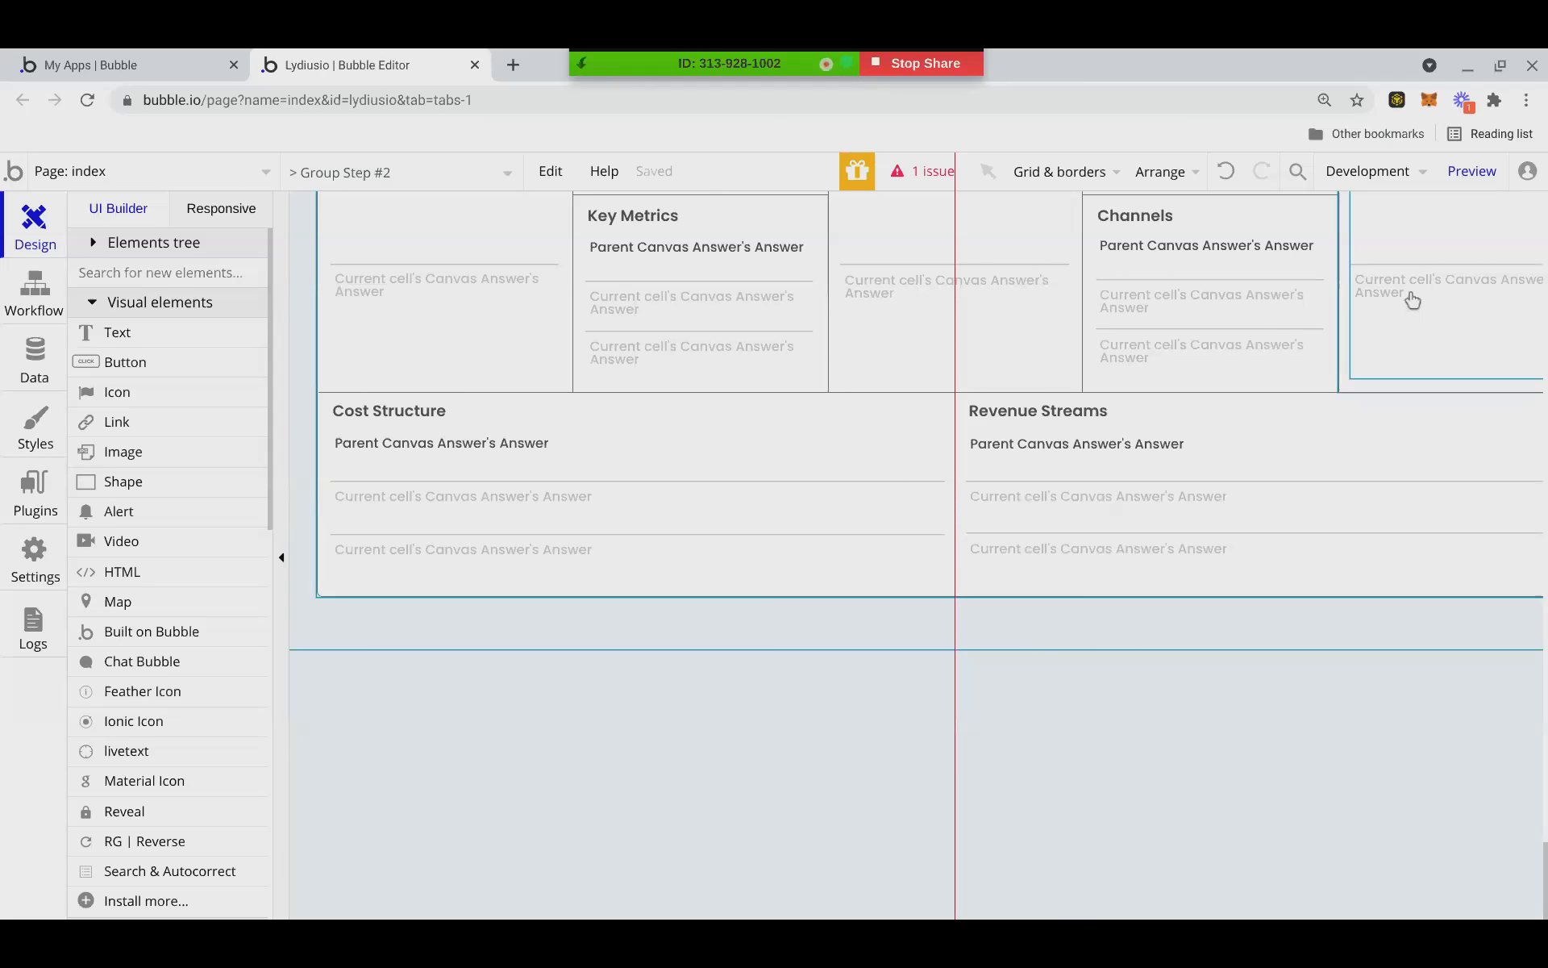
Collapse the element palette so the full width of the Your Lean Business Canvas section is visible.
scroll(1008, 667, "up", 2)
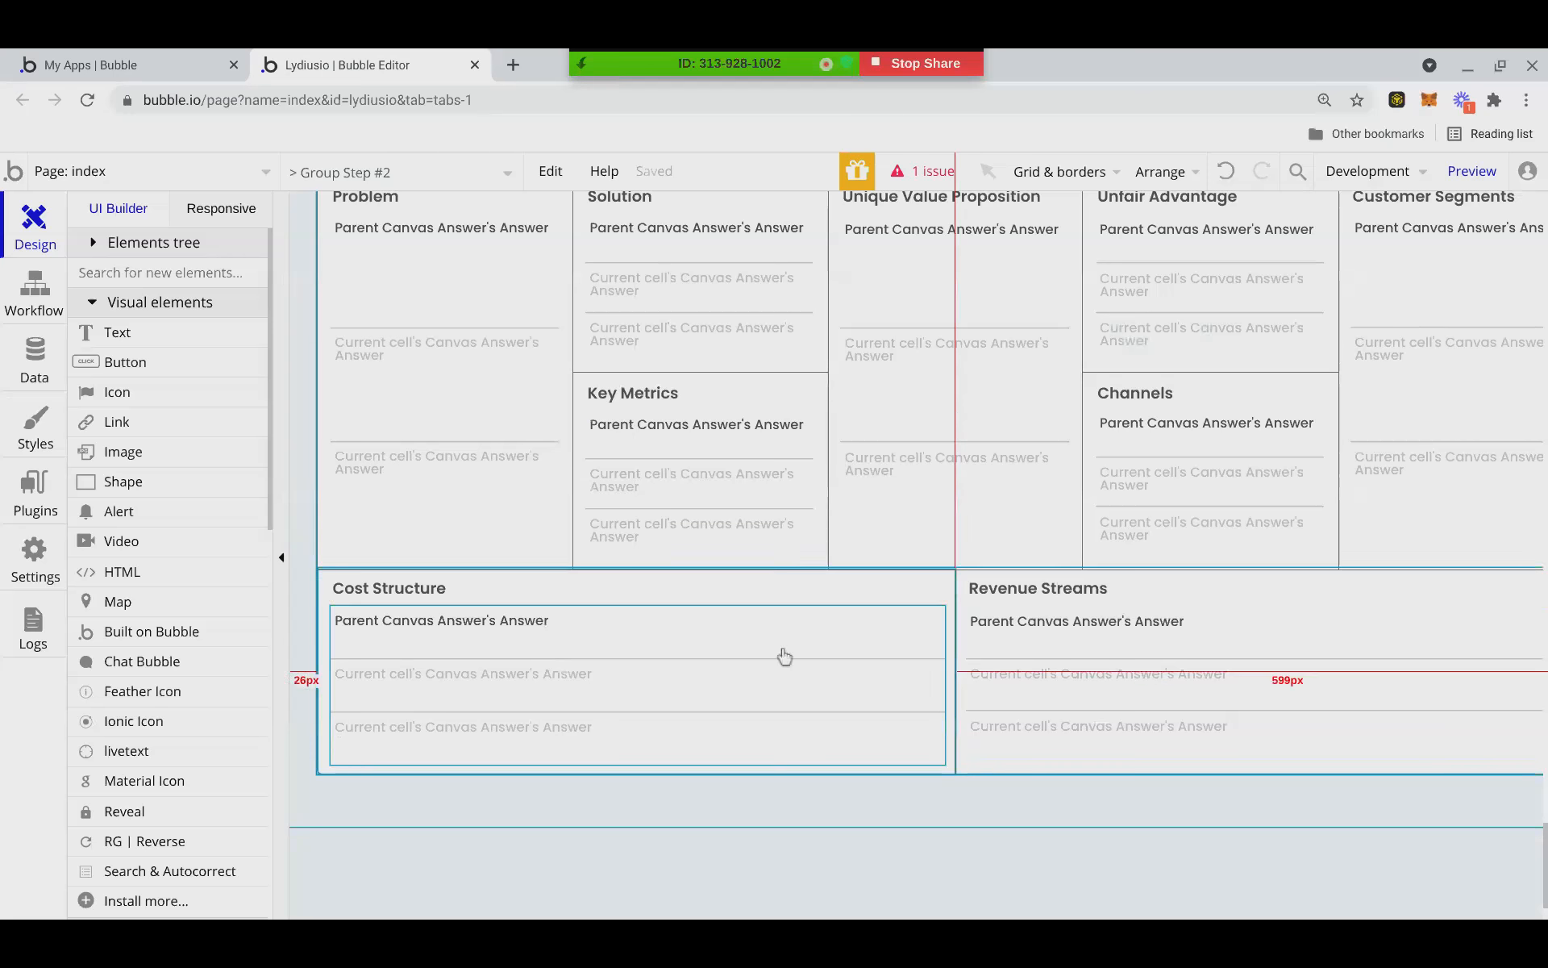
scroll(605, 587, "up", 3)
scroll(605, 587, "down", 3)
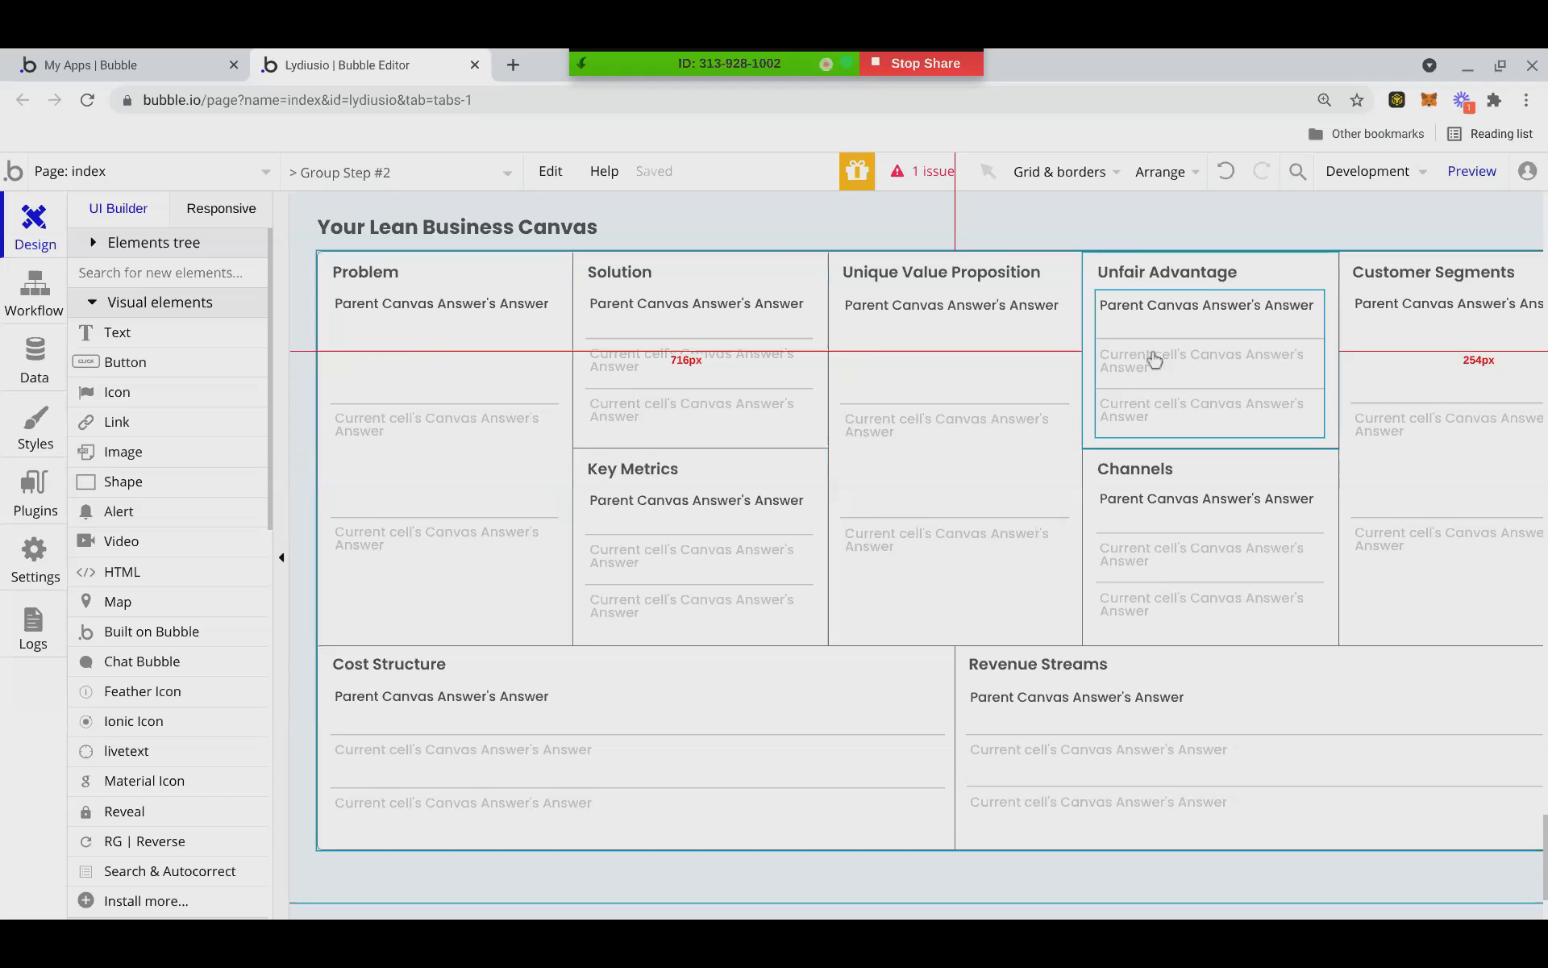
left_click(285, 387)
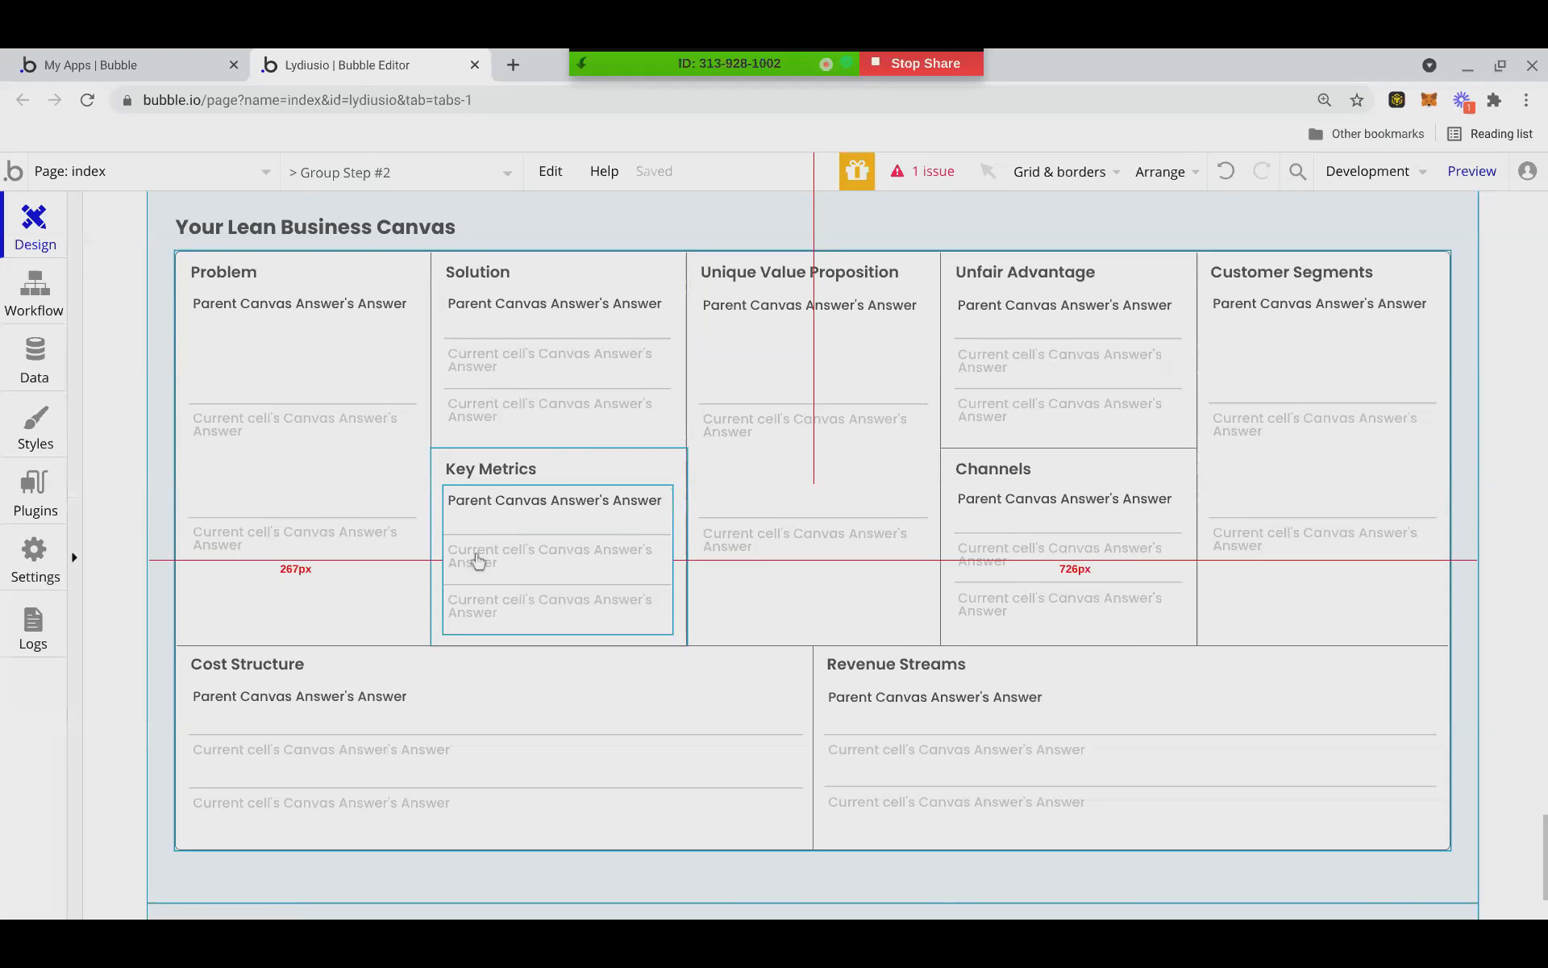
Examine the questions, inputs and navigation buttons of the Step #1: Problem and Step #2: Customer Segments forms.
scroll(478, 560, "up", 10)
scroll(468, 499, "up", 15)
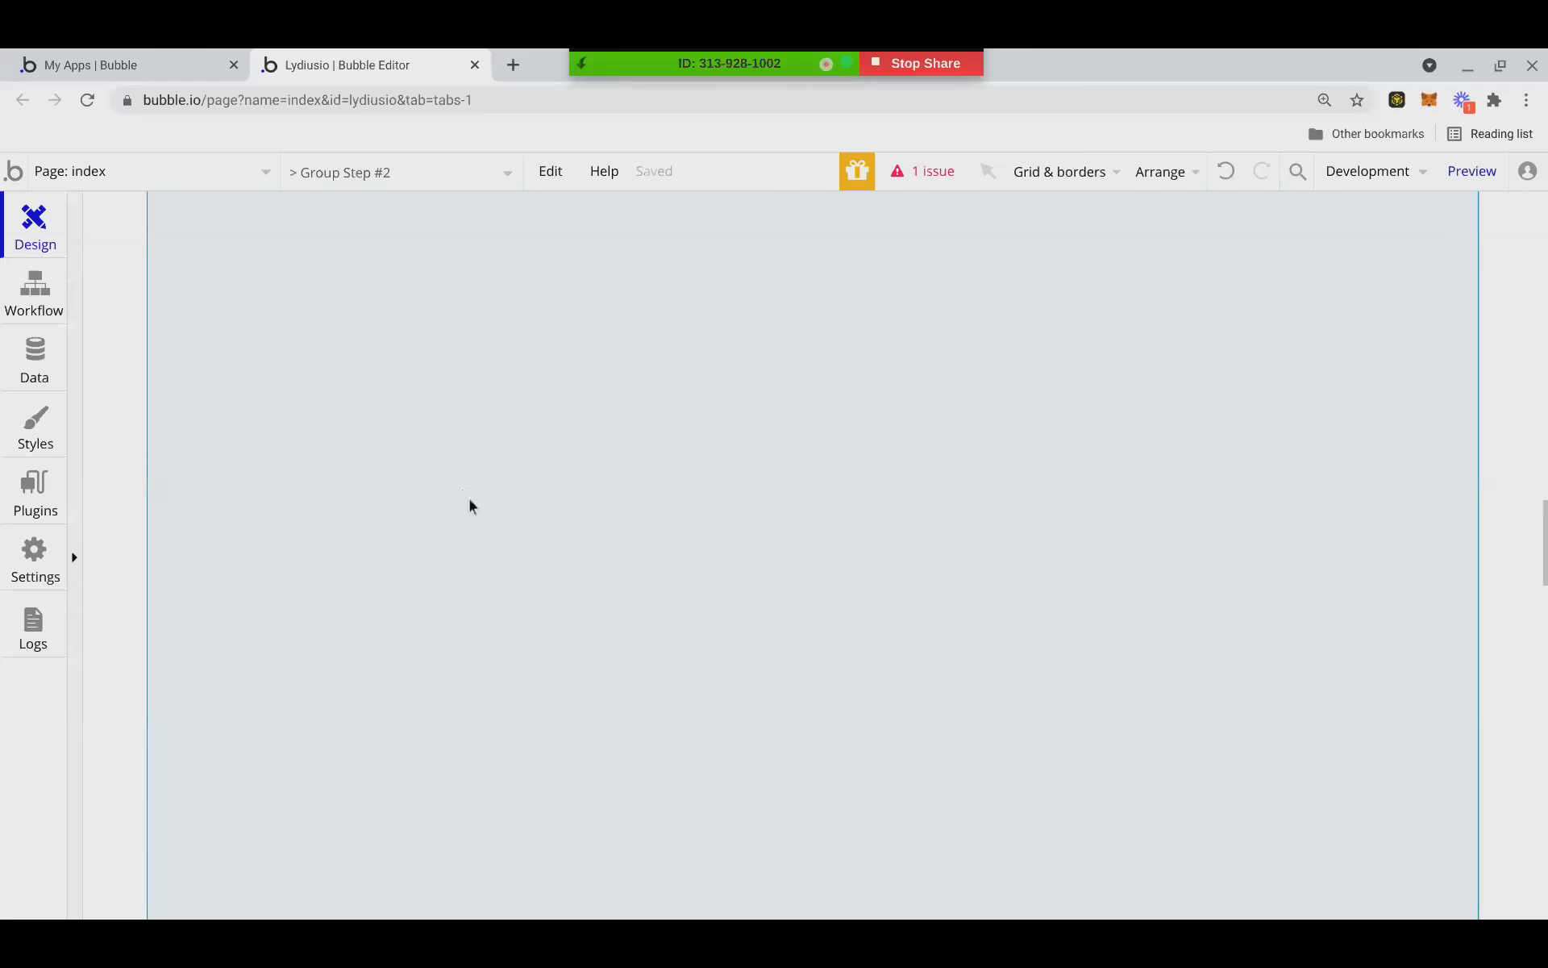
scroll(480, 506, "down", 6)
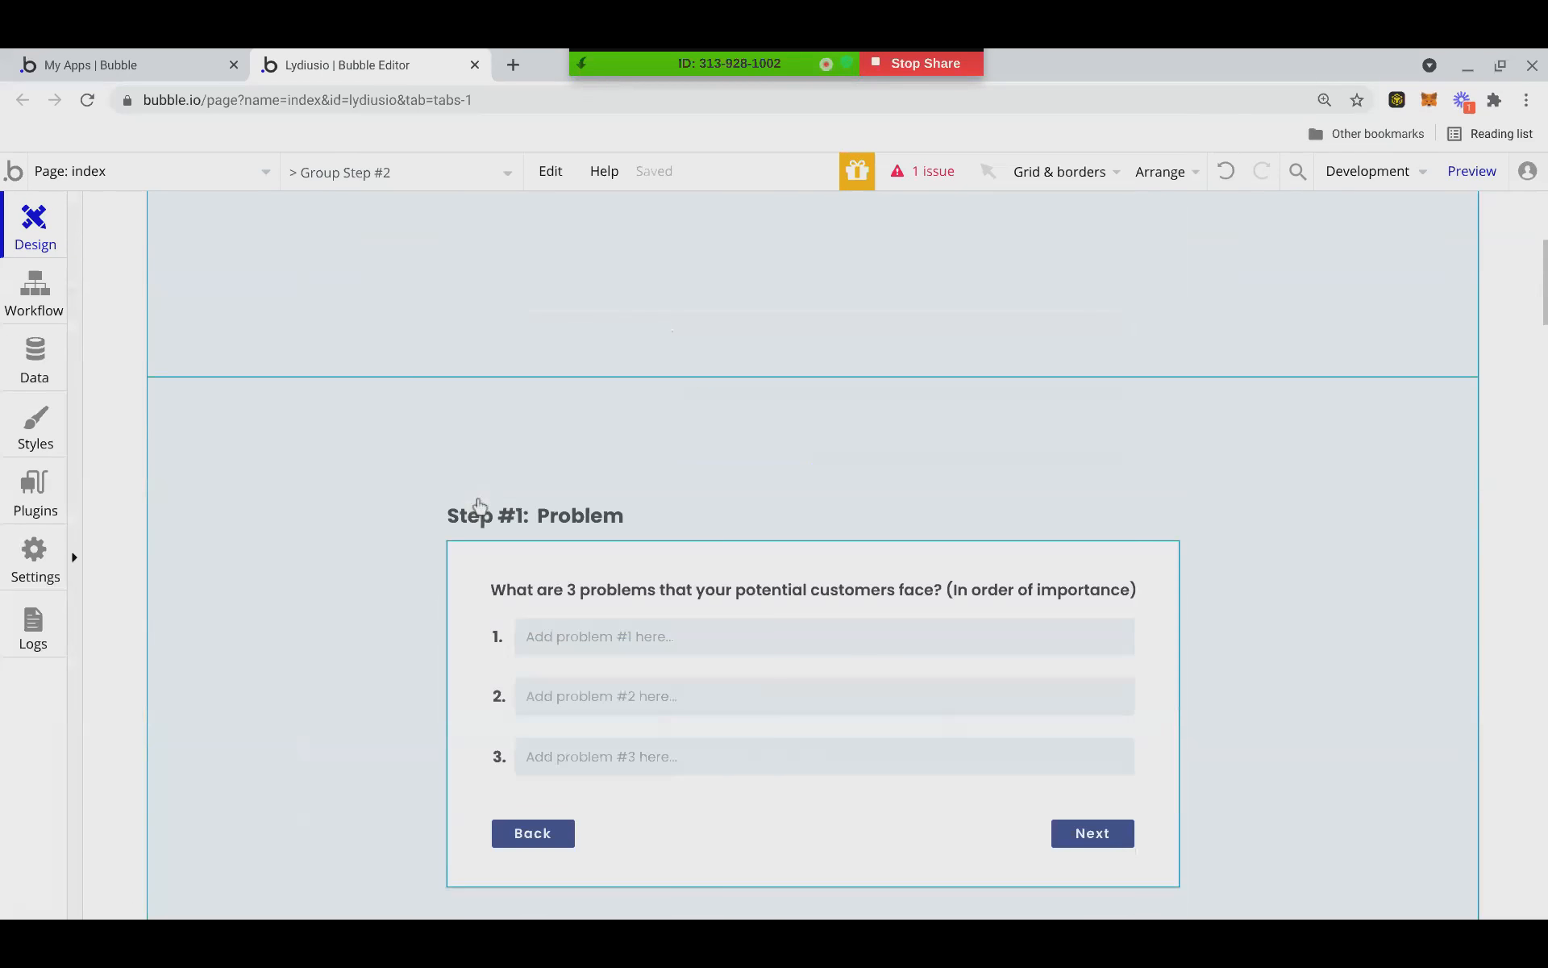
scroll(481, 500, "up", 4)
scroll(481, 491, "down", 1)
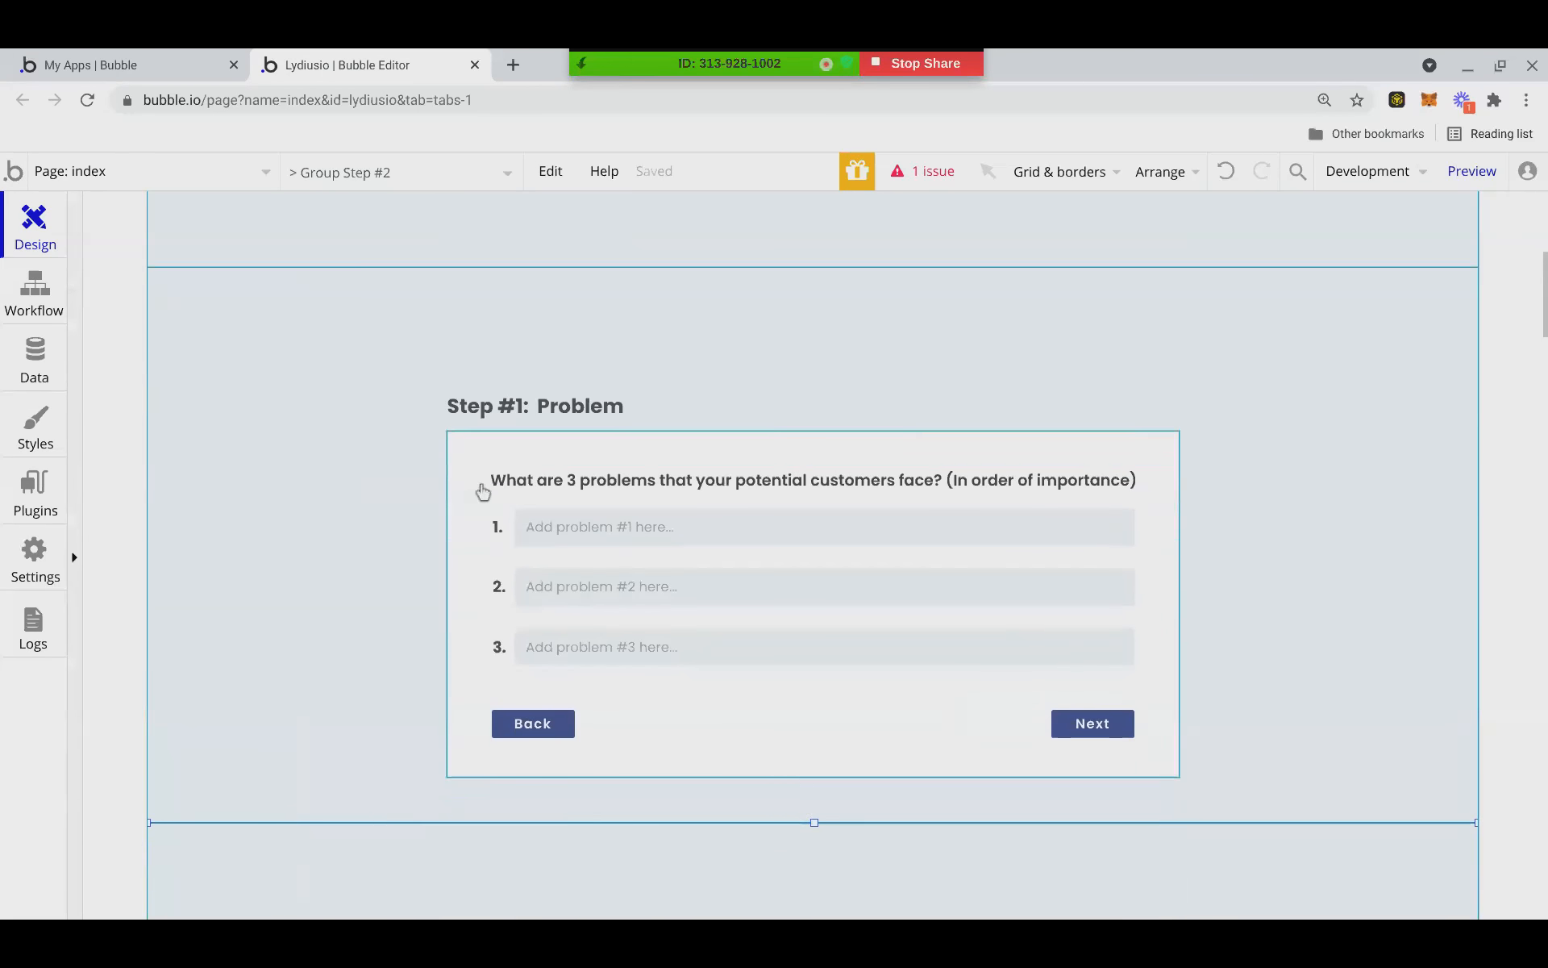
scroll(480, 491, "down", 1)
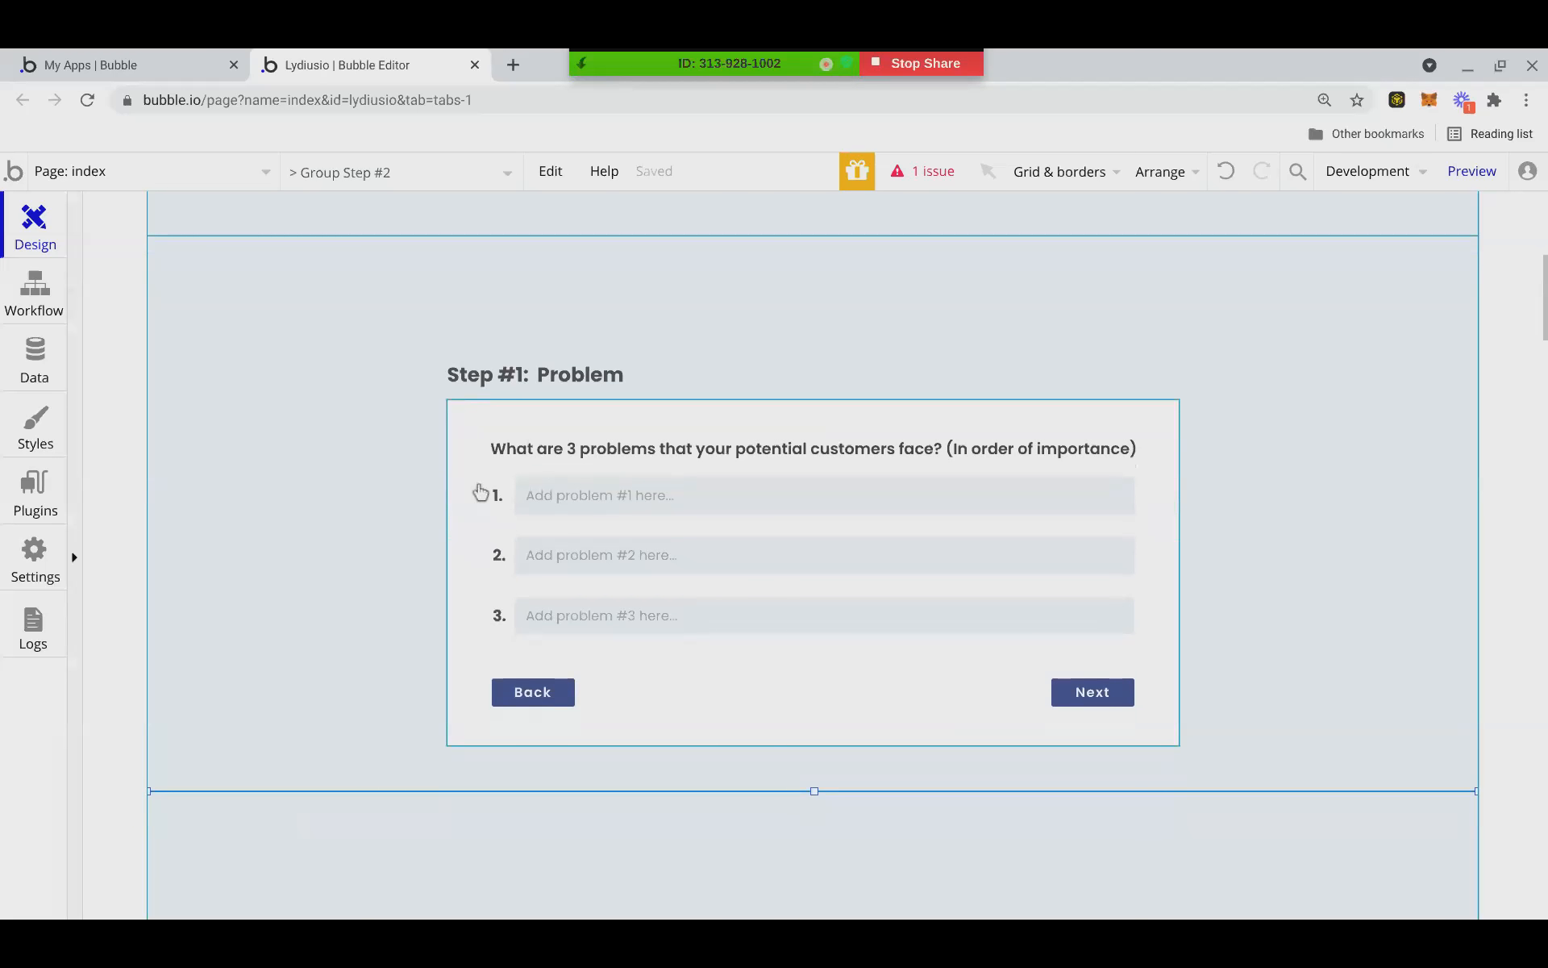
scroll(492, 491, "down", 3)
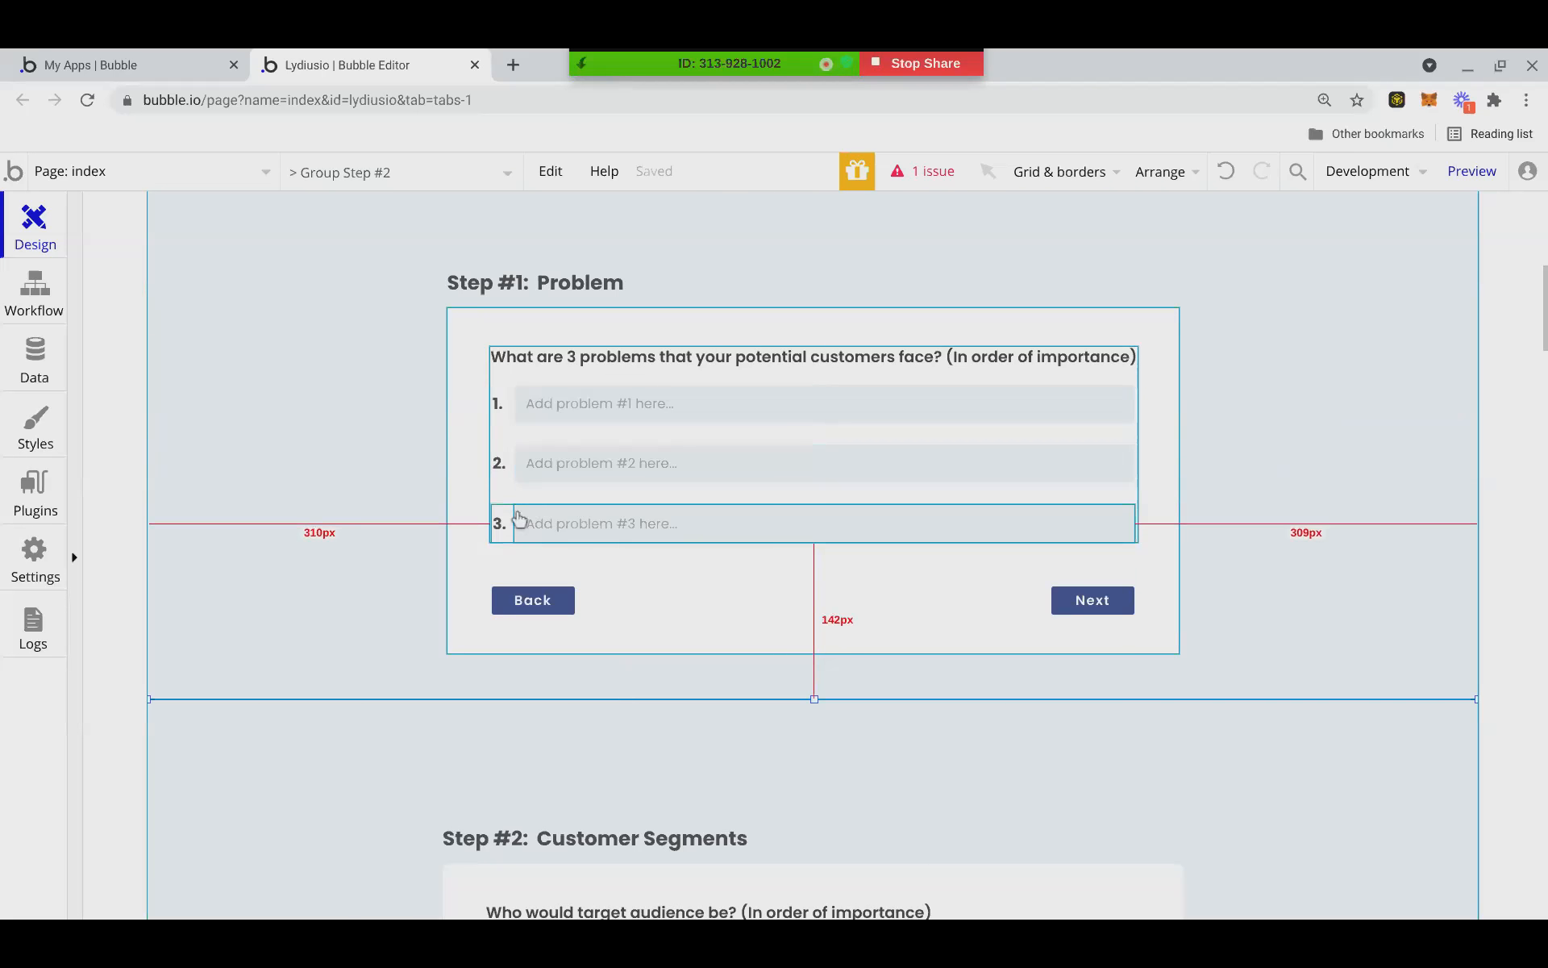
scroll(524, 523, "down", 1)
scroll(627, 431, "up", 1)
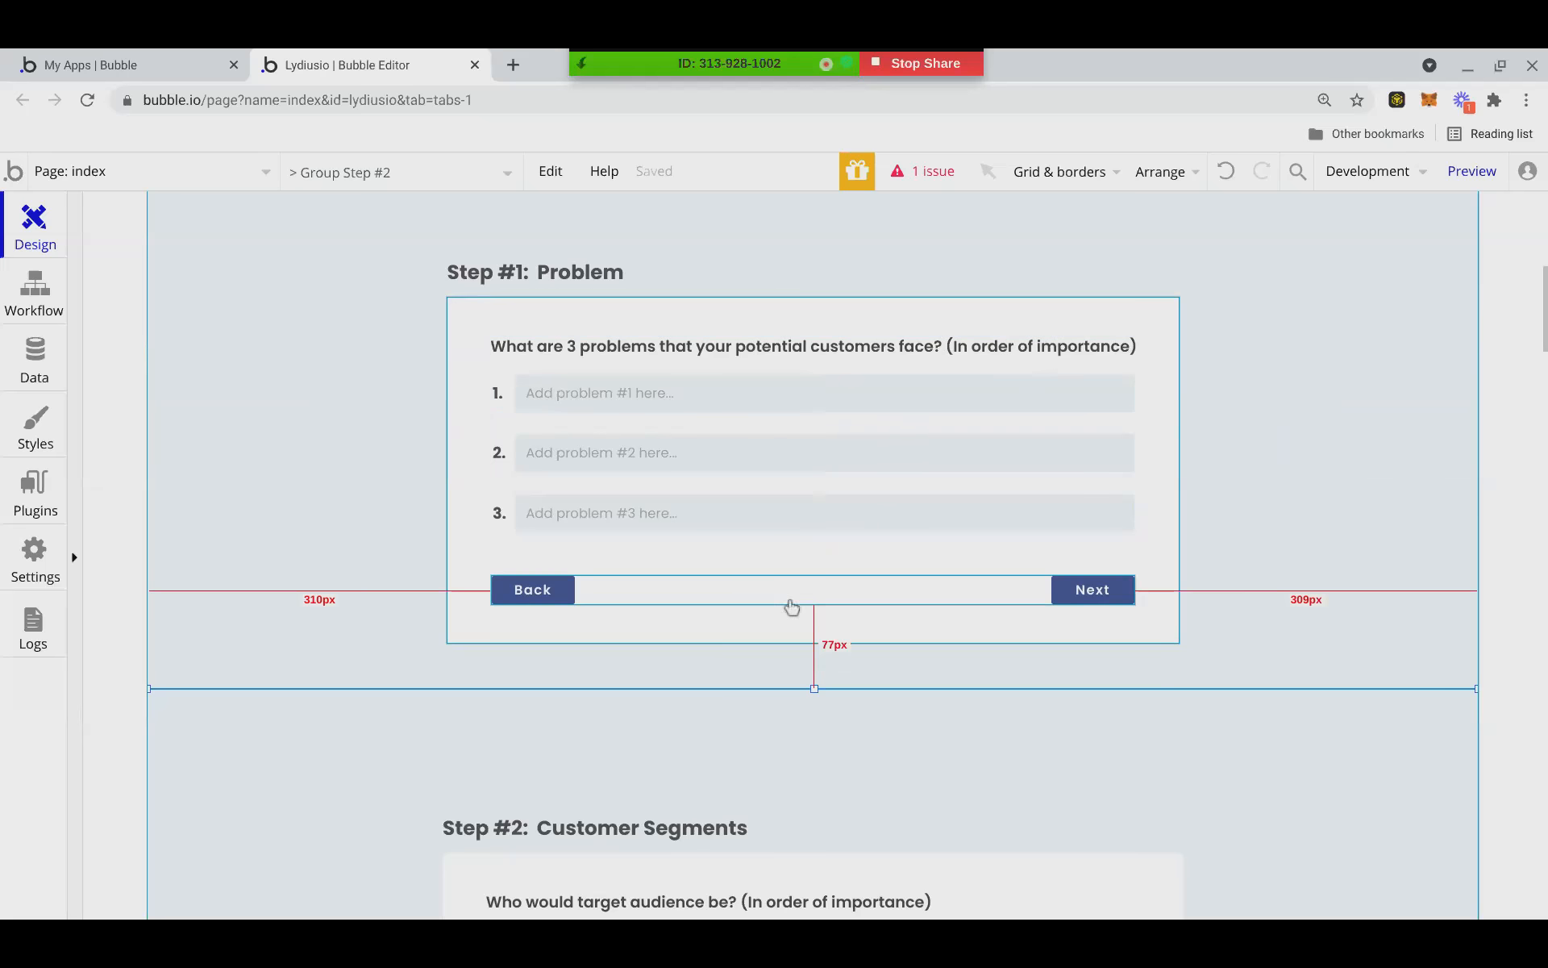
scroll(791, 605, "down", 5)
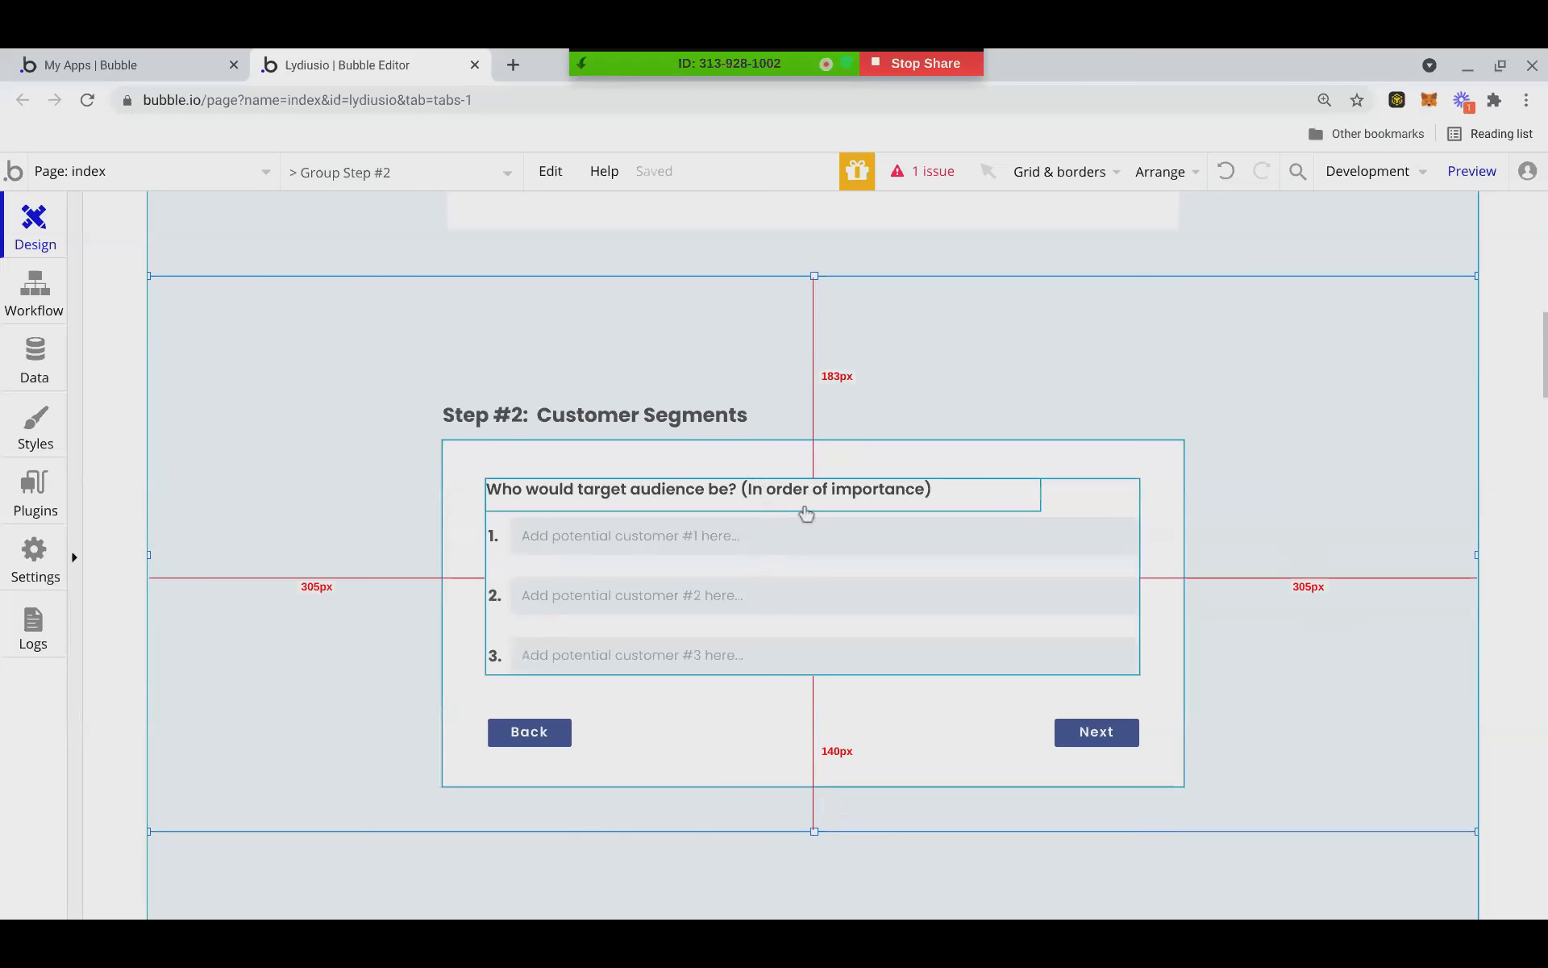
Select Group Step #3 and view its Unique Value Proposition form without the properties covering it.
left_click(414, 172)
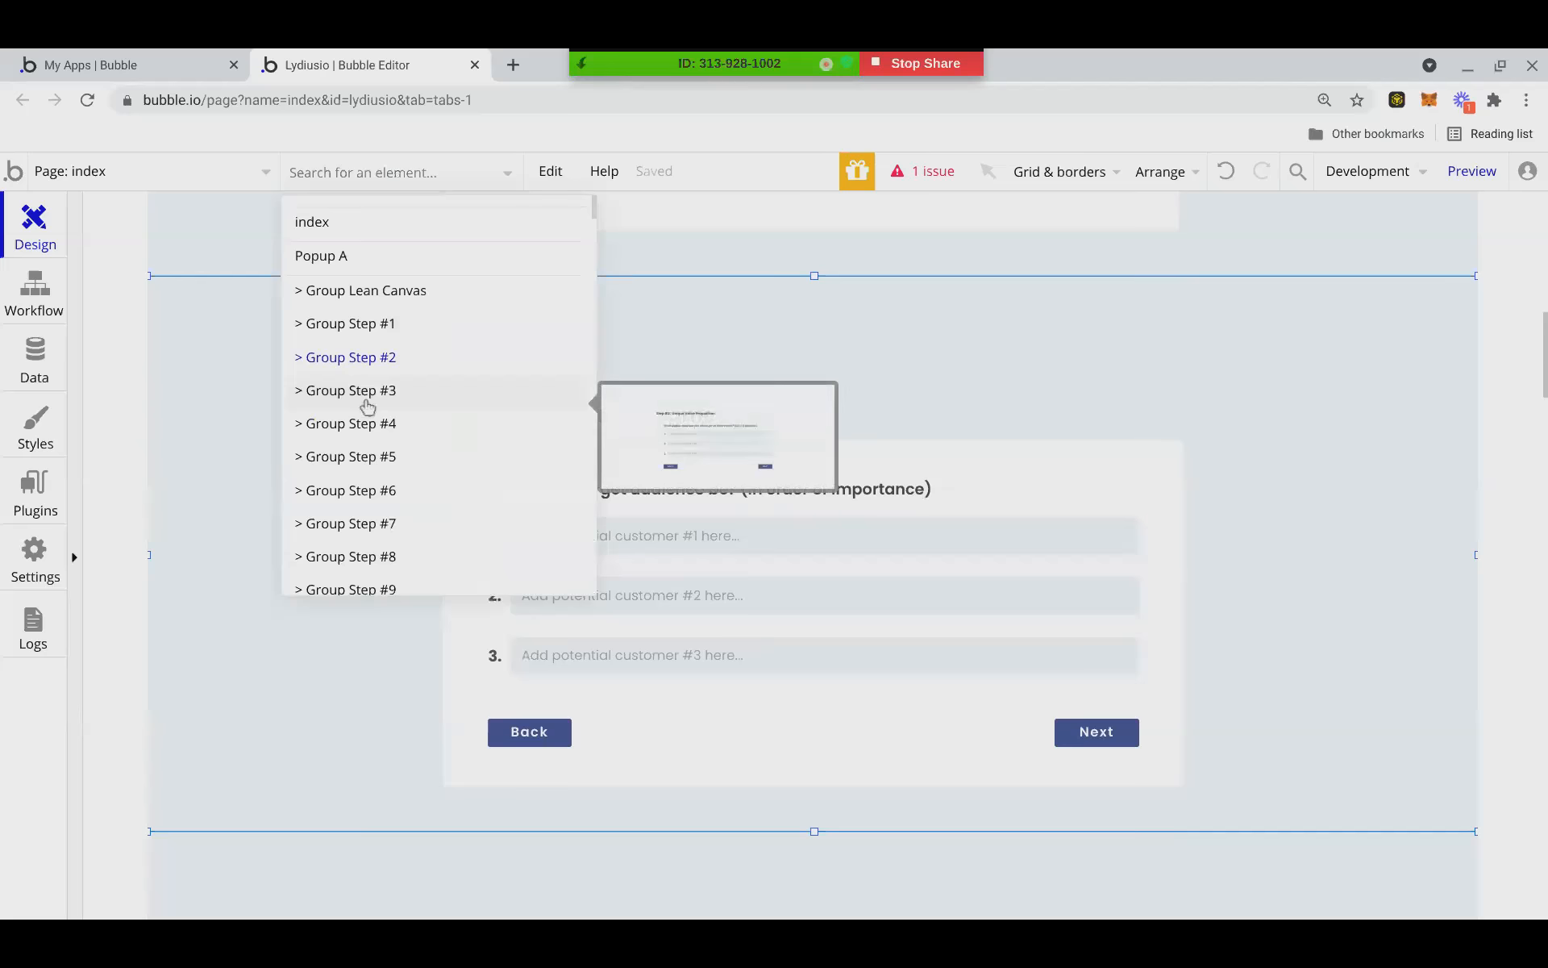
left_click(418, 415)
scroll(412, 366, "up", 3)
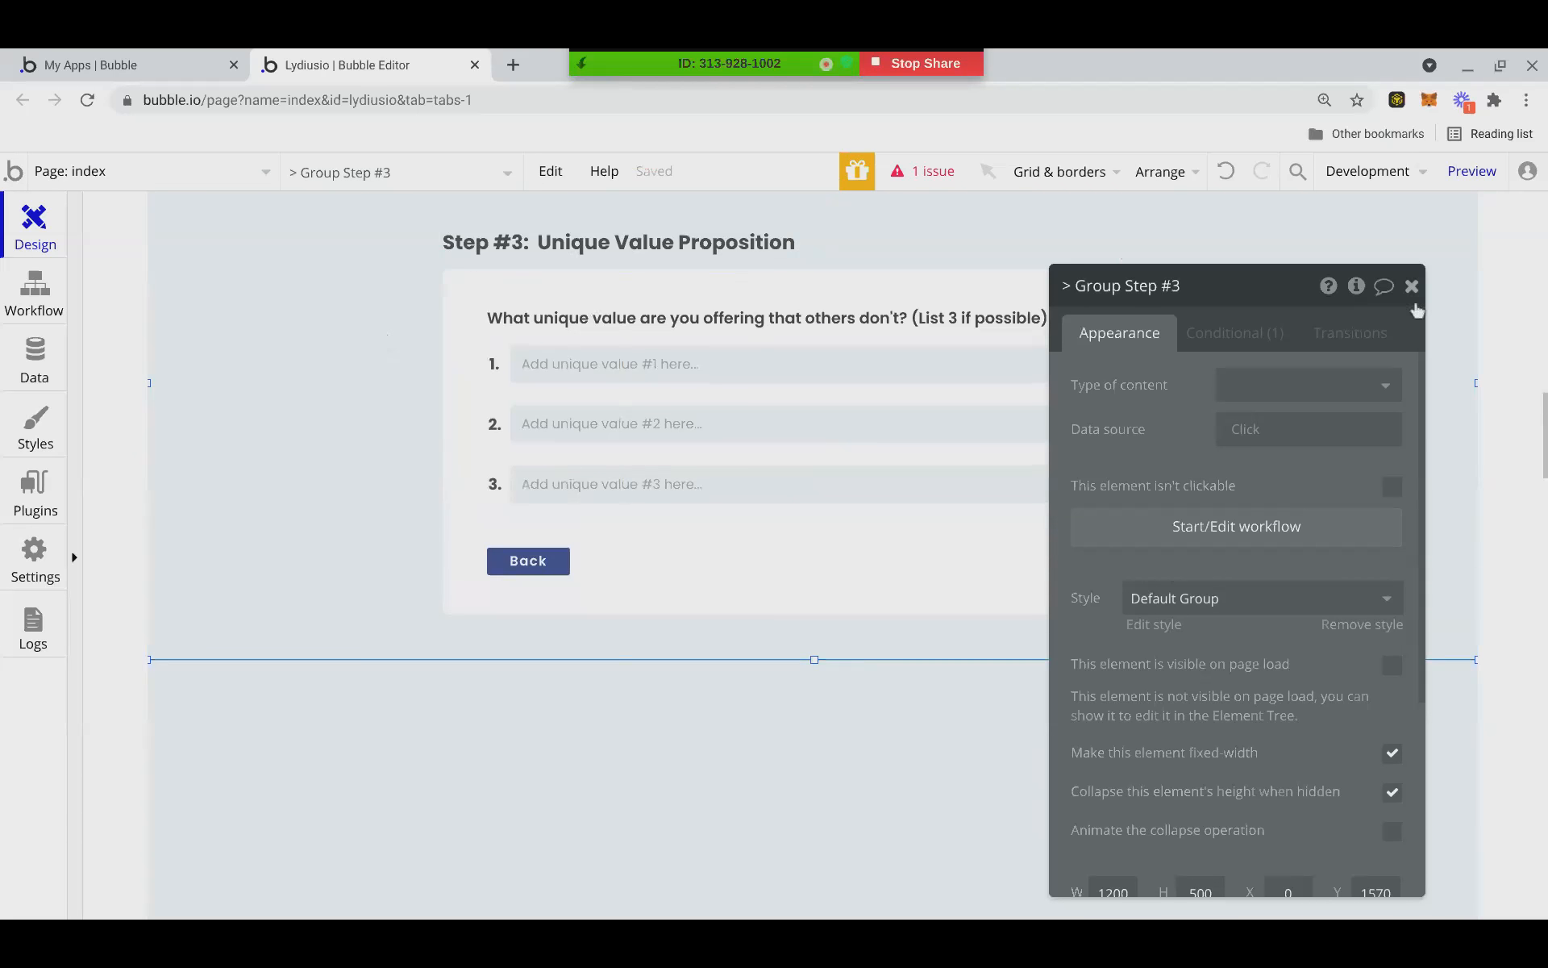
left_click(1411, 286)
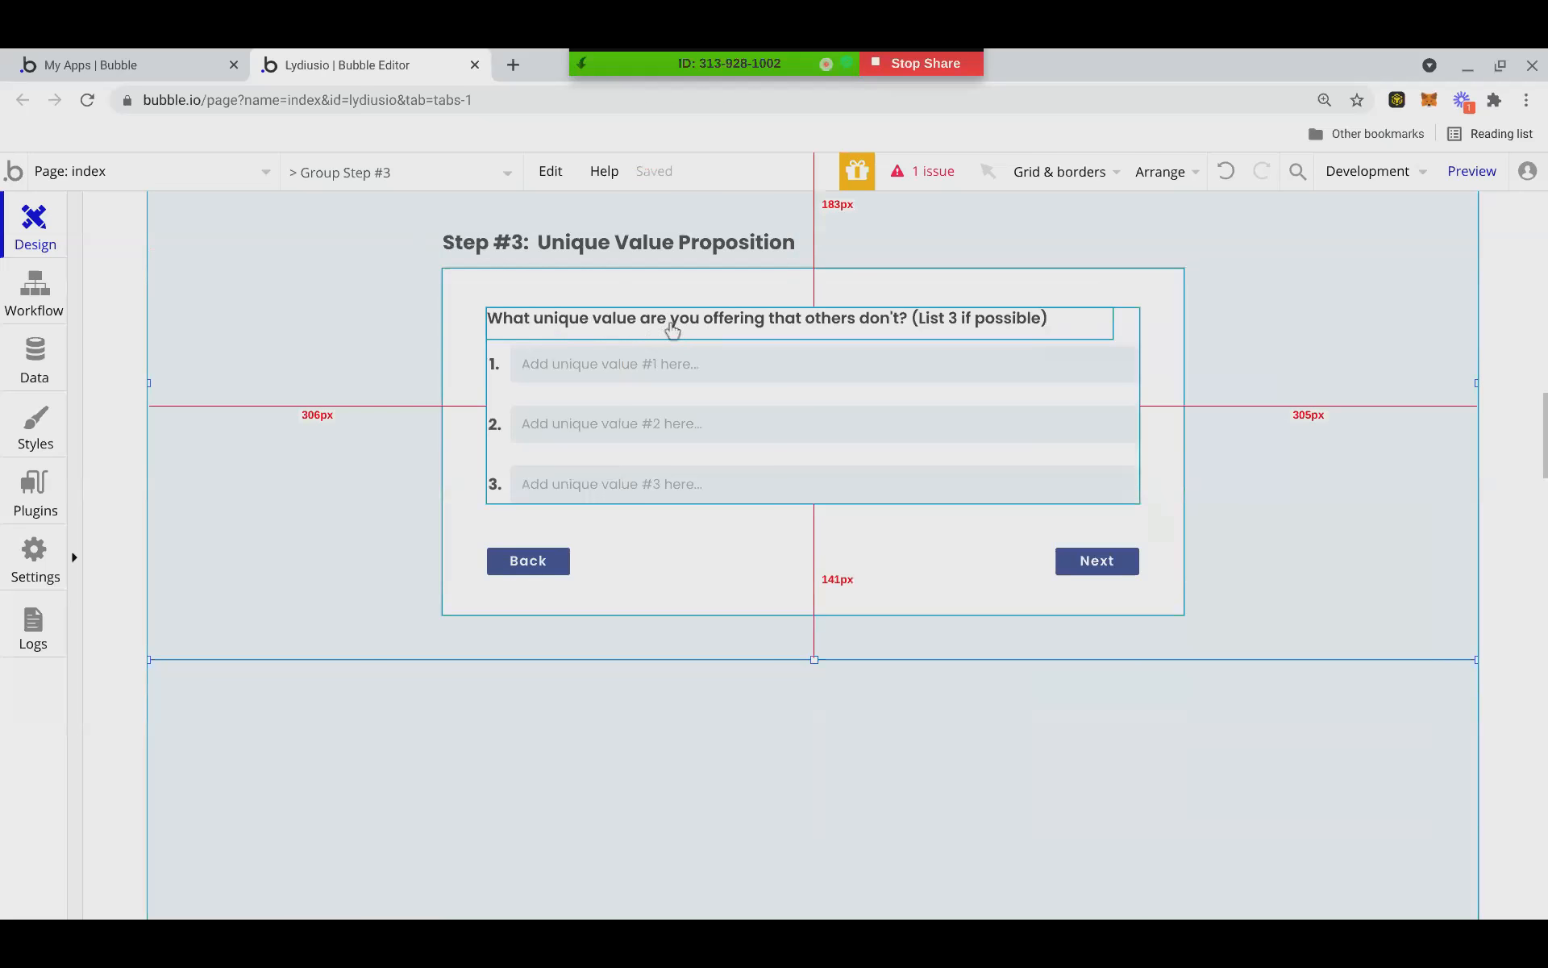
Select Group Step #9 and view the Your Lean Business Canvas section beneath it.
left_click(388, 172)
scroll(349, 403, "down", 3)
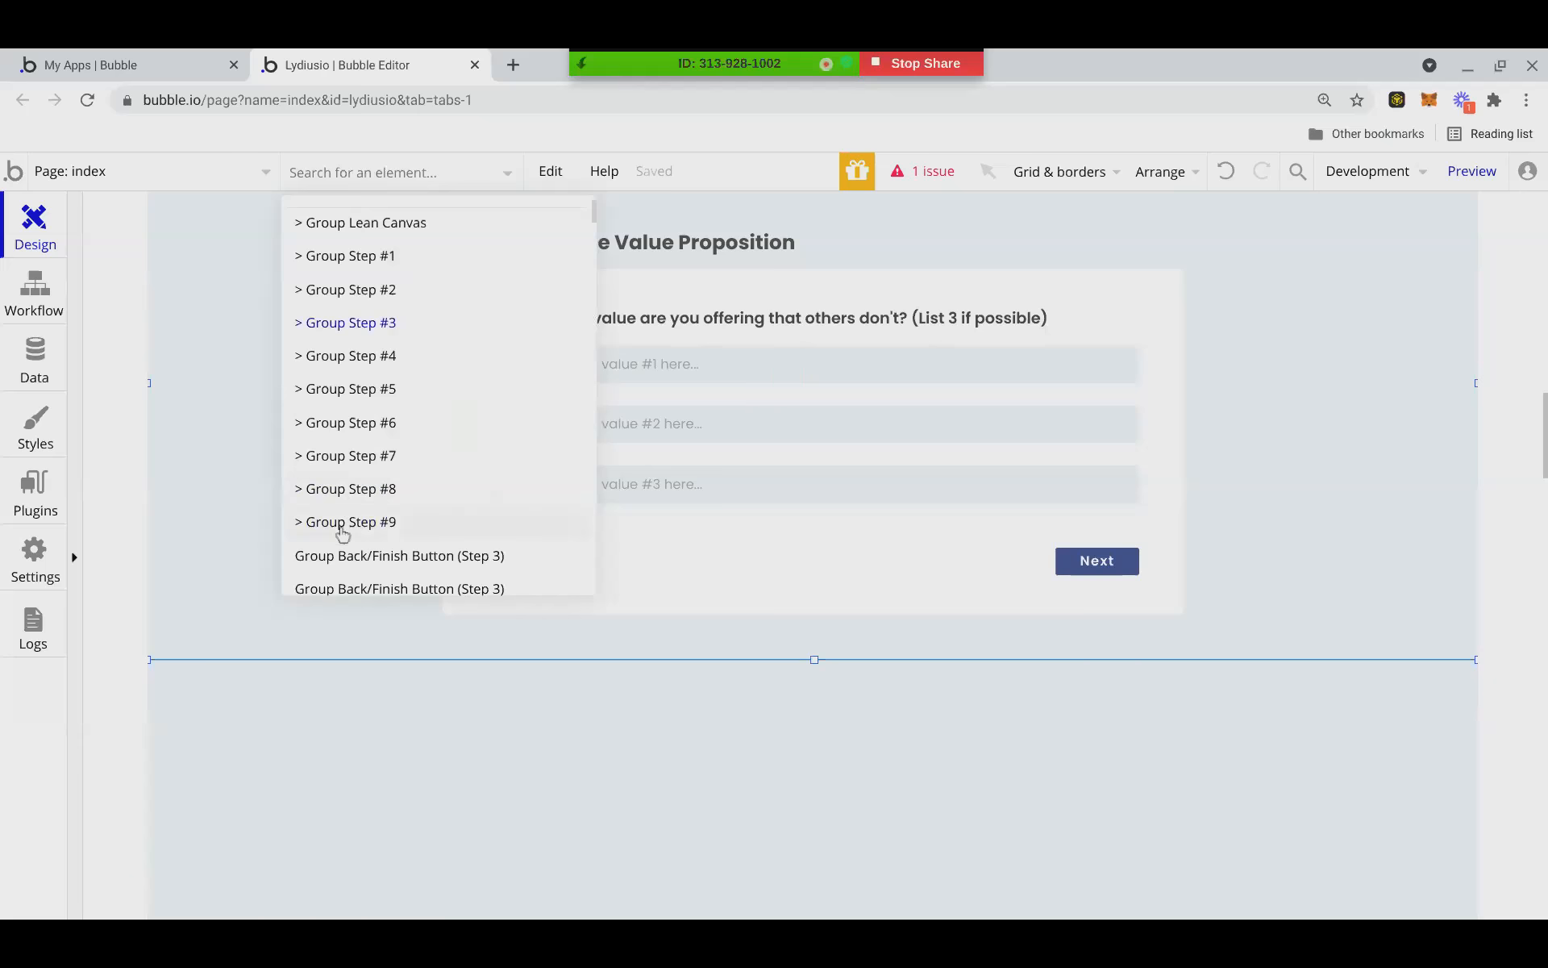
left_click(343, 521)
scroll(336, 494, "down", 10)
scroll(390, 495, "up", 4)
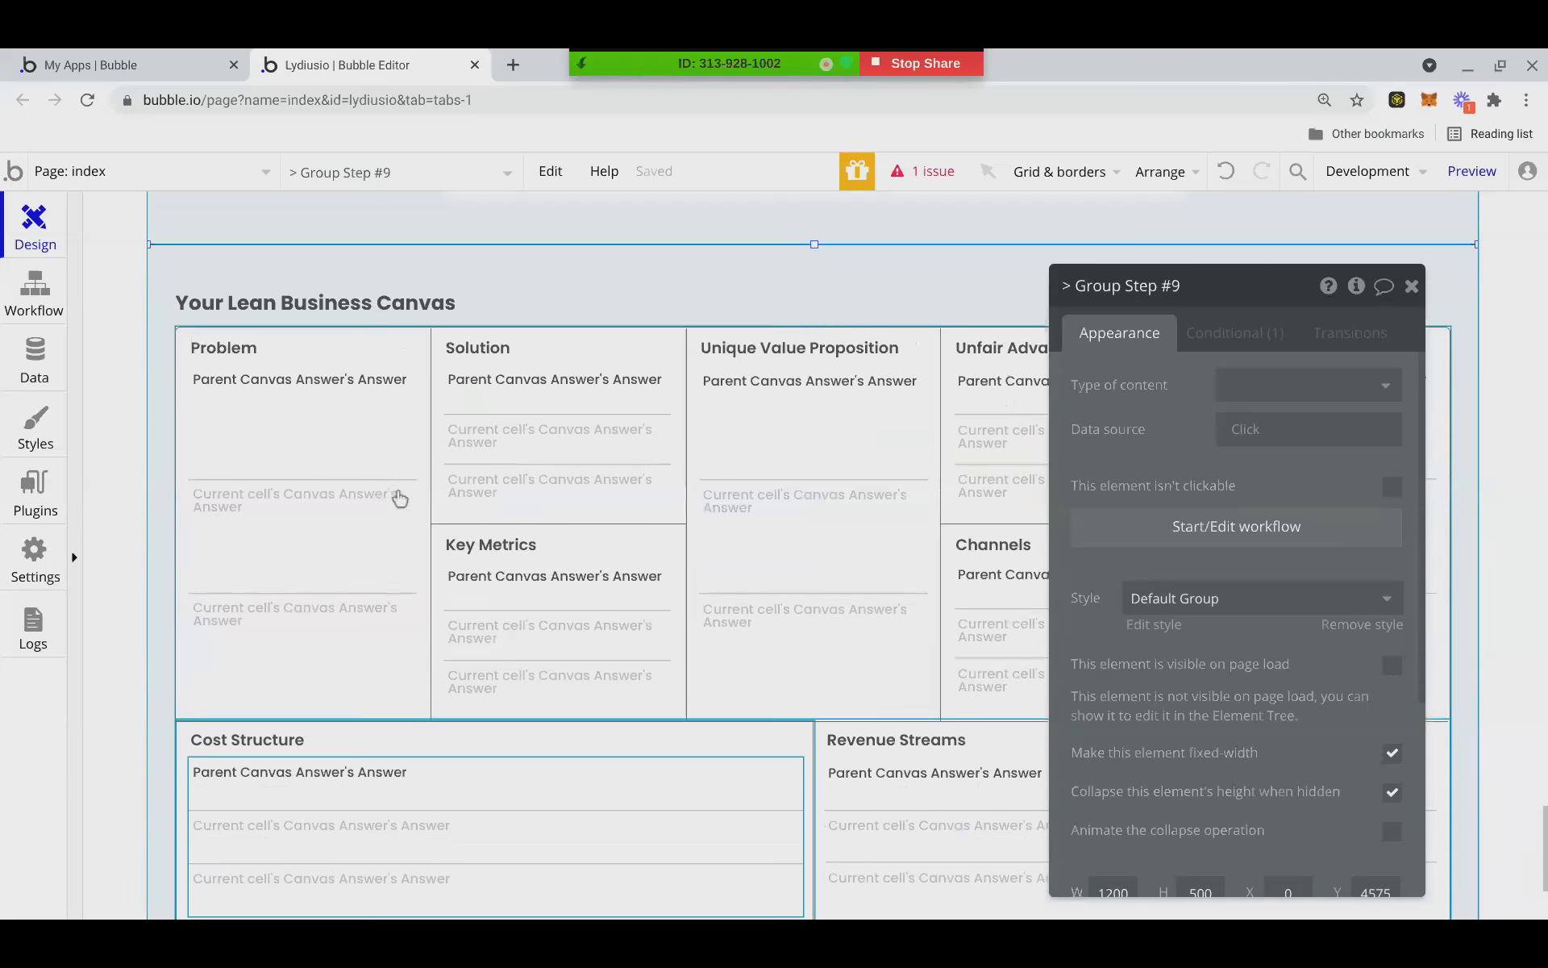
Select Group Step #8, close its properties and view the Step #9: Unfair Advantage form beneath it.
left_click(436, 173)
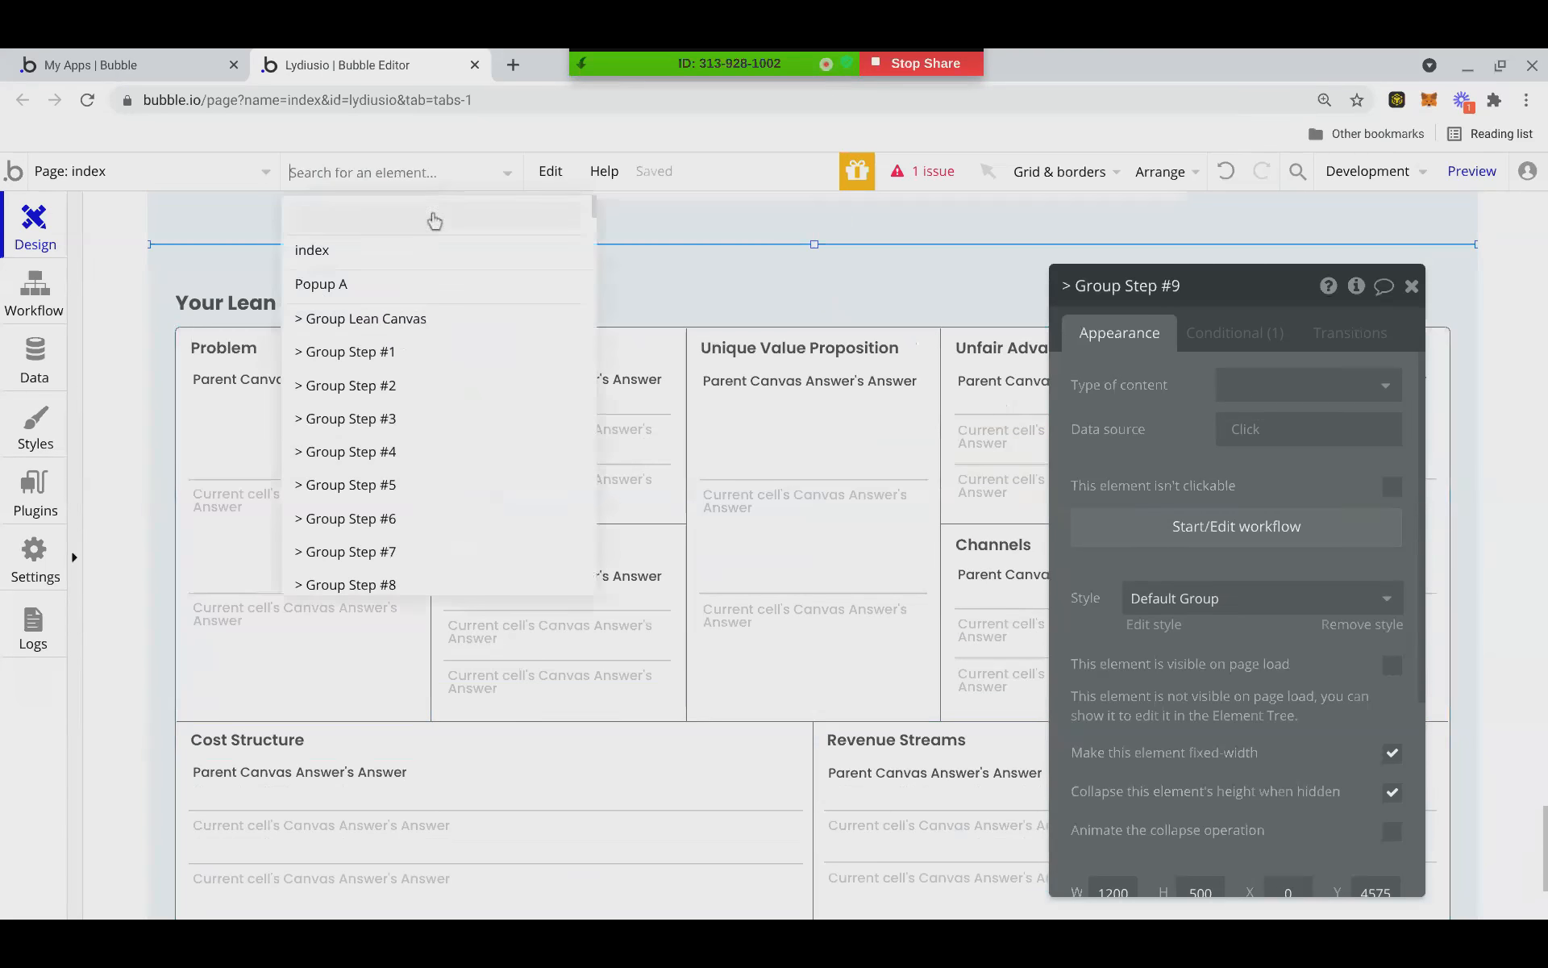
scroll(397, 480, "down", 4)
left_click(408, 409)
scroll(406, 412, "up", 2)
scroll(406, 412, "down", 10)
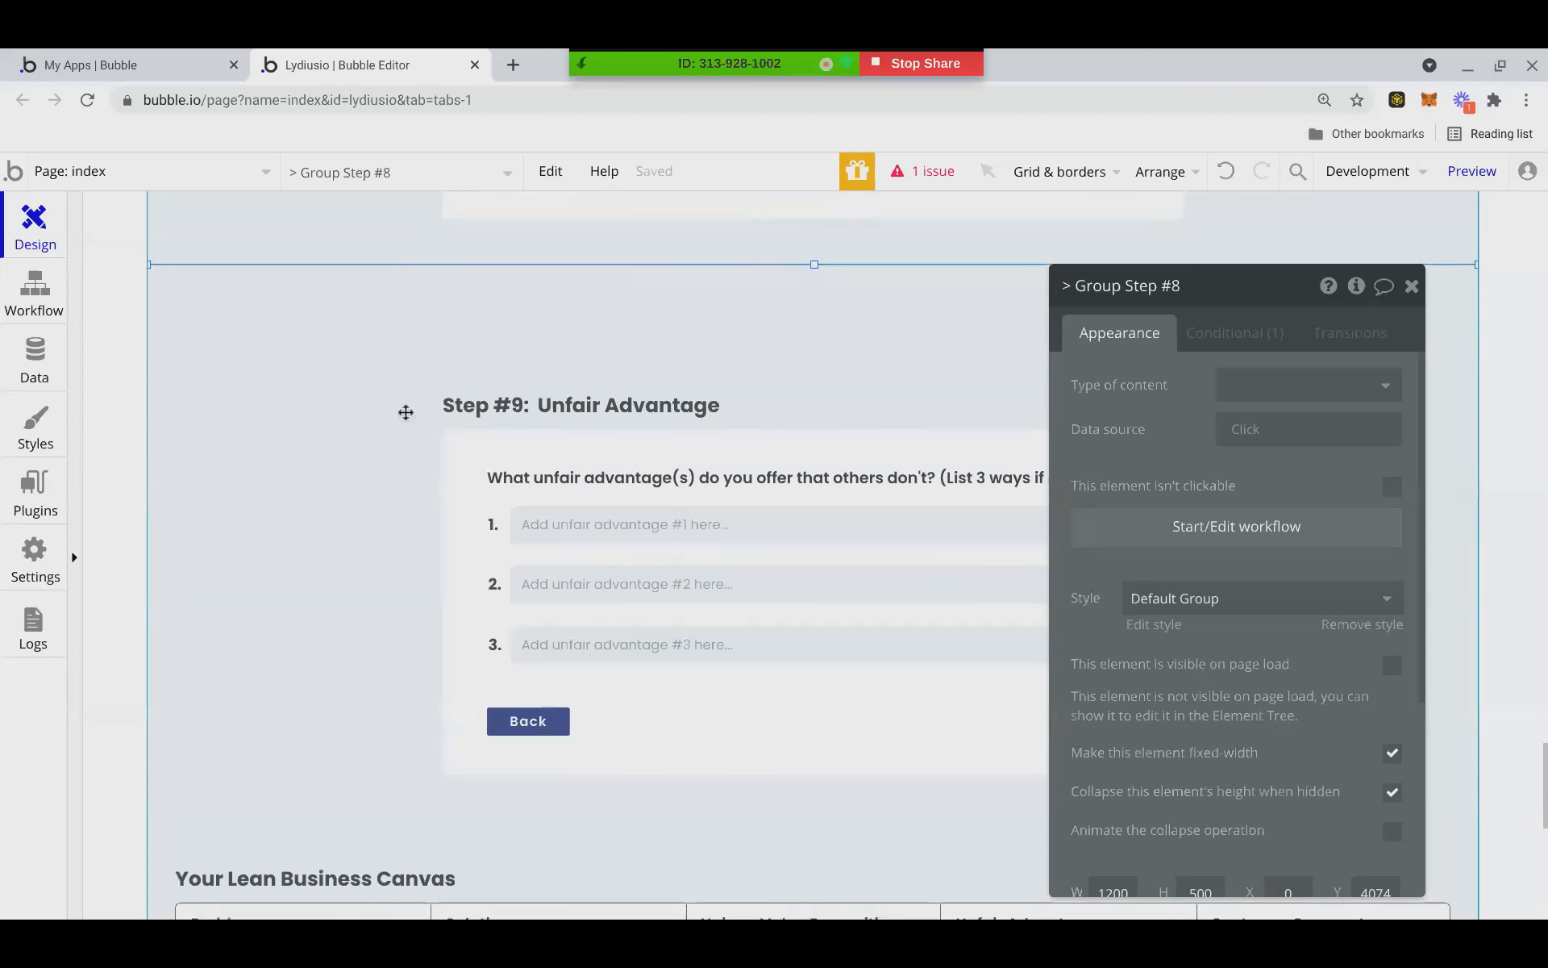
left_click(1412, 286)
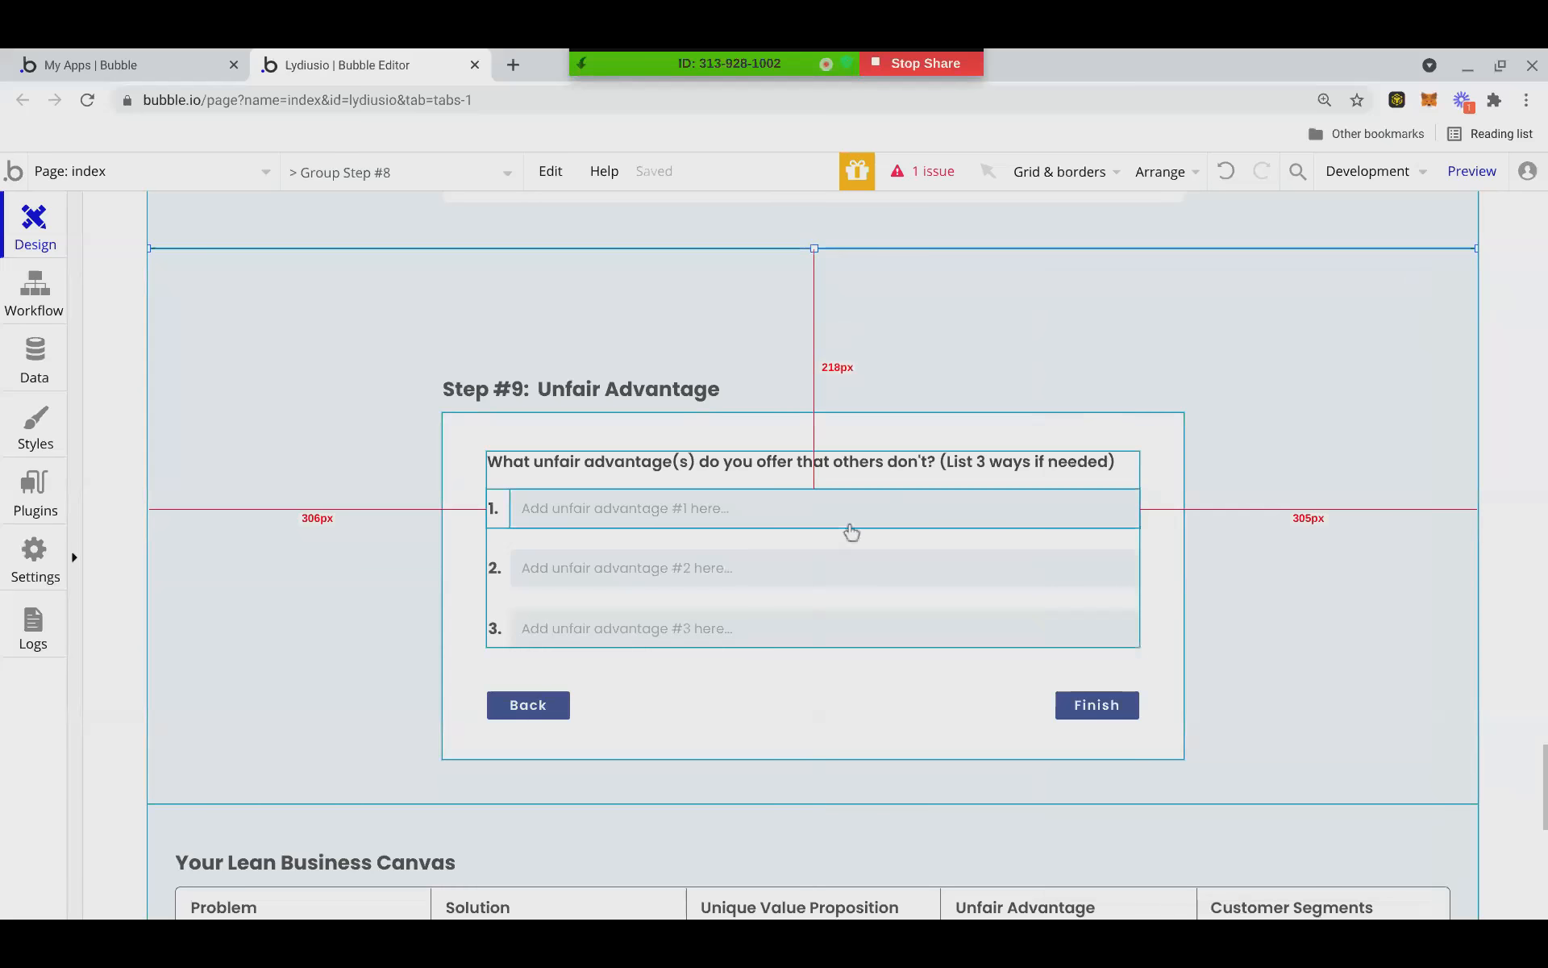
Review the Your Lean Business Canvas section after the Finish button and select the first answer input in its Problem cell.
scroll(639, 580, "down", 5)
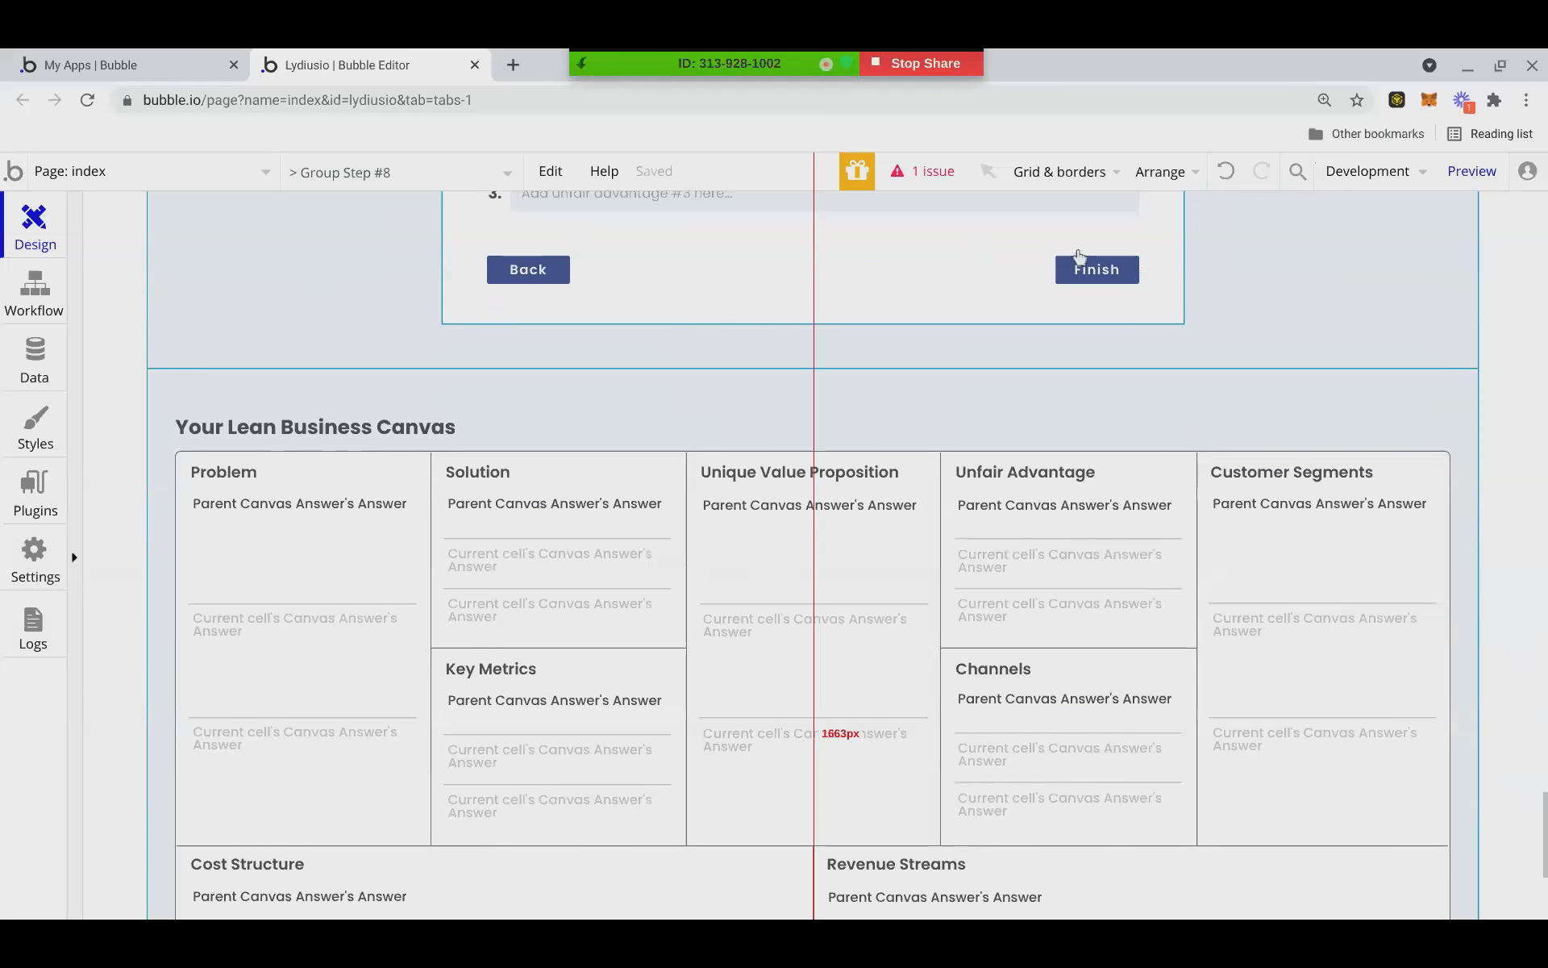
scroll(806, 363, "up", 1)
scroll(322, 408, "down", 2)
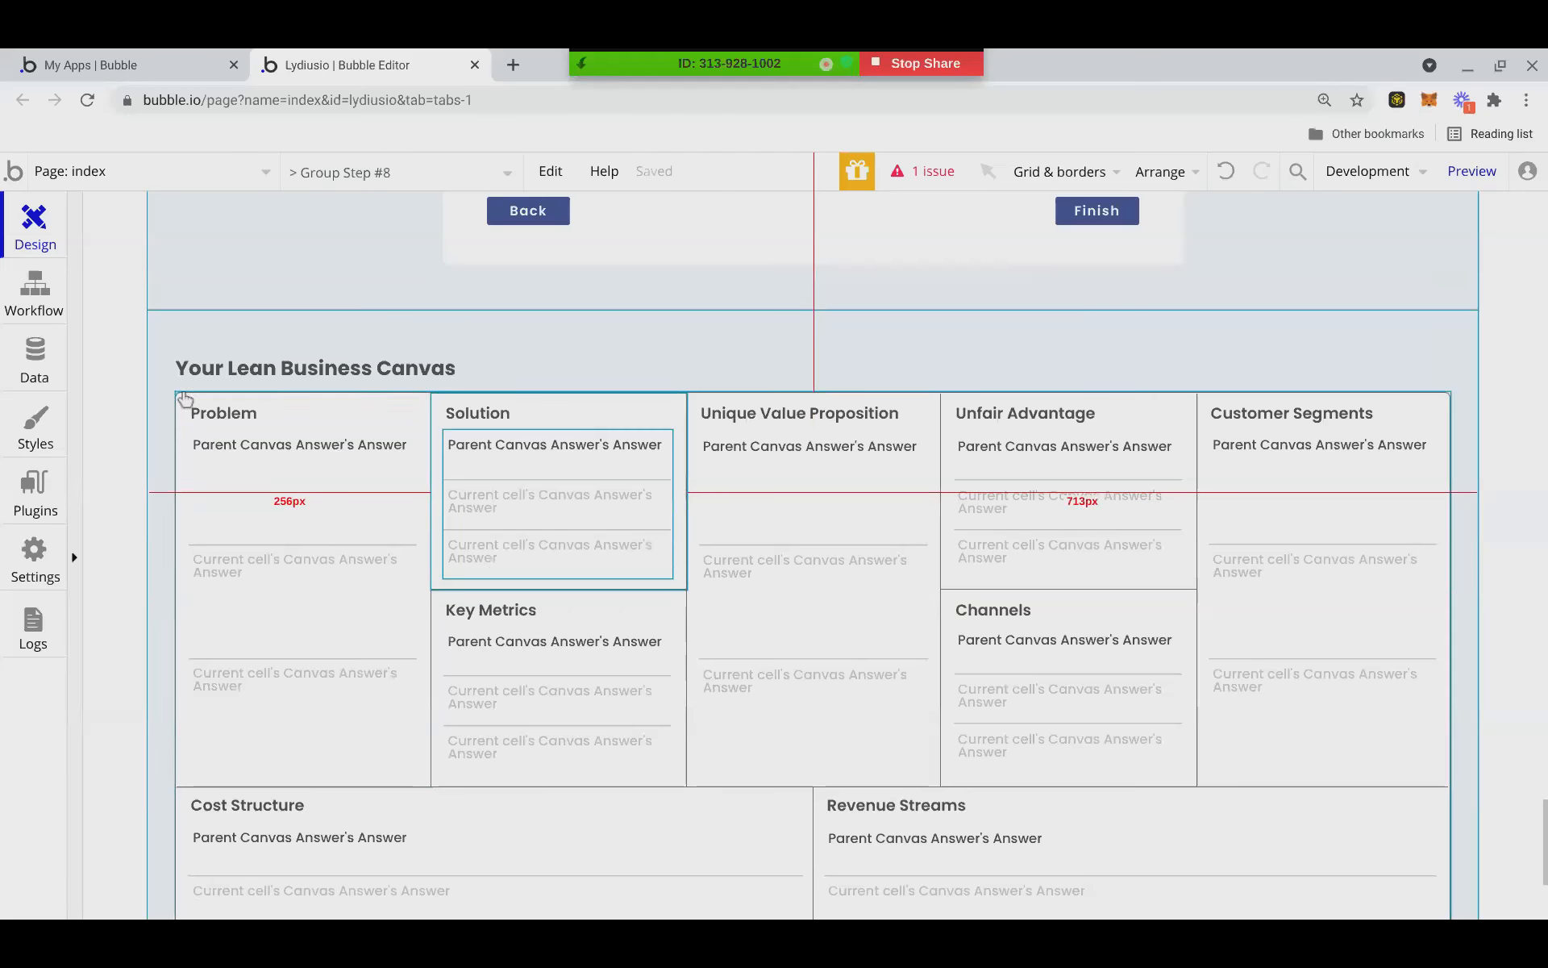
scroll(387, 460, "down", 2)
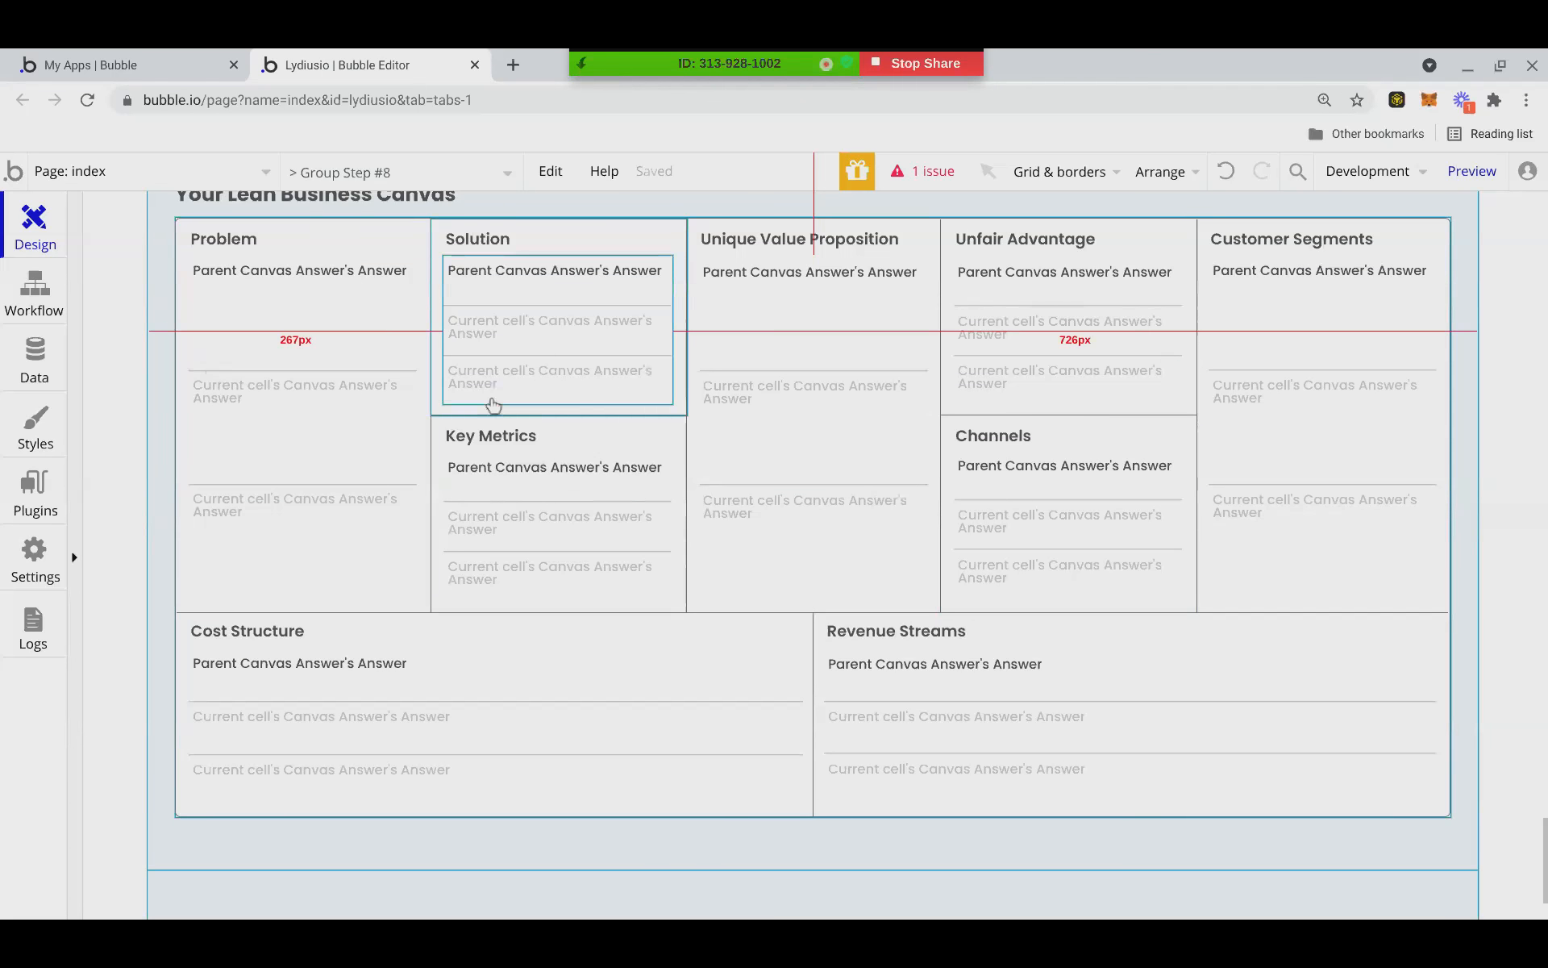
left_click(284, 363)
left_click(275, 329)
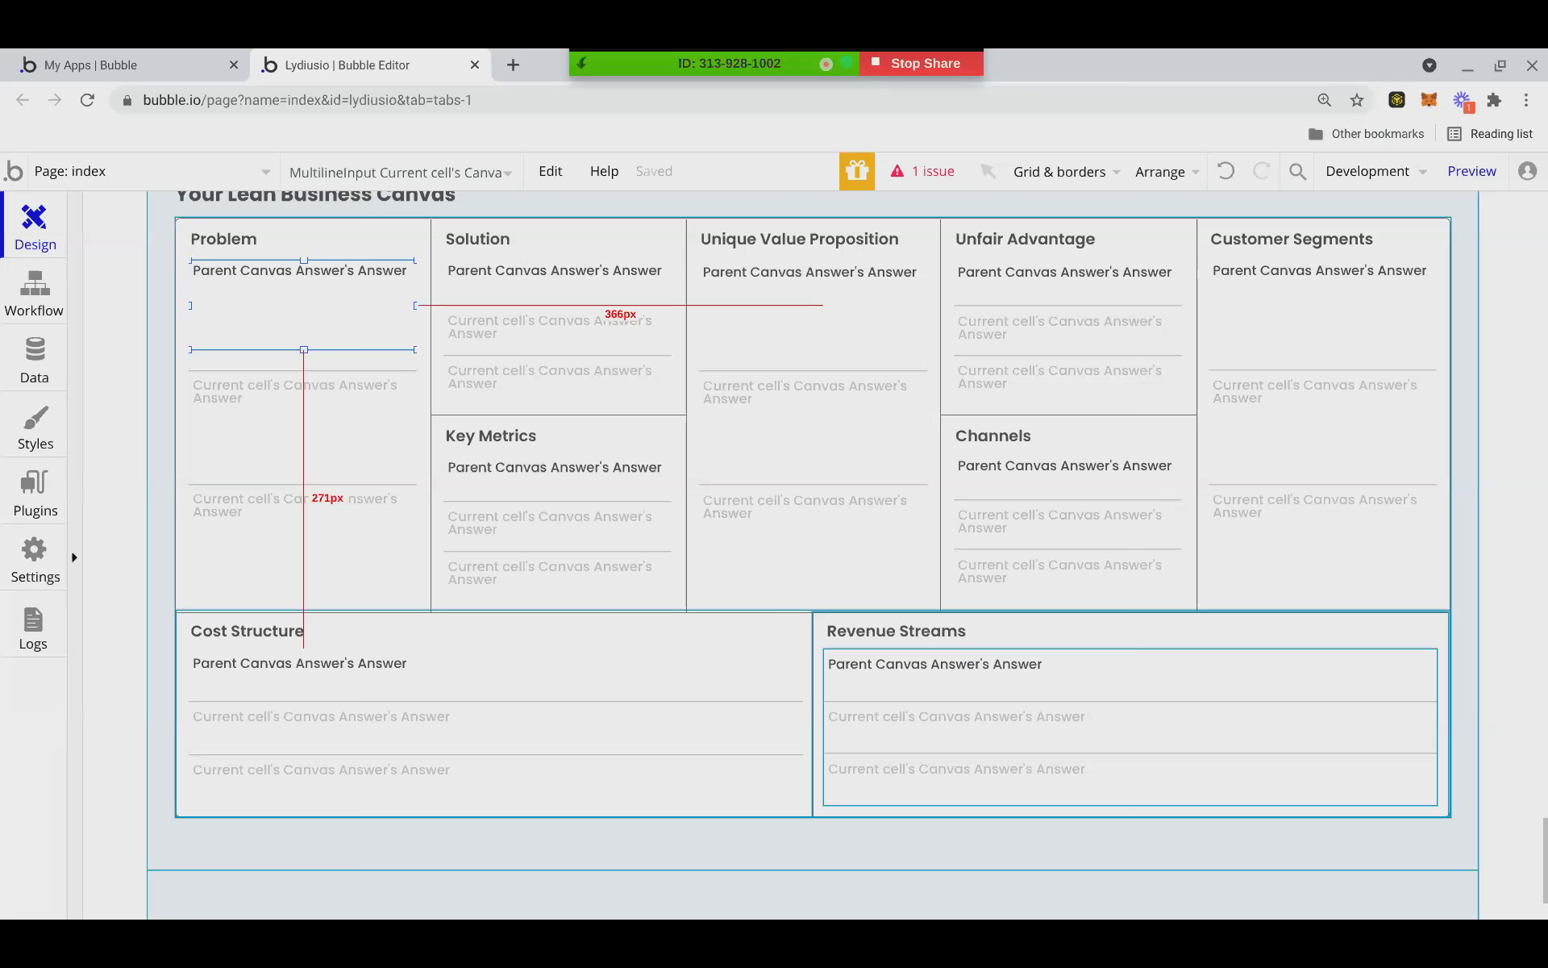
Compare the step forms, starting at Step #1: Problem, with the matching cells of the Lean Business Canvas.
scroll(646, 705, "up", 10)
scroll(651, 711, "up", 10)
scroll(651, 710, "up", 10)
scroll(651, 709, "up", 5)
scroll(651, 709, "down", 6)
scroll(651, 709, "down", 1)
scroll(650, 709, "up", 12)
scroll(650, 710, "down", 8)
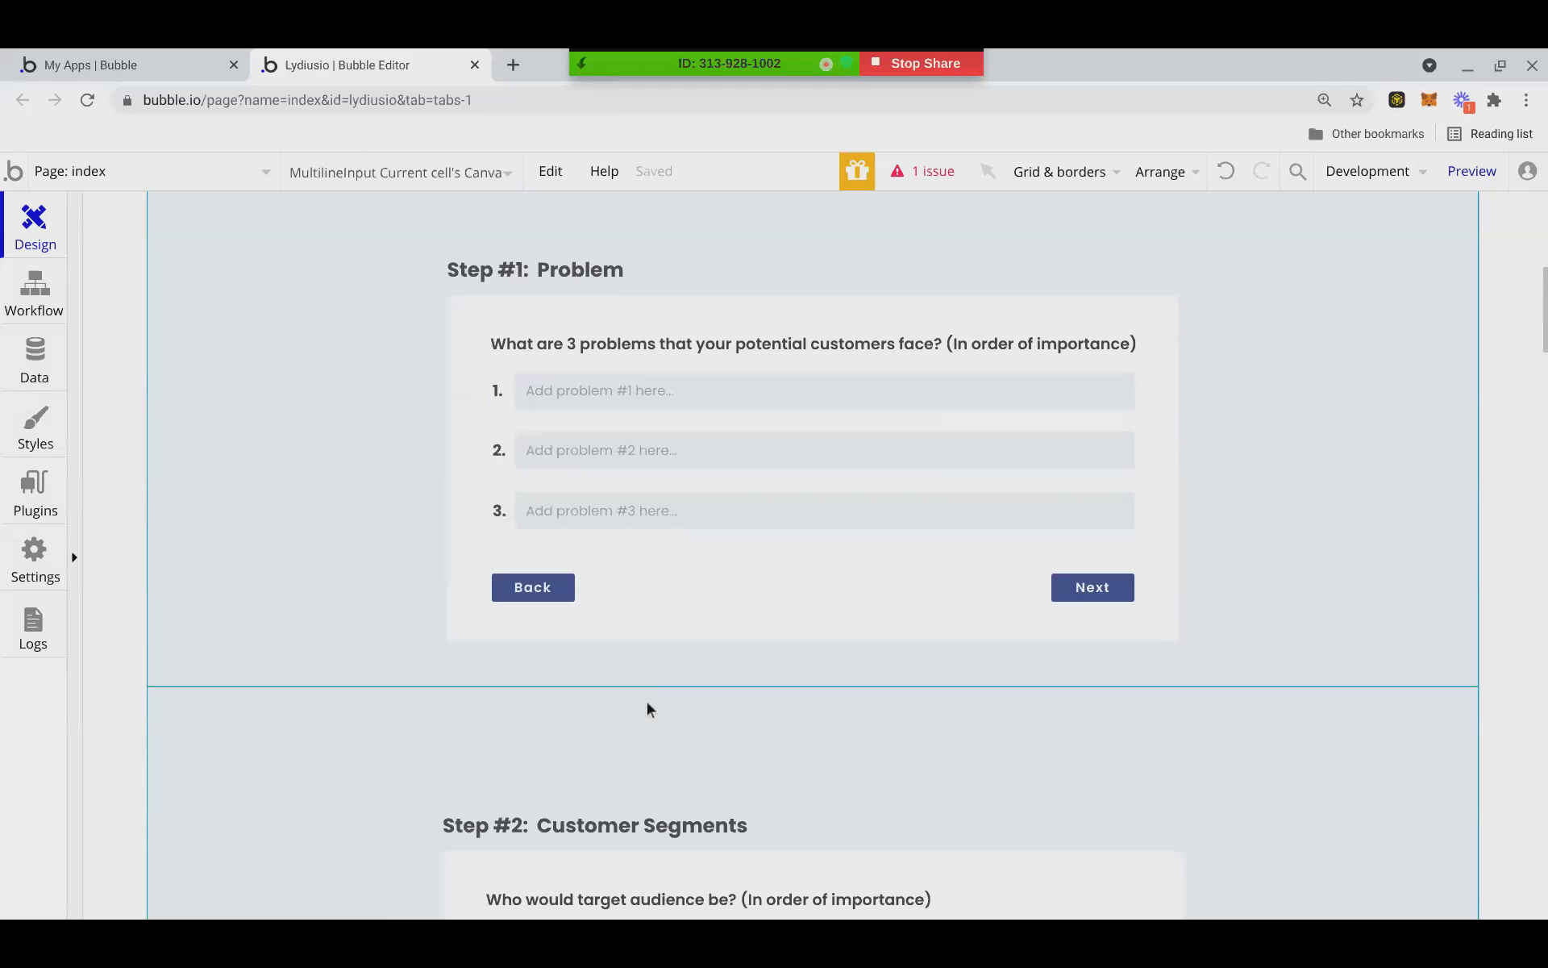
scroll(860, 733, "down", 8)
scroll(913, 807, "down", 10)
scroll(927, 782, "down", 15)
scroll(1096, 577, "up", 8)
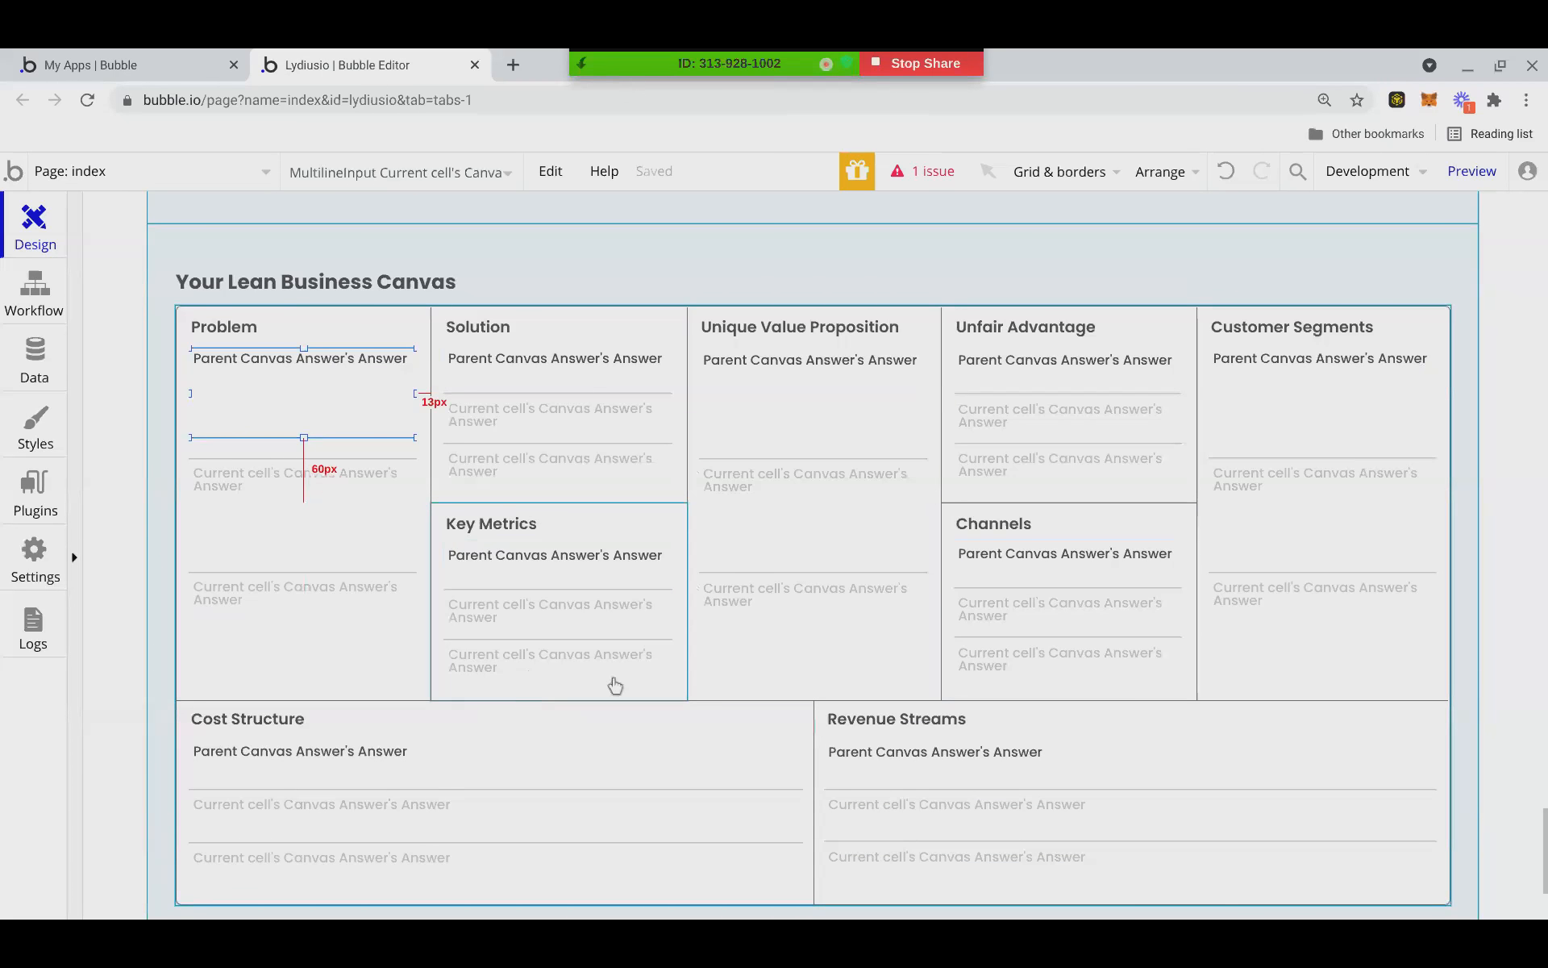
scroll(1034, 591, "down", 1)
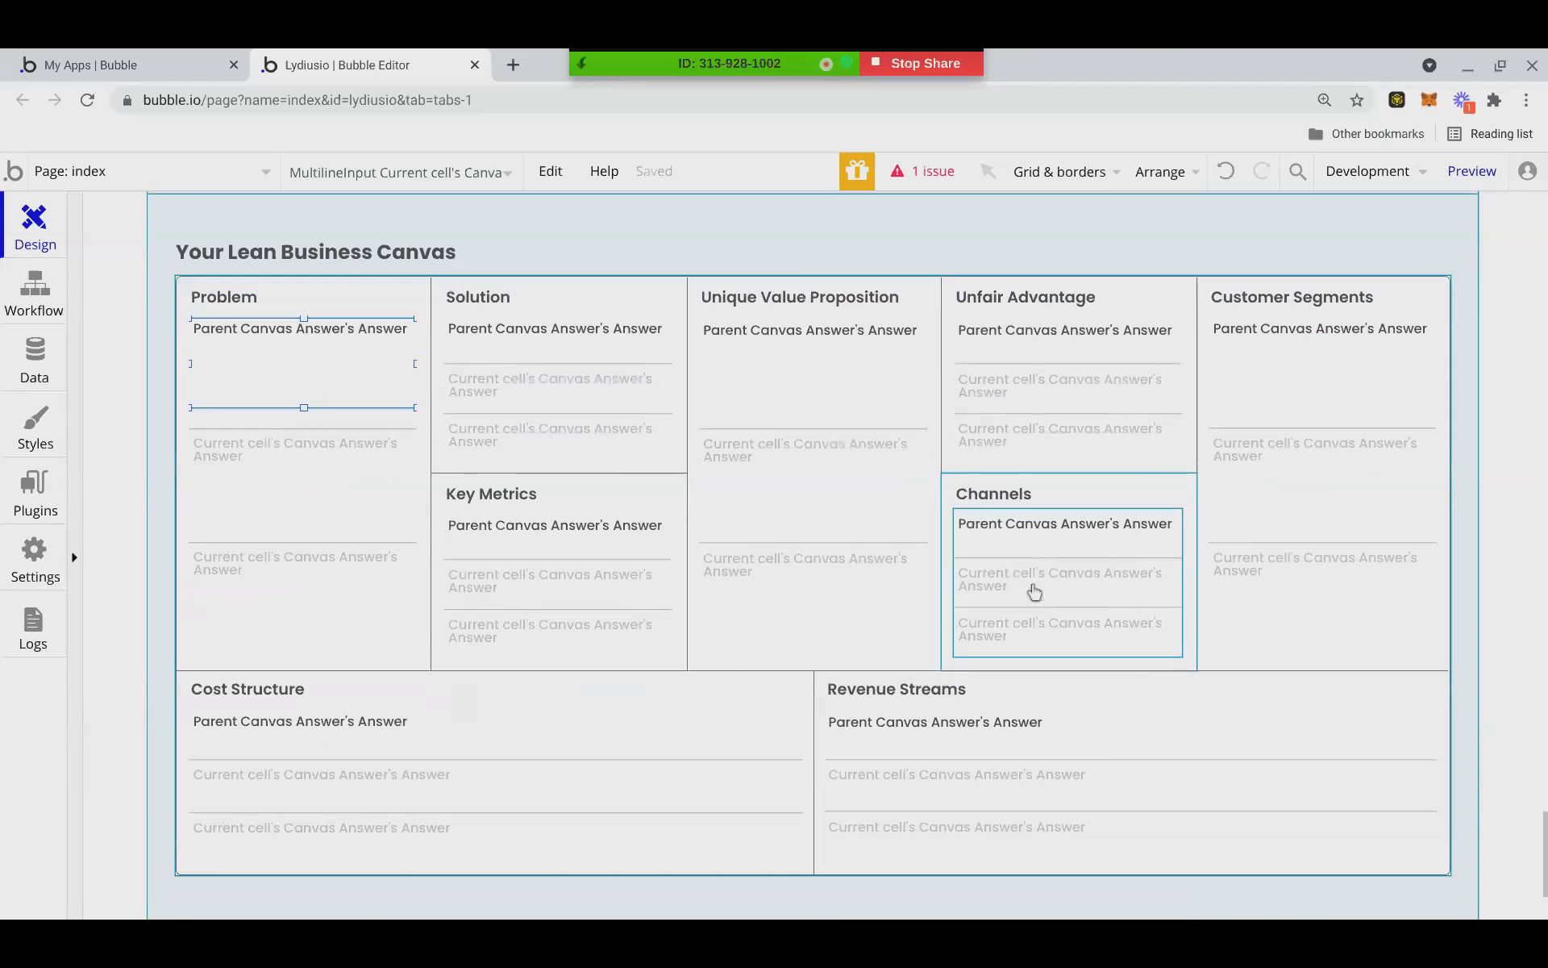
Select Group Lean Canvas and the index page in turn, and return to the Step #1: Problem form.
left_click(612, 211)
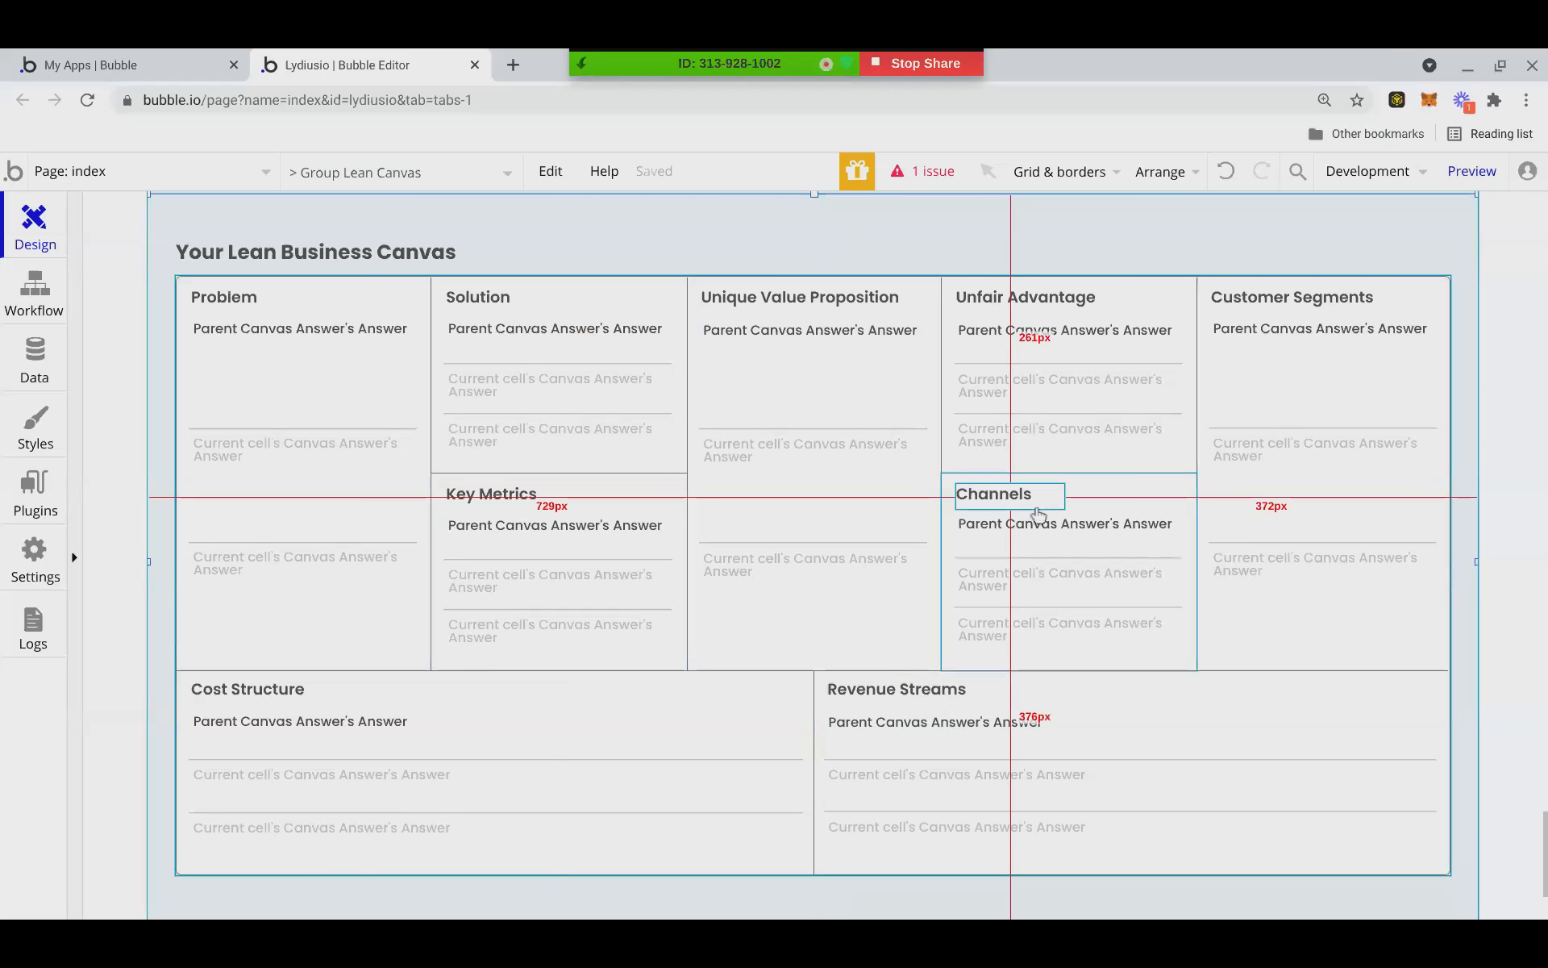
scroll(1032, 516, "up", 1)
left_click(1541, 476)
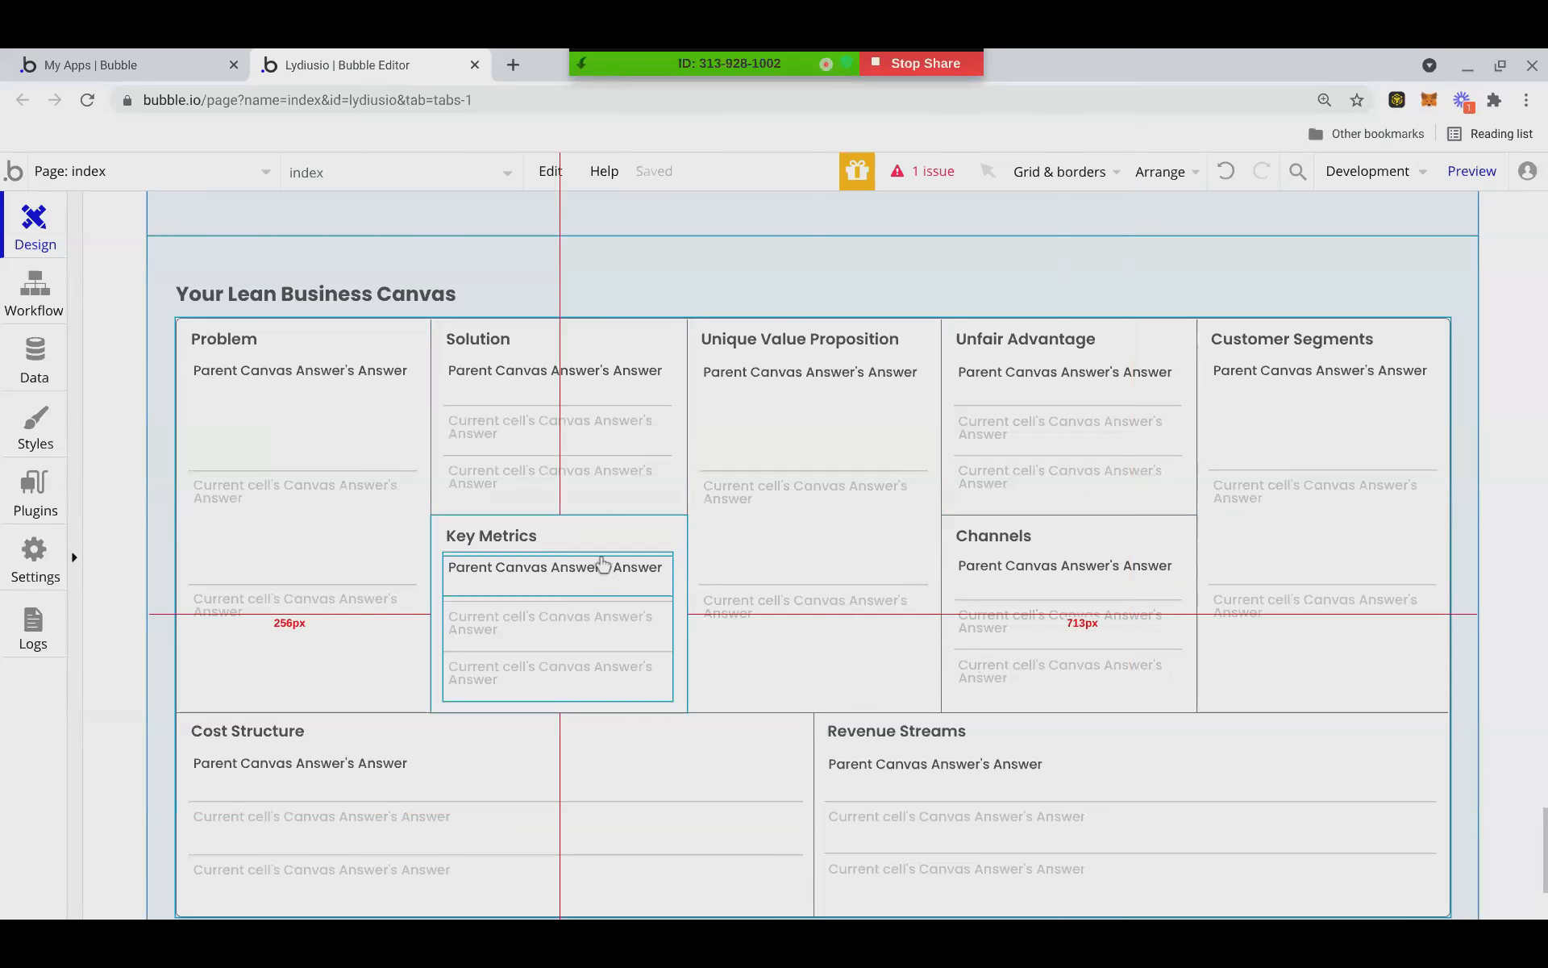
scroll(581, 556, "up", 15)
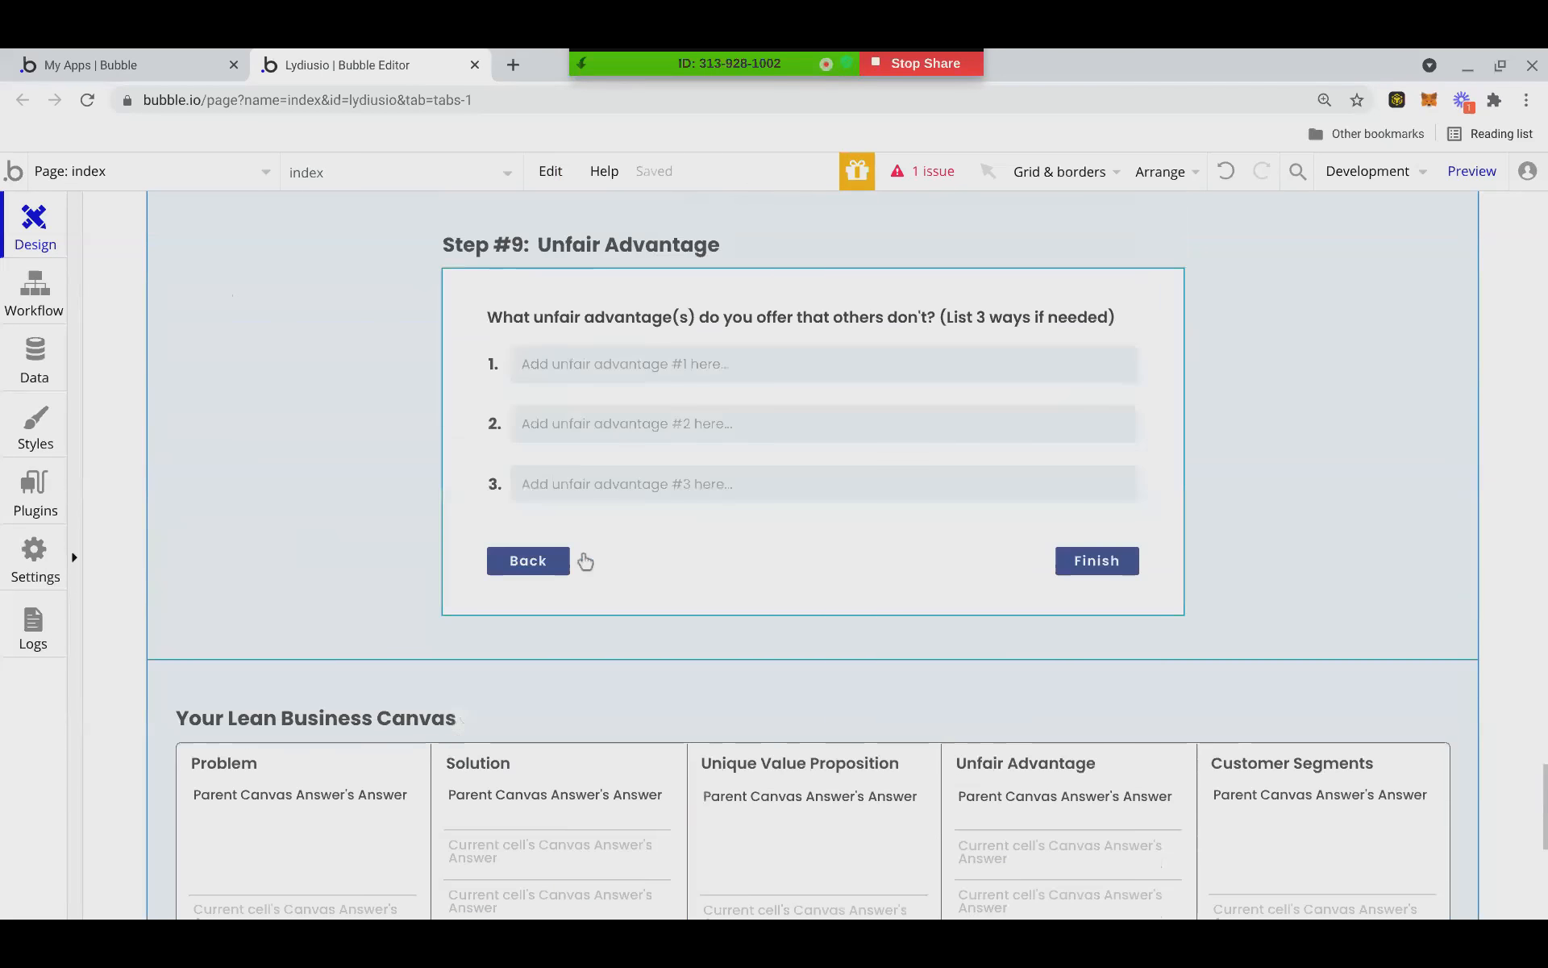
scroll(568, 536, "up", 15)
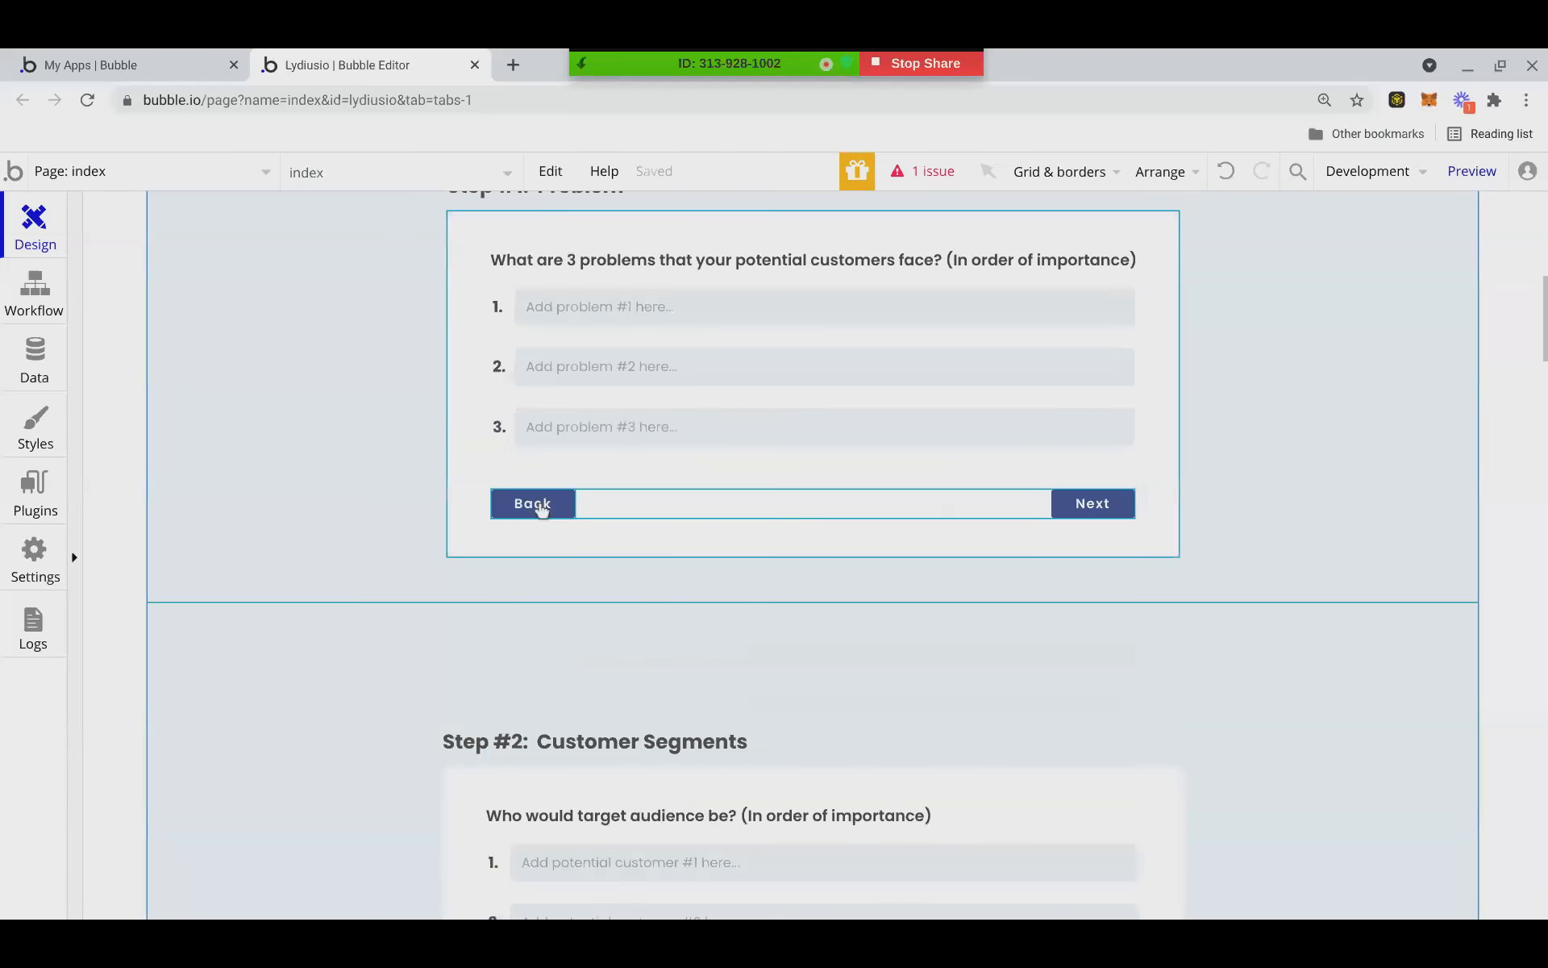
Select Group Lean Canvas and Popup A in turn from the page's elements, and return to the index page.
left_click(329, 182)
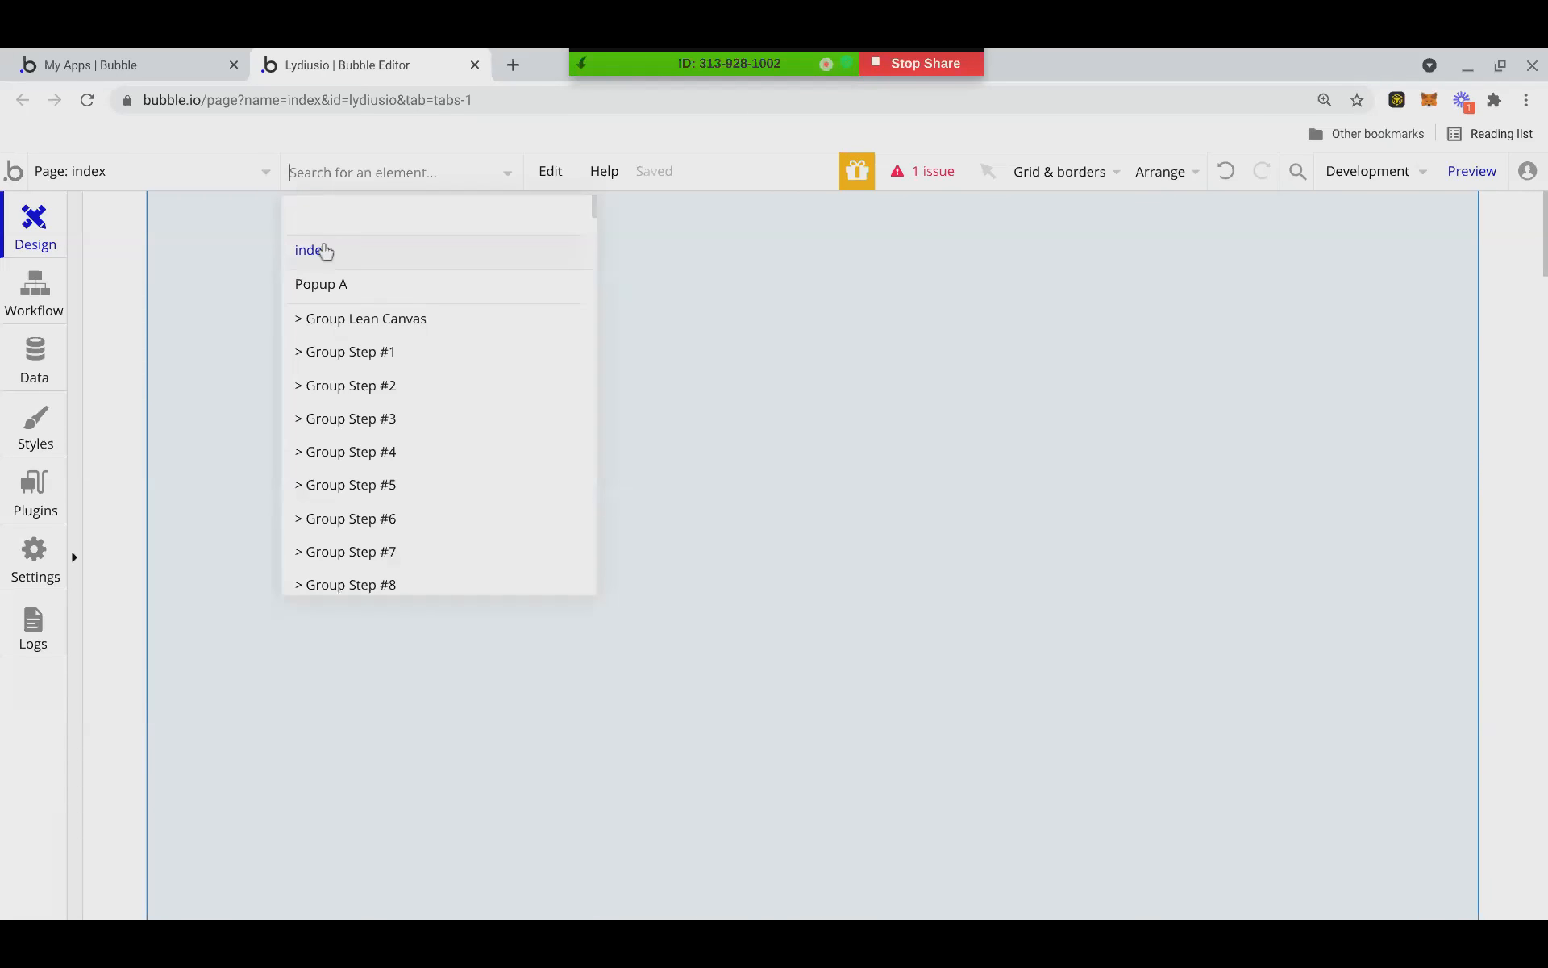
left_click(338, 318)
left_click(322, 174)
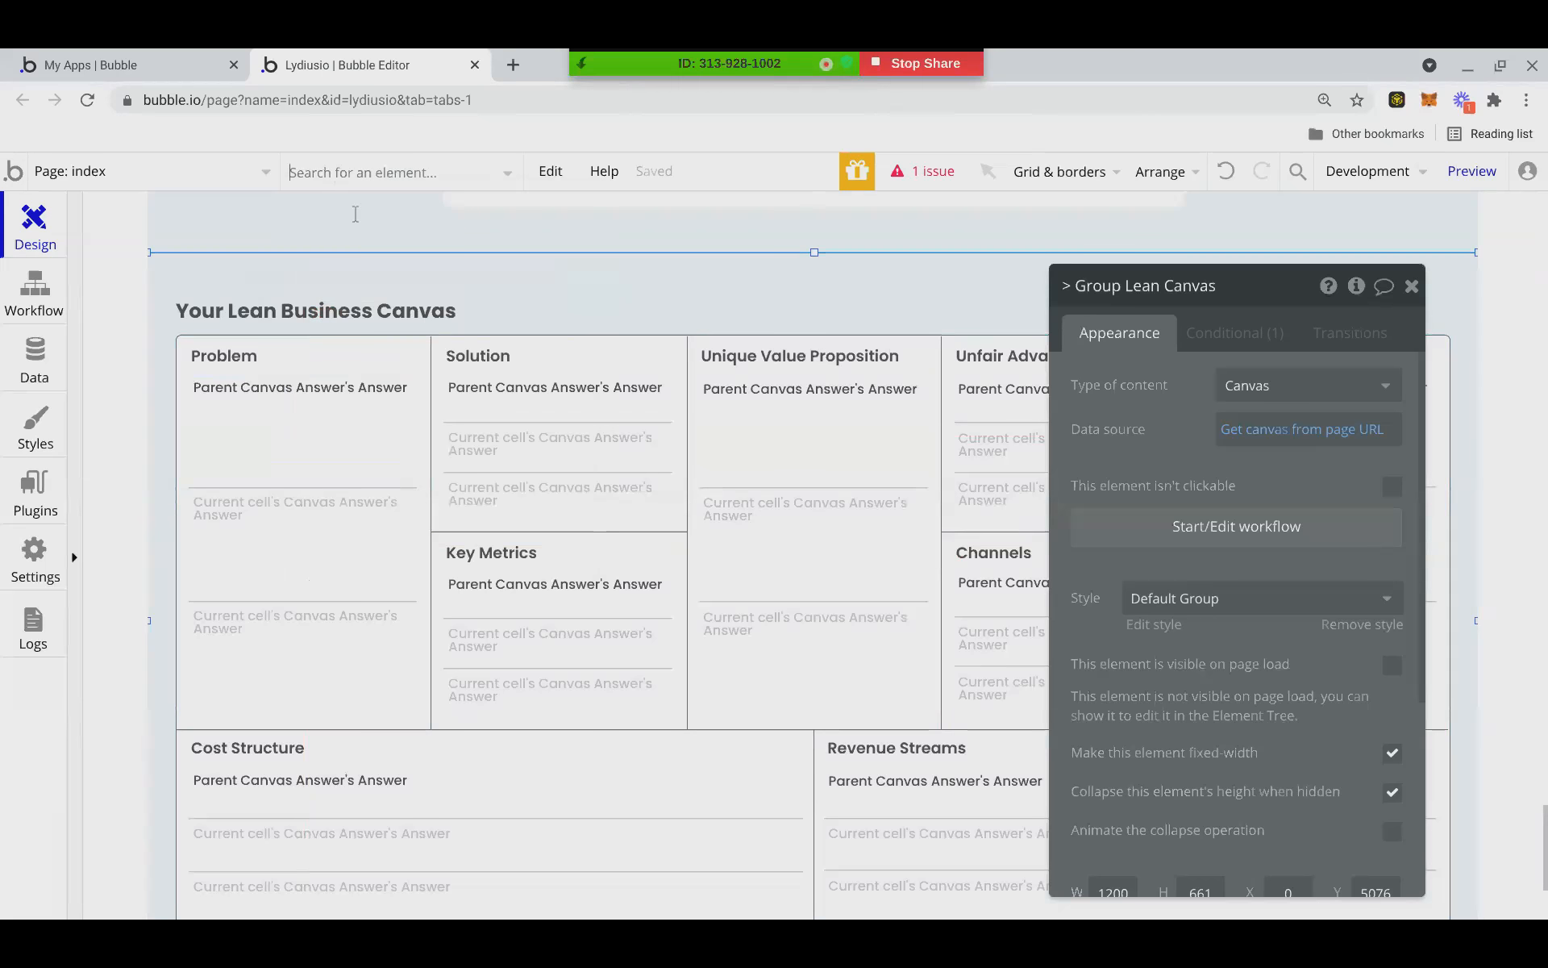
left_click(326, 300)
left_click(348, 179)
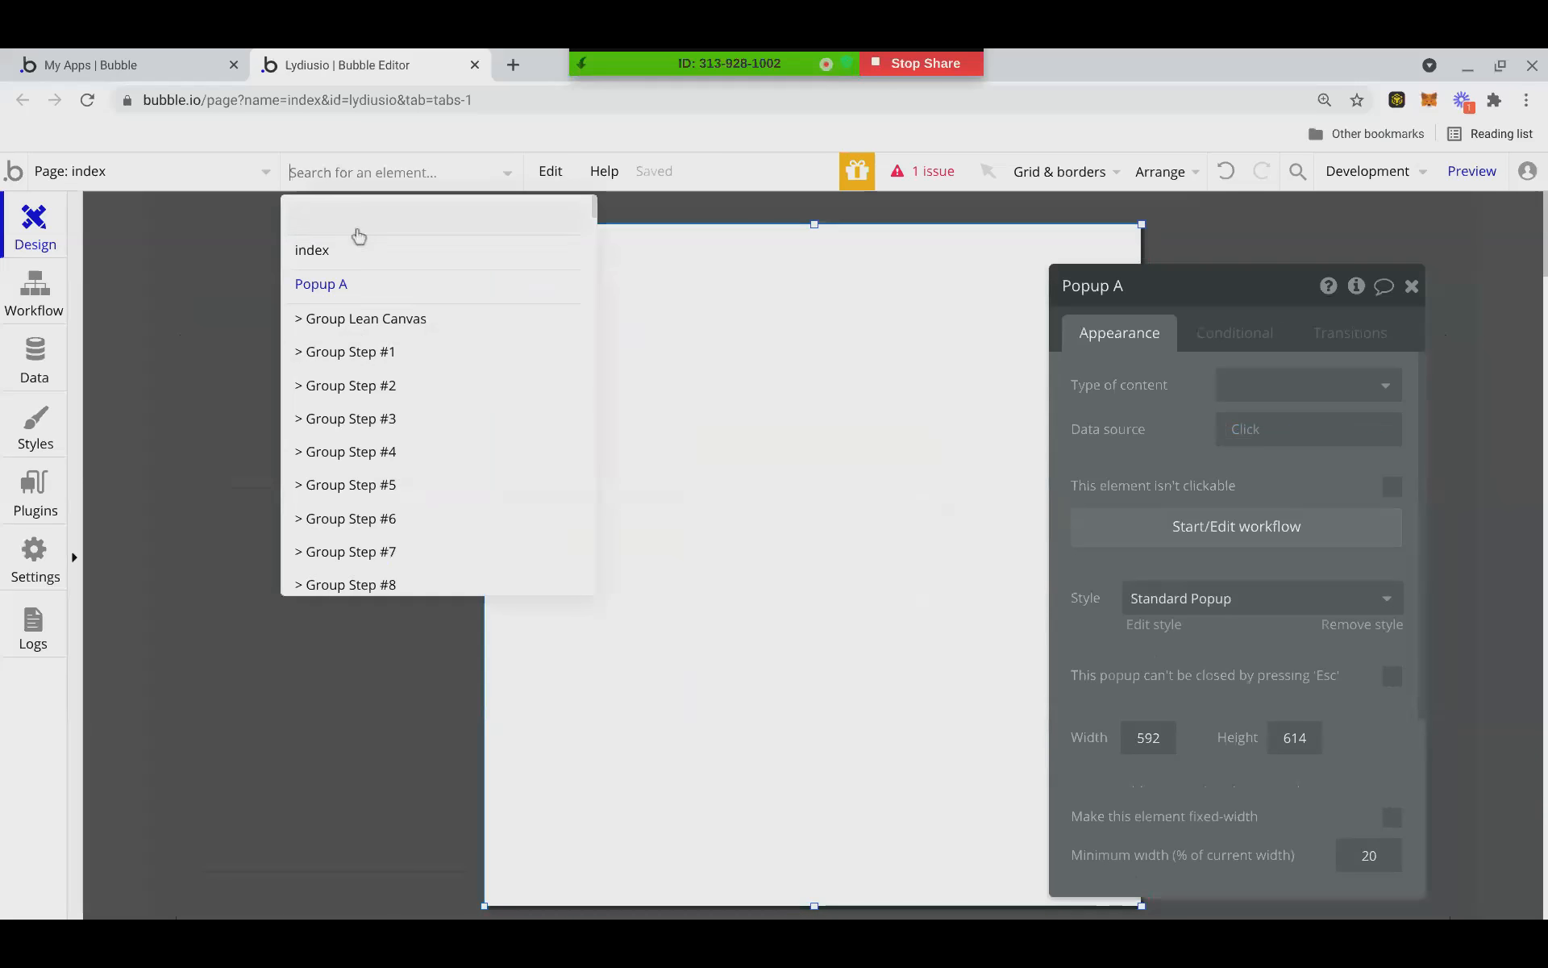
scroll(355, 306, "down", 4)
scroll(375, 331, "down", 5)
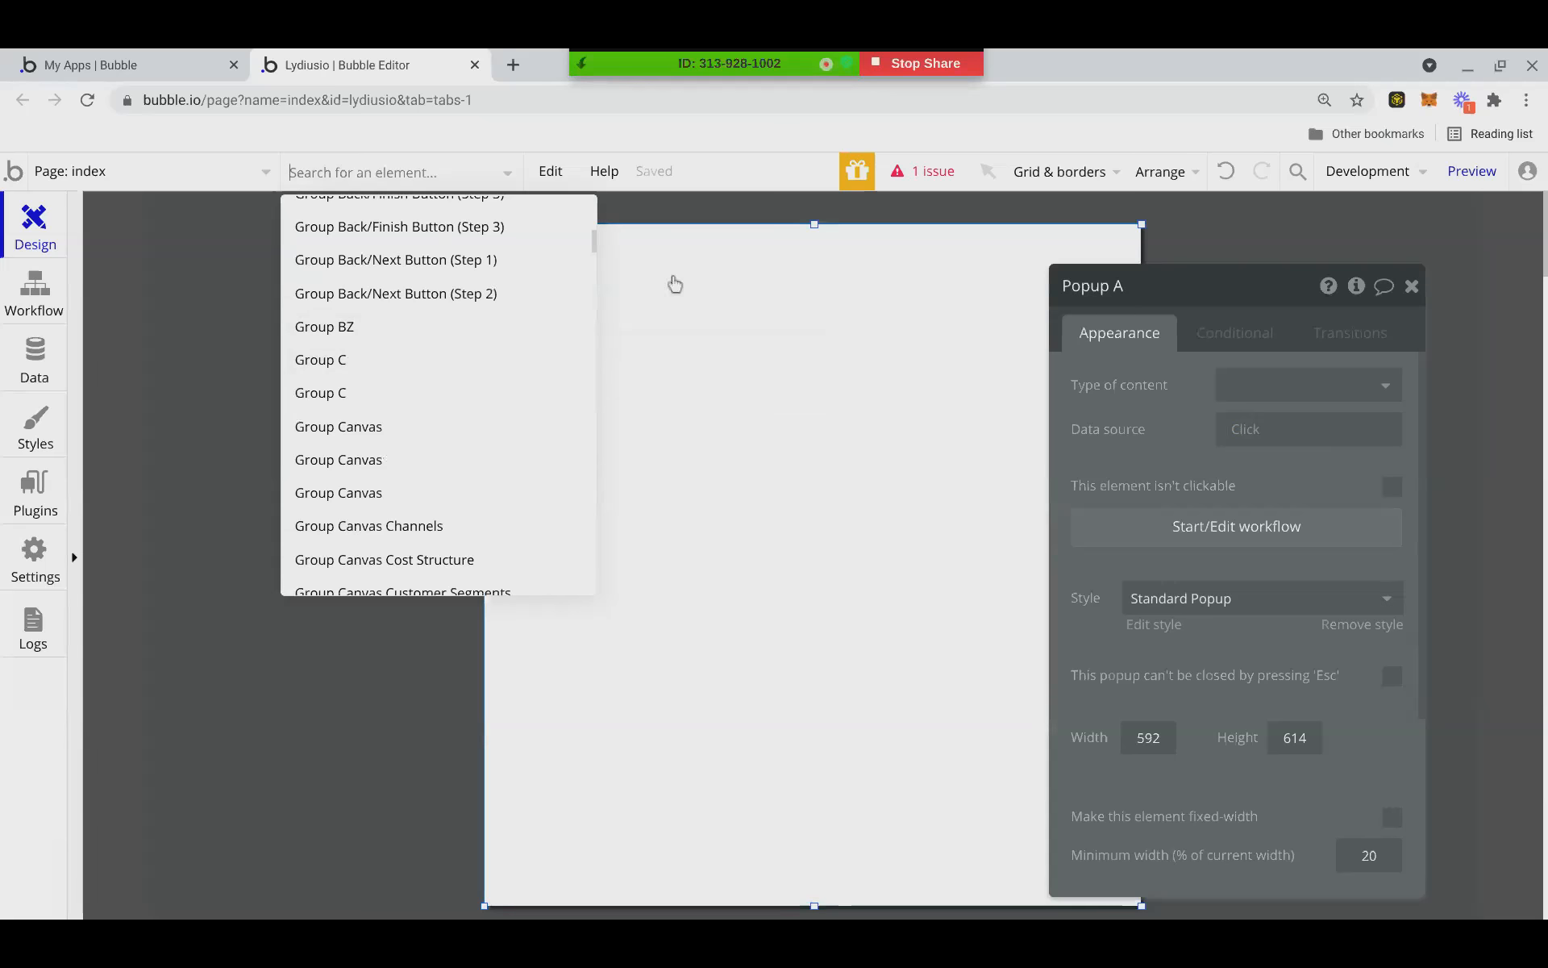
left_click(1153, 235)
Examine the index page's element list from the step groups down to the Group Step #3 Container and RepeatingGroup Canvas Answer entries.
left_click(387, 179)
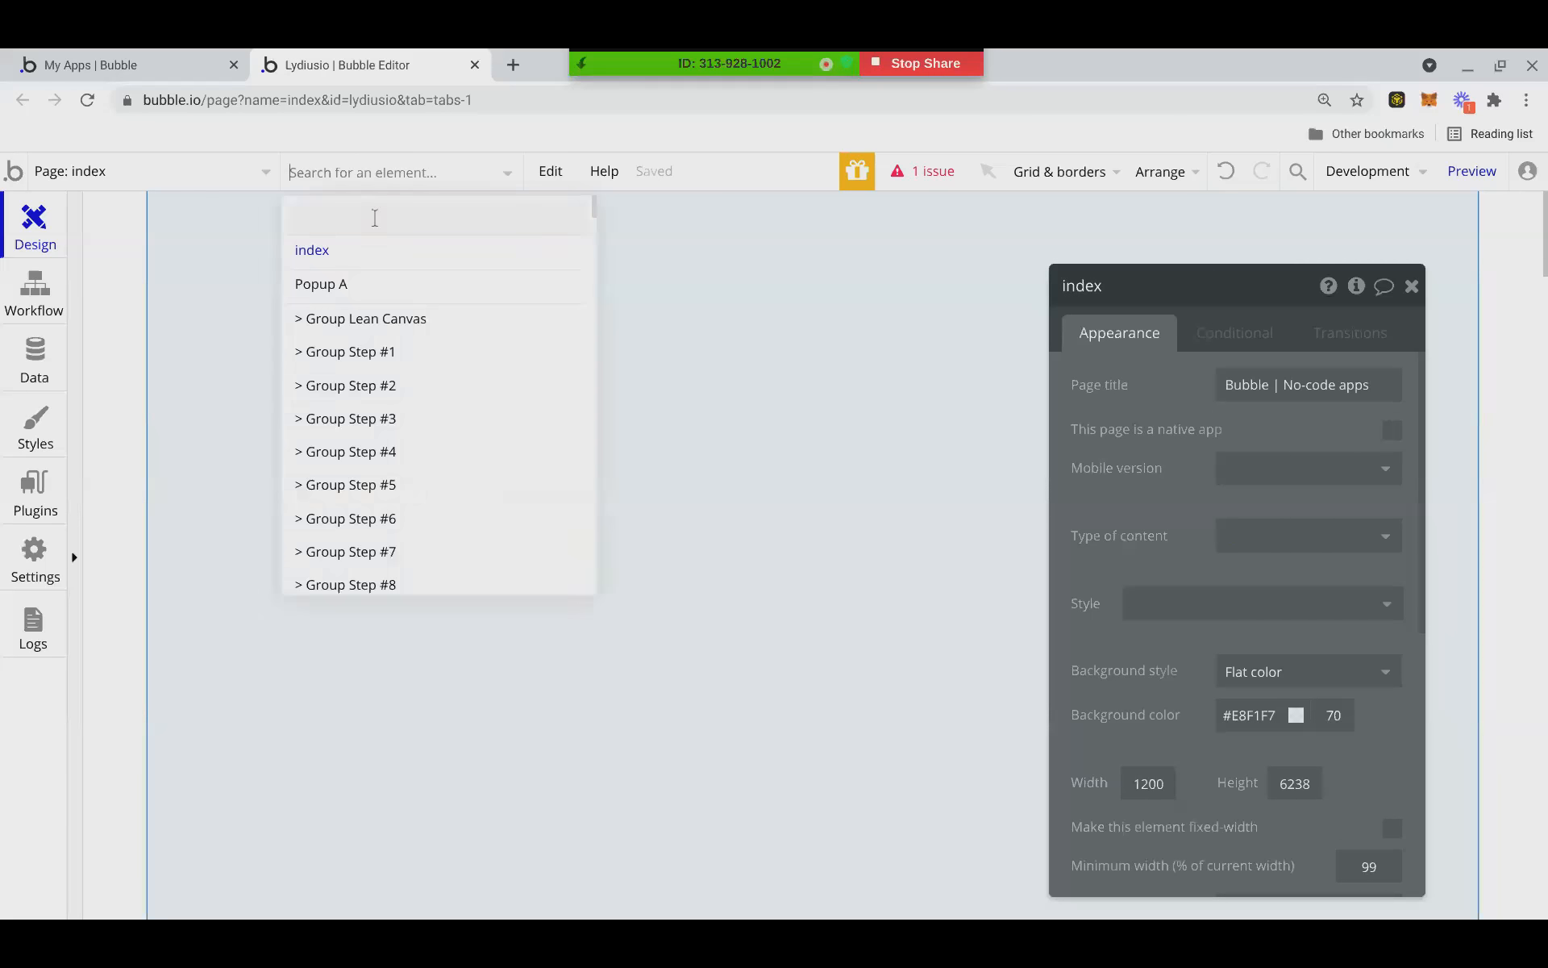
scroll(363, 300, "down", 12)
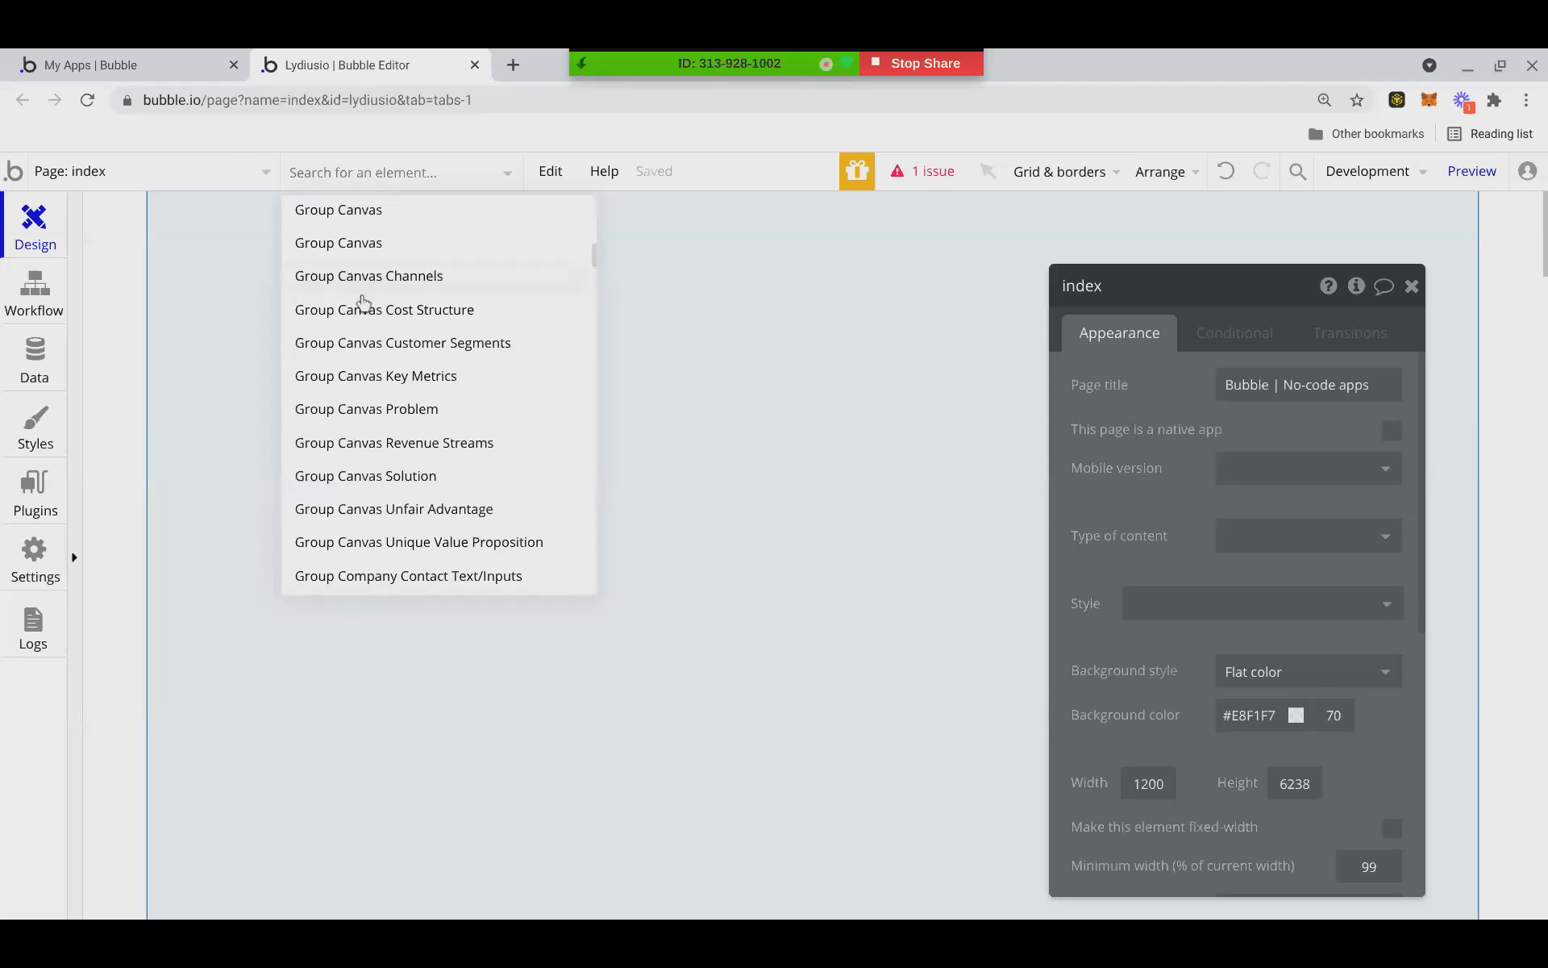
scroll(362, 304, "down", 3)
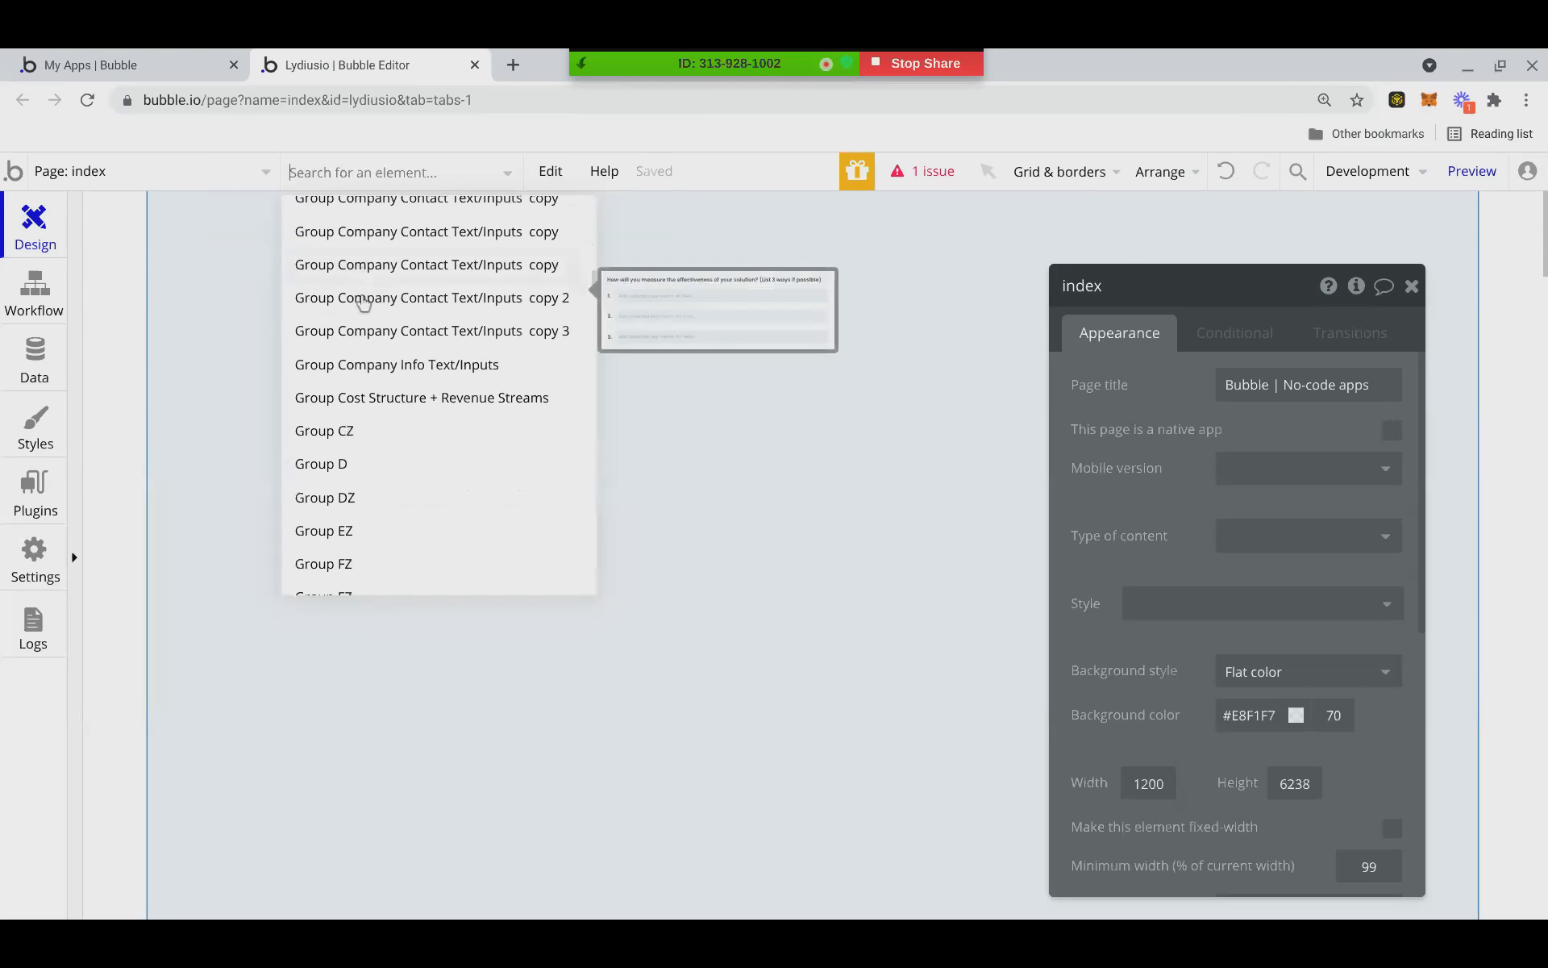
scroll(365, 310, "down", 2)
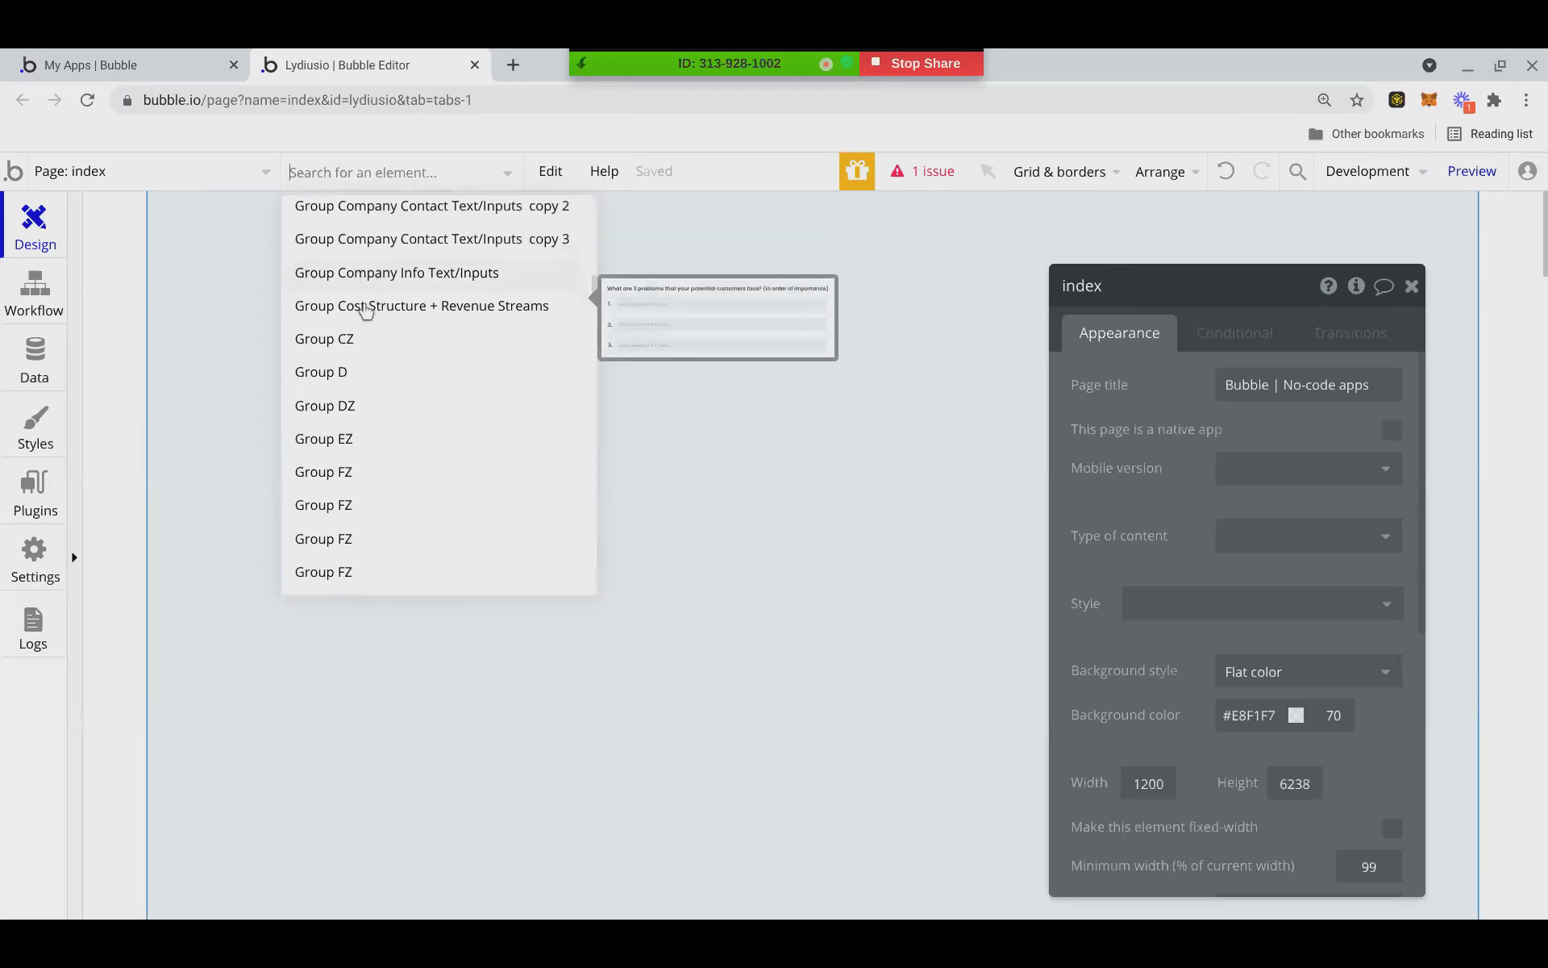
scroll(365, 310, "down", 15)
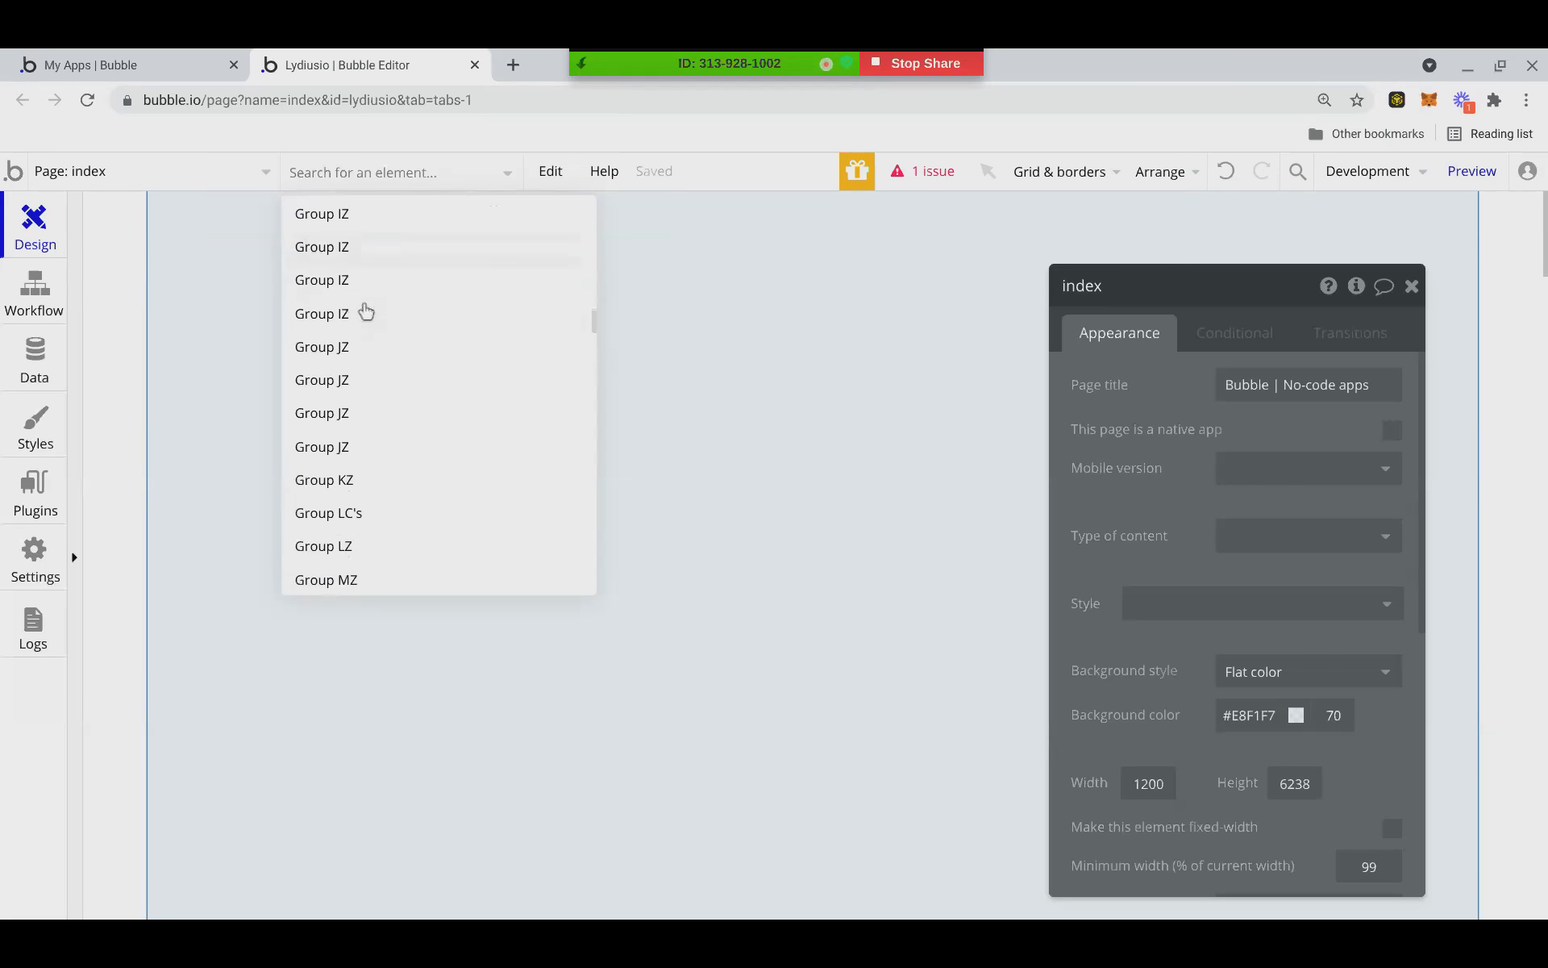
scroll(366, 310, "down", 8)
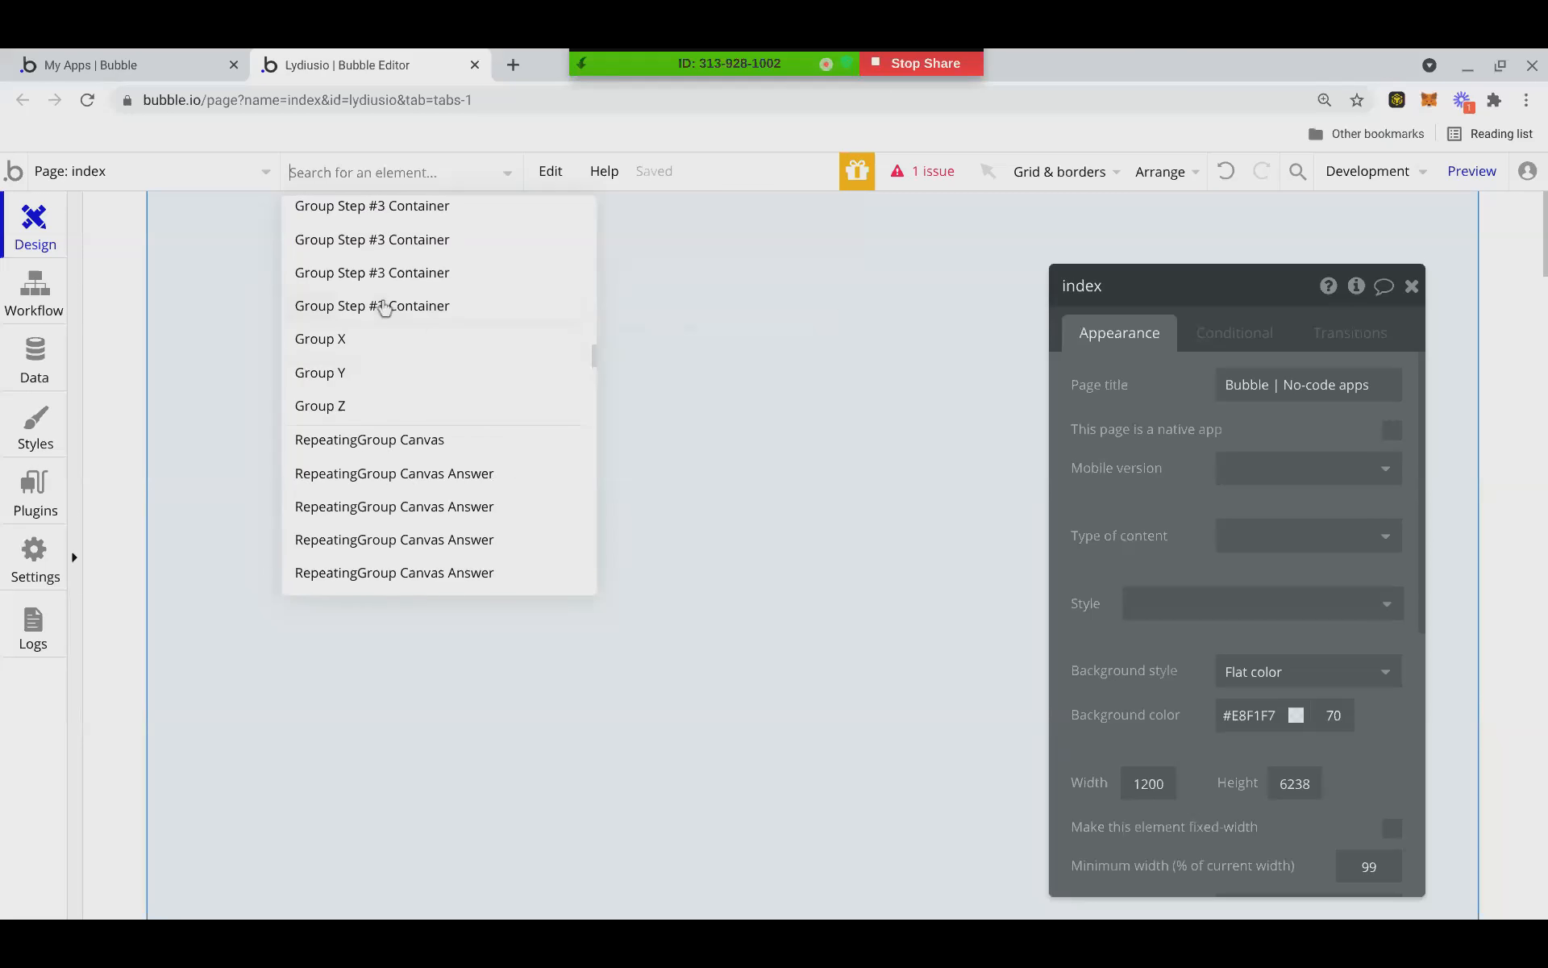
scroll(370, 339, "up", 3)
scroll(383, 307, "up", 5)
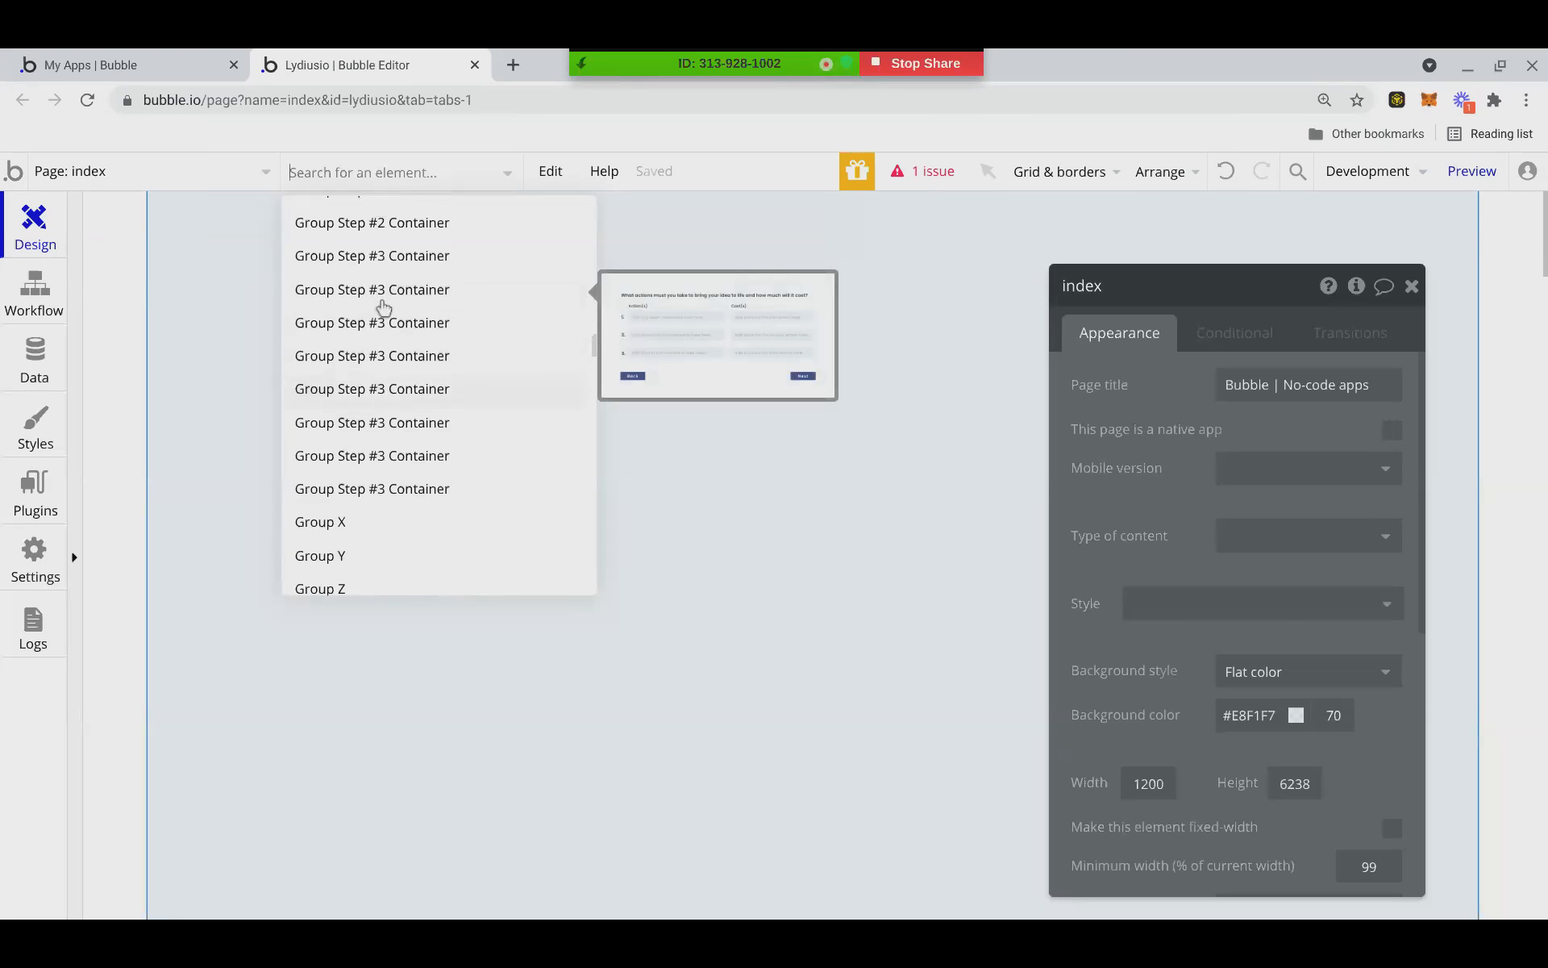
right_click(391, 290)
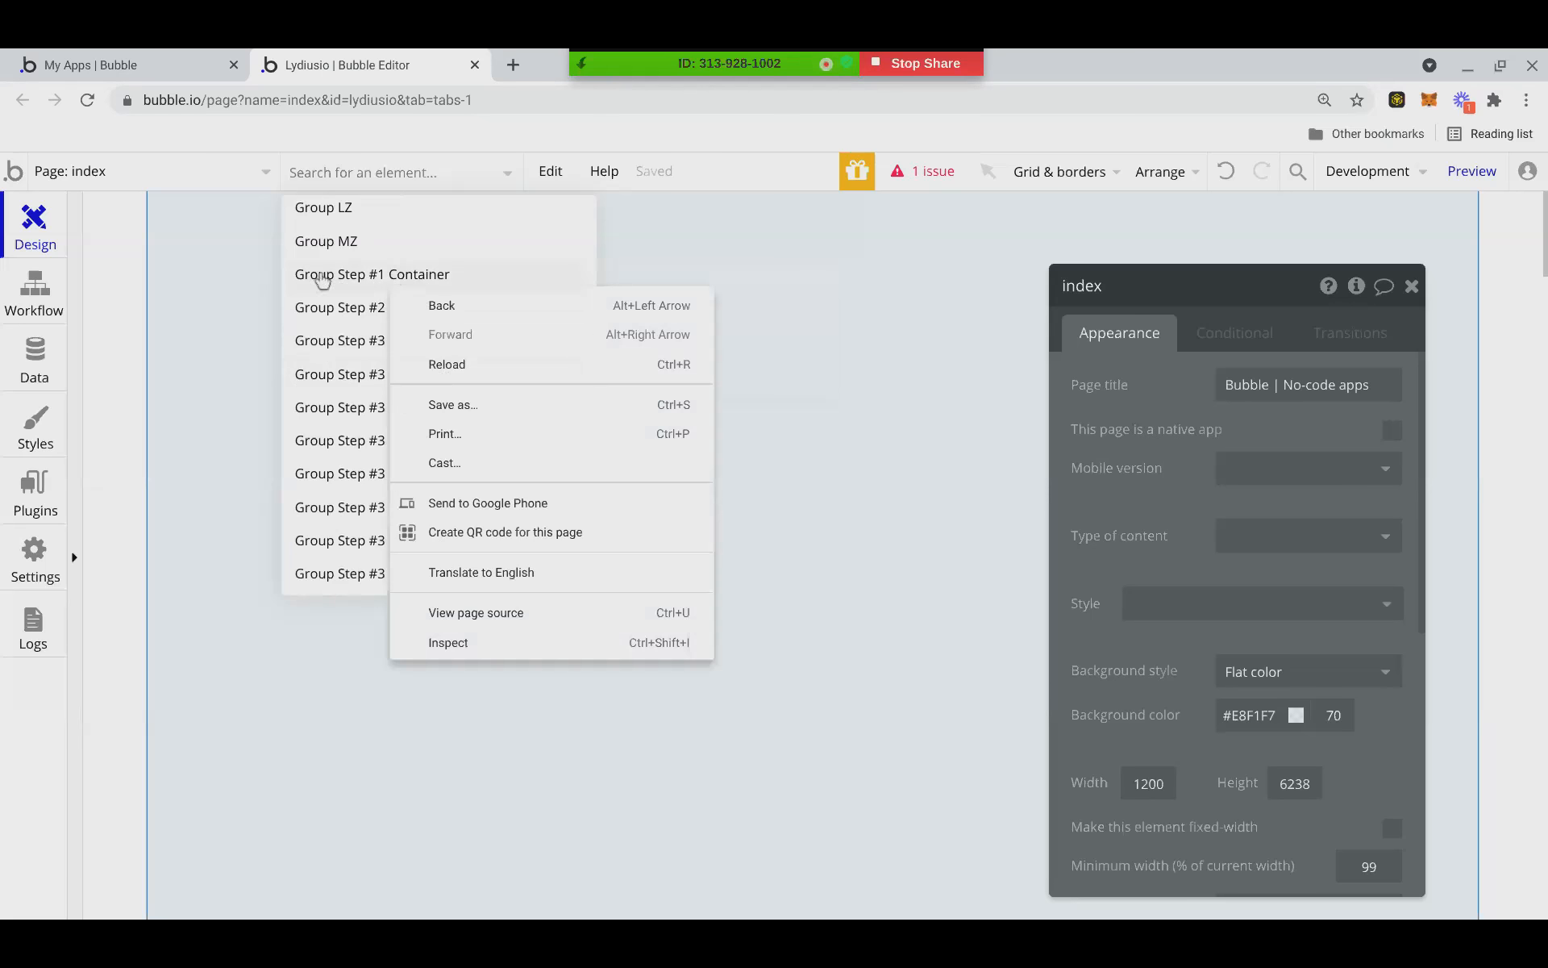
left_click(256, 246)
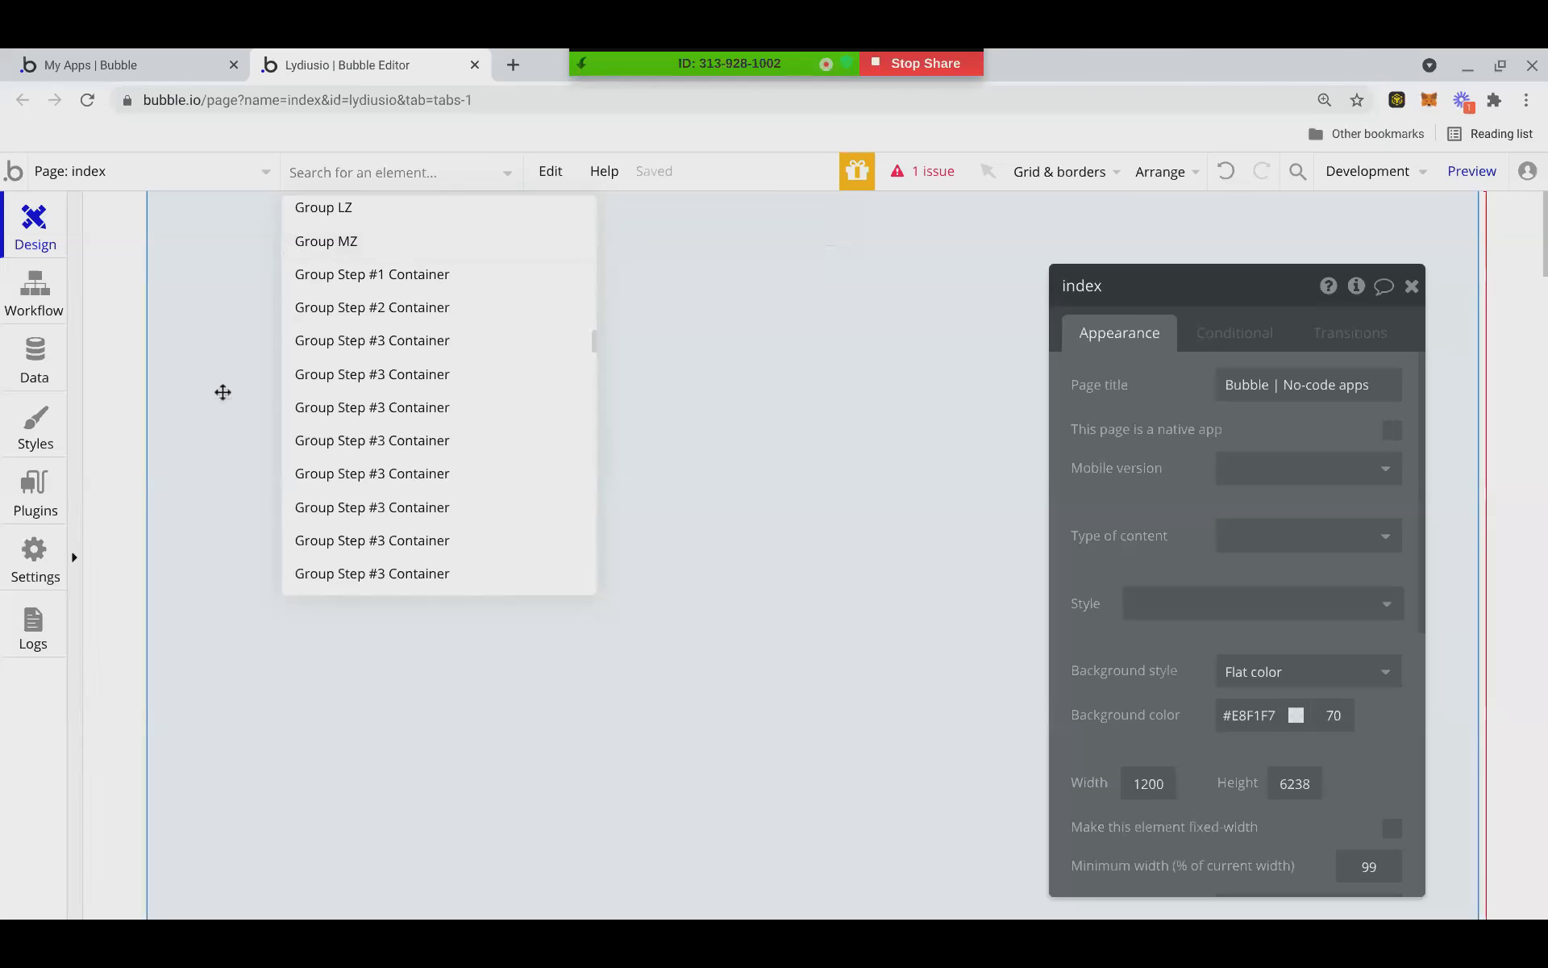
Review the element list again, covering the step groups, the Back/Finish and Back/Next button groups, and the Group Canvas entries.
scroll(395, 444, "up", 10)
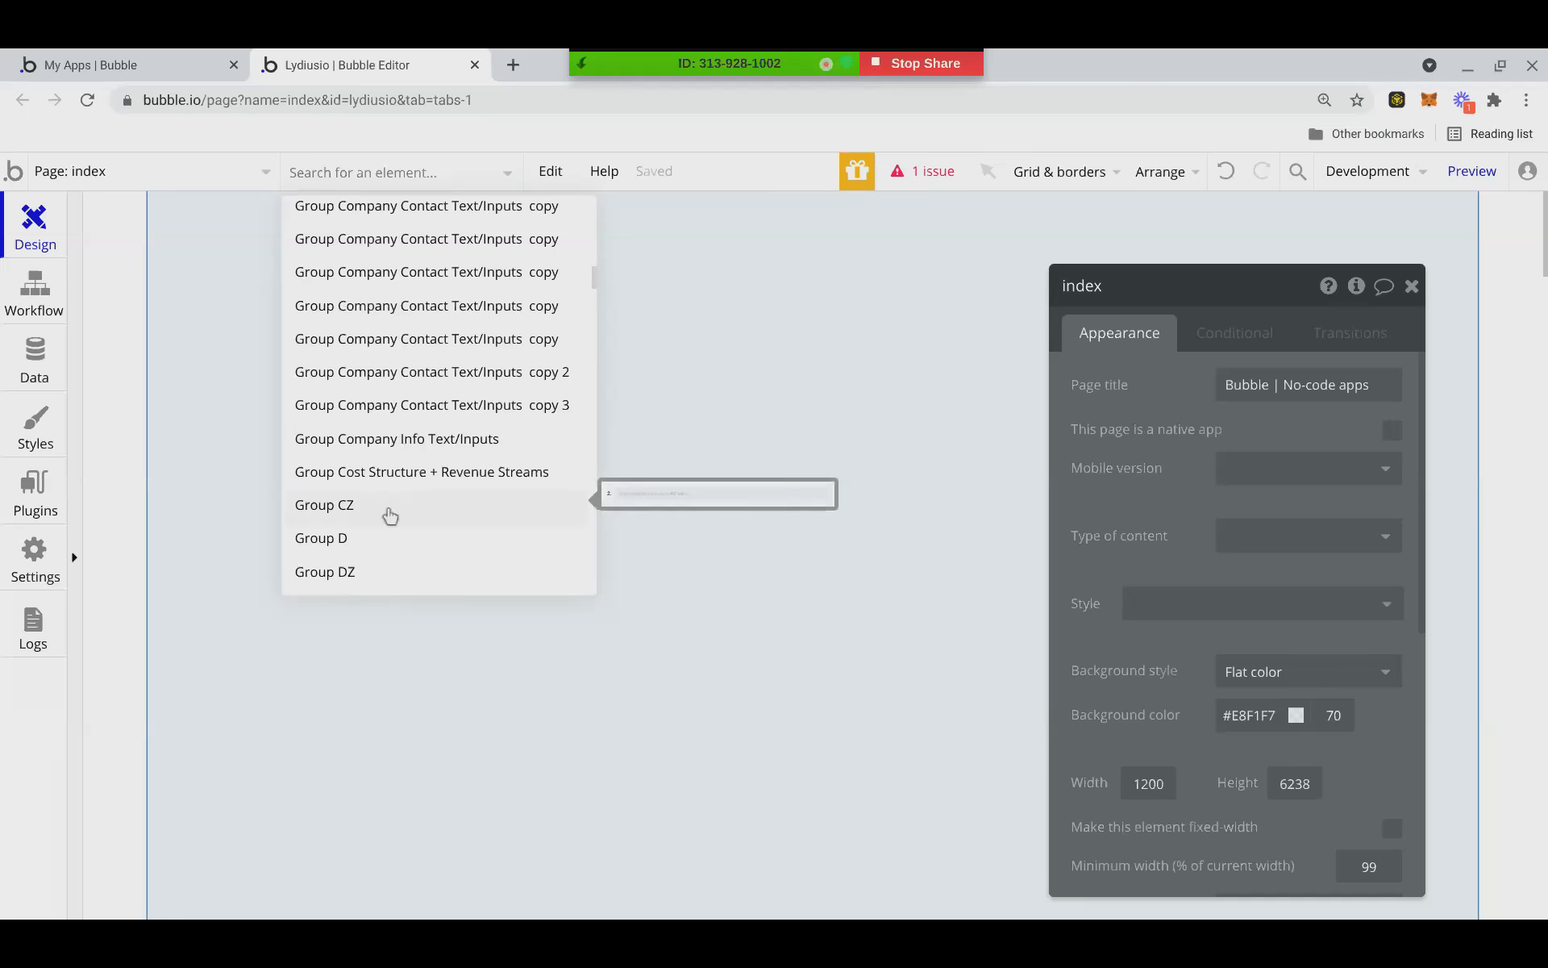
scroll(387, 515, "down", 2)
scroll(387, 516, "up", 3)
scroll(387, 516, "up", 6)
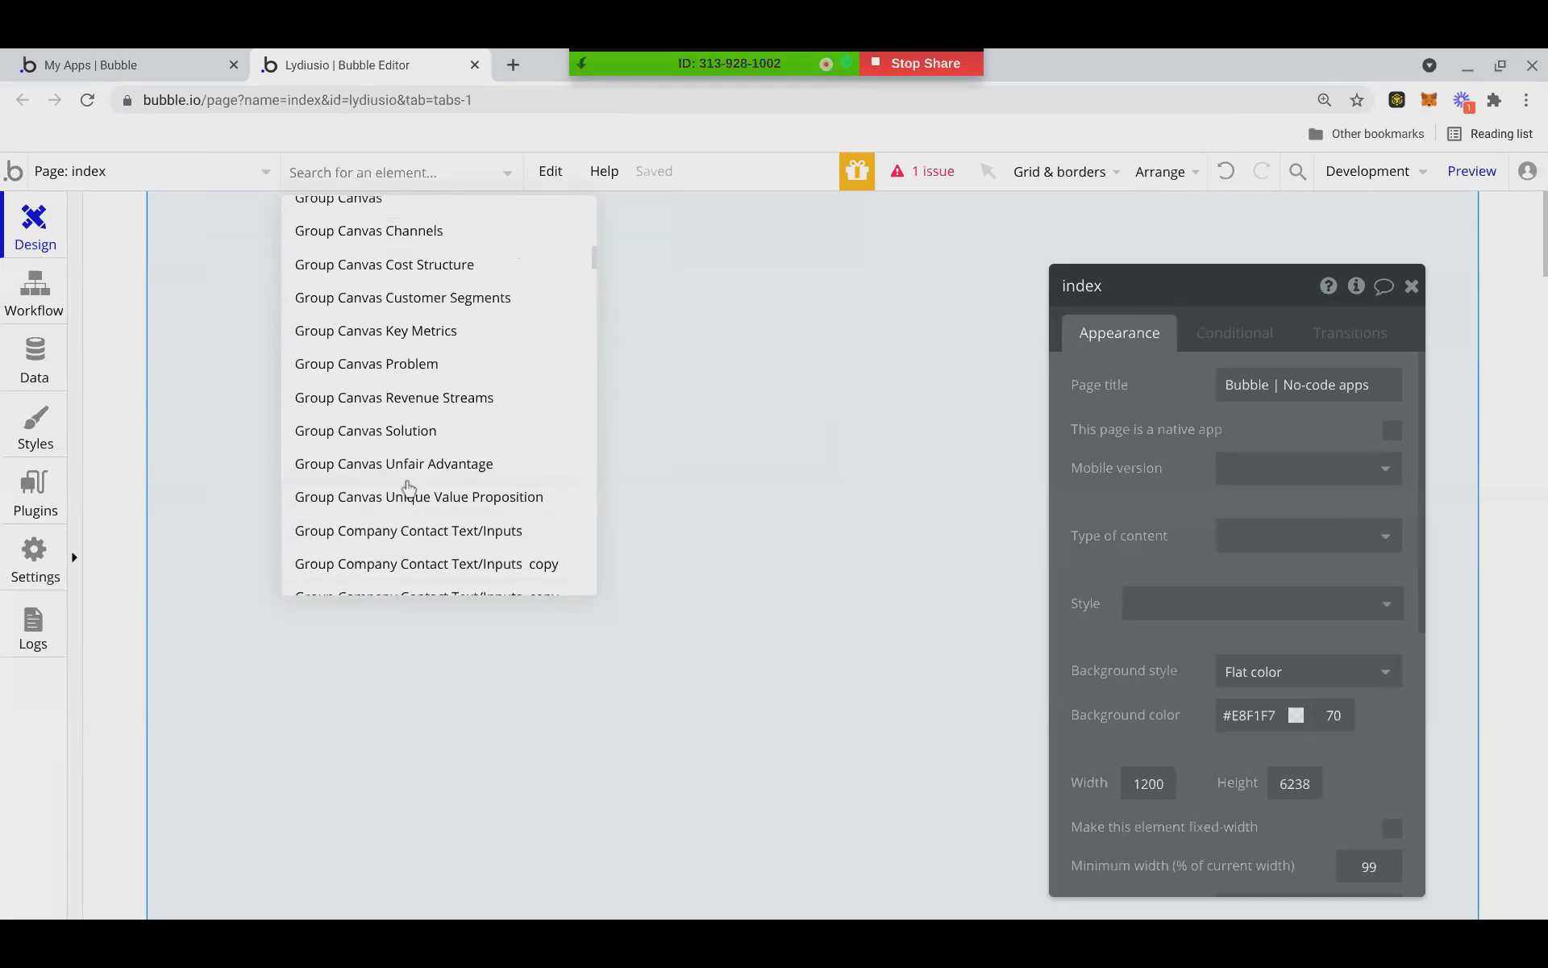
scroll(426, 458, "up", 1)
right_click(437, 423)
left_click(439, 405)
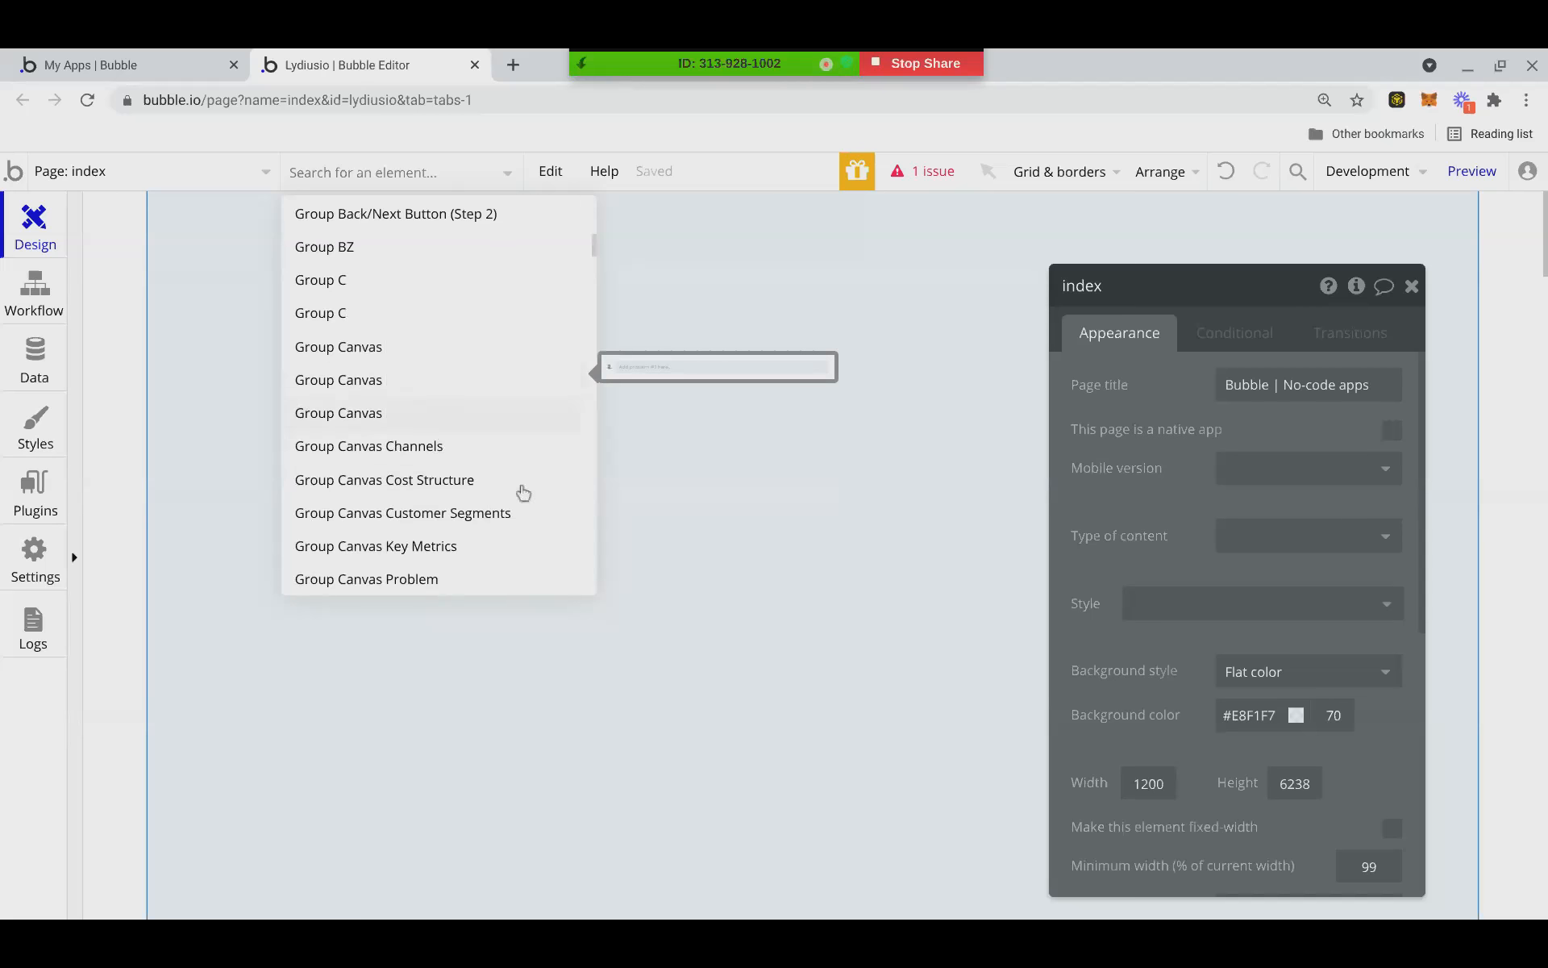
scroll(510, 508, "up", 5)
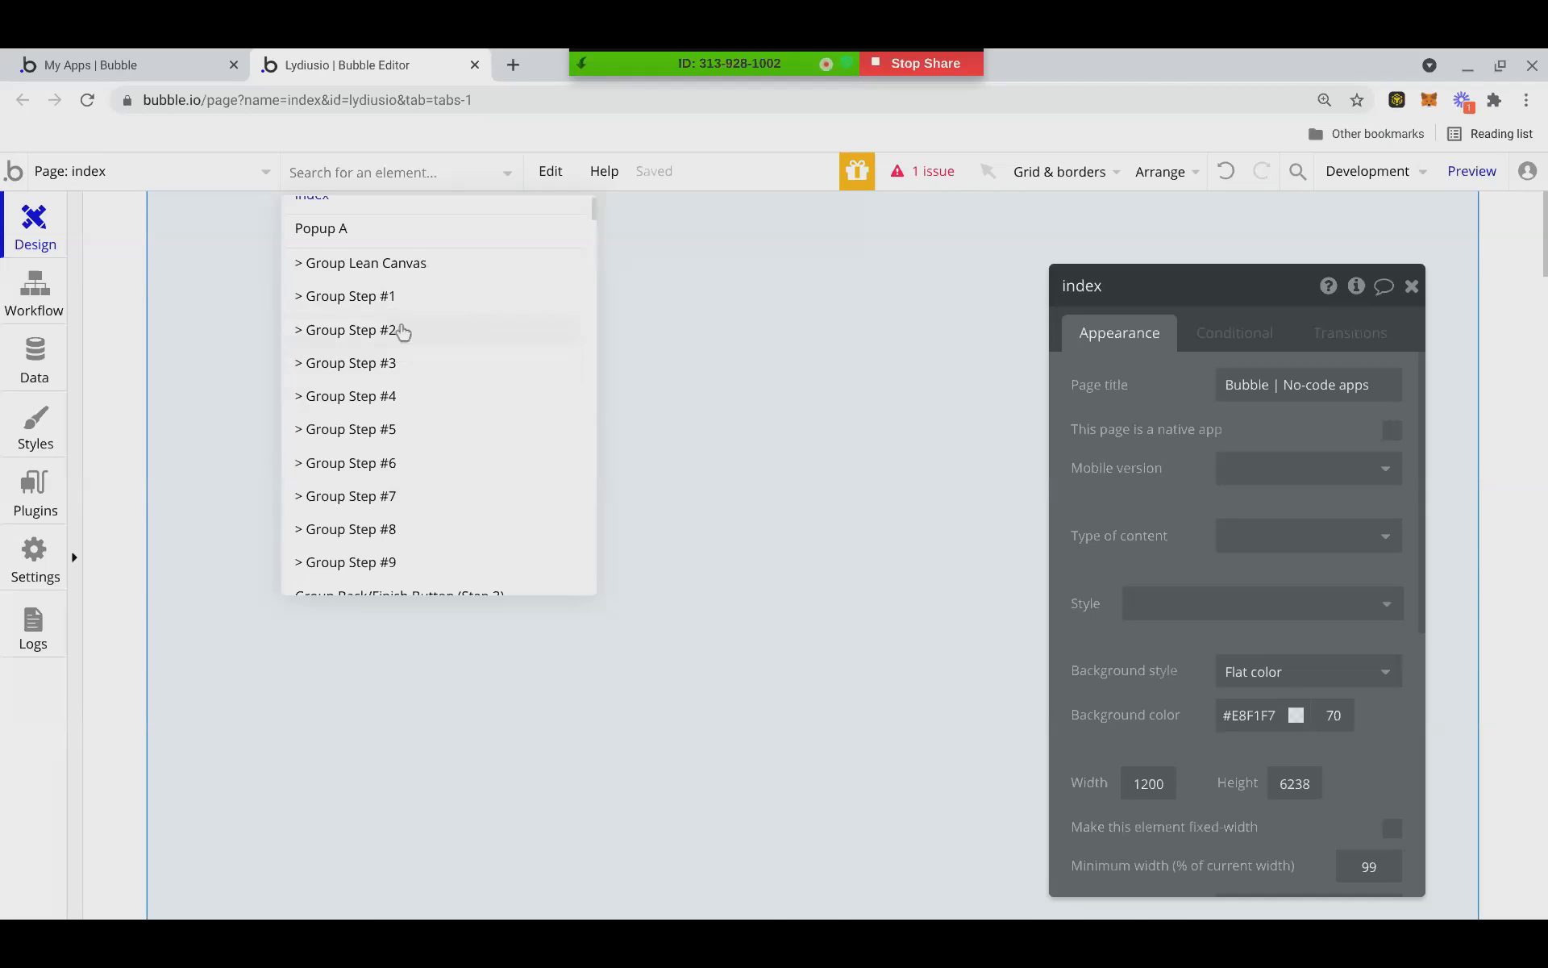
scroll(412, 564, "down", 2)
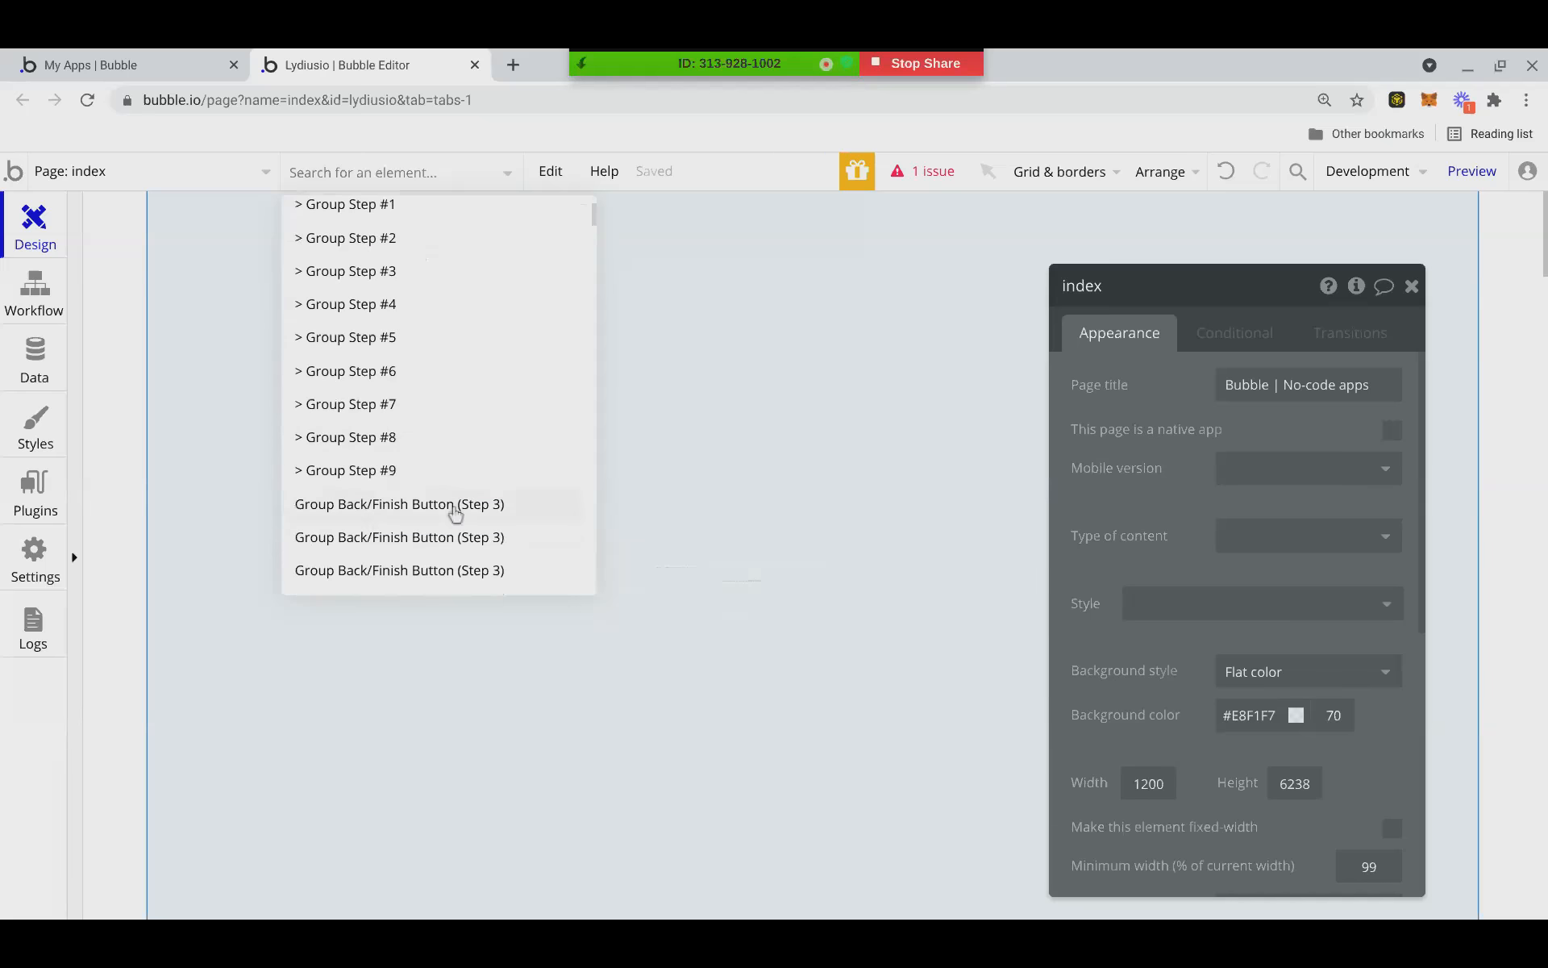
scroll(457, 476, "down", 5)
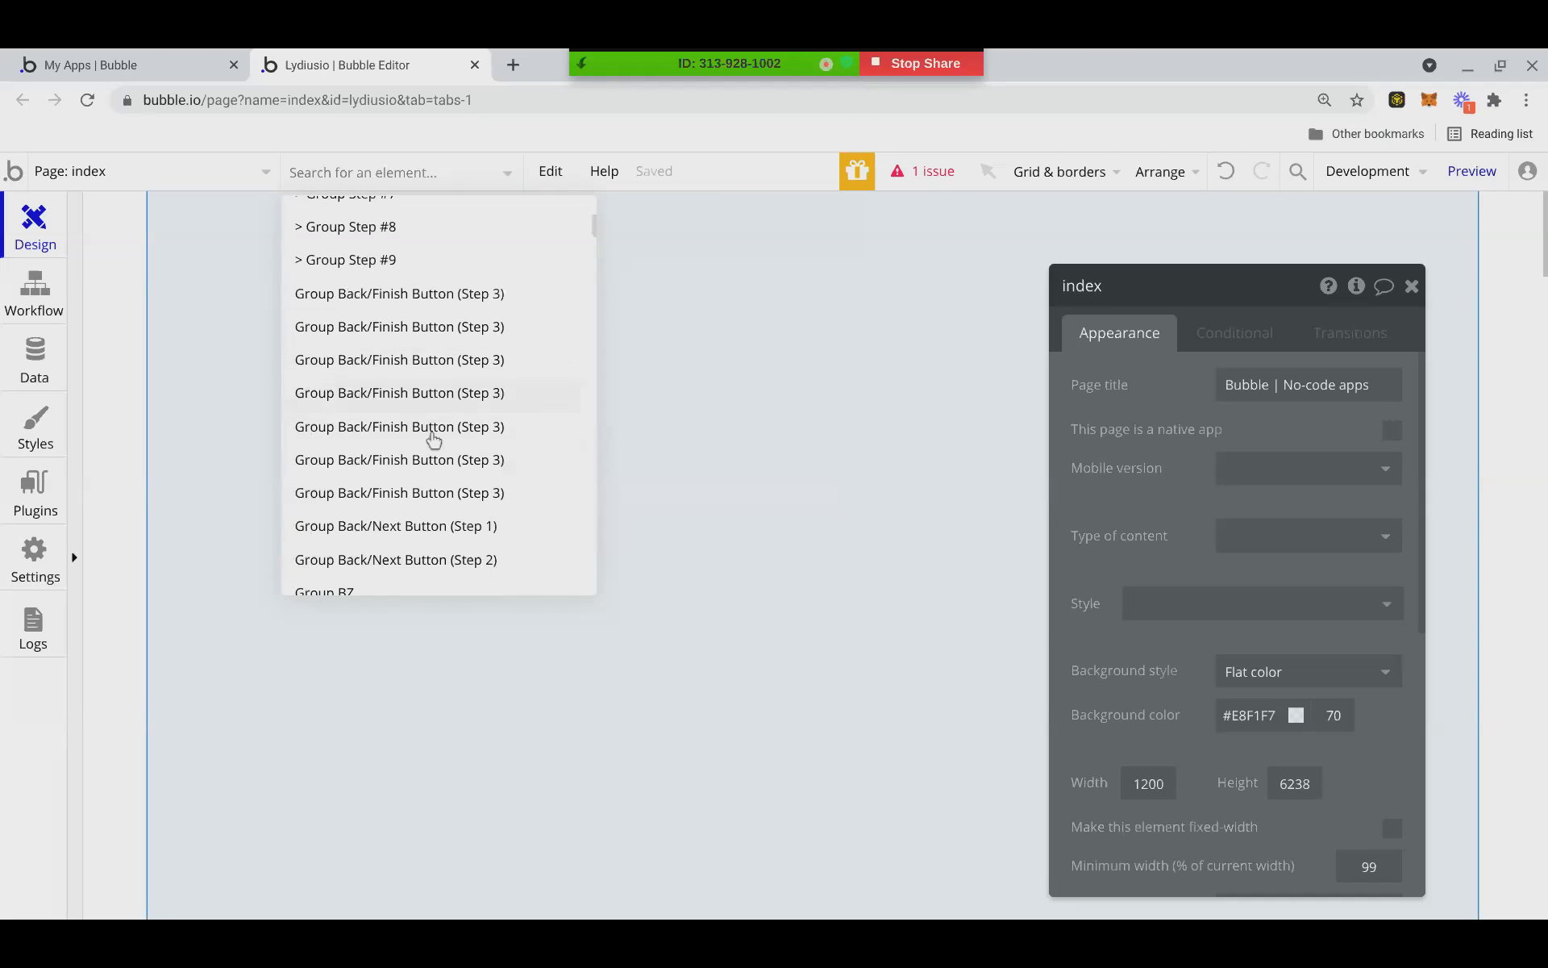
mouse_move(437, 539)
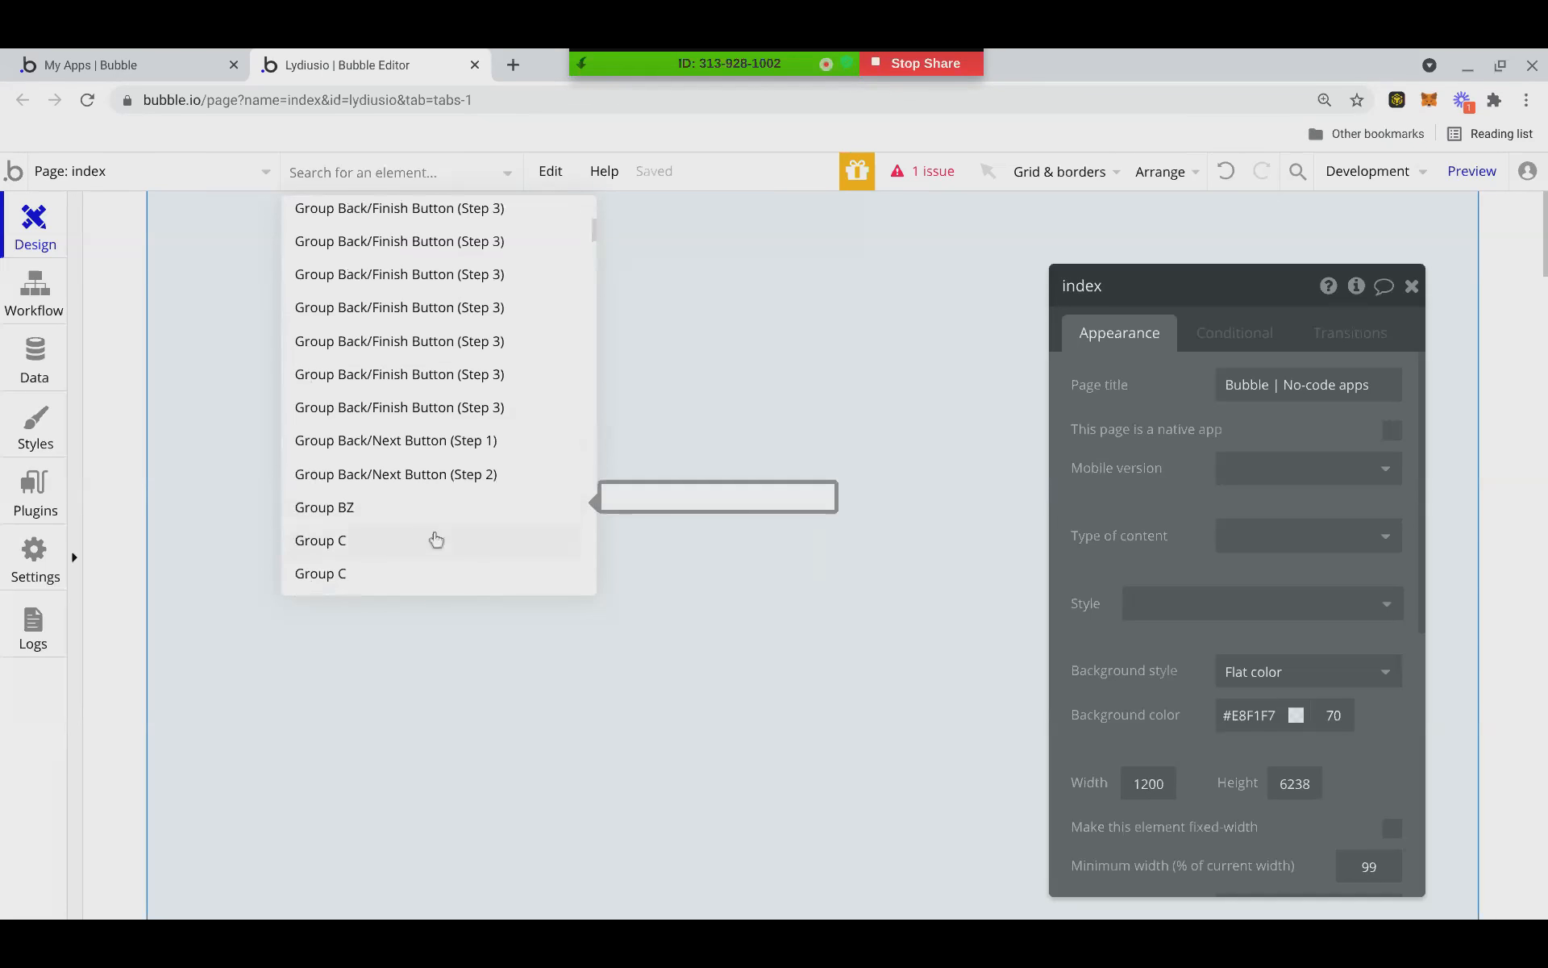
scroll(436, 540, "down", 4)
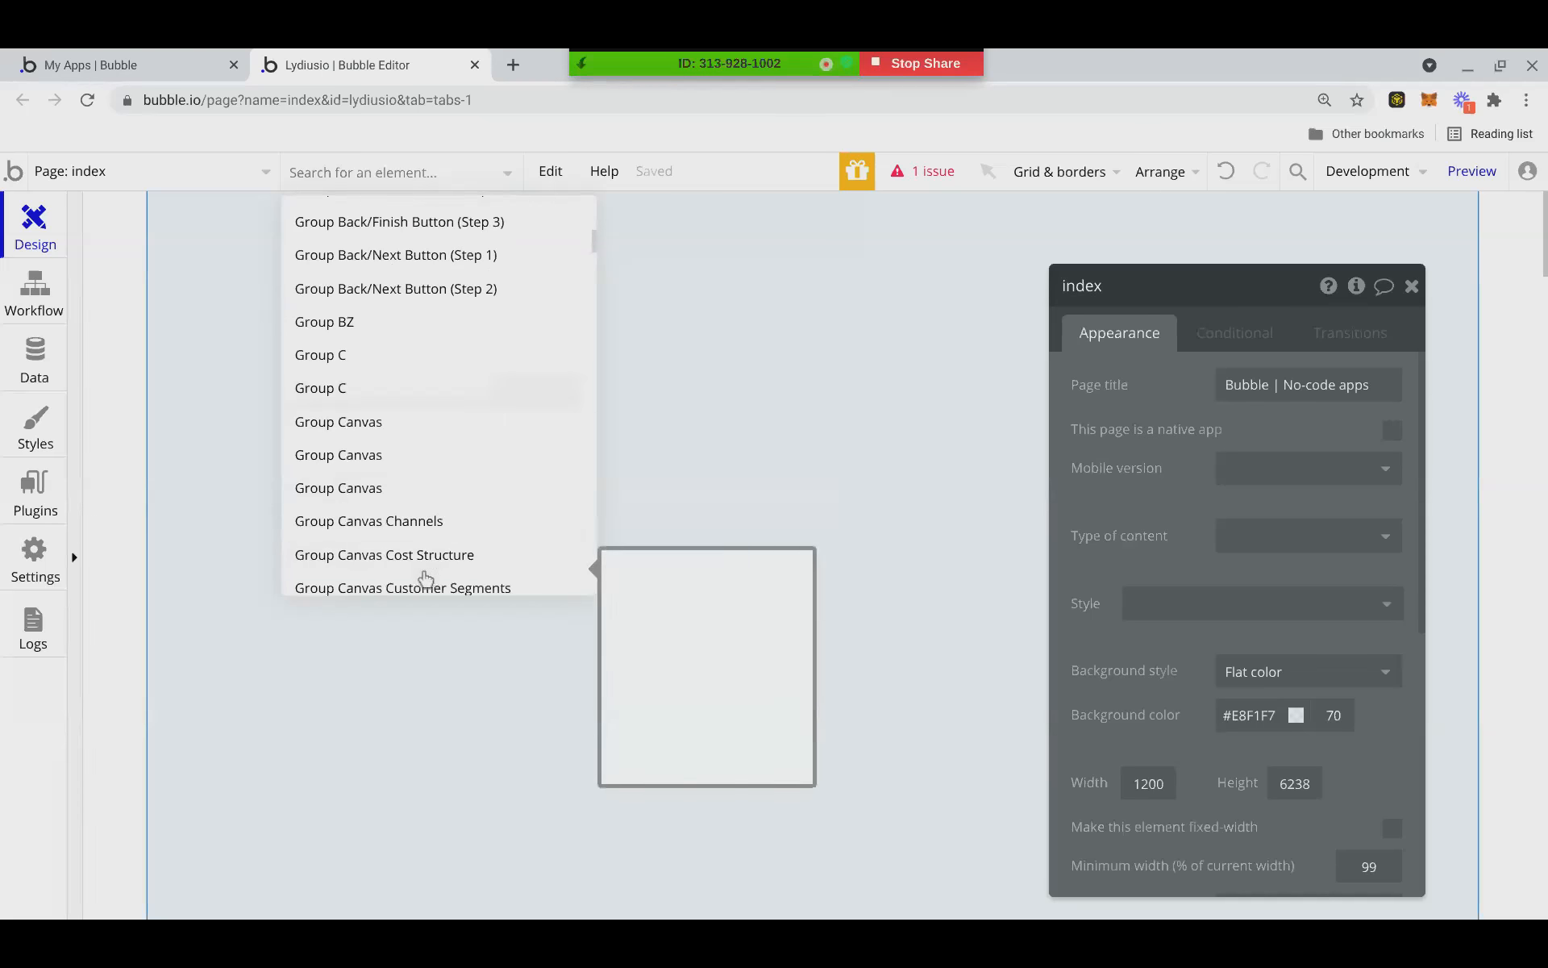
scroll(437, 492, "down", 3)
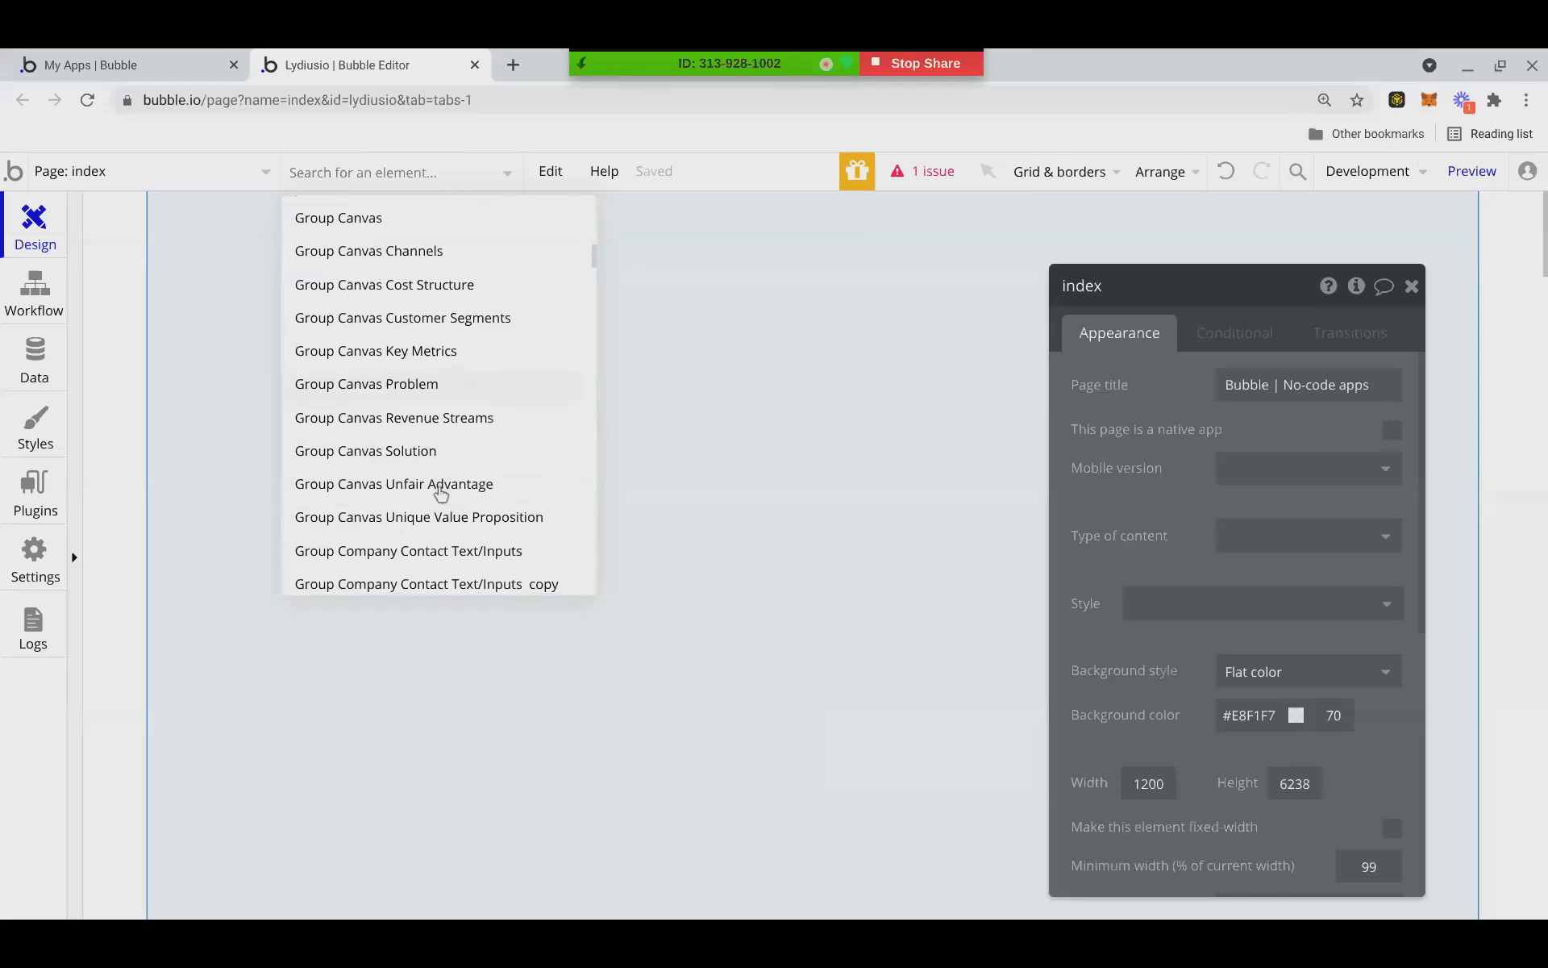
left_click(514, 65)
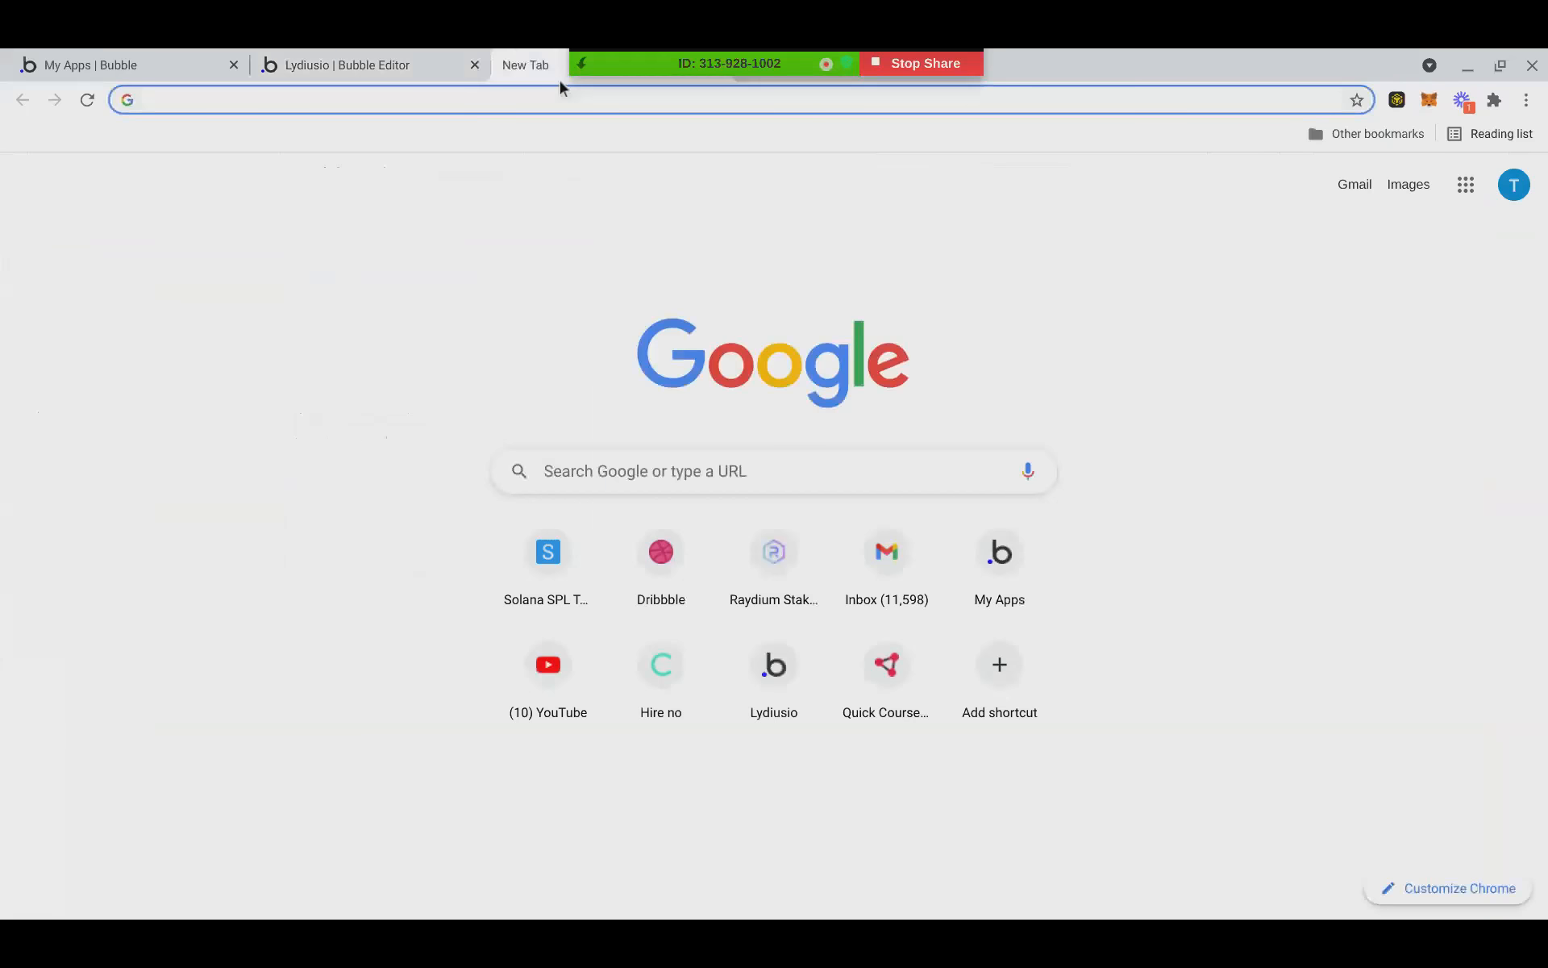
left_click_drag(557, 81, 338, 64)
left_click(475, 67)
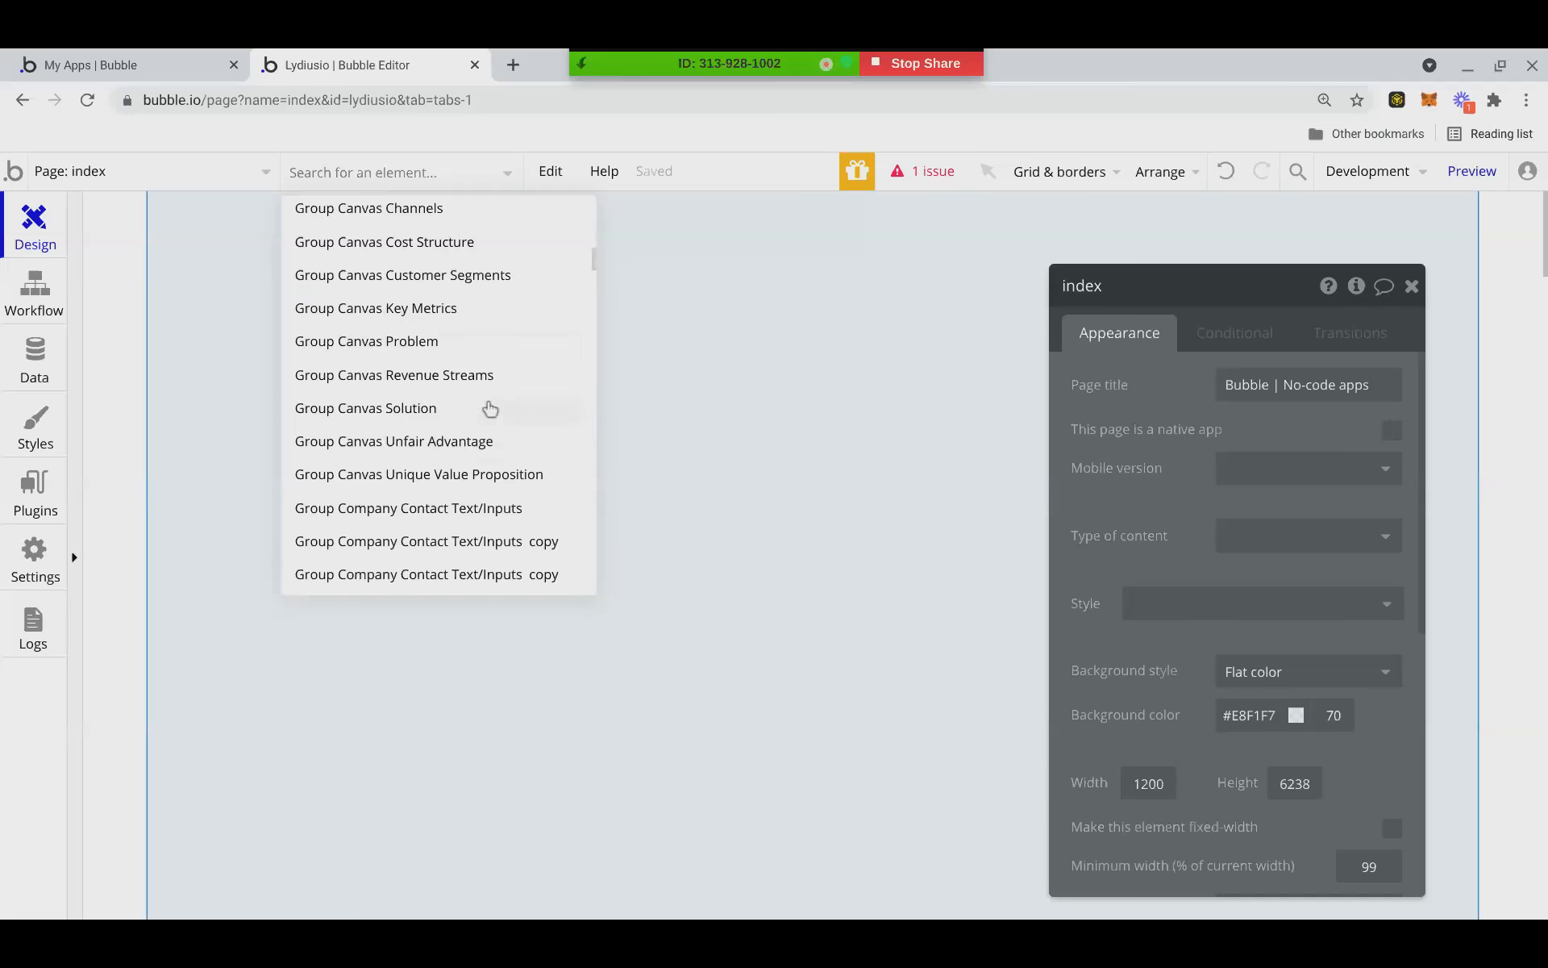
Look over the Group Company Contact Text/Inputs entries, leave the element list and close the index page's properties.
scroll(474, 445, "down", 5)
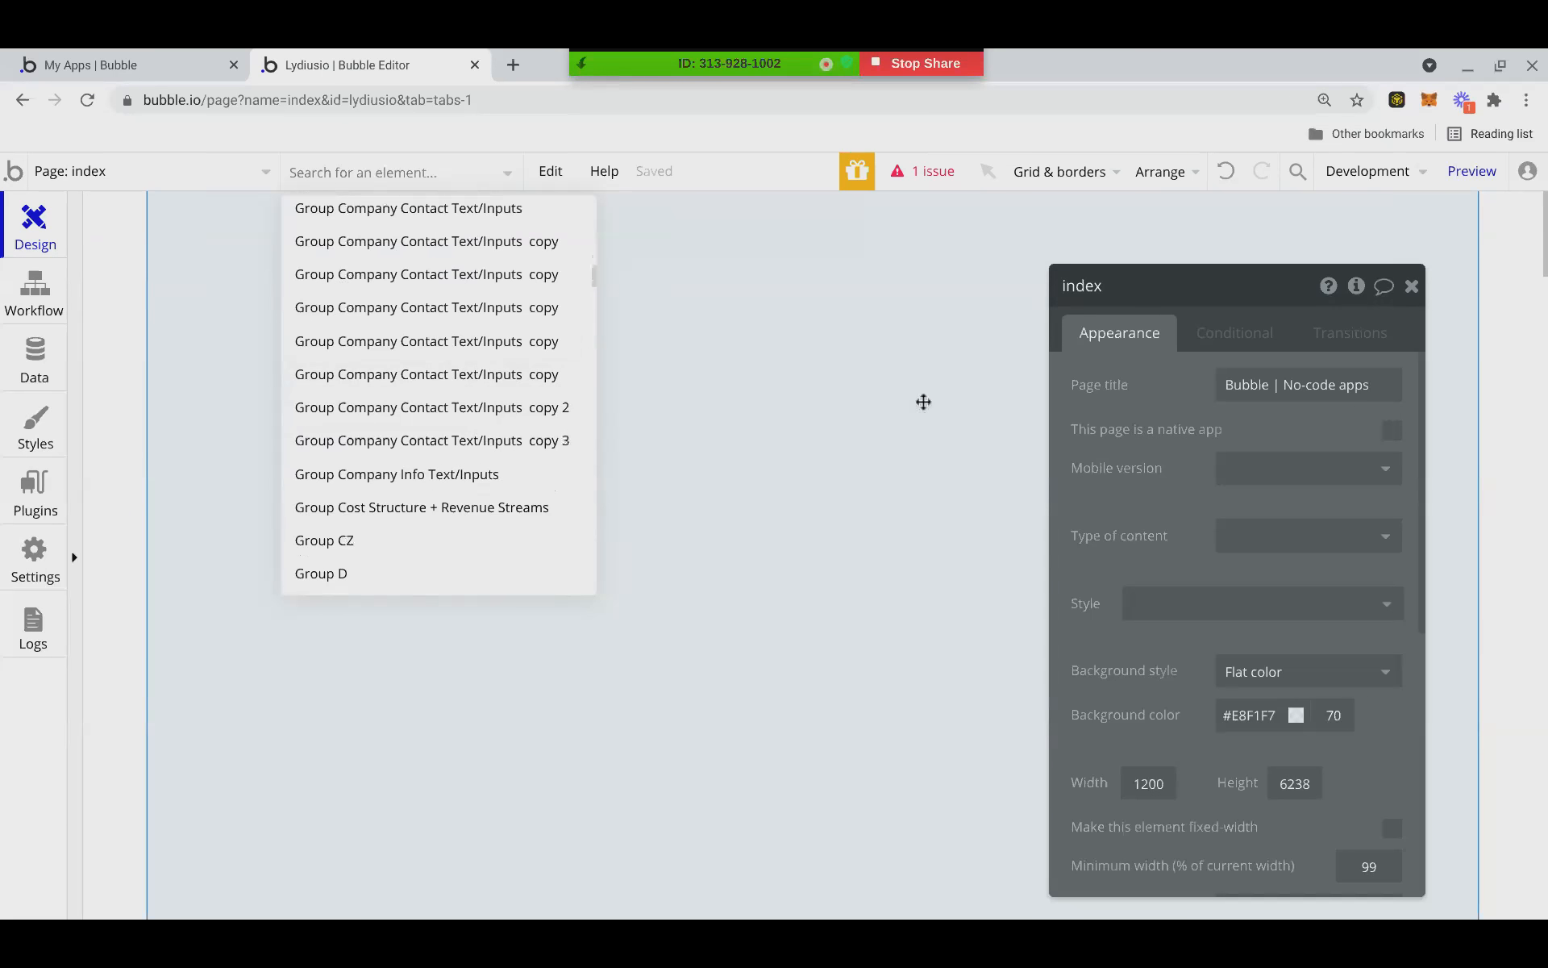
left_click(922, 401)
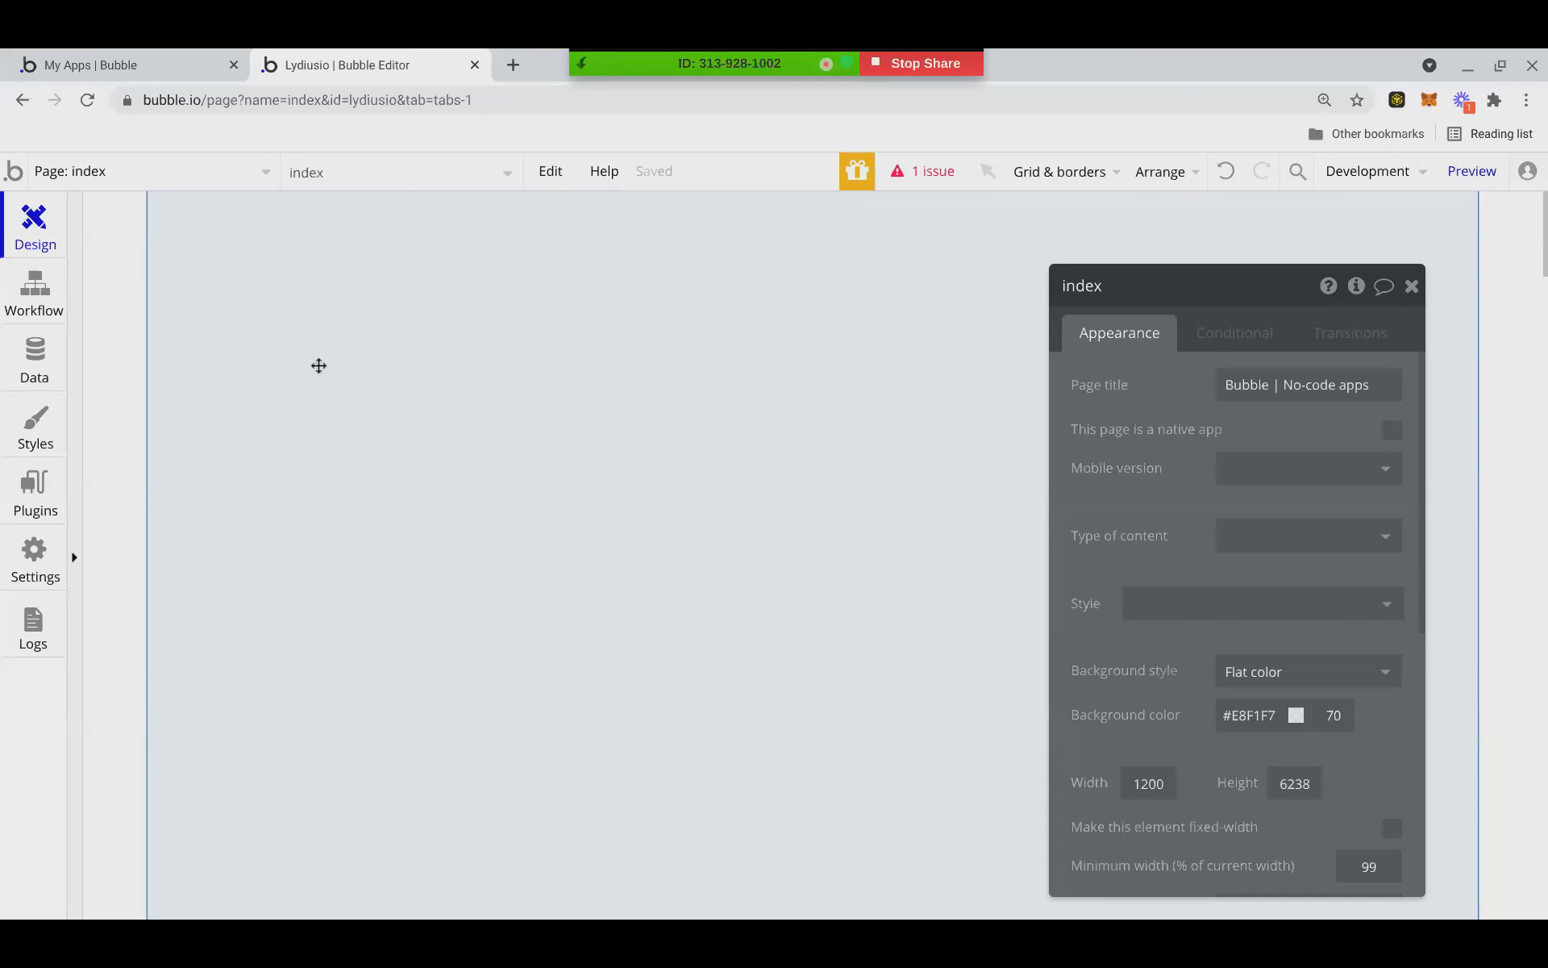
left_click_drag(1542, 218, 1541, 274)
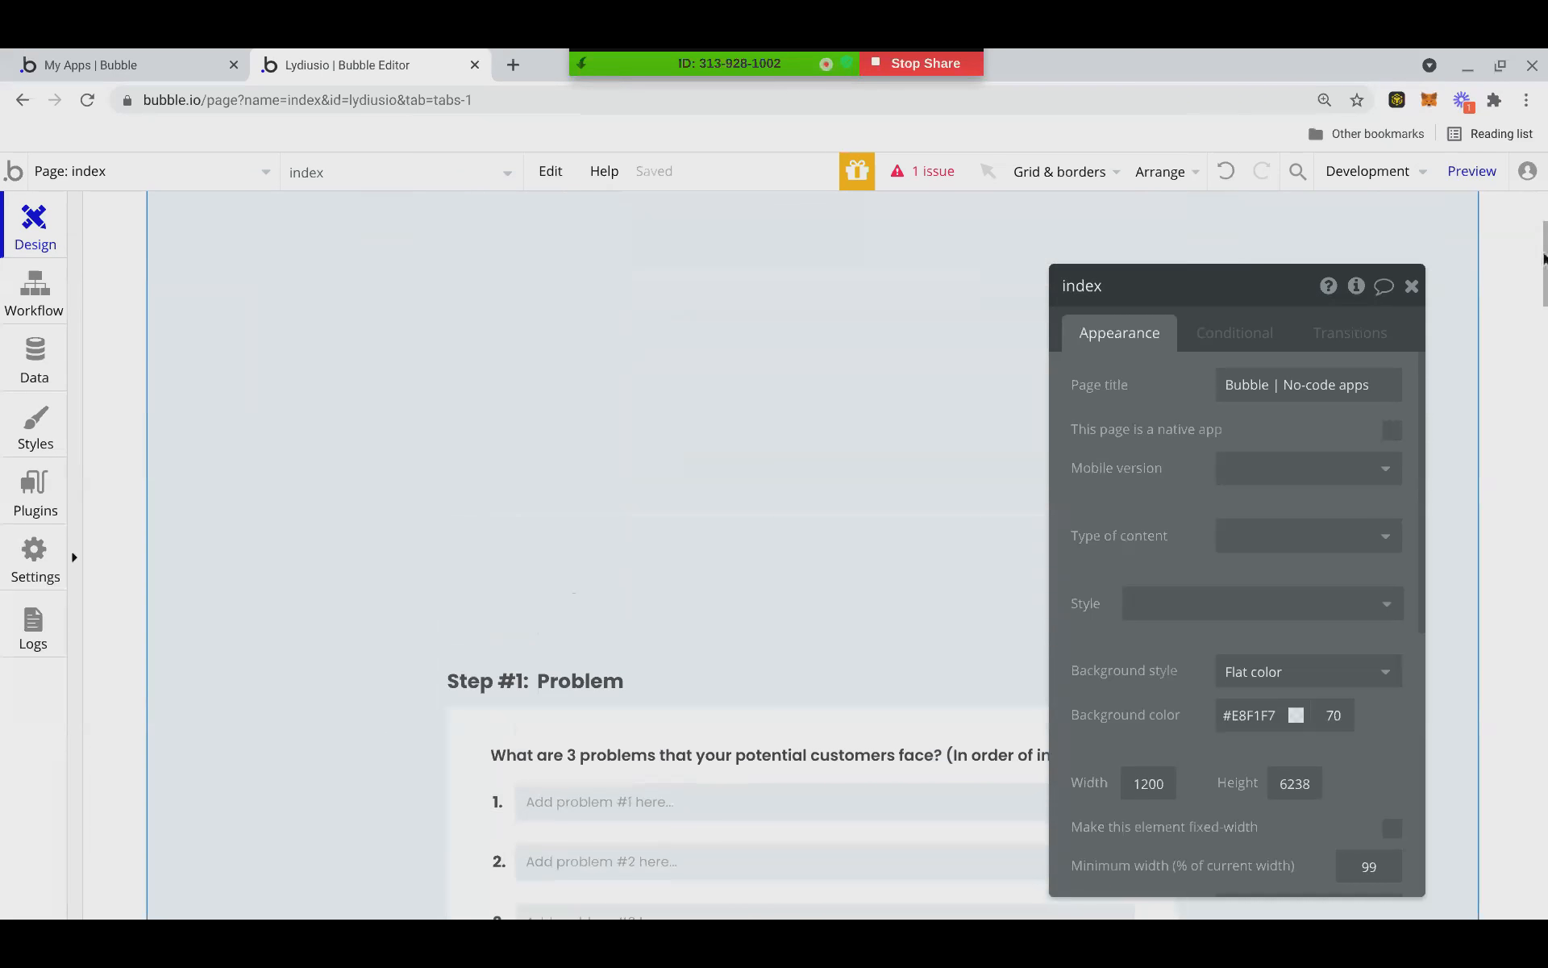
left_click(1412, 286)
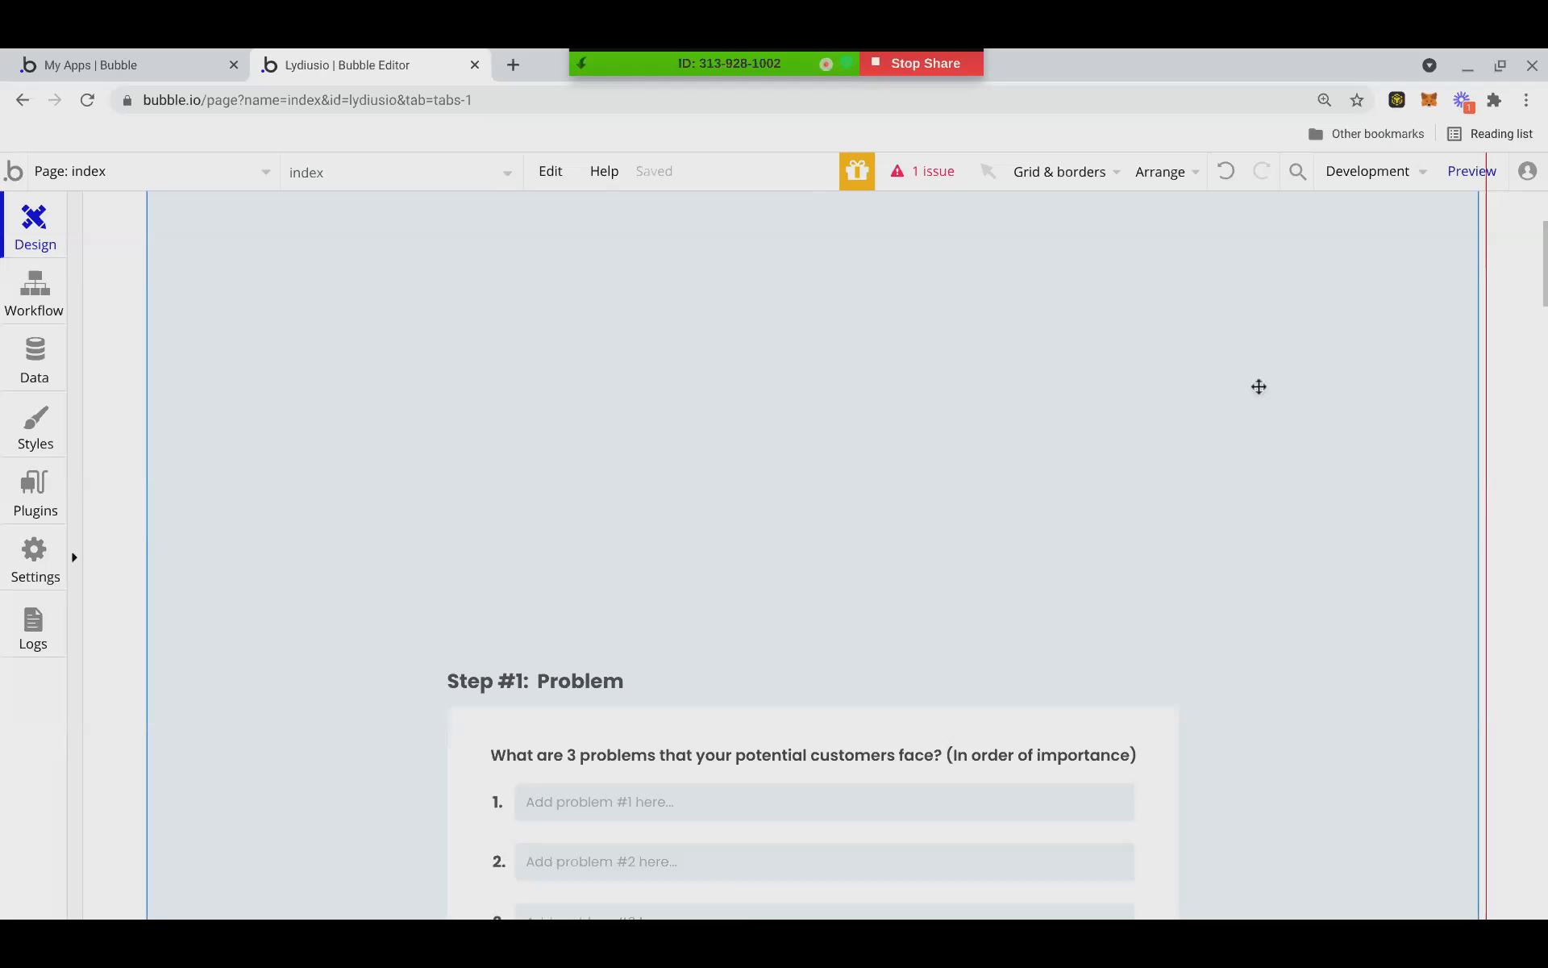
View the Step #1: Problem and Step #2: Customer Segments forms, and return to the start of the index page.
scroll(702, 662, "down", 1)
scroll(673, 663, "down", 3)
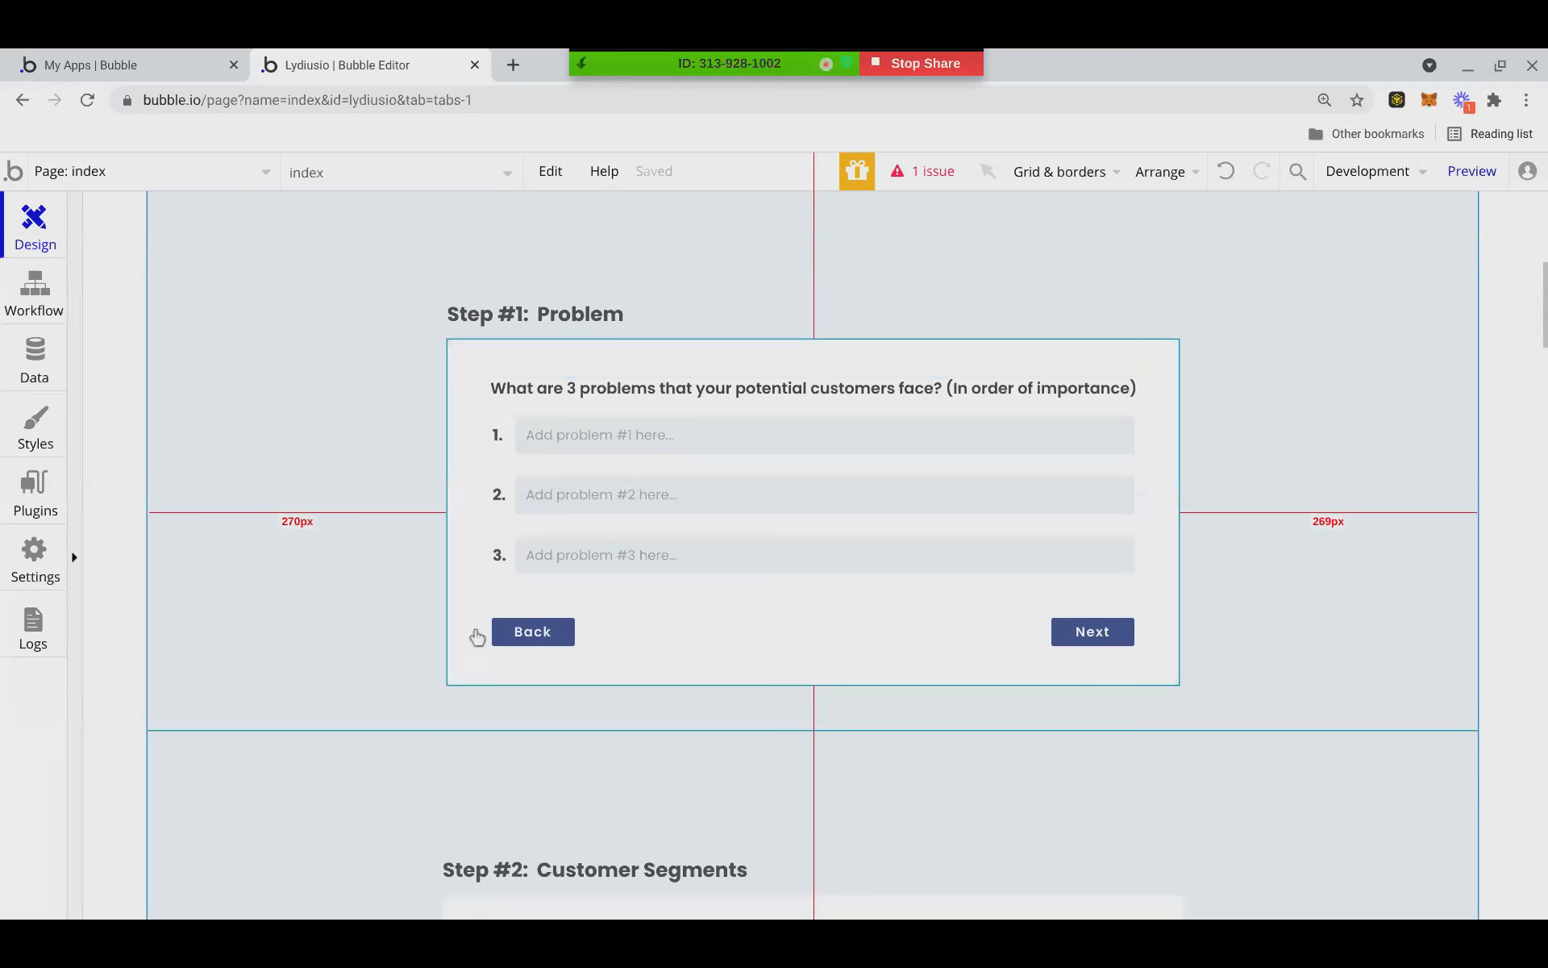
scroll(666, 664, "down", 13)
scroll(724, 805, "up", 10)
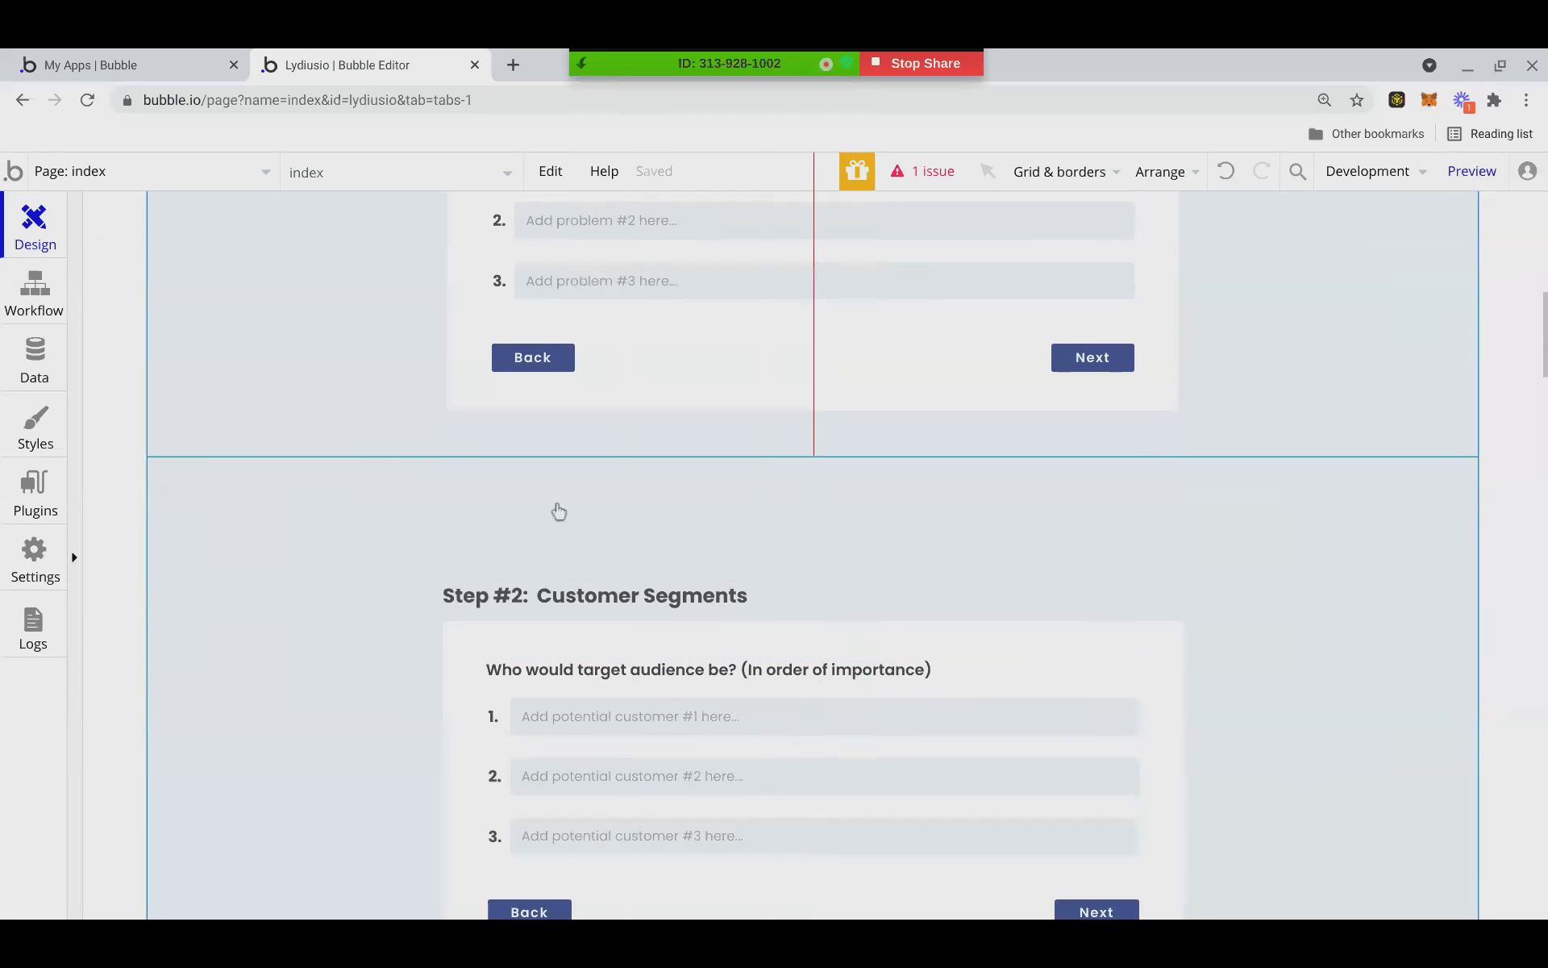
scroll(564, 565, "up", 15)
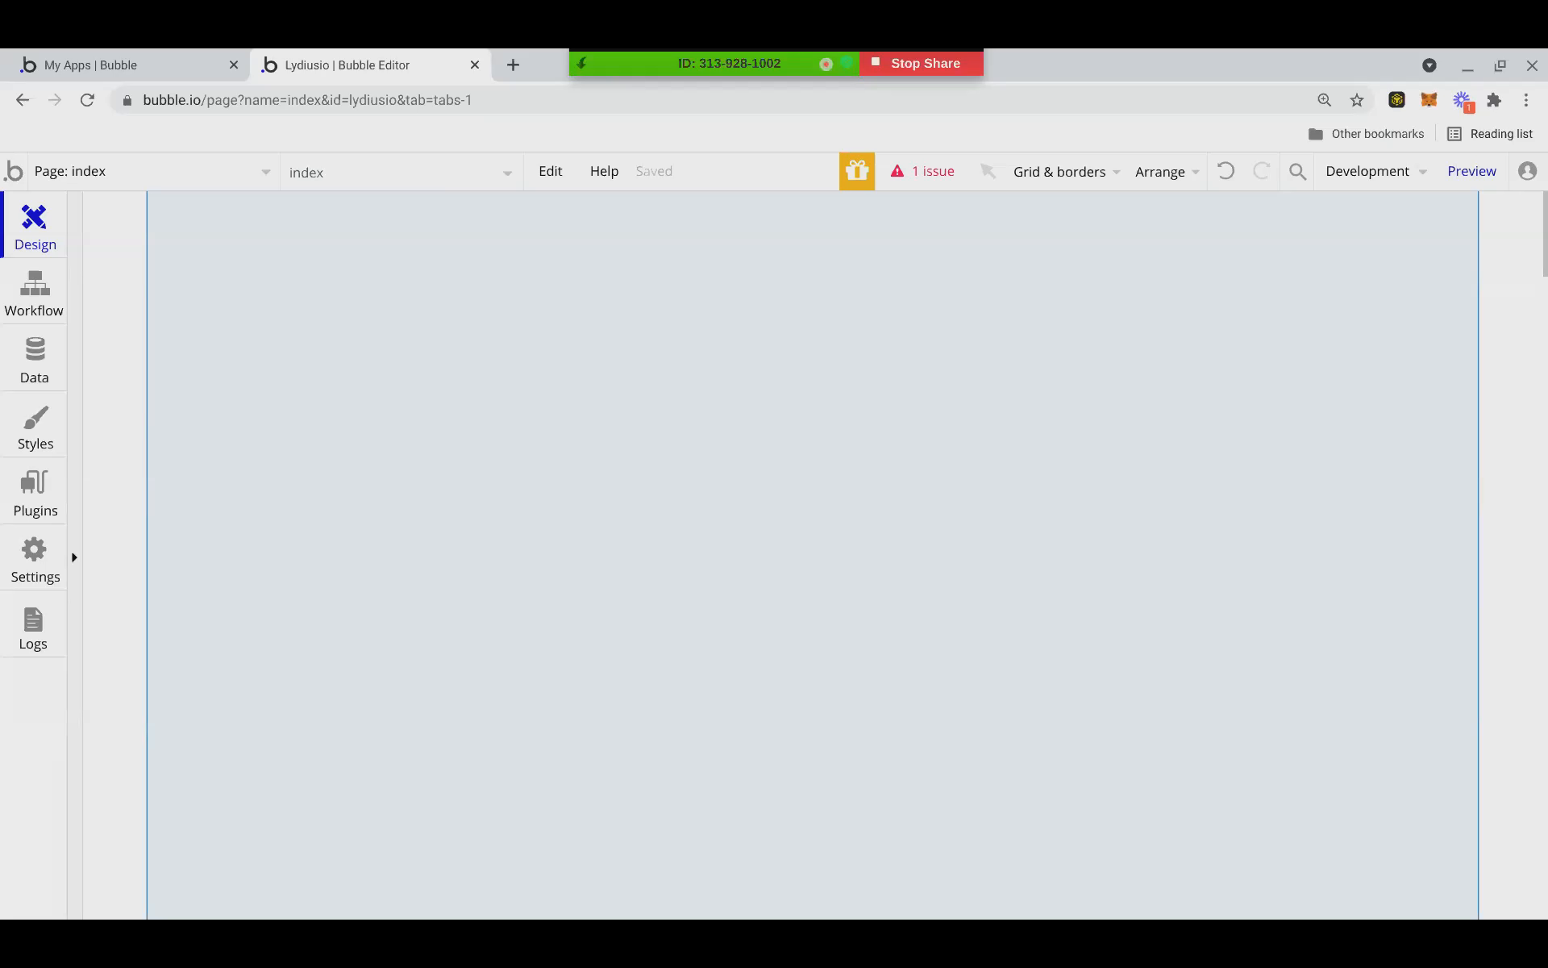
Check the My Apps page, switch back to the Lydiusio editor and view the Step #1: Problem form.
left_click(54, 58)
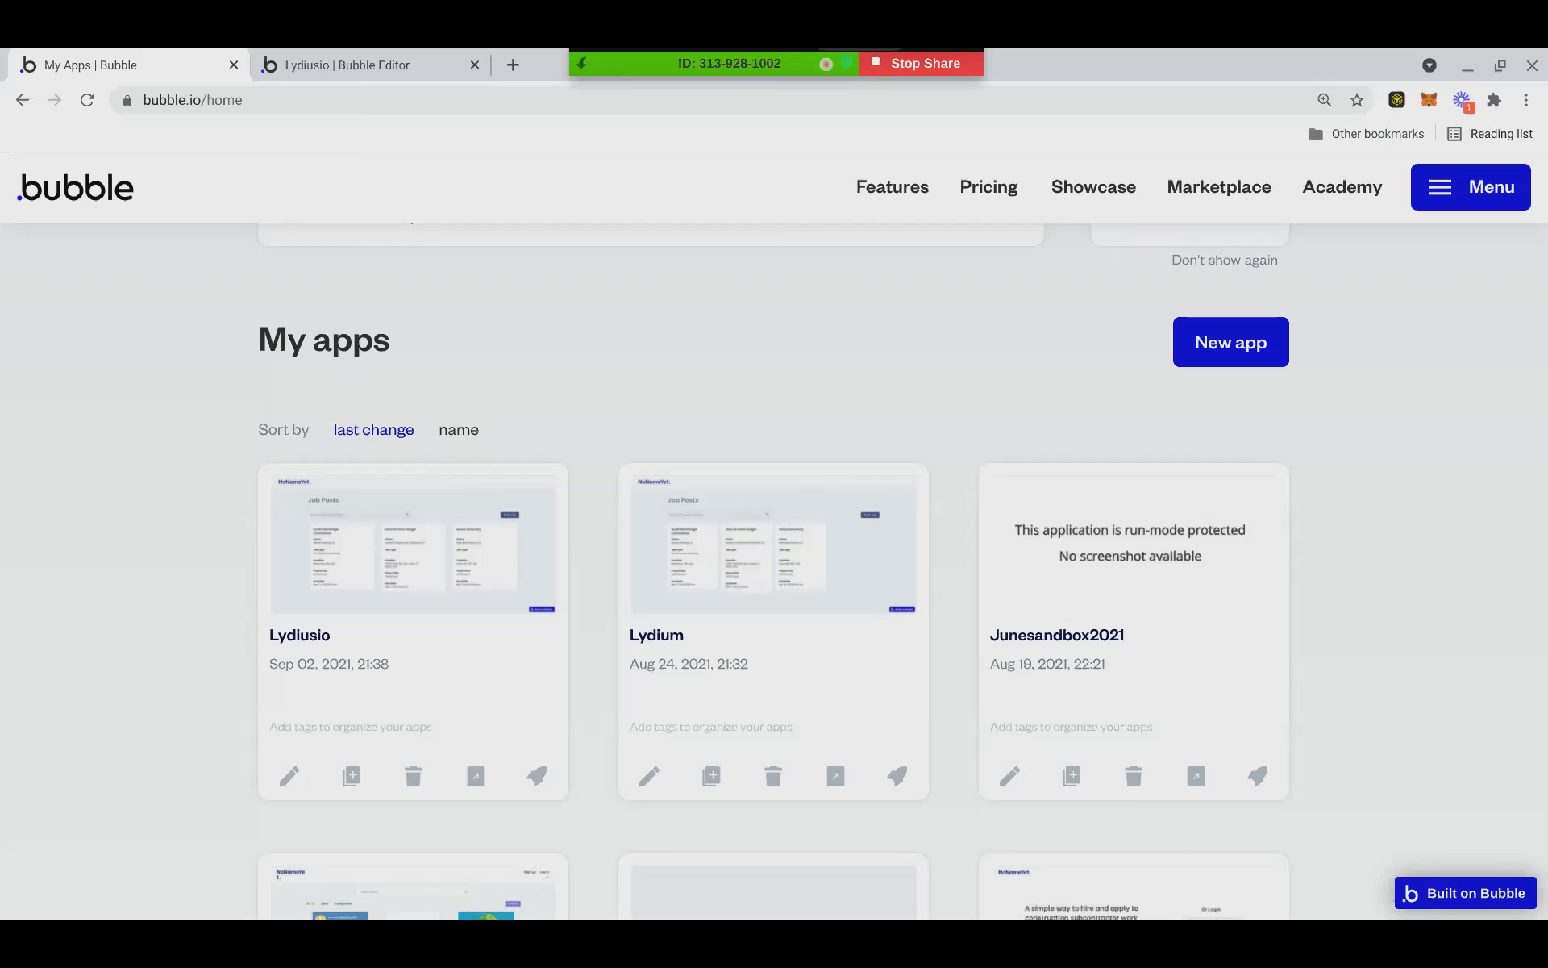
left_click(347, 60)
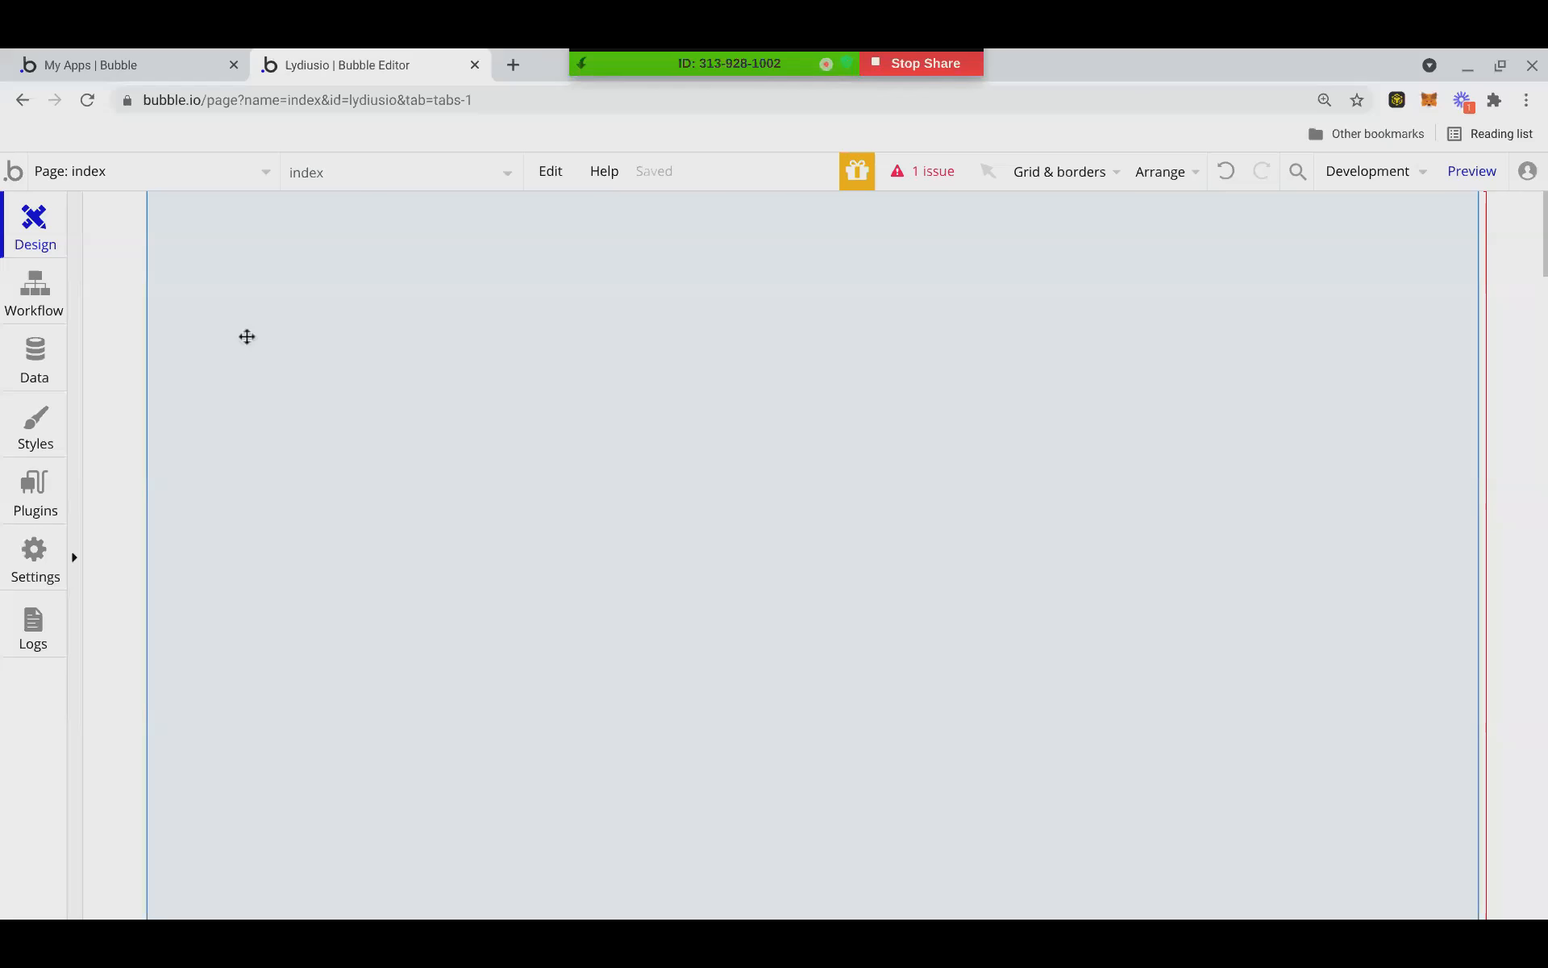
left_click(222, 178)
left_click(450, 591)
scroll(459, 576, "down", 5)
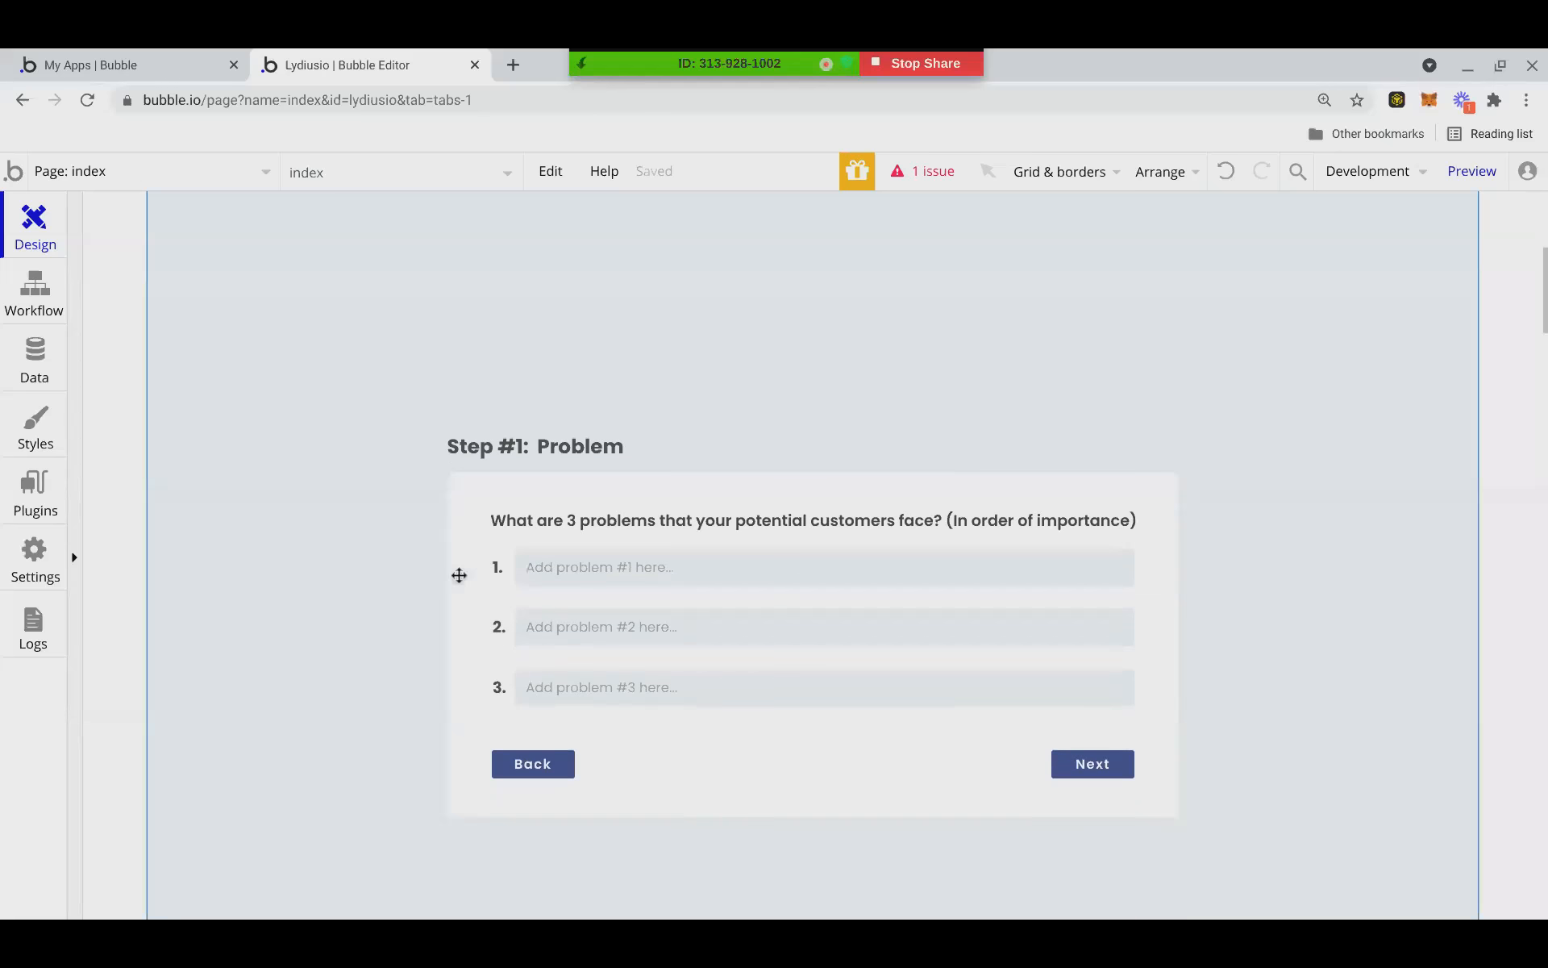
scroll(459, 575, "down", 1)
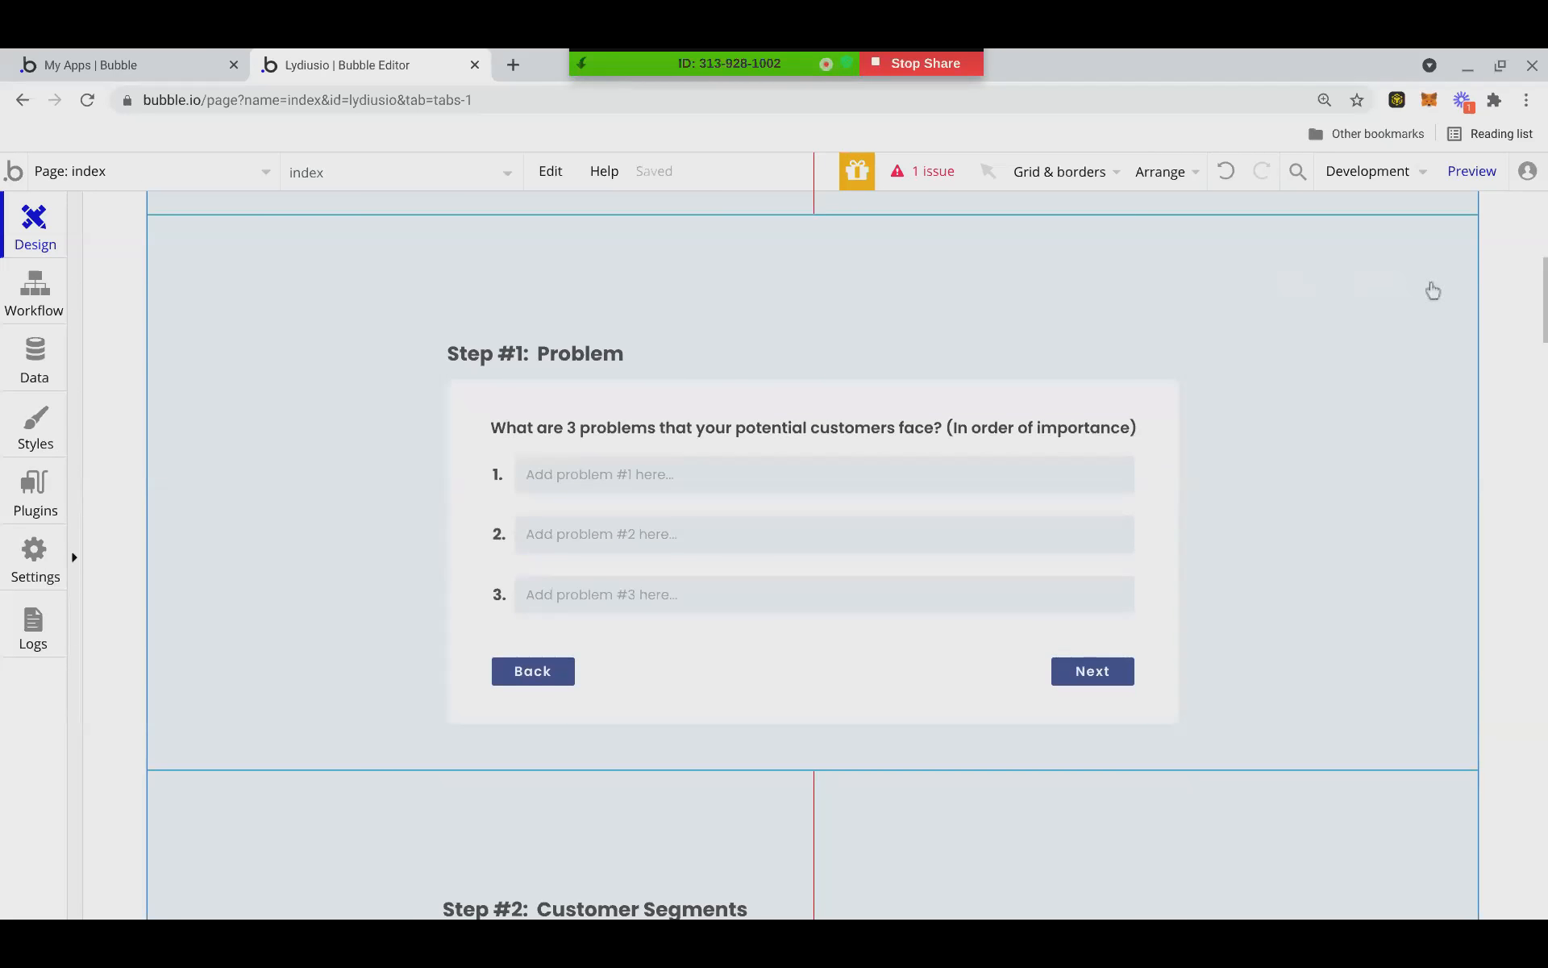
View the step forms from Step #2: Customer Segments to Step #9: Unfair Advantage, and look over Your Lean Business Canvas.
scroll(1141, 544, "down", 9)
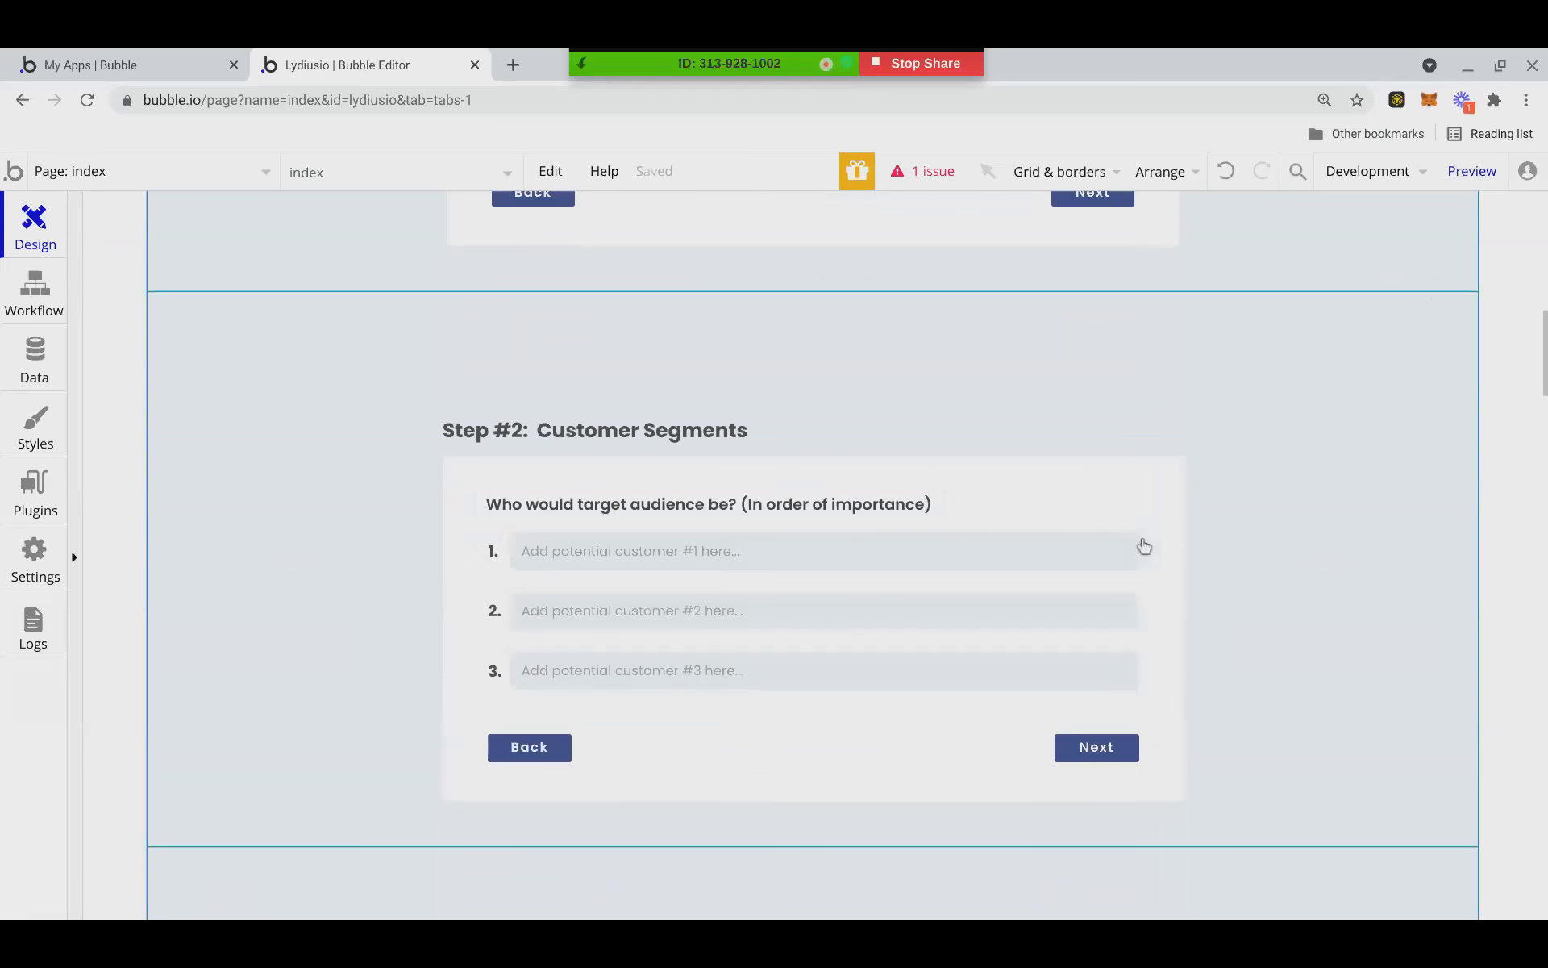
scroll(1144, 546, "down", 10)
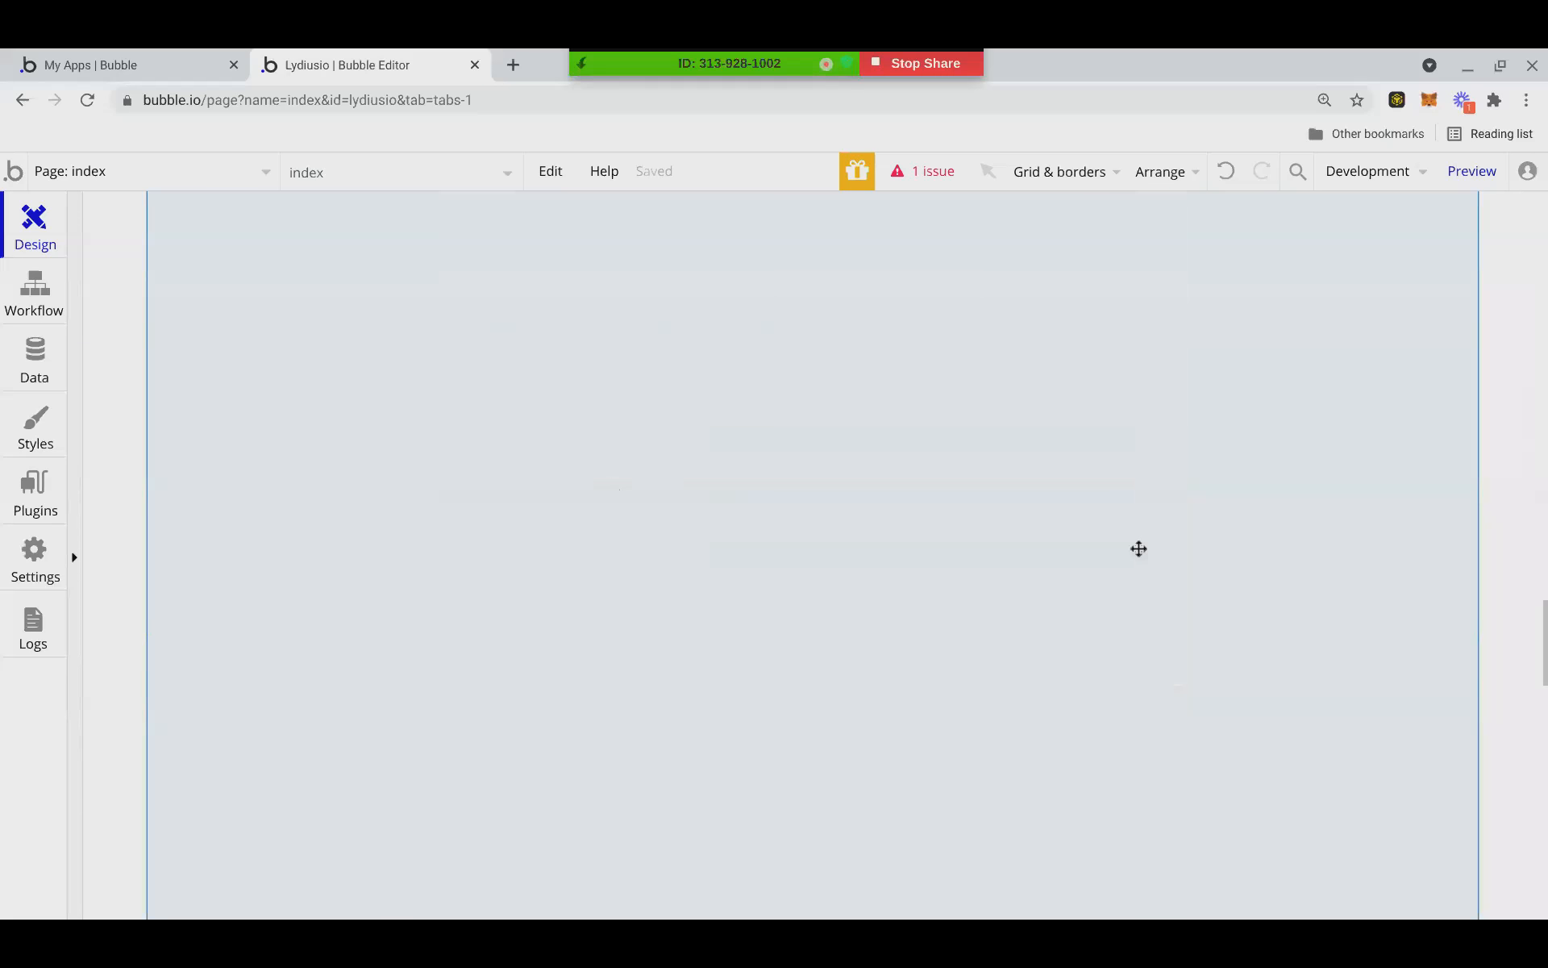
scroll(1144, 549, "down", 10)
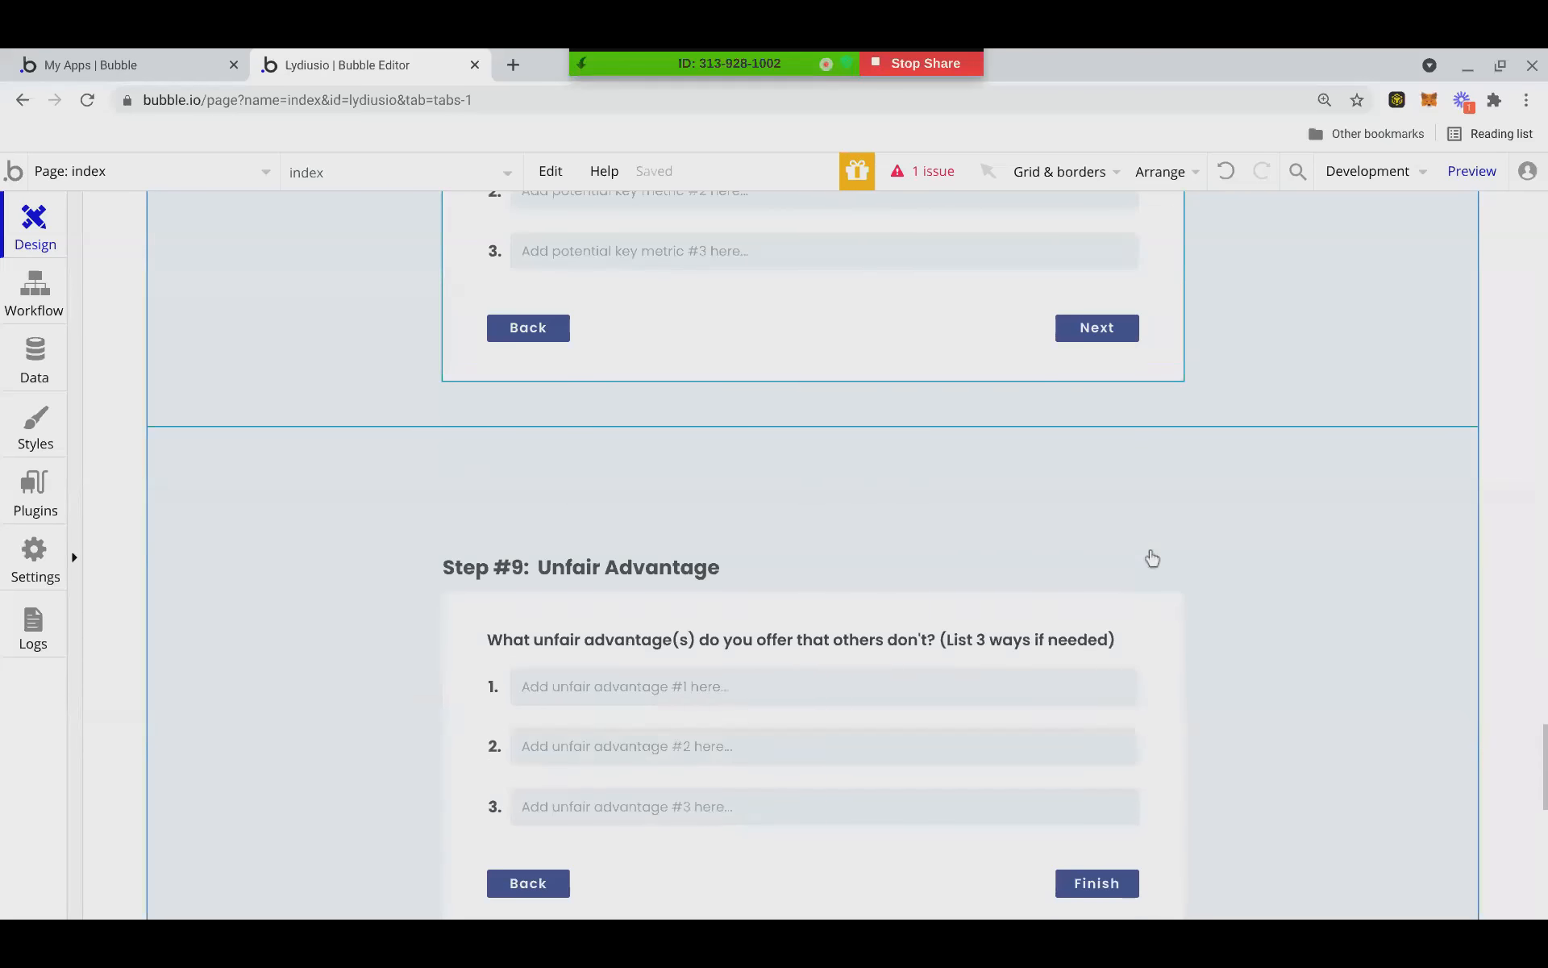
scroll(1150, 558, "down", 1)
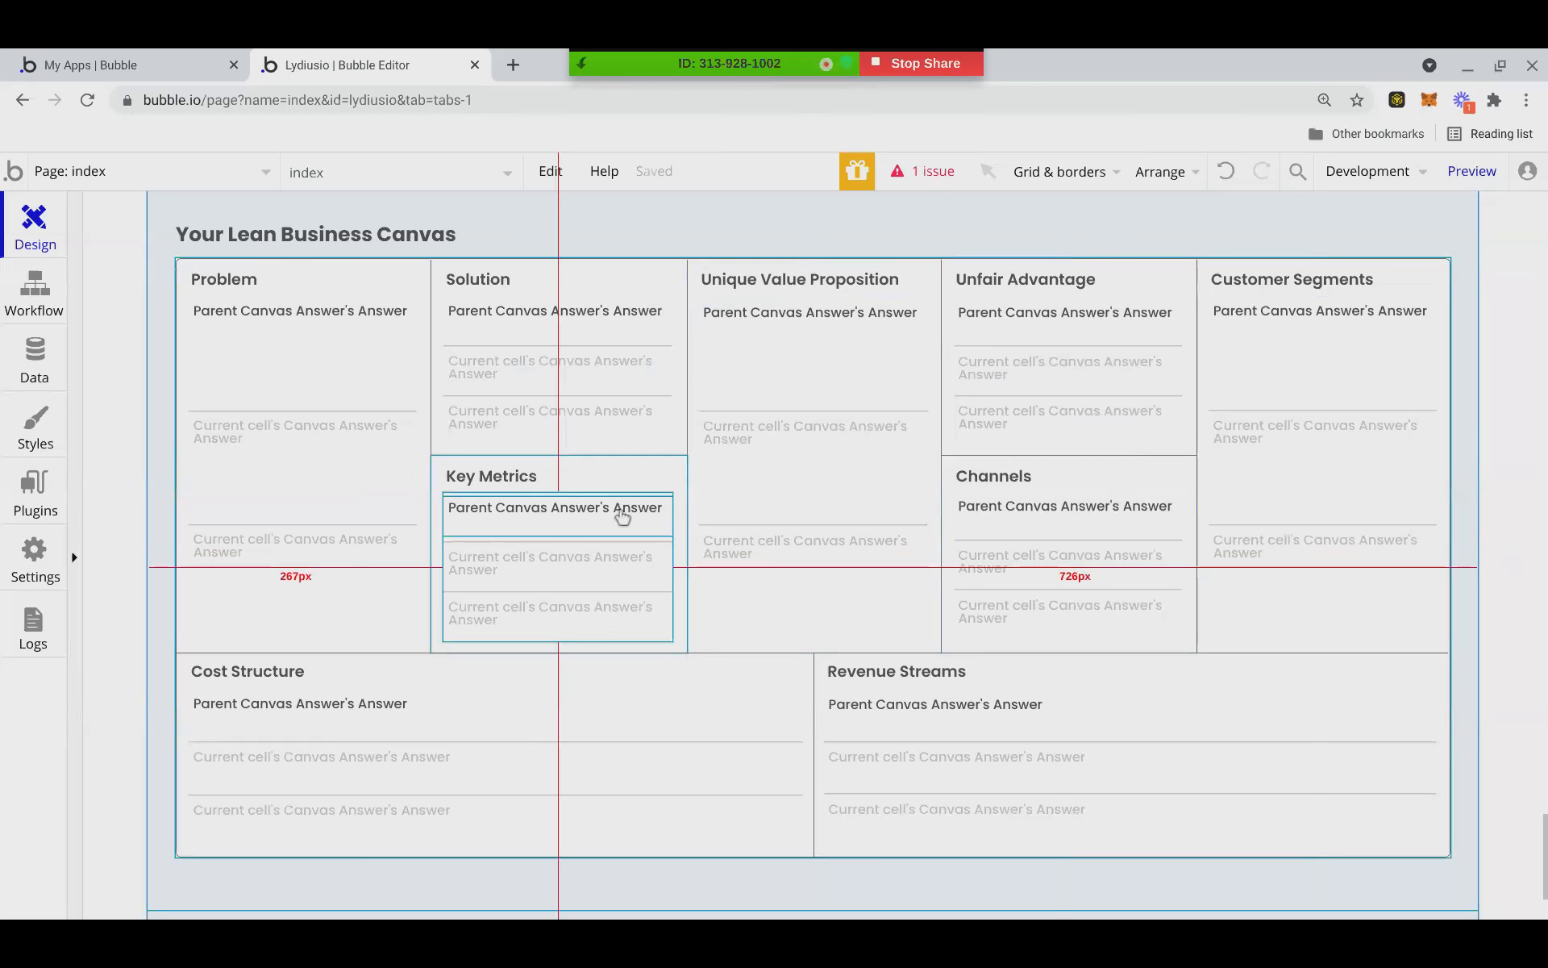
scroll(897, 275, "down", 1)
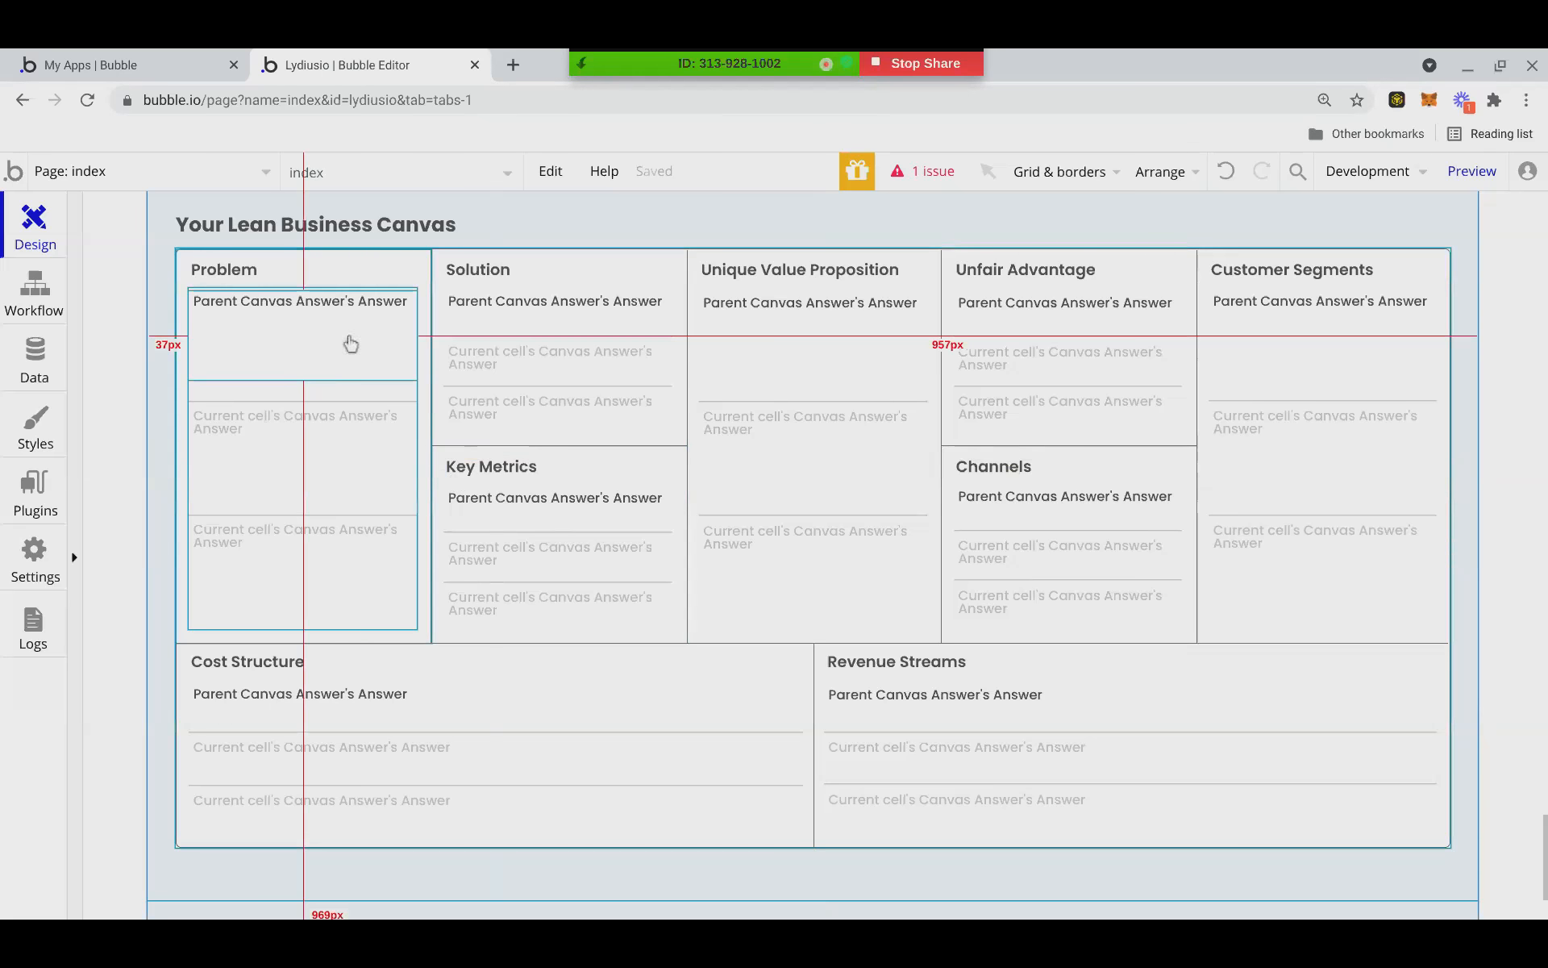
Select the Problem group in Your Lean Business Canvas and open the list of issues to fix.
left_click(346, 283)
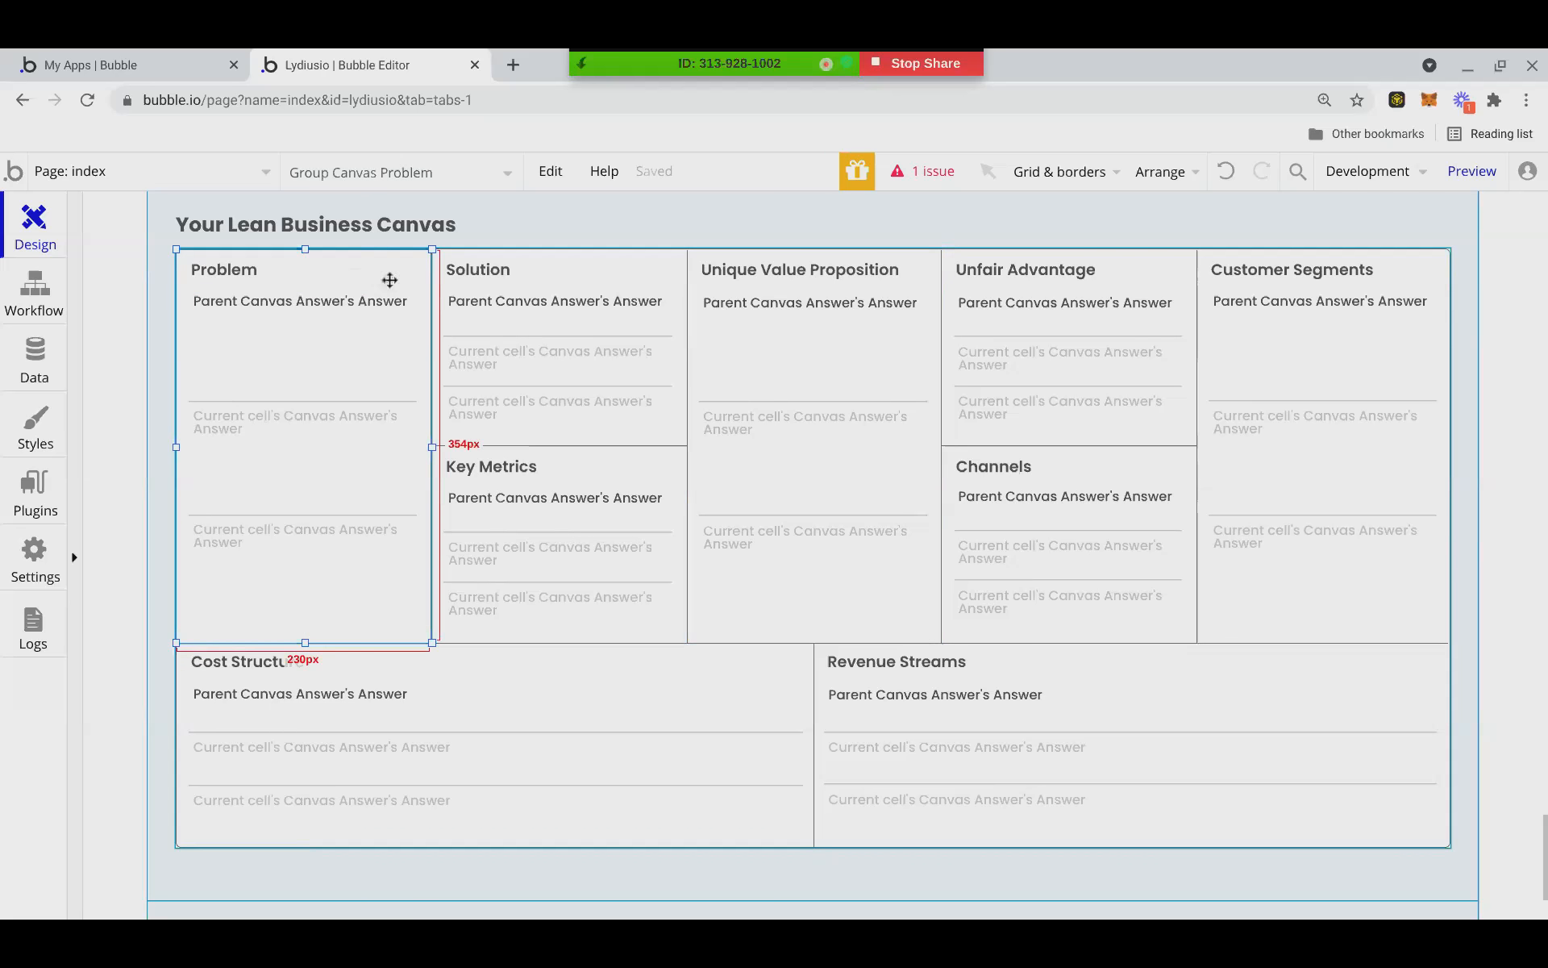
mouse_move(919, 890)
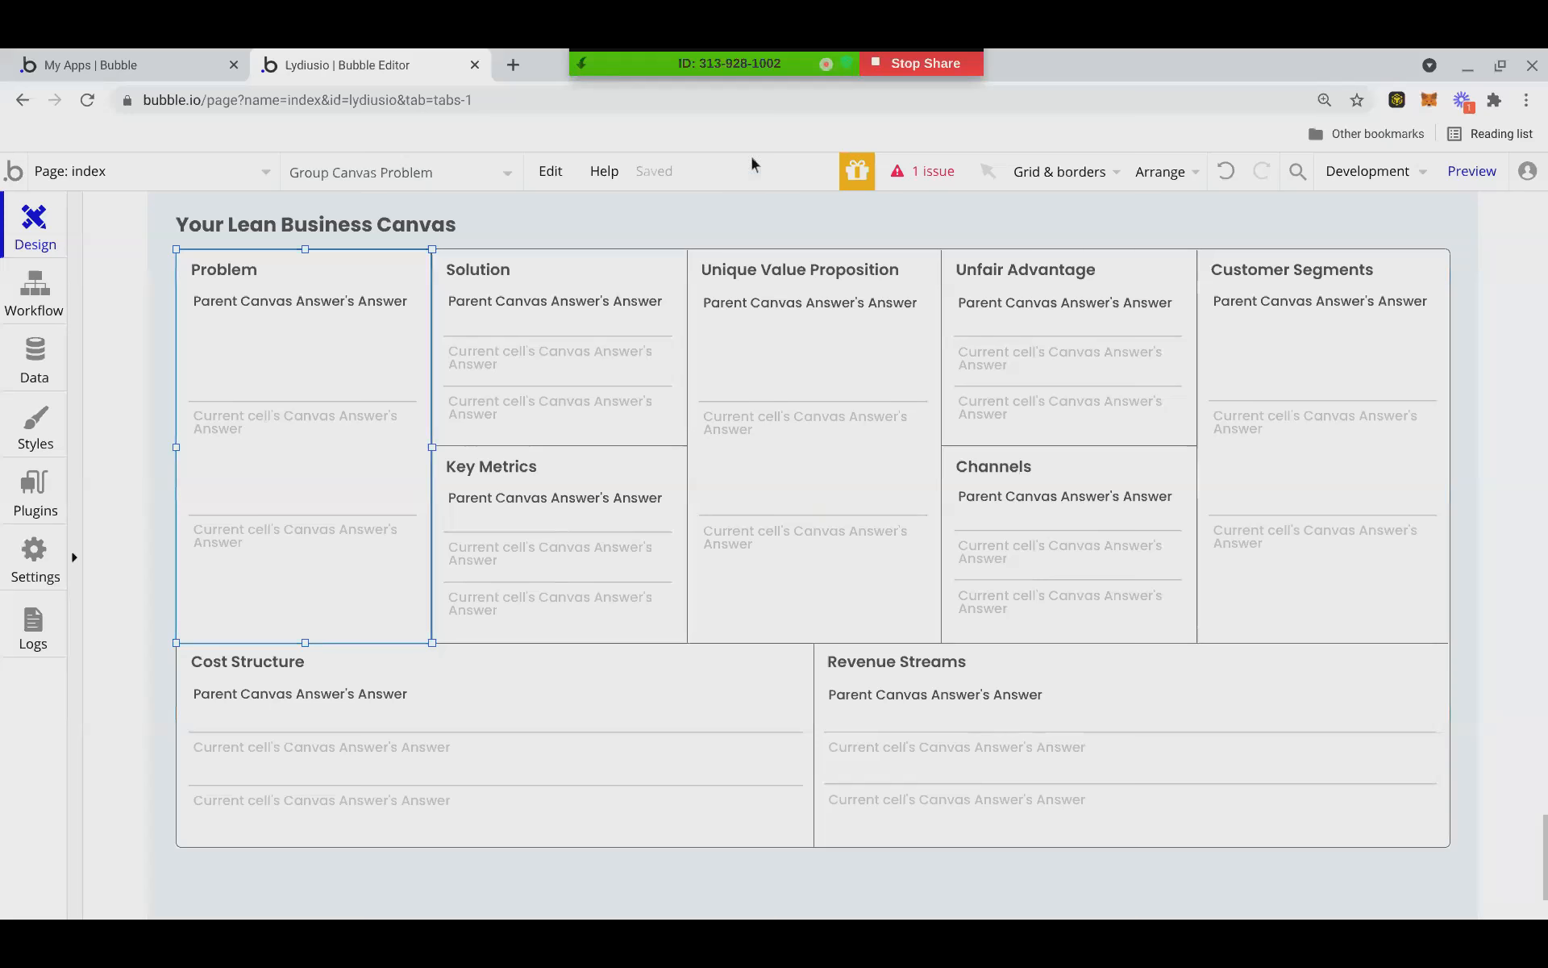
left_click(923, 171)
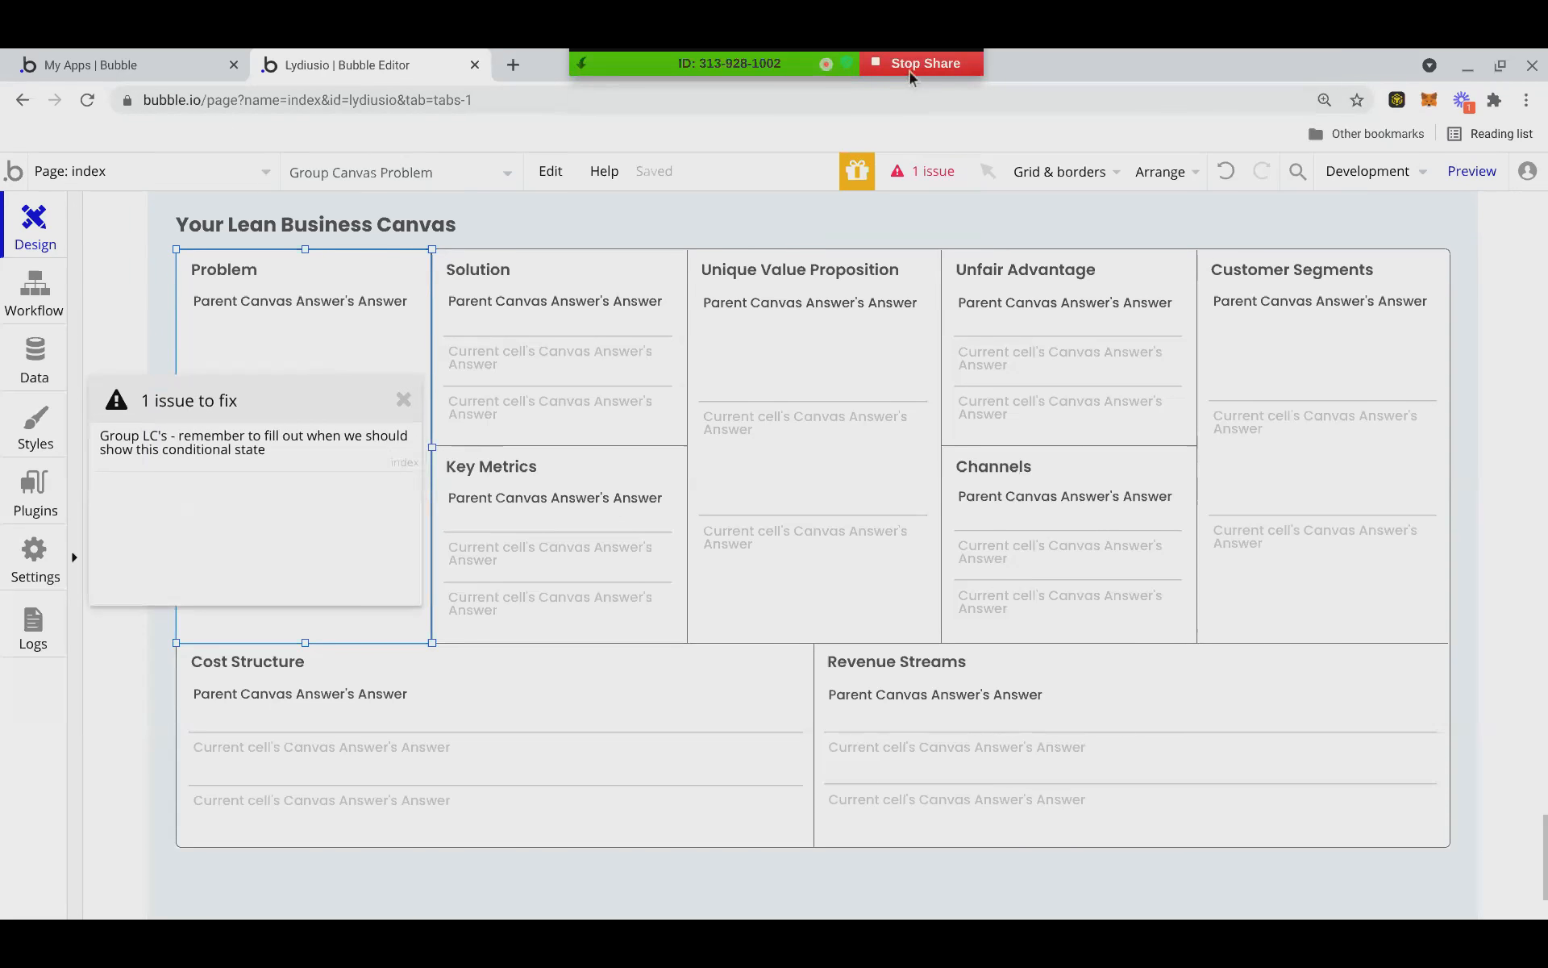